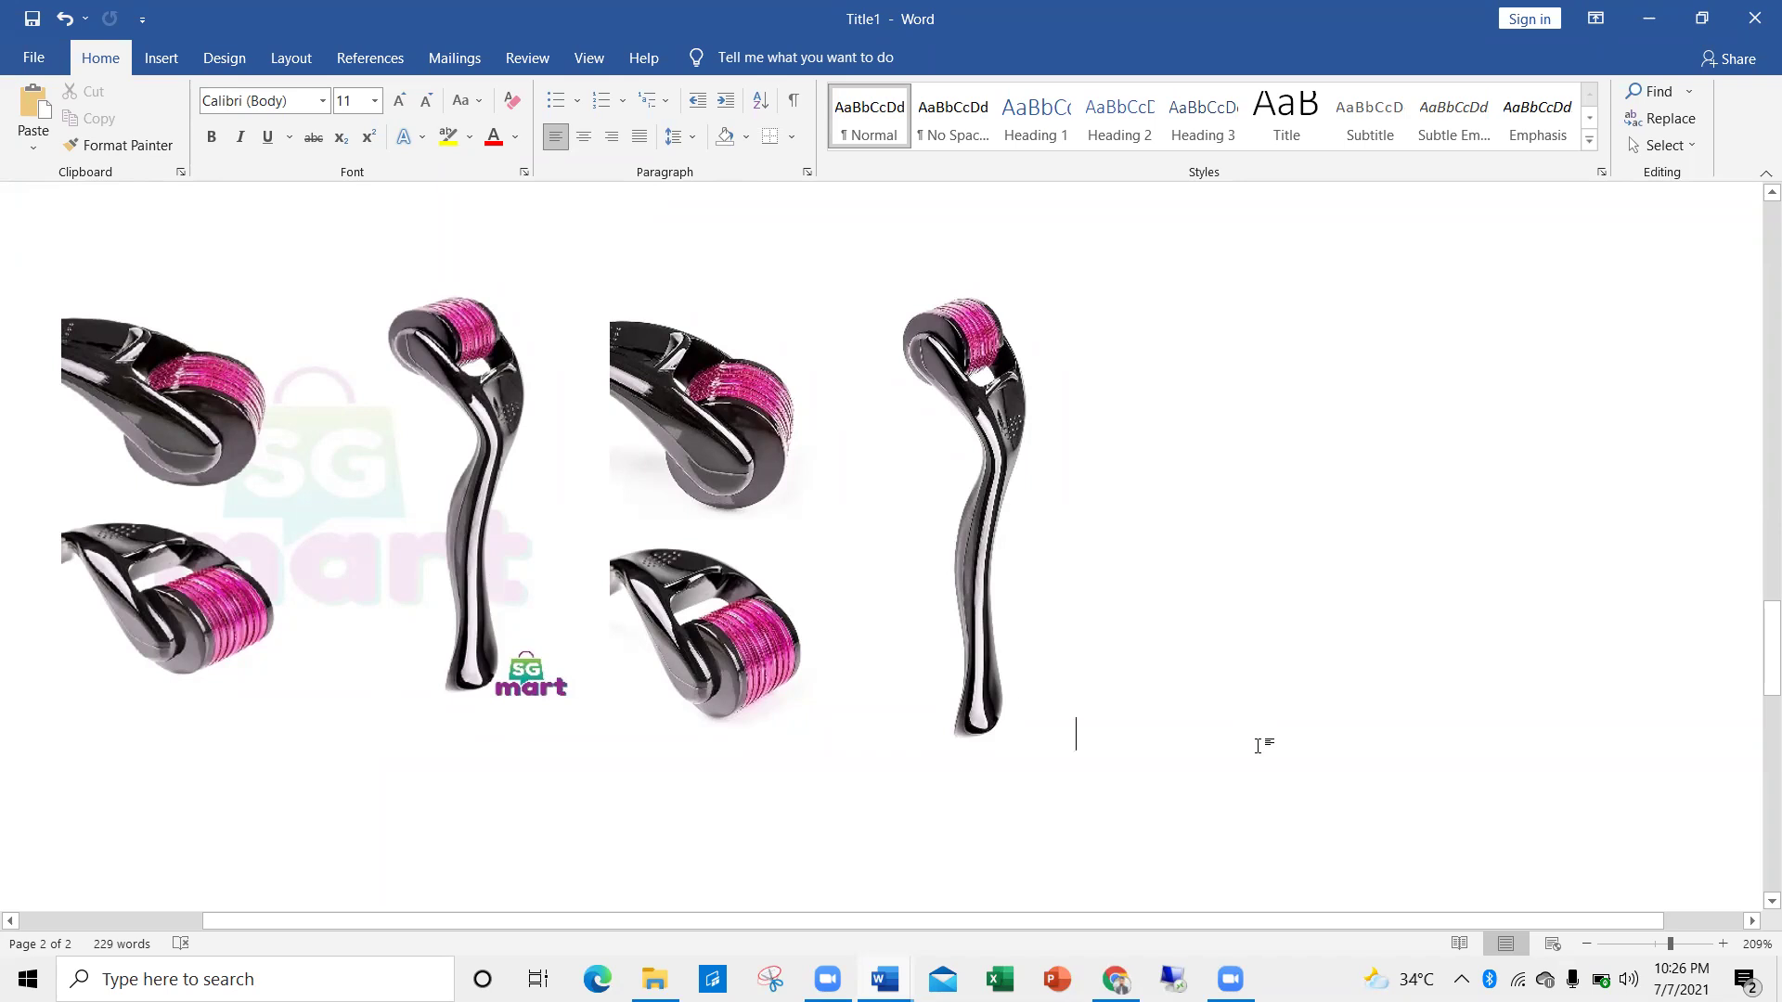
Zoom the page out to 130% and view the two roller pictures in the Photography section
left_click(1589, 944)
left_click(1588, 944)
left_click(1588, 944)
left_click(1588, 944)
left_click(1588, 944)
left_click(1588, 944)
left_click(1589, 944)
left_click(1588, 944)
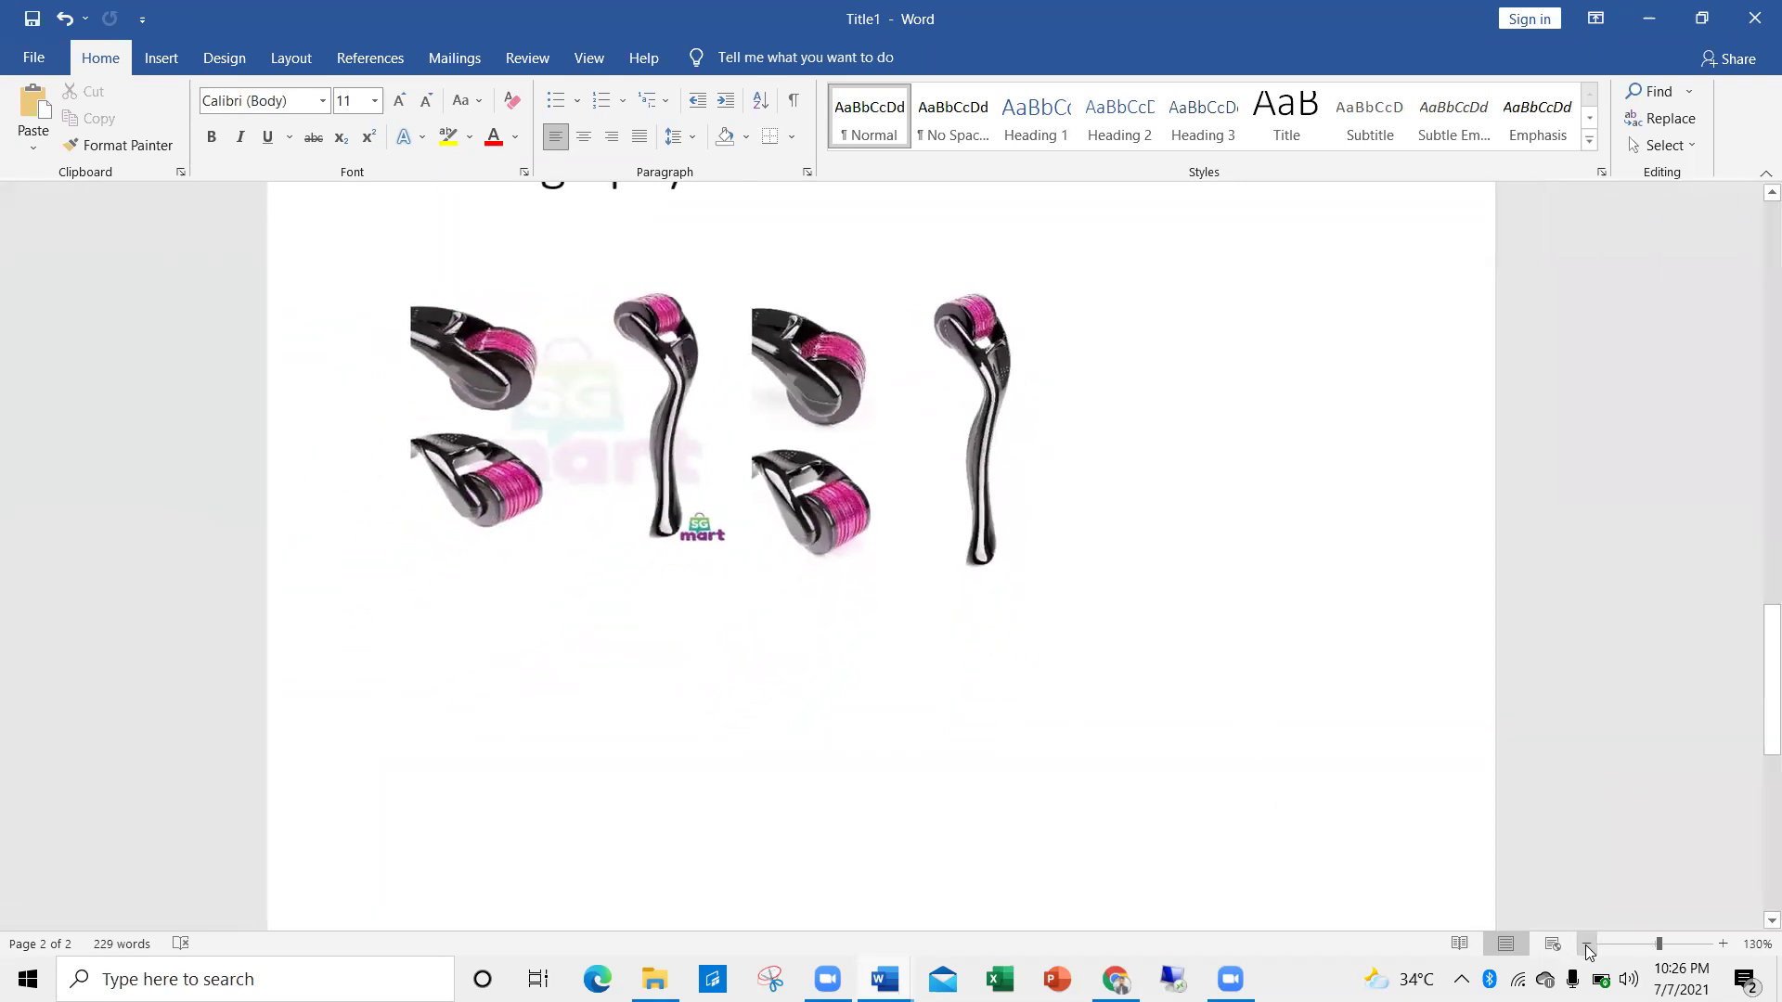
scroll(1095, 779, "up", 6)
scroll(823, 612, "down", 3)
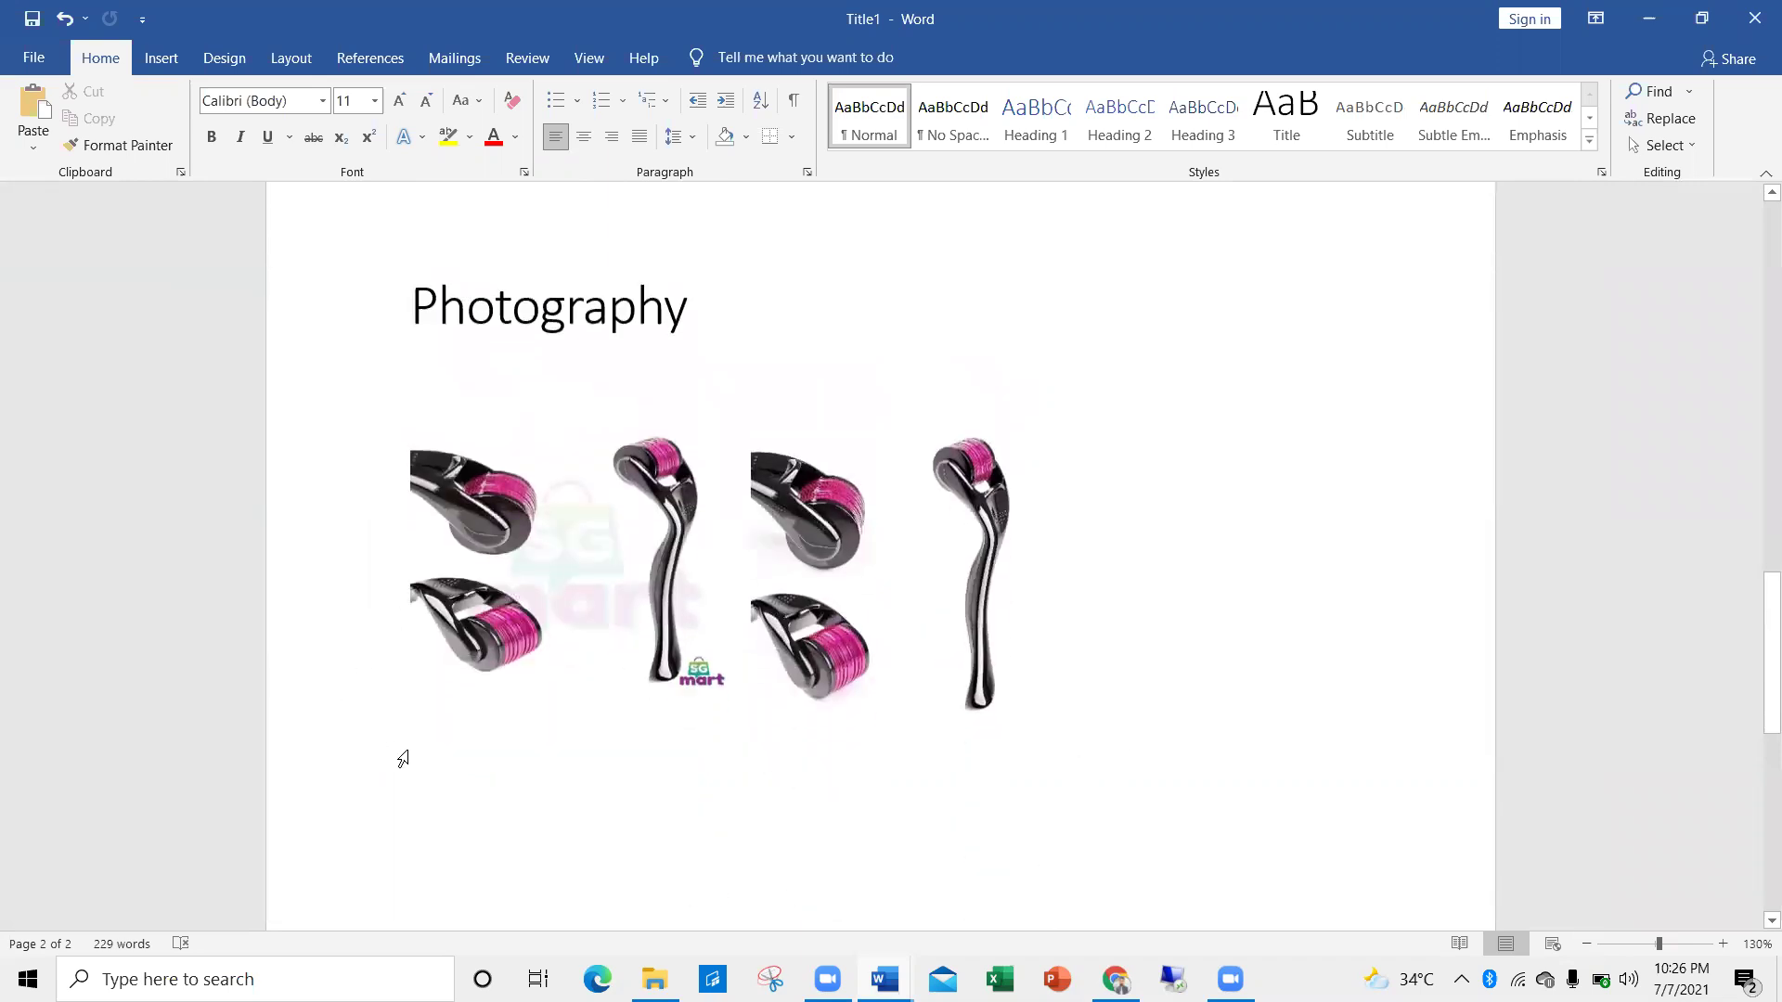
left_click(420, 780)
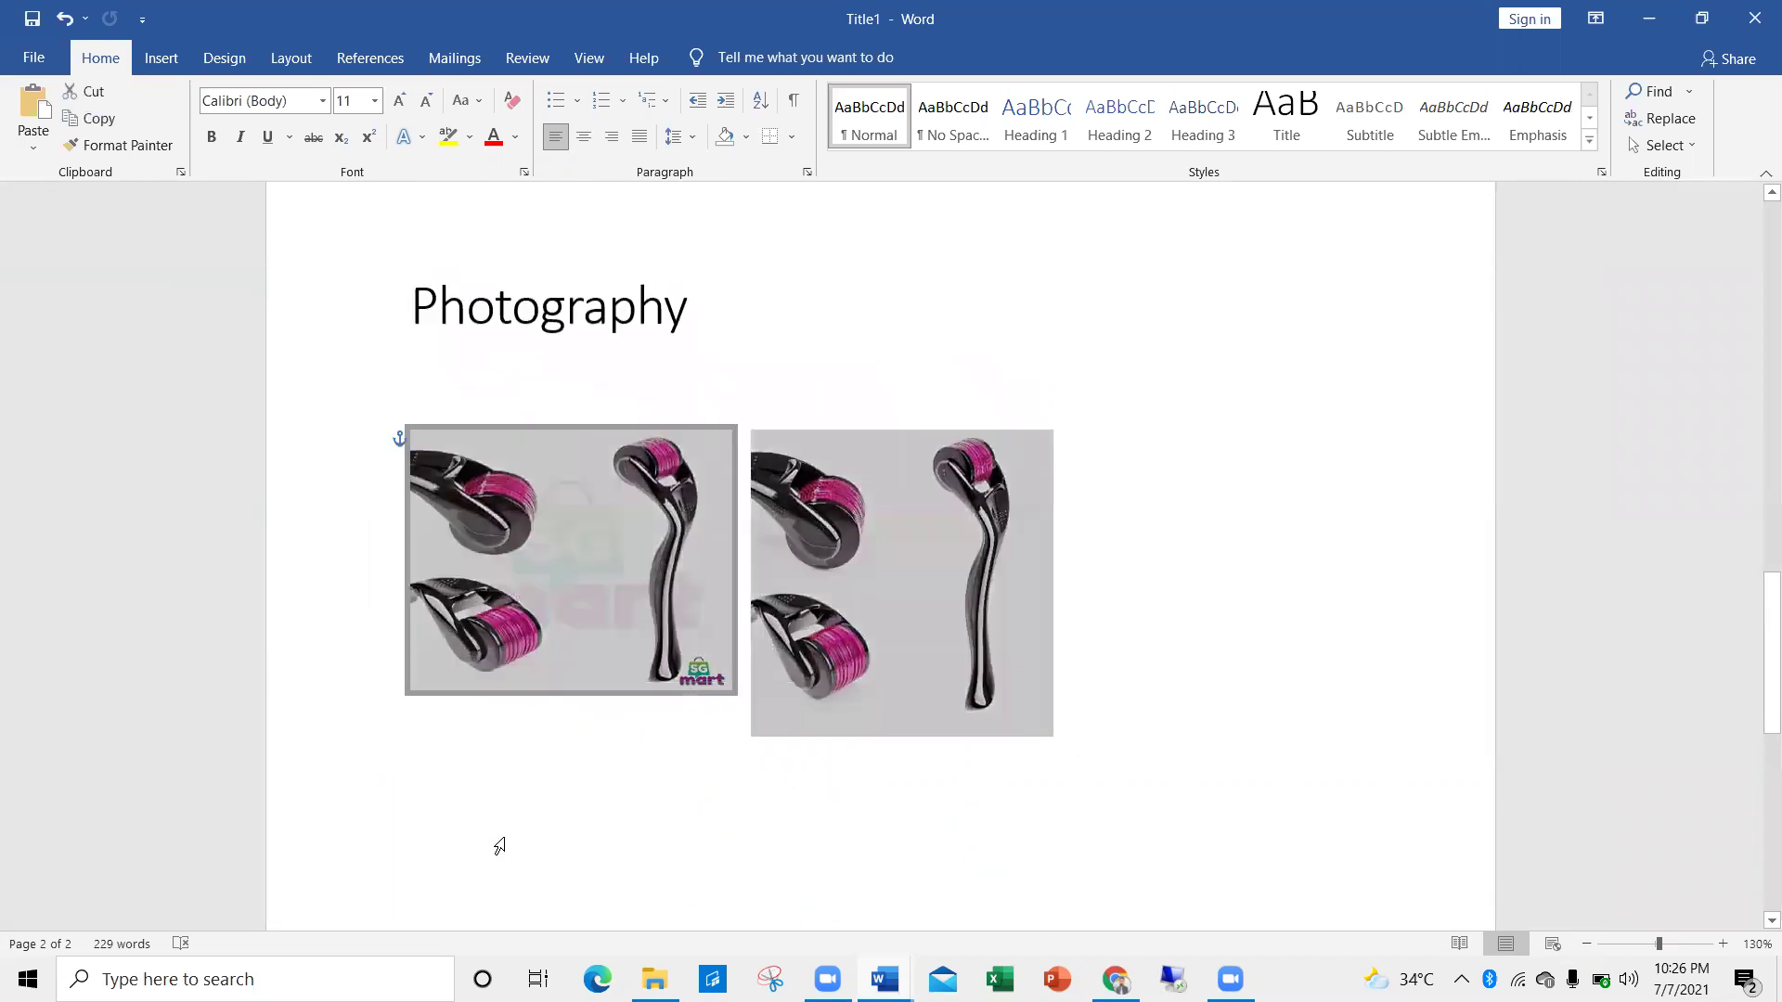
left_click(1077, 761)
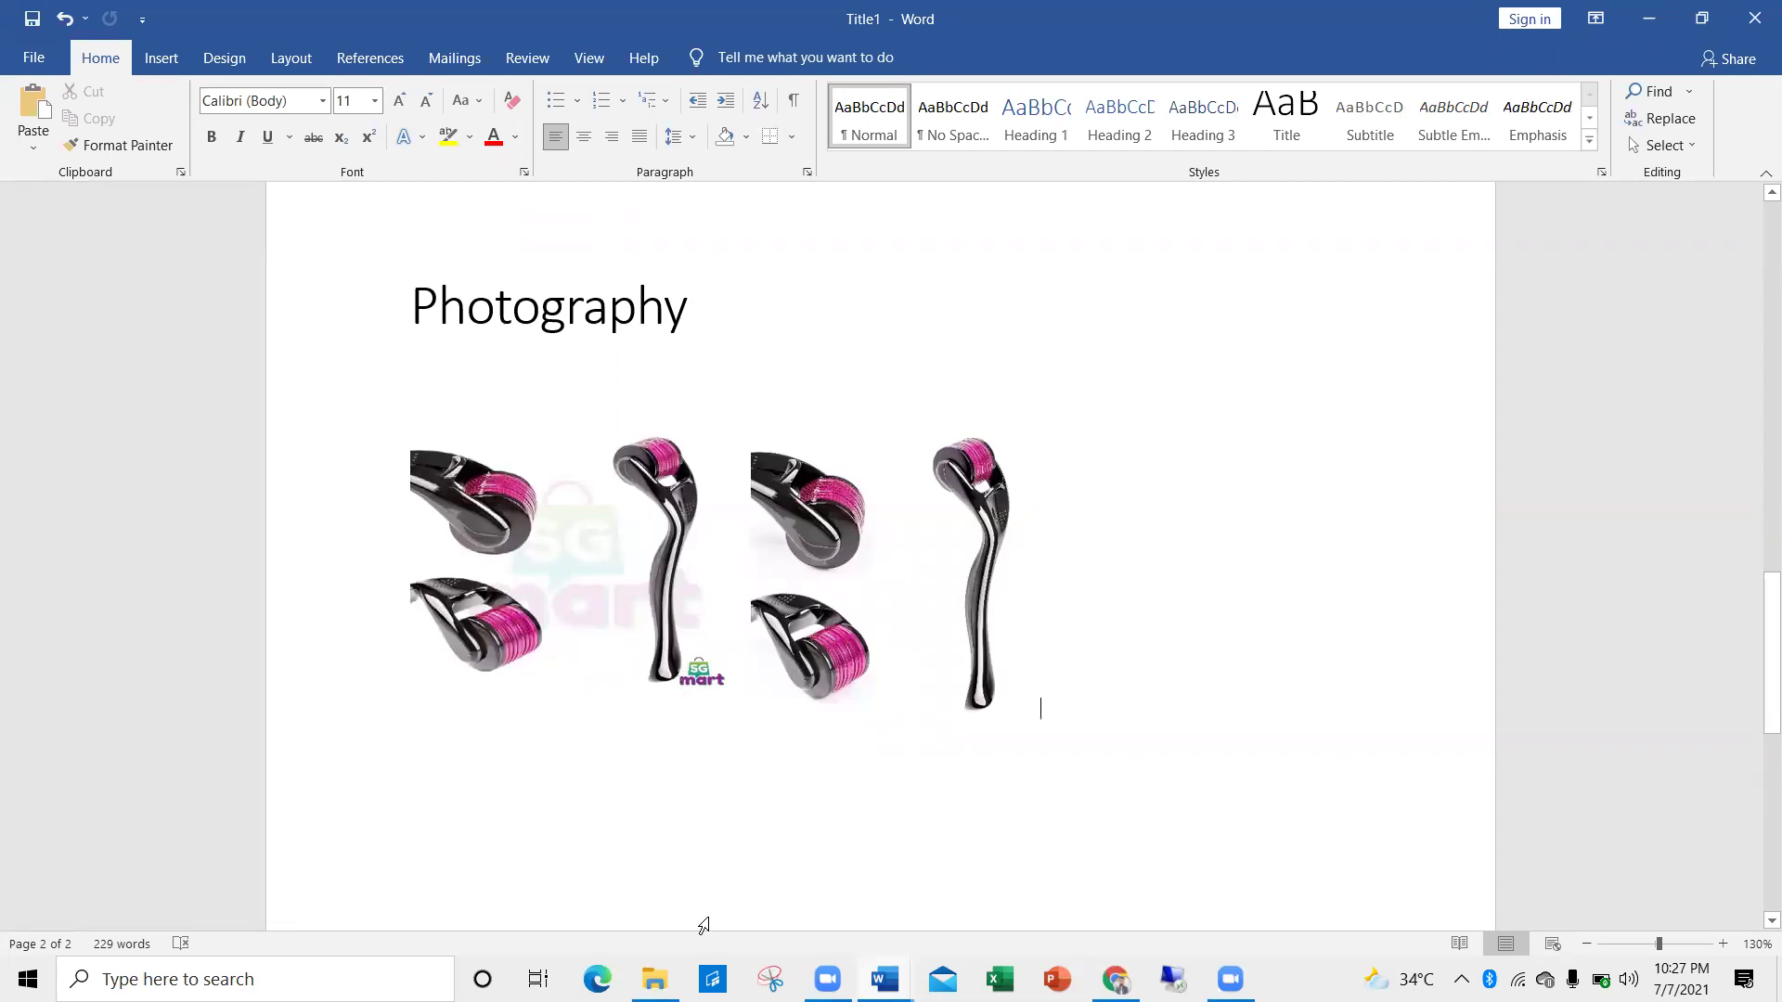
Delete both roller pictures below the Photography heading
left_click(564, 648)
left_click(800, 602)
key("Delete")
left_click(654, 605)
key("Delete")
Insert six USB adapter pictures from the Downloads folder below the Photography heading, including the silver, black, gold and labelled circuit views
scroll(604, 614, "up", 3)
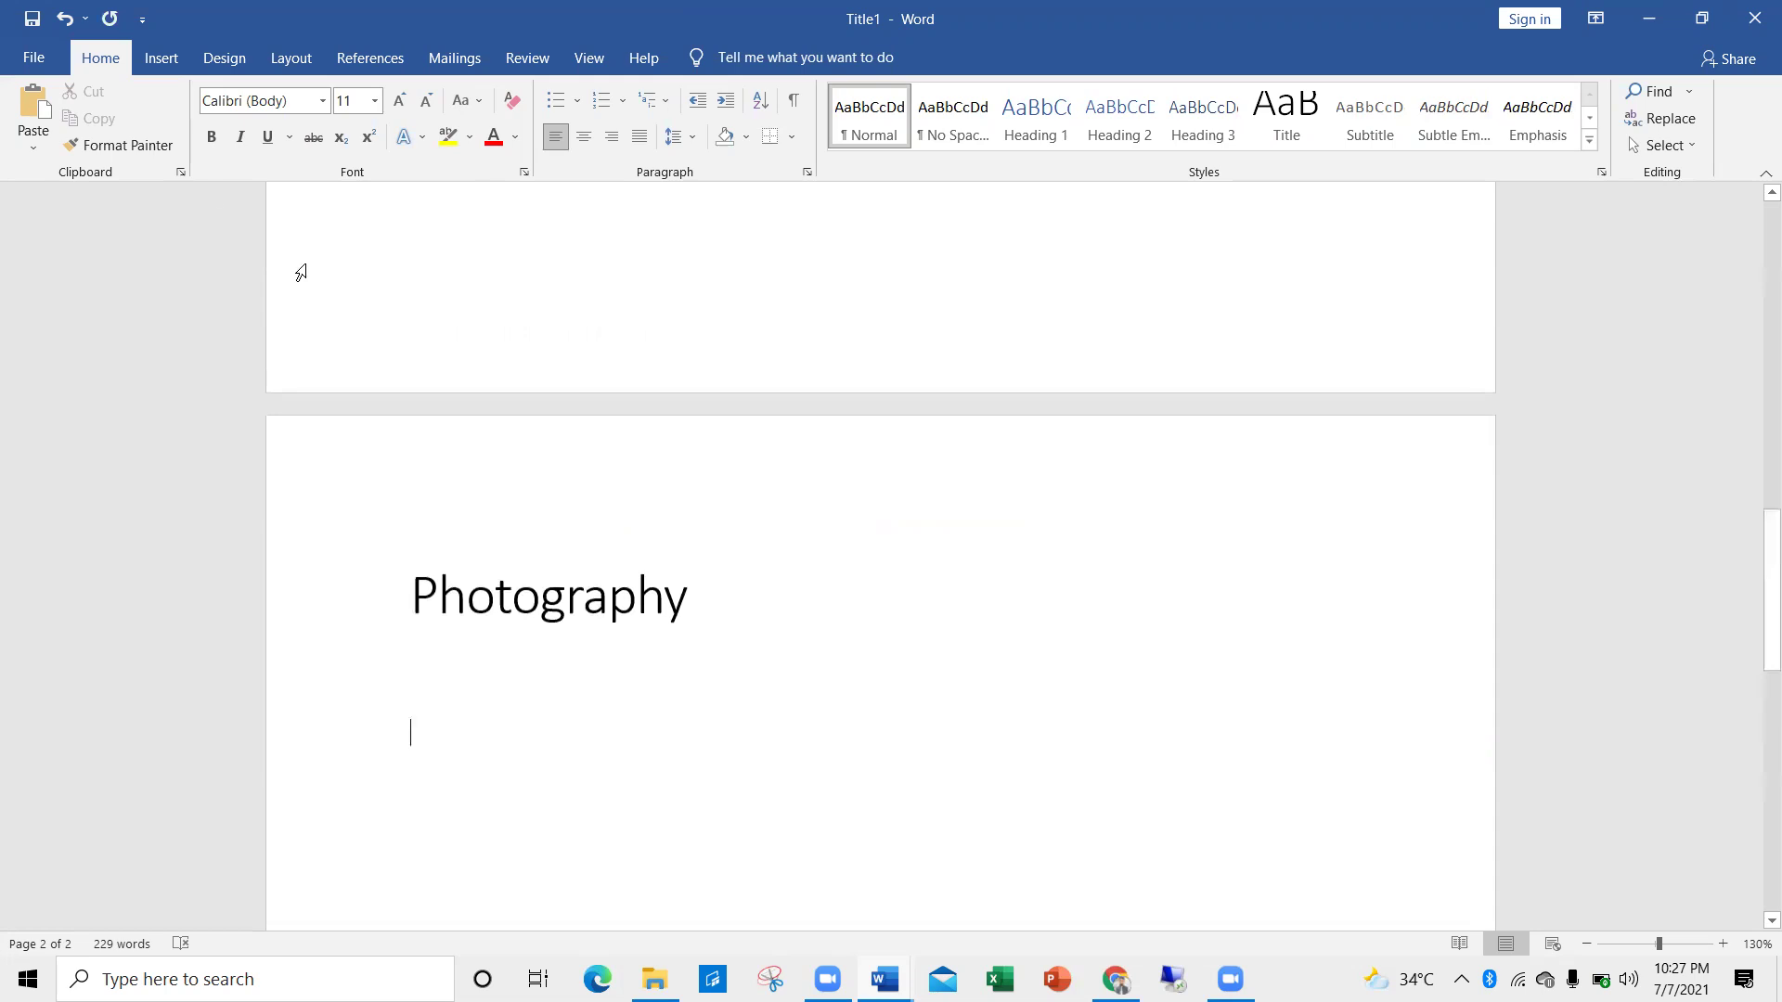
left_click(162, 58)
left_click(262, 130)
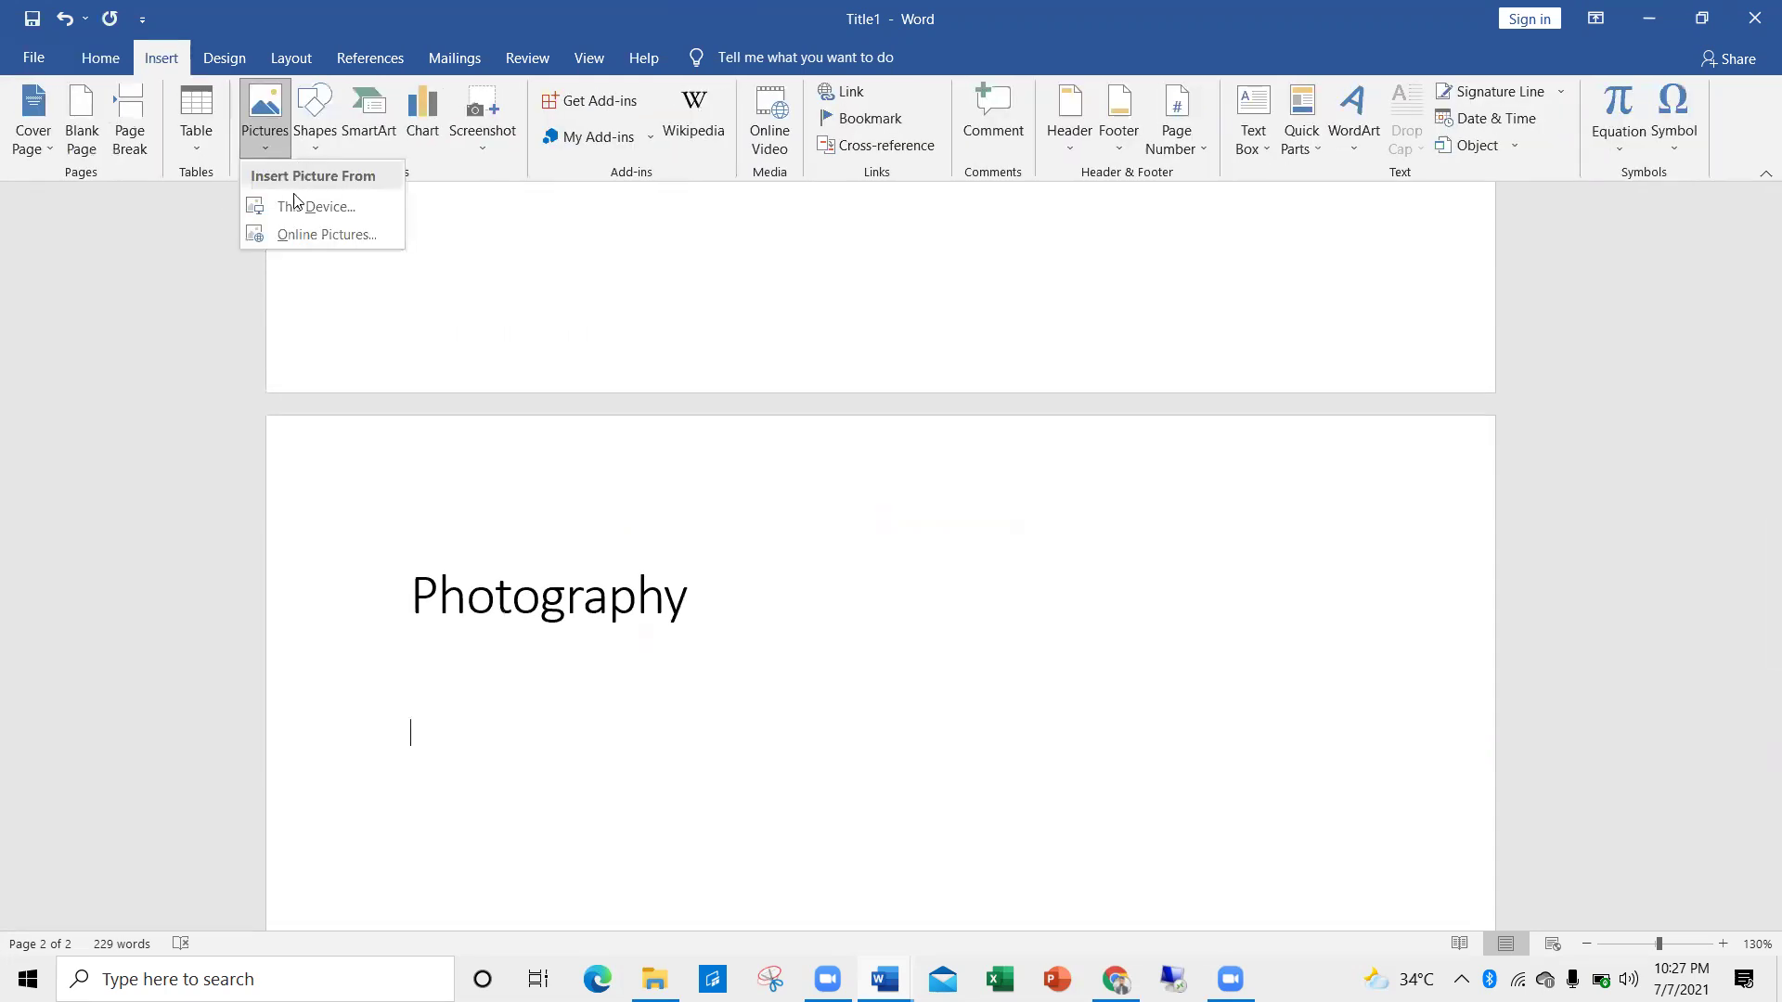
left_click(297, 202)
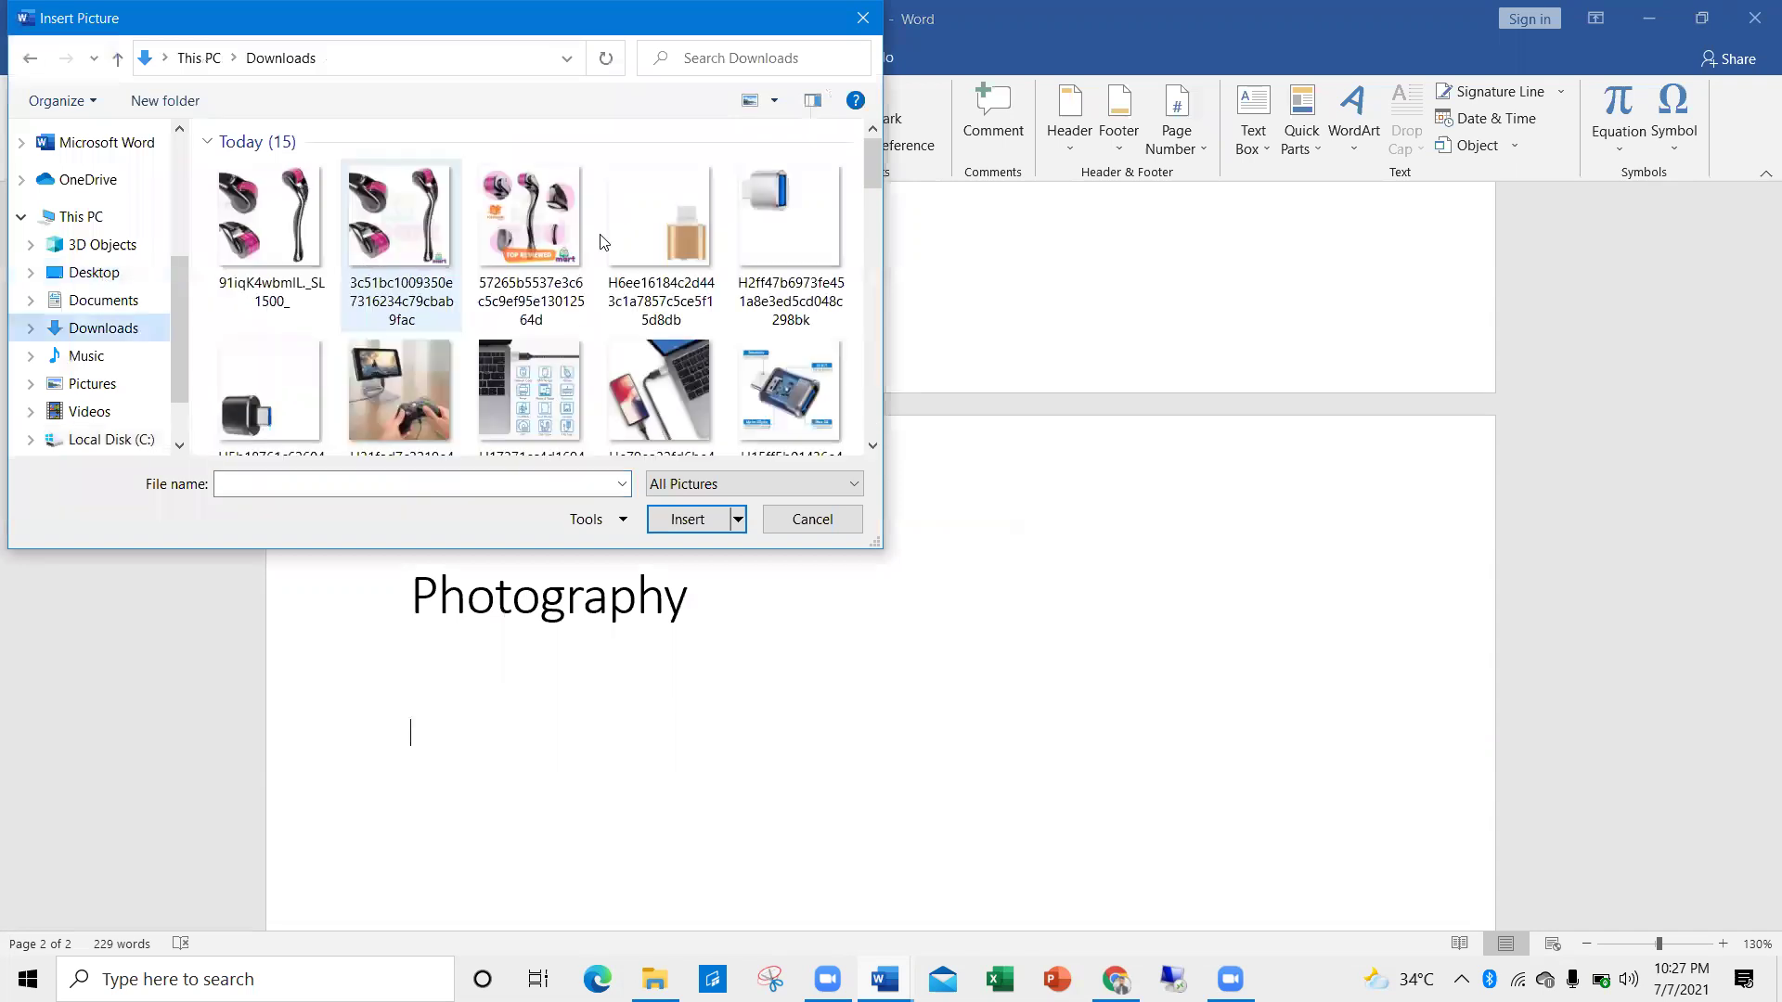
left_click(652, 238)
left_click(769, 238, "ctrl")
left_click(742, 383, "ctrl")
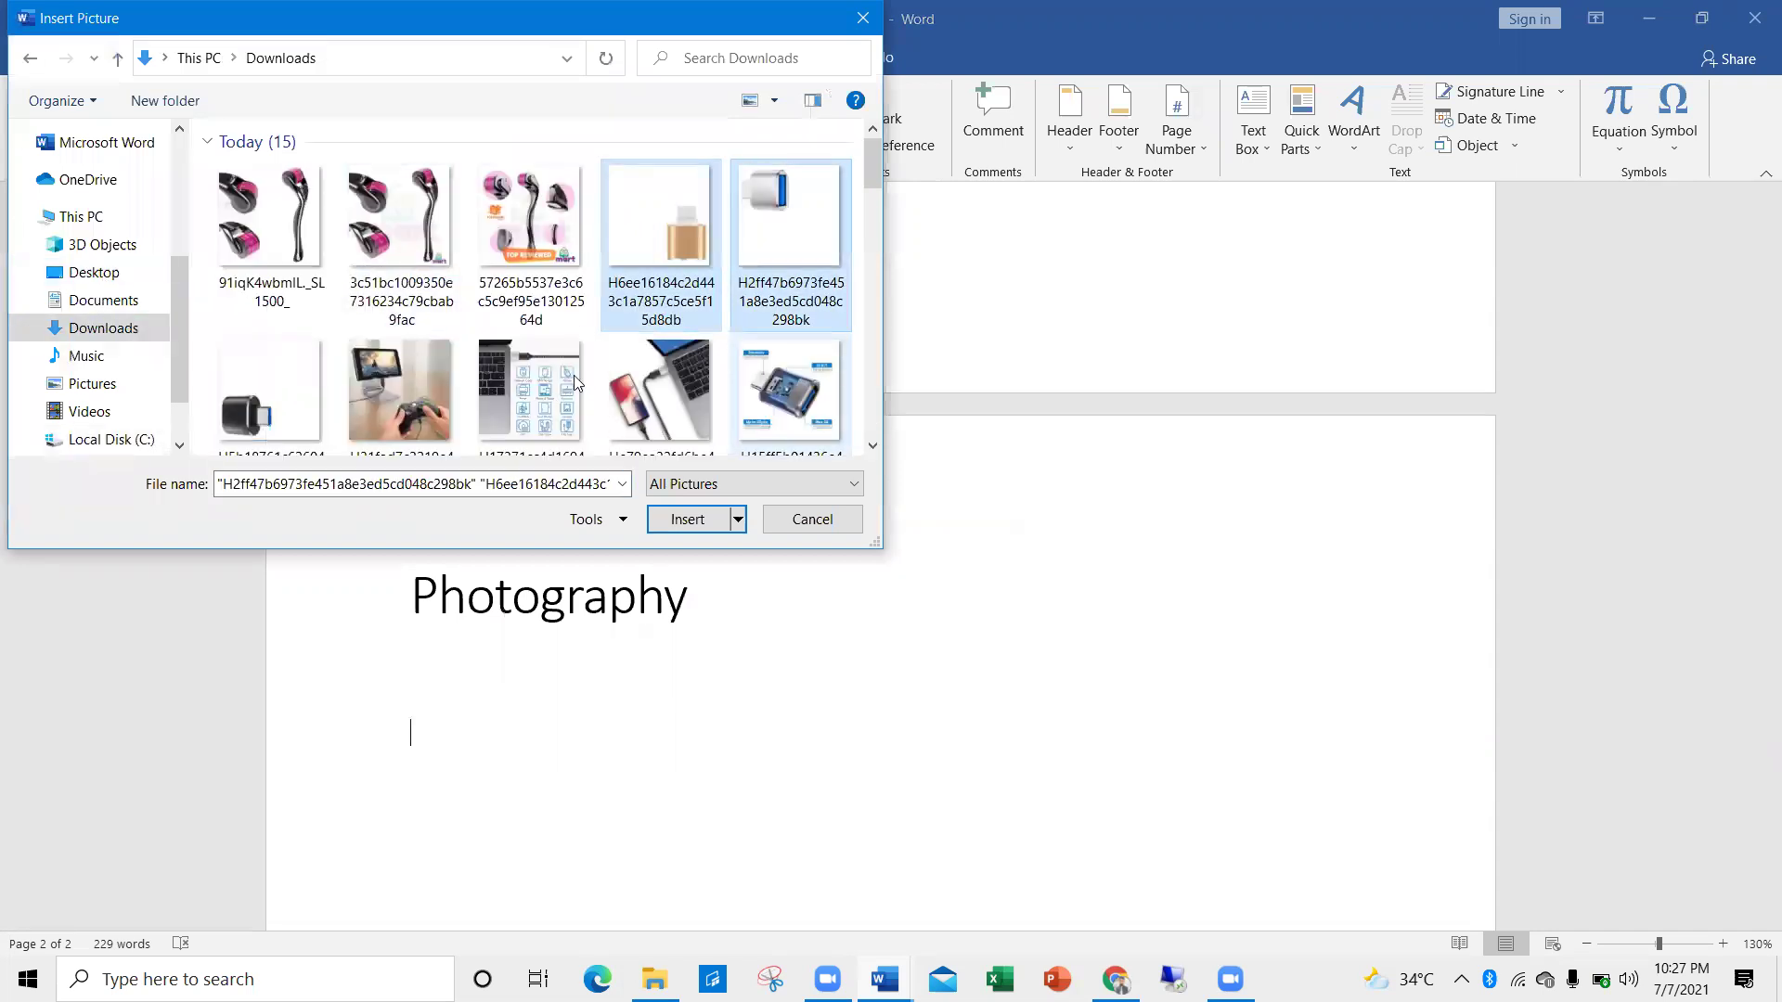
left_click(258, 374, "ctrl")
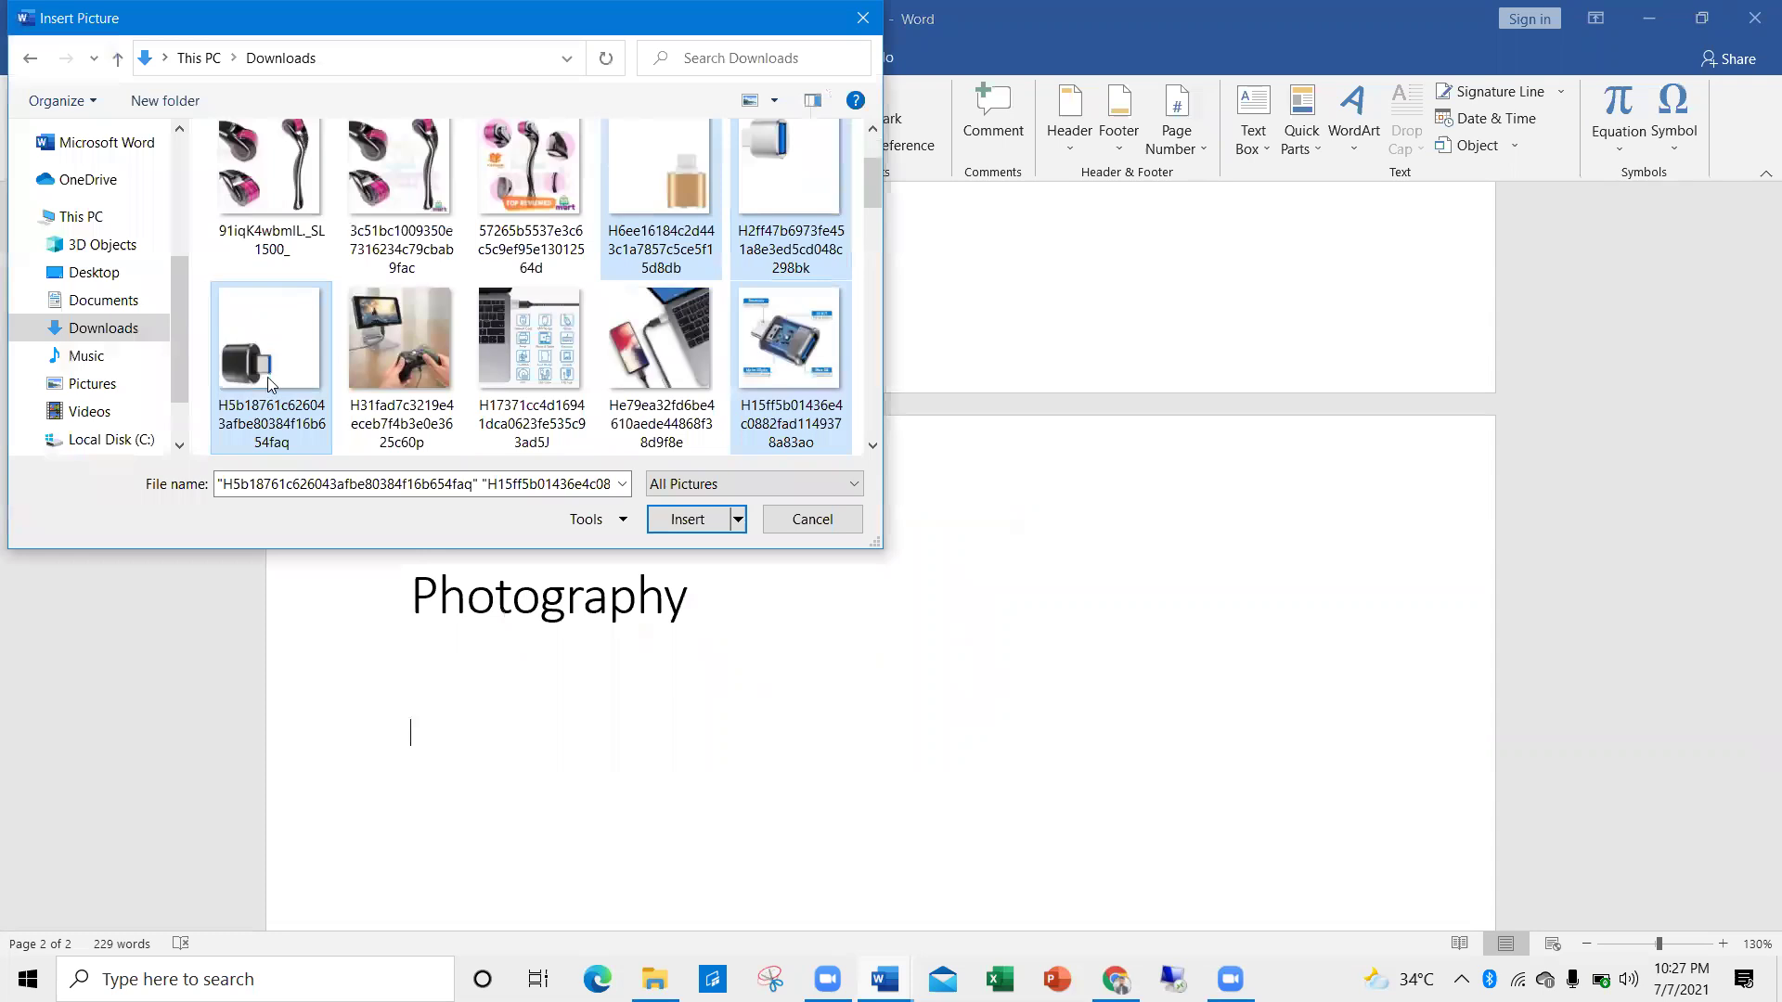
left_click(871, 446)
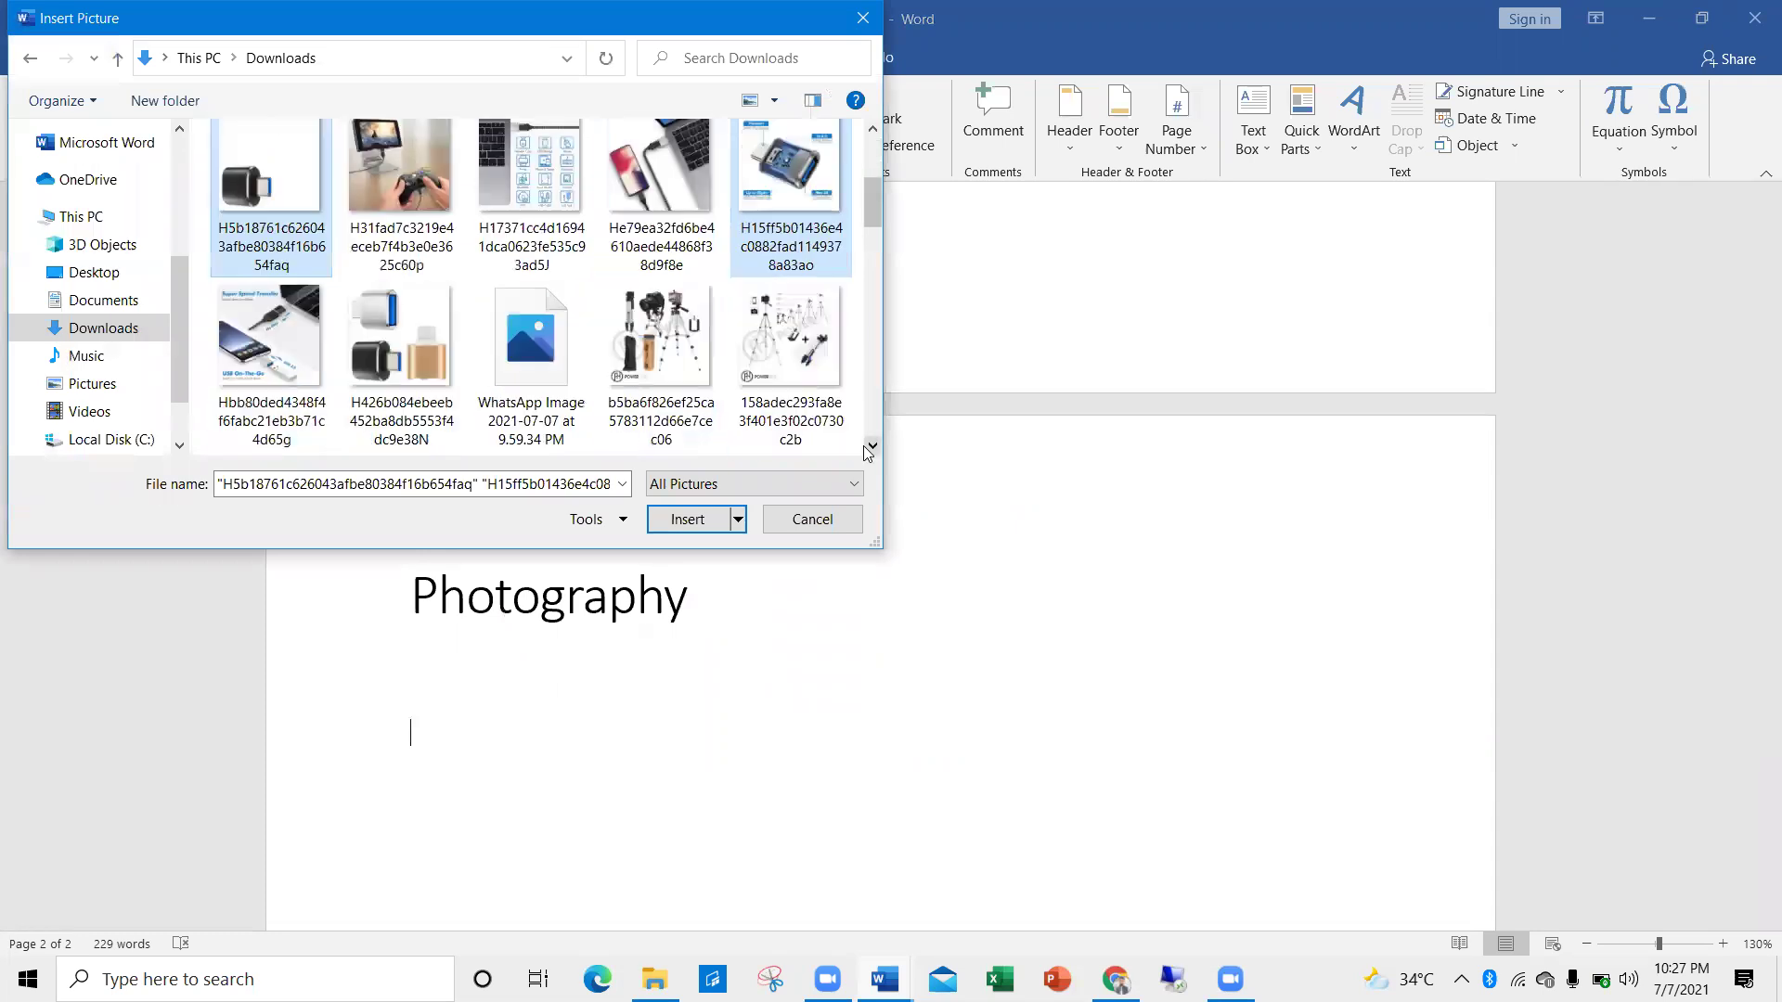
left_click(399, 339, "ctrl")
left_click(266, 381, "ctrl")
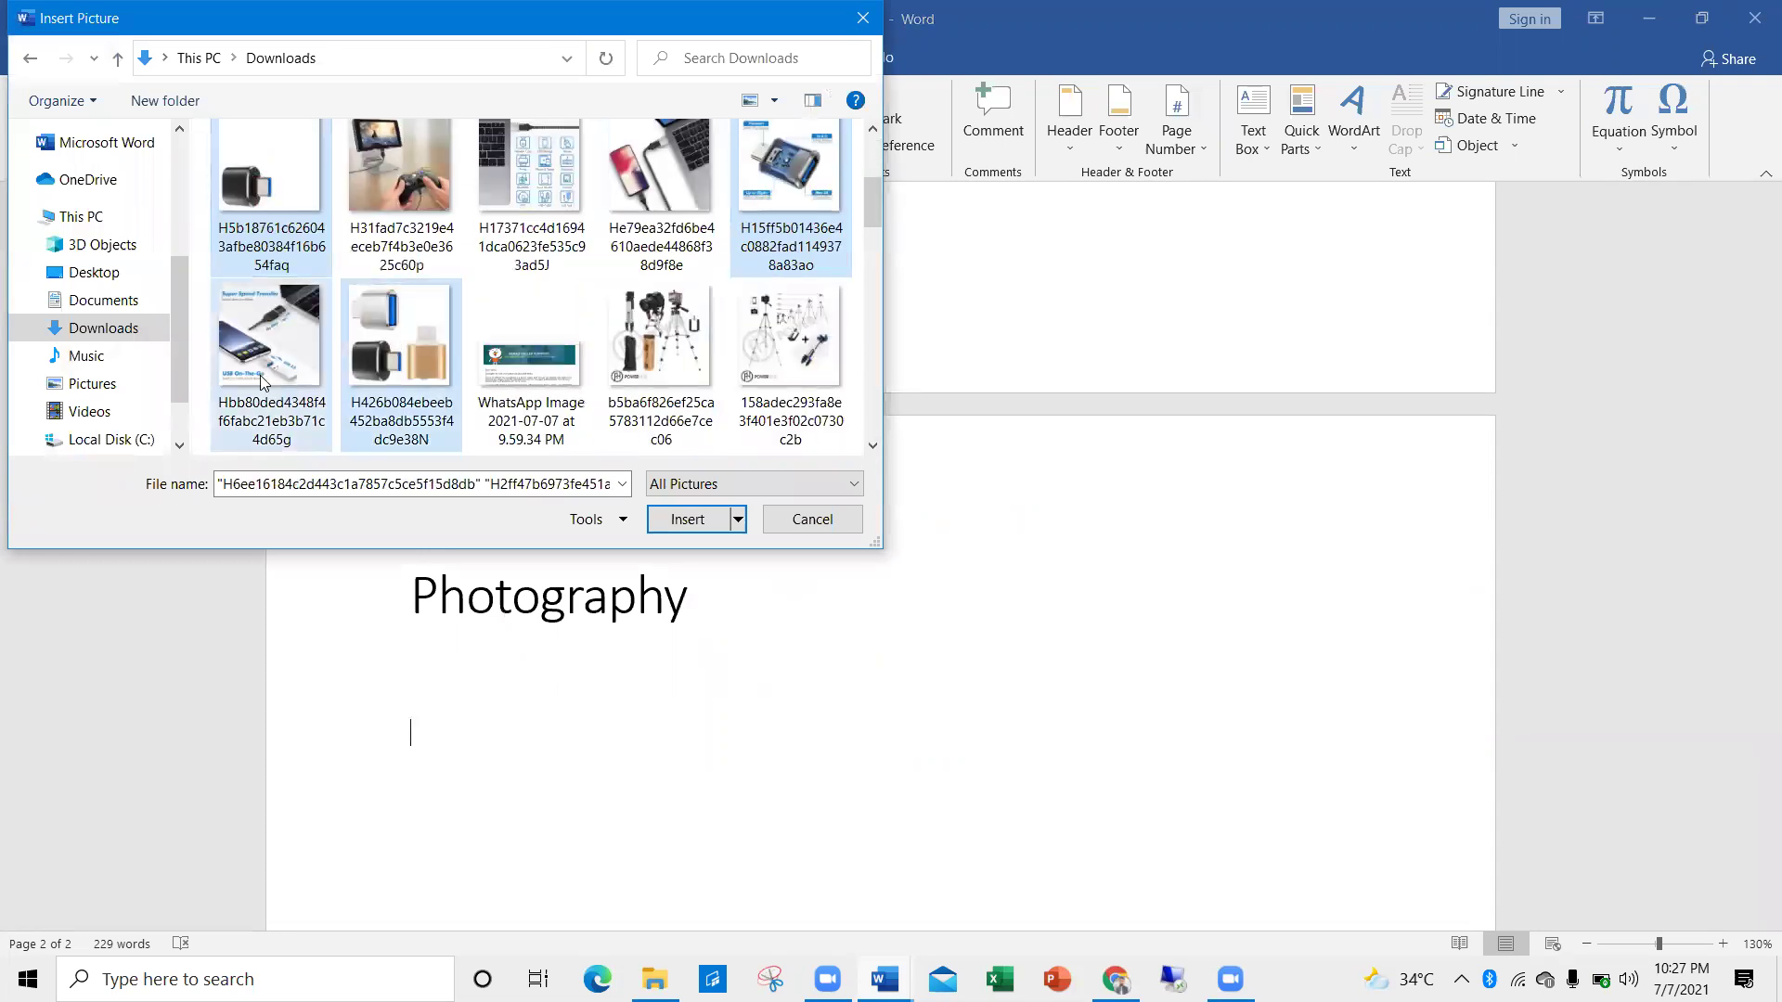
left_click(701, 518)
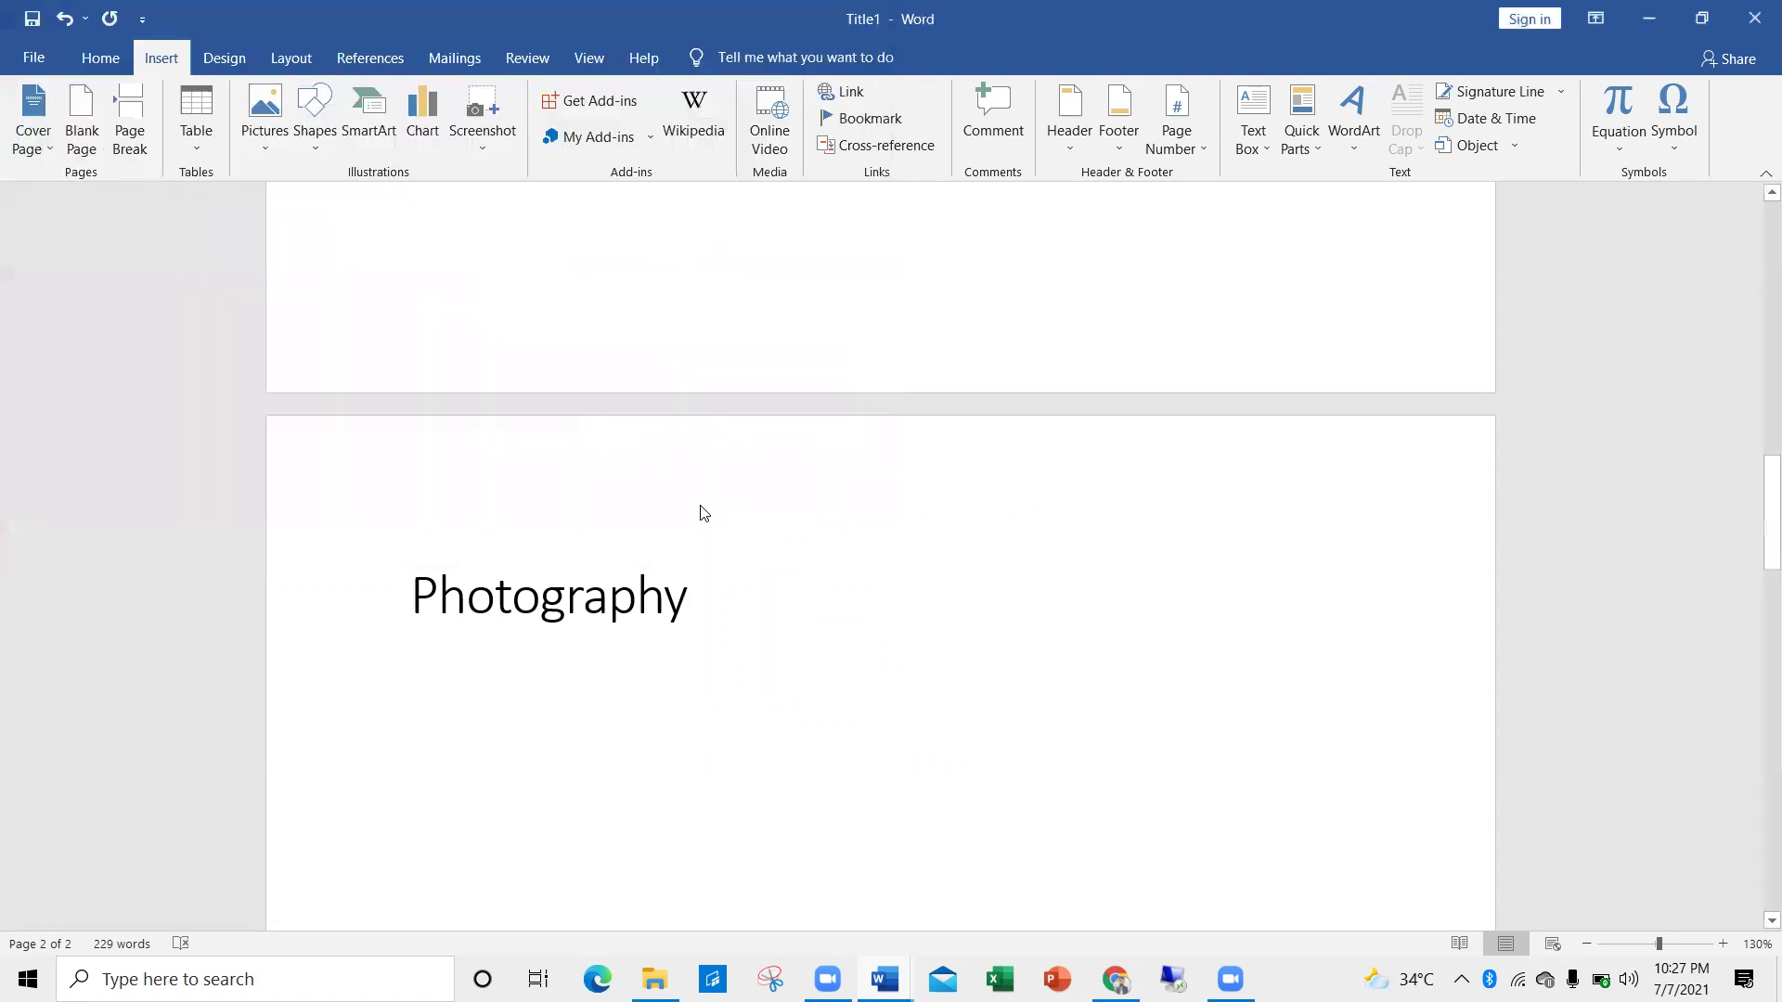
Look through the inserted USB adapter pictures and return to the Photography heading
scroll(698, 564, "down", 10)
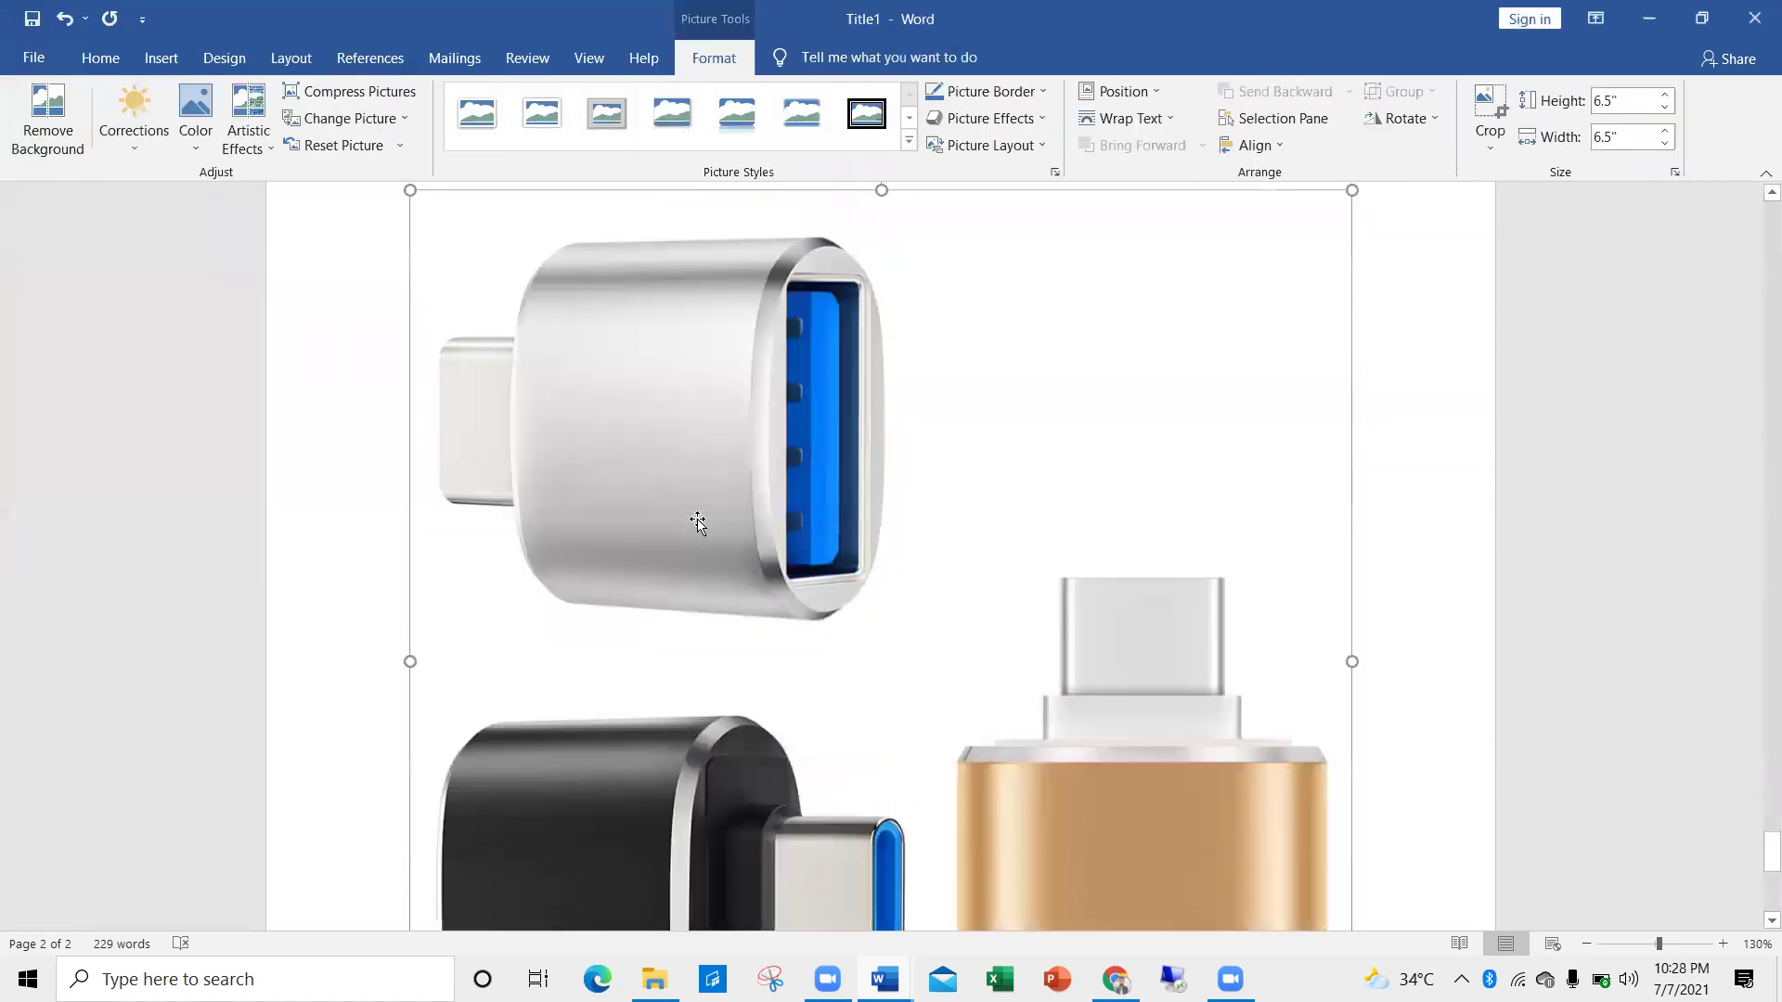
scroll(758, 480, "up", 15)
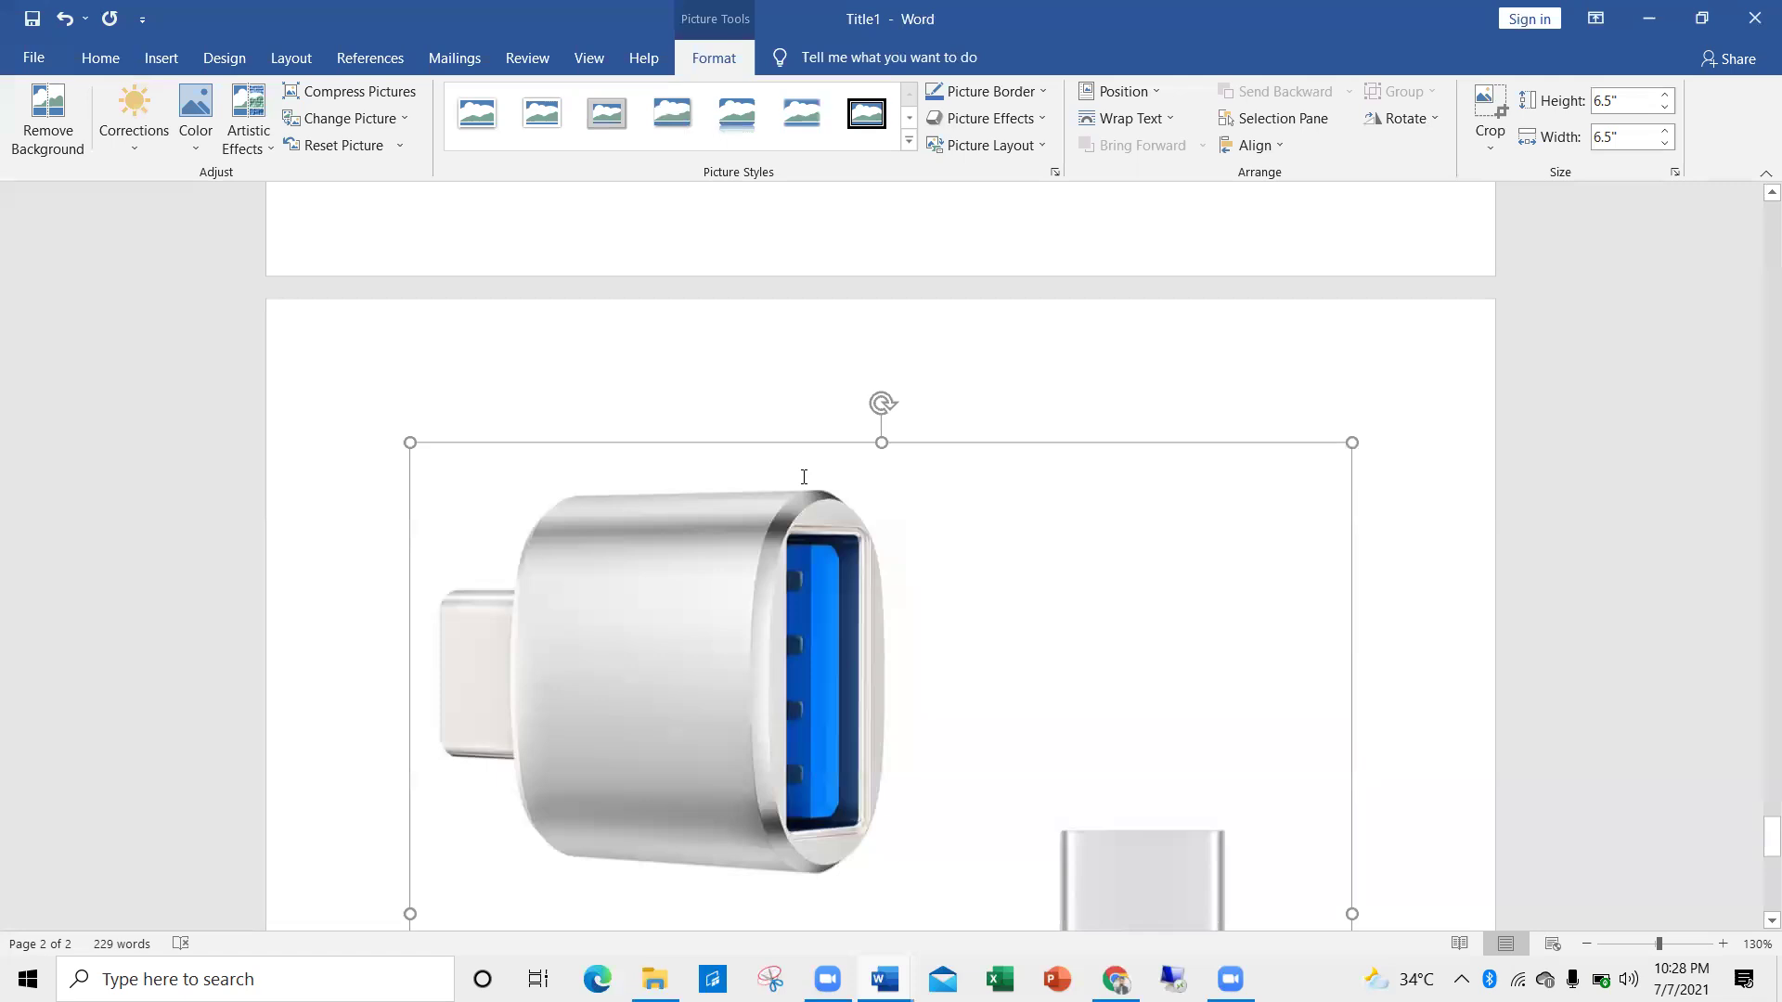
scroll(803, 476, "up", 15)
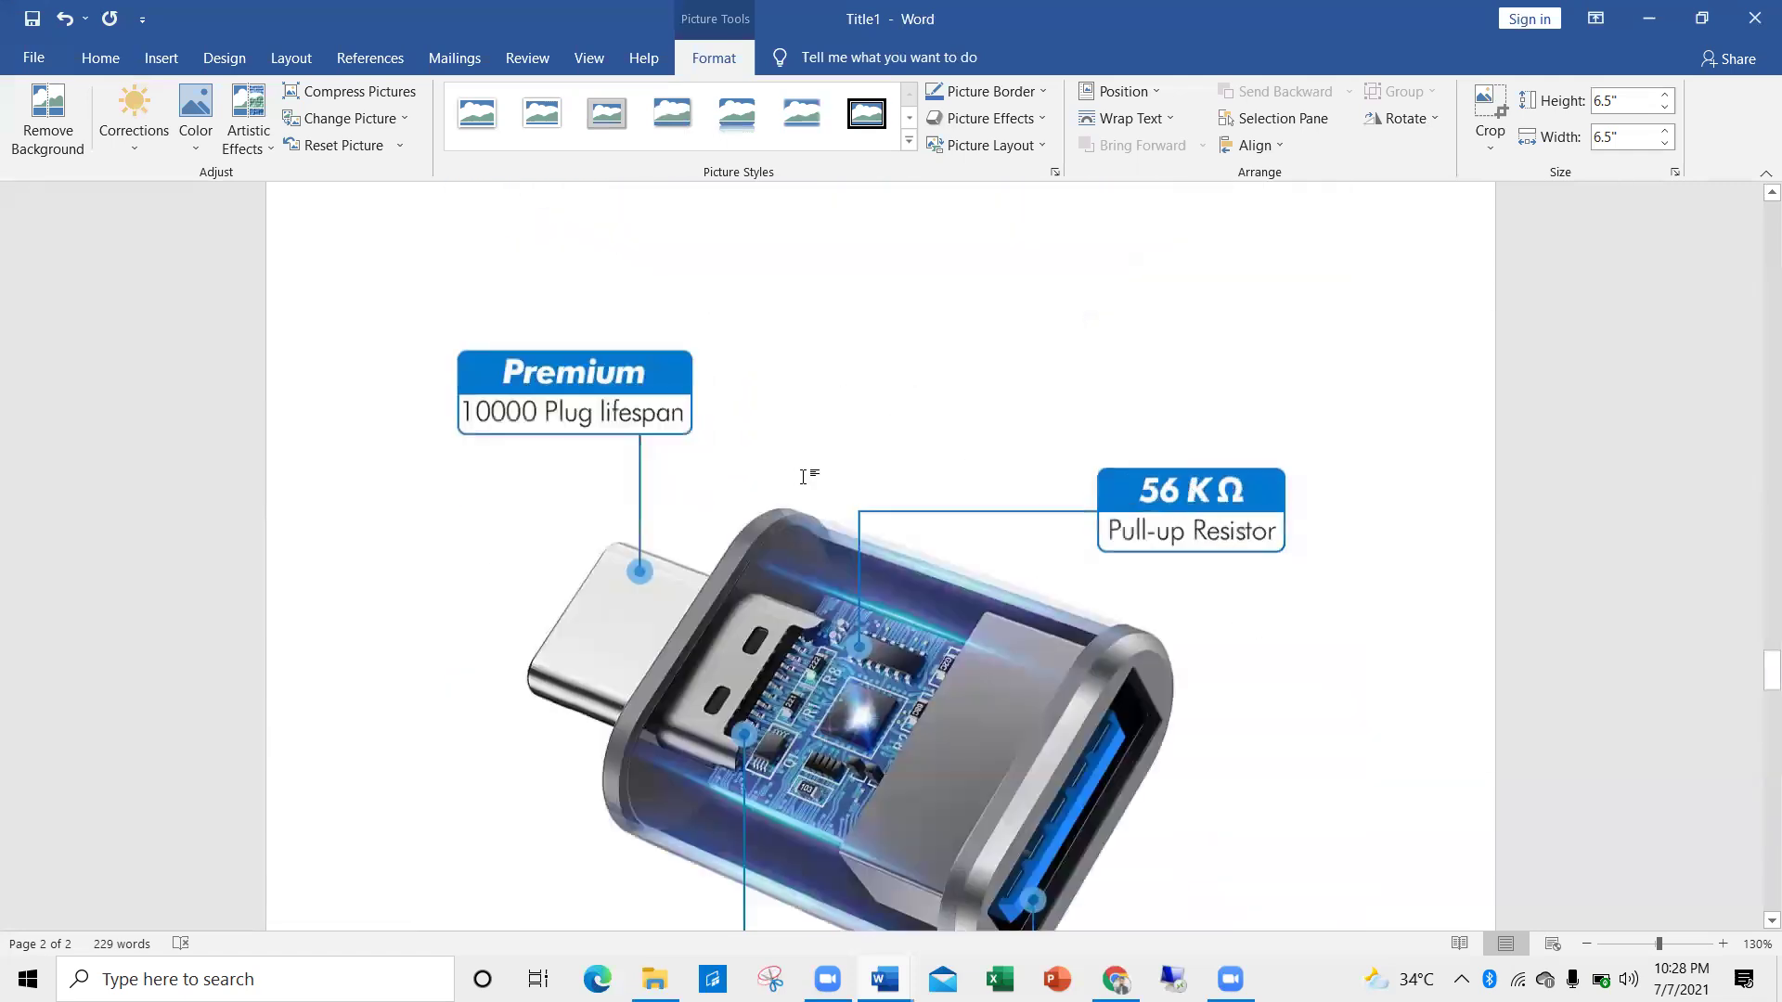
scroll(804, 476, "up", 15)
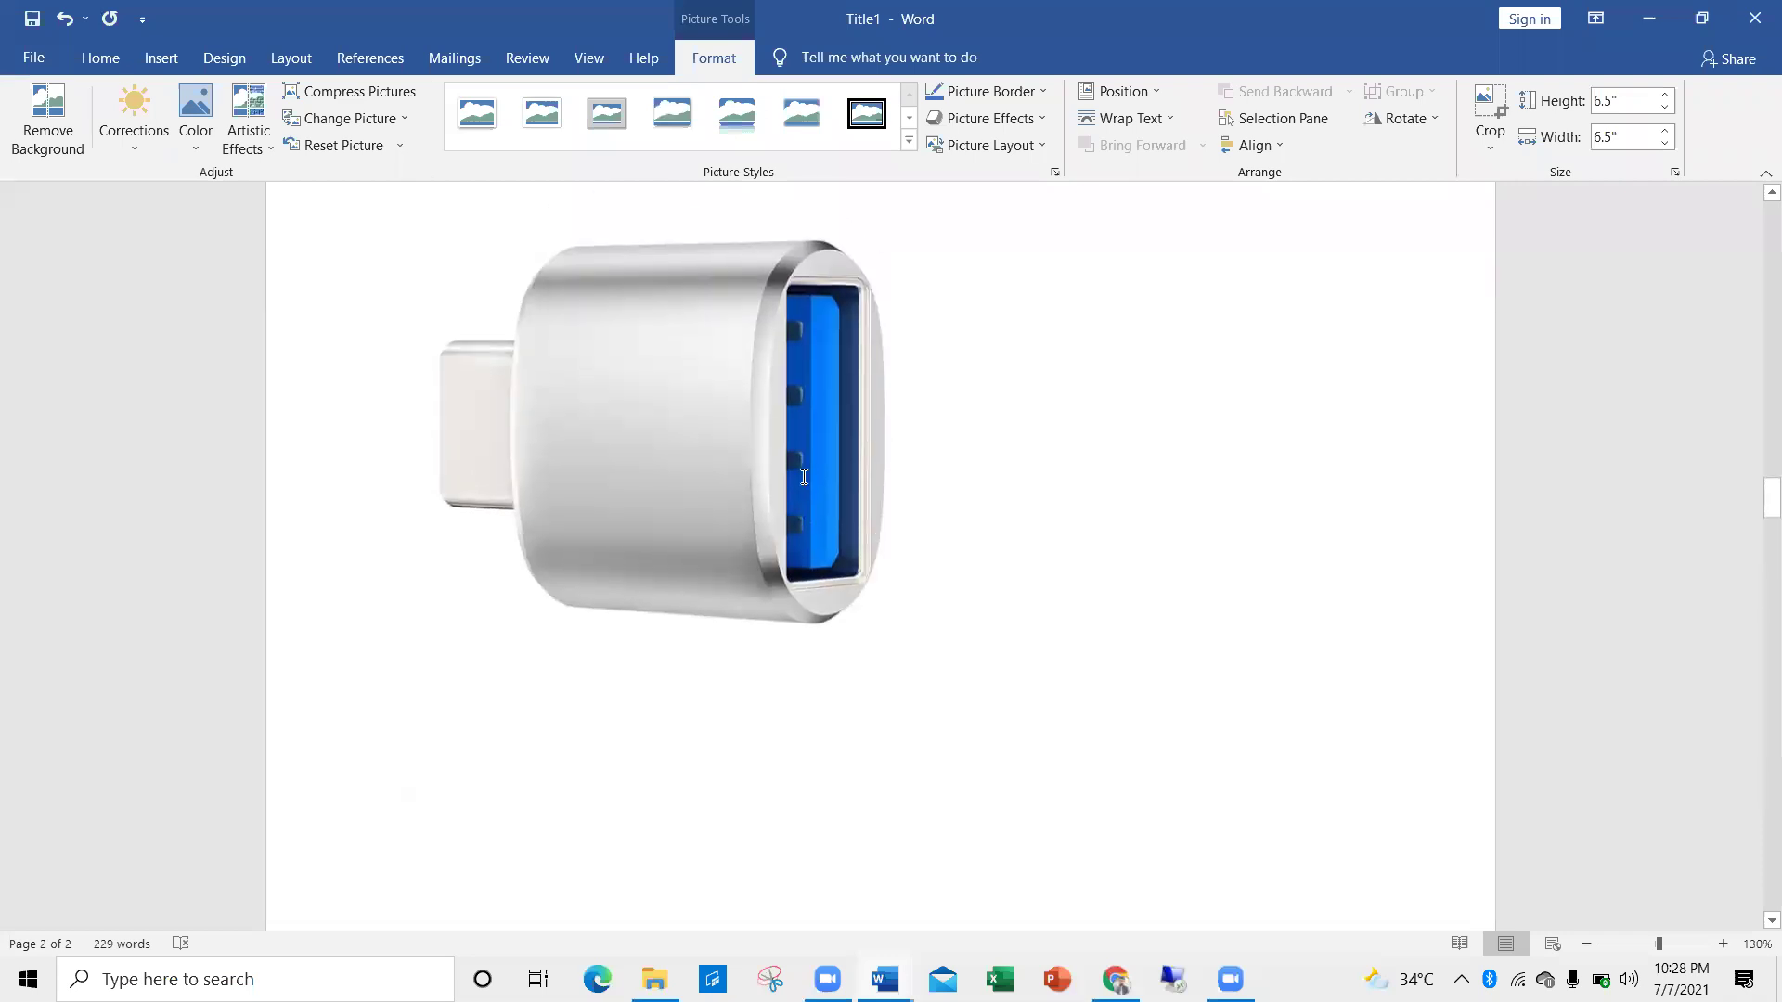
scroll(804, 478, "up", 15)
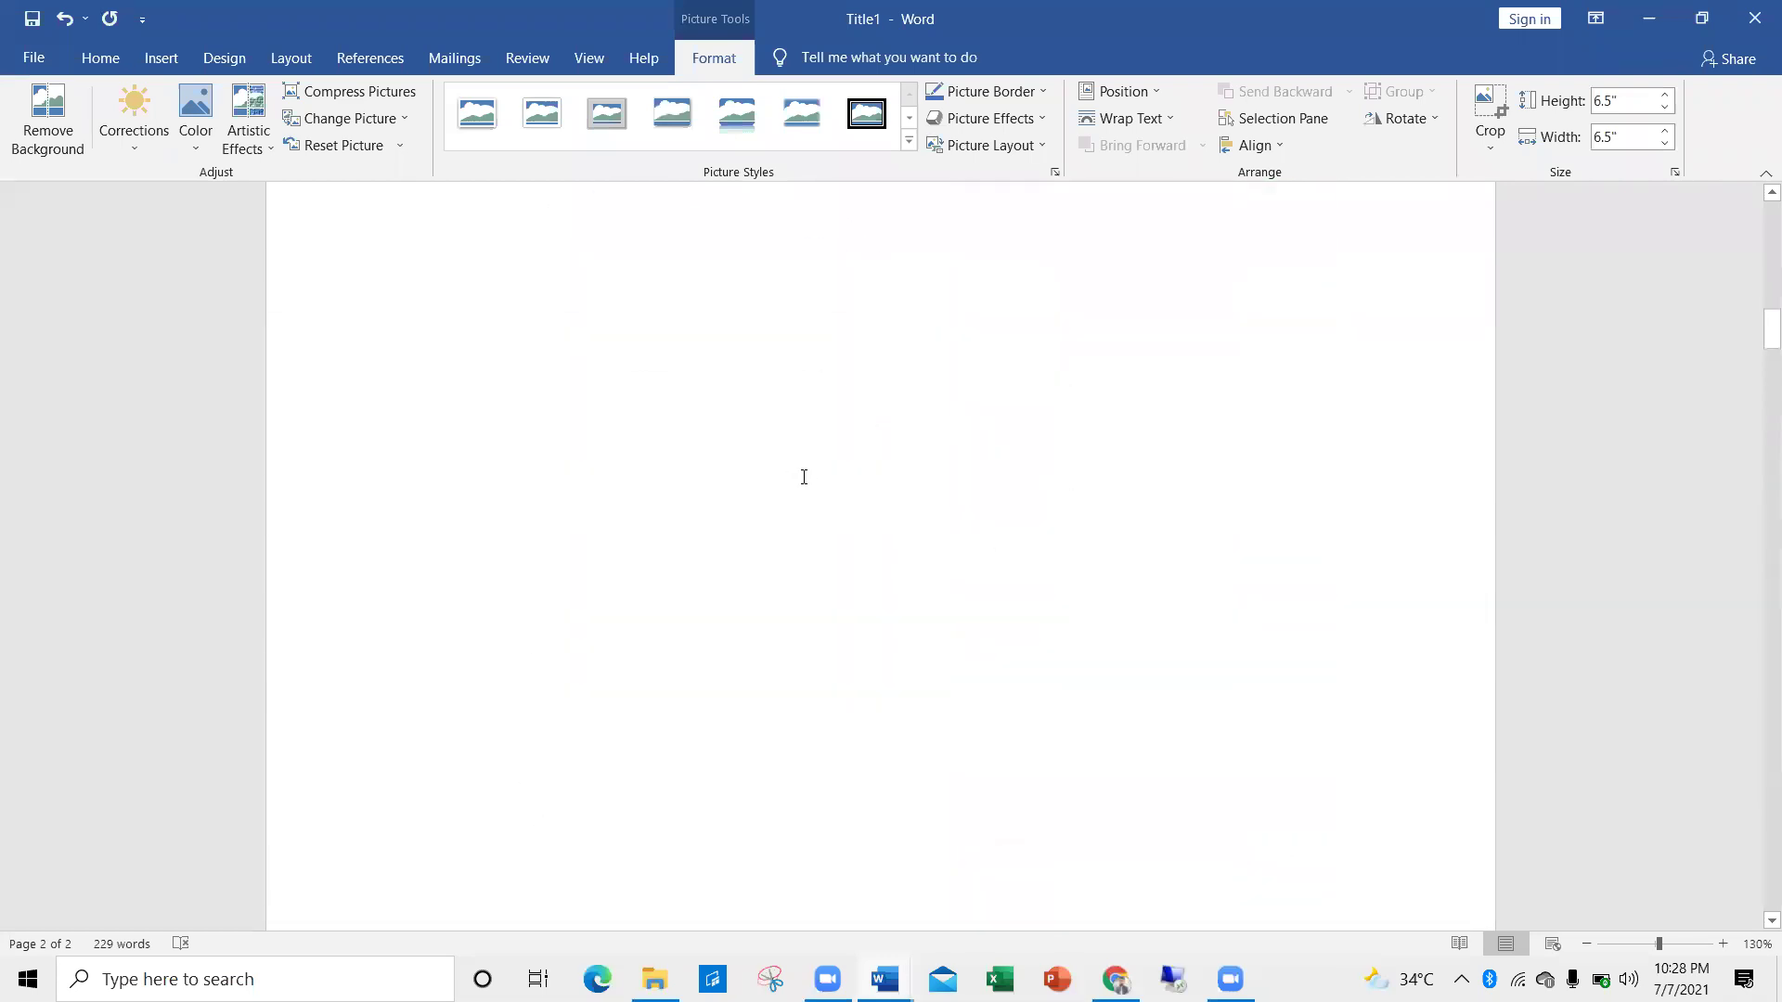
scroll(803, 476, "down", 6)
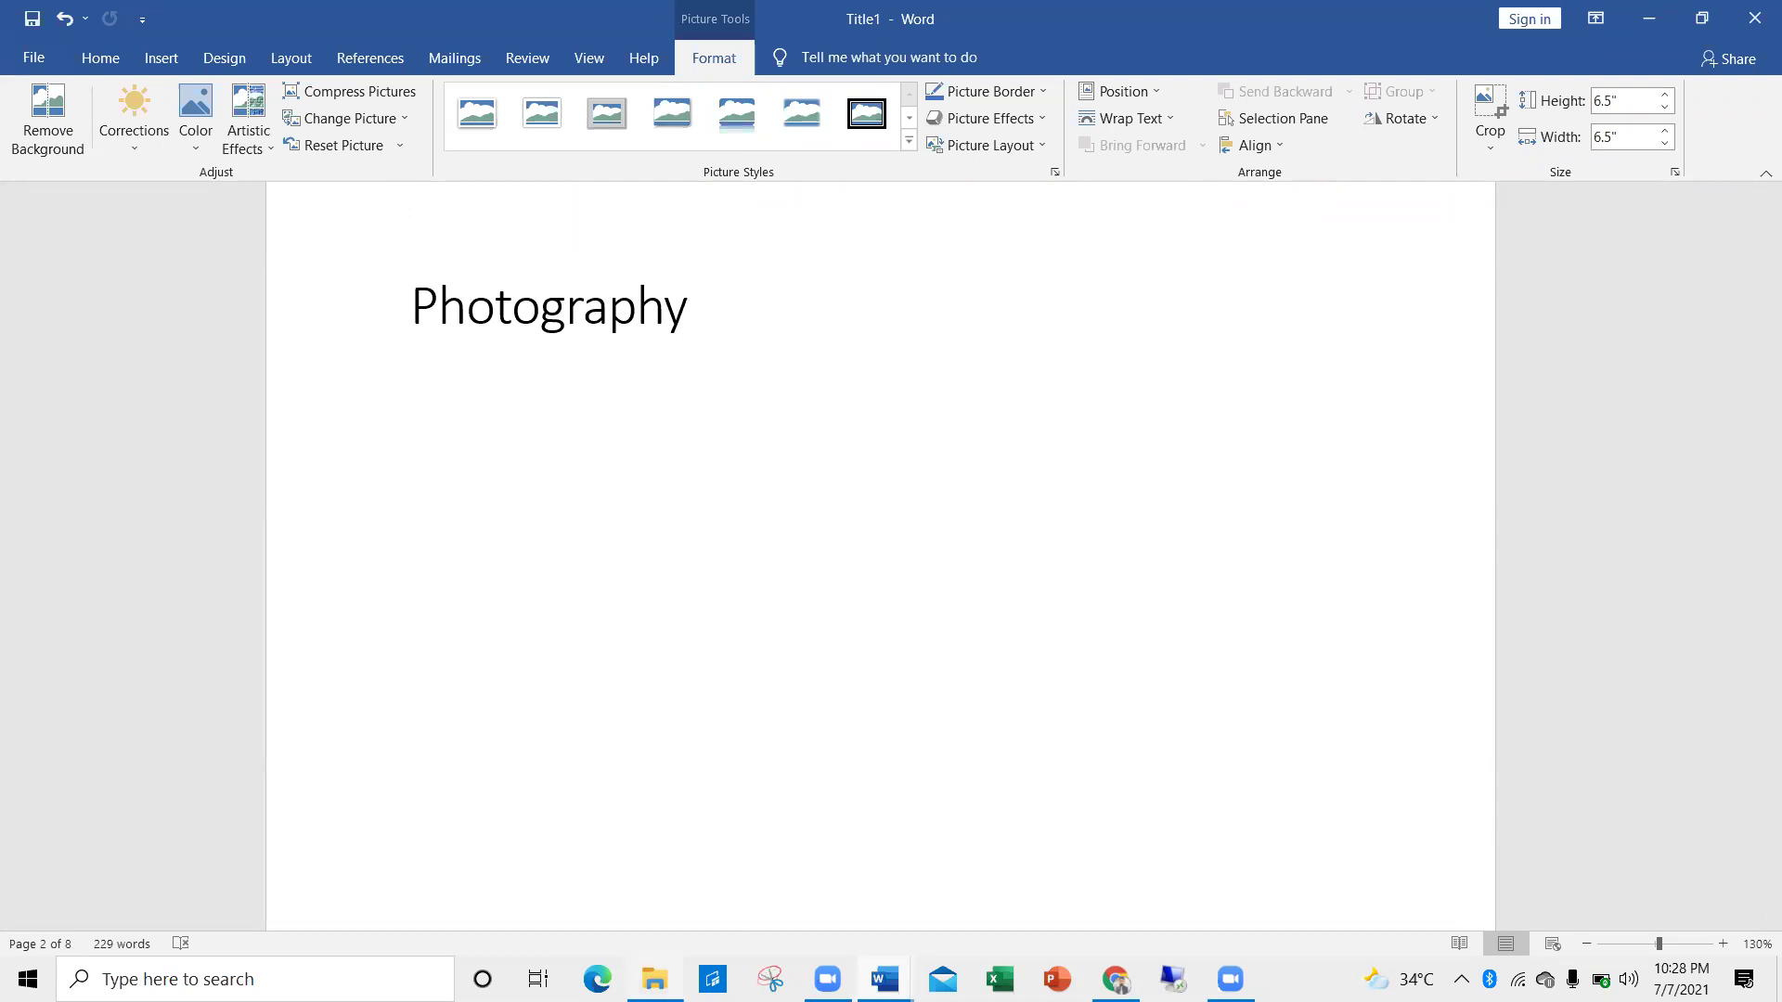
In File Explorer, copy the two WhatsApp images dated 2021-04-20 at 6.08.26 PM from a client's folder in VA Clients
left_click(654, 980)
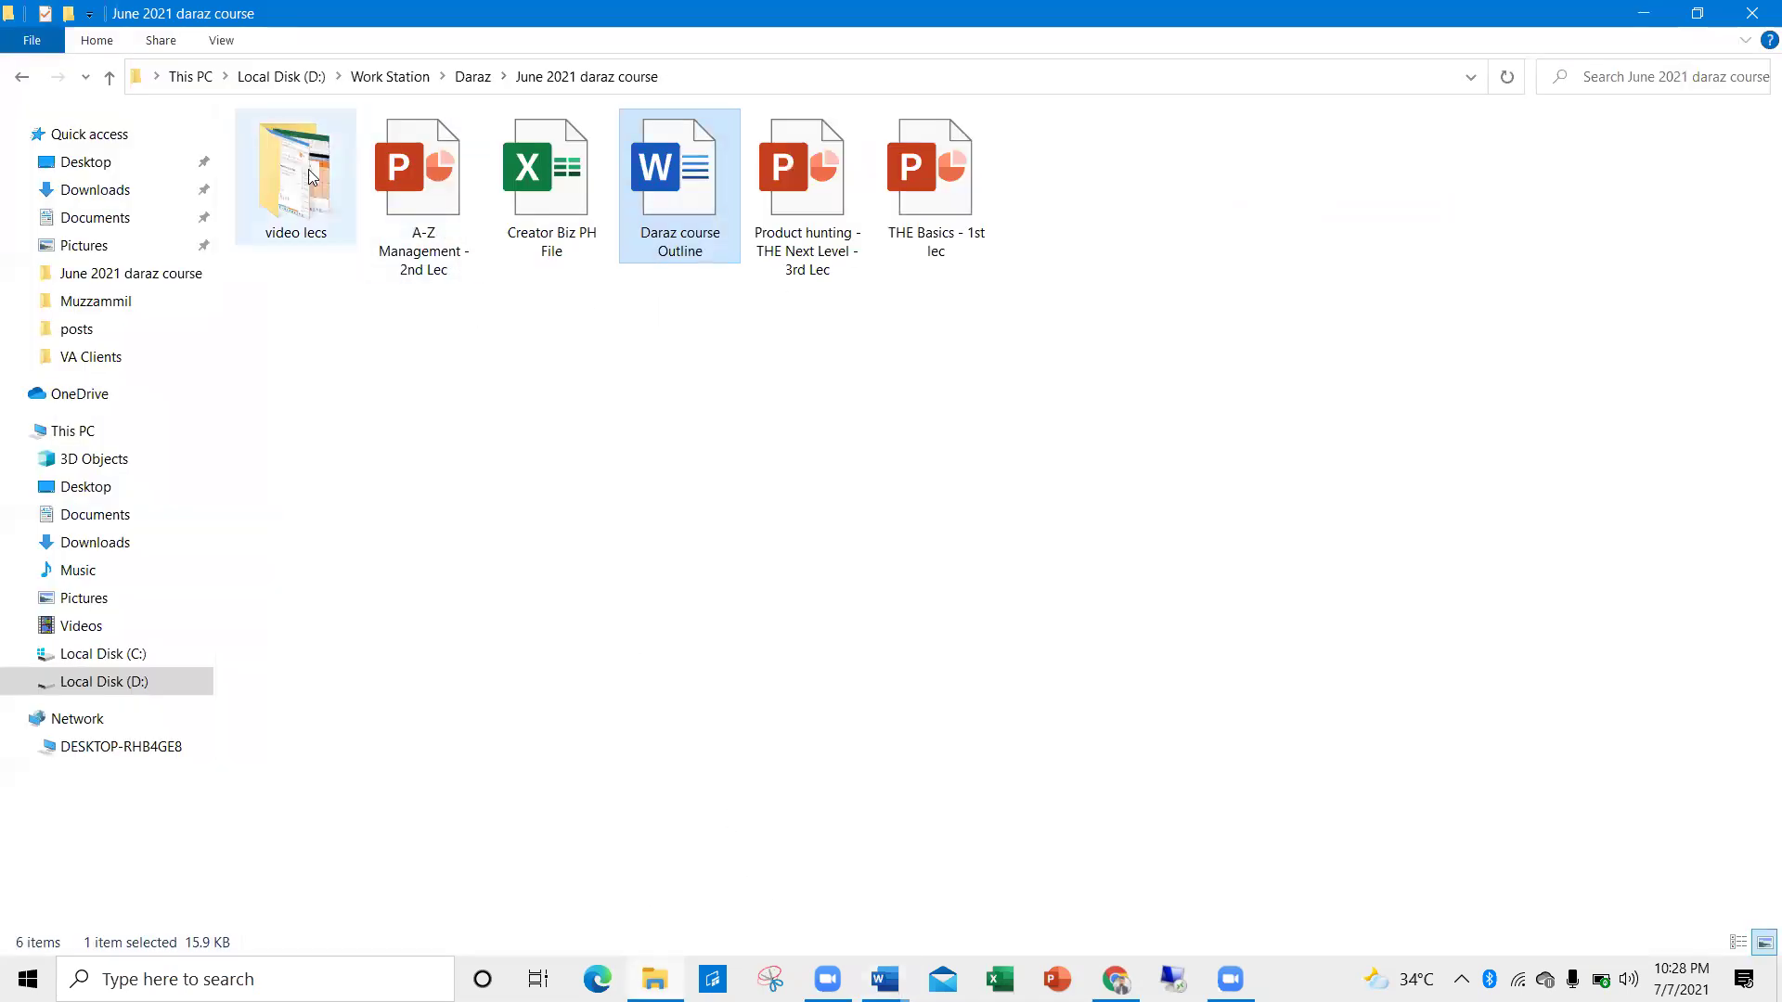
left_click(23, 80)
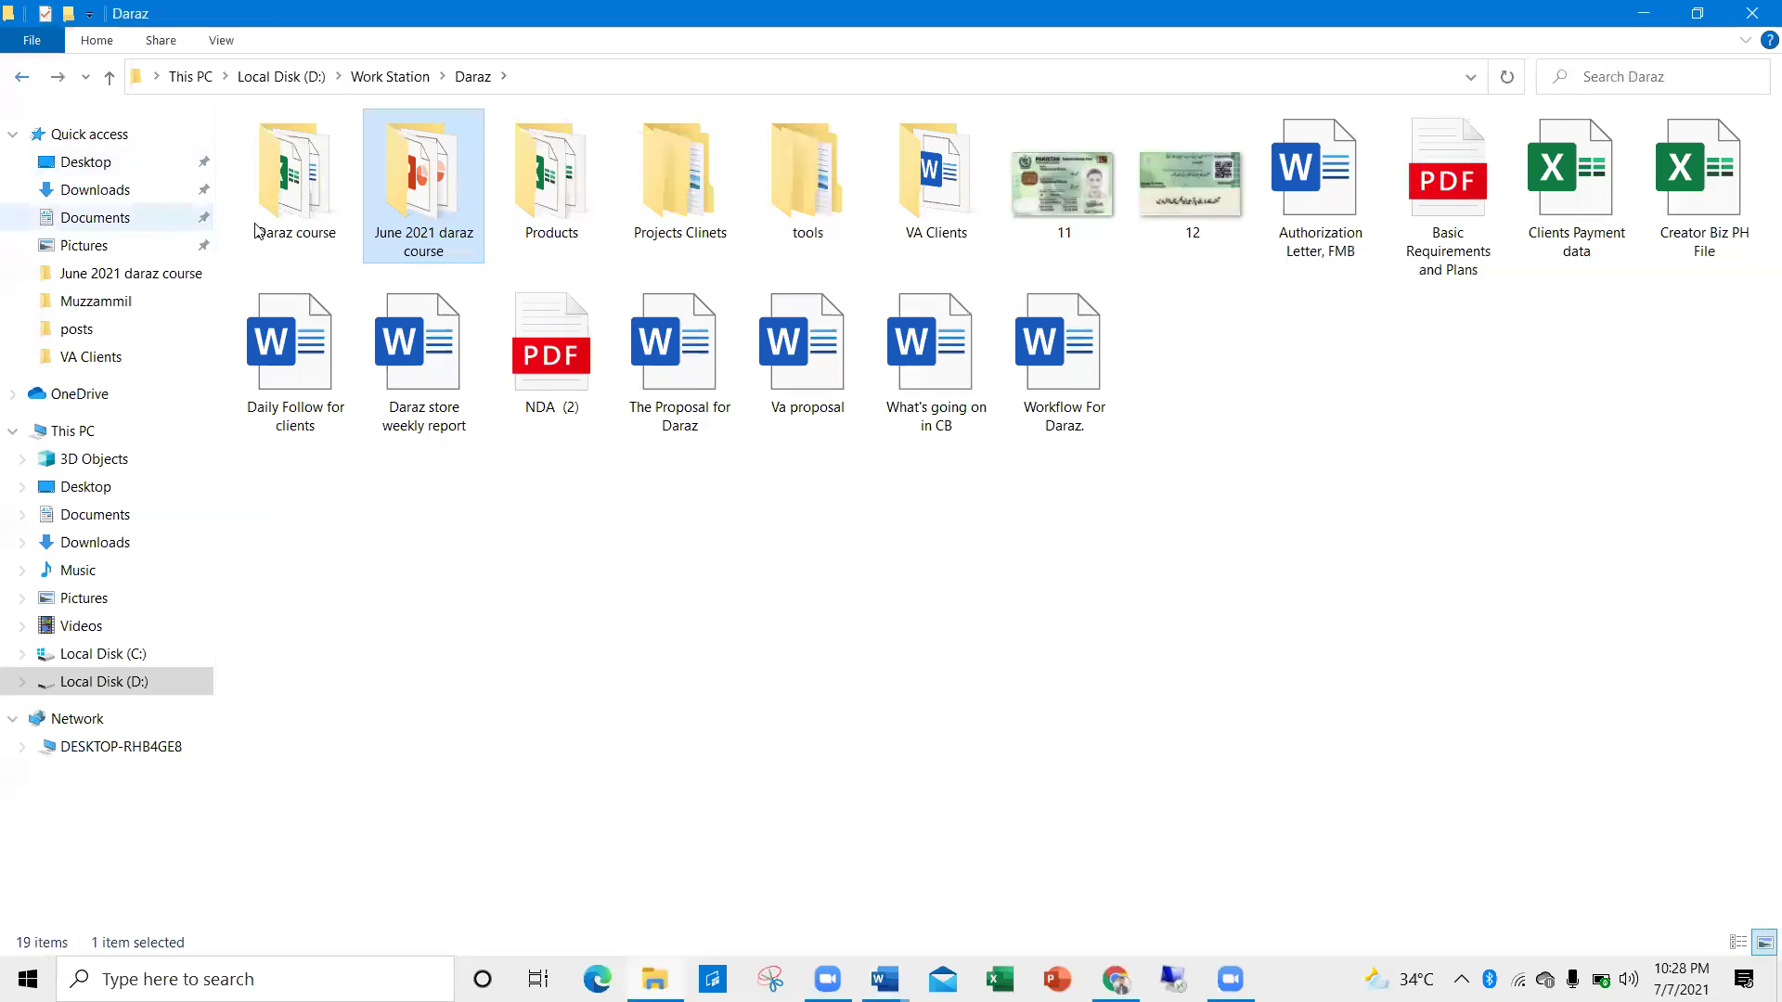
left_click(936, 202)
double_click(936, 203)
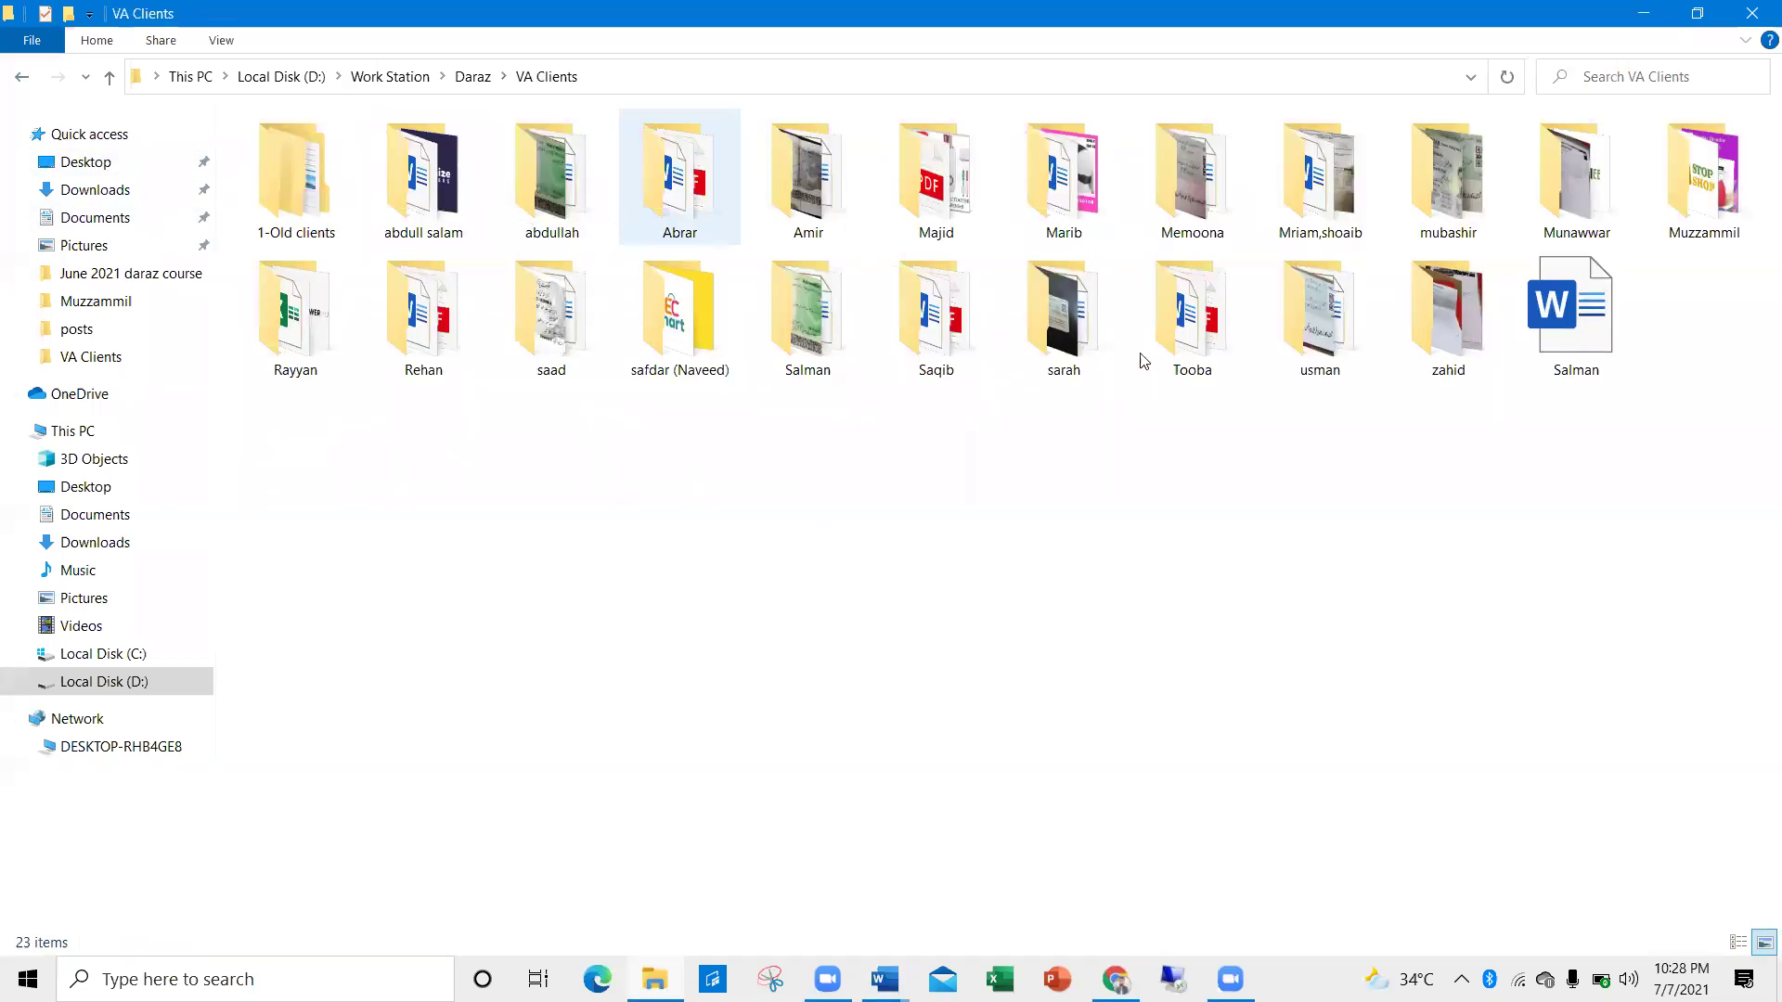
double_click(1444, 345)
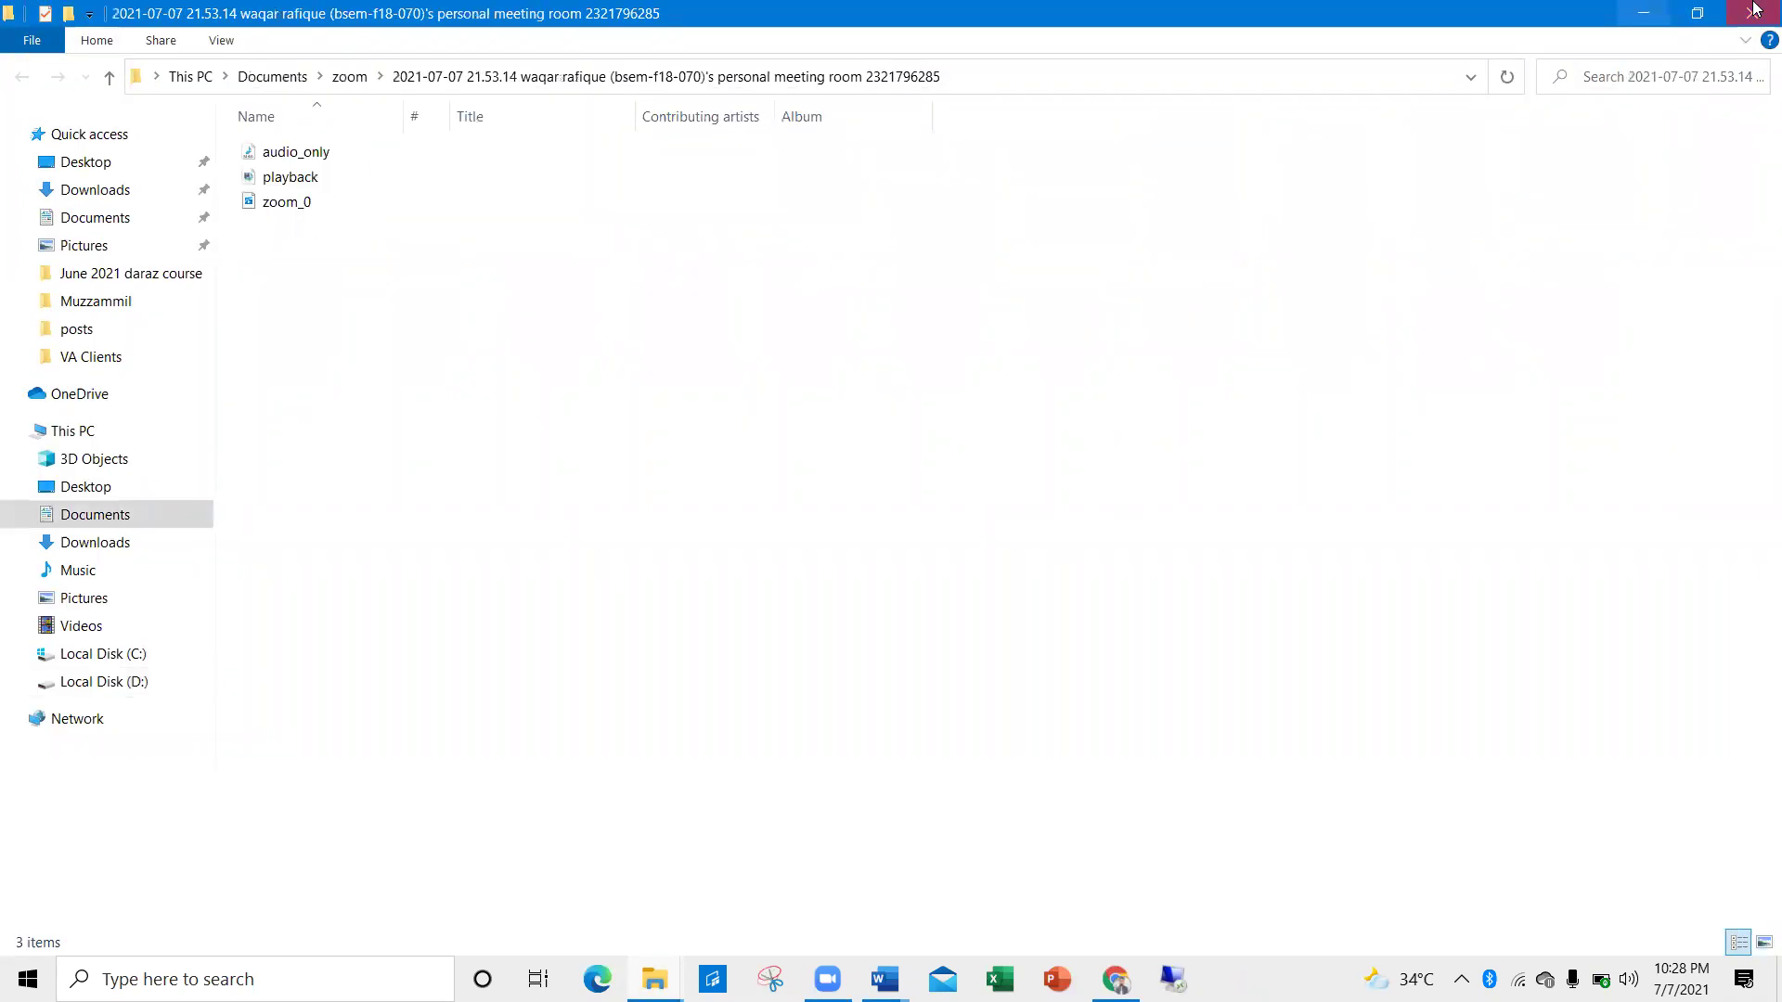
left_click_drag(1372, 327, 1242, 190)
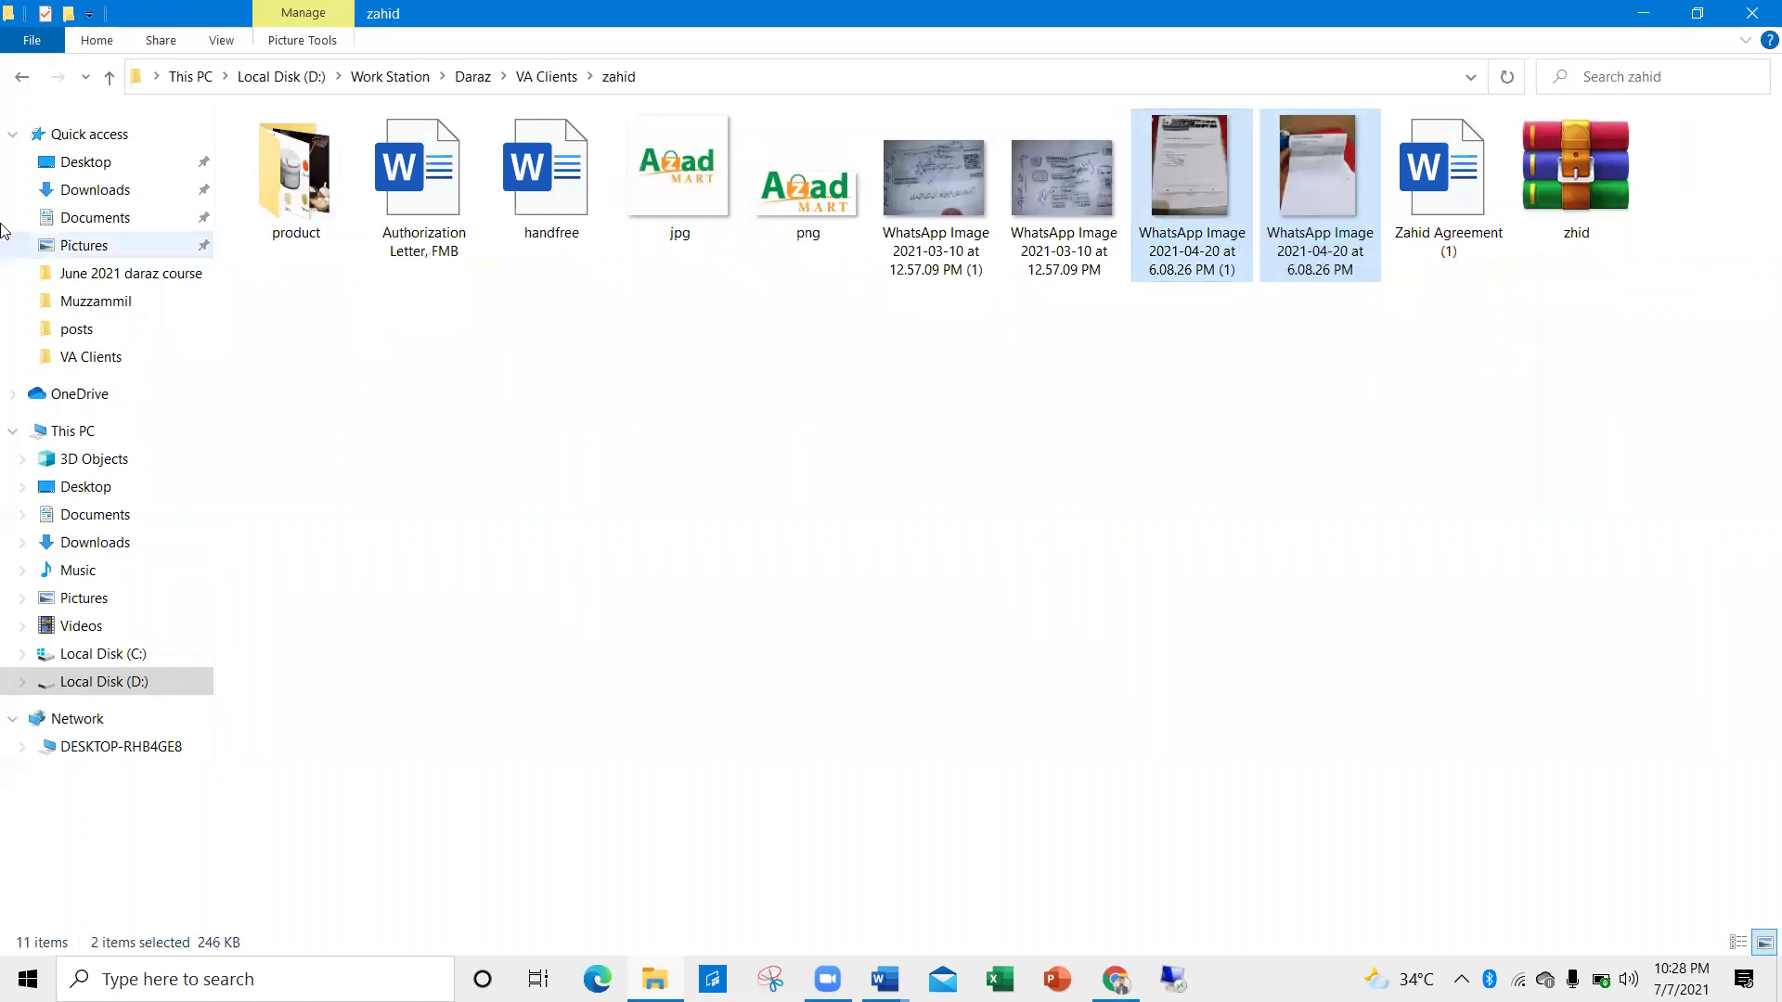
left_click(22, 77)
left_click(22, 77)
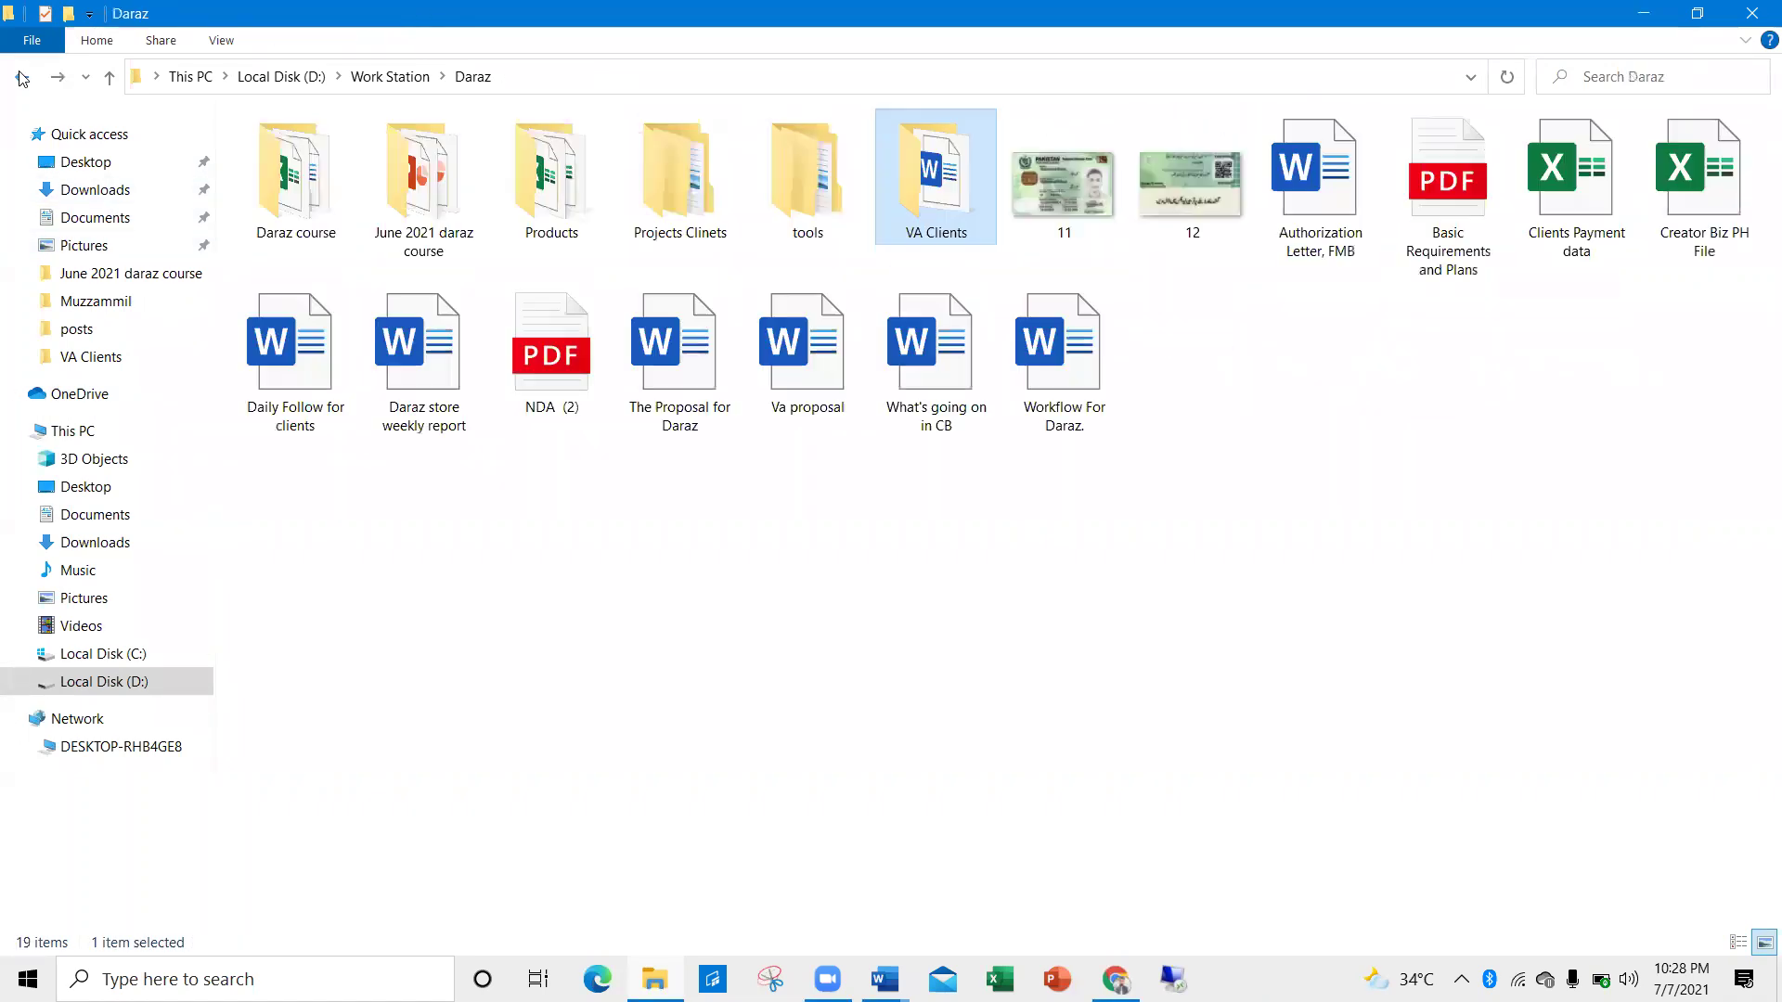
Switch back to the Title1 document in Word and paste the two copied images after the last adapter picture
left_click(884, 979)
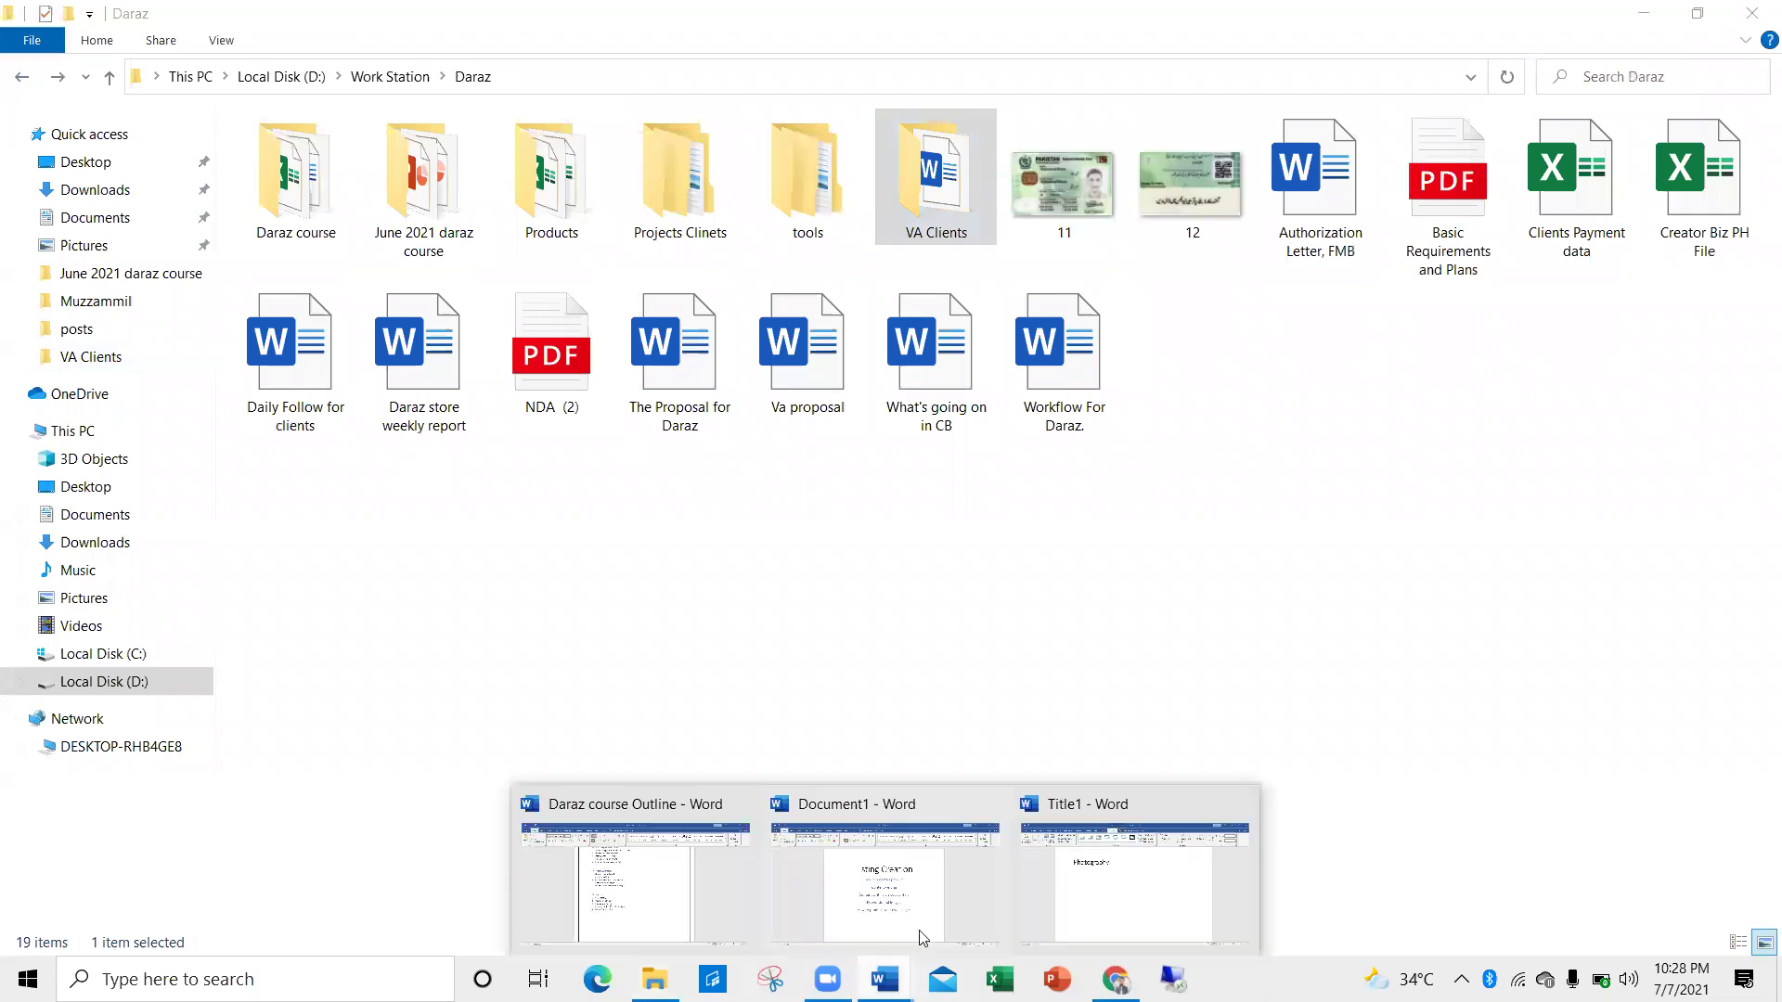
left_click(1059, 875)
scroll(653, 604, "down", 5)
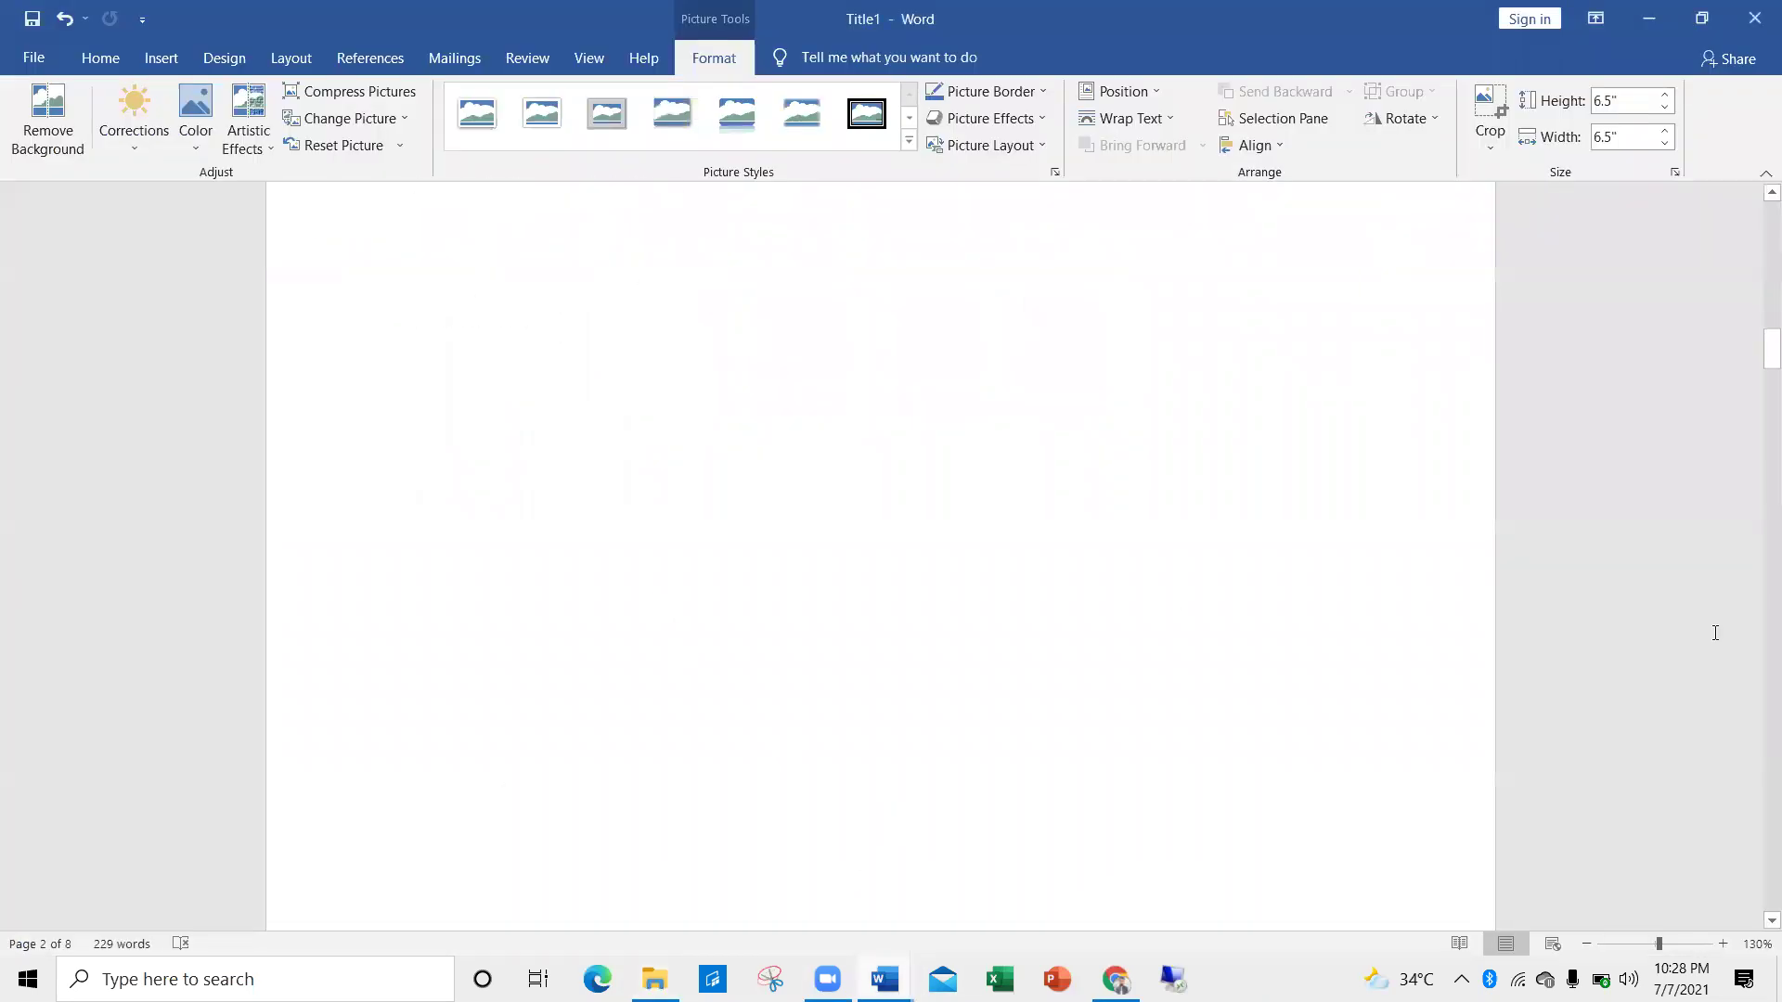
left_click_drag(1771, 357, 1771, 877)
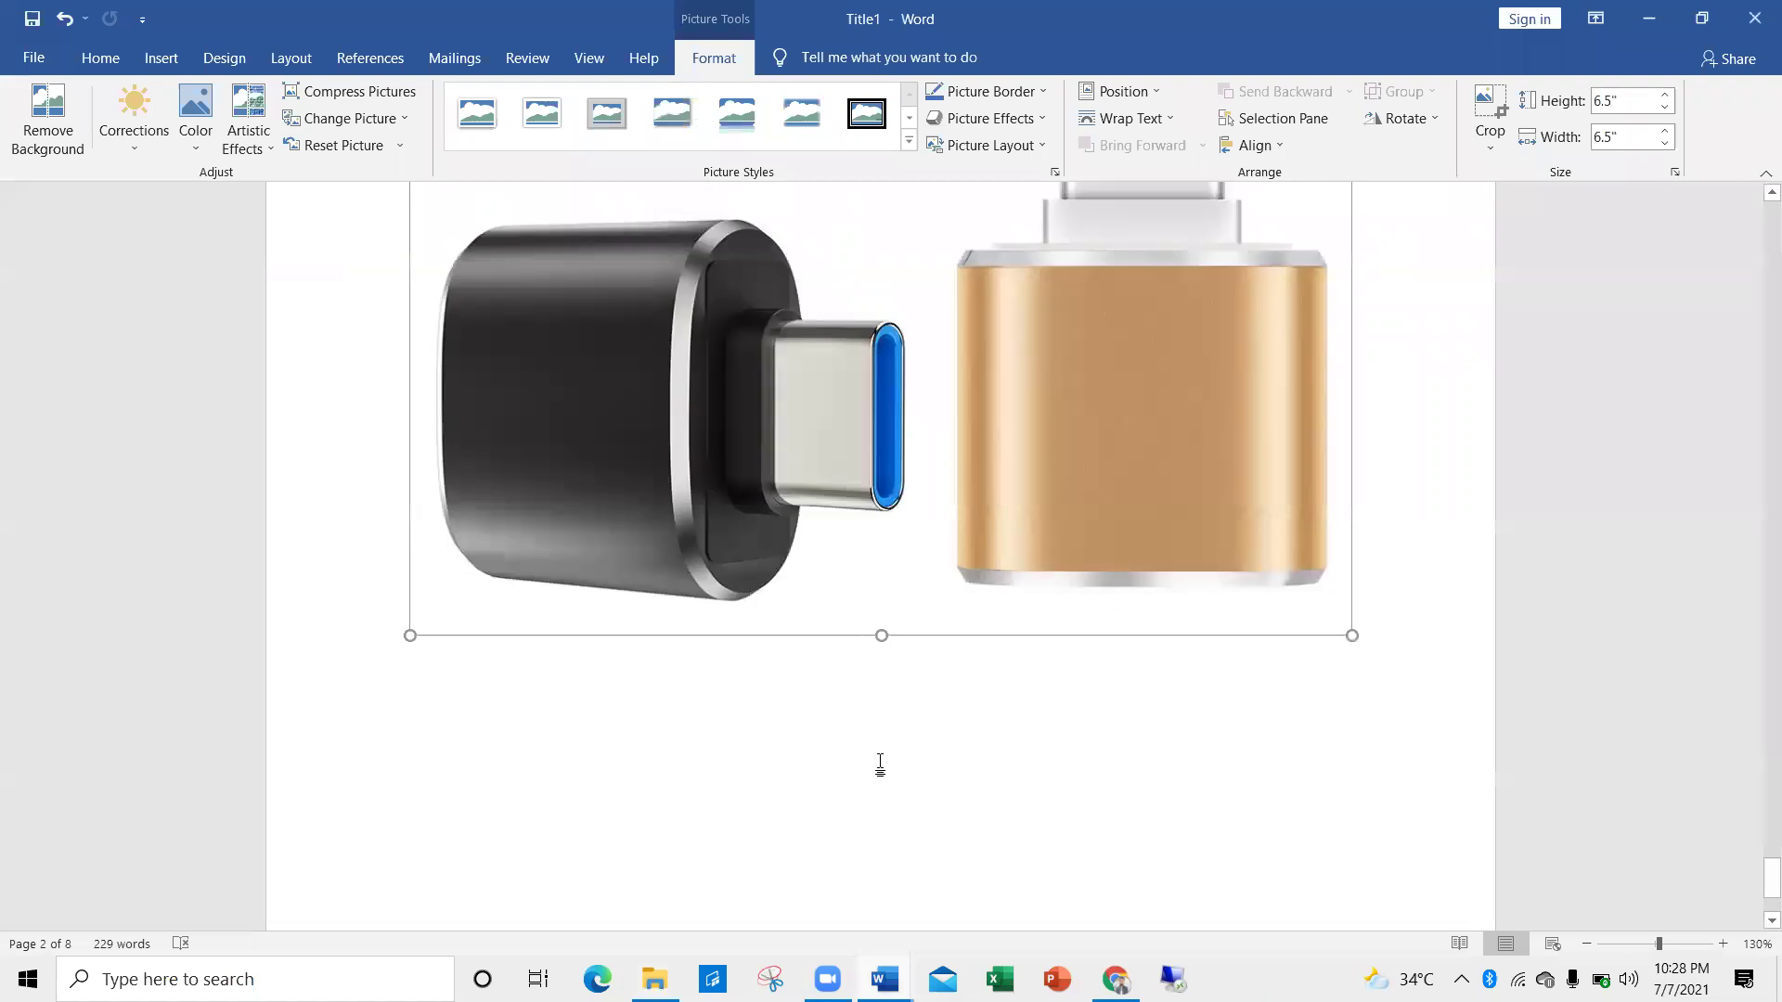
left_click(880, 763)
key("Return")
key("Return")
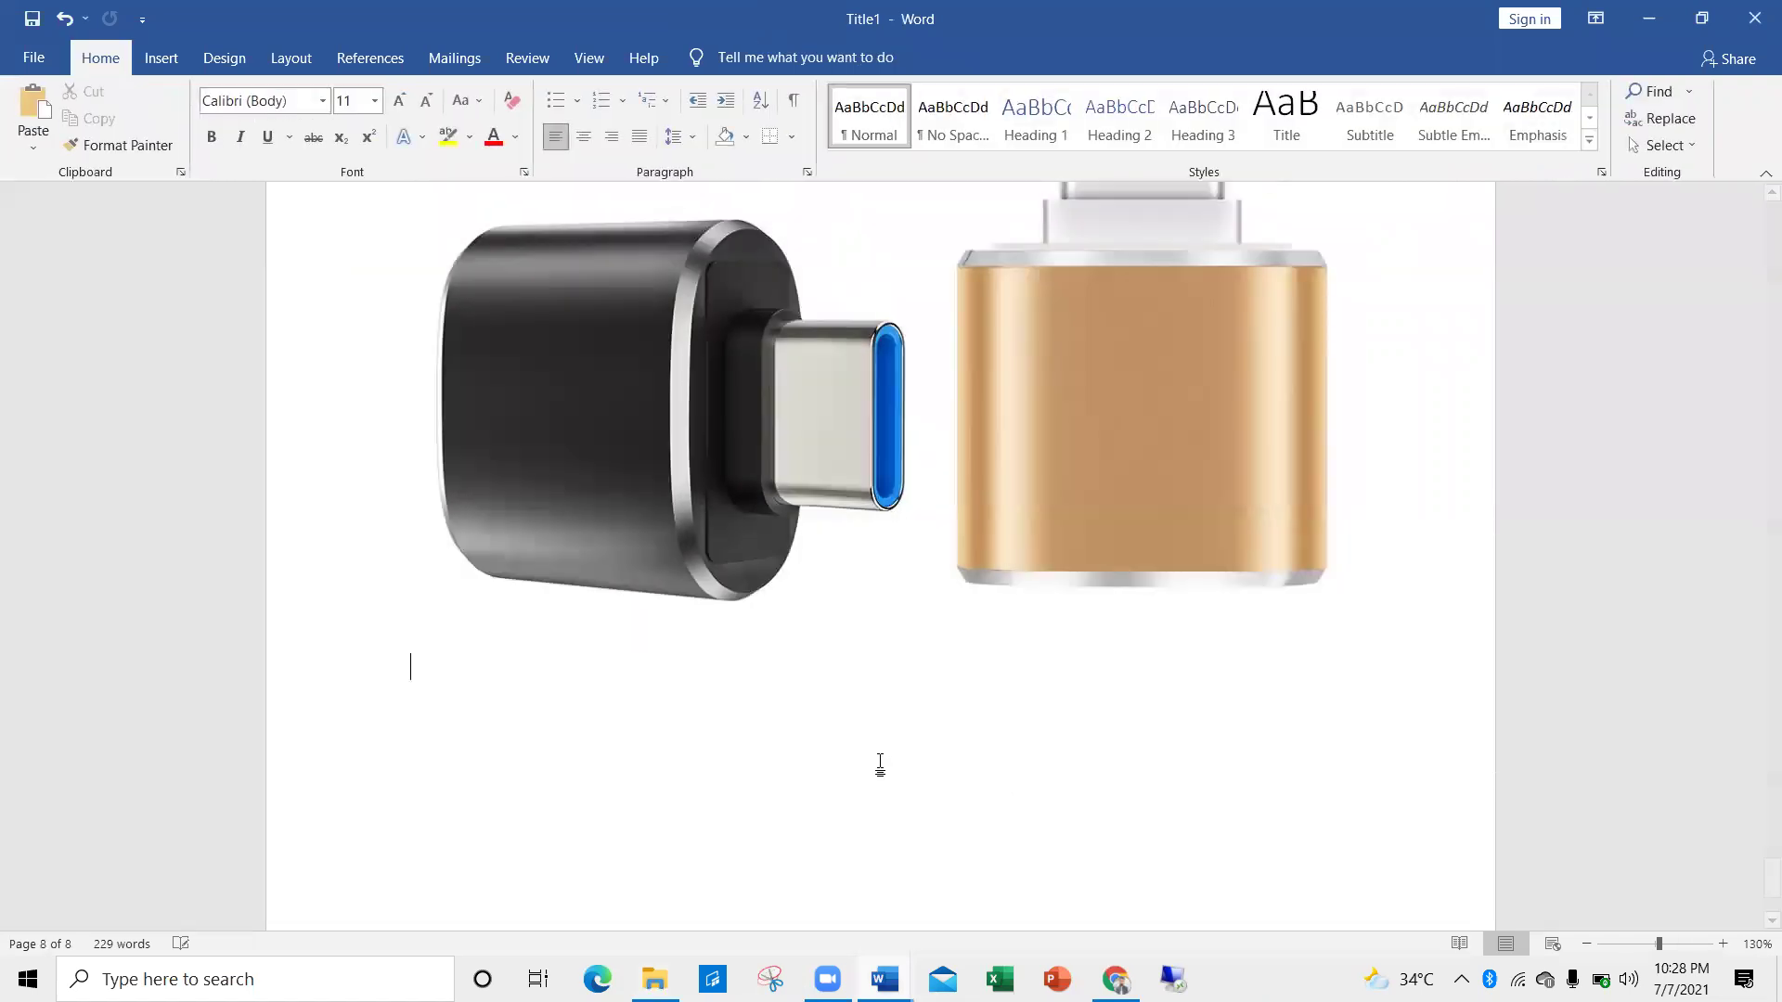
key("Return")
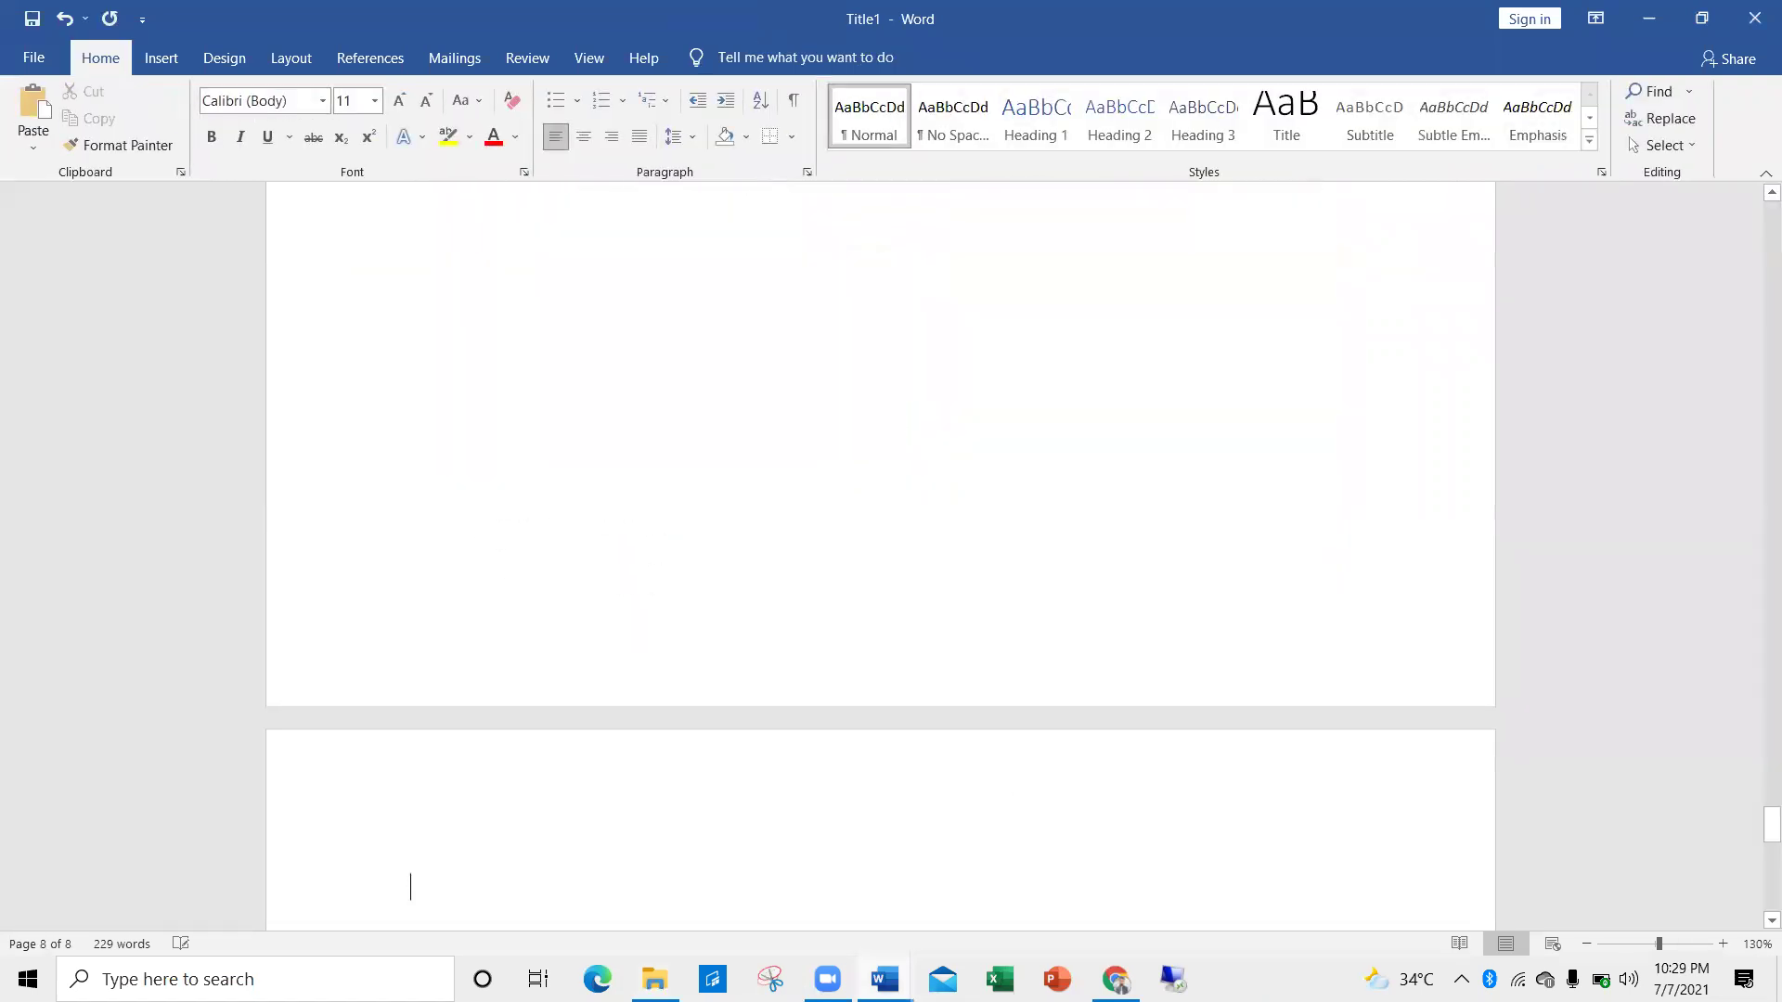
Examine the pasted Faridia Mobile Brothers cash bill and authorization/dealership letter
scroll(841, 668, "down", 10)
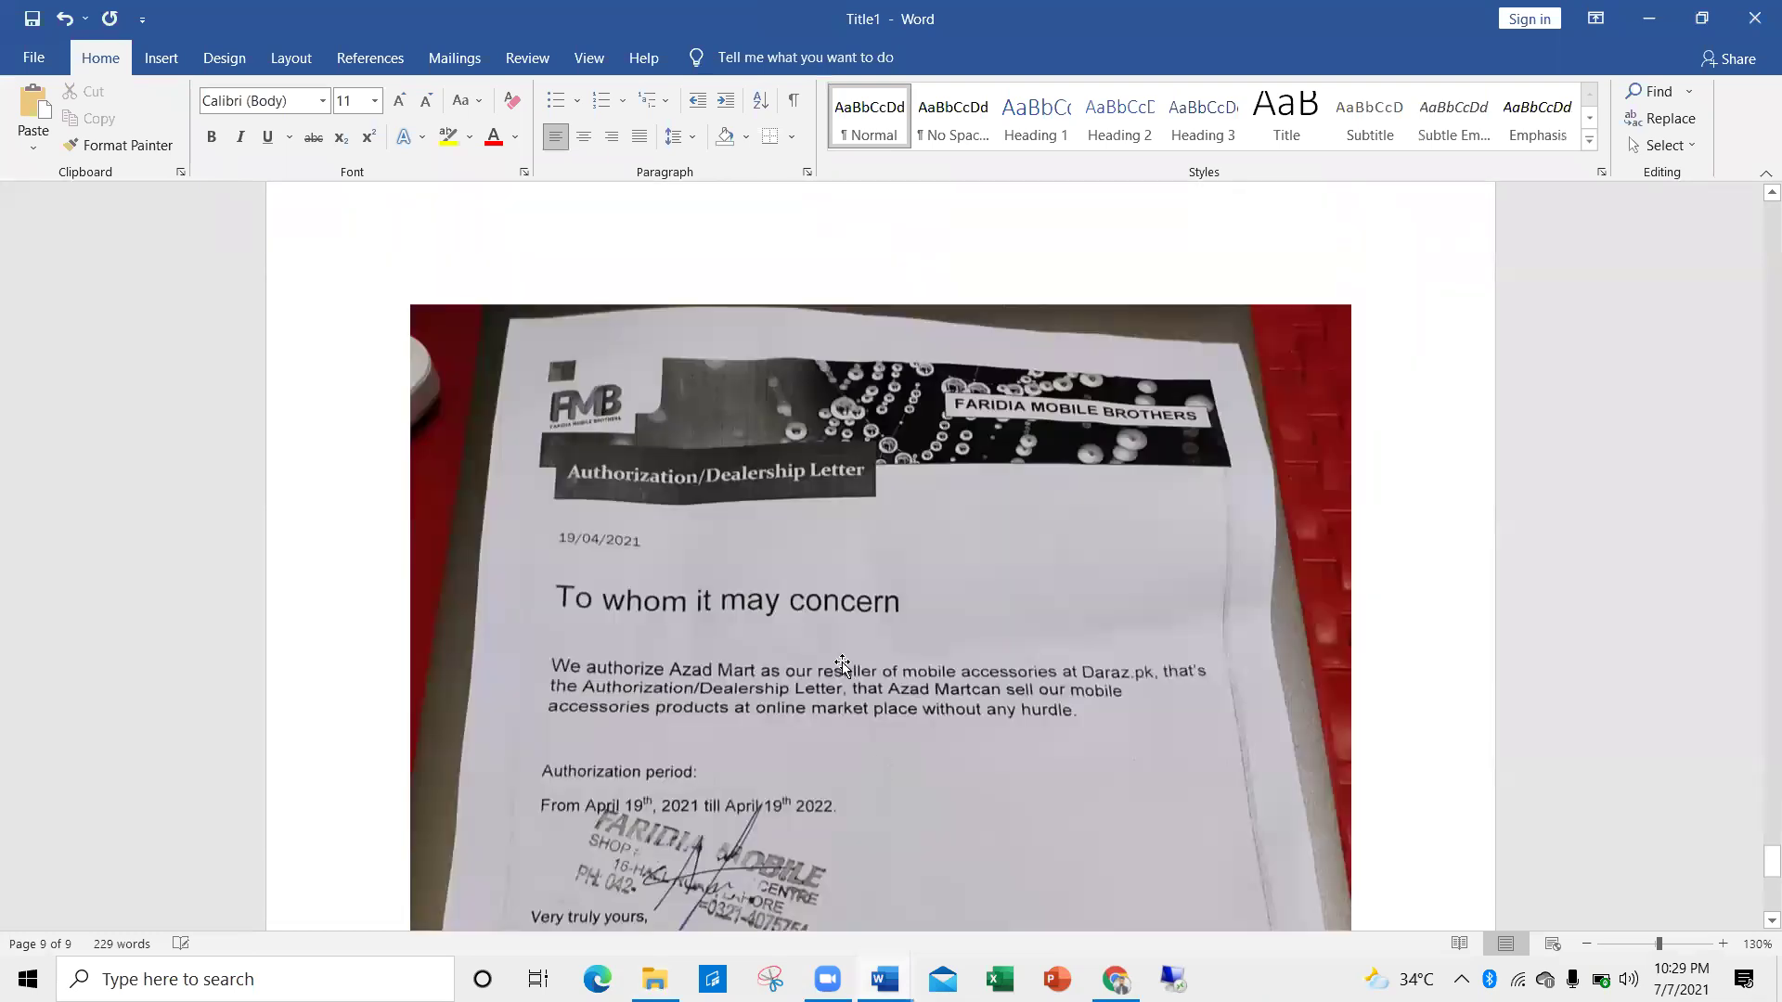
scroll(825, 595, "up", 5)
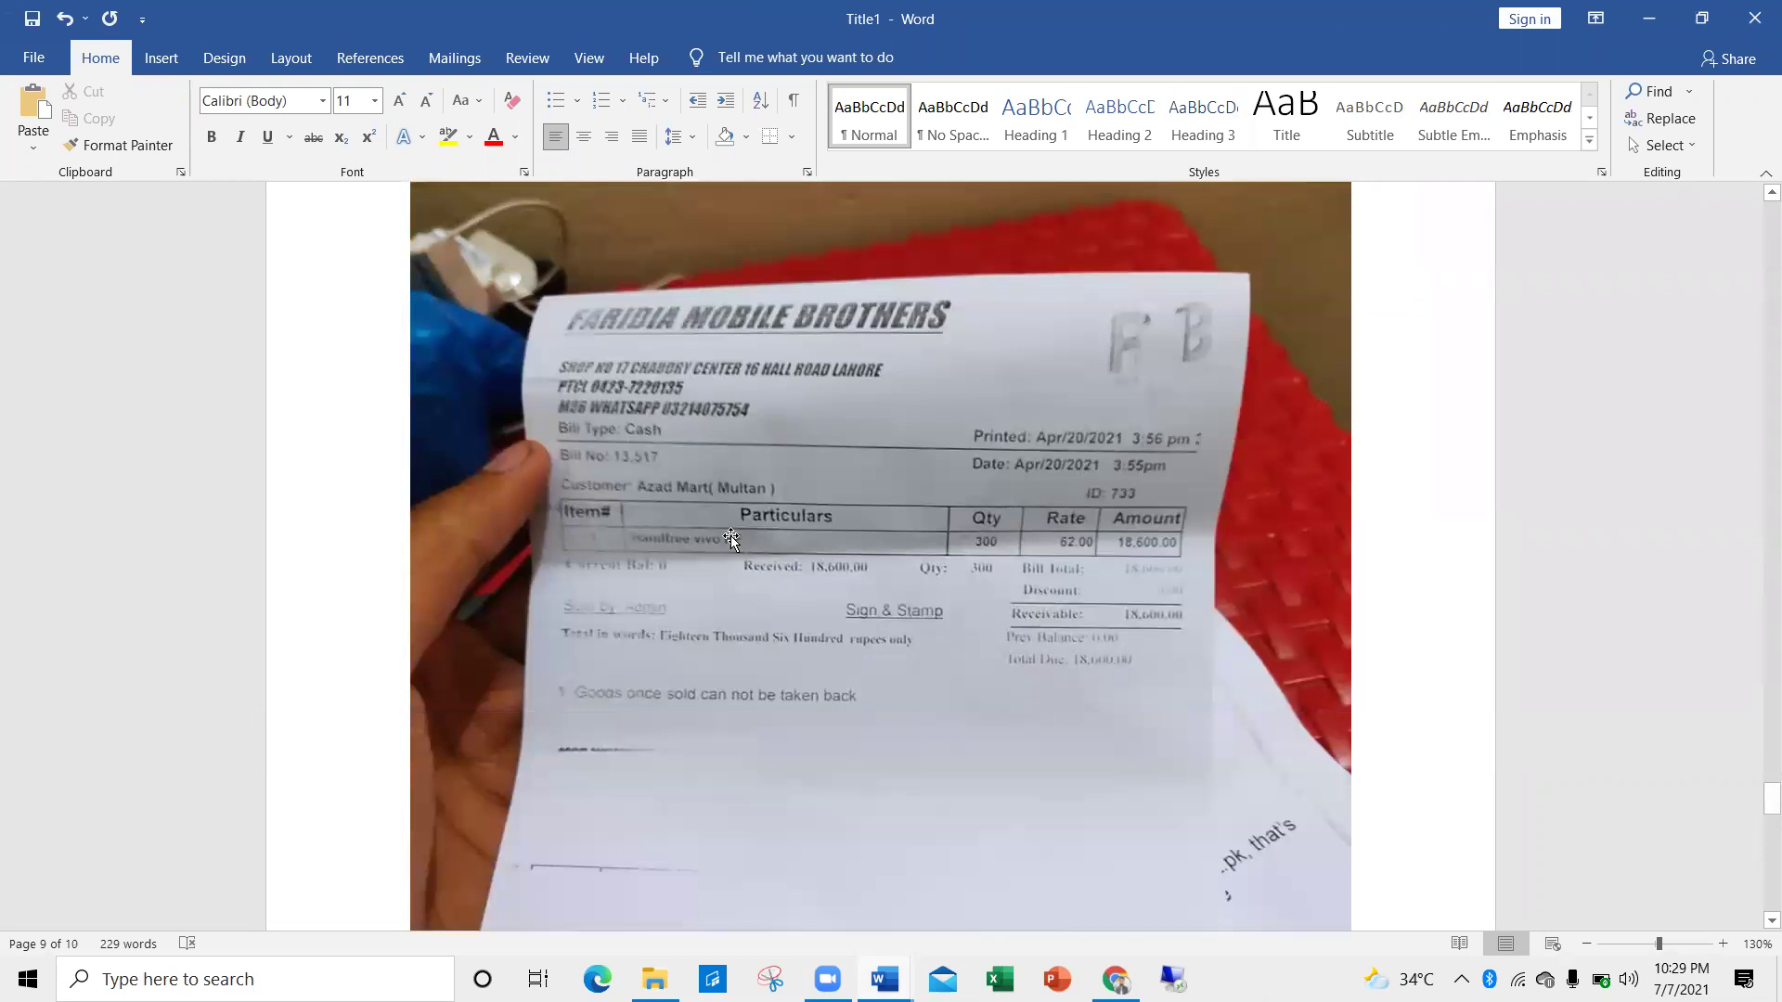
scroll(672, 390, "down", 3)
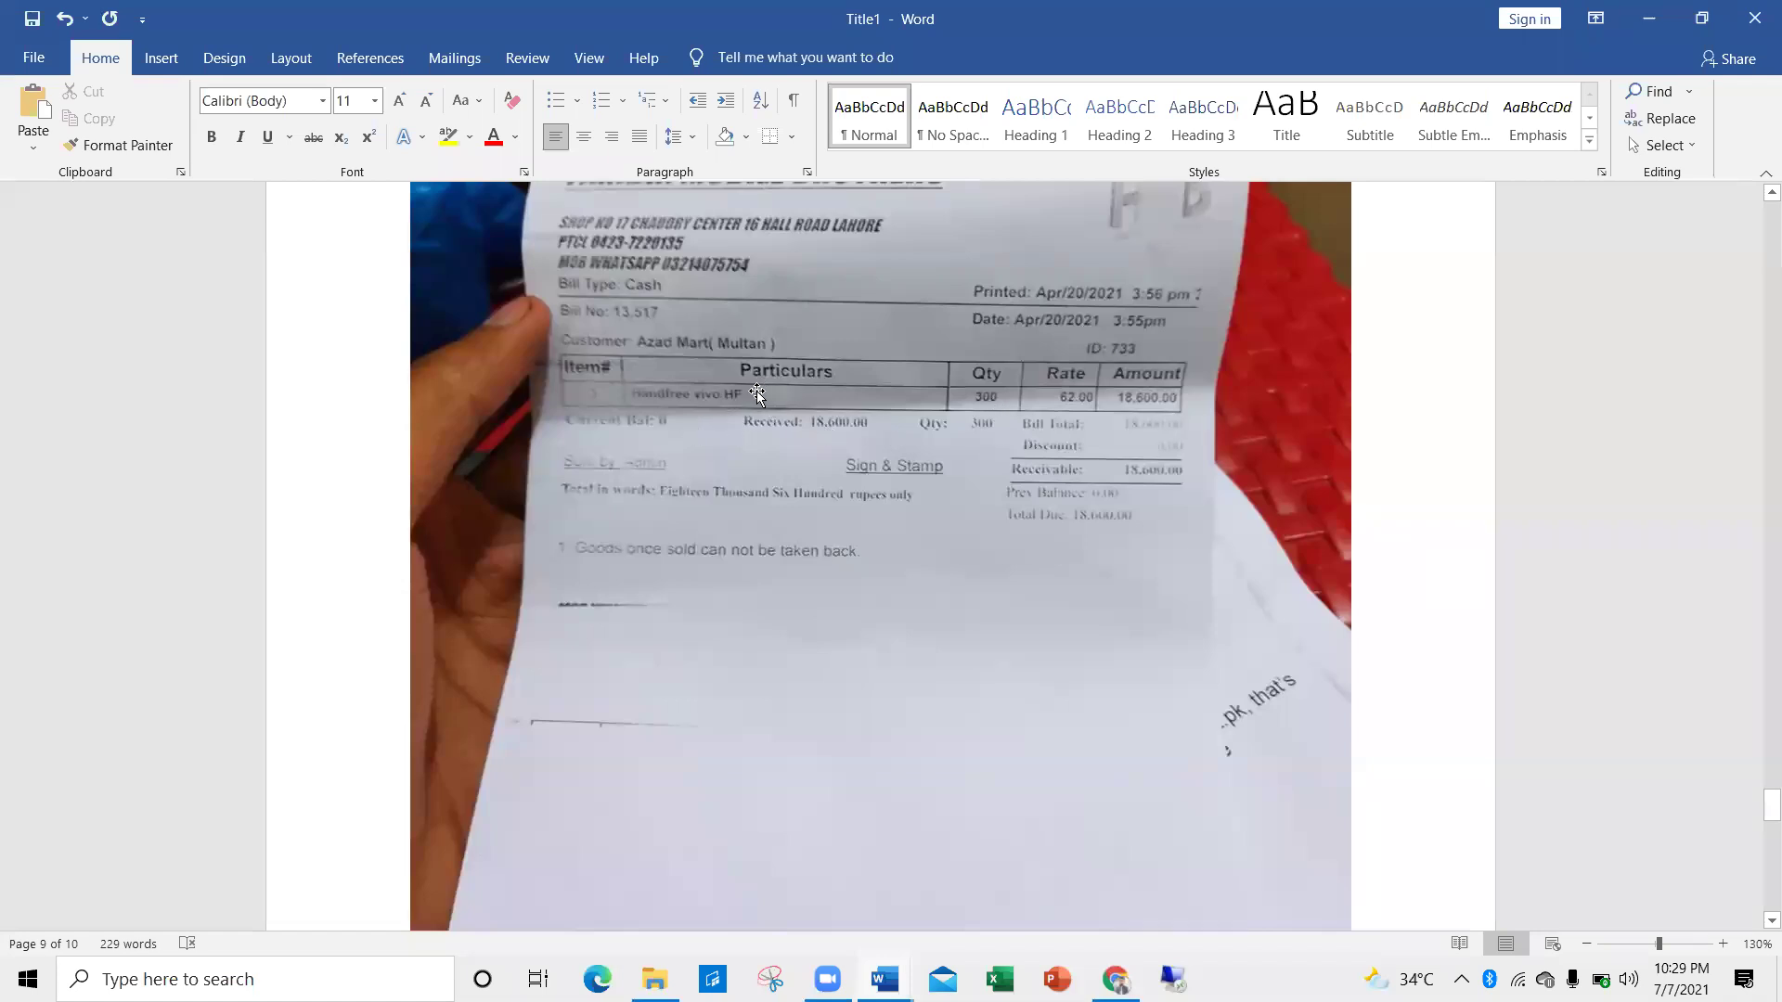
scroll(756, 399, "down", 15)
scroll(758, 466, "down", 10)
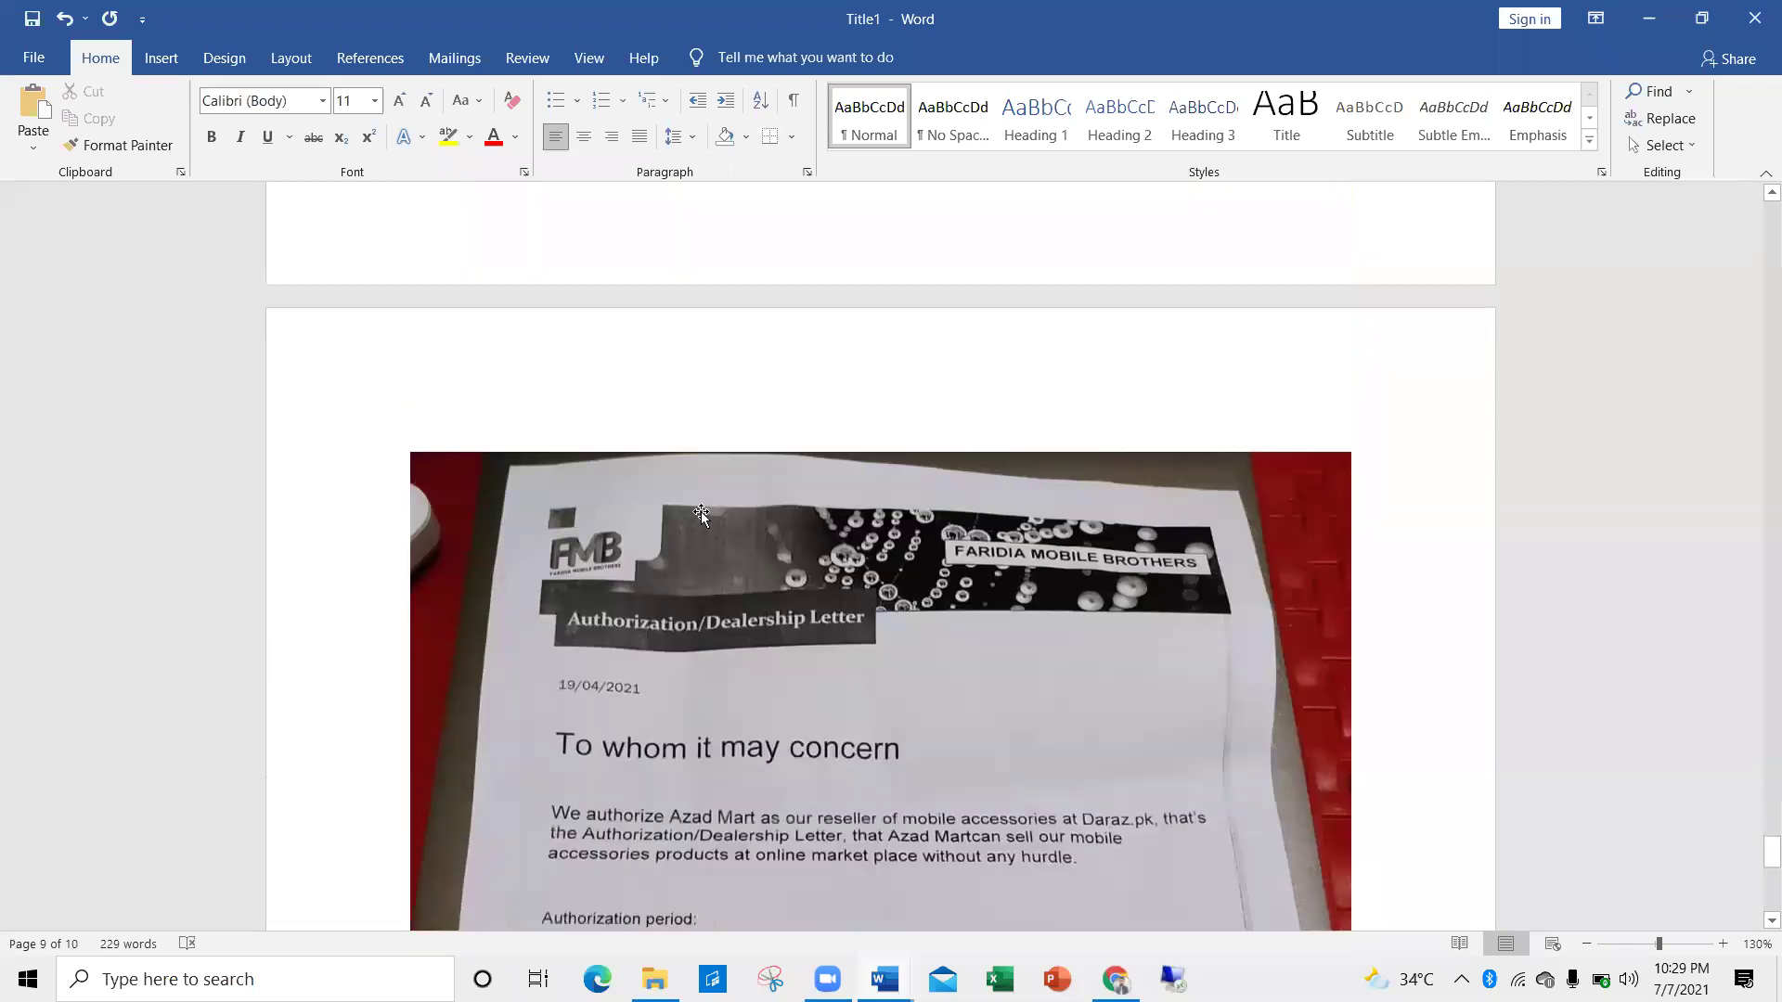
scroll(670, 425, "up", 6)
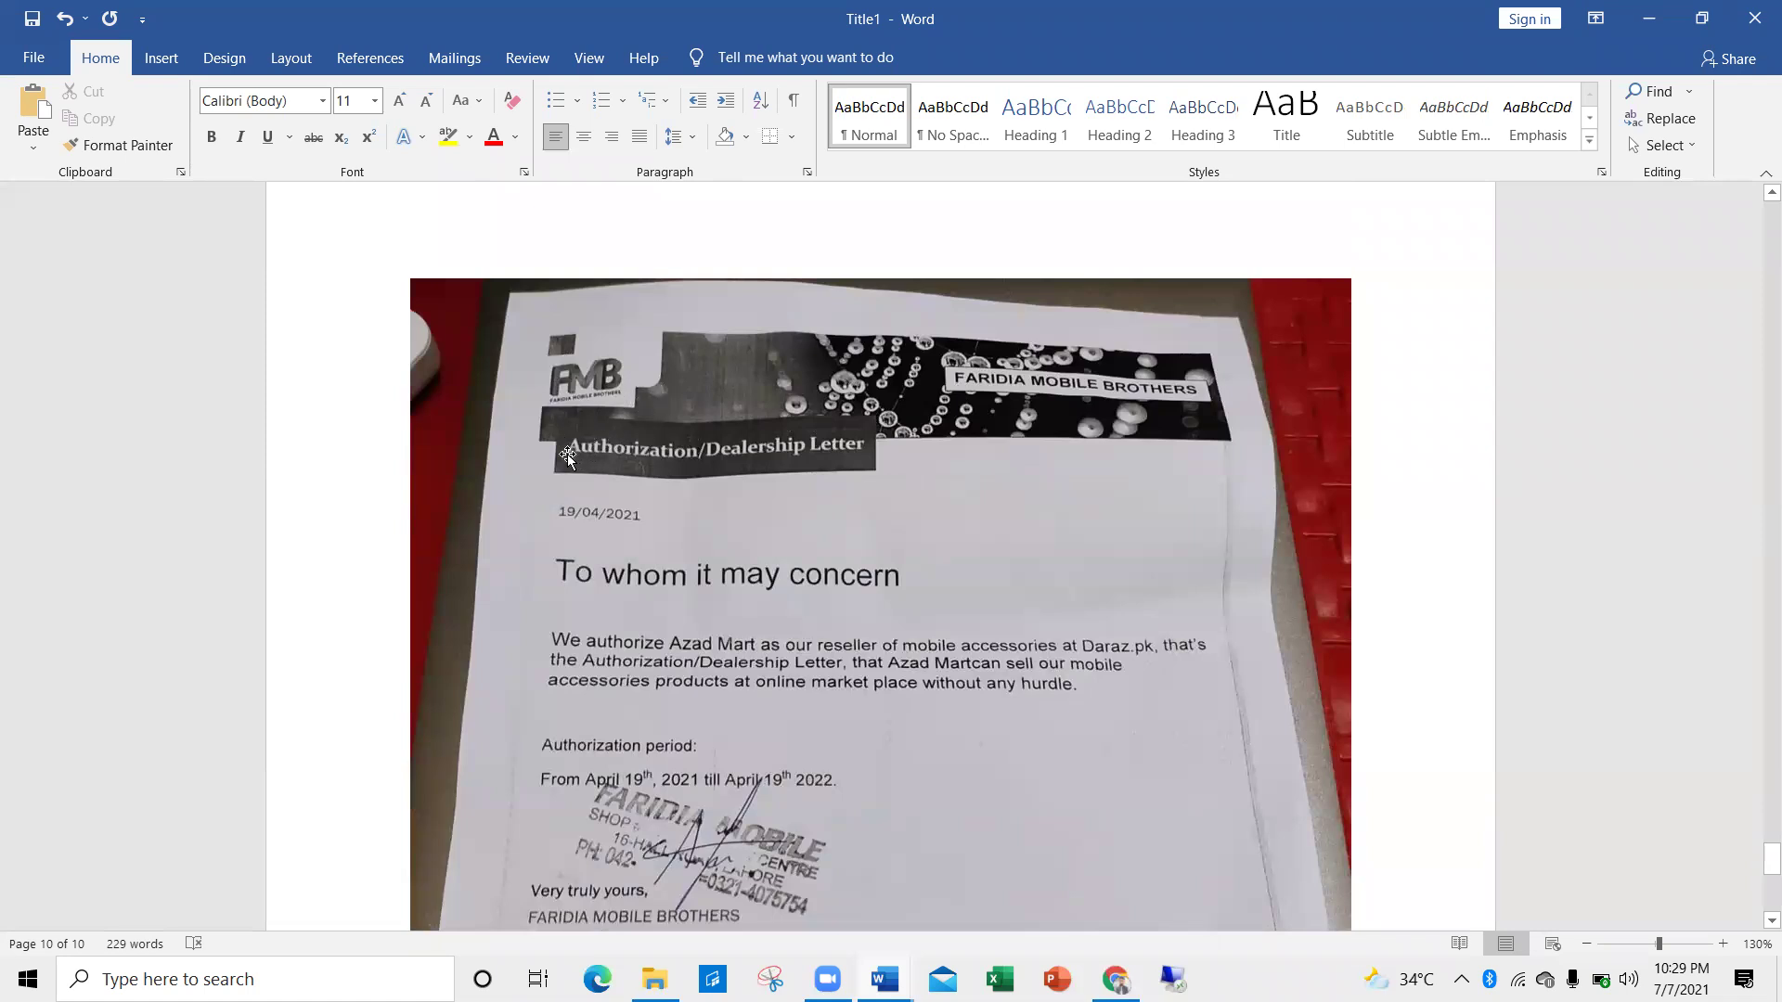
scroll(817, 457, "down", 1)
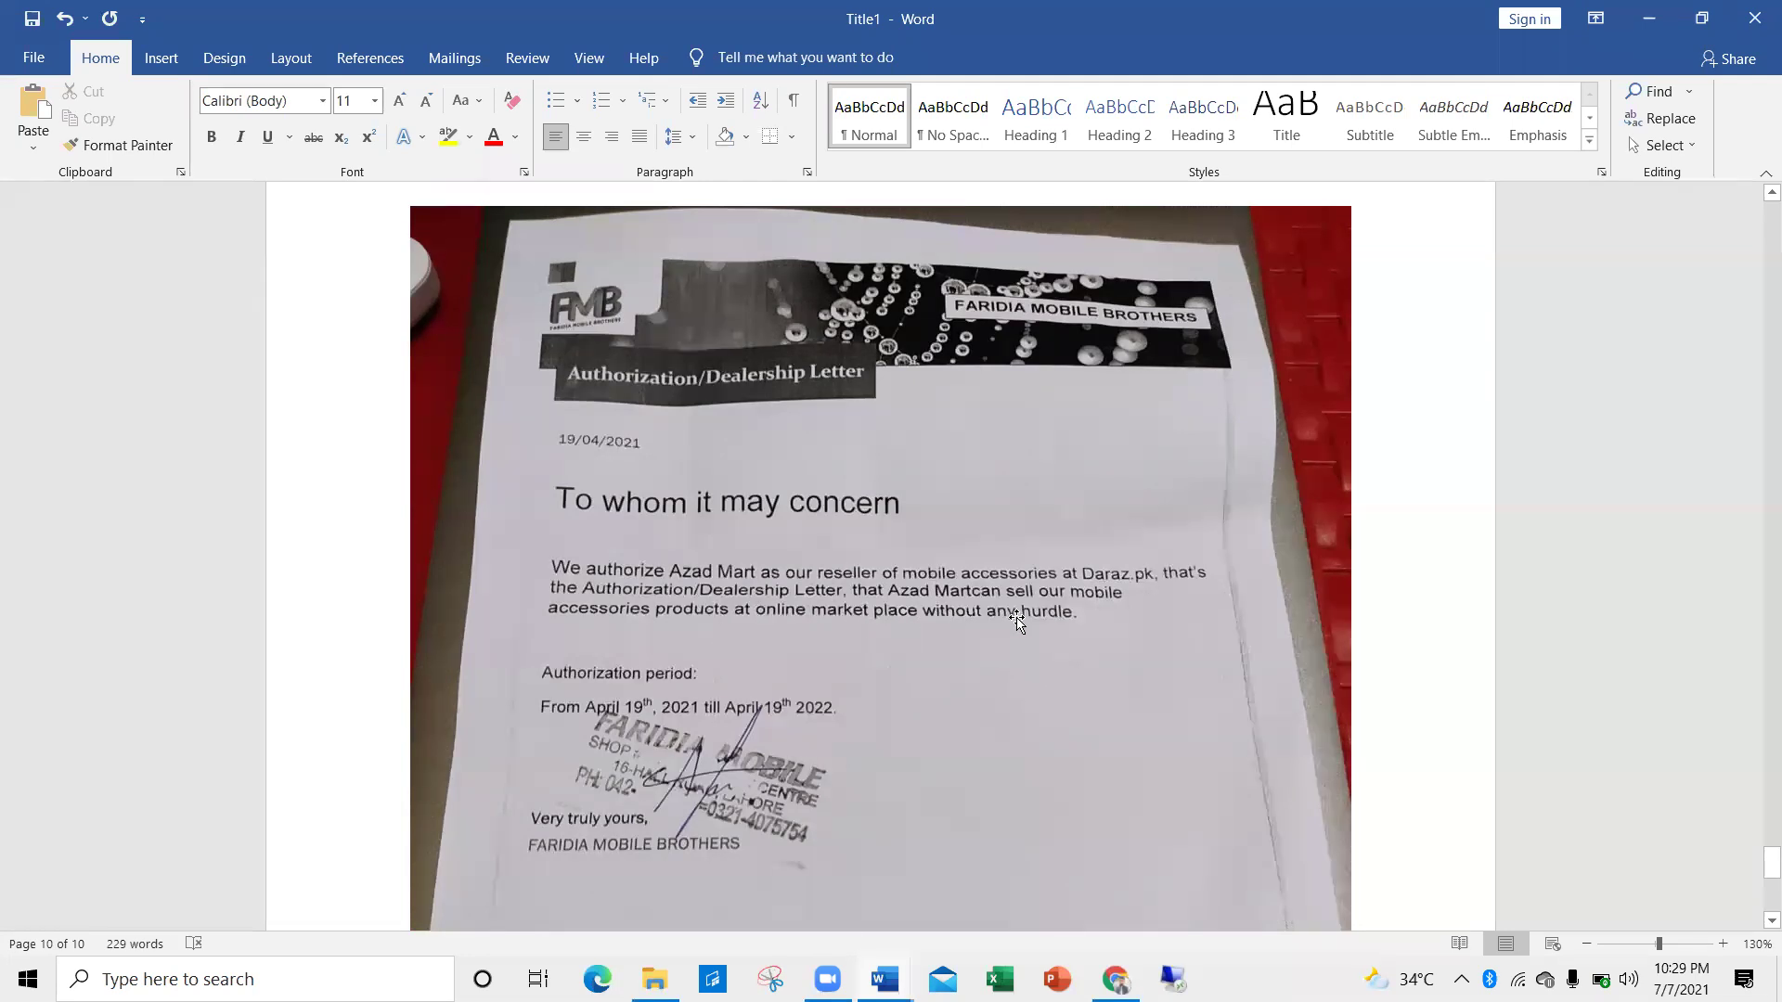
Read the authorization letter's period, stamp and contact footer, and review the cash bill above it
scroll(680, 603, "down", 1)
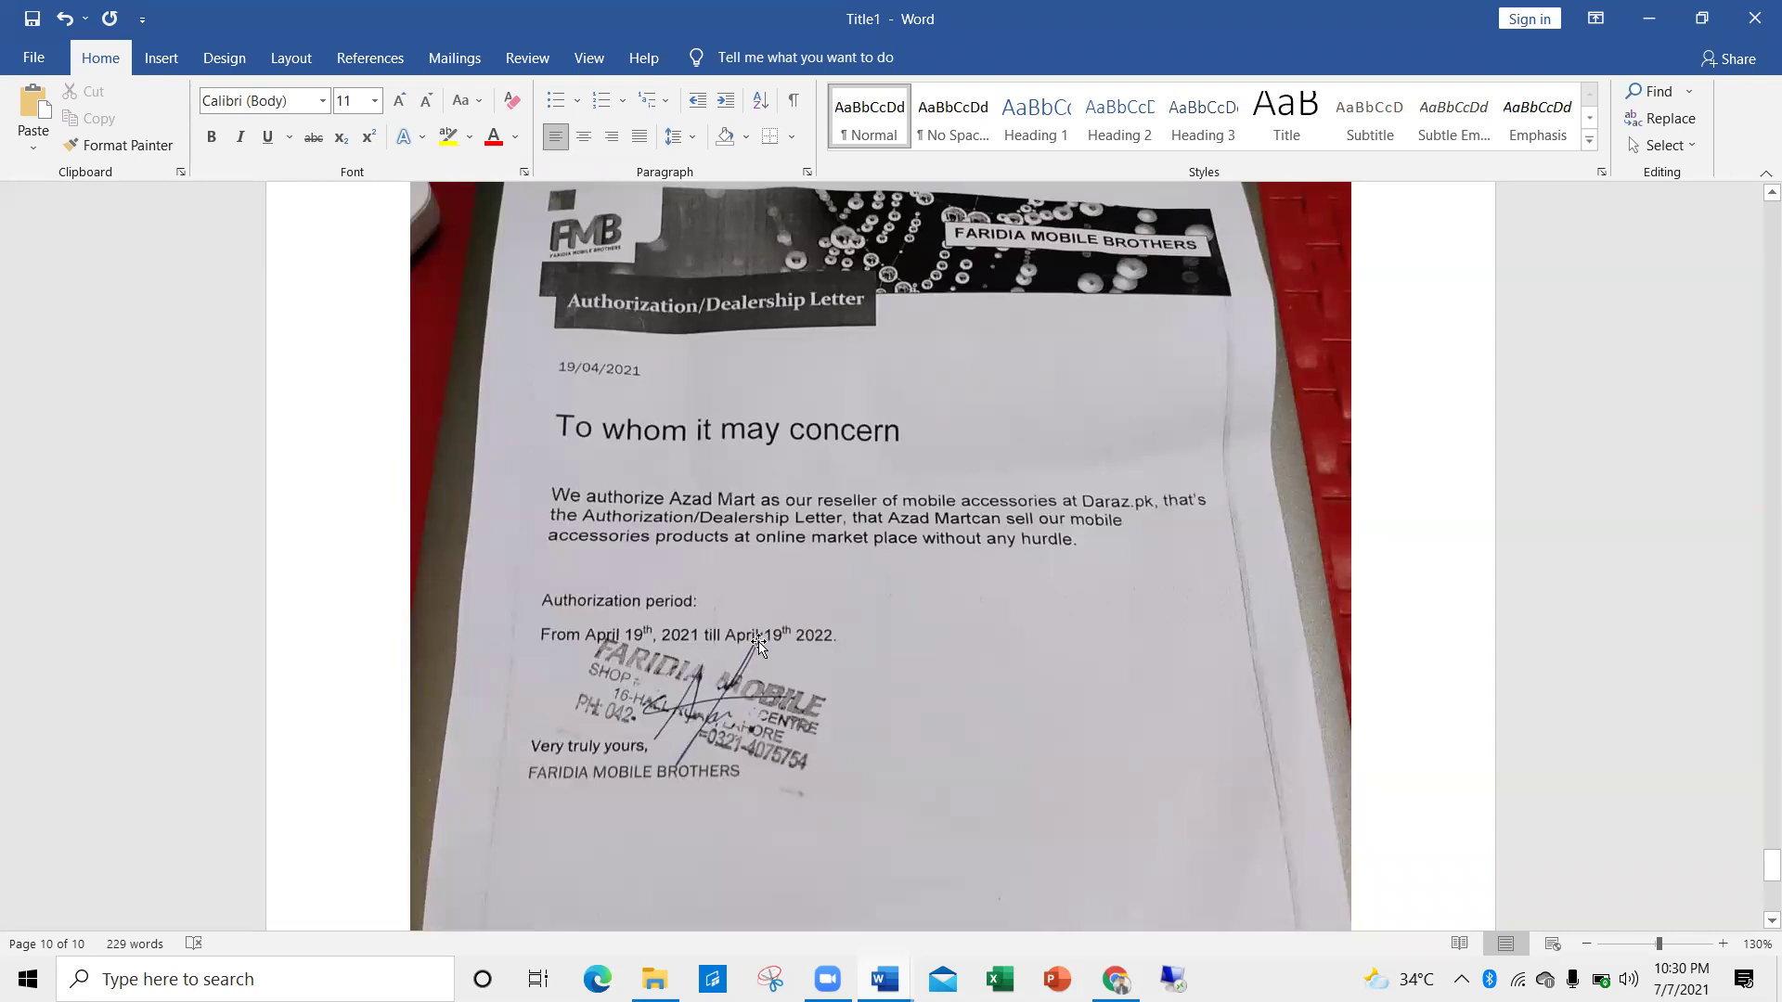
scroll(750, 655, "down", 2)
scroll(762, 557, "down", 2)
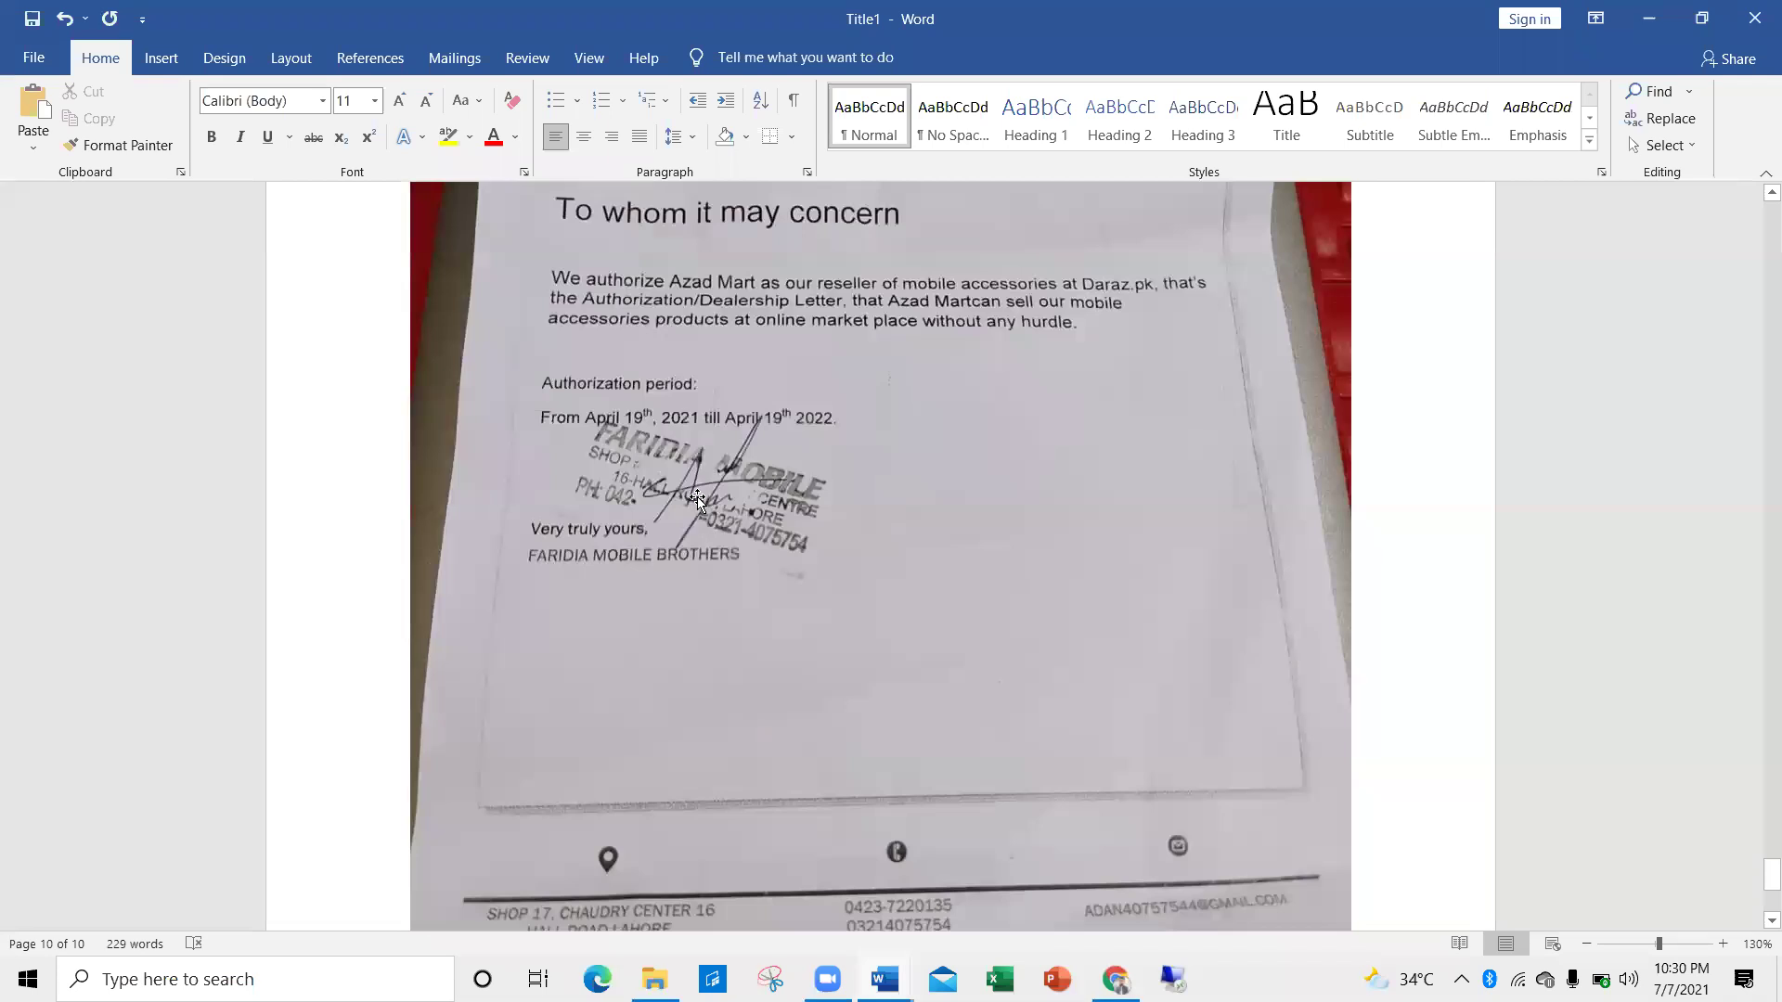
scroll(706, 548, "up", 2)
scroll(687, 622, "down", 1)
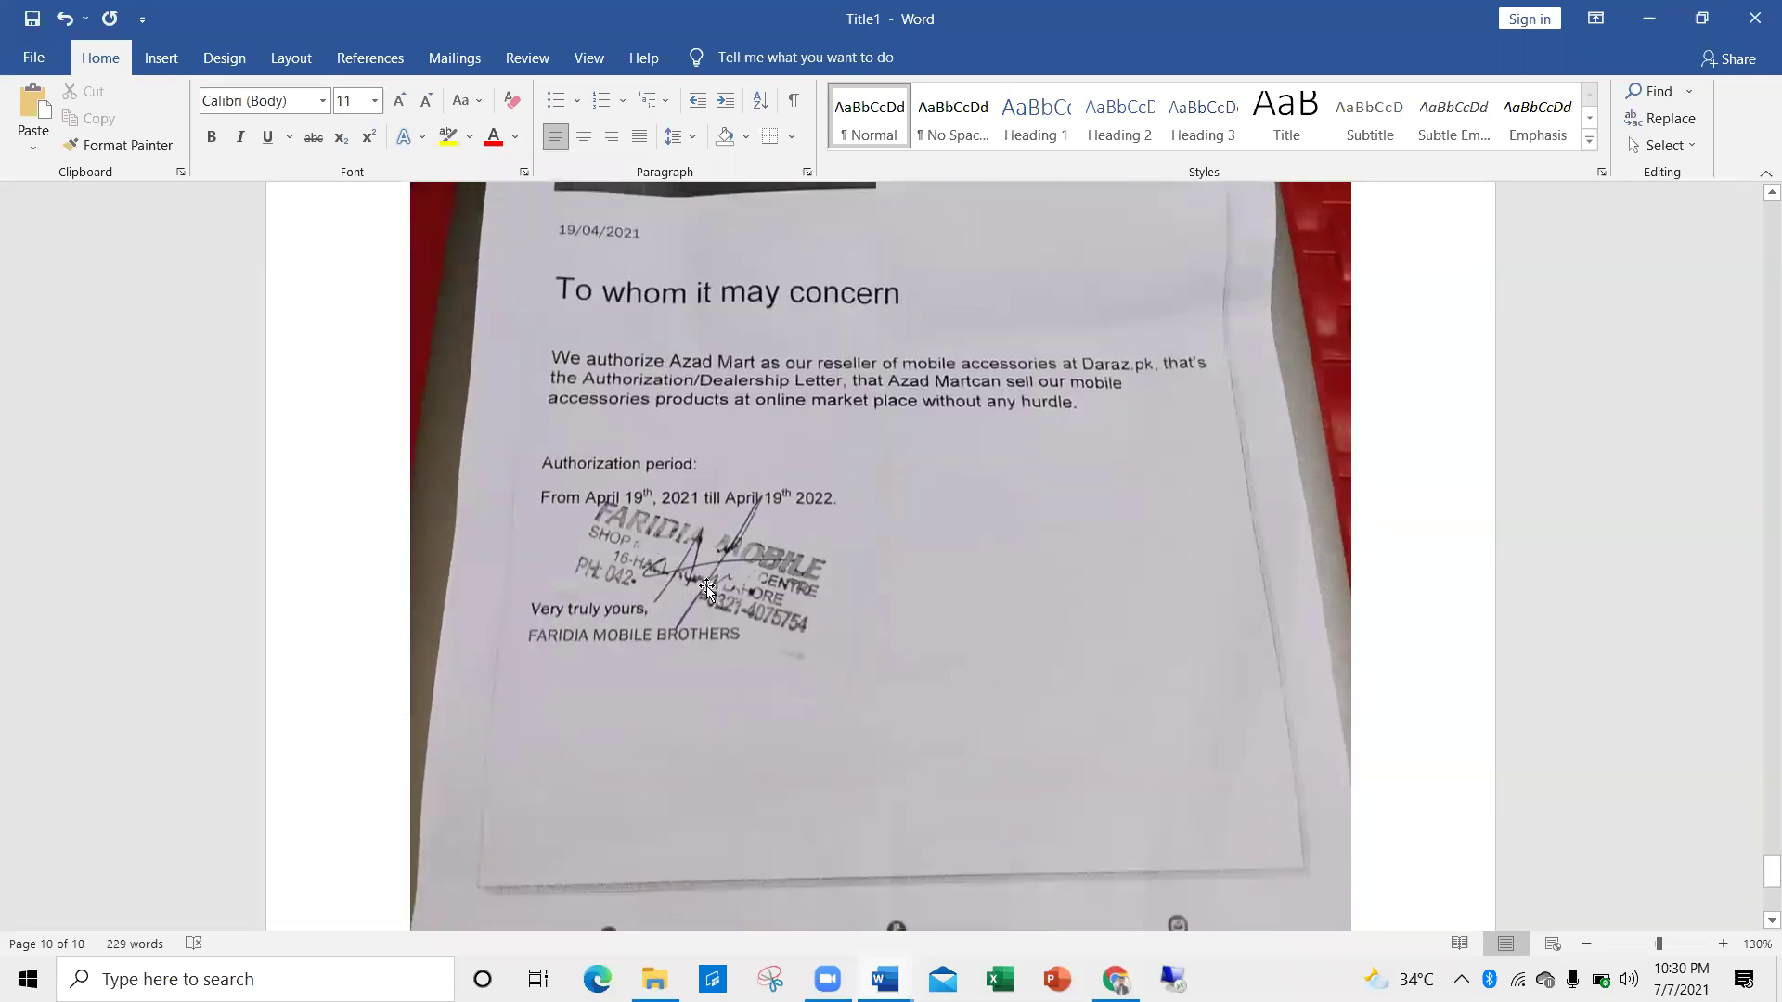
scroll(560, 653, "down", 5)
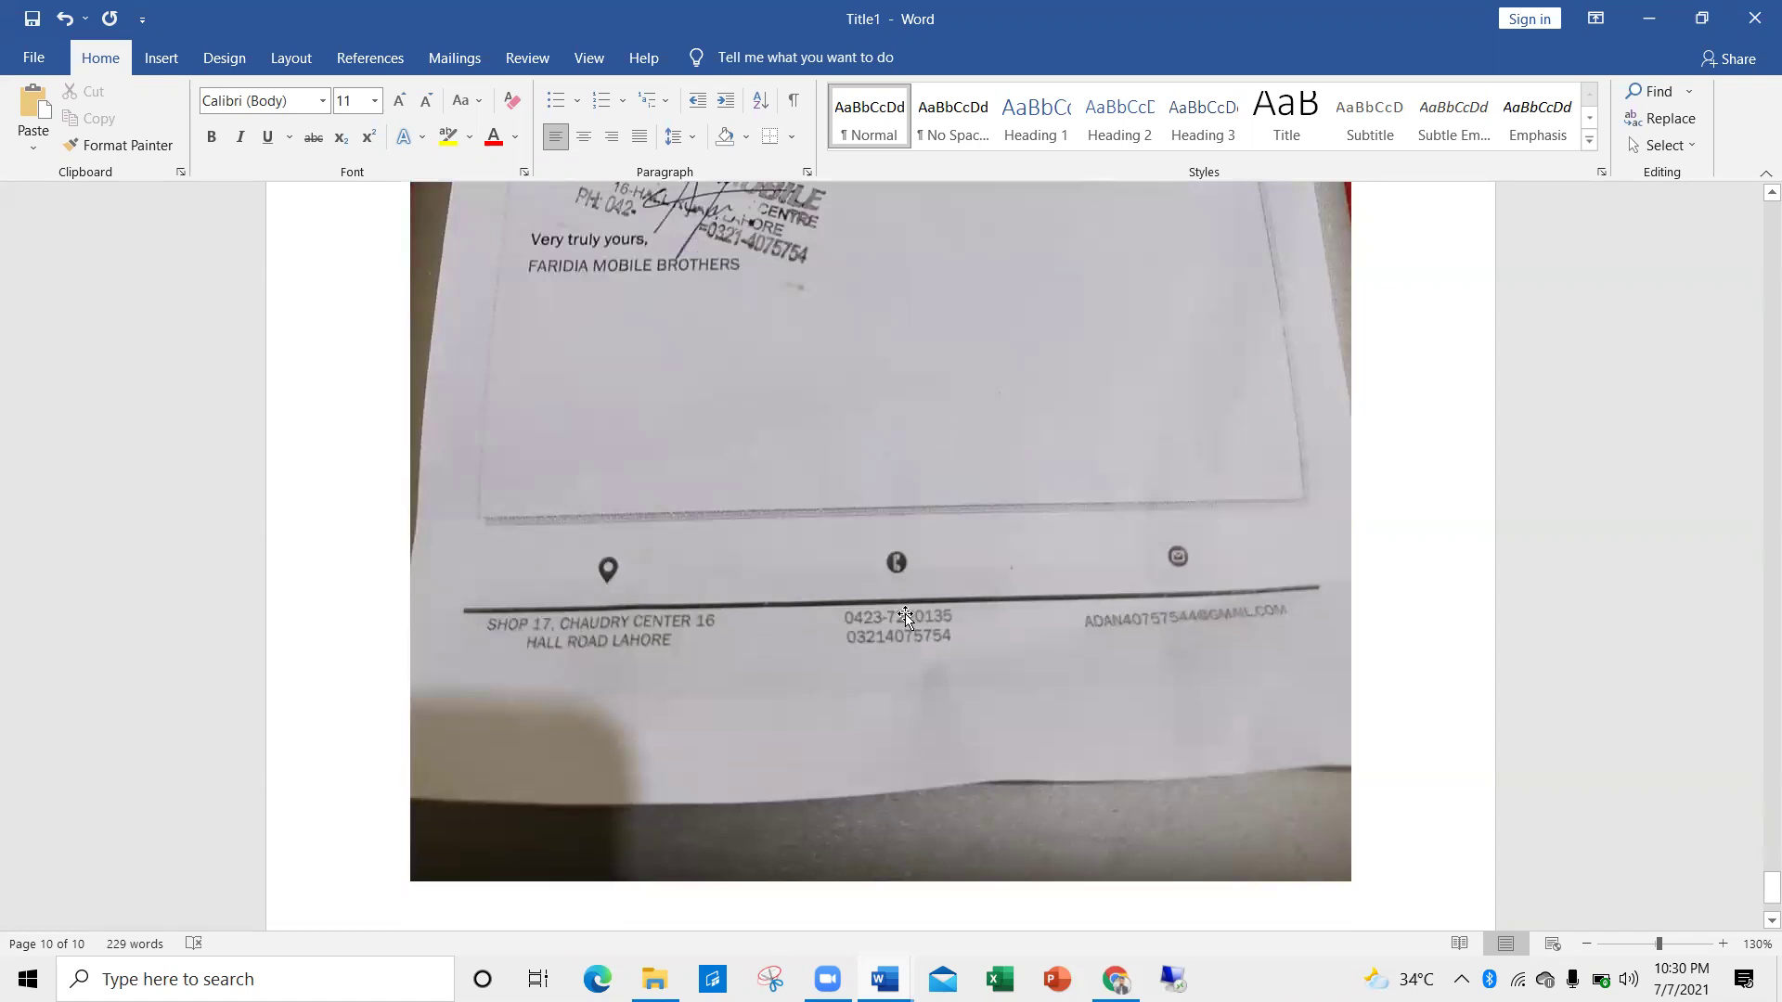
scroll(1183, 609, "up", 13)
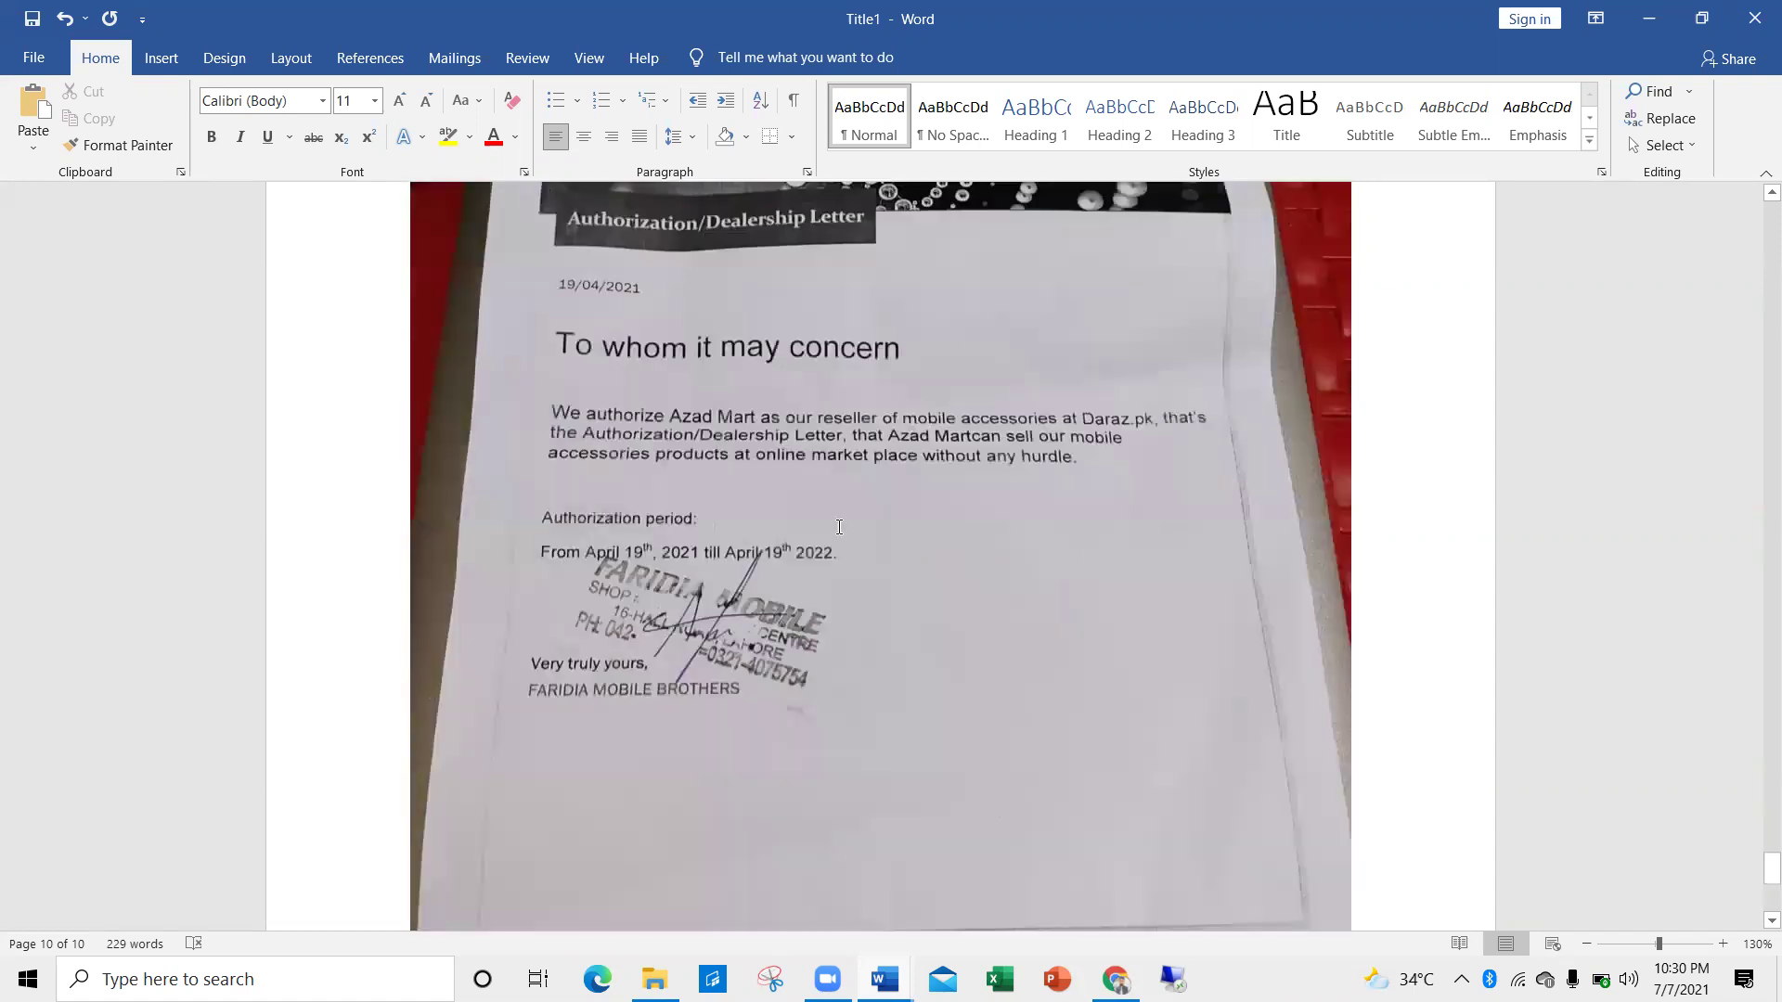
scroll(823, 536, "up", 4)
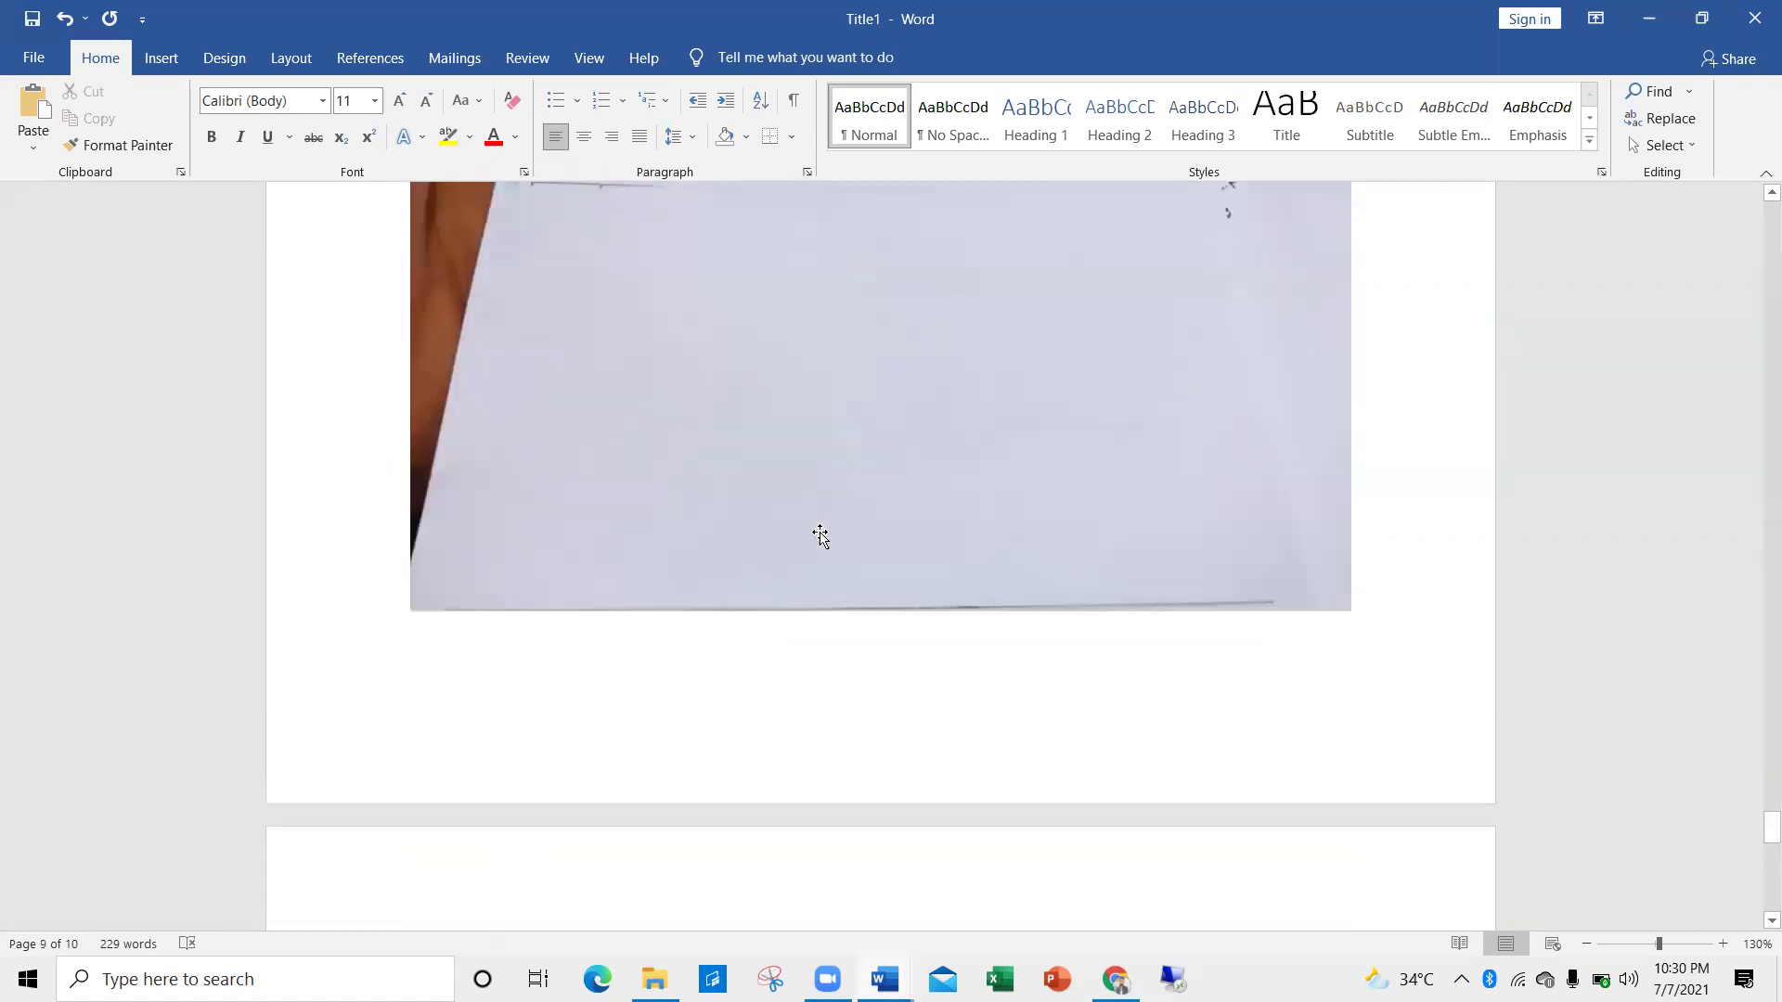
scroll(822, 537, "up", 6)
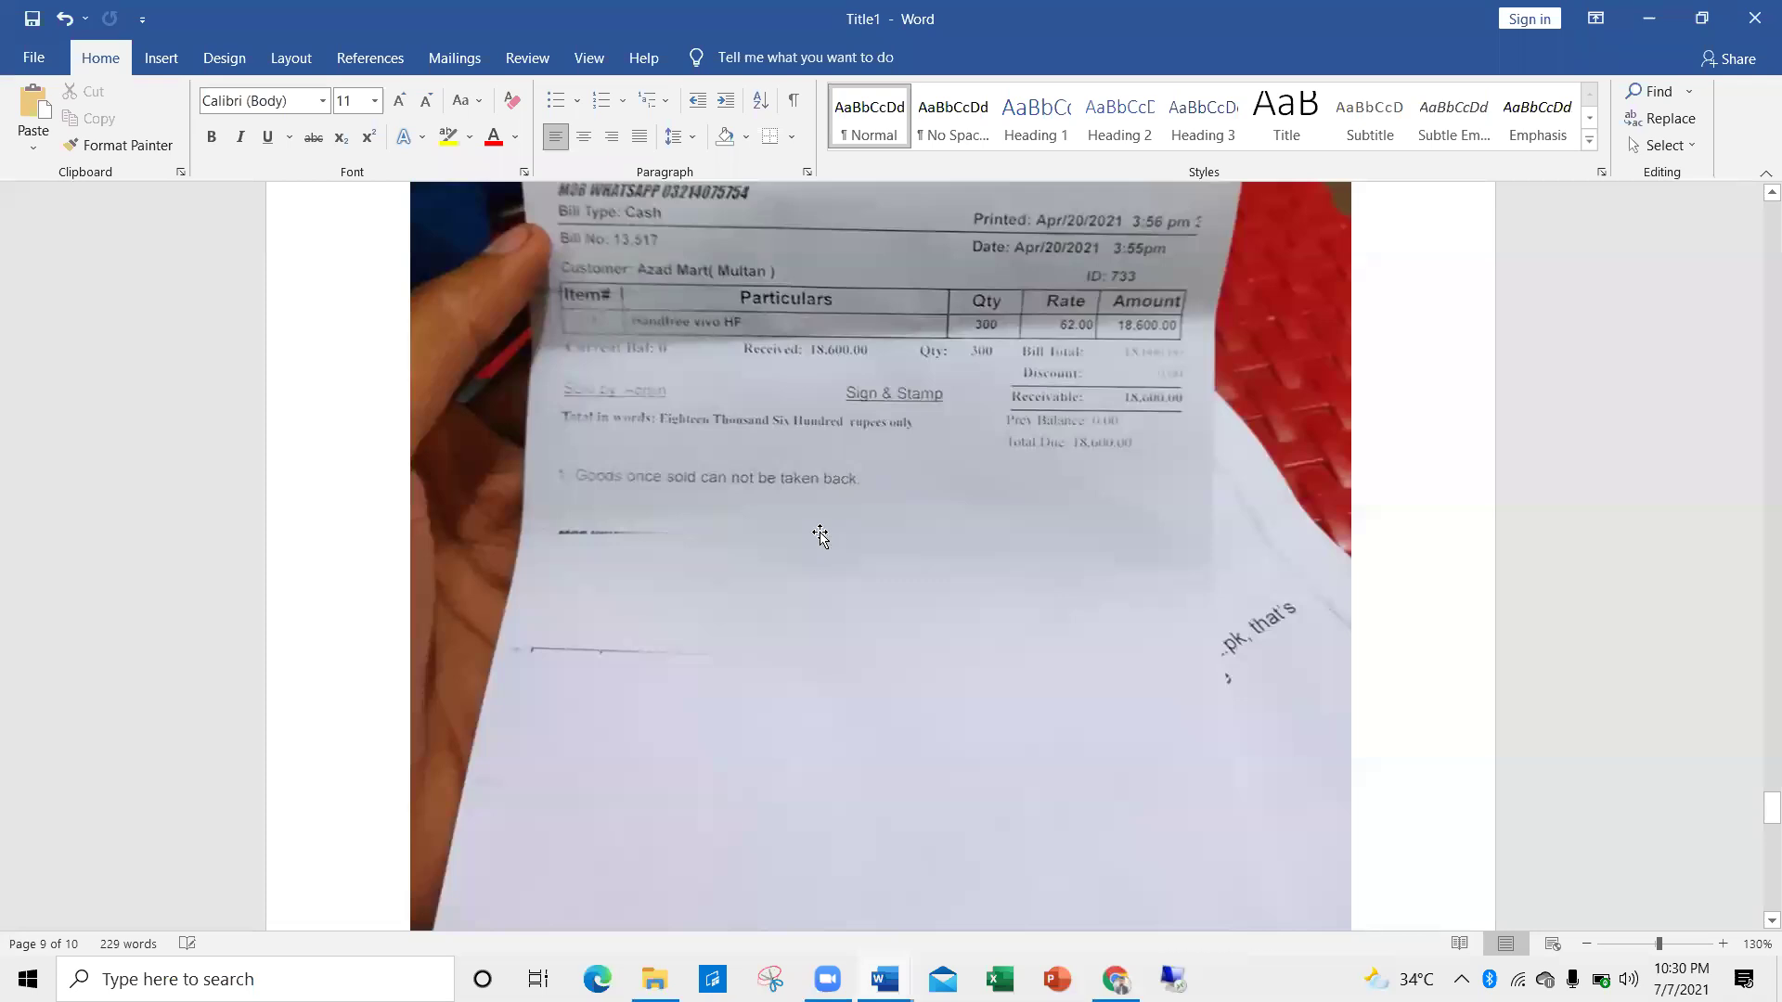
scroll(821, 536, "up", 5)
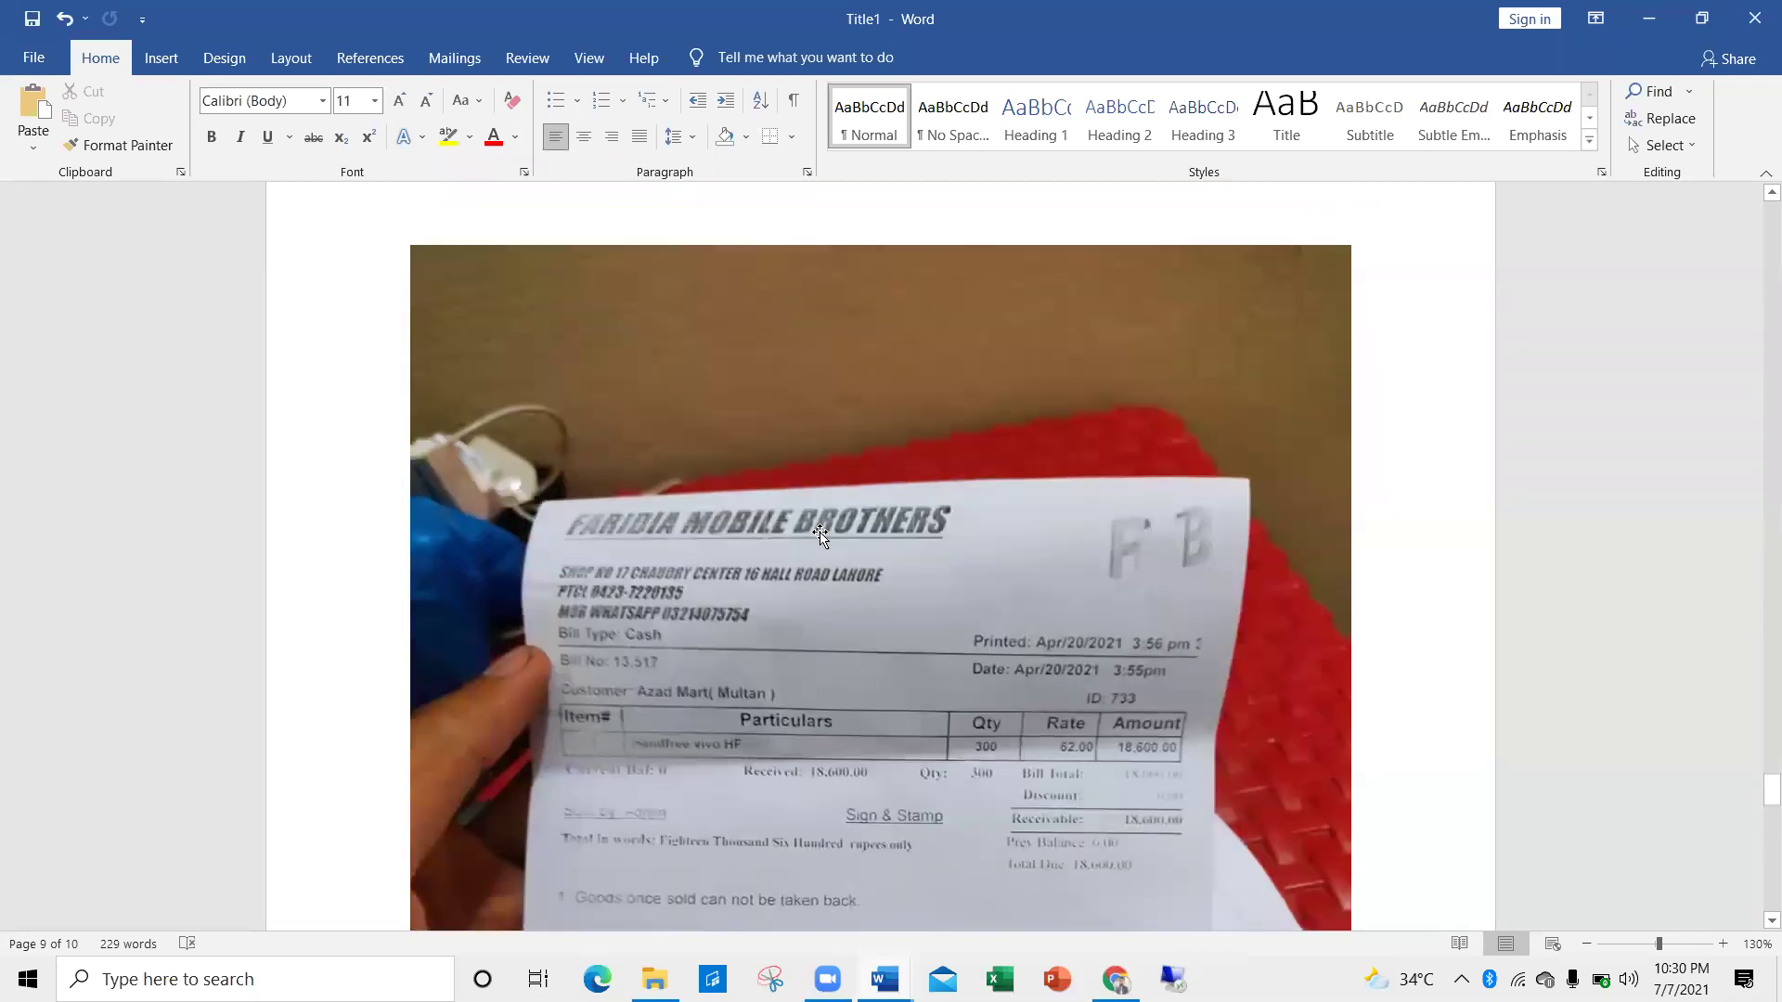
scroll(821, 536, "up", 1)
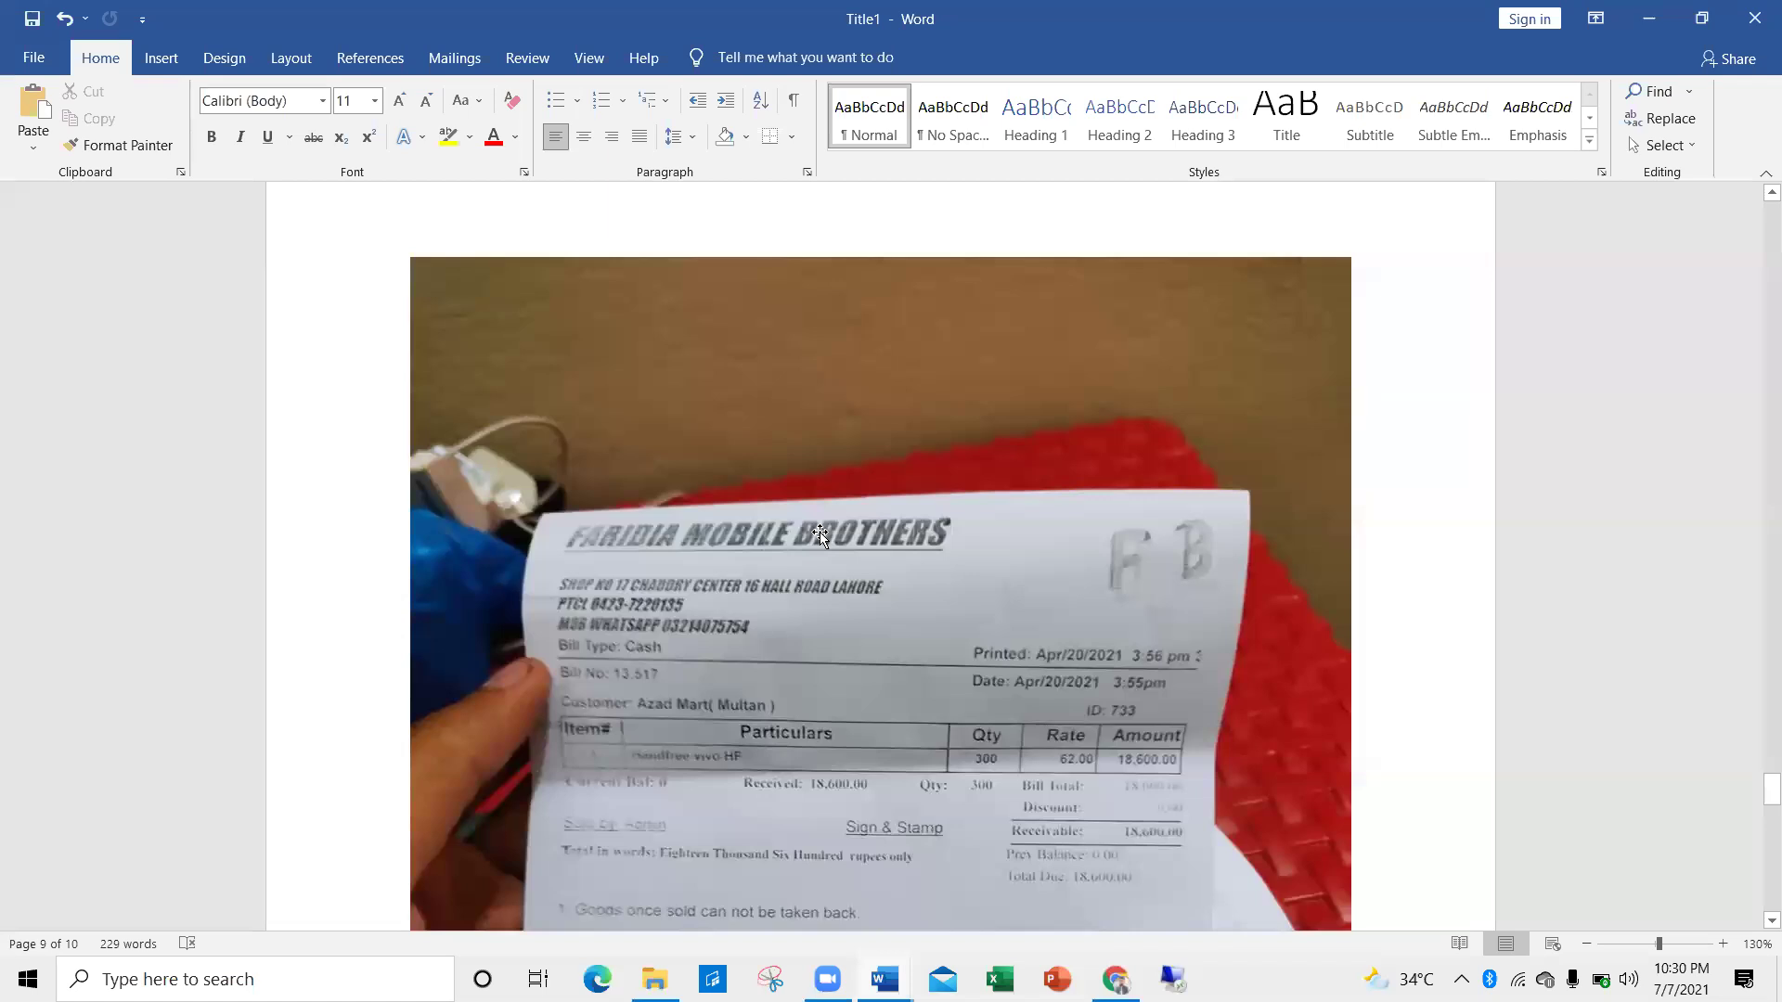
scroll(821, 532, "up", 10)
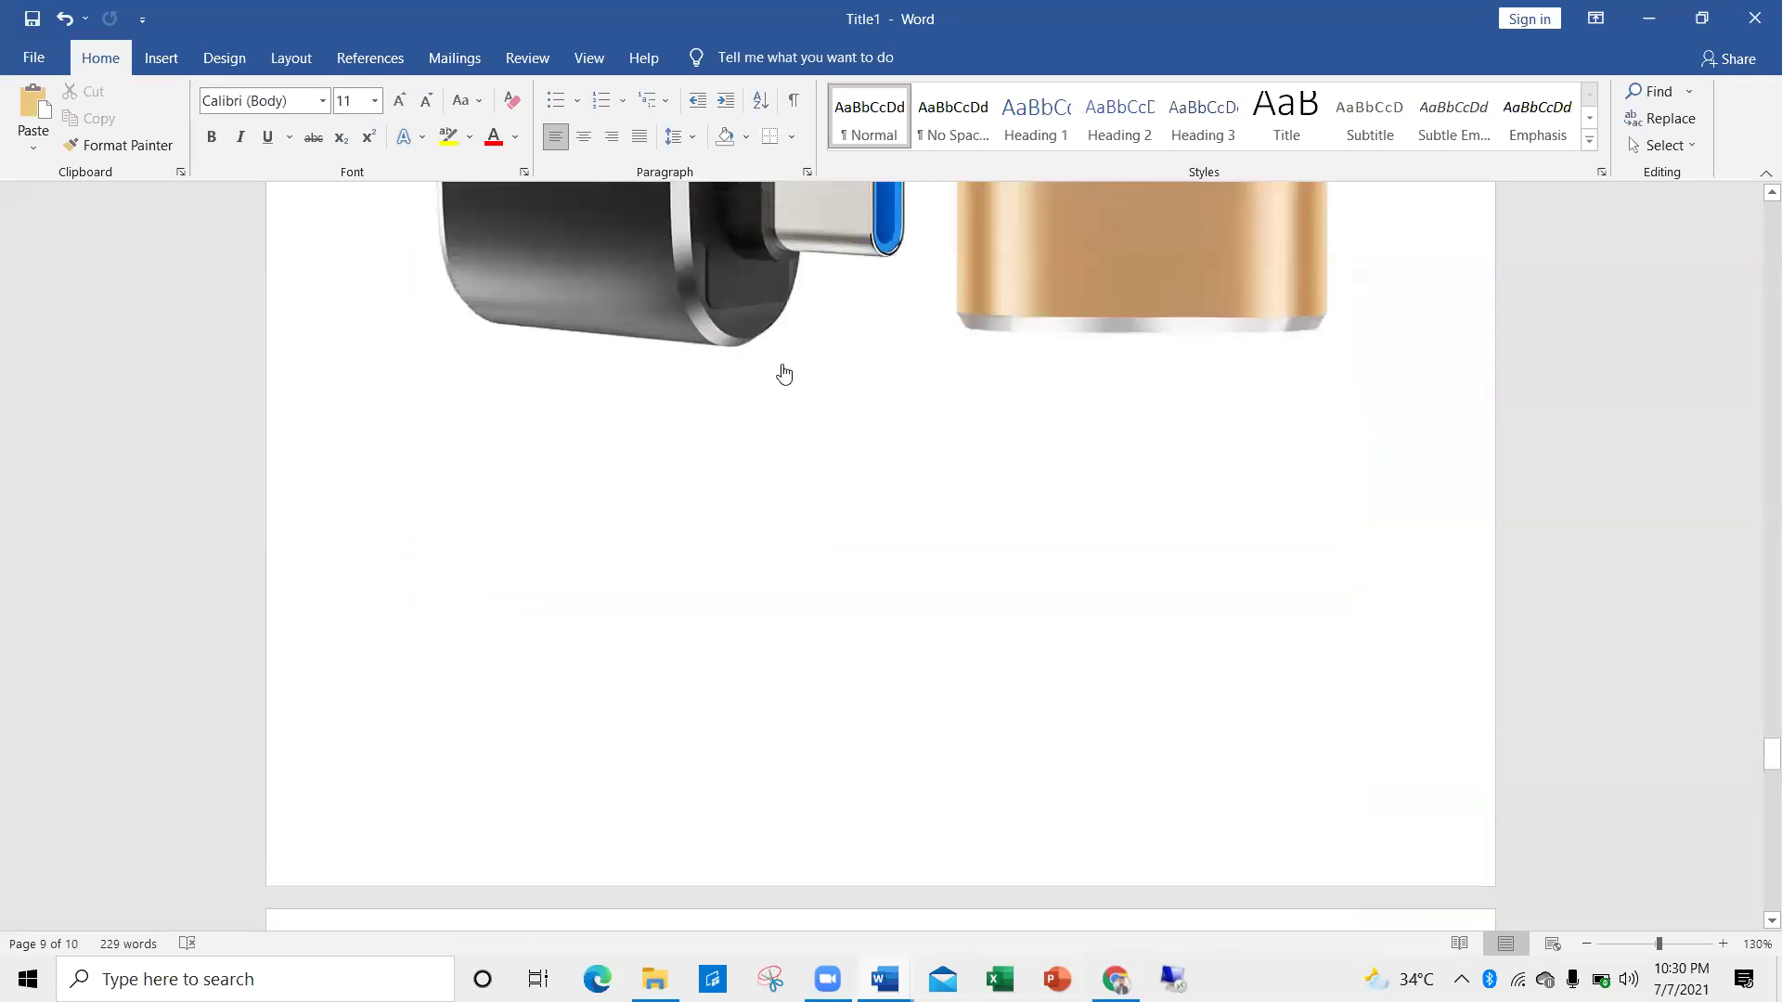
Switch to Chrome and close all the Daraz, Amazon and Alibaba product tabs, keeping WhatsApp and the two Seller Center tabs
key("alt+Tab")
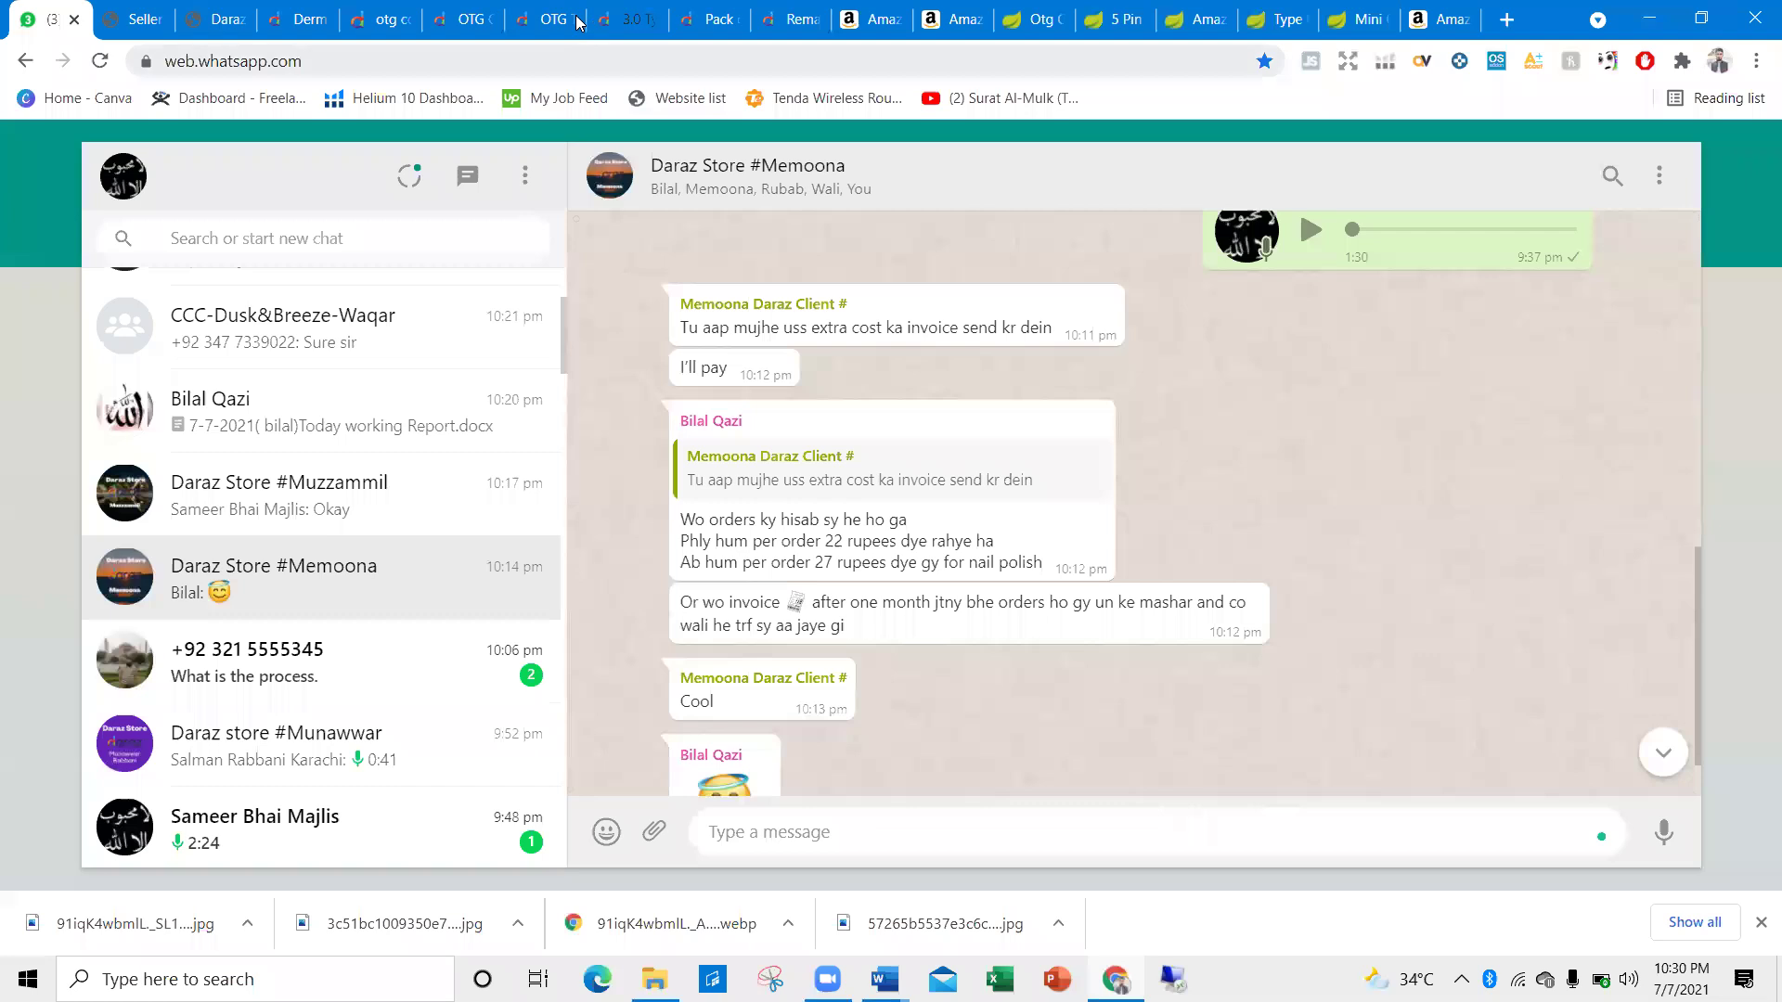
left_click(413, 27)
left_click(403, 20)
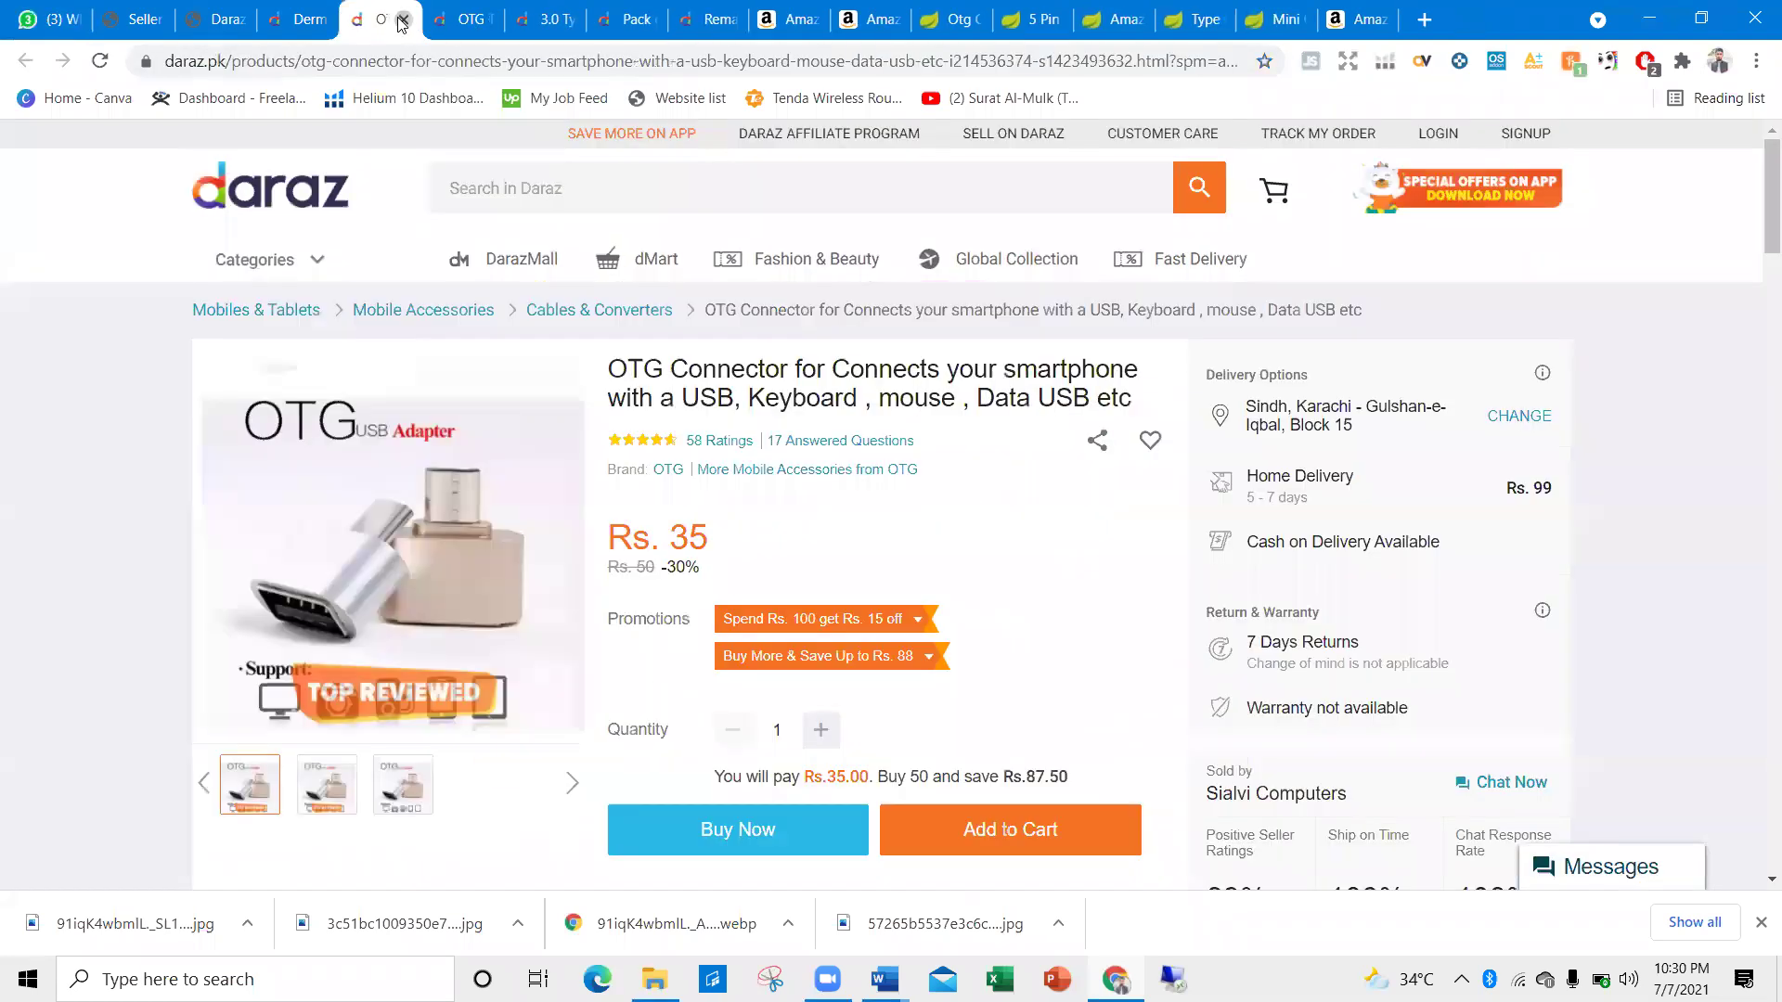
left_click(403, 20)
left_click(403, 21)
left_click(403, 20)
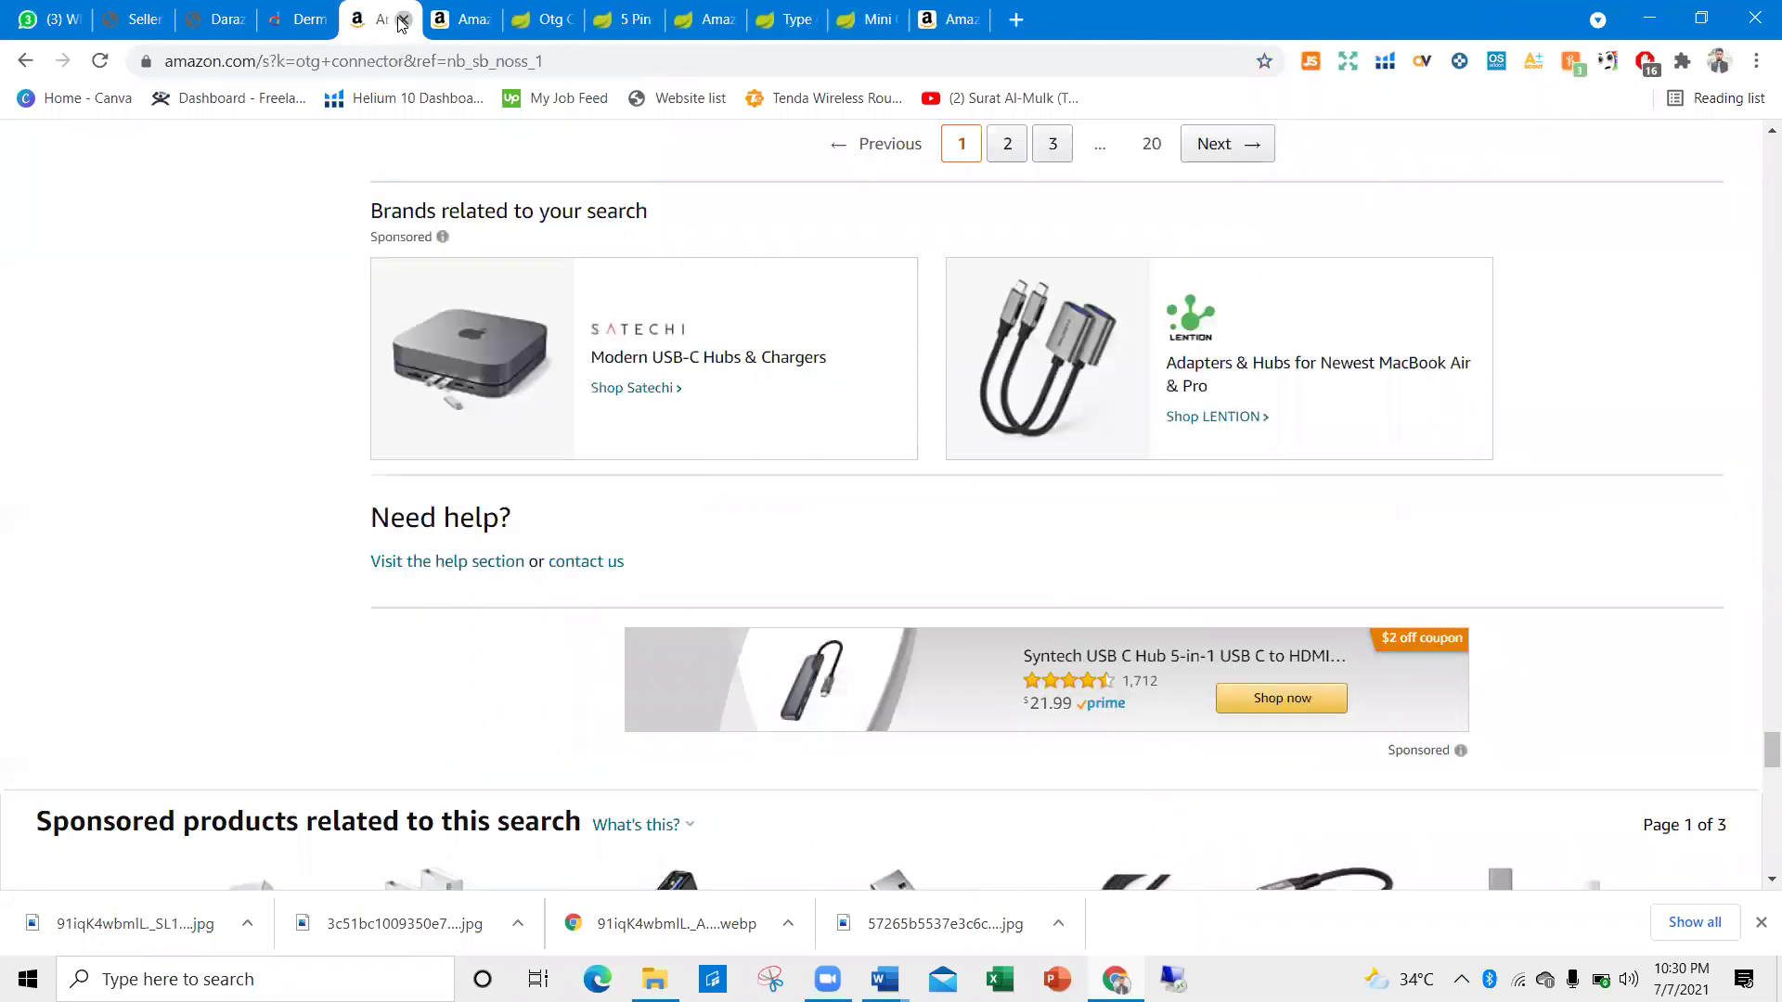
left_click(403, 20)
left_click(403, 20)
left_click(403, 20)
left_click(403, 20)
left_click(403, 21)
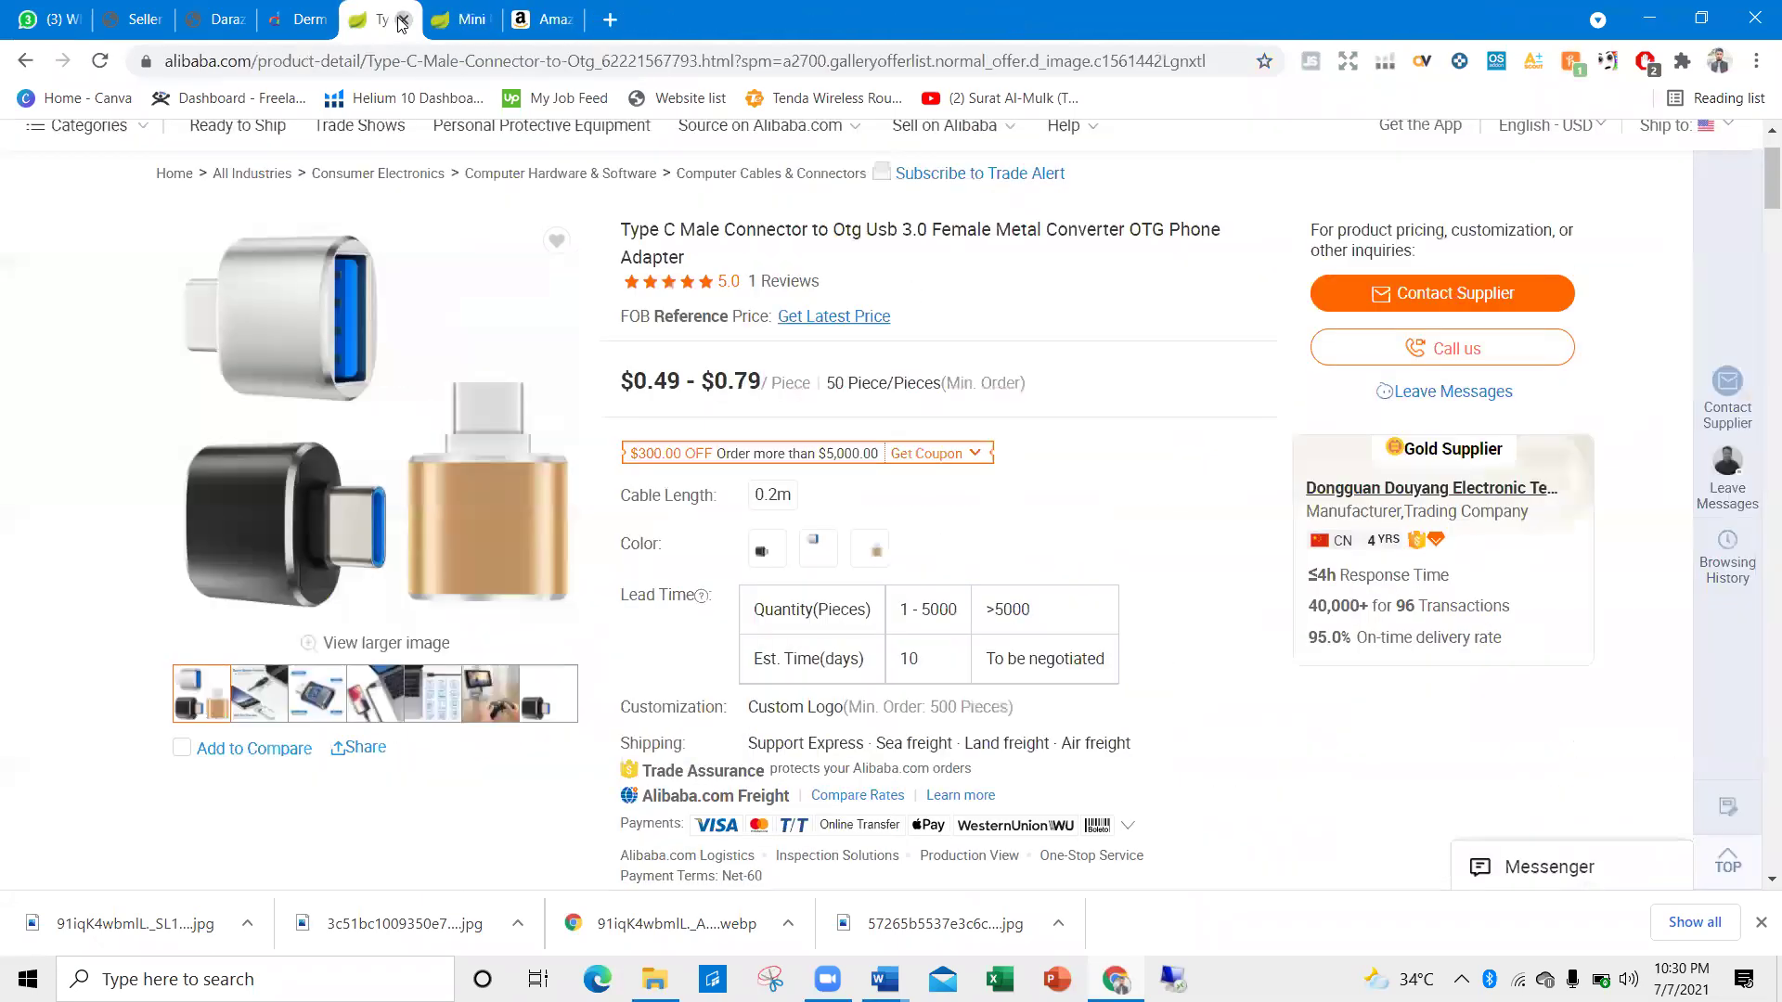
left_click(403, 20)
left_click(403, 20)
left_click(403, 20)
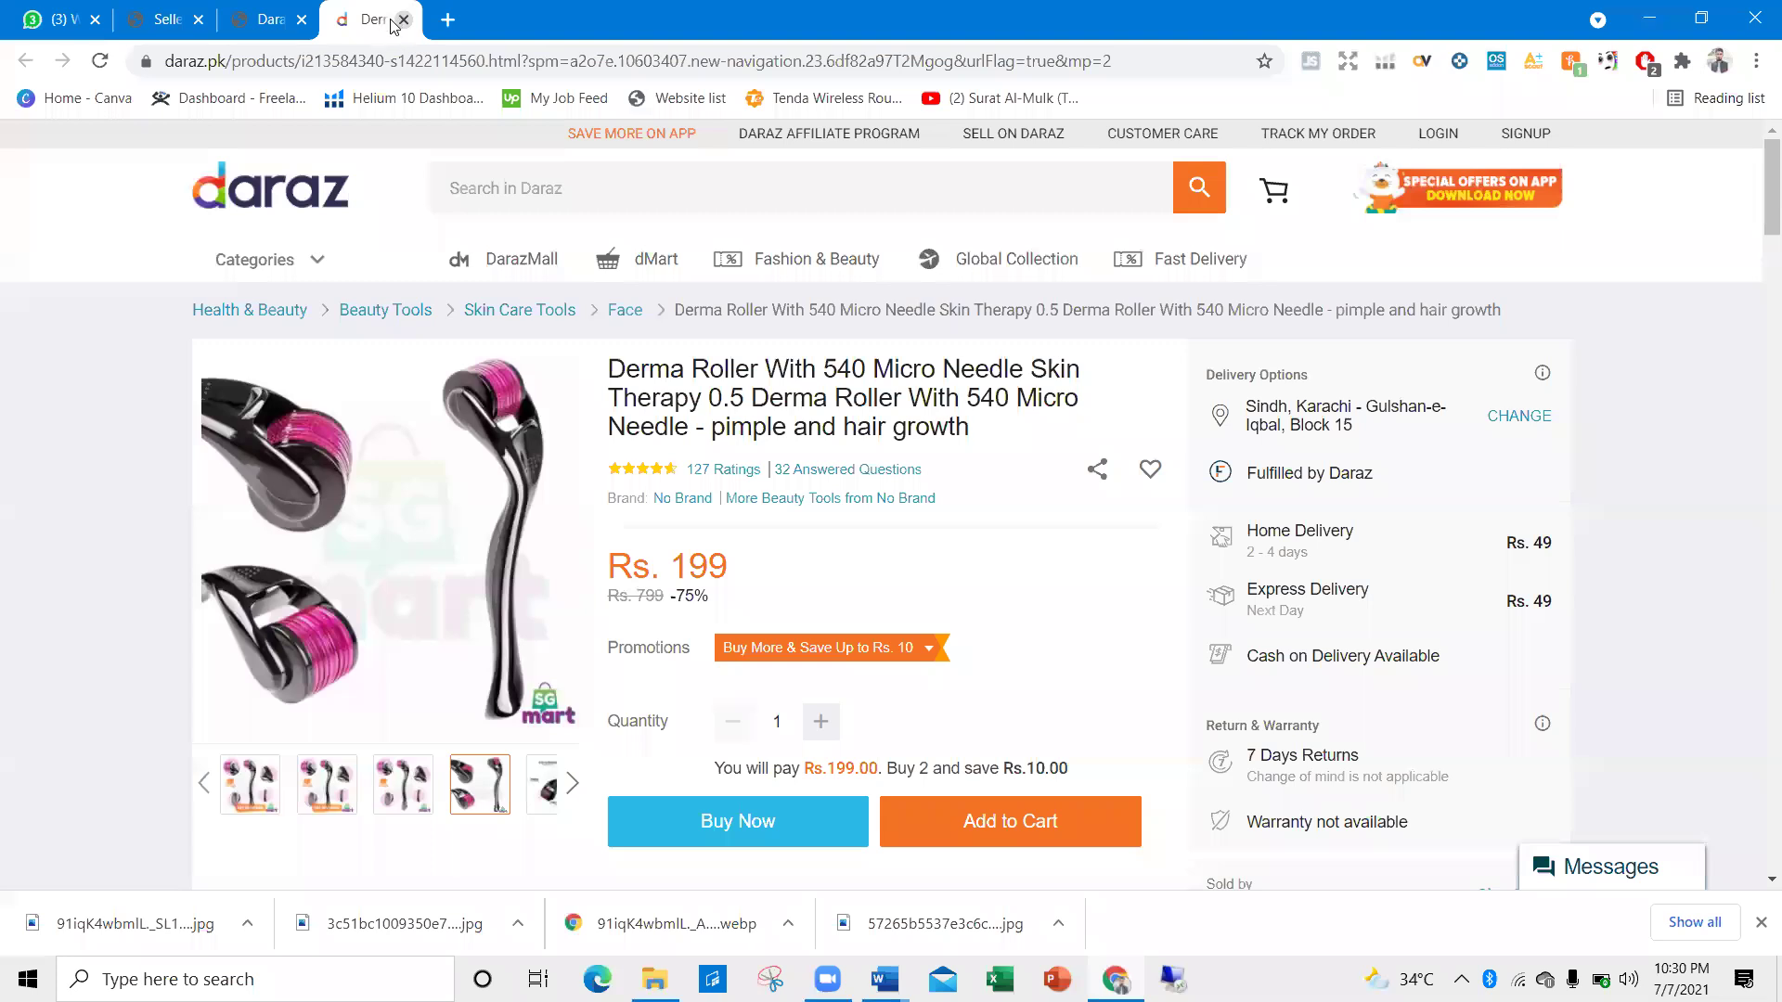
left_click(403, 20)
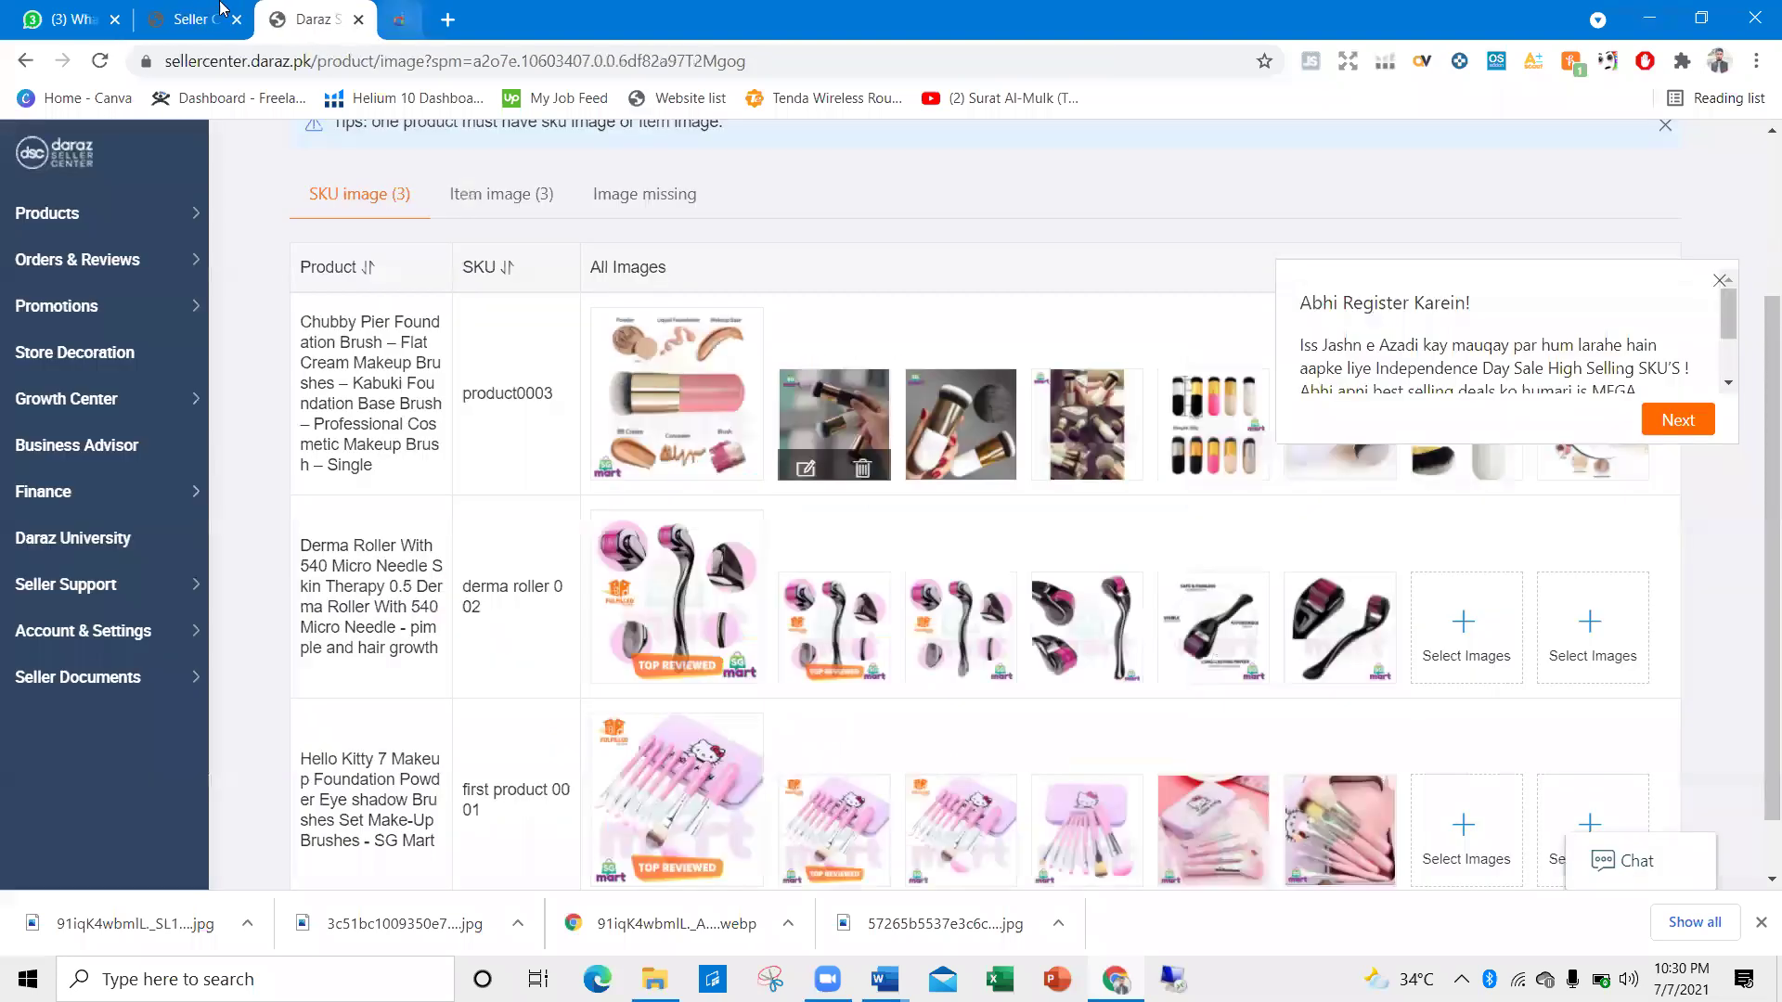
On the Seller Center page for adding a product, dismiss the campaign pop-up and close the downloads bar
left_click(181, 14)
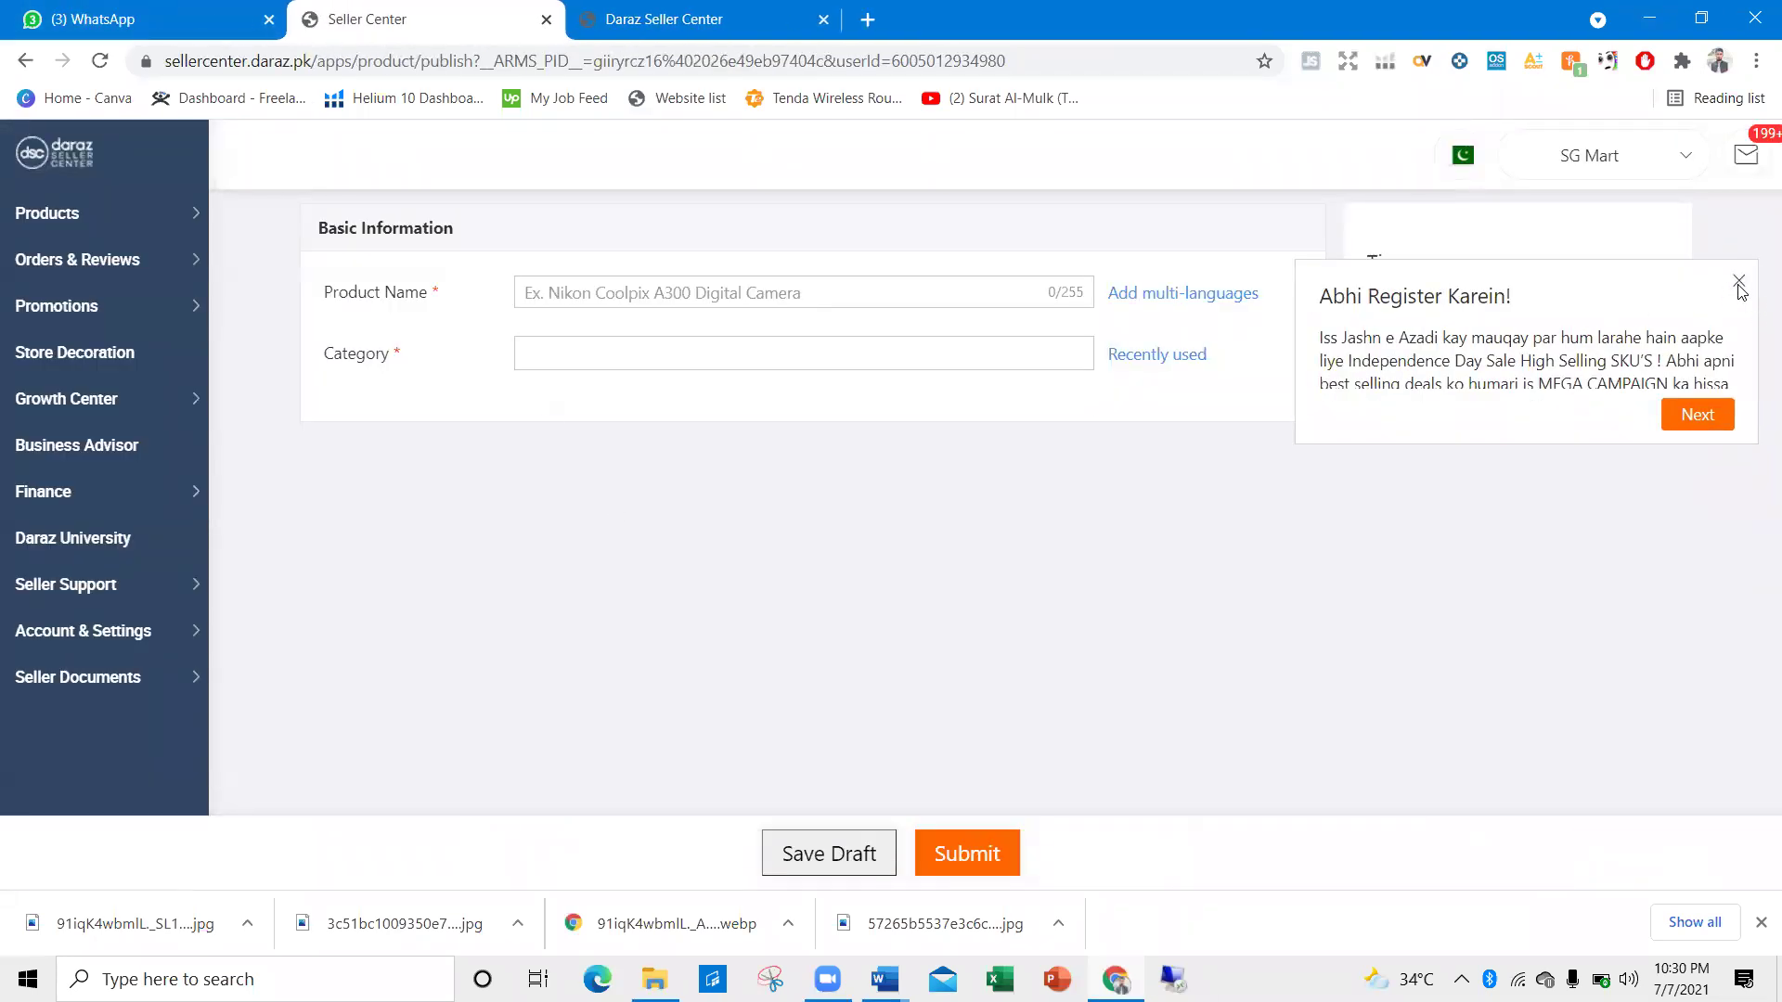
left_click(1739, 282)
left_click(1760, 923)
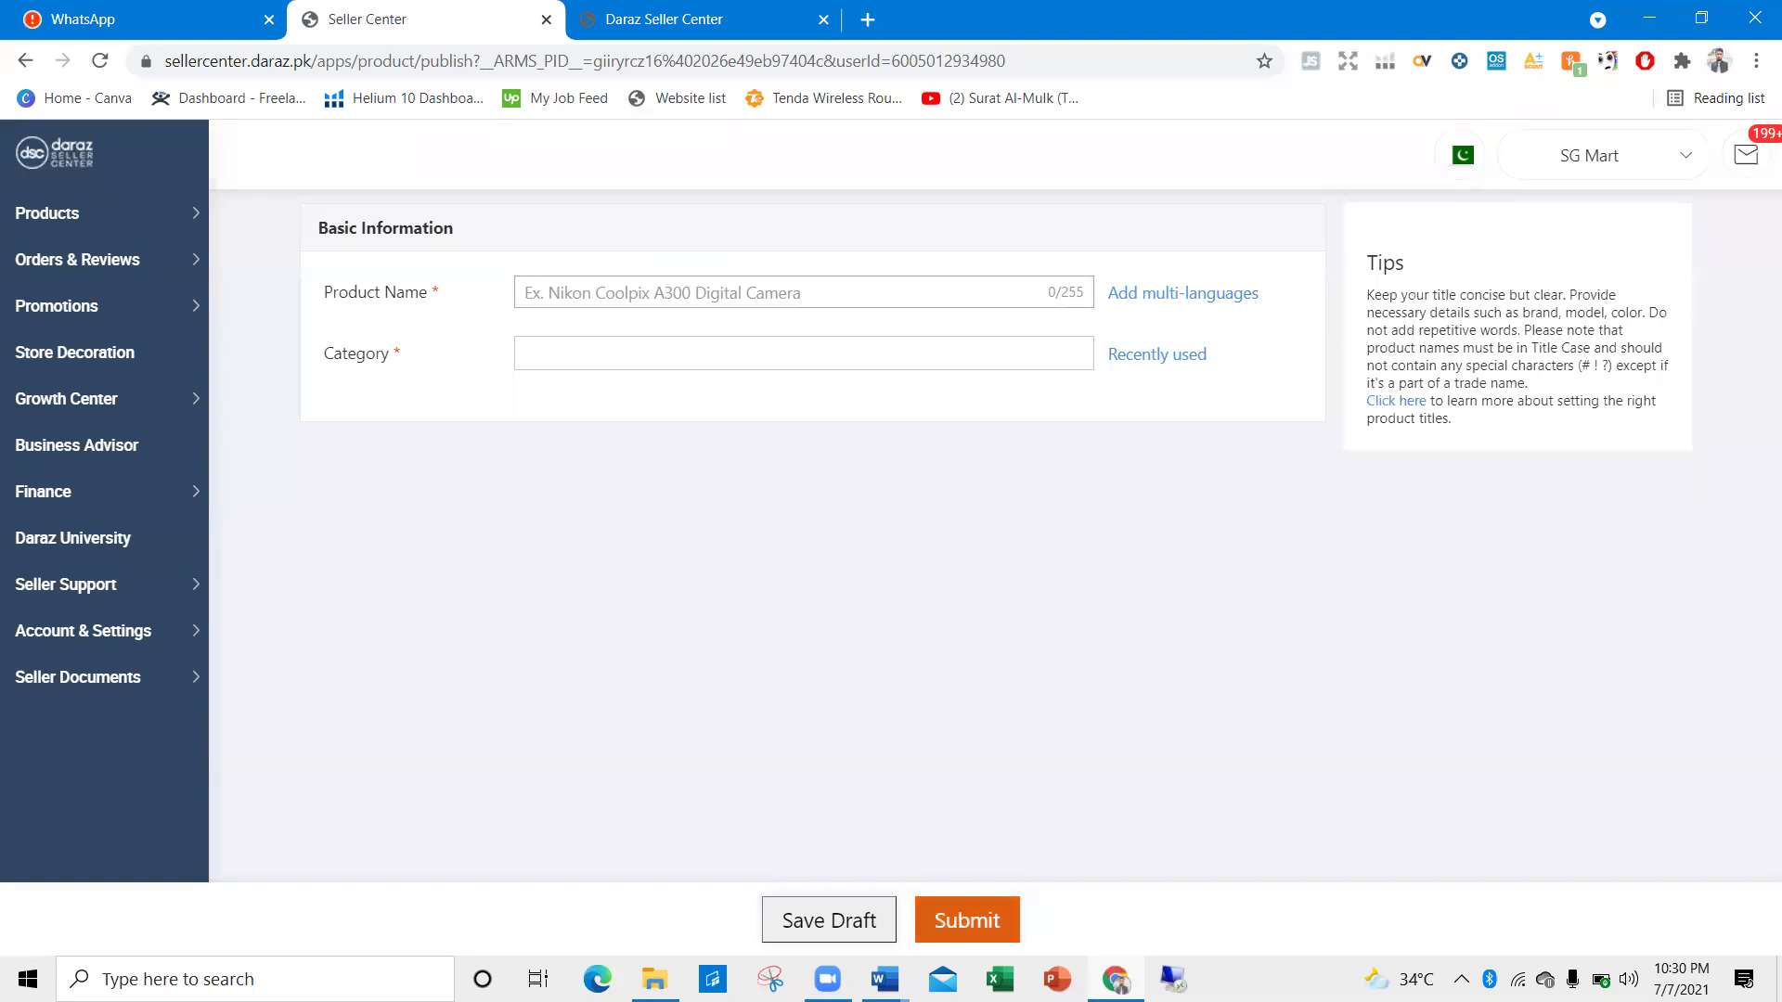
left_click(885, 979)
left_click(692, 441)
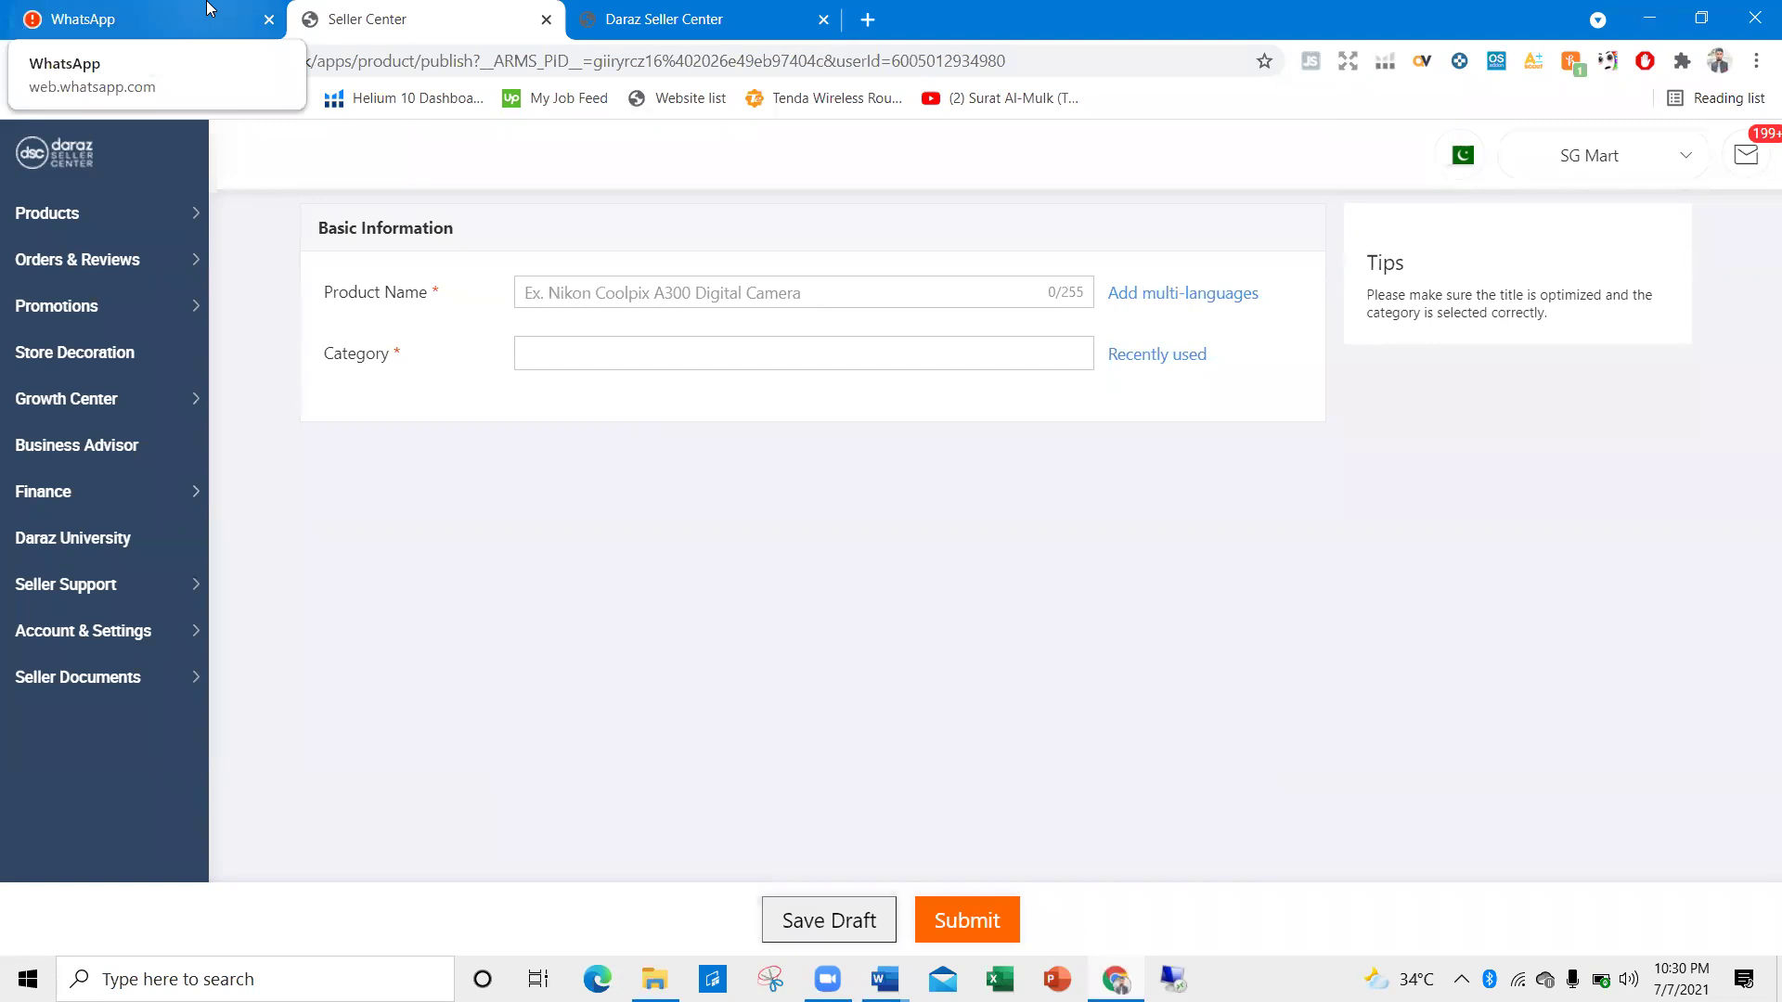
left_click(206, 9)
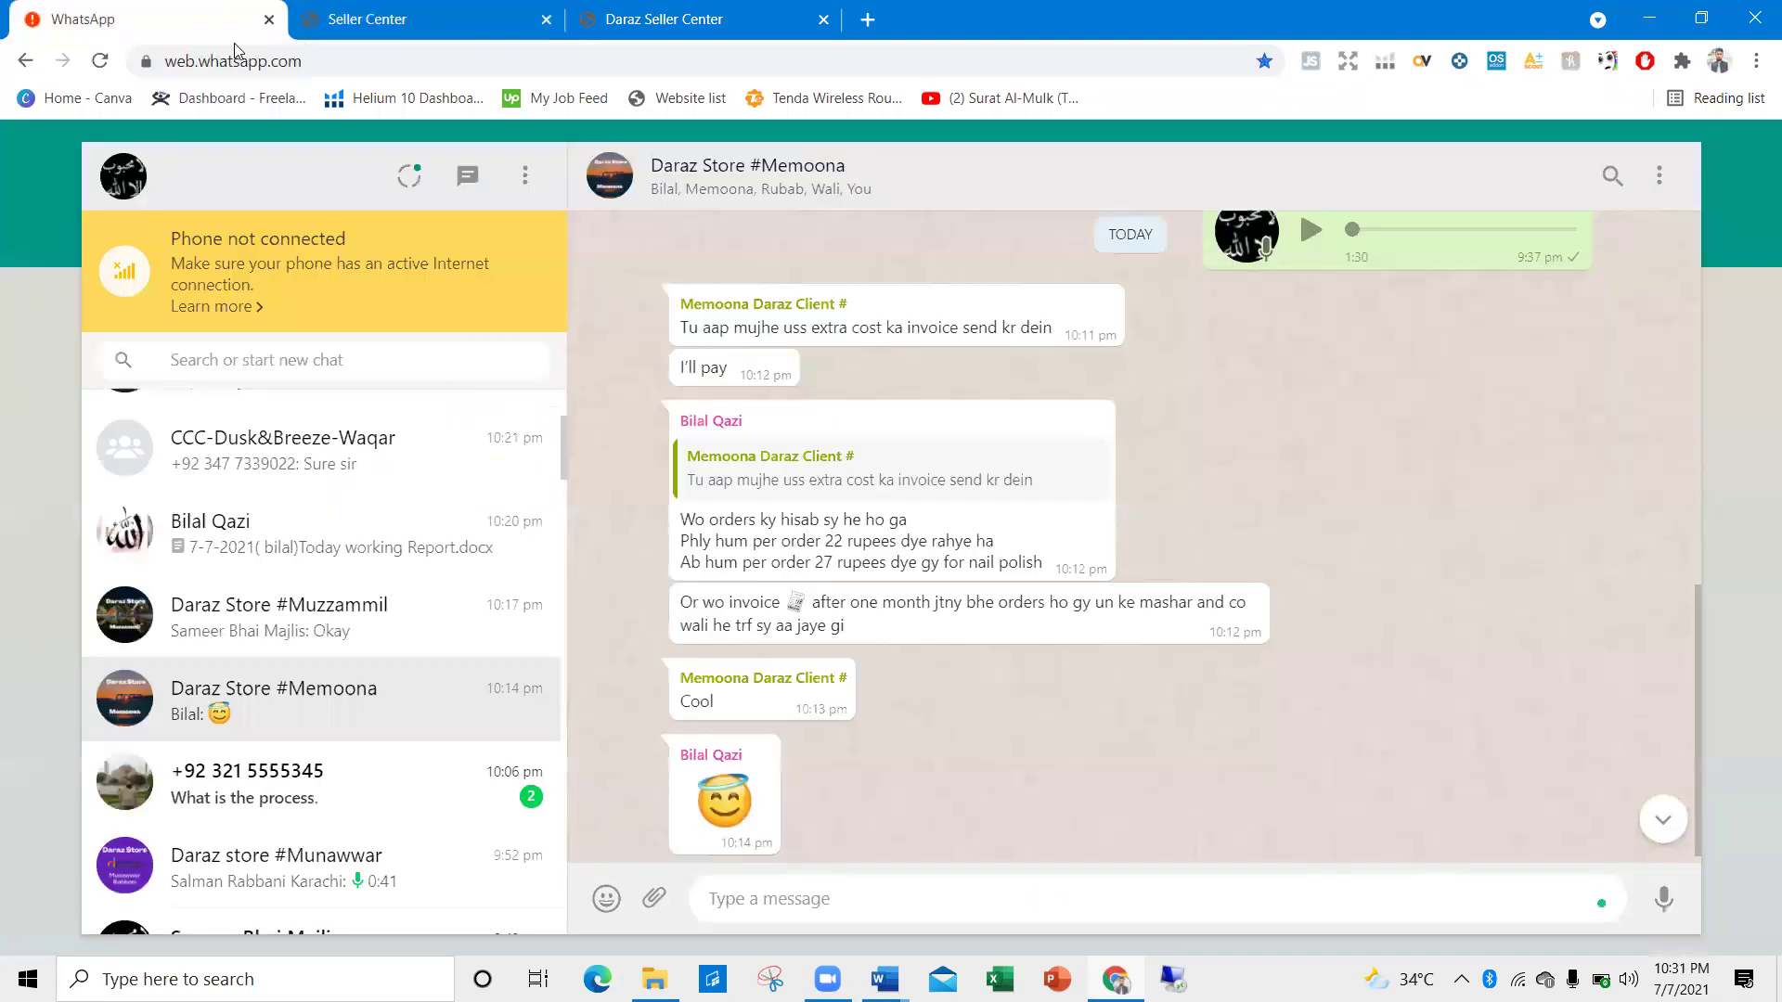
left_click(688, 11)
left_click(453, 8)
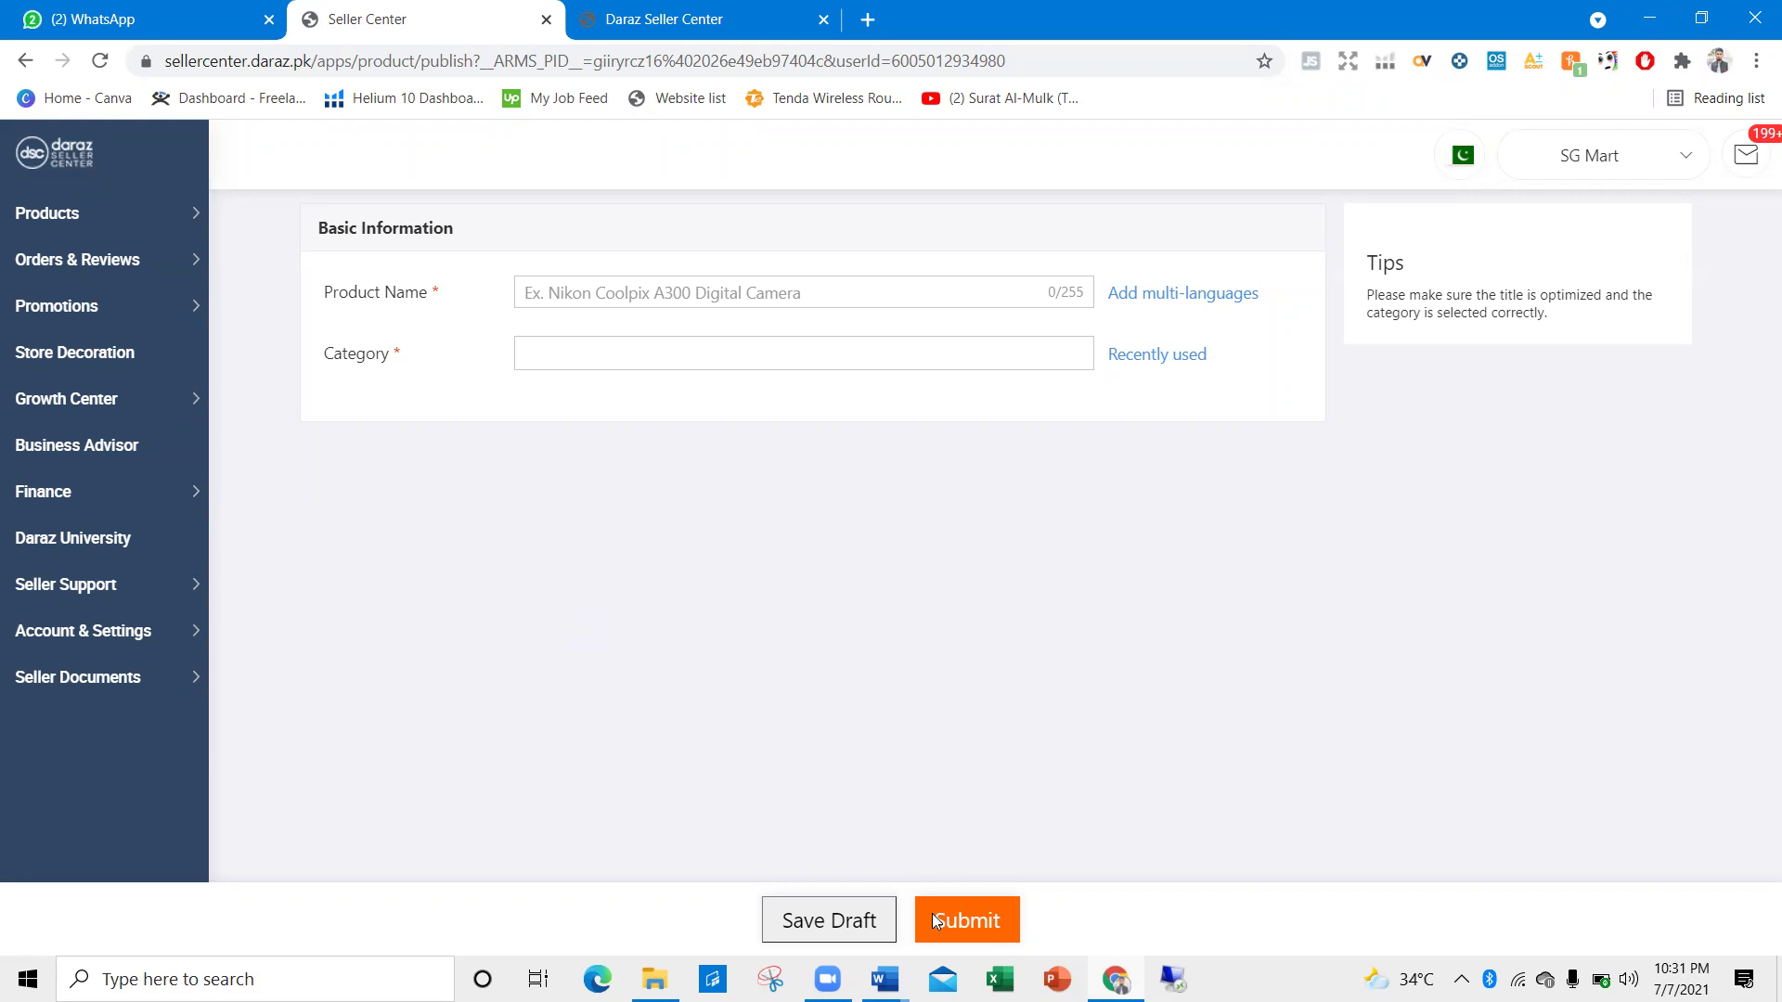
Switch to the Title1 document in Word and return to its Title heading on page 1
mouse_move(884, 979)
left_click(942, 886)
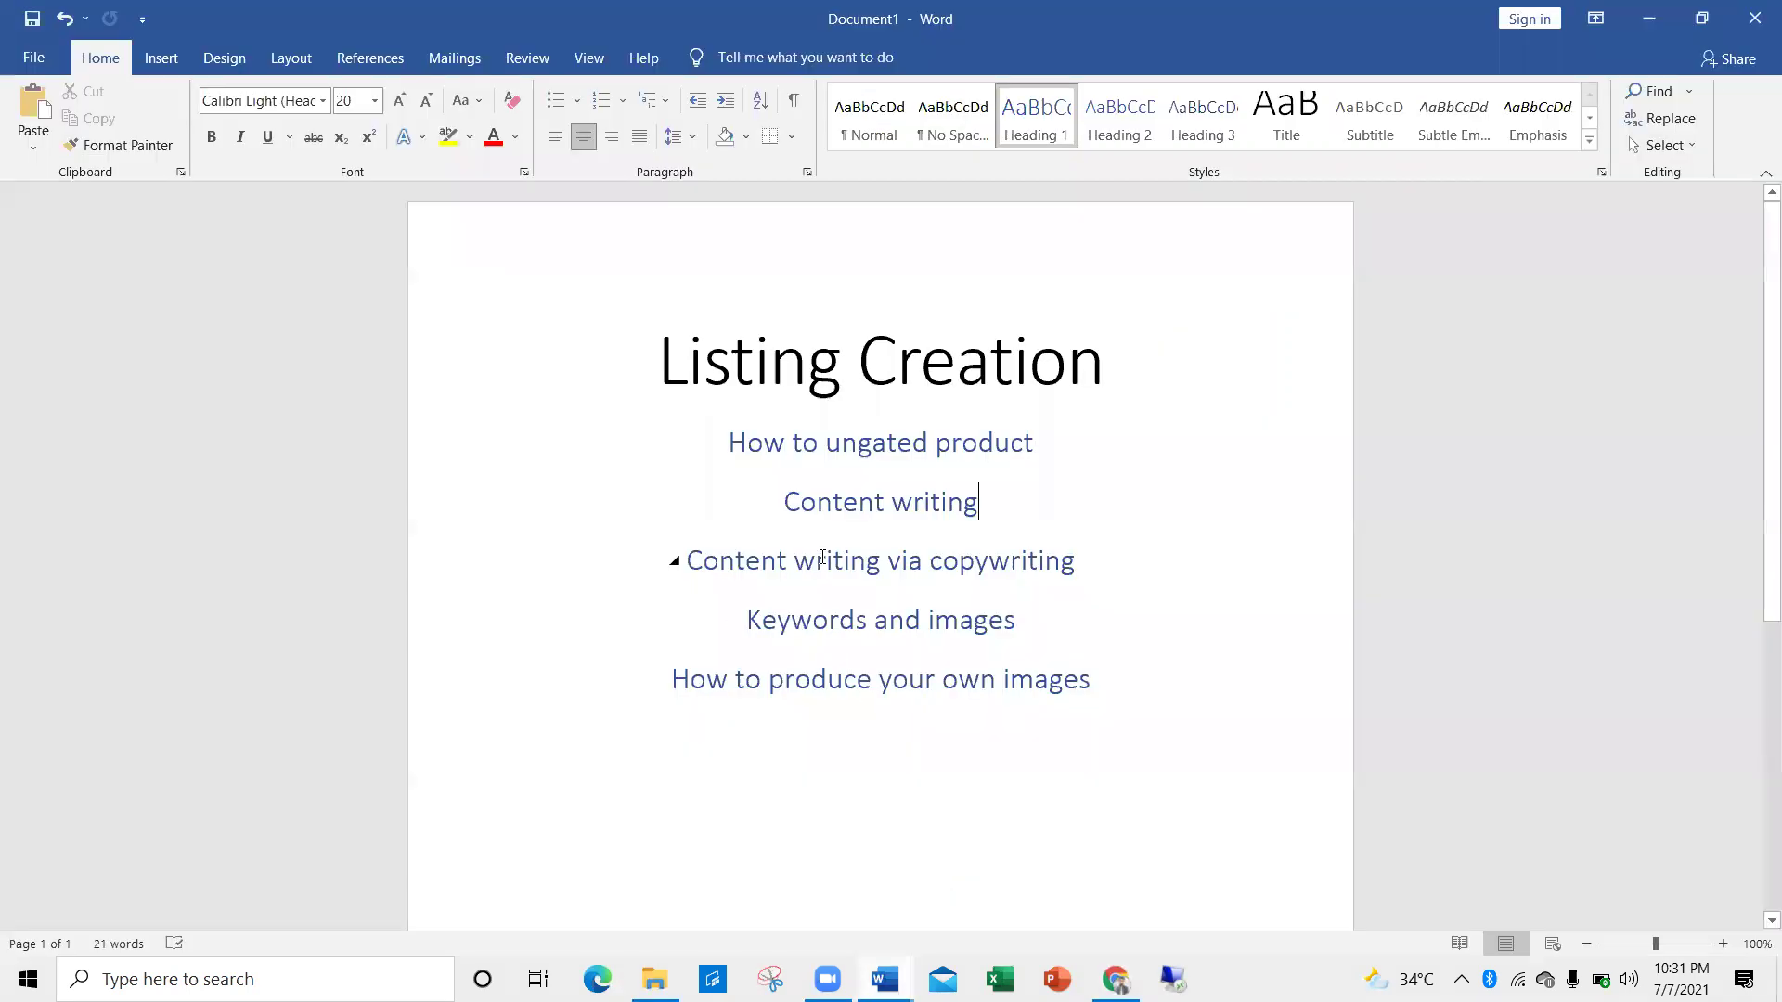
left_click(1102, 884)
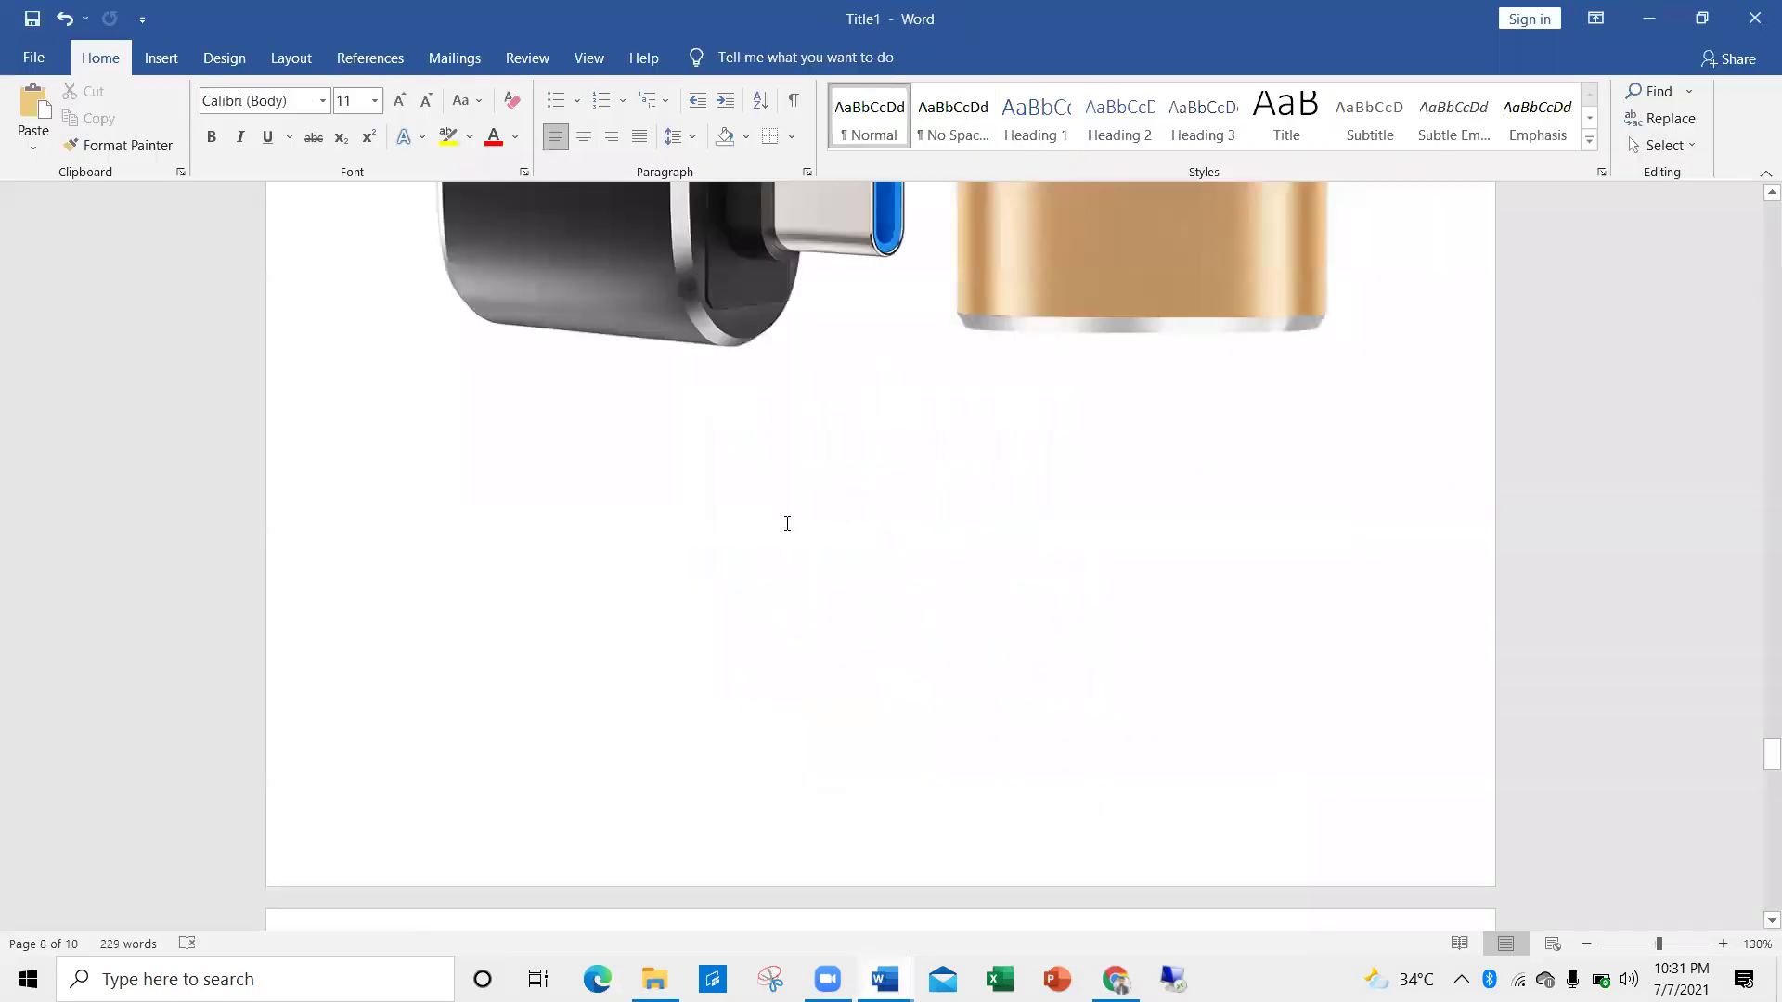
scroll(786, 520, "down", 10)
scroll(786, 522, "up", 5)
left_click_drag(1771, 682, 1759, 215)
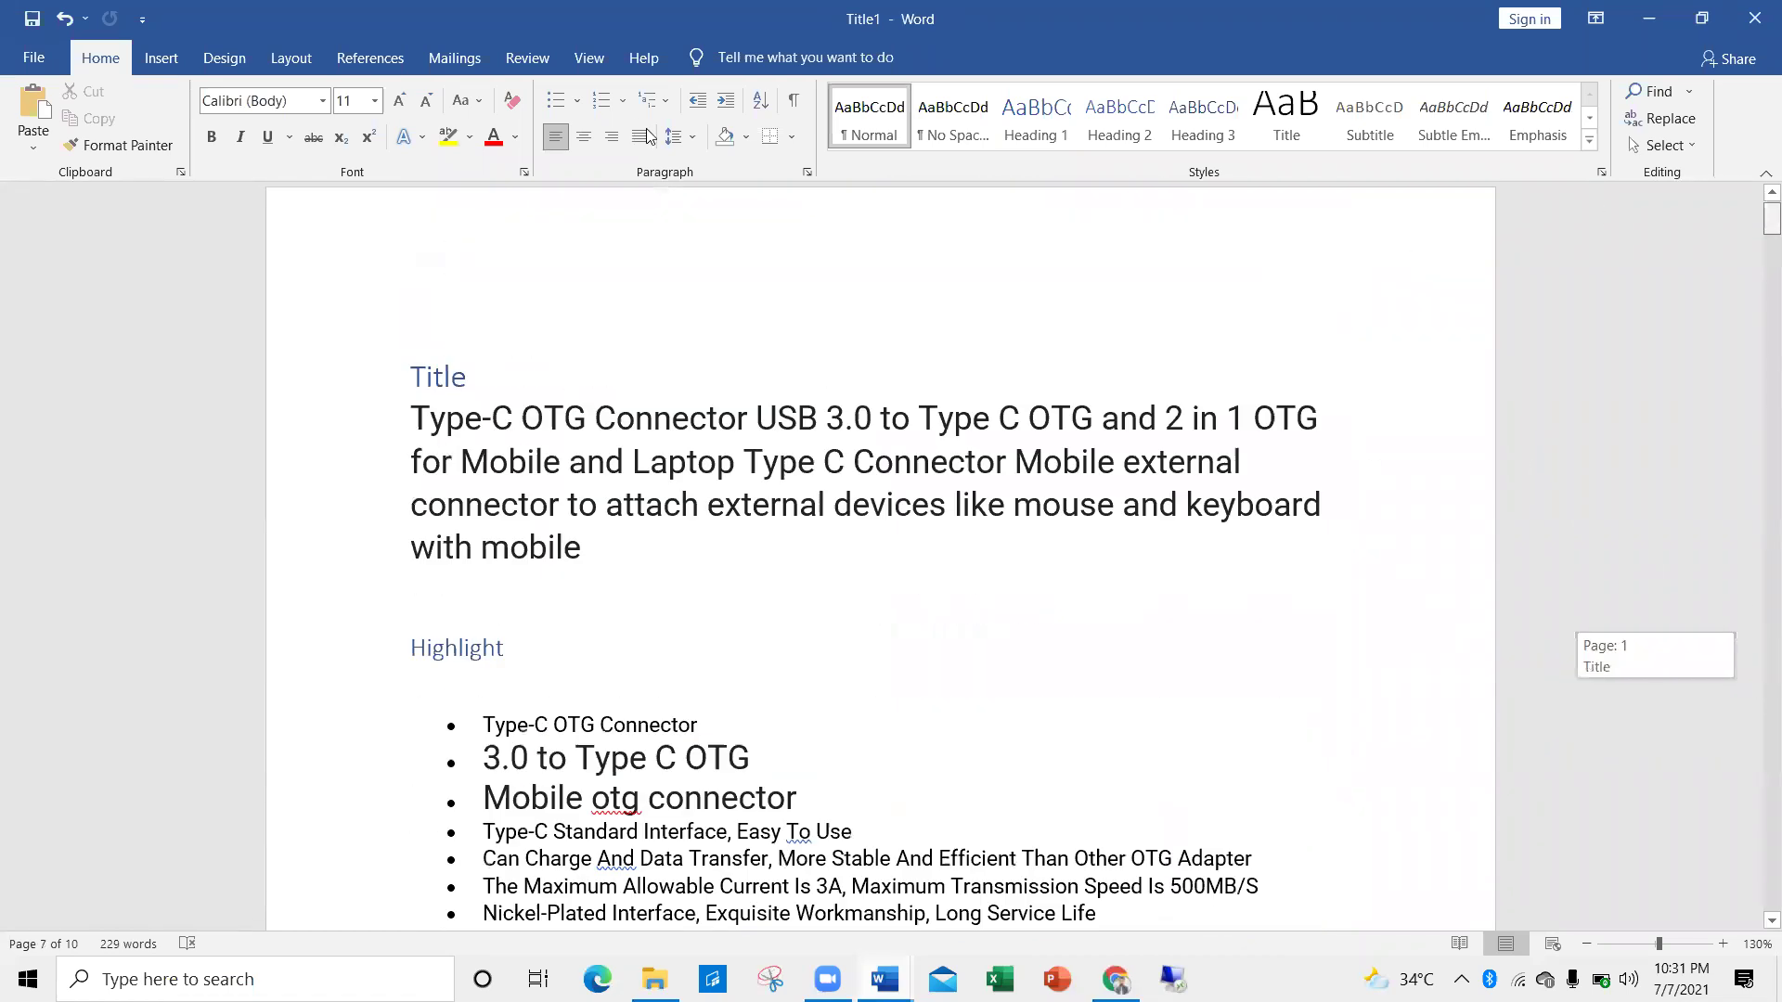
Save a copy of the document as a PDF named "to ungate" in the Documents folder
left_click(33, 58)
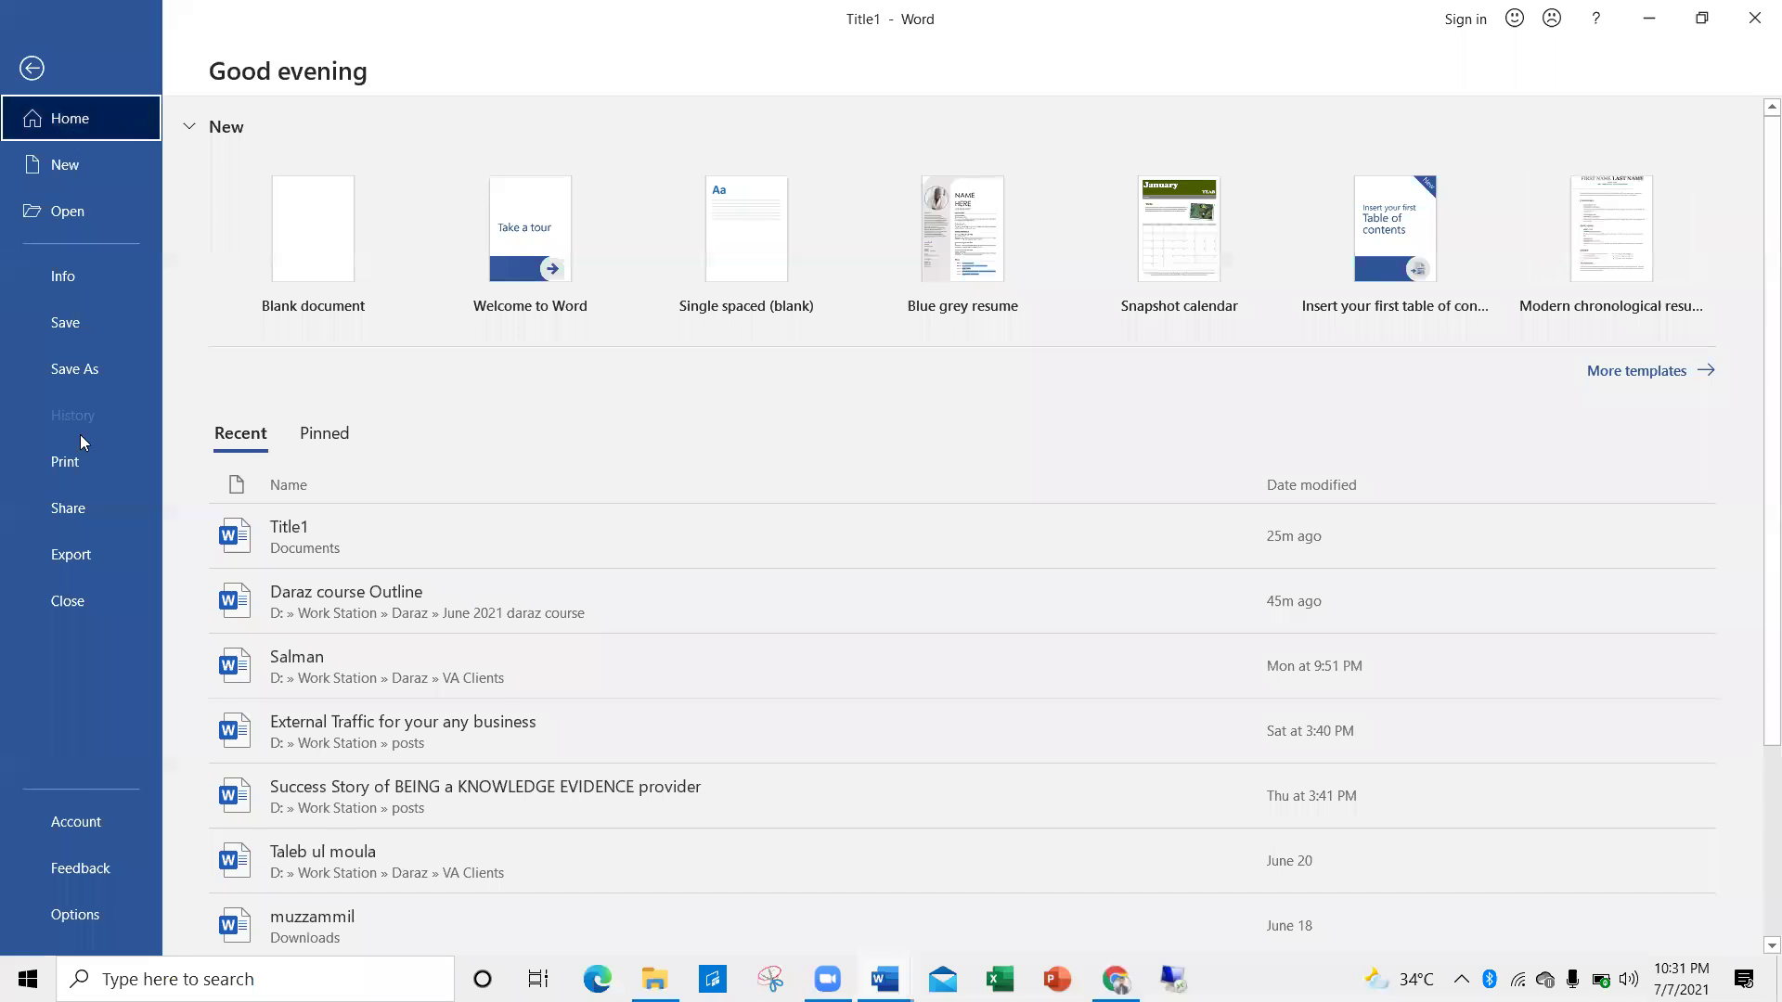
left_click(85, 372)
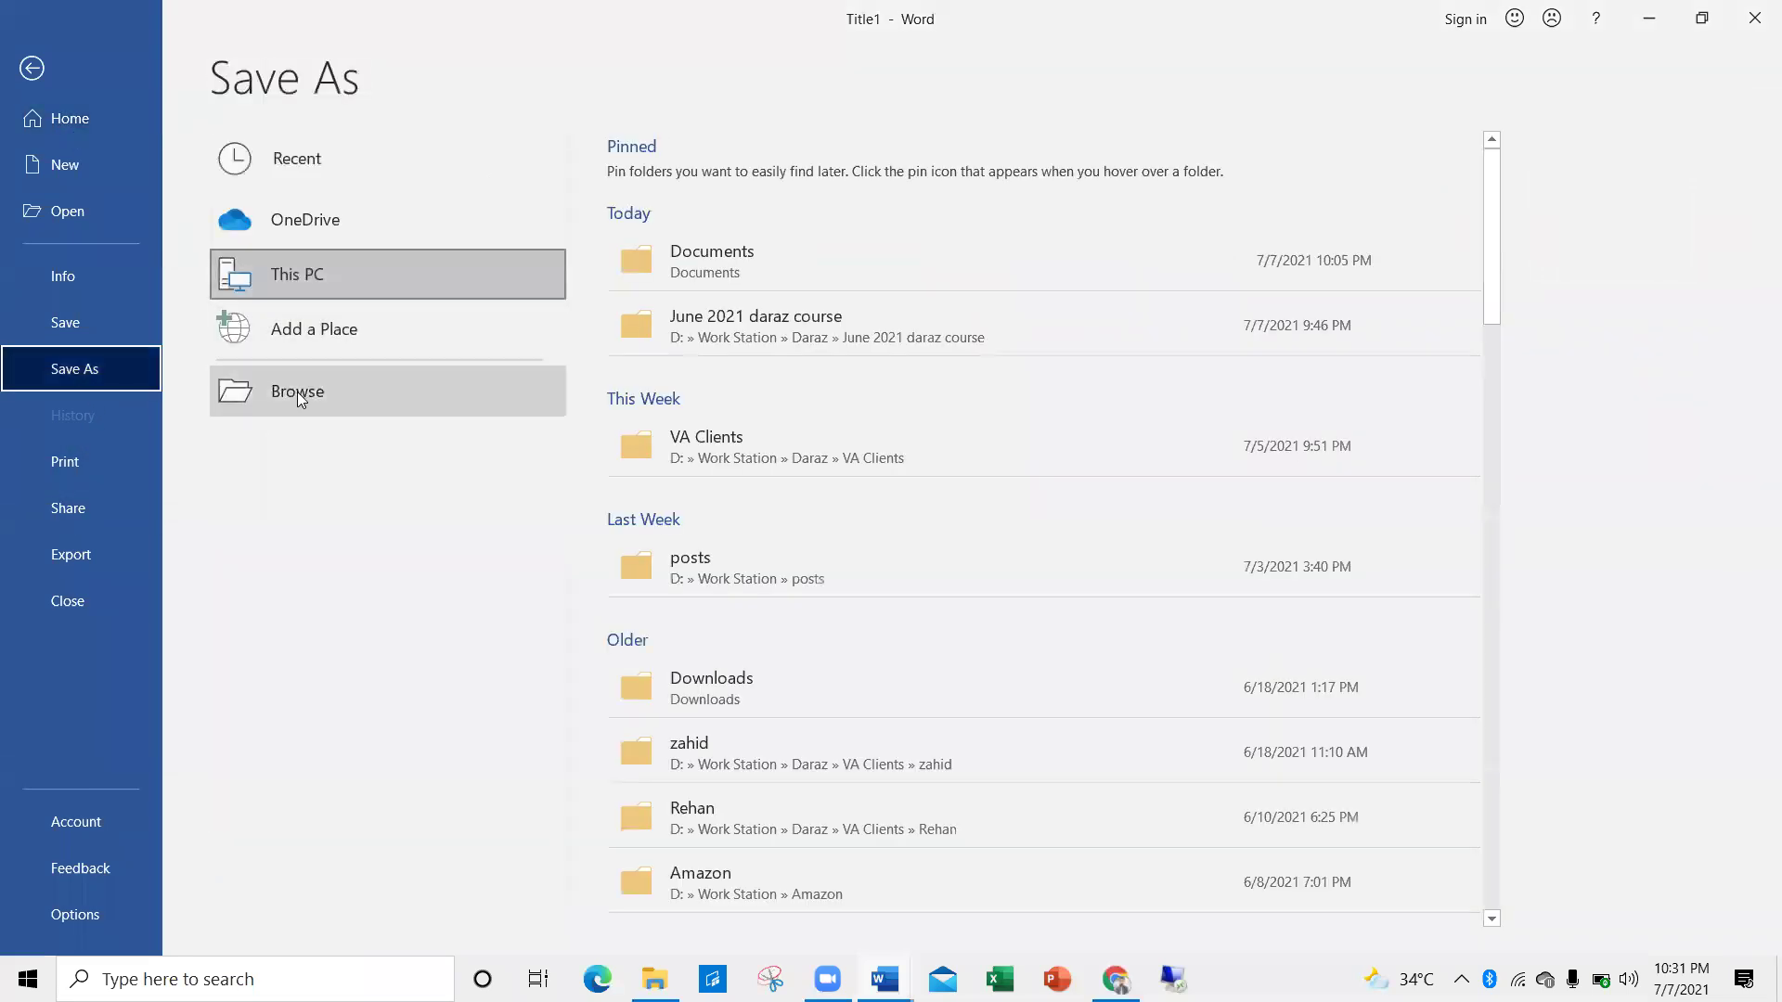
left_click(297, 392)
left_click(315, 414)
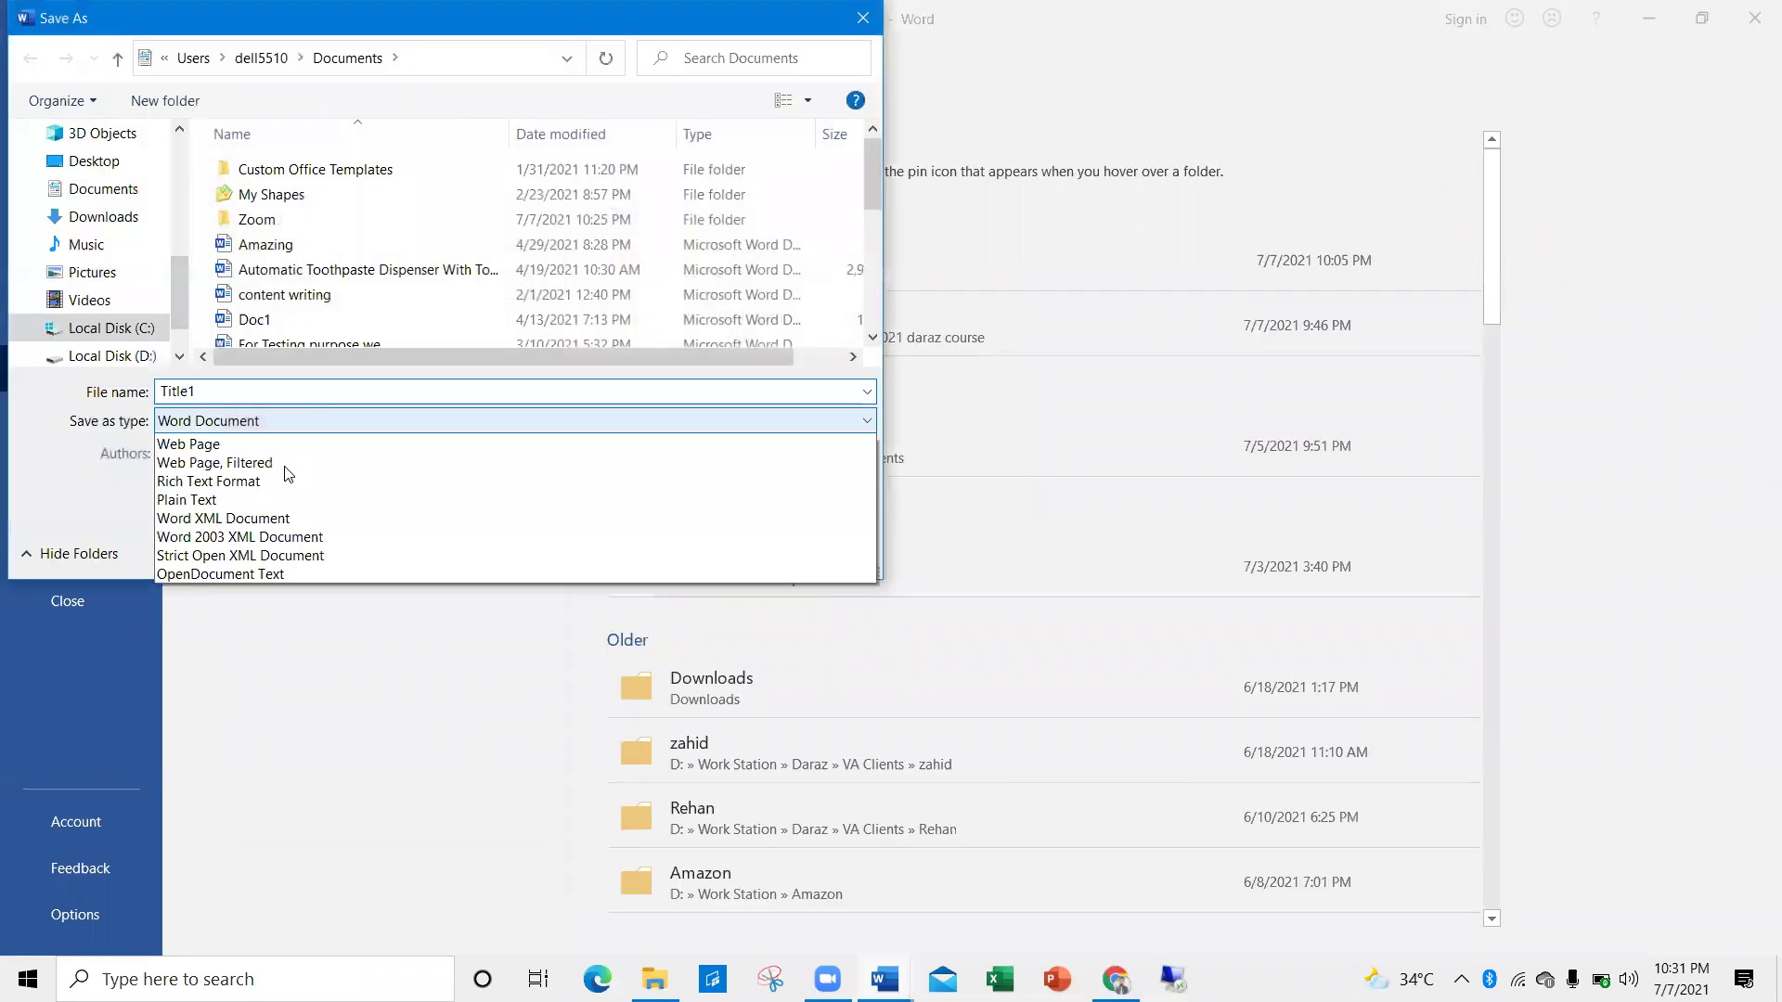
left_click(219, 553)
double_click(223, 390)
type("to ")
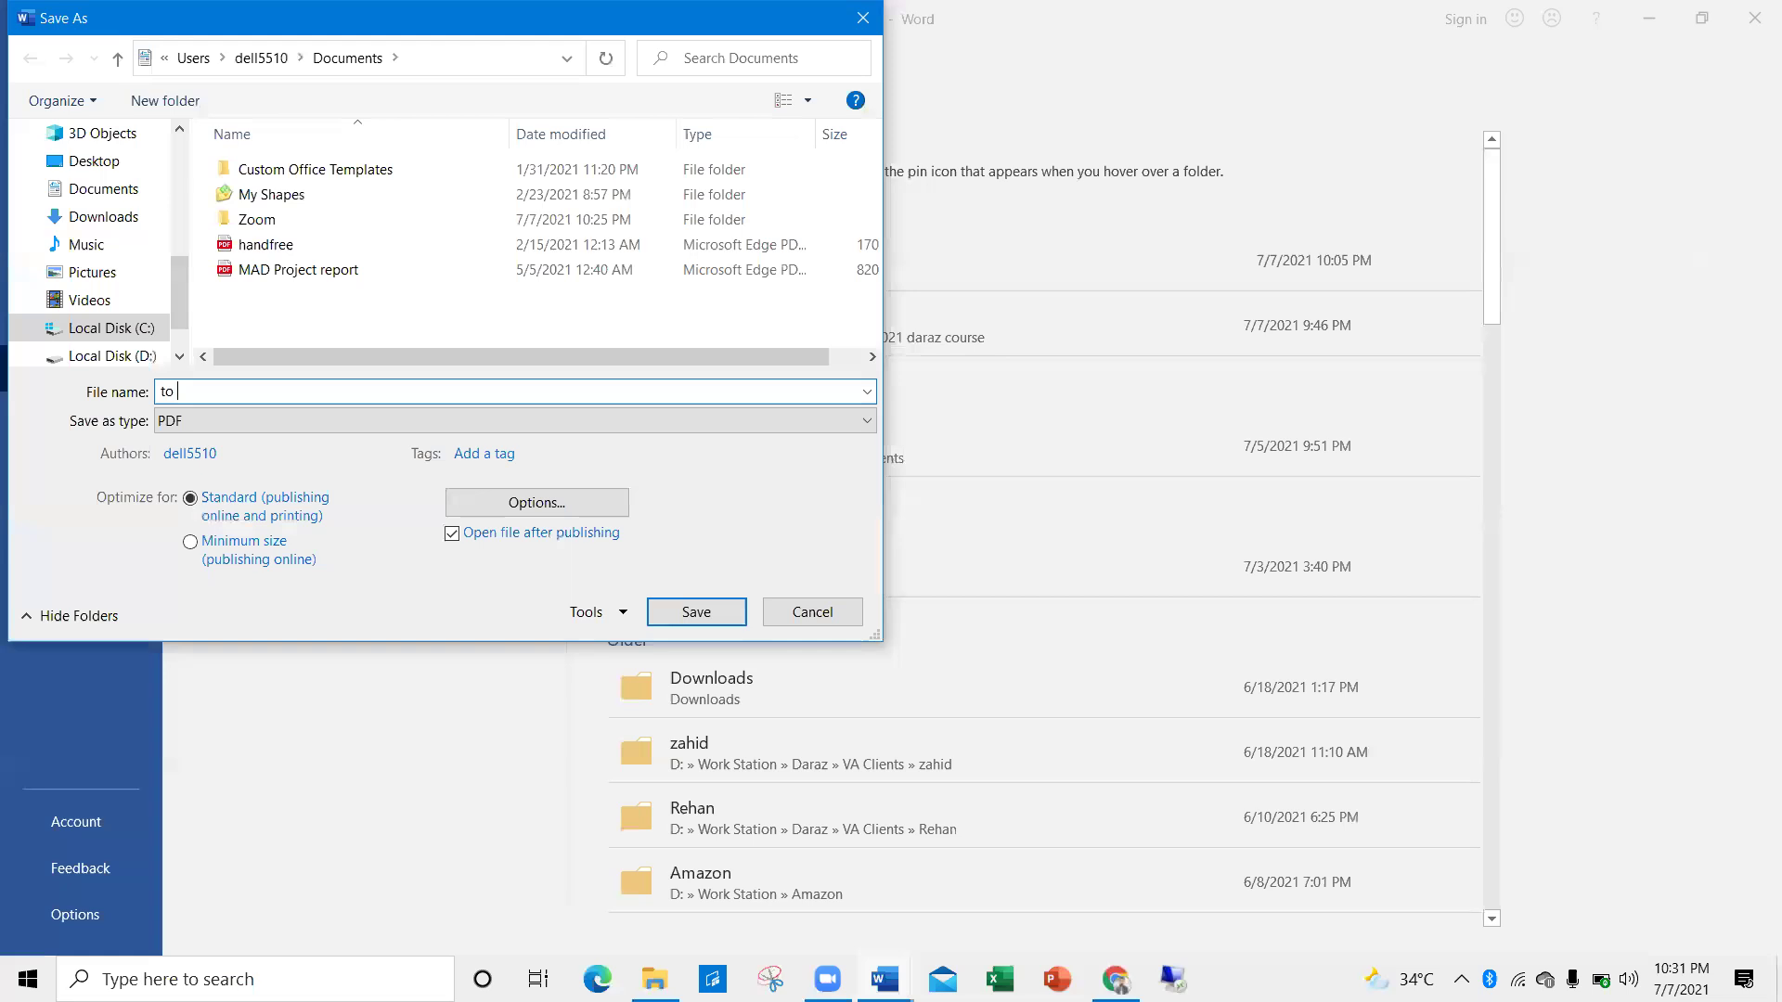
type("ungat")
key("Return")
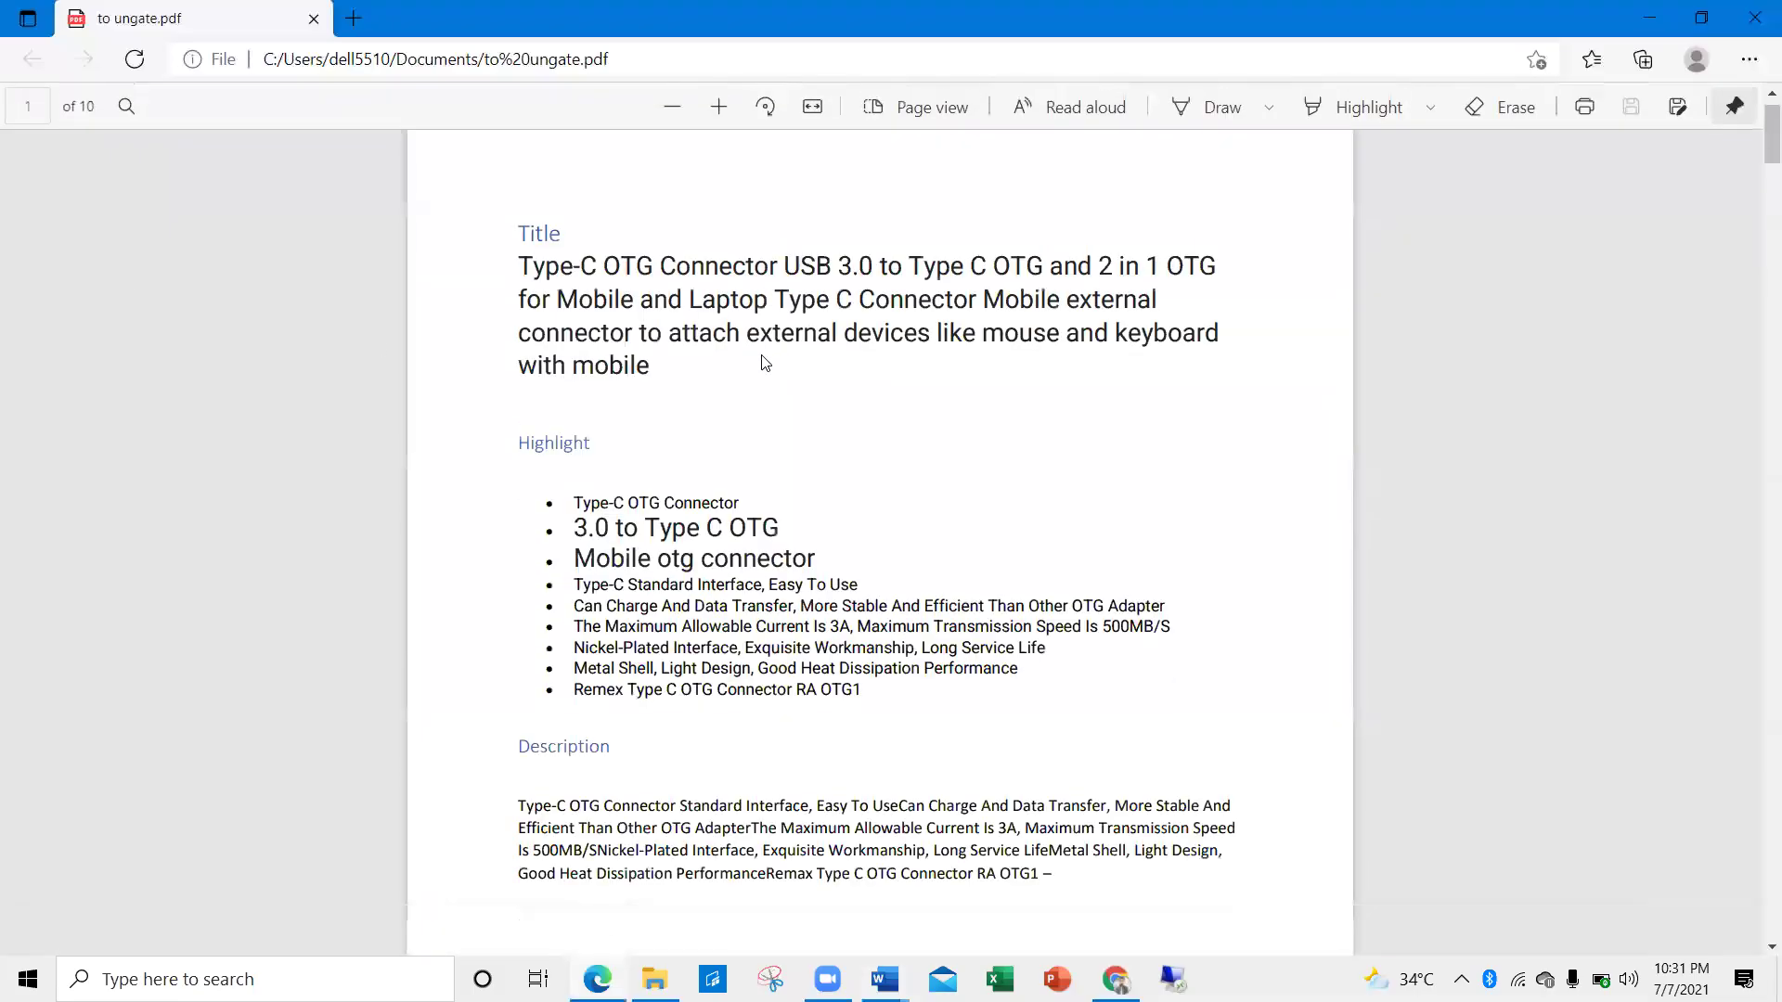
Look through the exported PDF from the product title and highlights to the cash bill and authorization letter on its last pages
scroll(591, 347, "up", 1)
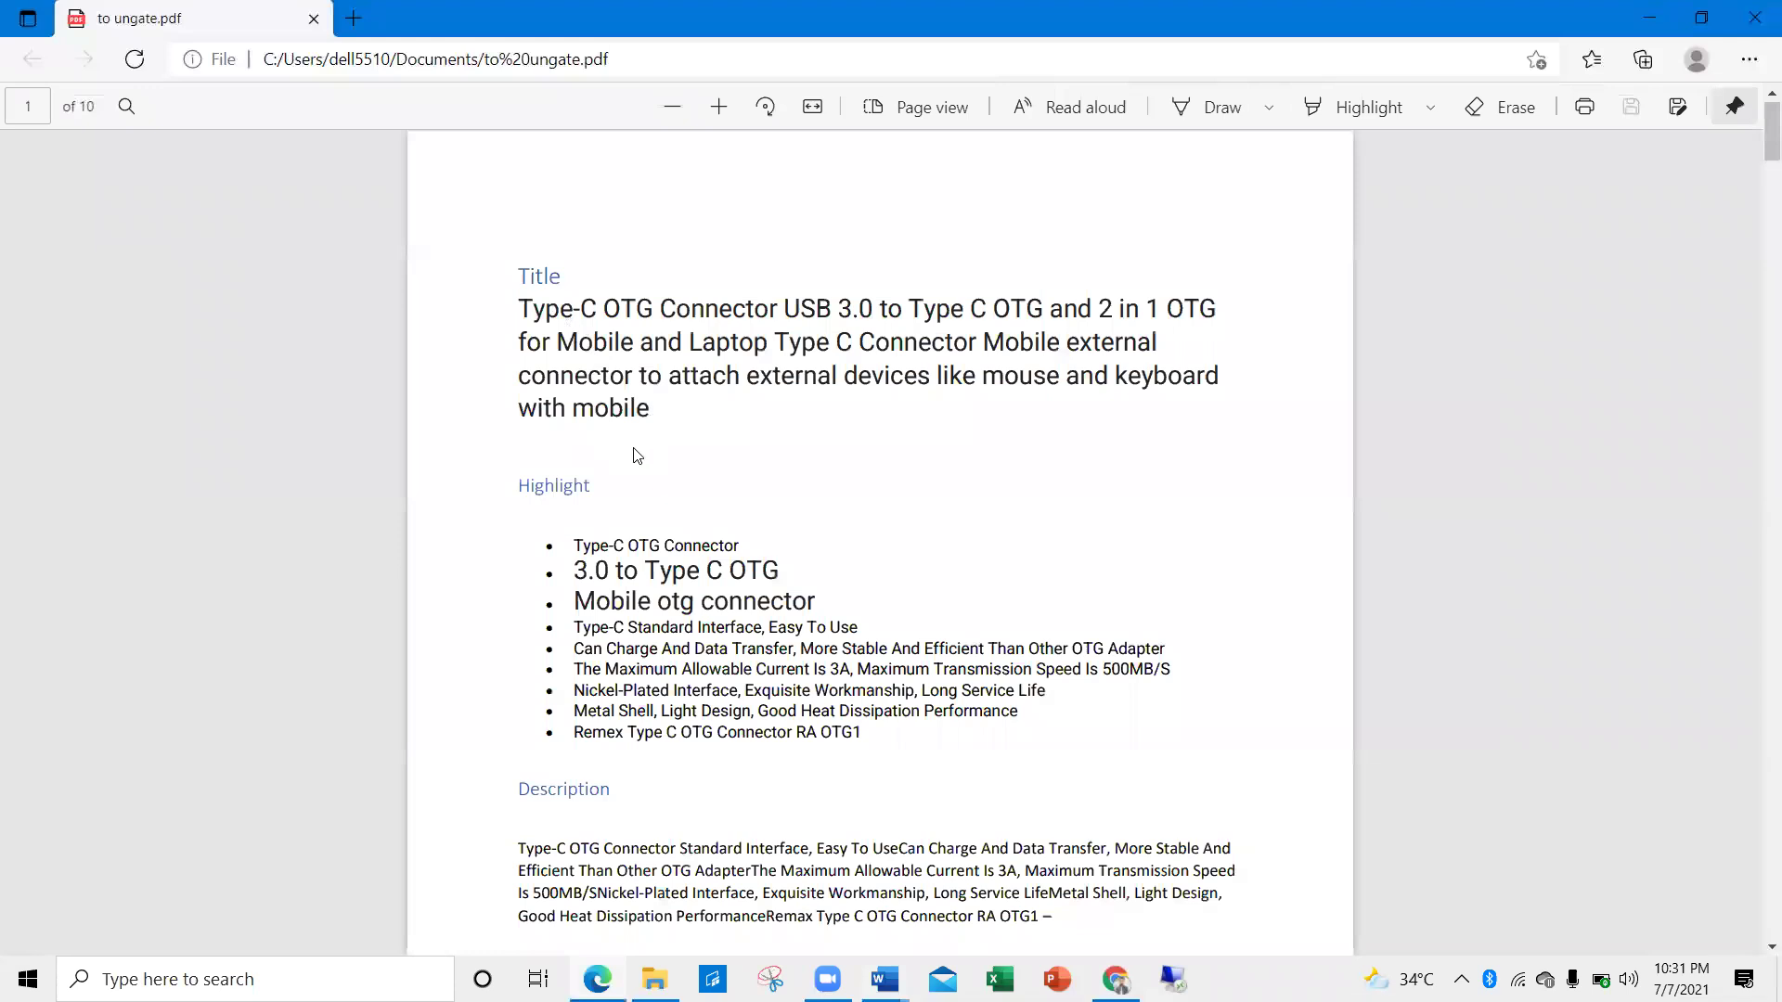
scroll(638, 455, "down", 20)
scroll(758, 433, "down", 12)
scroll(758, 435, "down", 12)
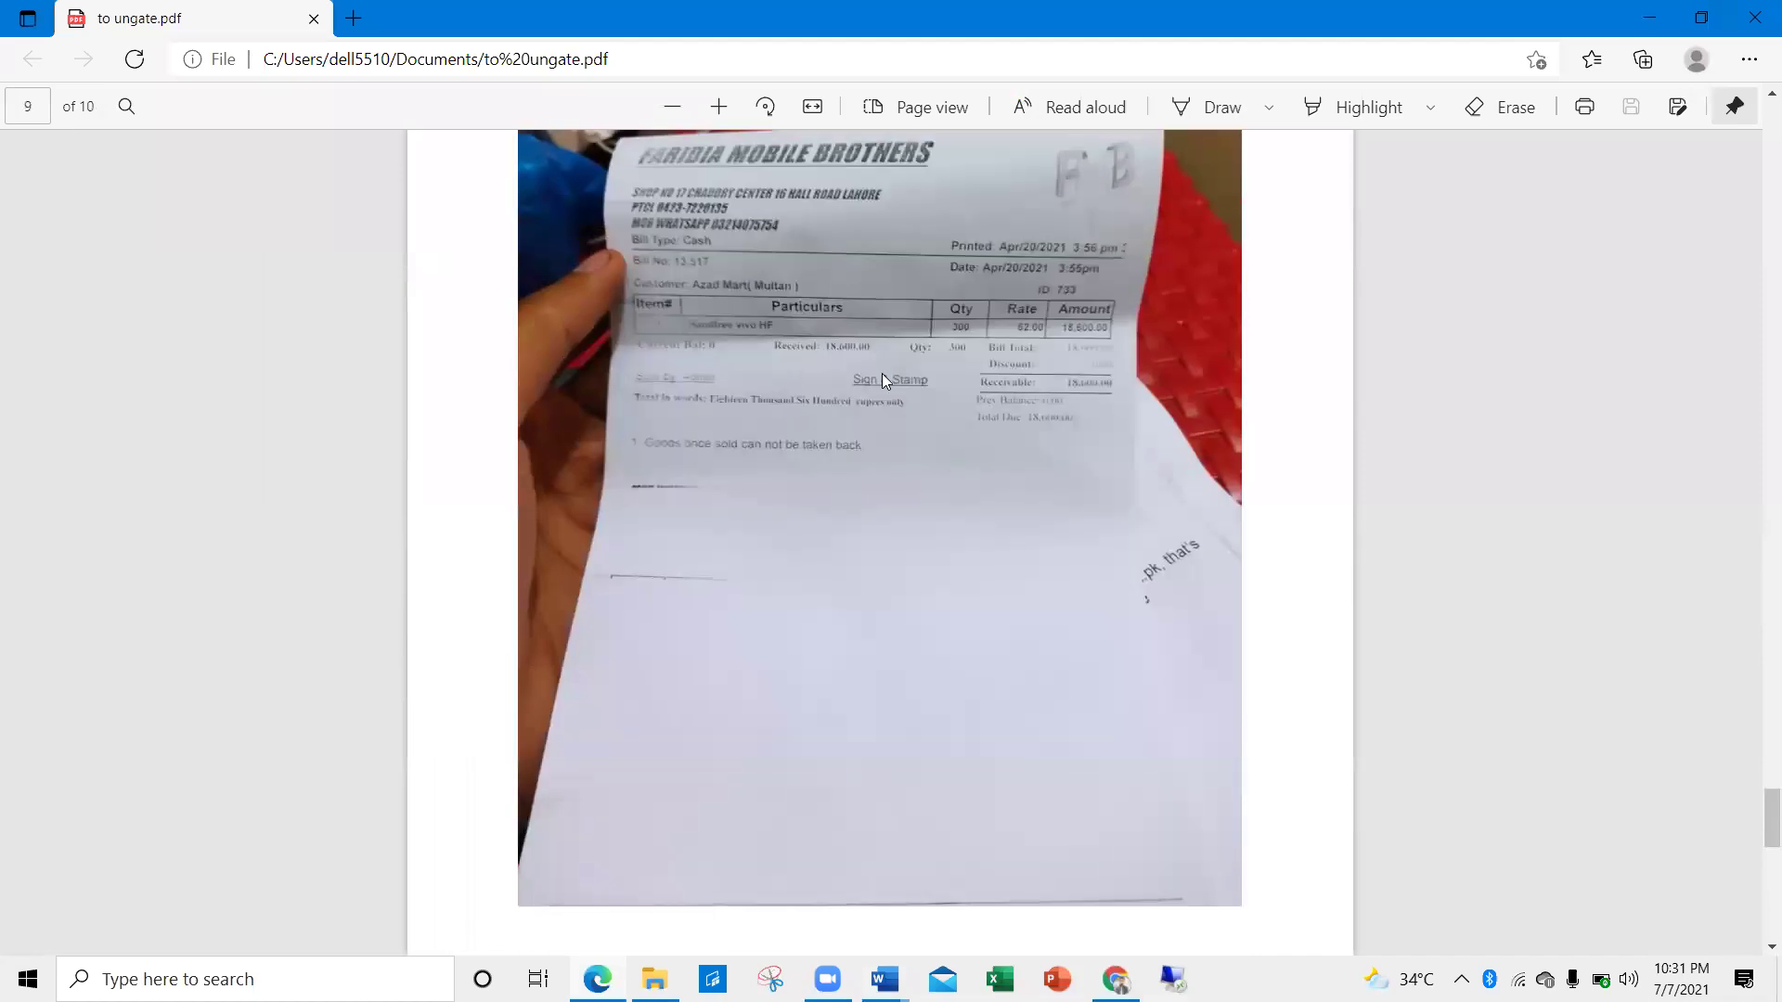
scroll(798, 369, "down", 8)
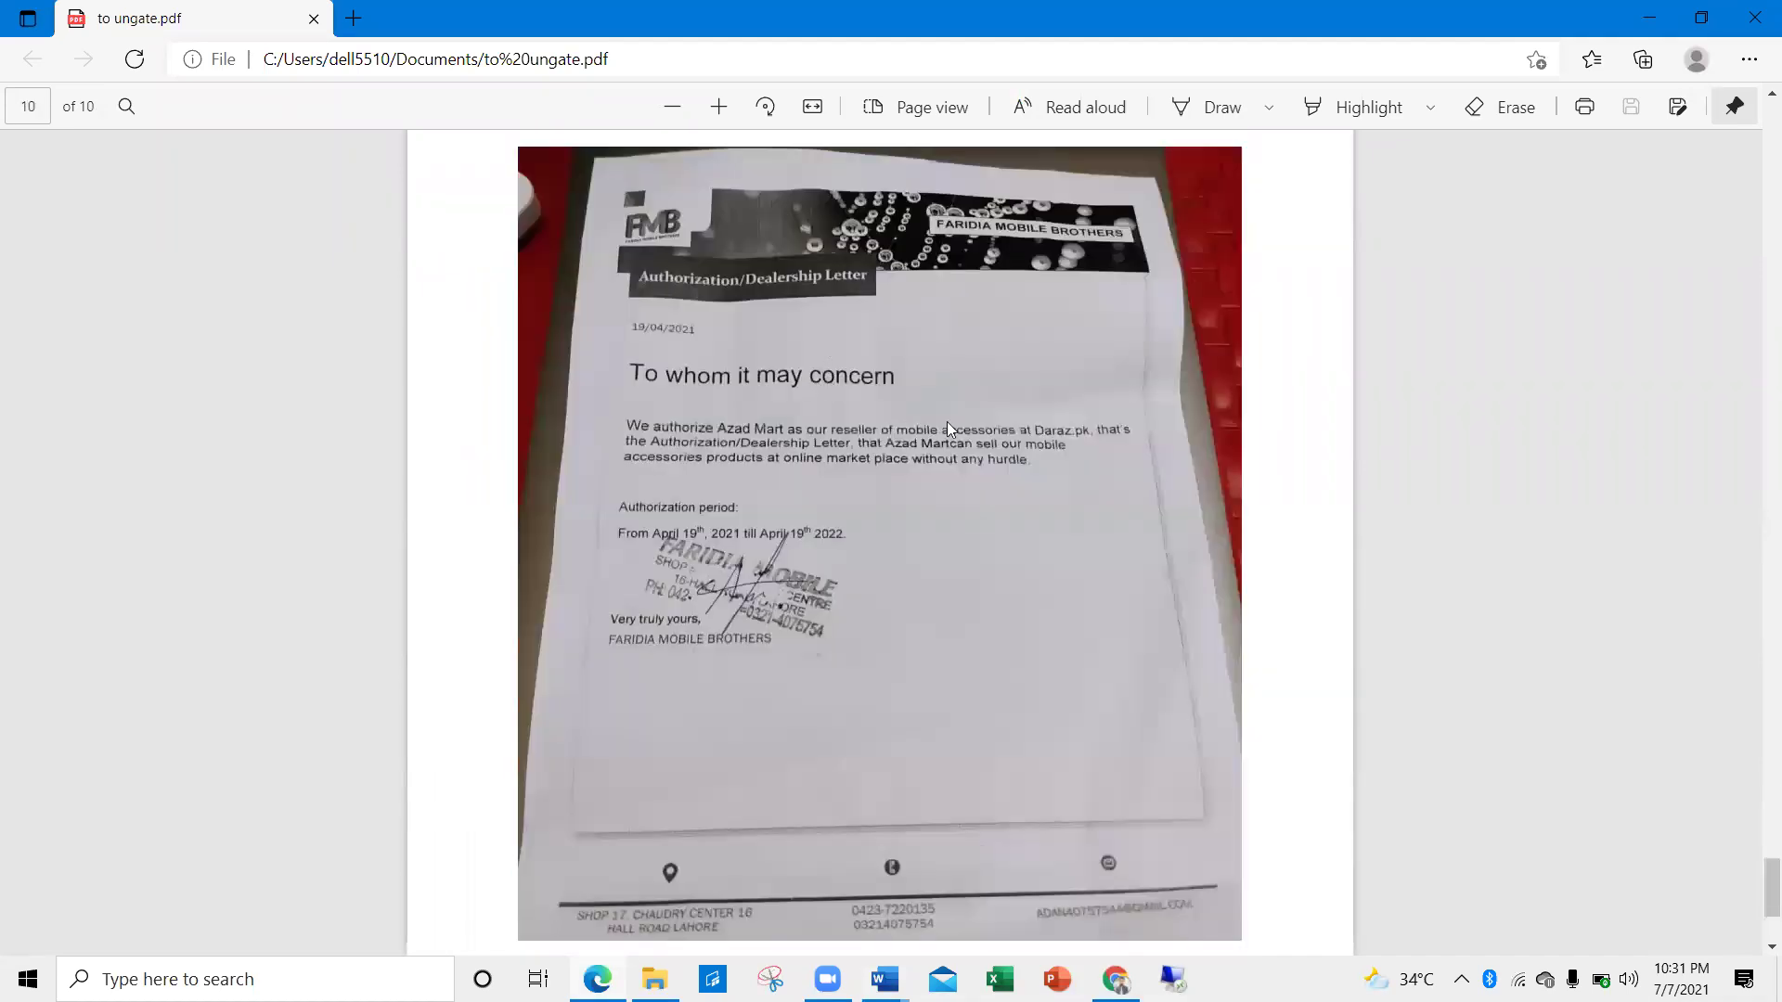
scroll(743, 371, "up", 1)
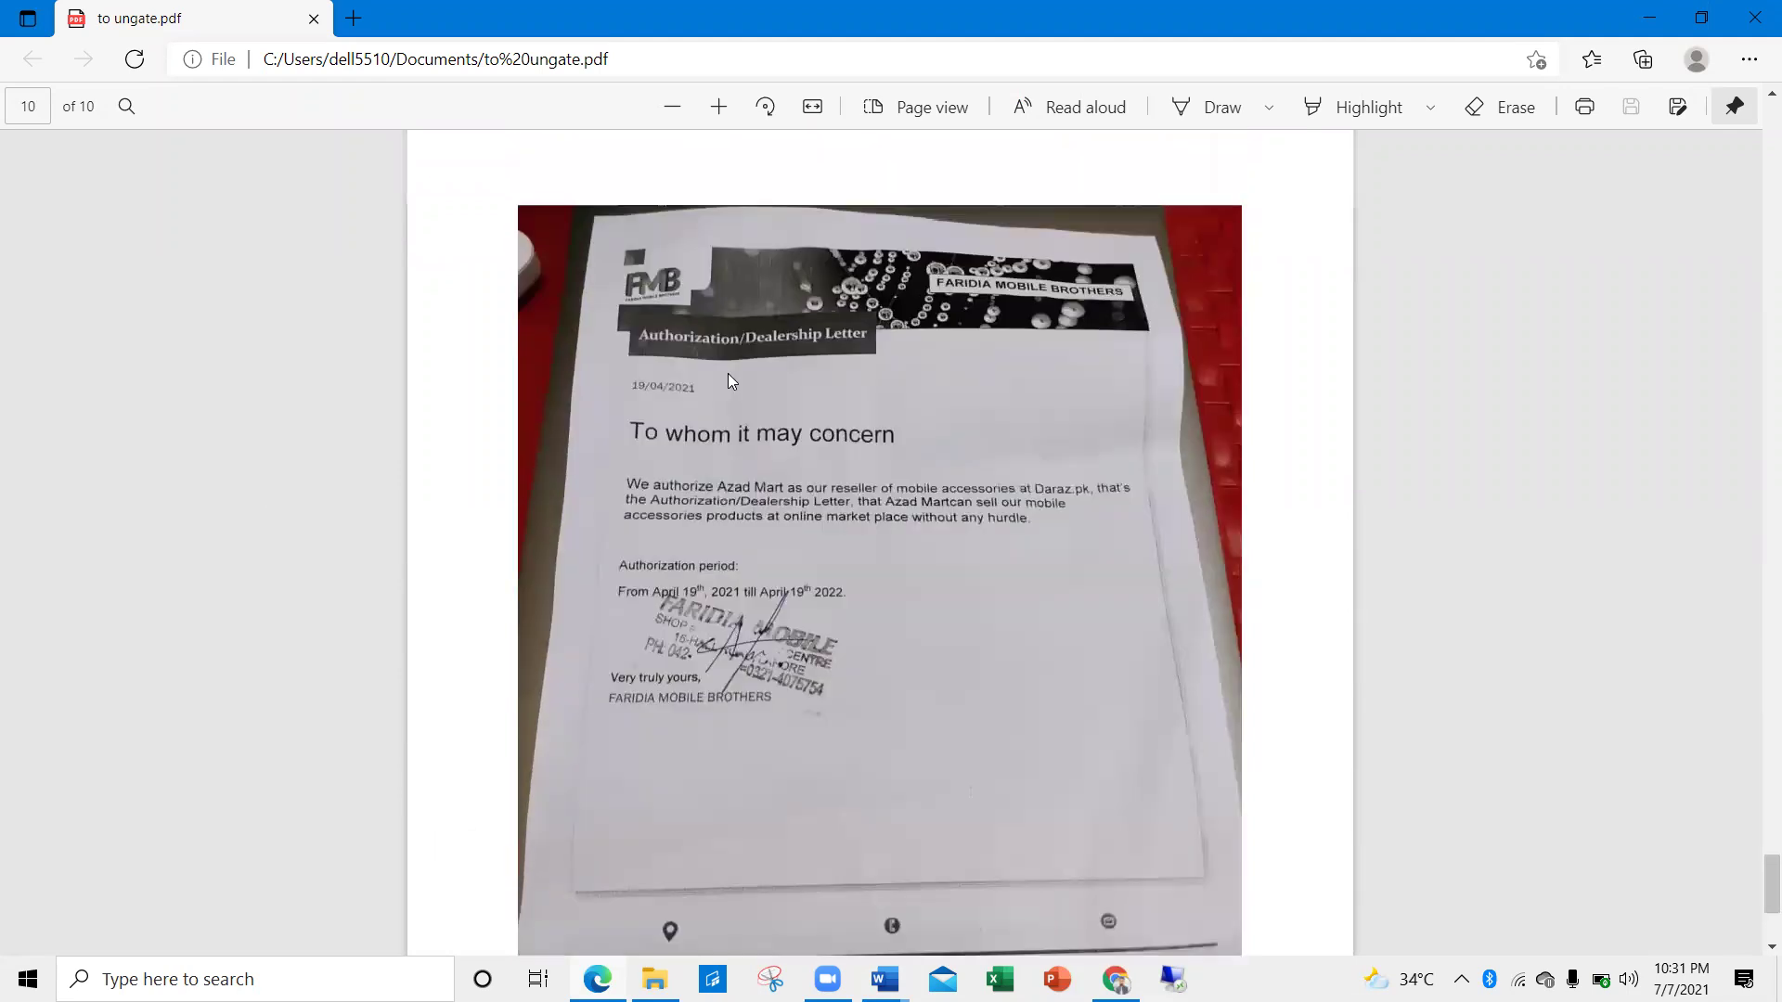
scroll(728, 373, "up", 5)
scroll(718, 390, "down", 4)
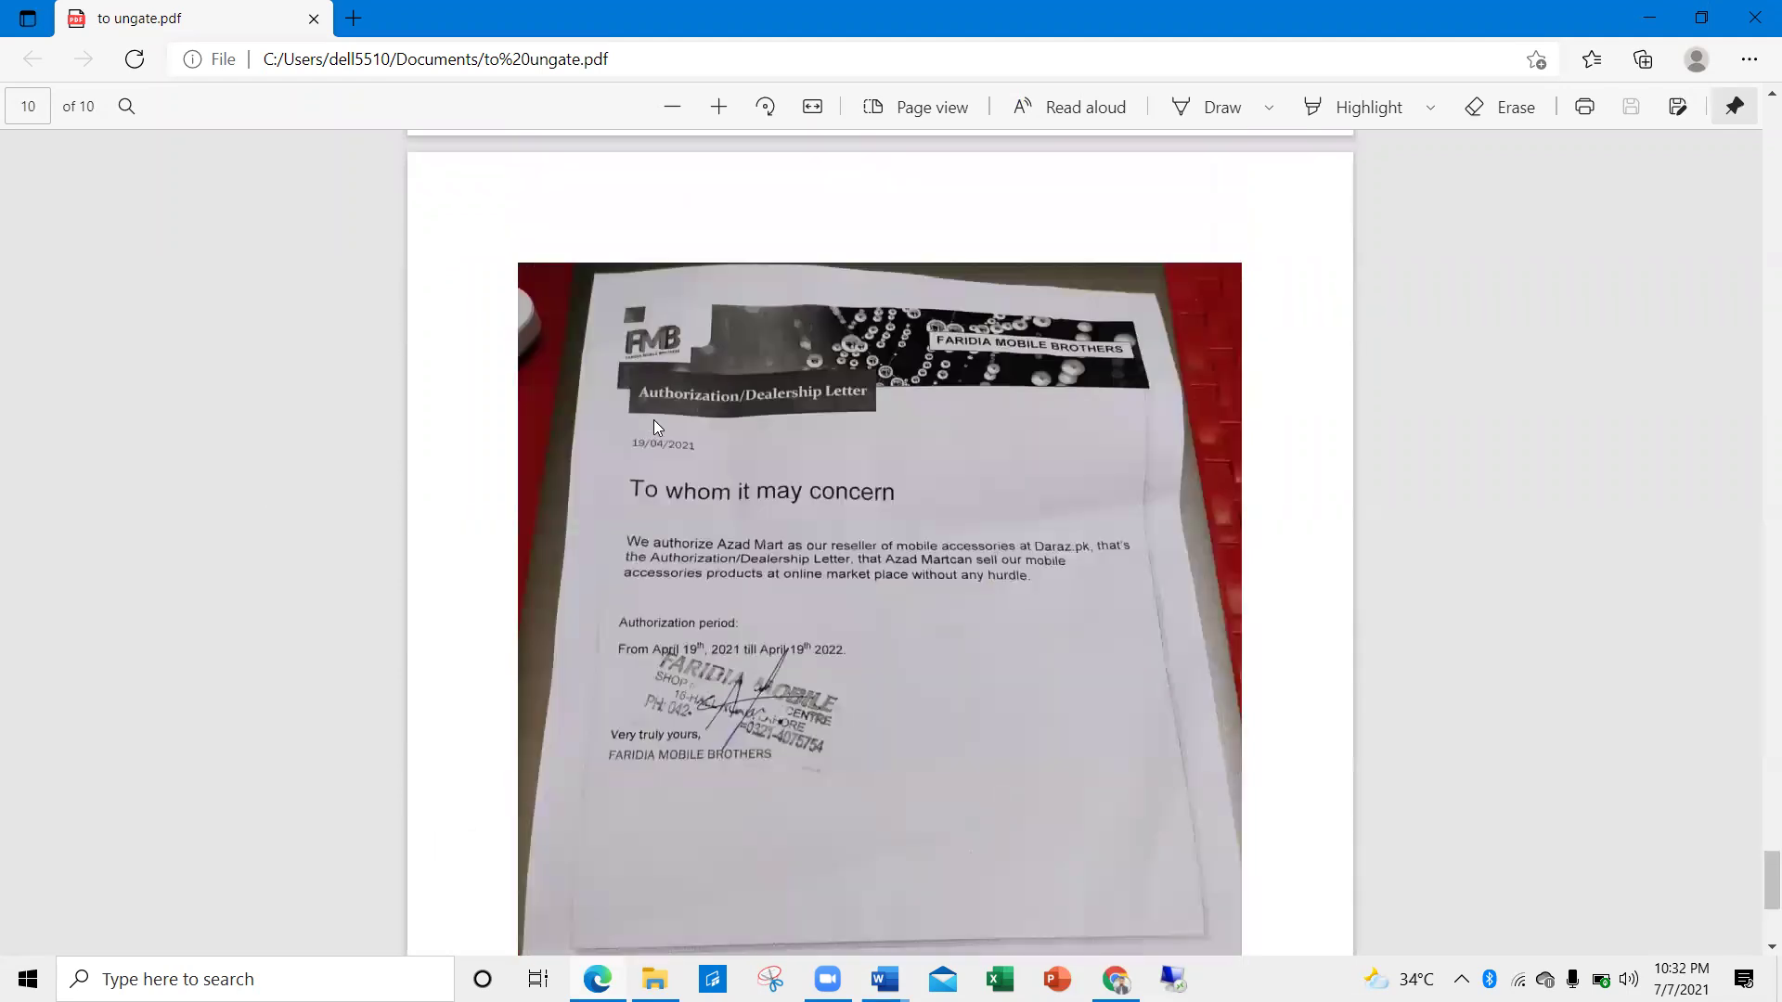
scroll(653, 423, "up", 10)
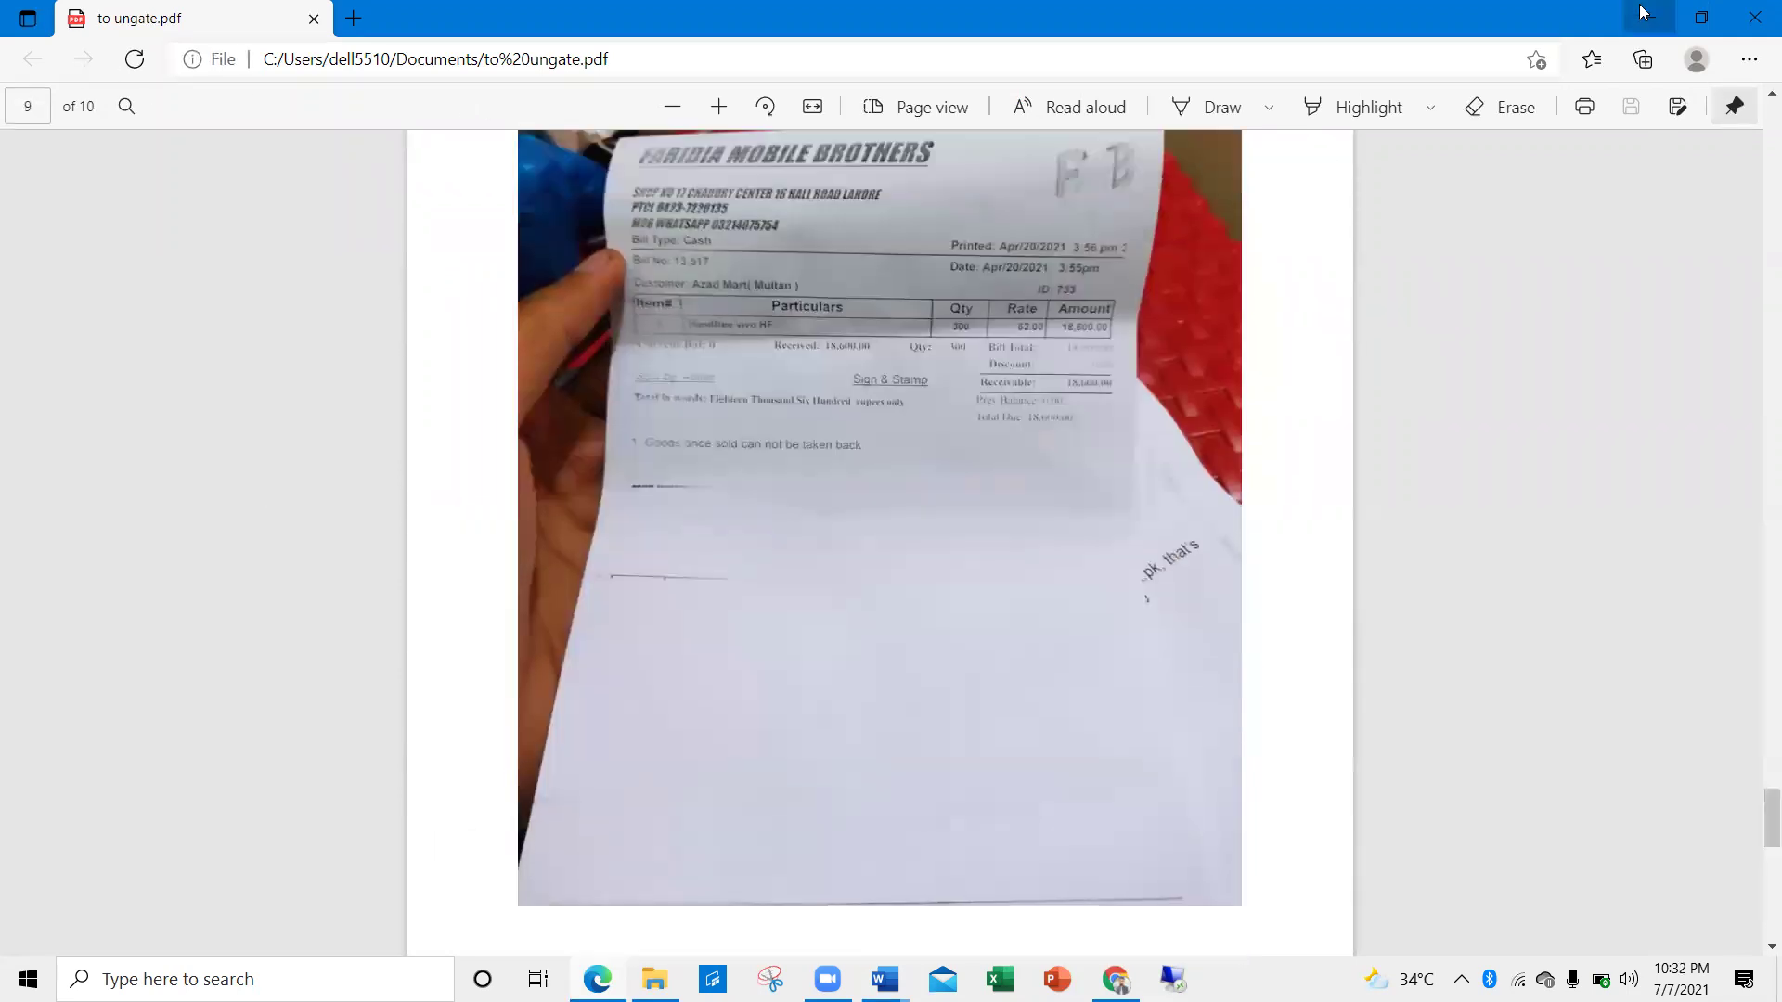
Leave the exported PDF, switch to the Seller Center add-product page in Chrome and dismiss the campaign pop-up
left_click(1641, 13)
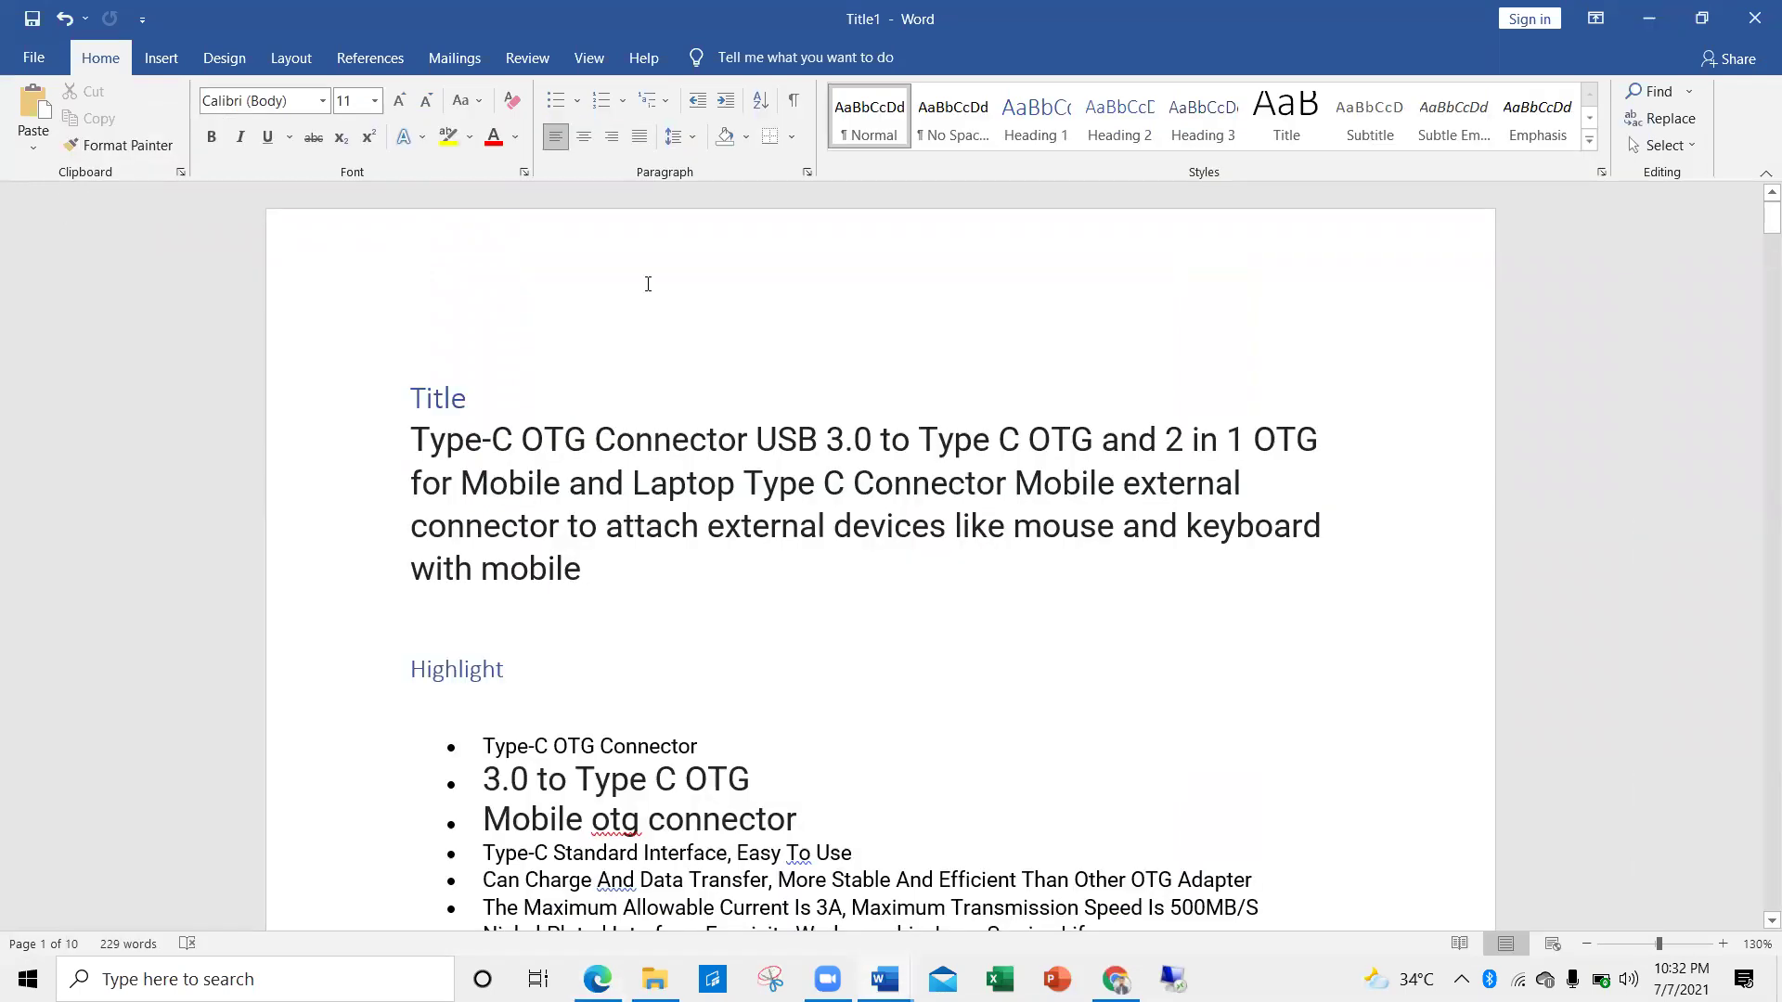
key("alt+Tab")
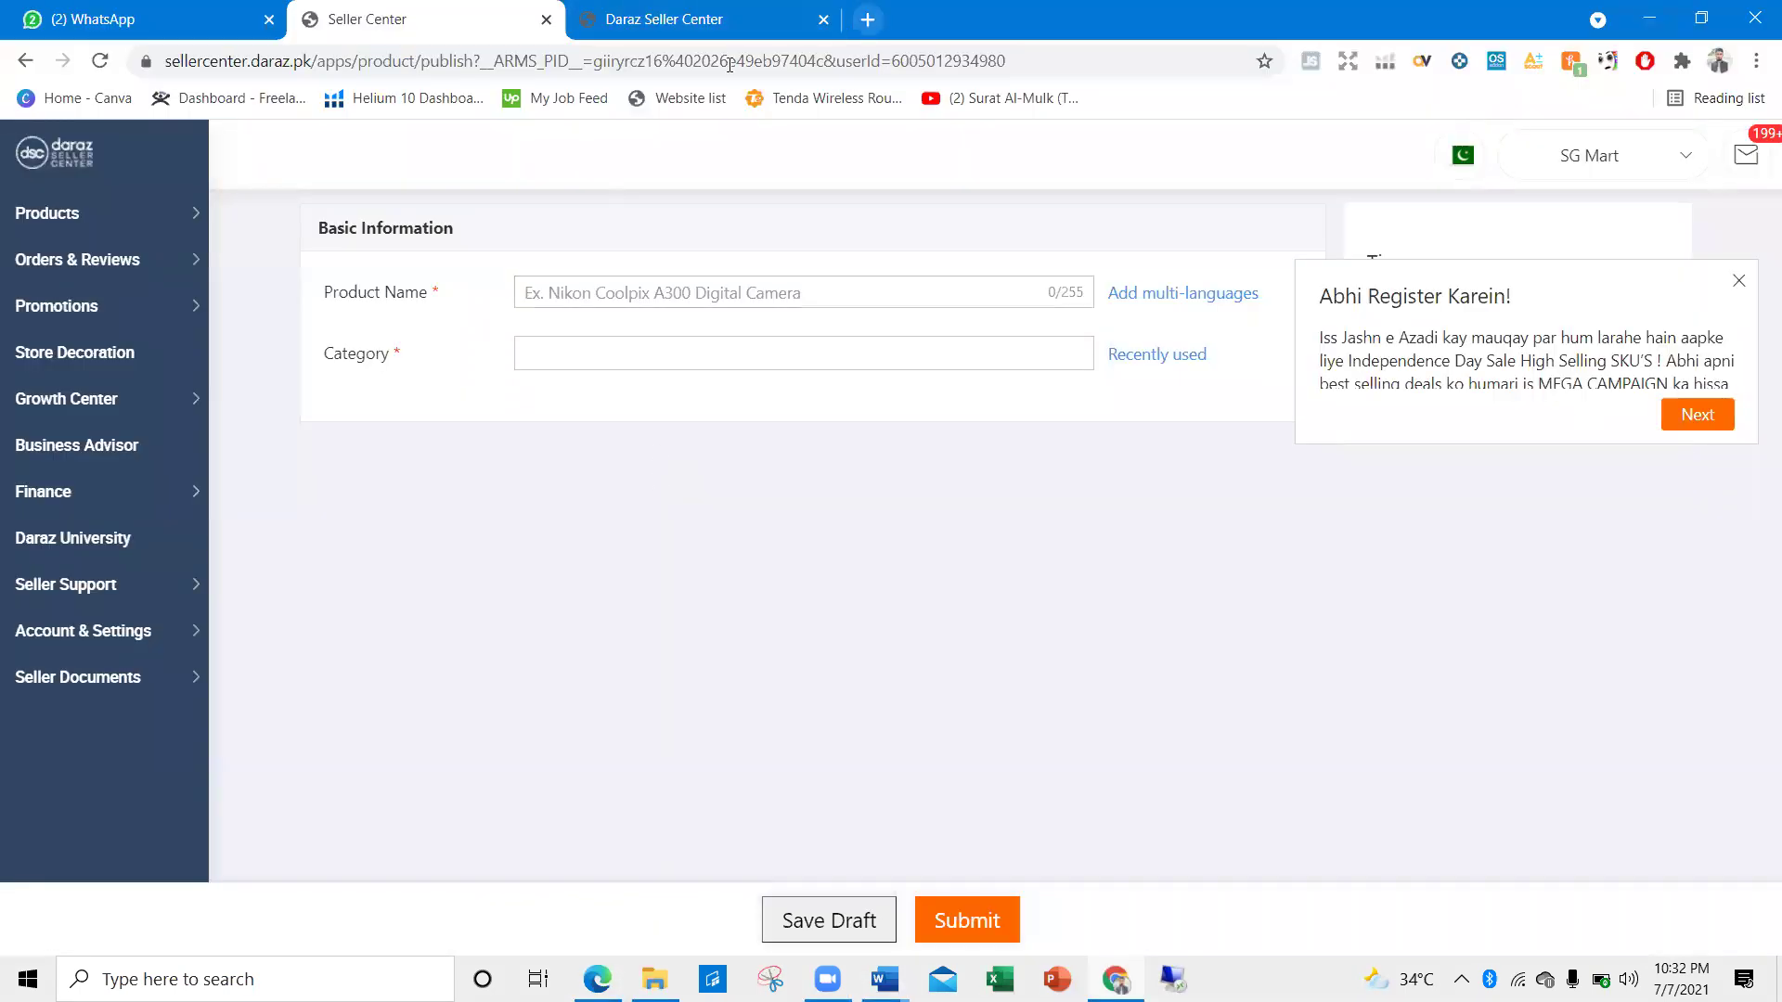
left_click(1738, 283)
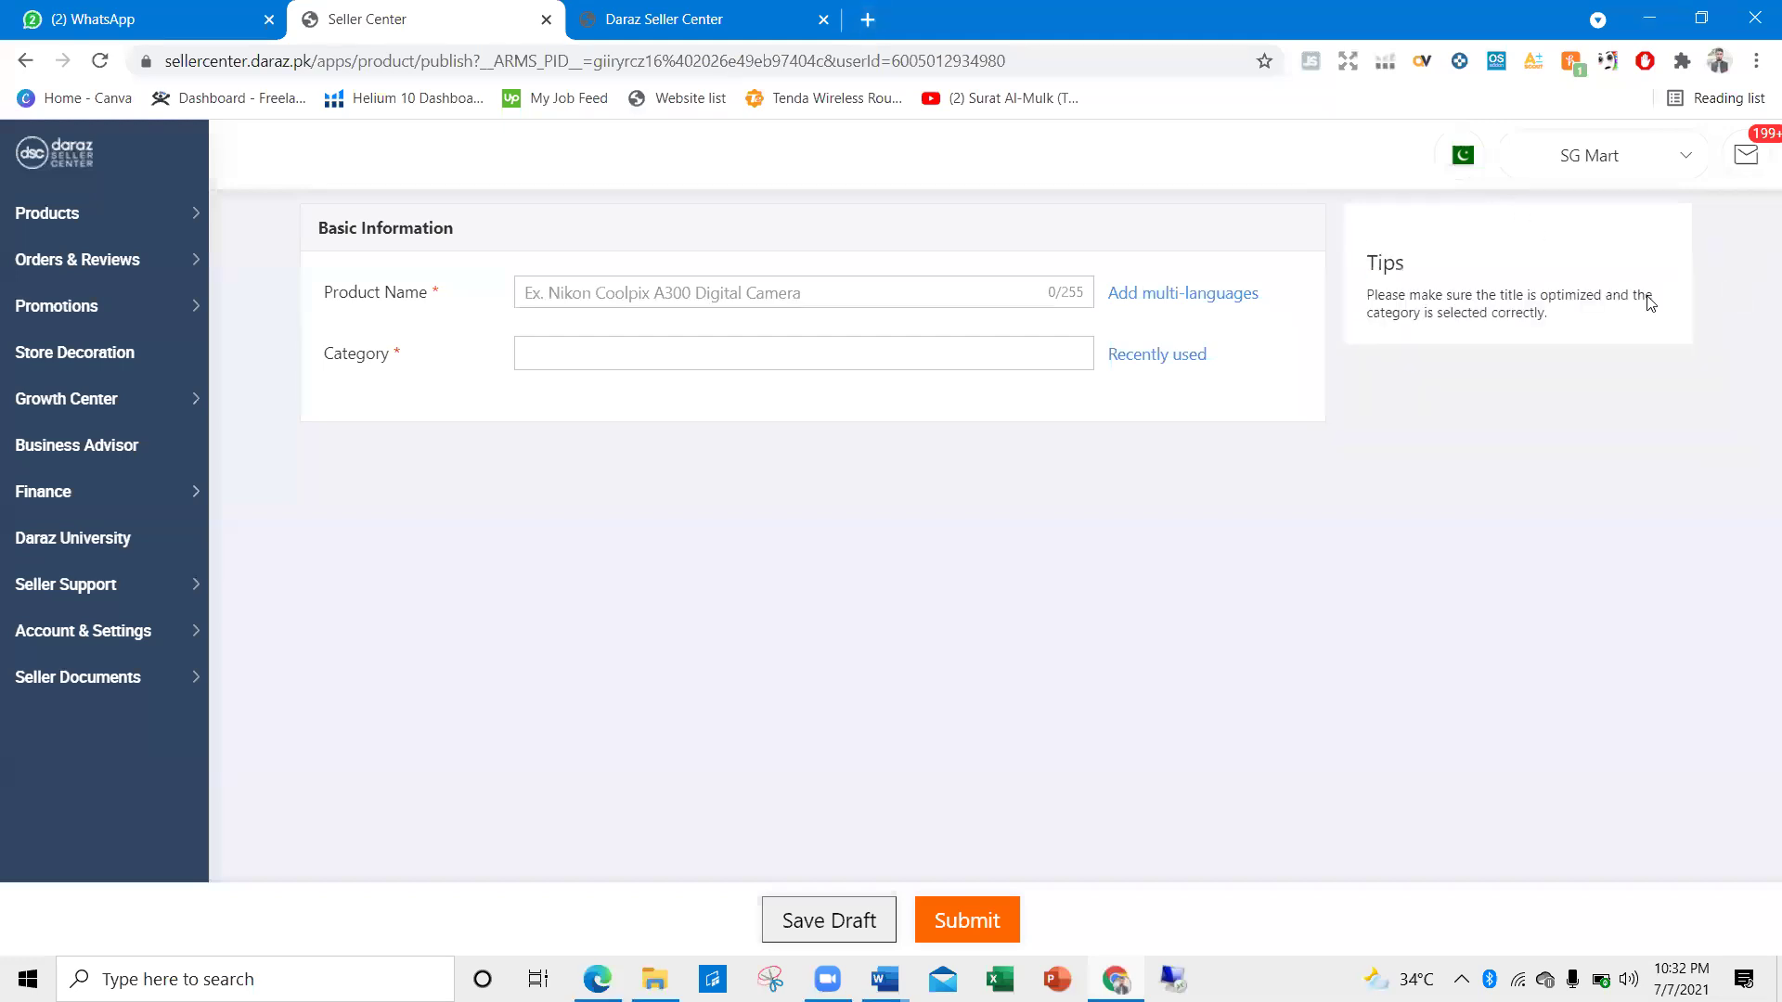
left_click(904, 287)
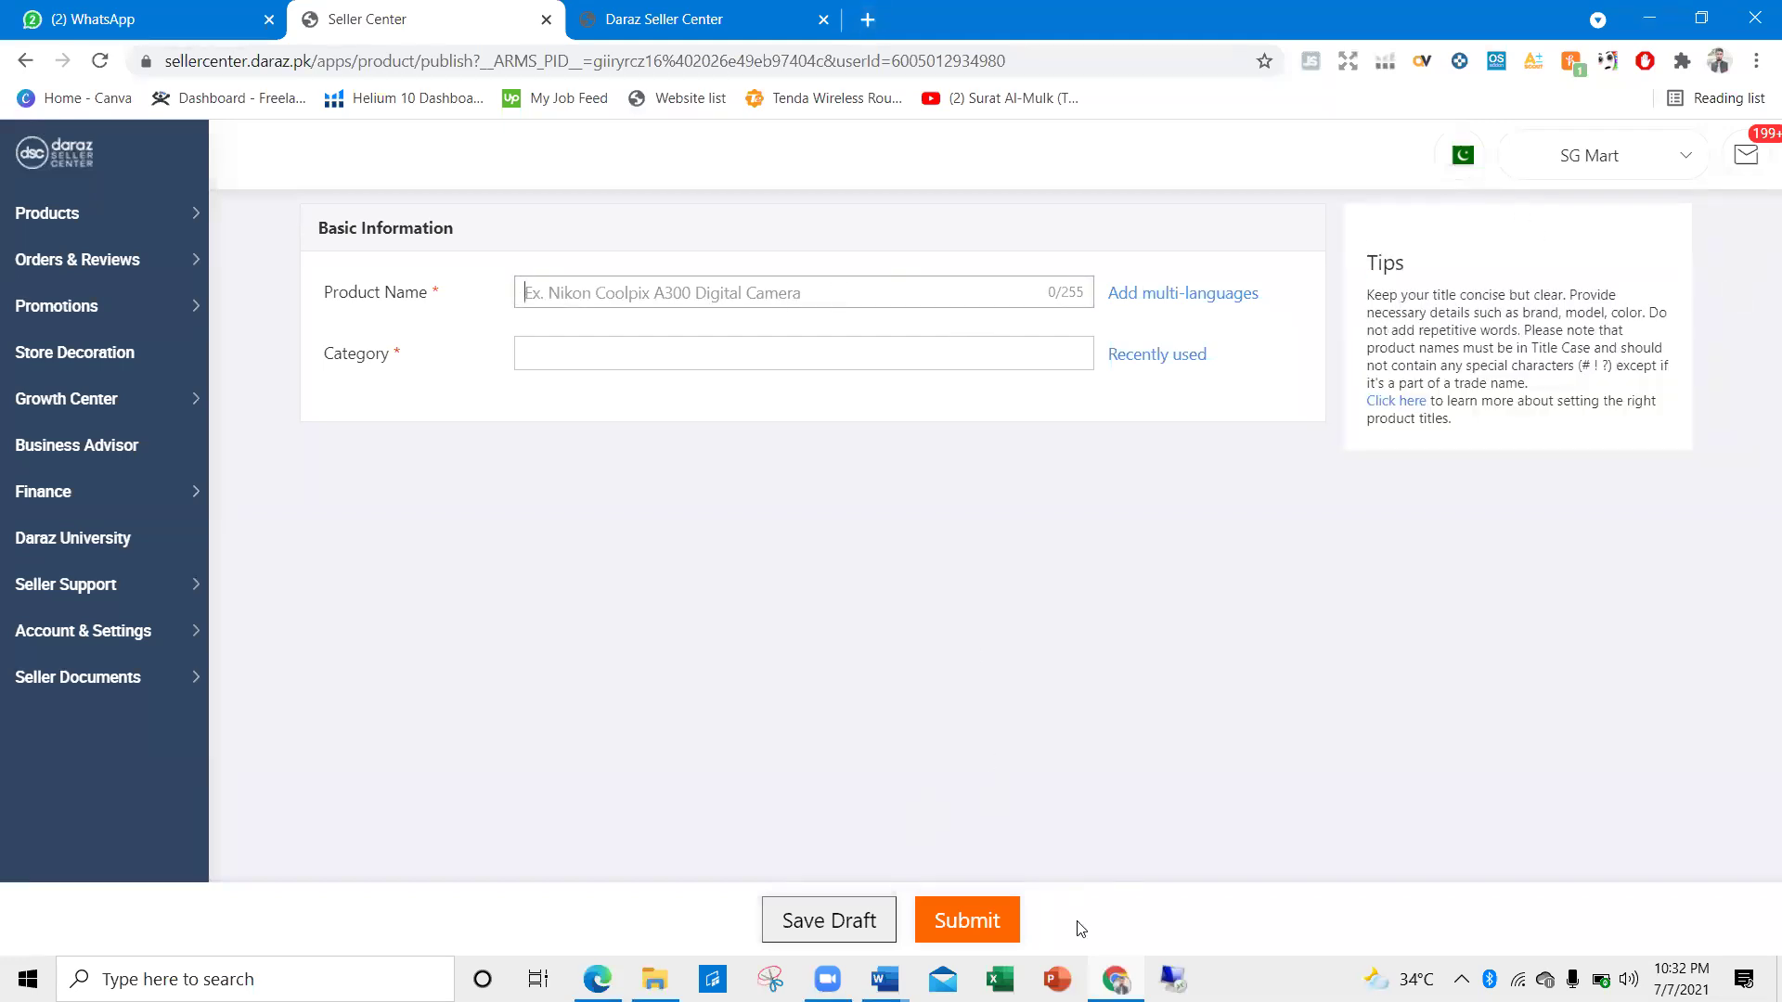
left_click(729, 574)
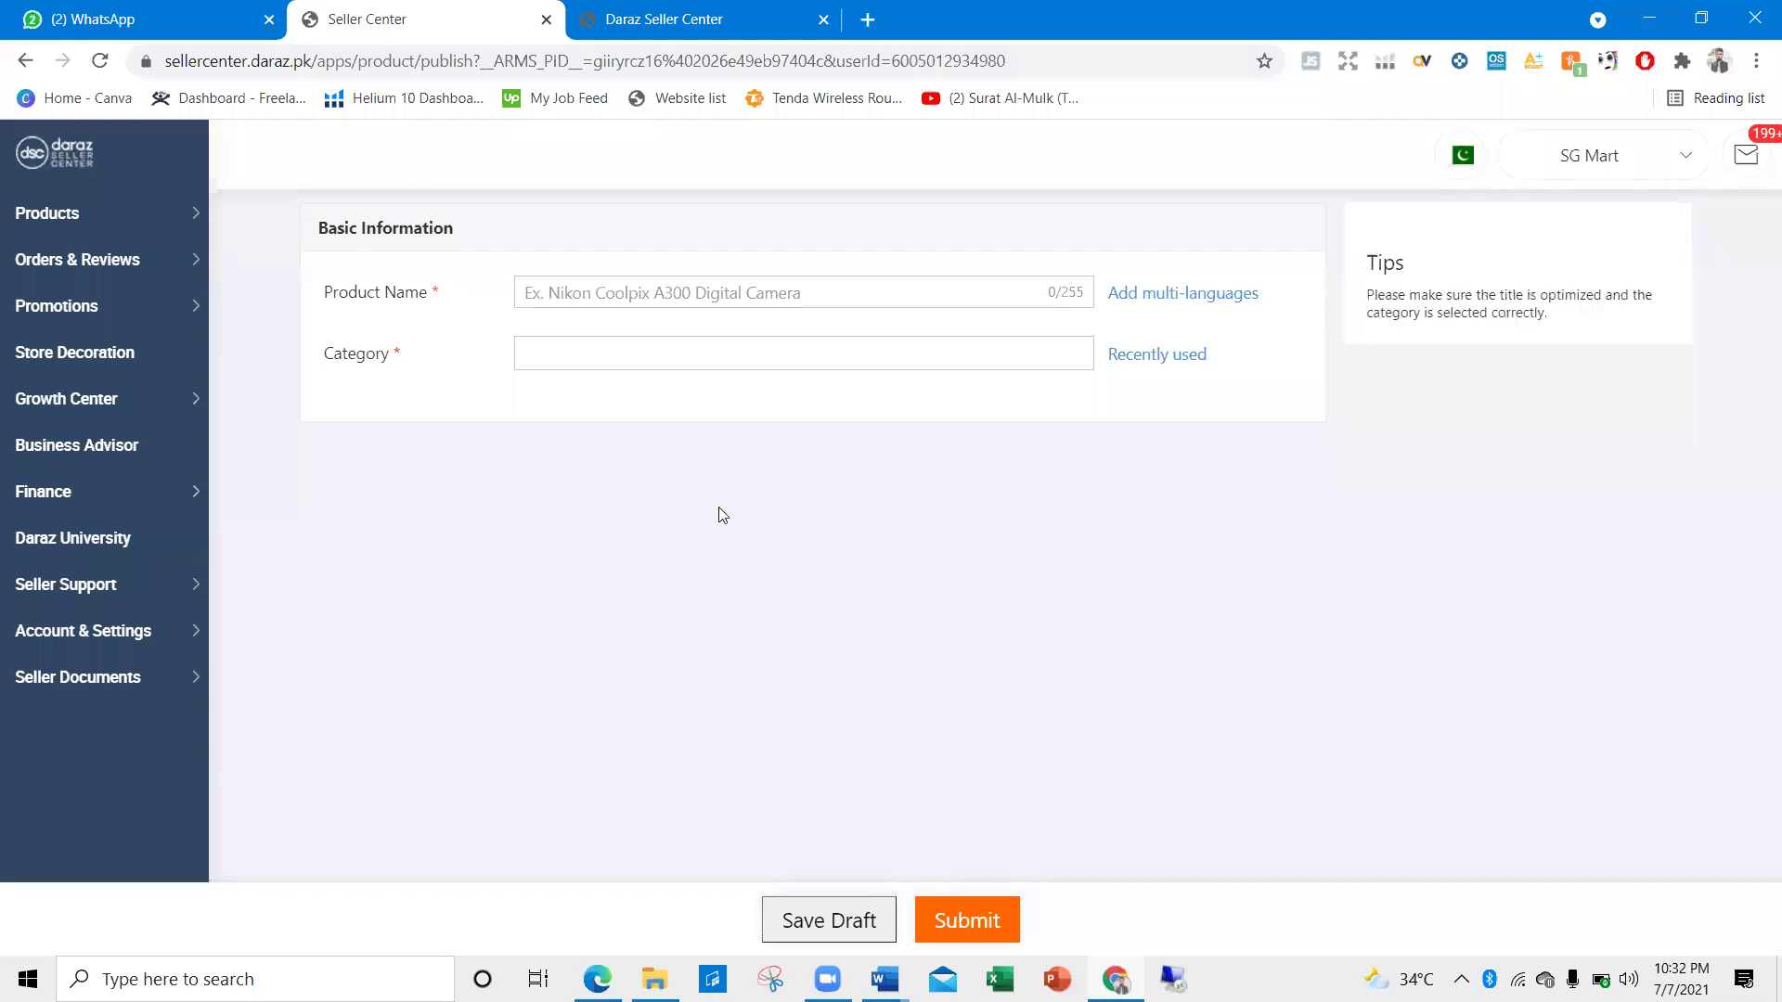
Open daraz.pk in a new browser tab and search the store for "otg"
left_click(871, 20)
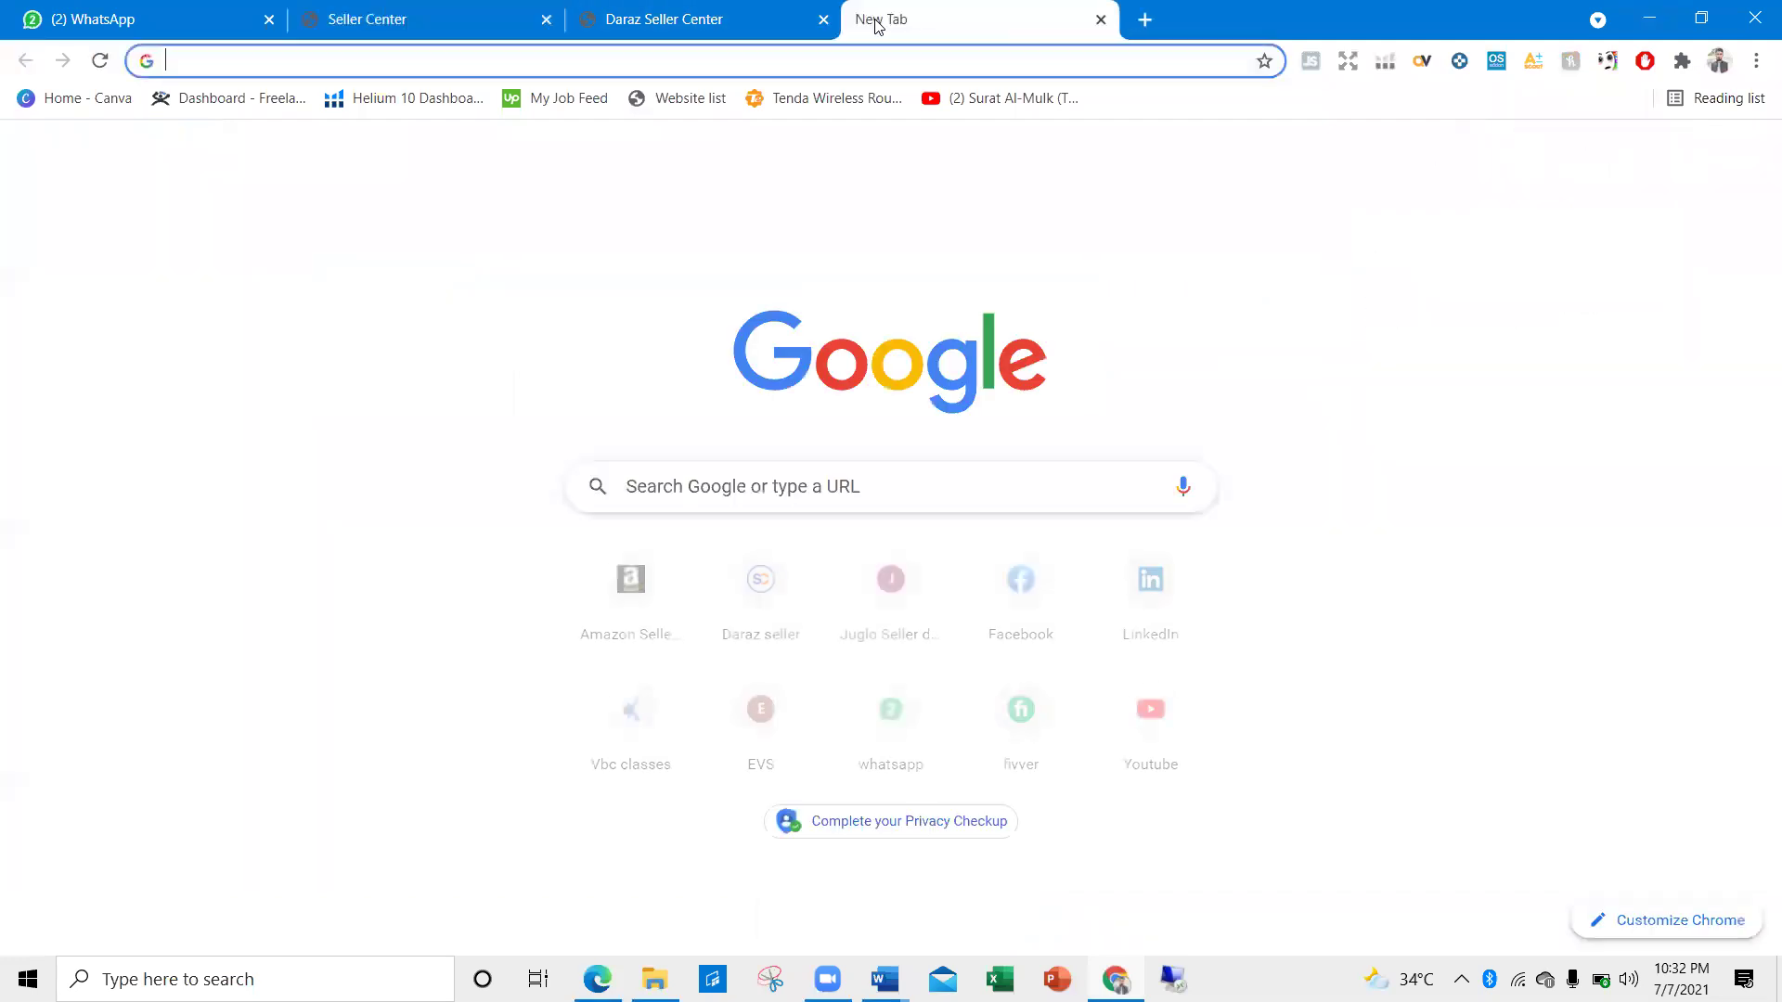
type("daraz.pk")
key("Return")
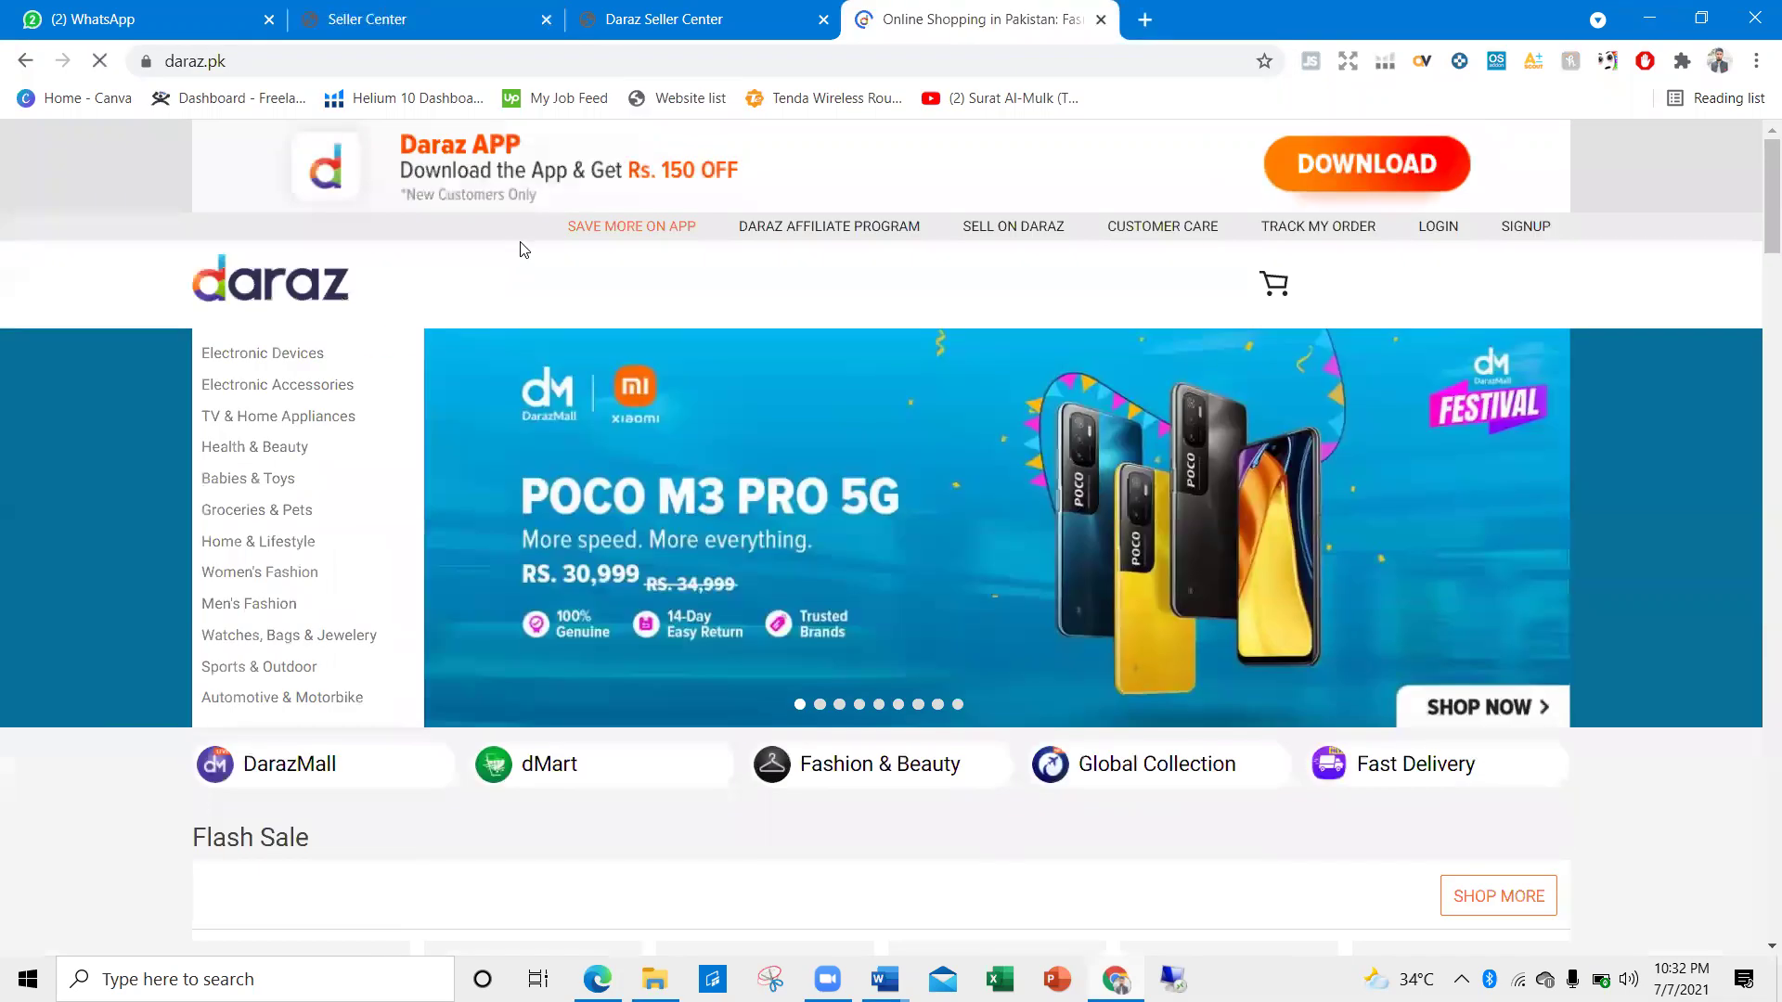
left_click(559, 256)
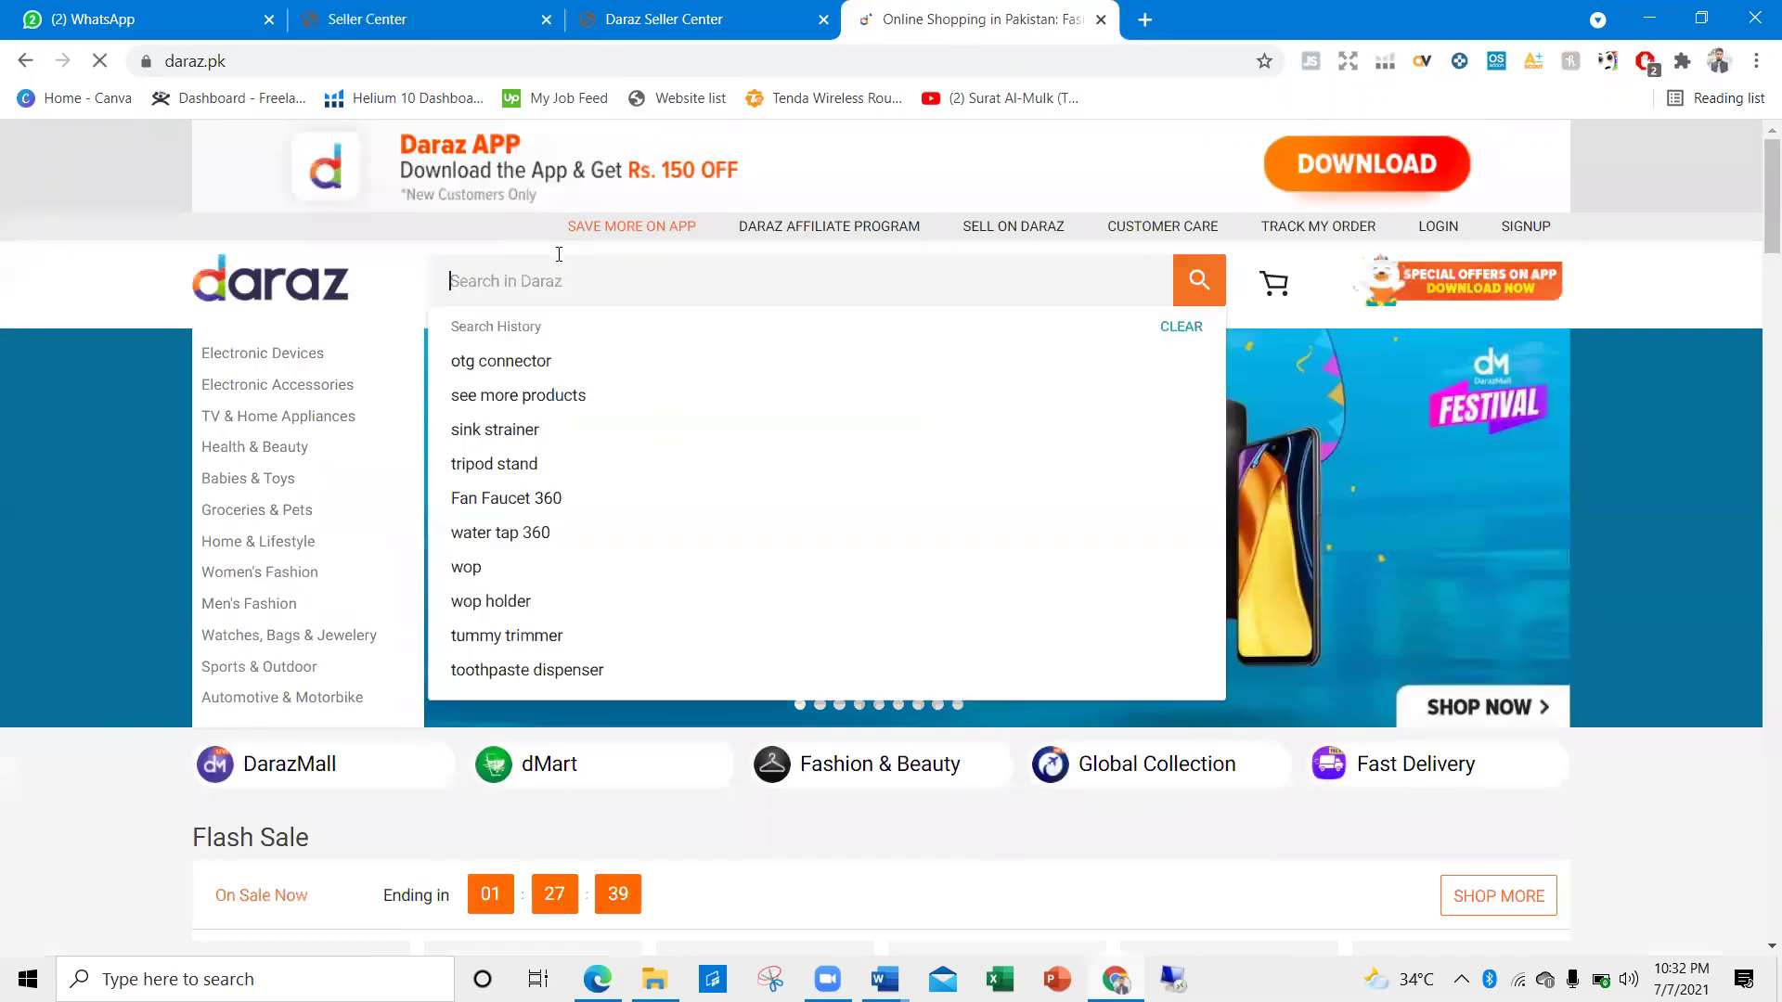
left_click(516, 383)
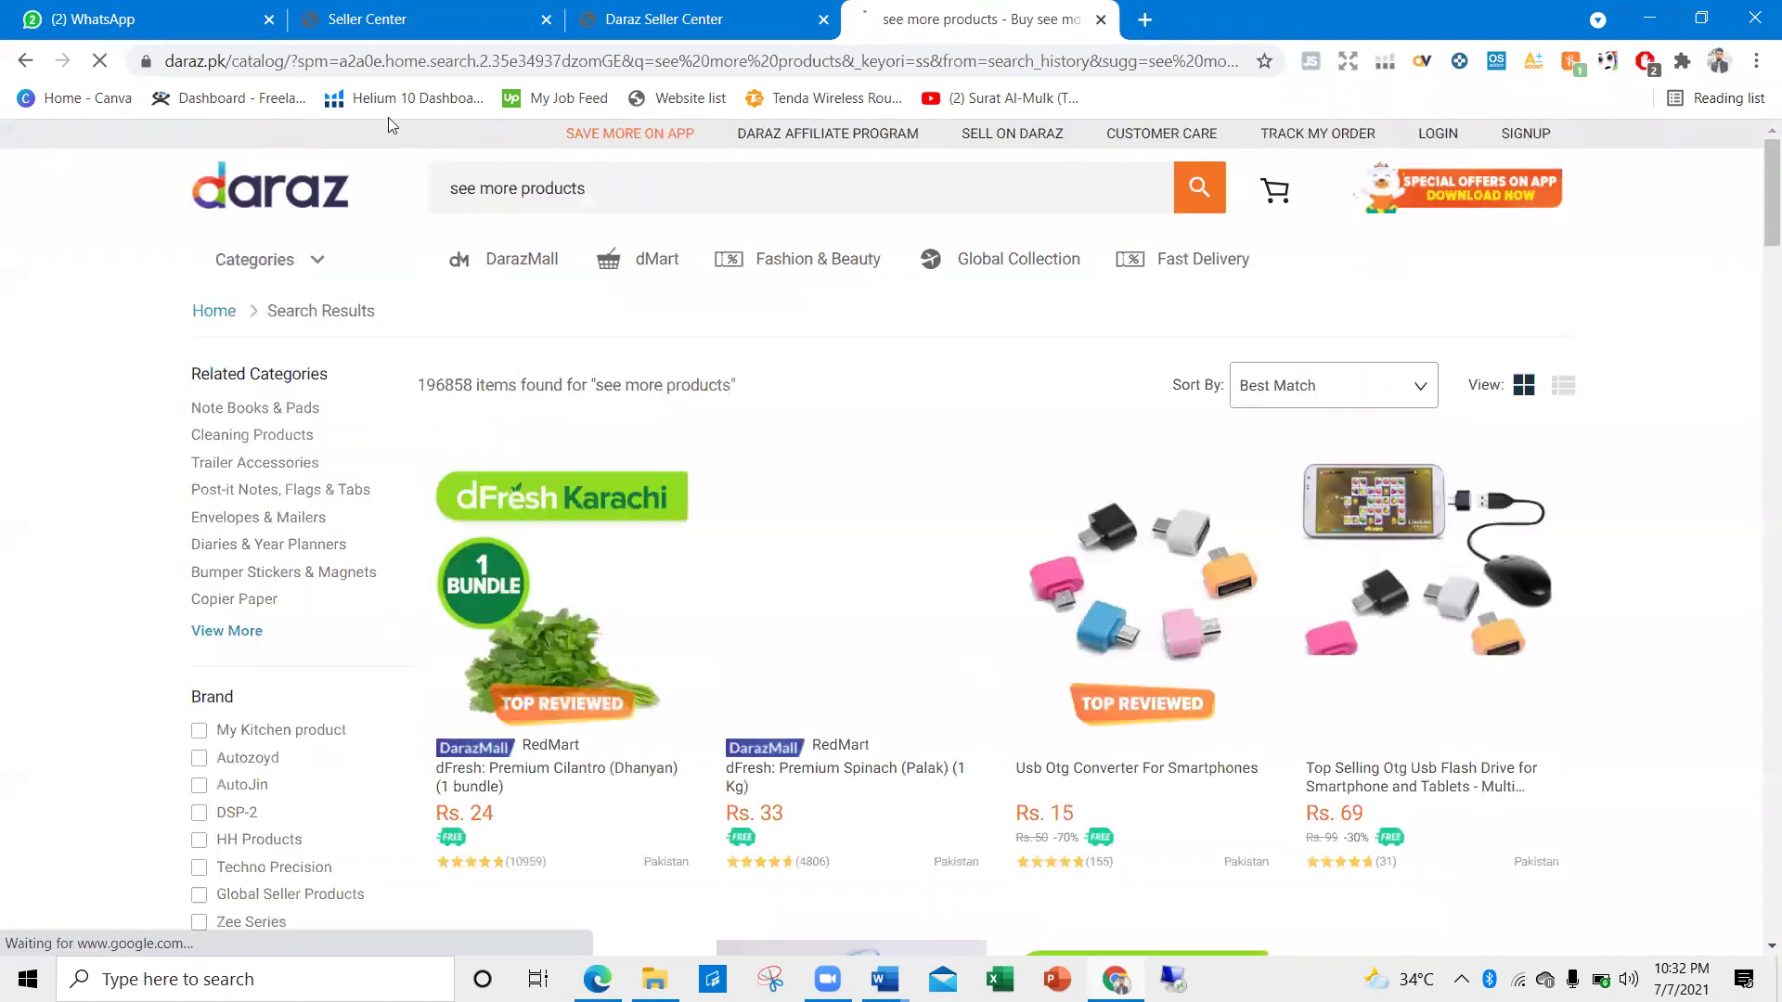
left_click_drag(621, 171, 365, 179)
key("BackSpace")
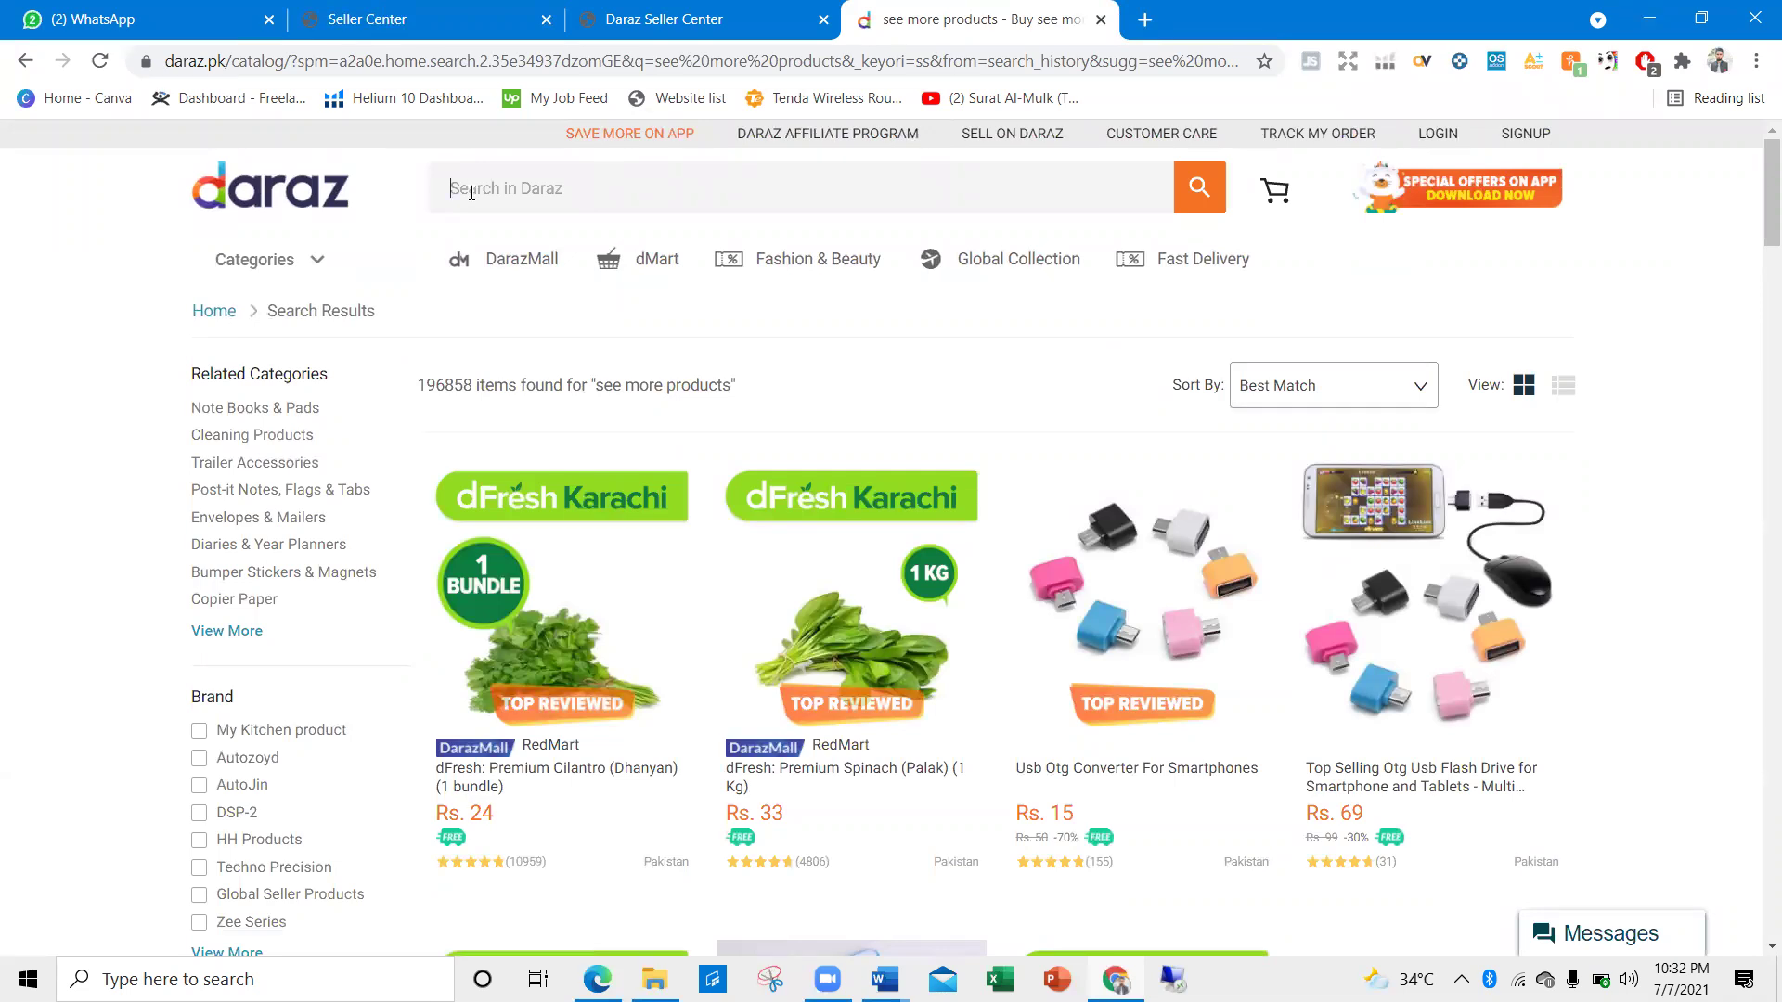
type("otg")
key("Return")
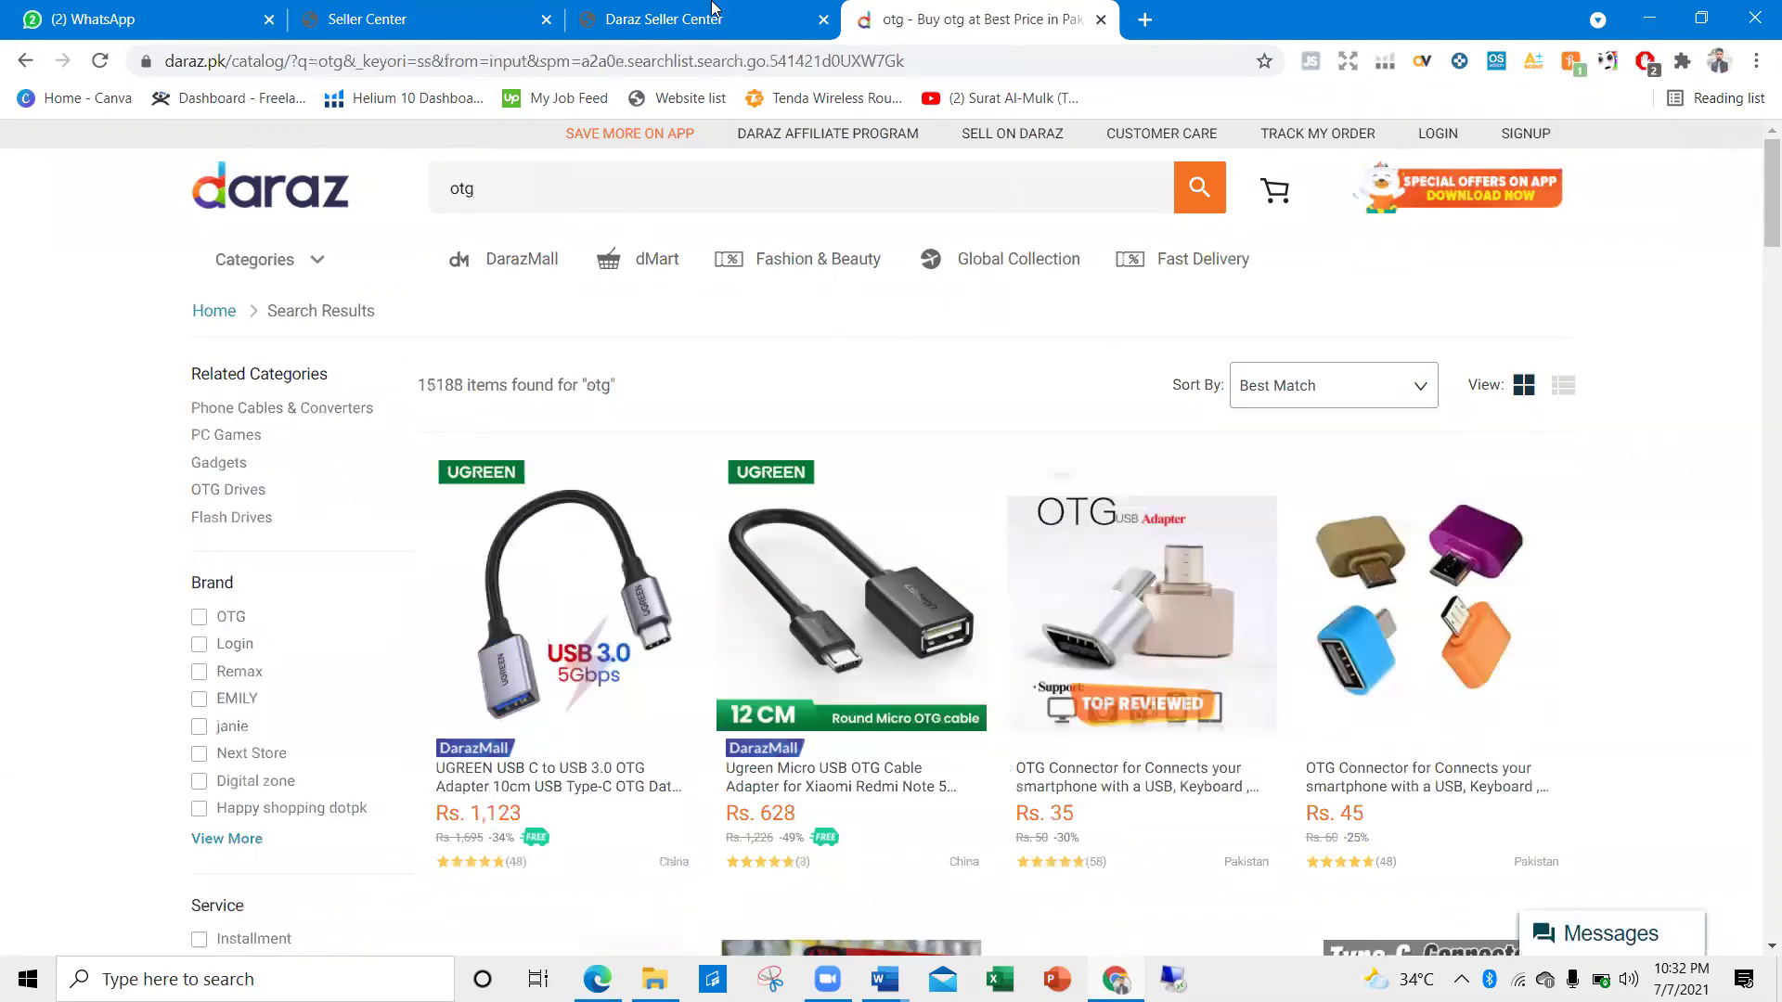
Open the two OTG Connector listings and the USB to Type C OTG Adapter listing from the results in separate tabs
scroll(991, 462, "down", 1)
scroll(992, 461, "down", 1)
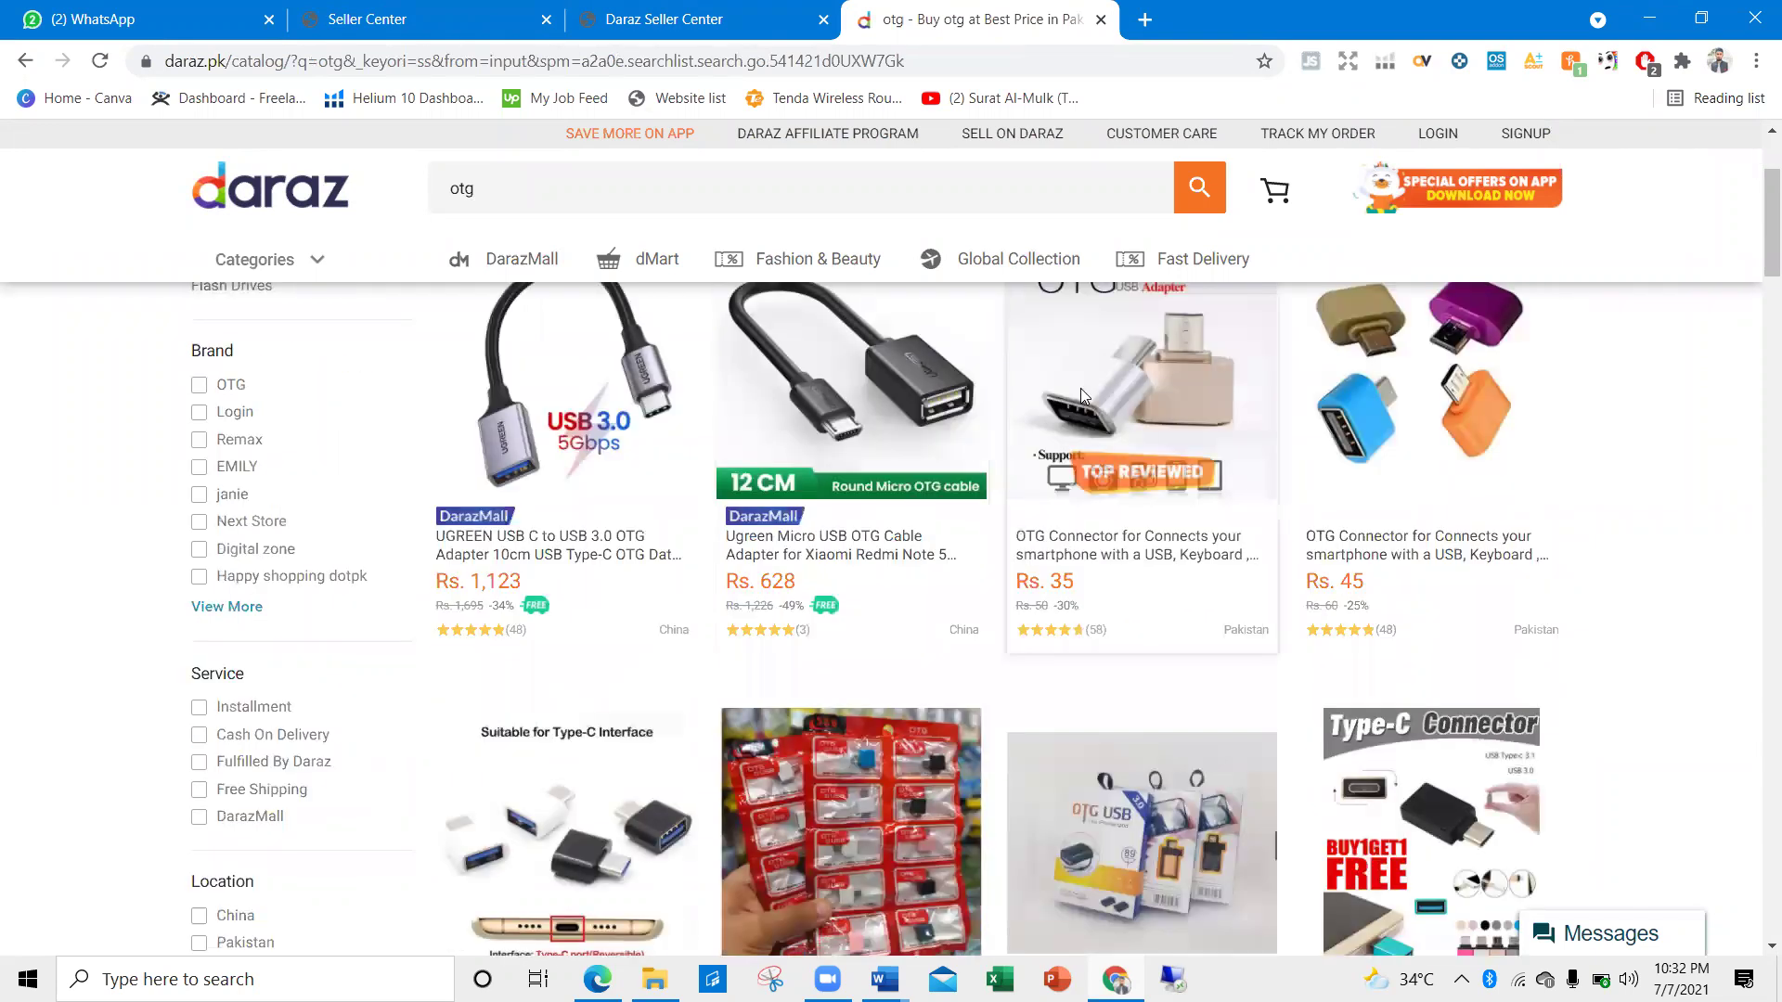
middle_click(1119, 407)
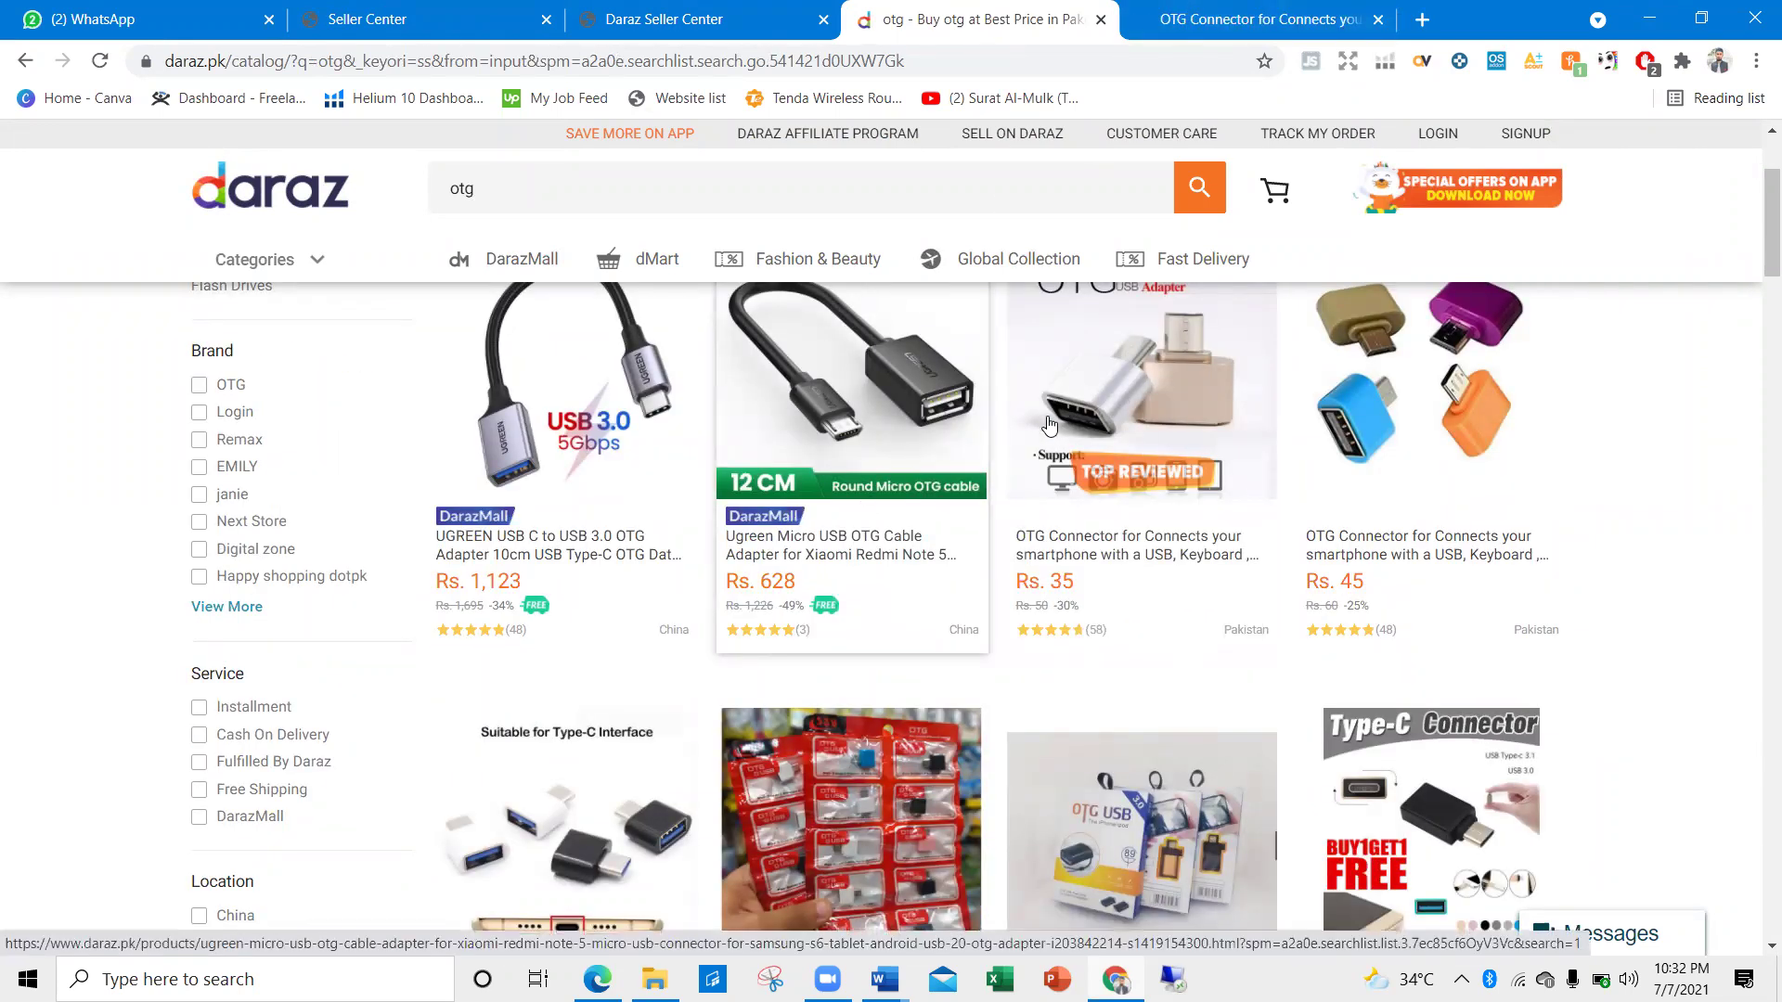
scroll(1047, 426, "down", 1)
middle_click(1465, 314)
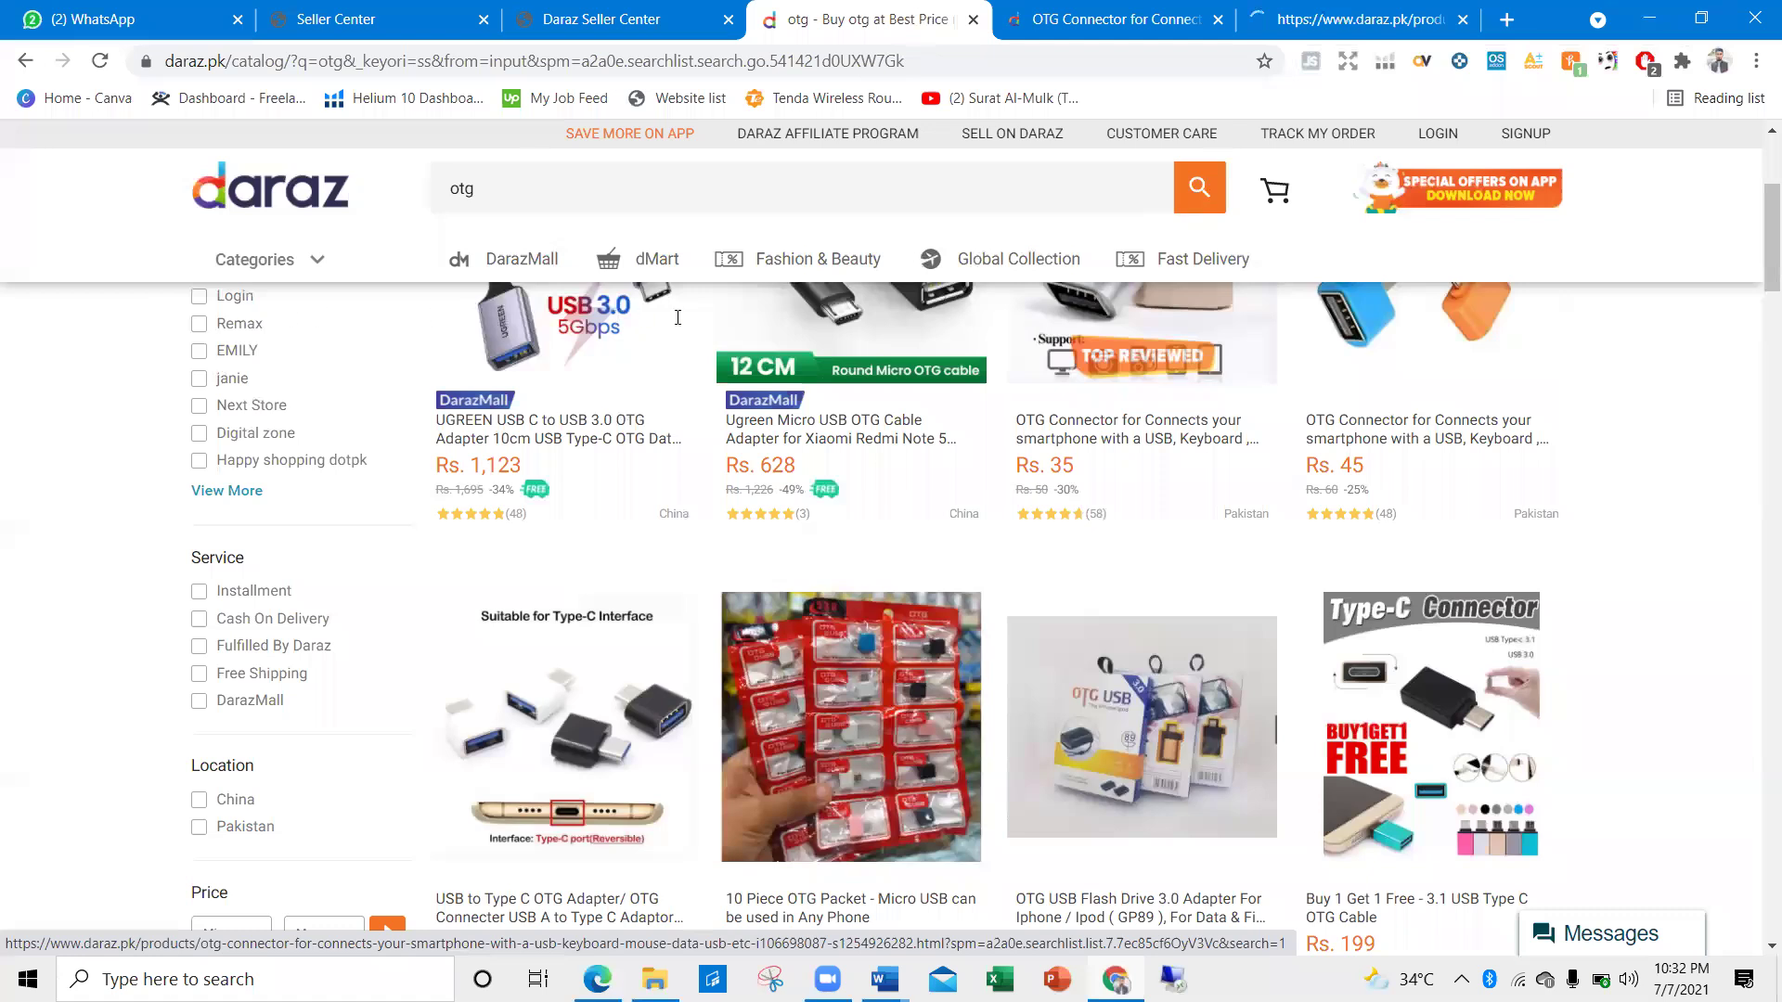
Examine the category path above the product title on the opened OTG listings
key("ctrl+Tab")
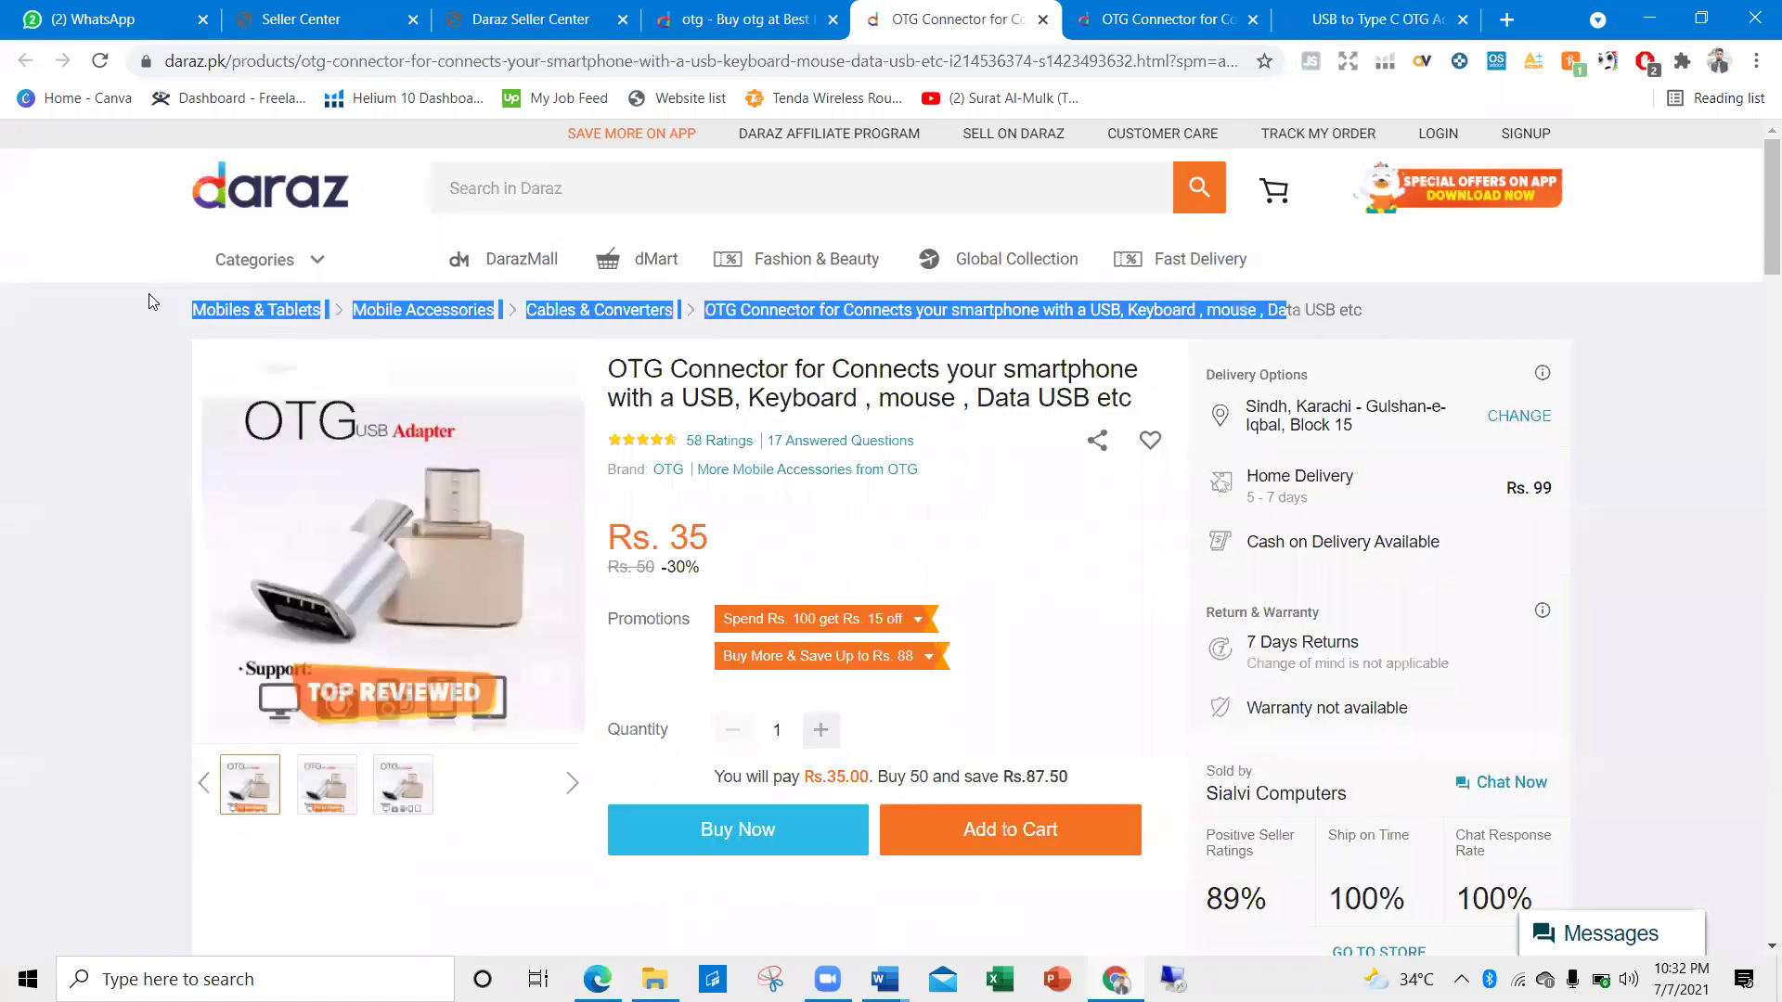
left_click(582, 327)
triple_click(691, 323)
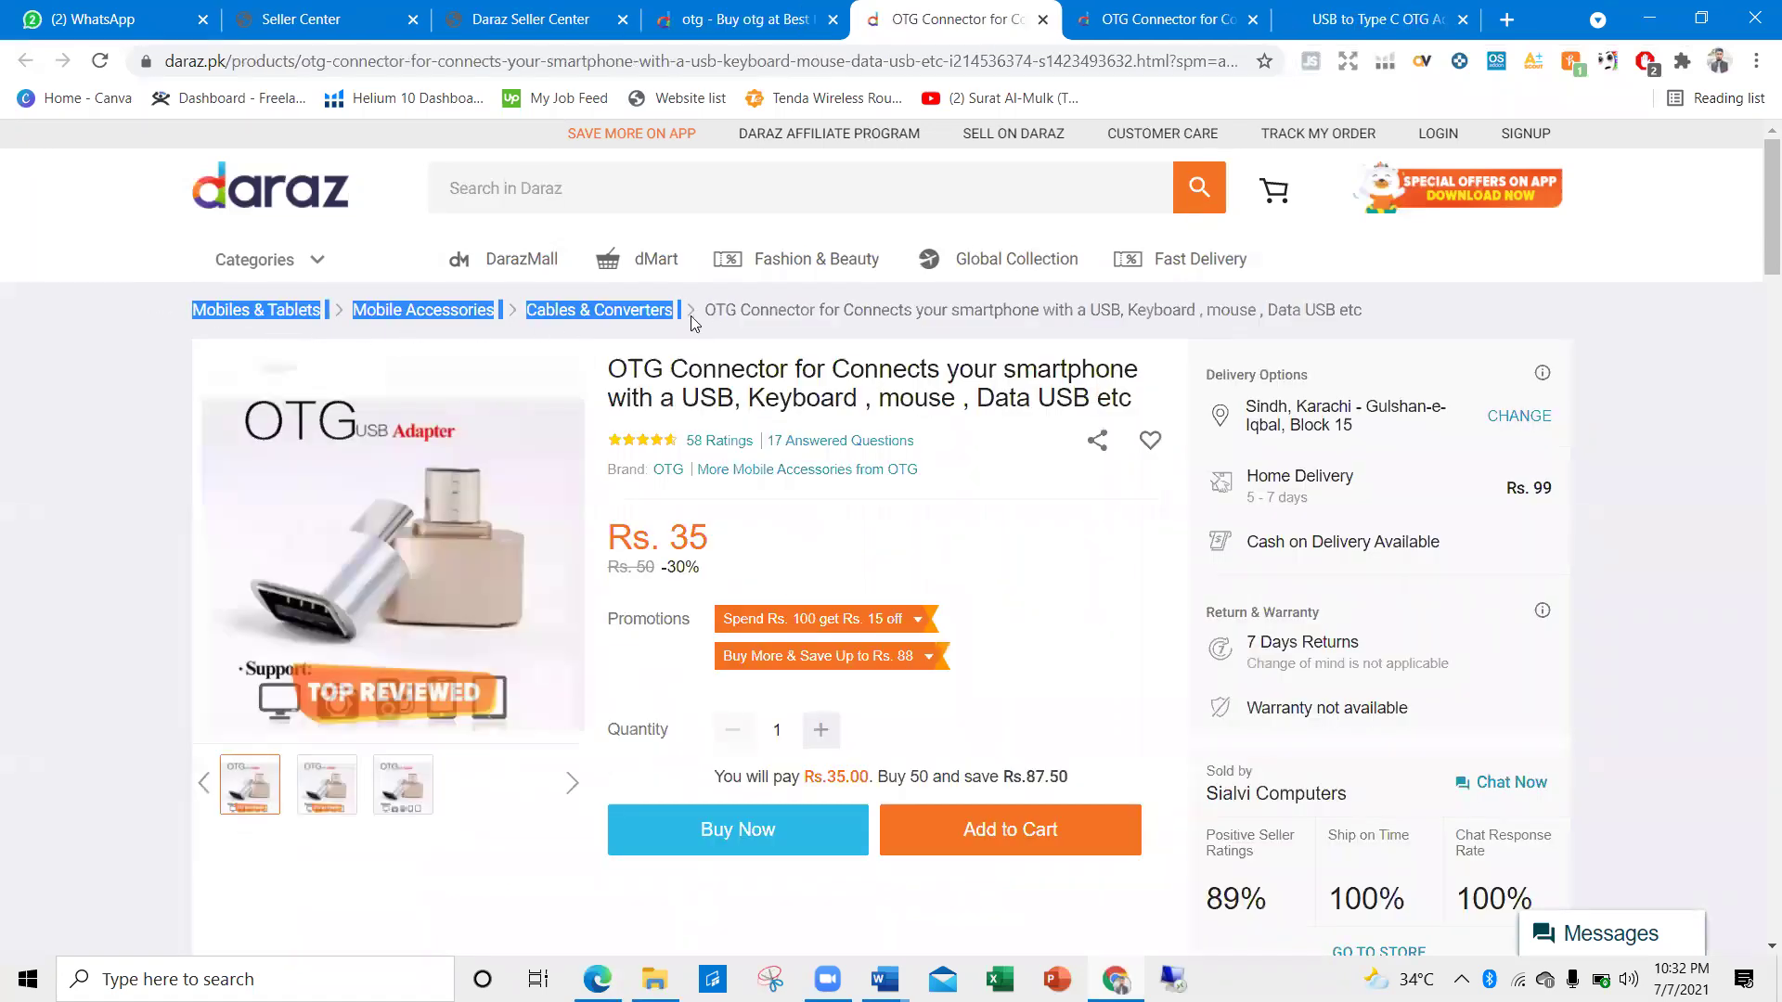
left_click(694, 330)
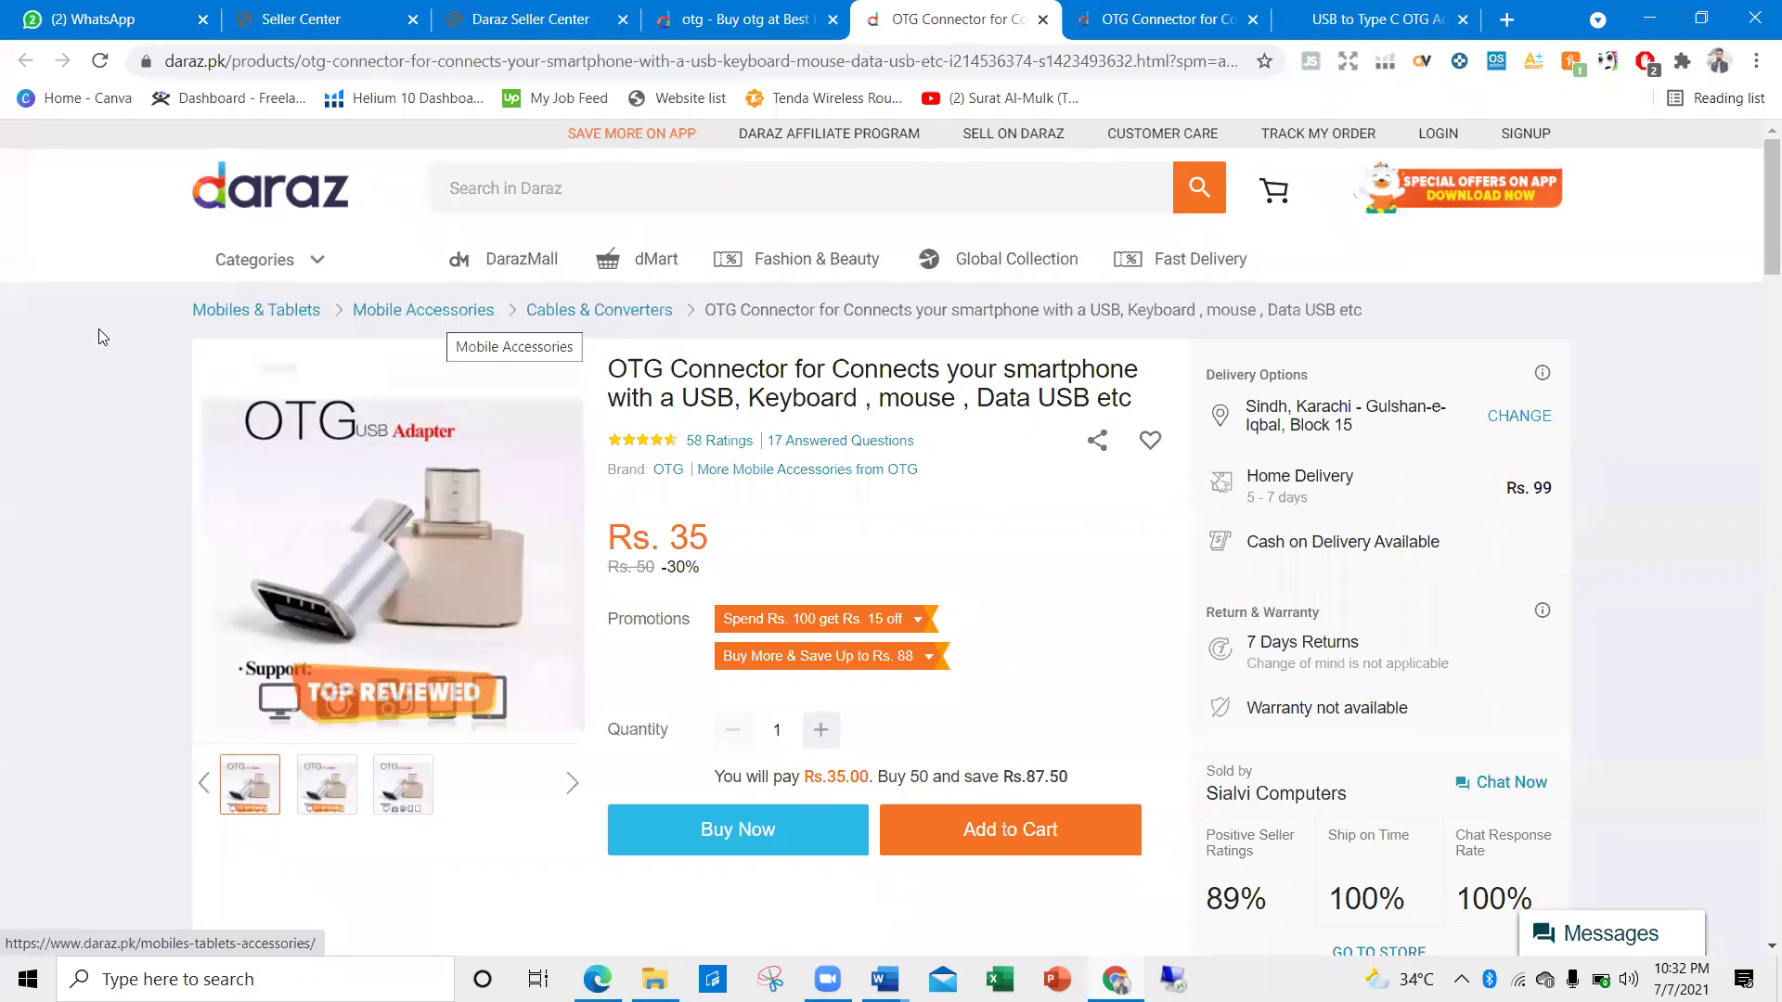
left_click(1389, 13)
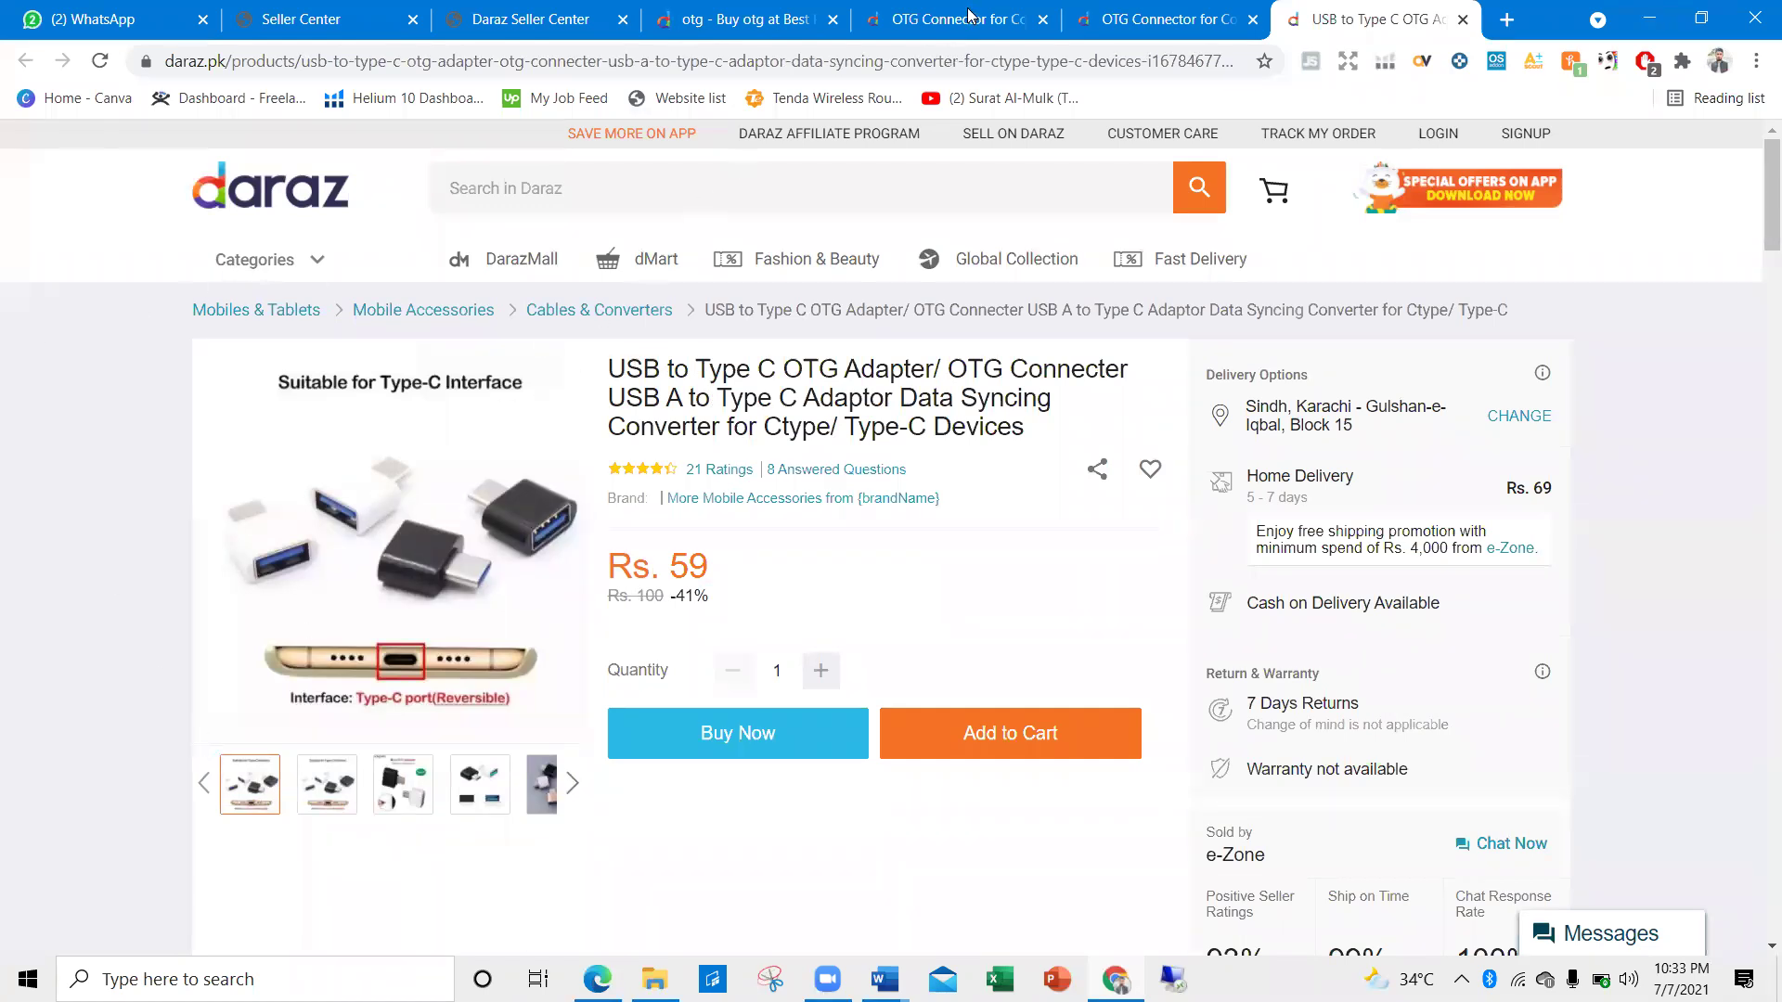
left_click(874, 13)
left_click(707, 11)
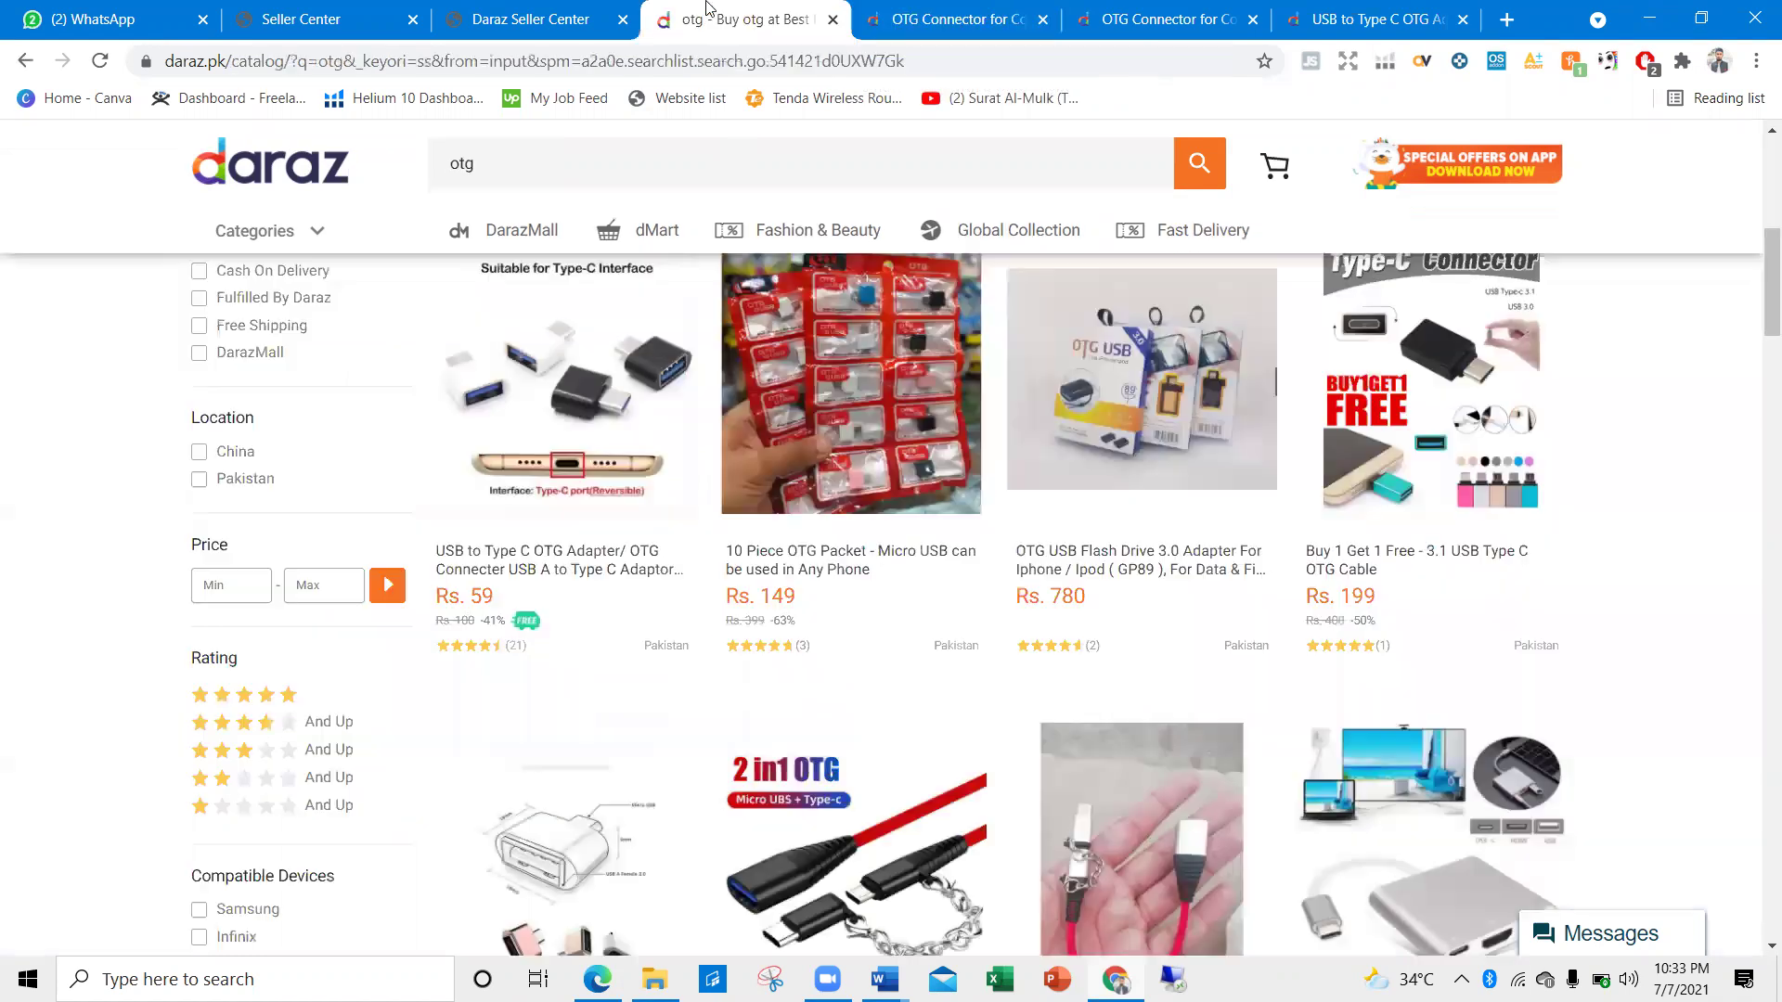
Close the Daraz Seller Center product image tab and the "otg" search results tab
left_click(354, 9)
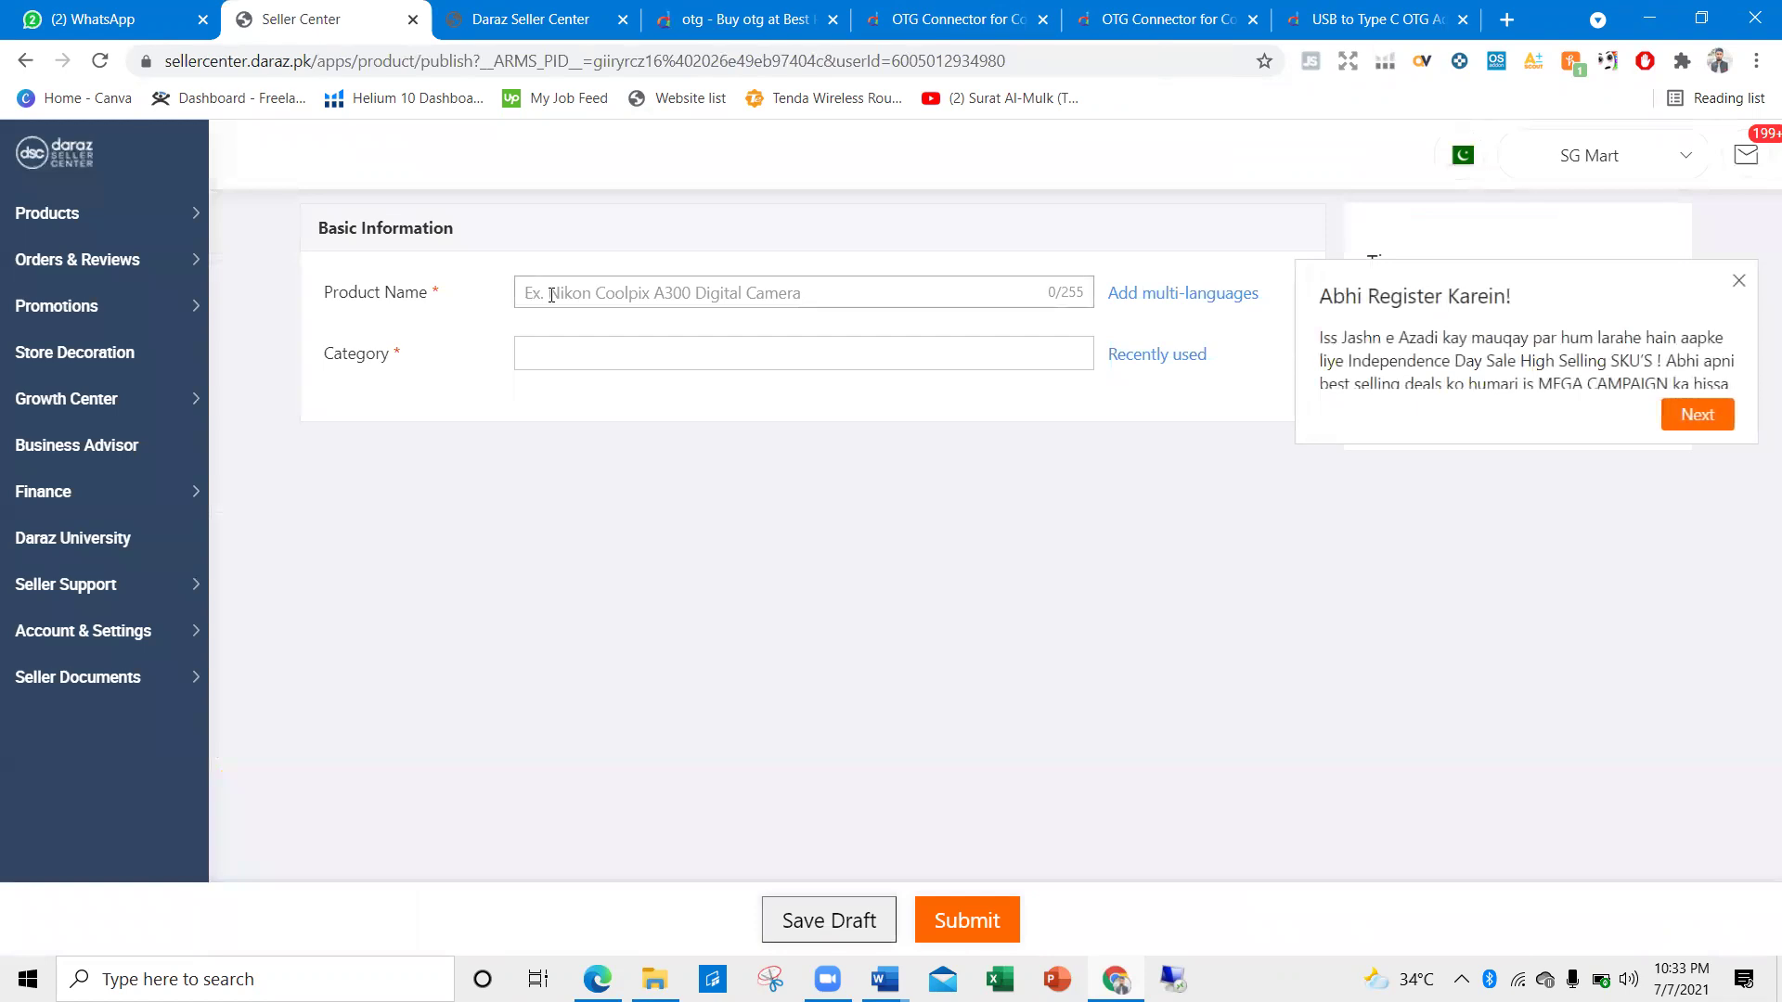
left_click(487, 13)
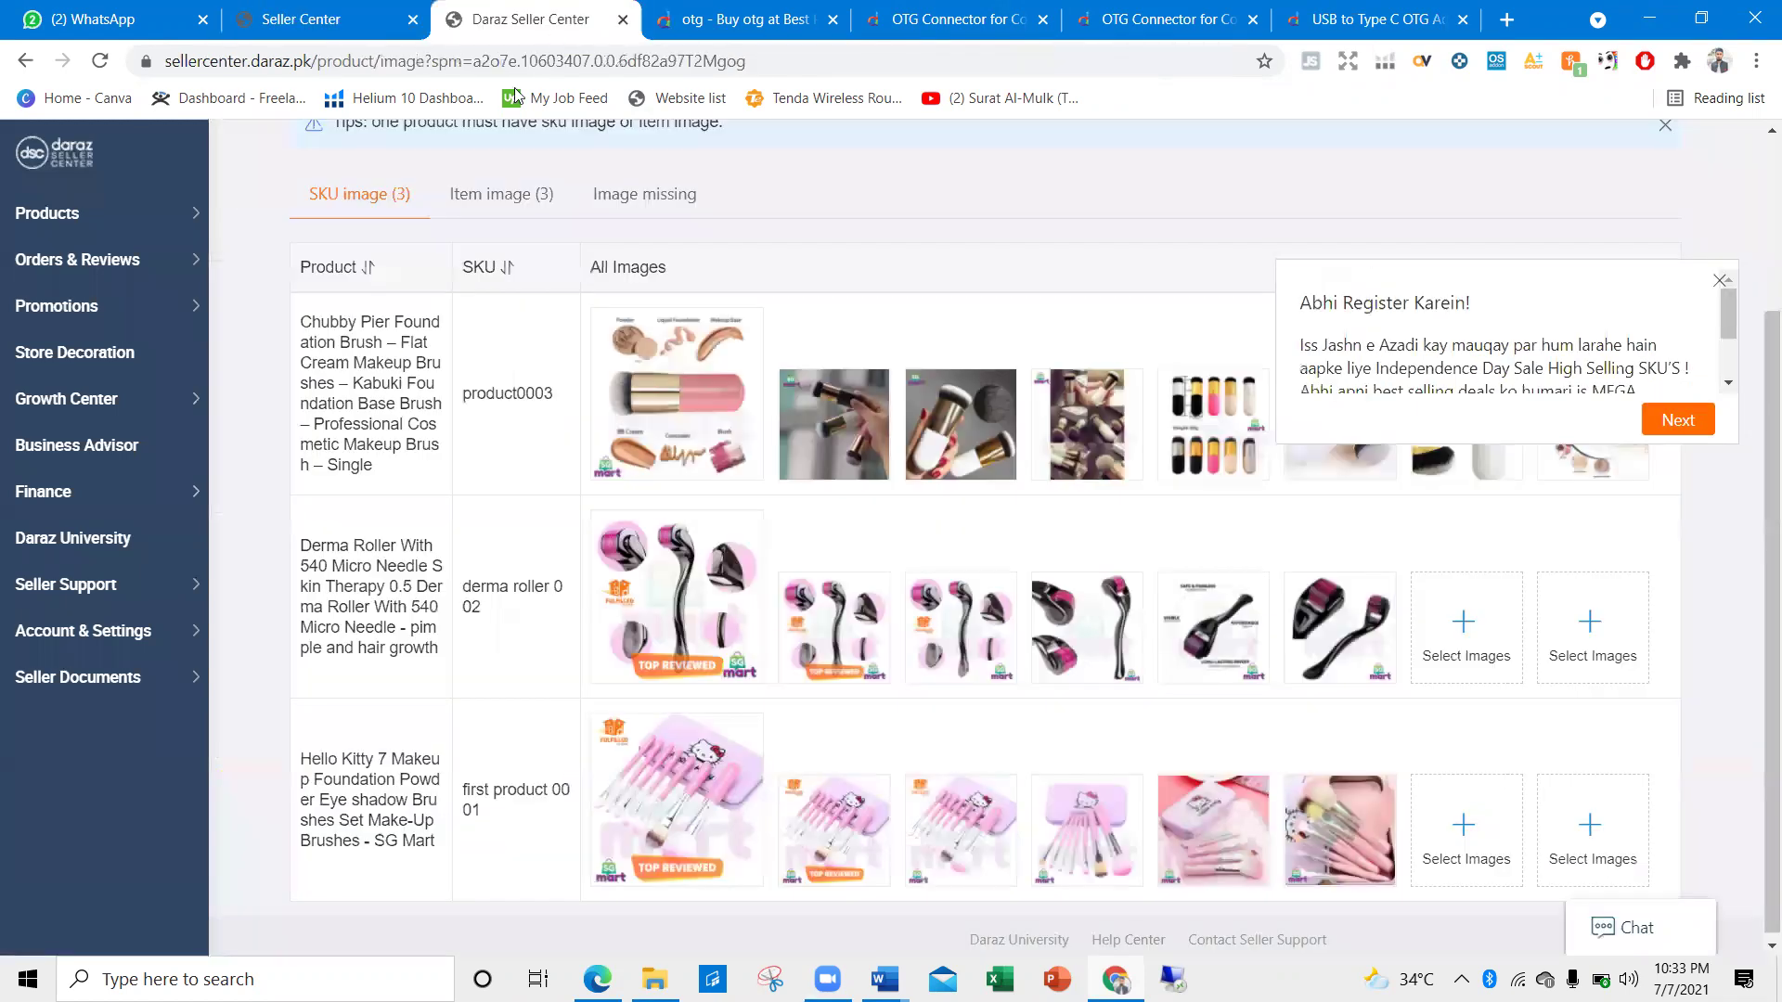
left_click(621, 19)
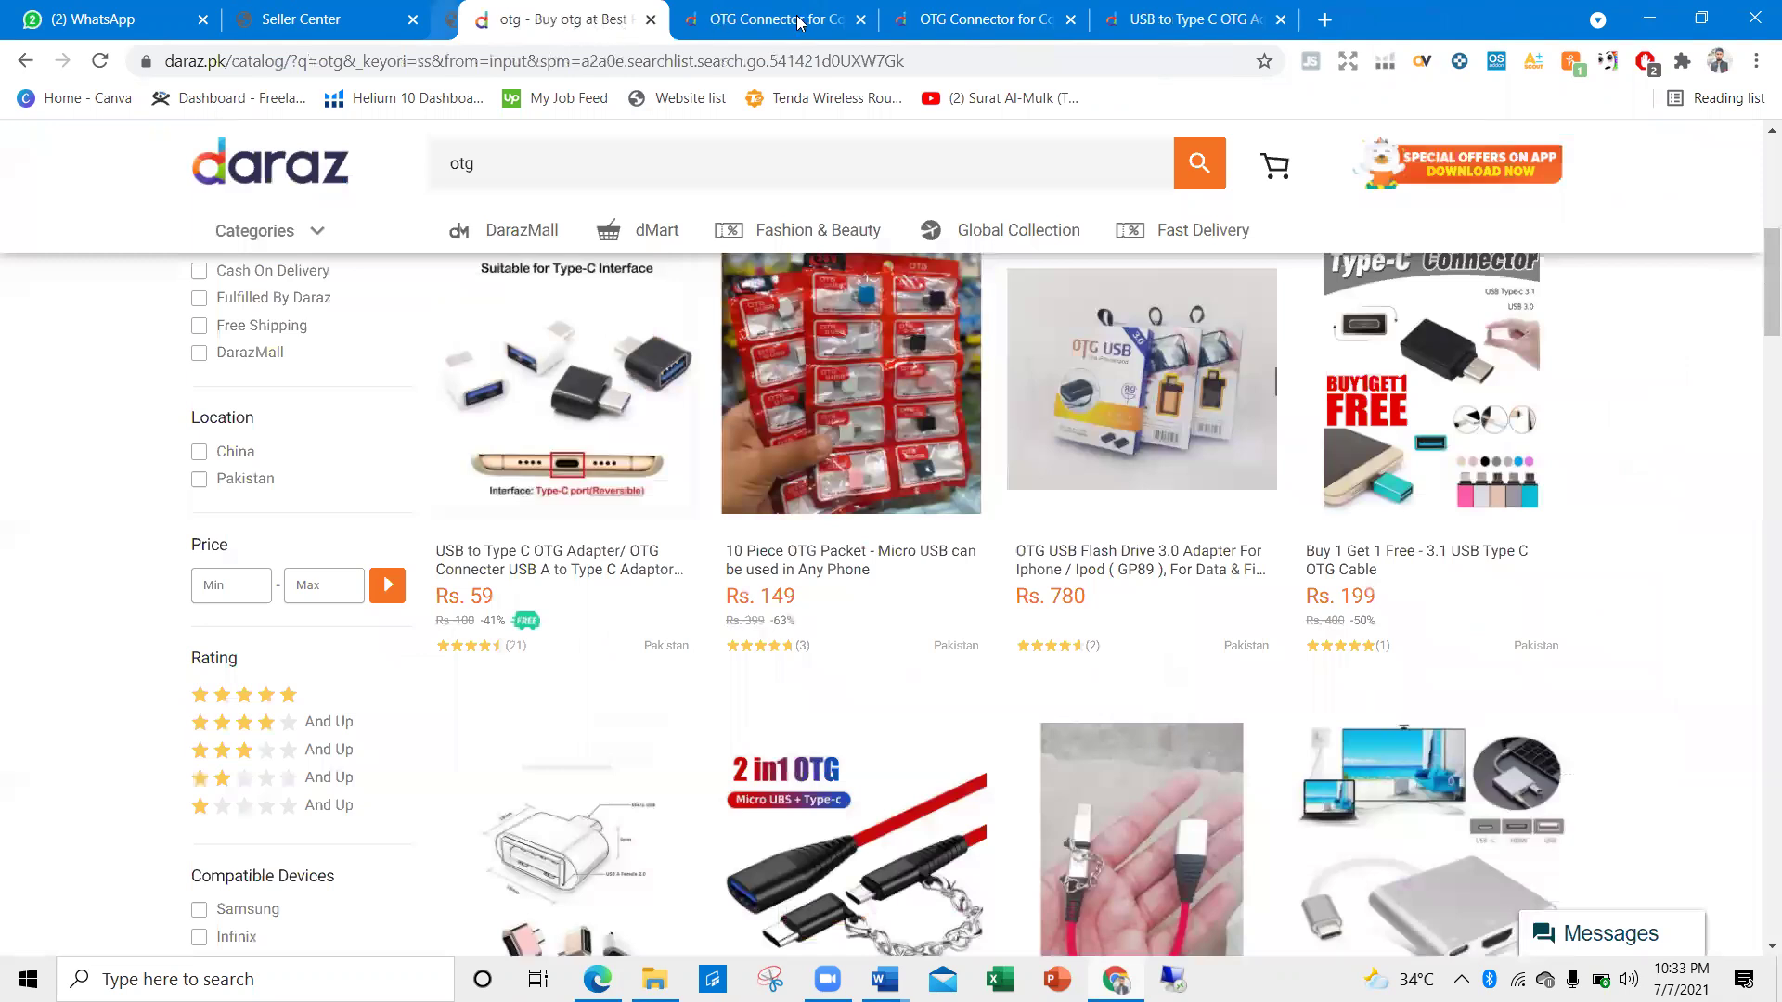
left_click(620, 20)
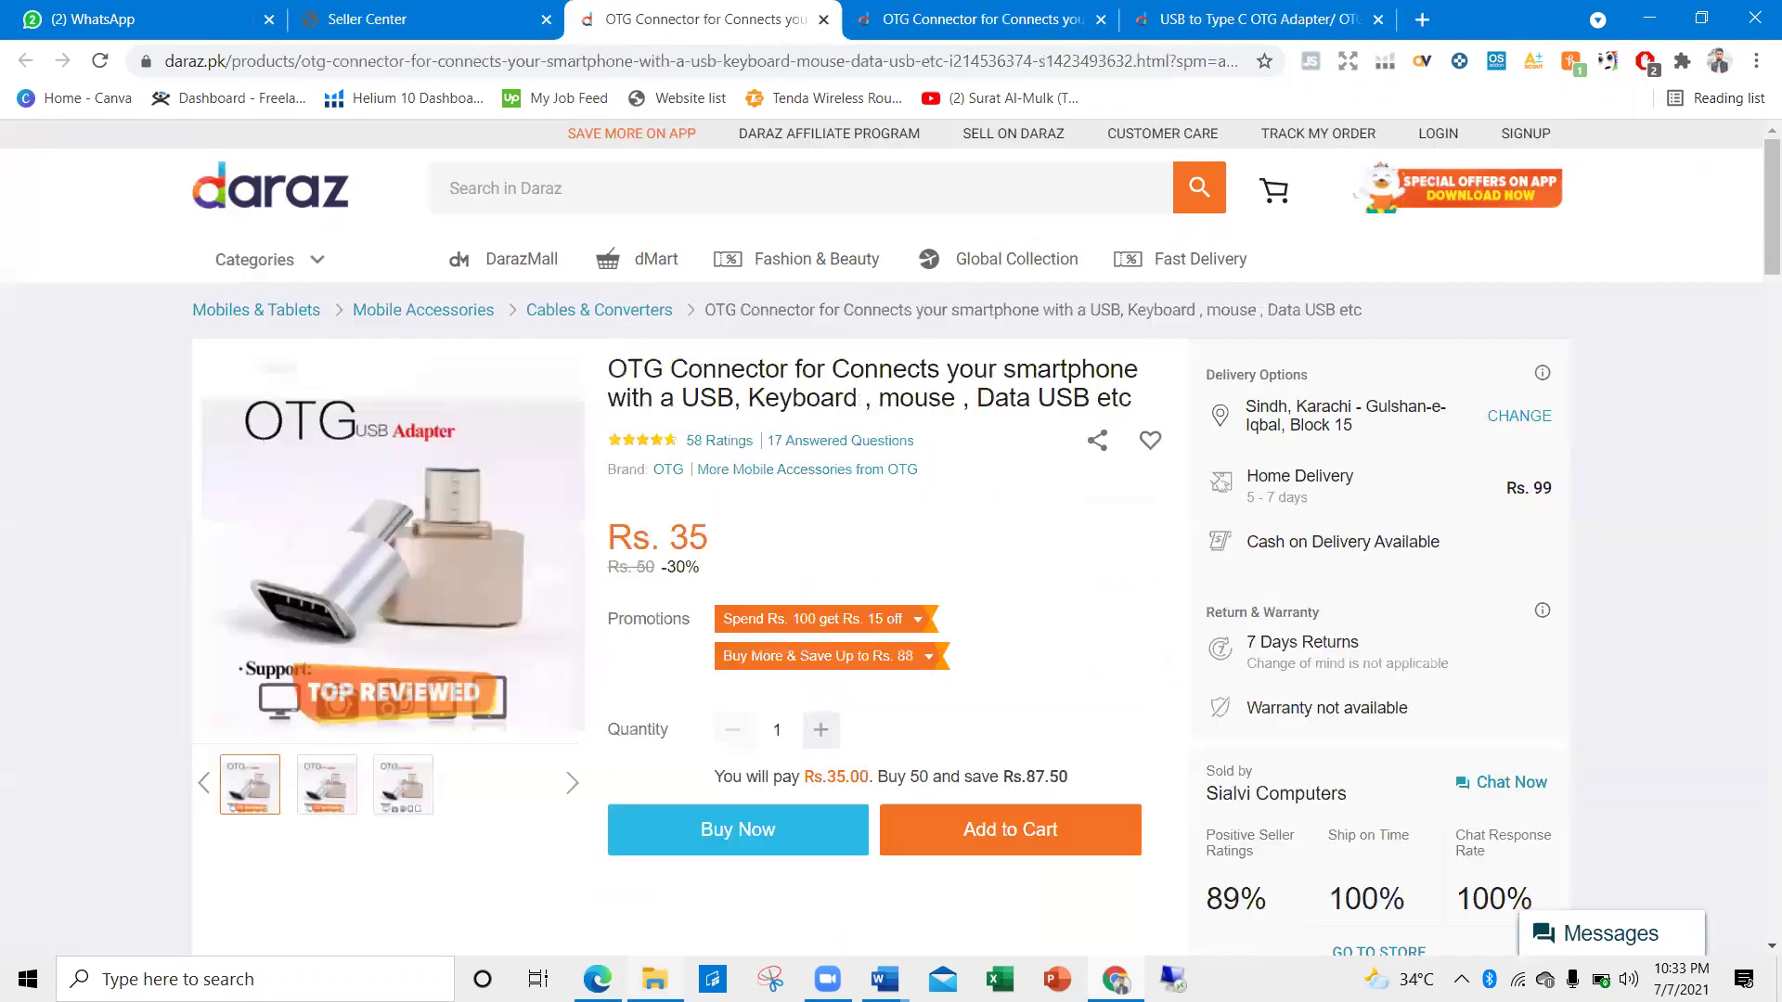
Copy the full Type-C OTG Connector title from page 1 of "to ungate.pdf" into the Product Name on the Seller Center page
key("alt+Tab")
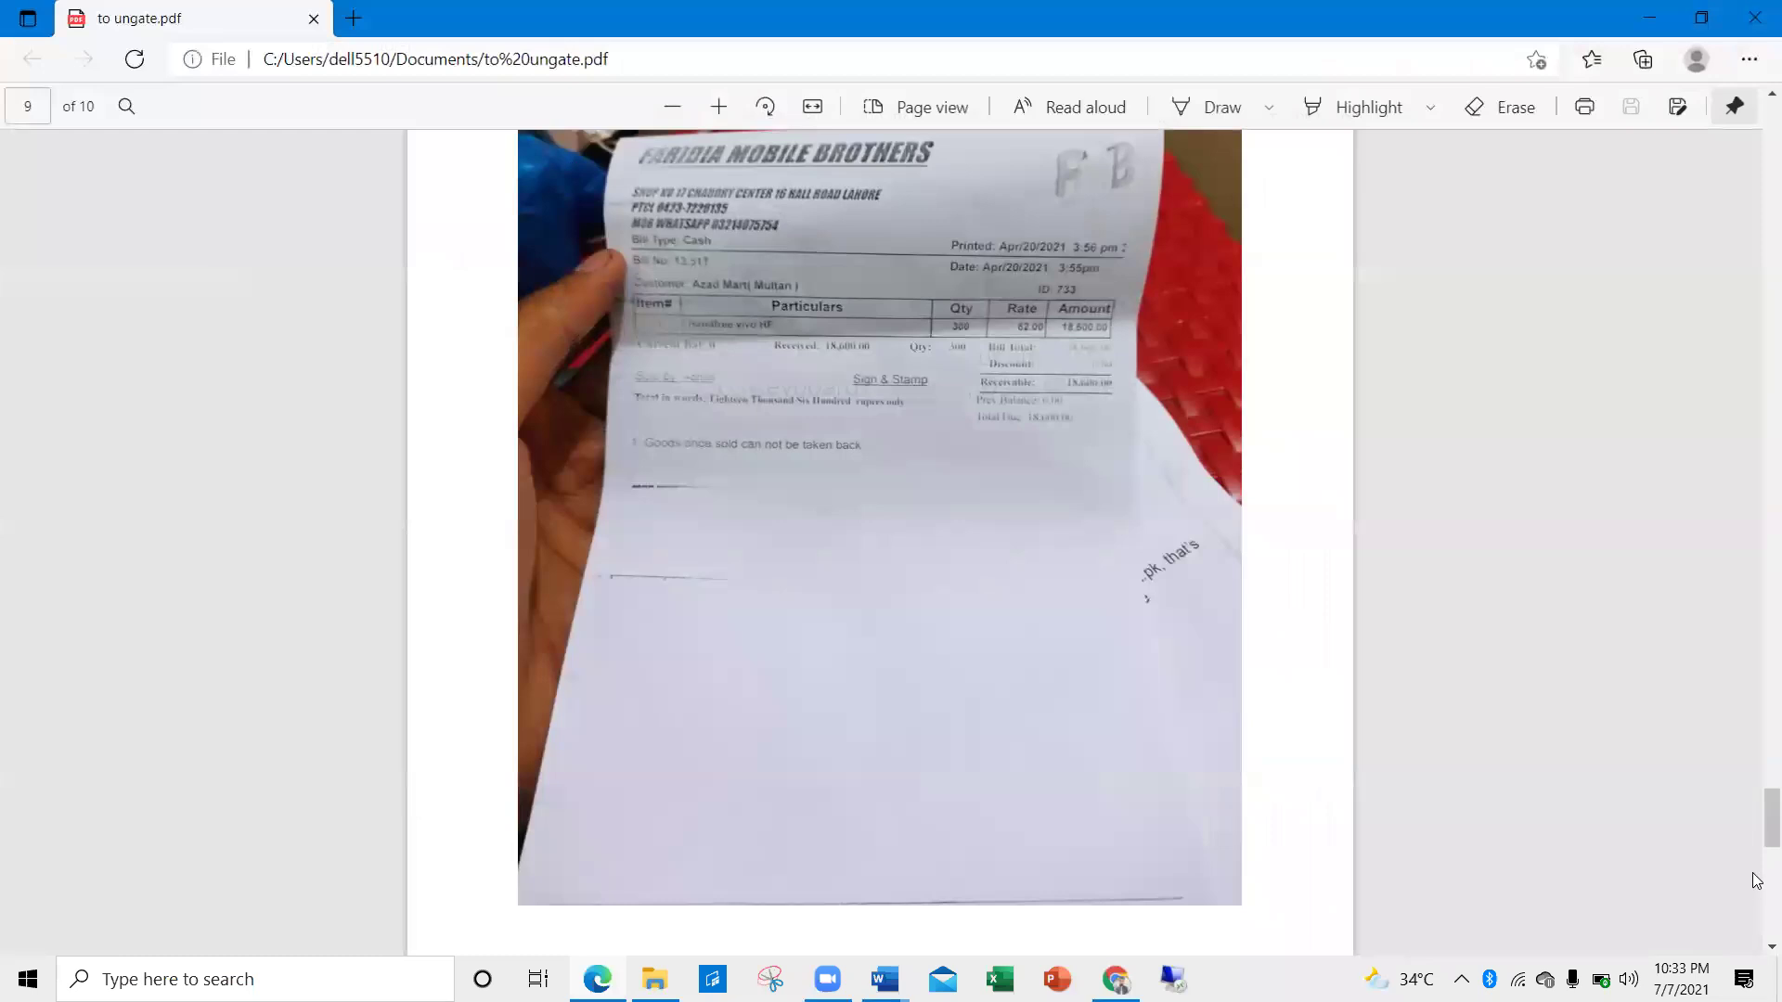
key("ctrl+Home")
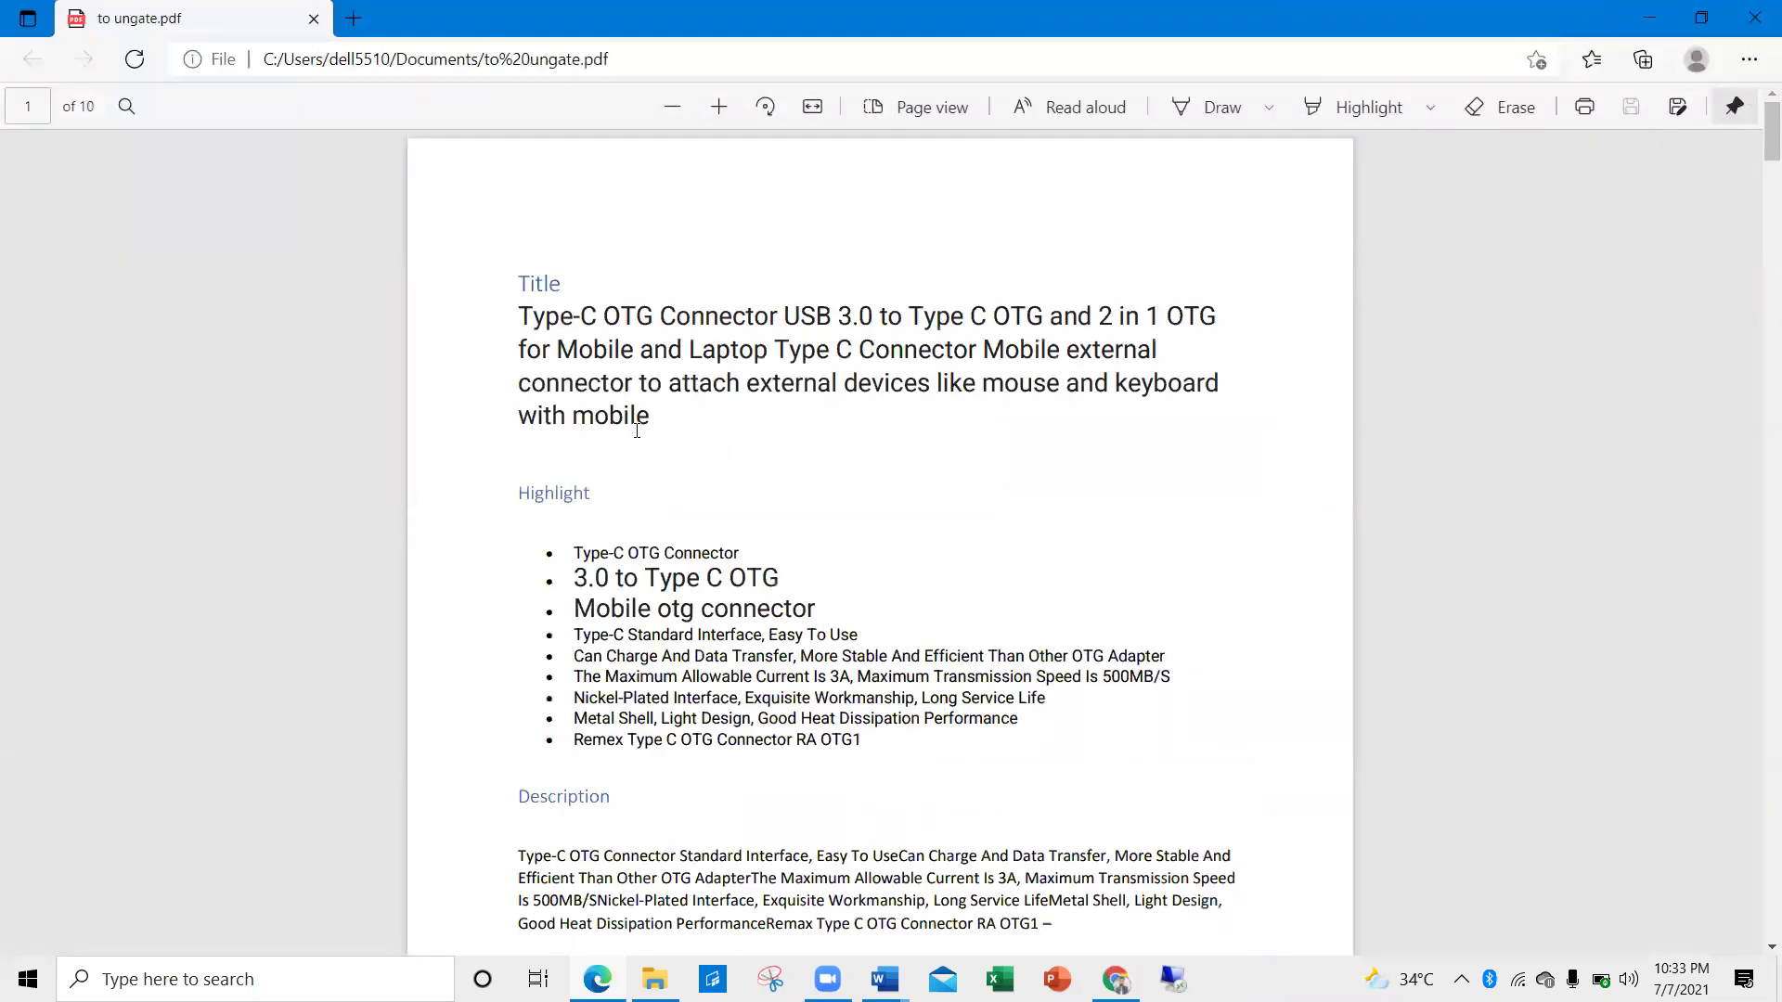
left_click_drag(647, 424, 500, 306)
key("alt")
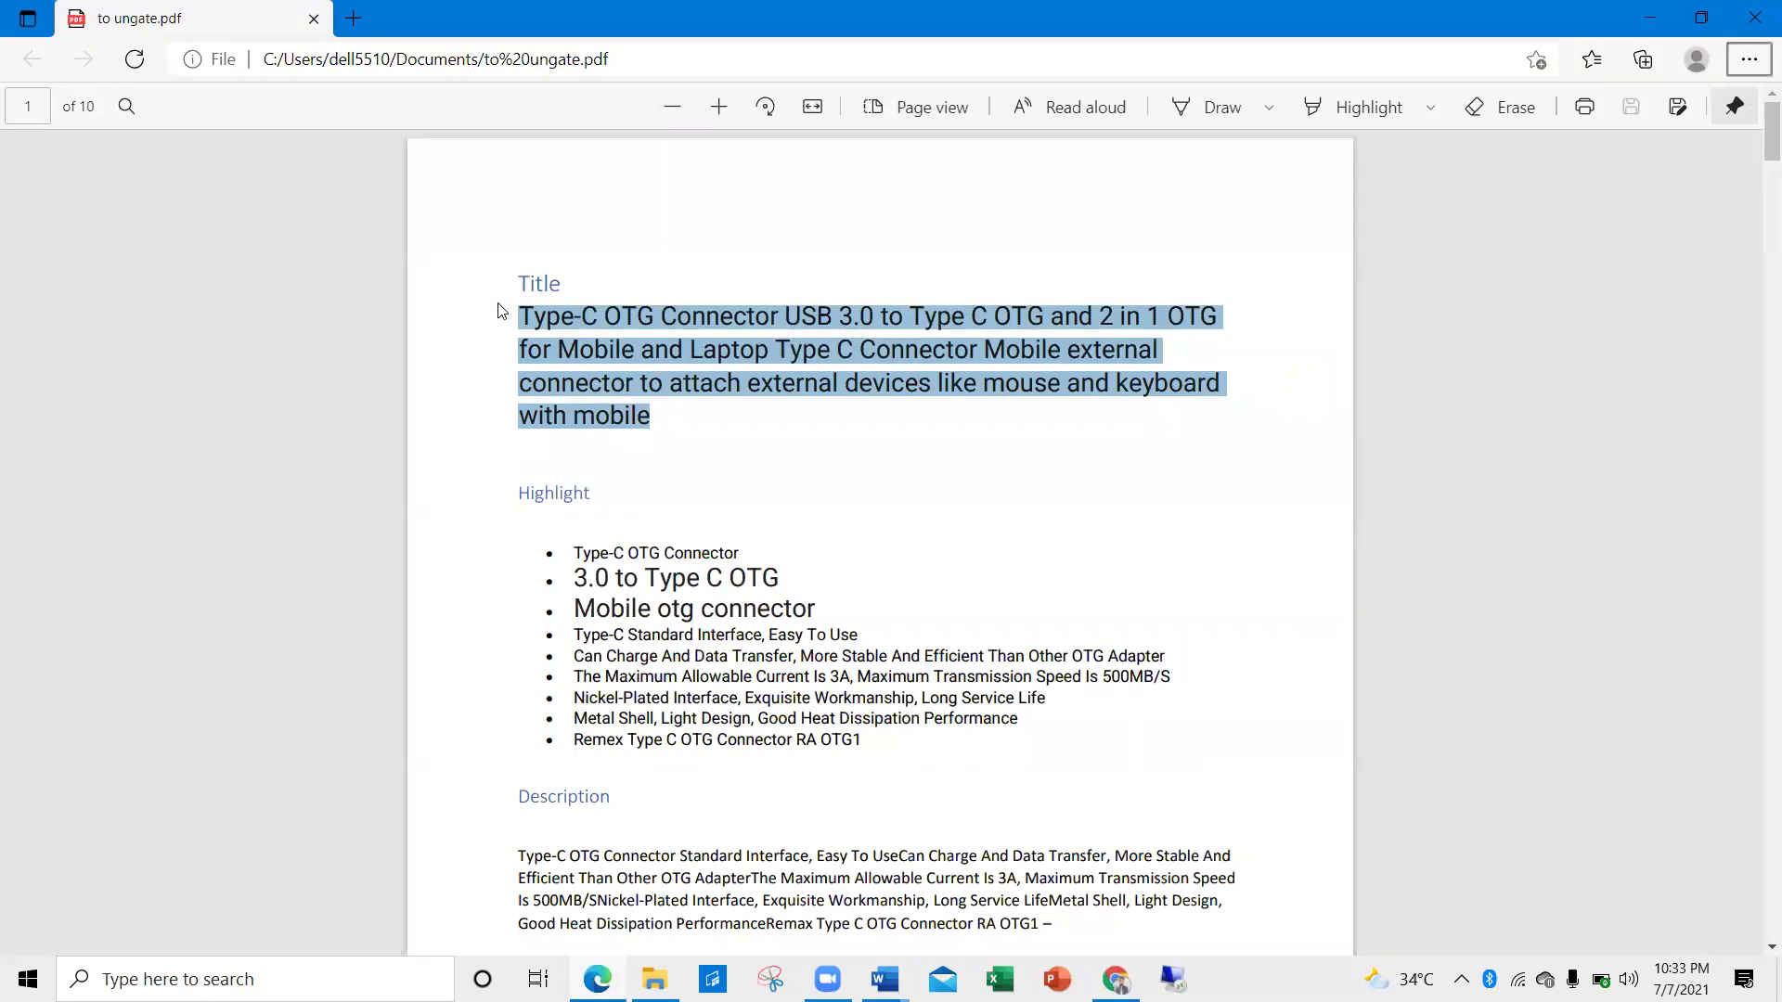
key("alt+Tab")
left_click(456, 11)
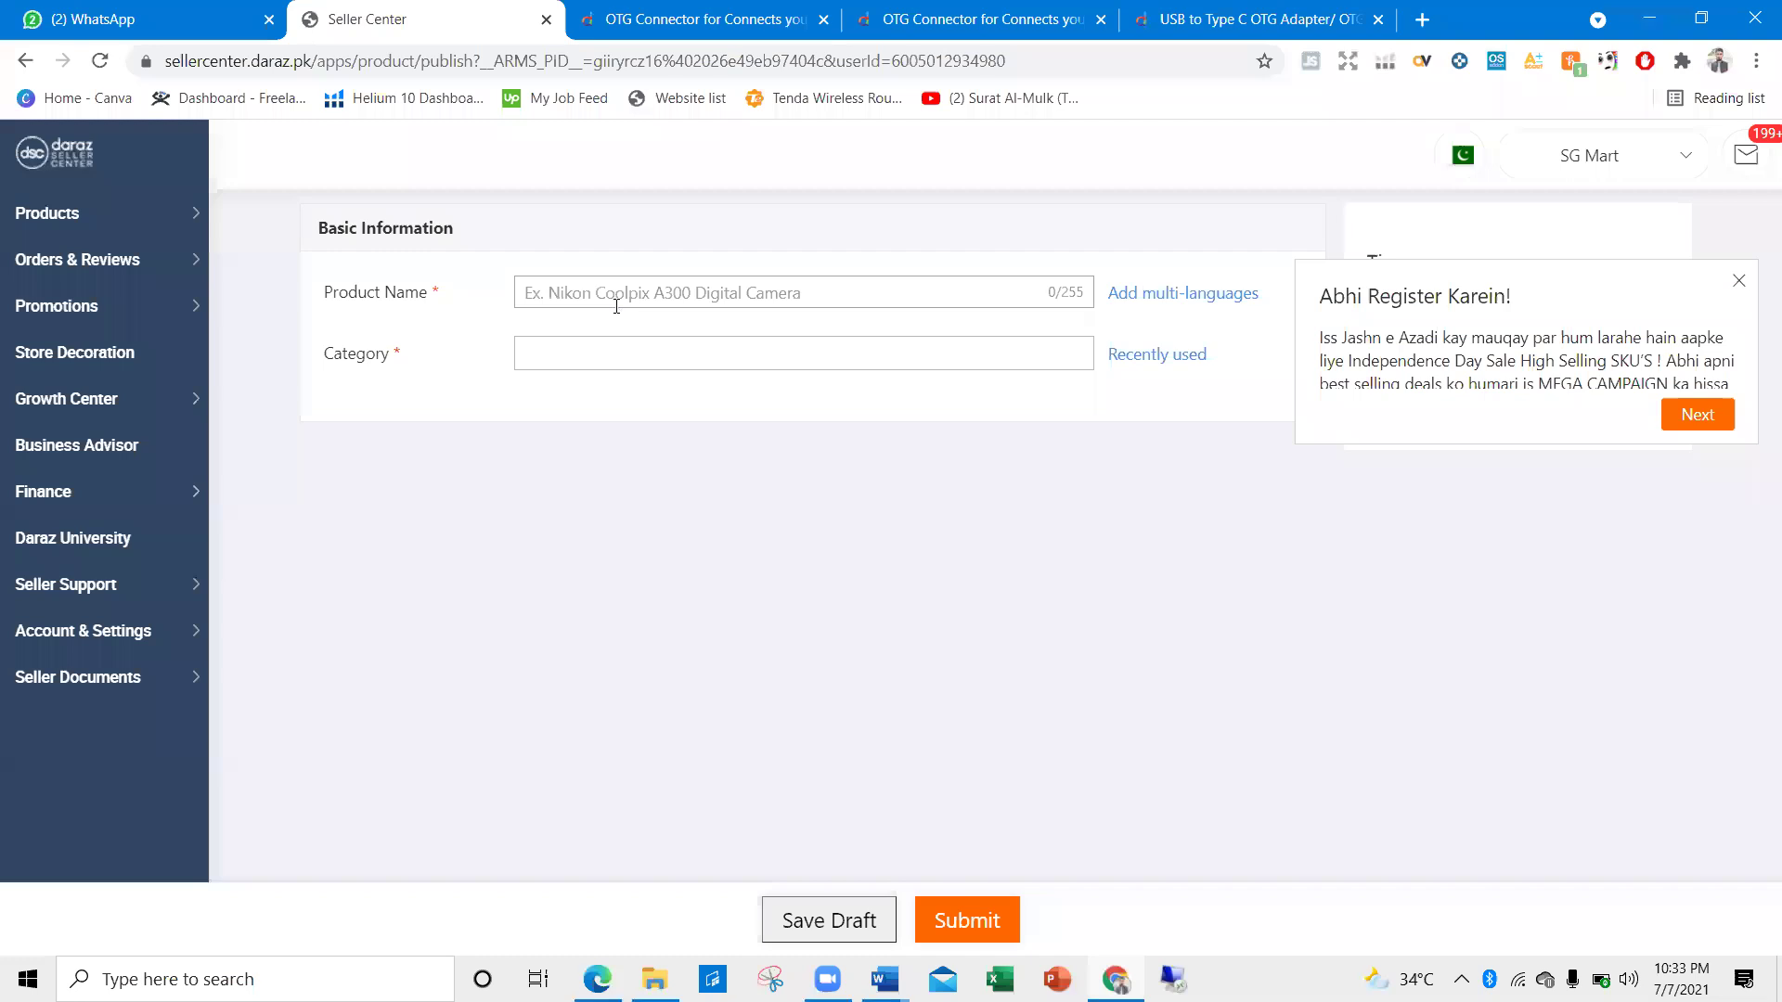
key("ctrl+v")
Browse the product's Category options under Mobiles & Tablets > Mobile Accessories for one that fits the OTG connector
left_click(628, 347)
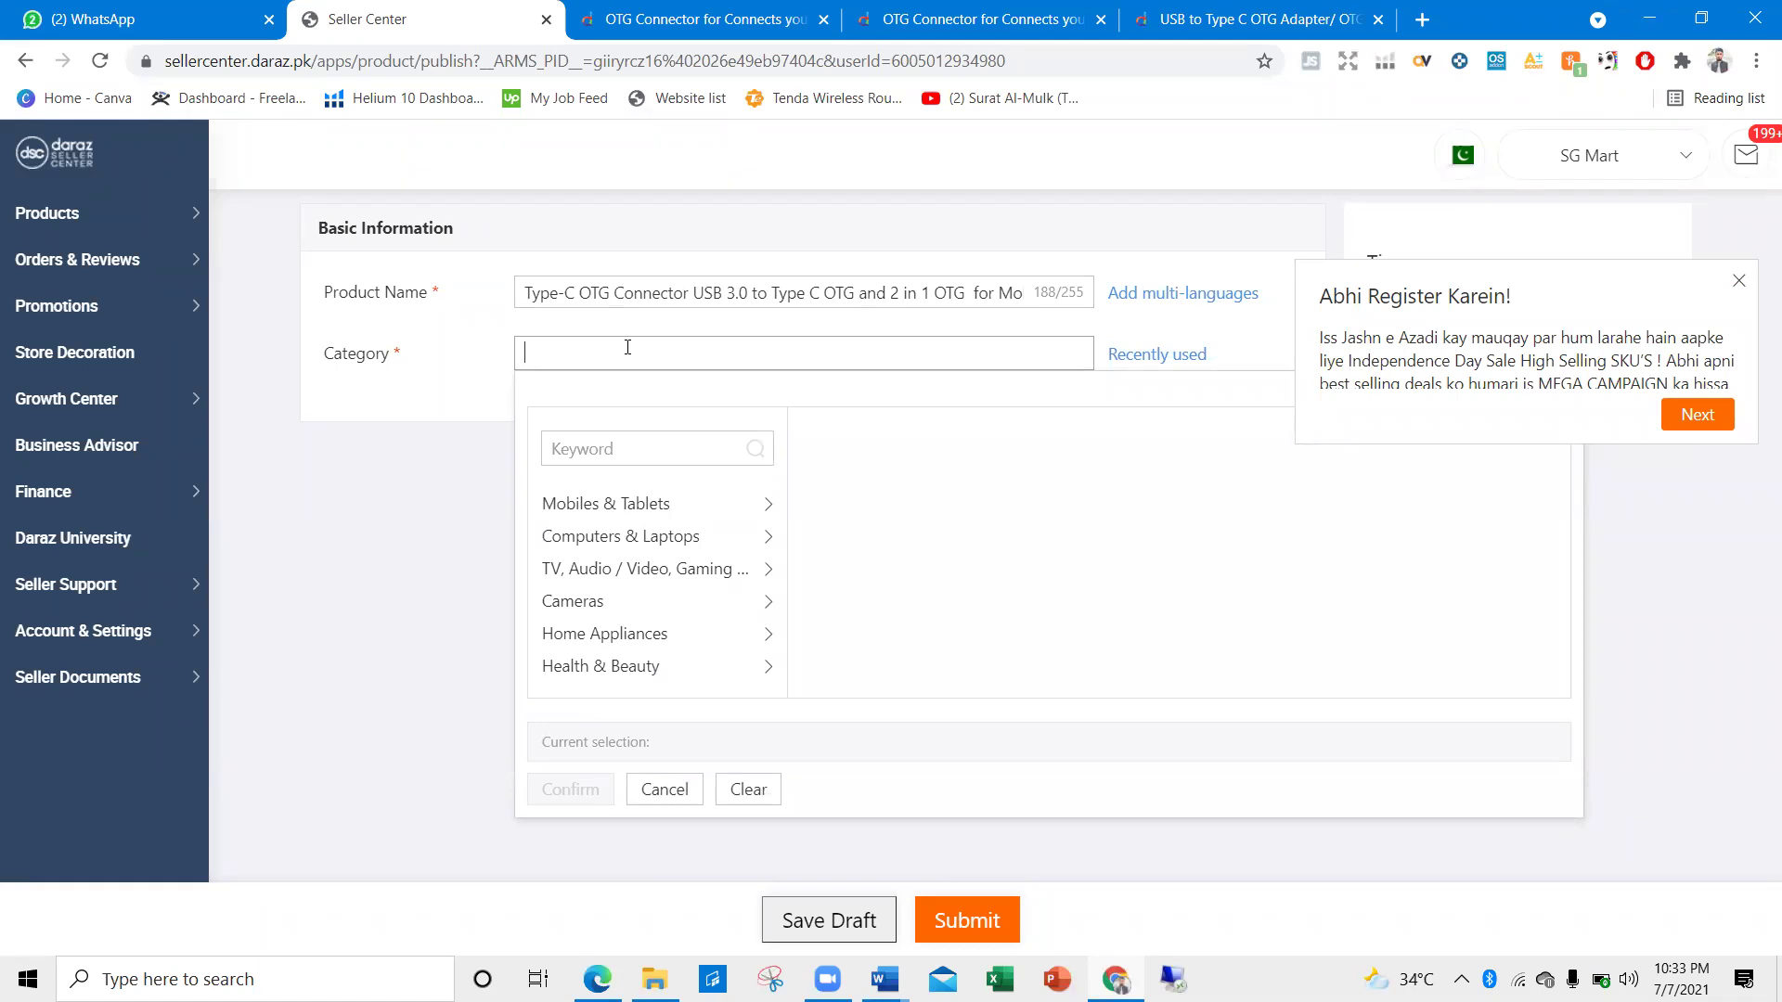
left_click(595, 506)
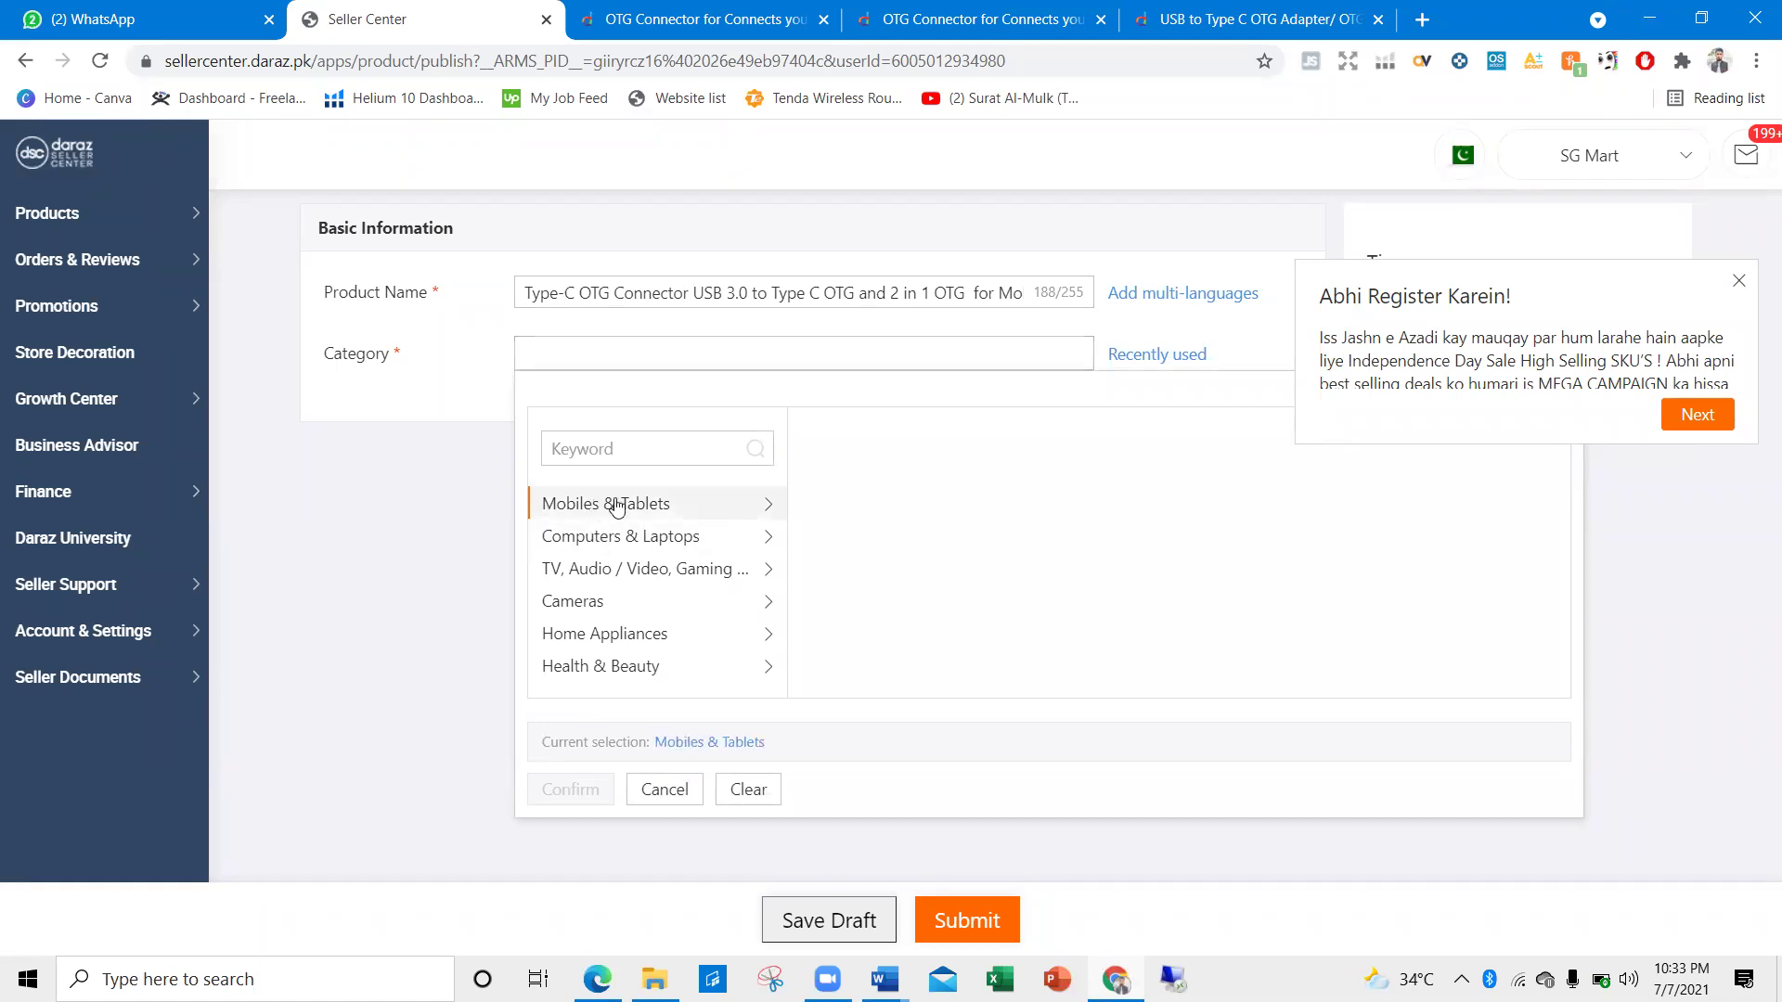
left_click(828, 510)
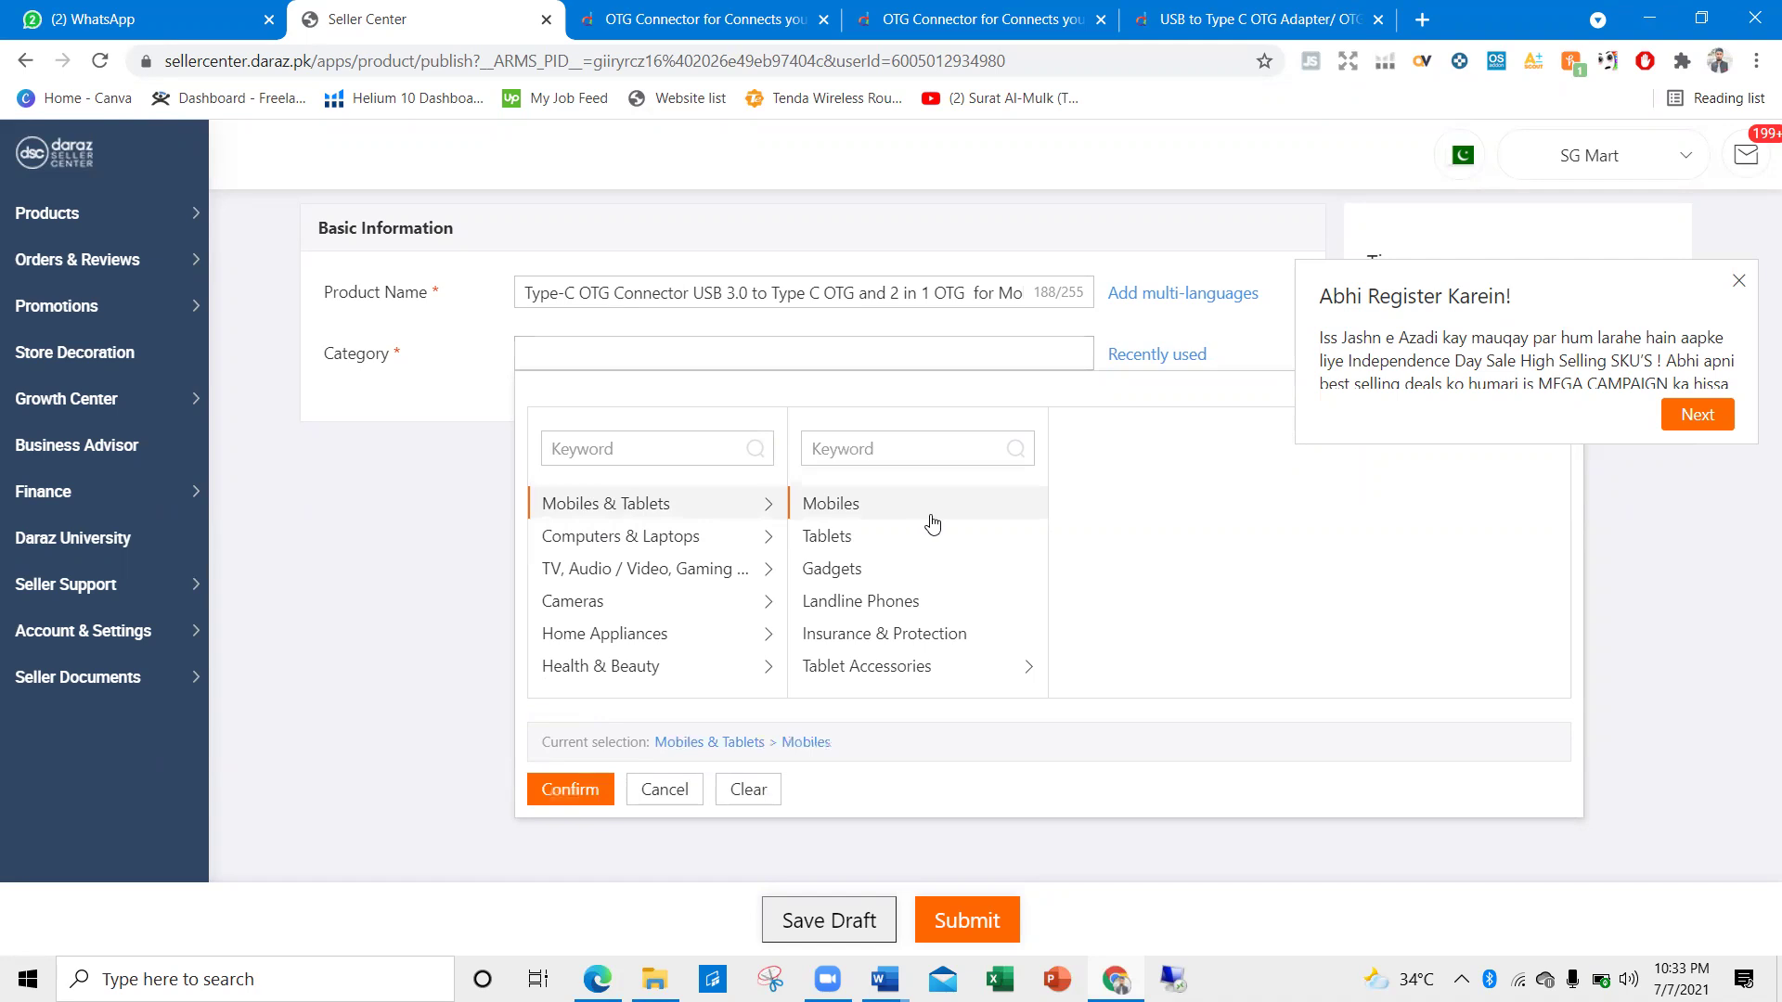
scroll(923, 524, "down", 2)
left_click(881, 549)
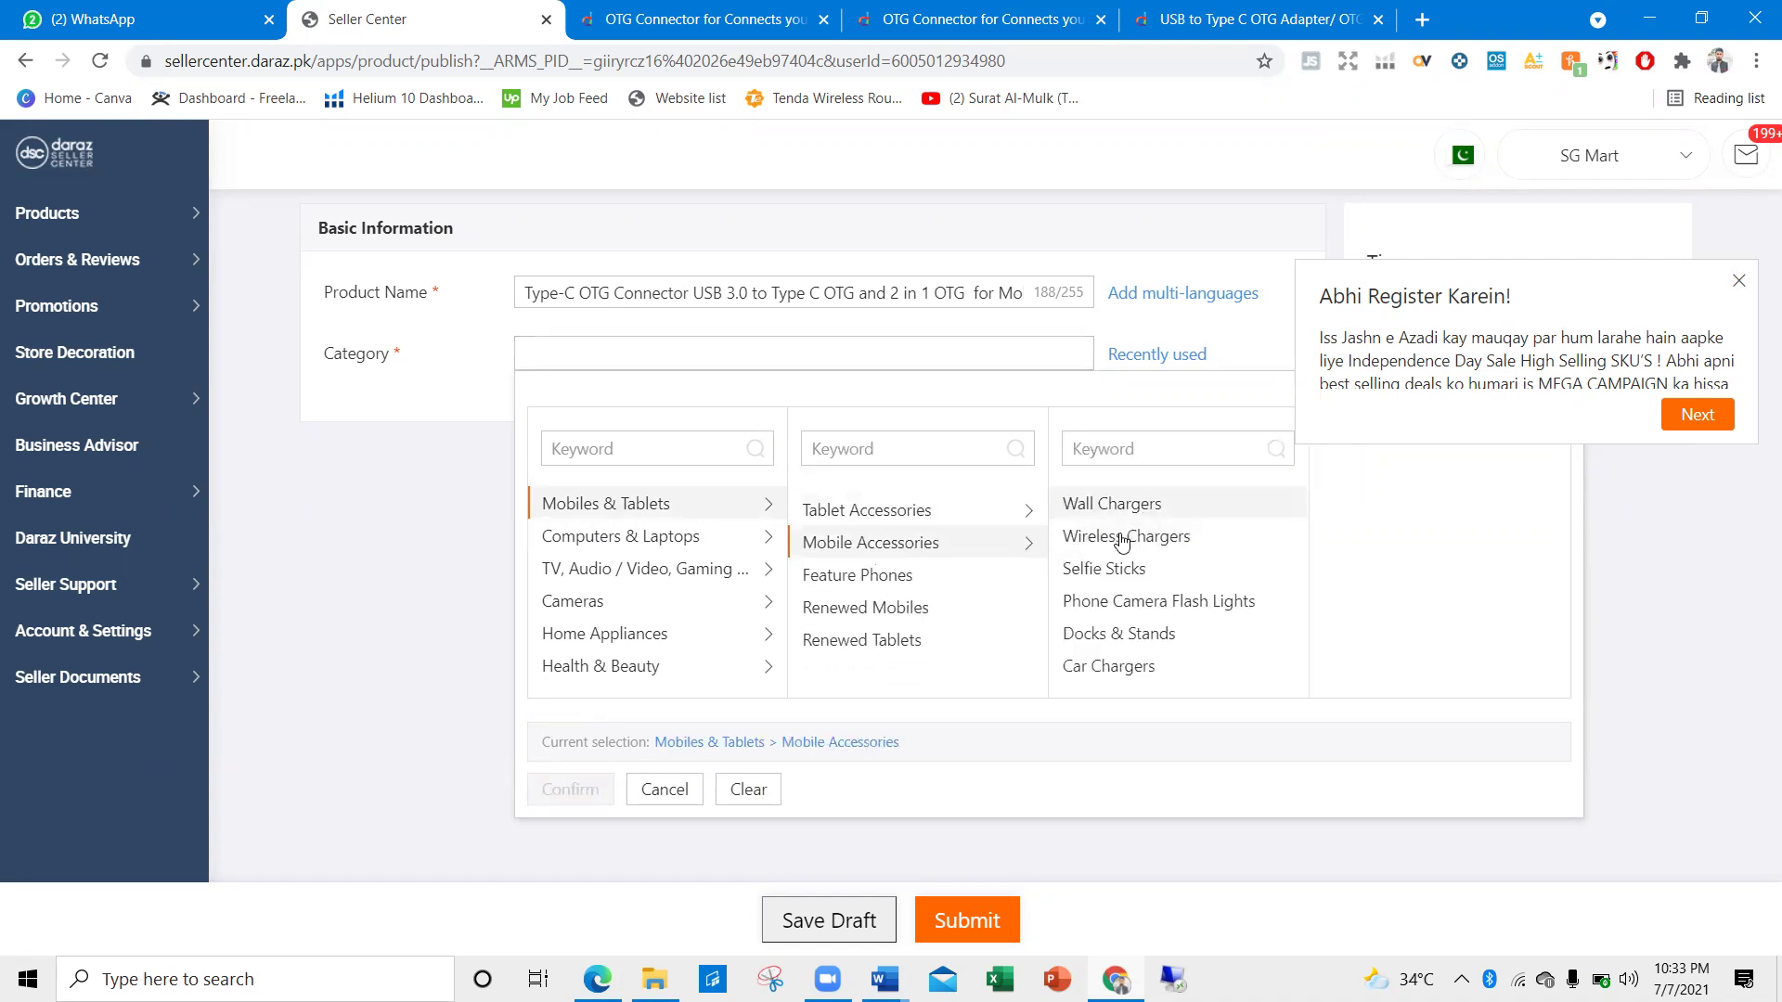
scroll(1091, 608, "down", 1)
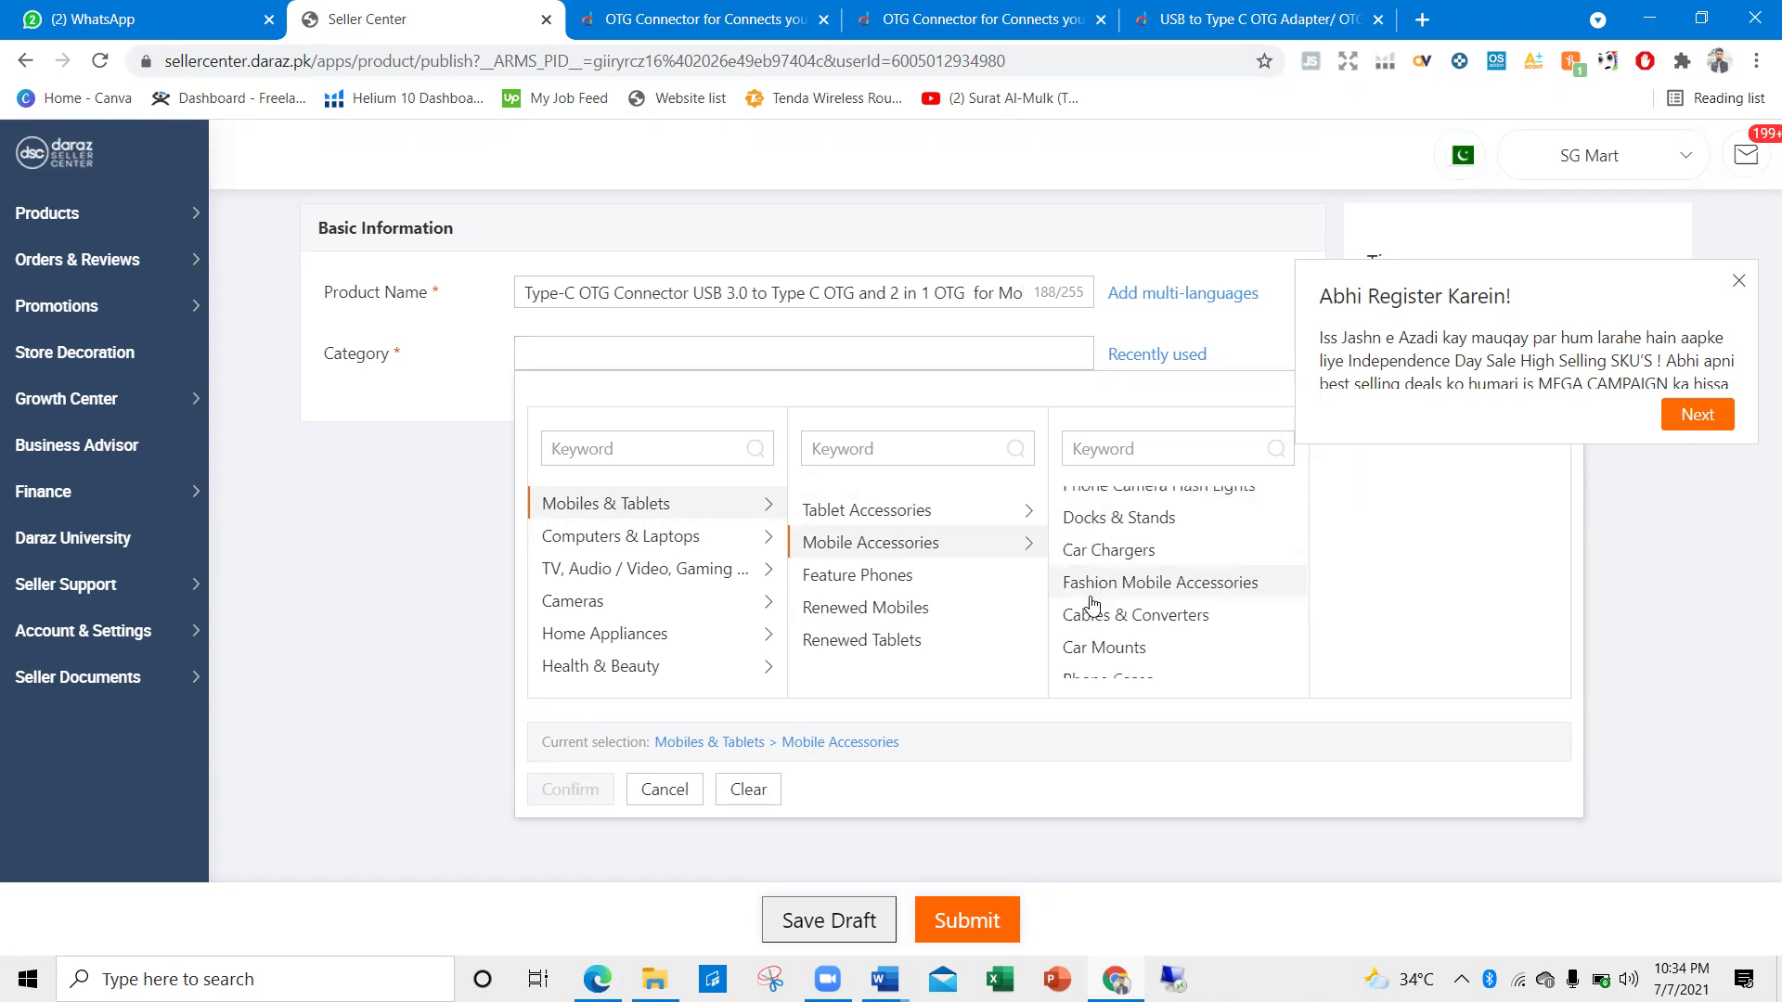
scroll(1101, 594, "down", 3)
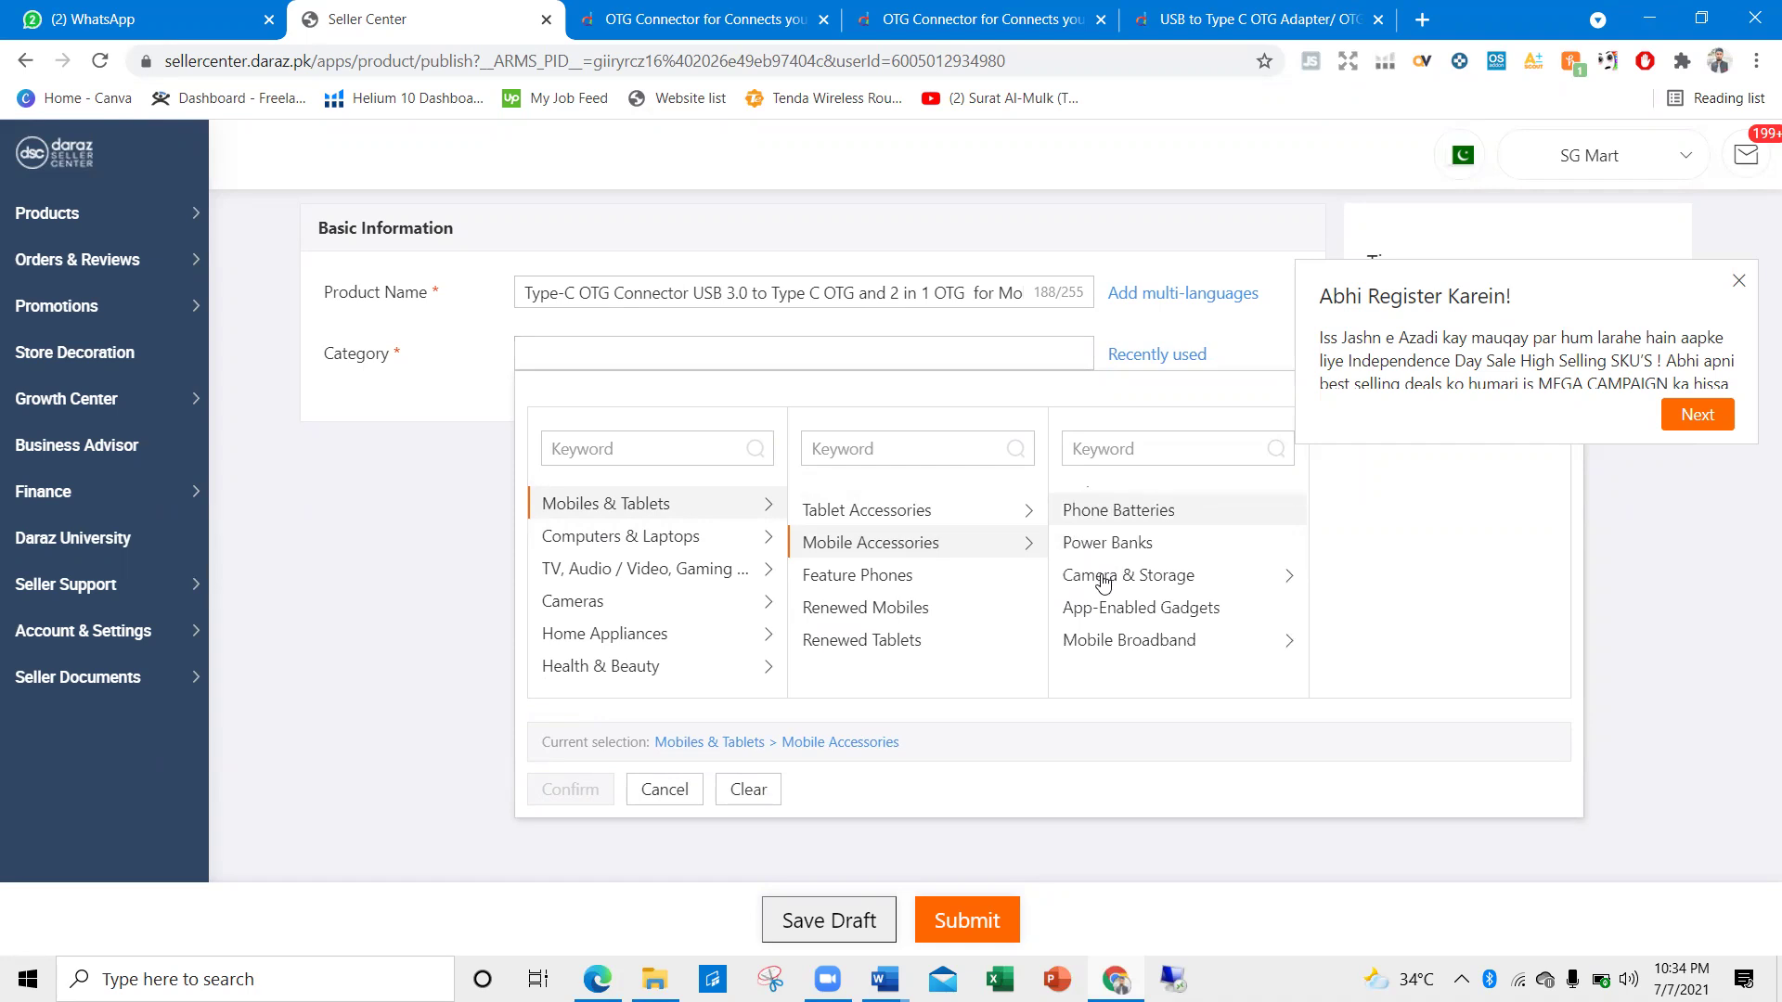
scroll(1102, 582, "up", 3)
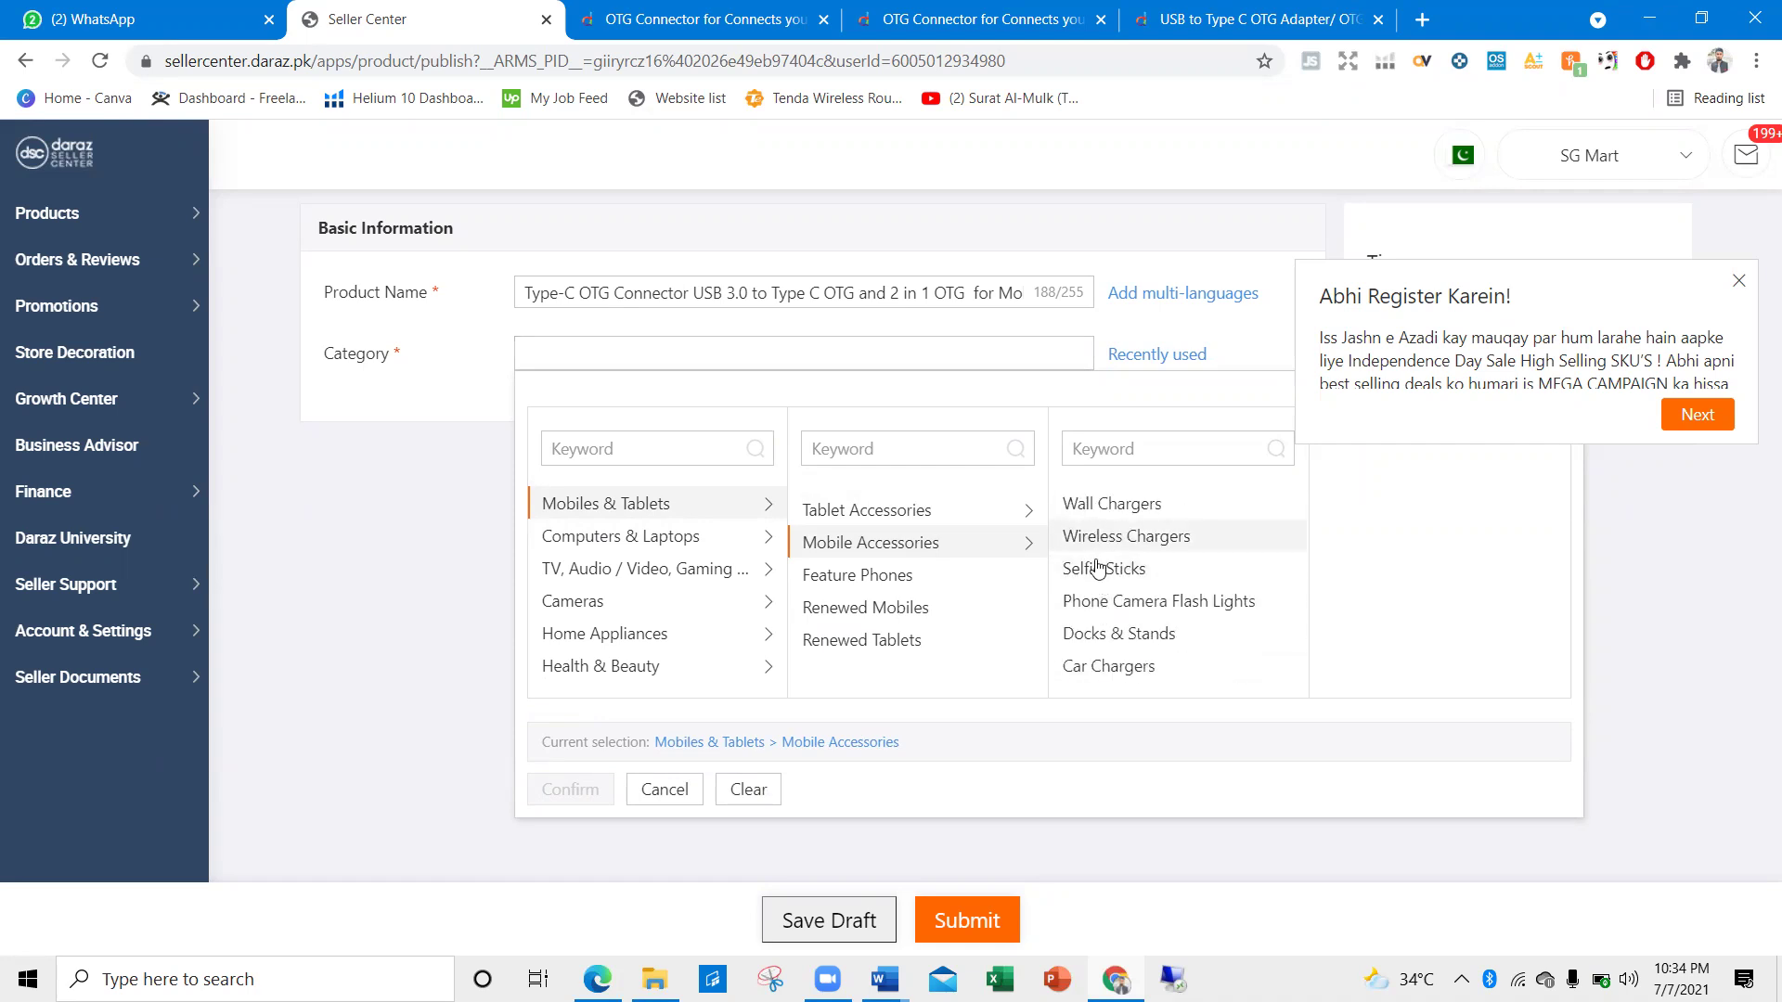
scroll(1105, 599, "down", 1)
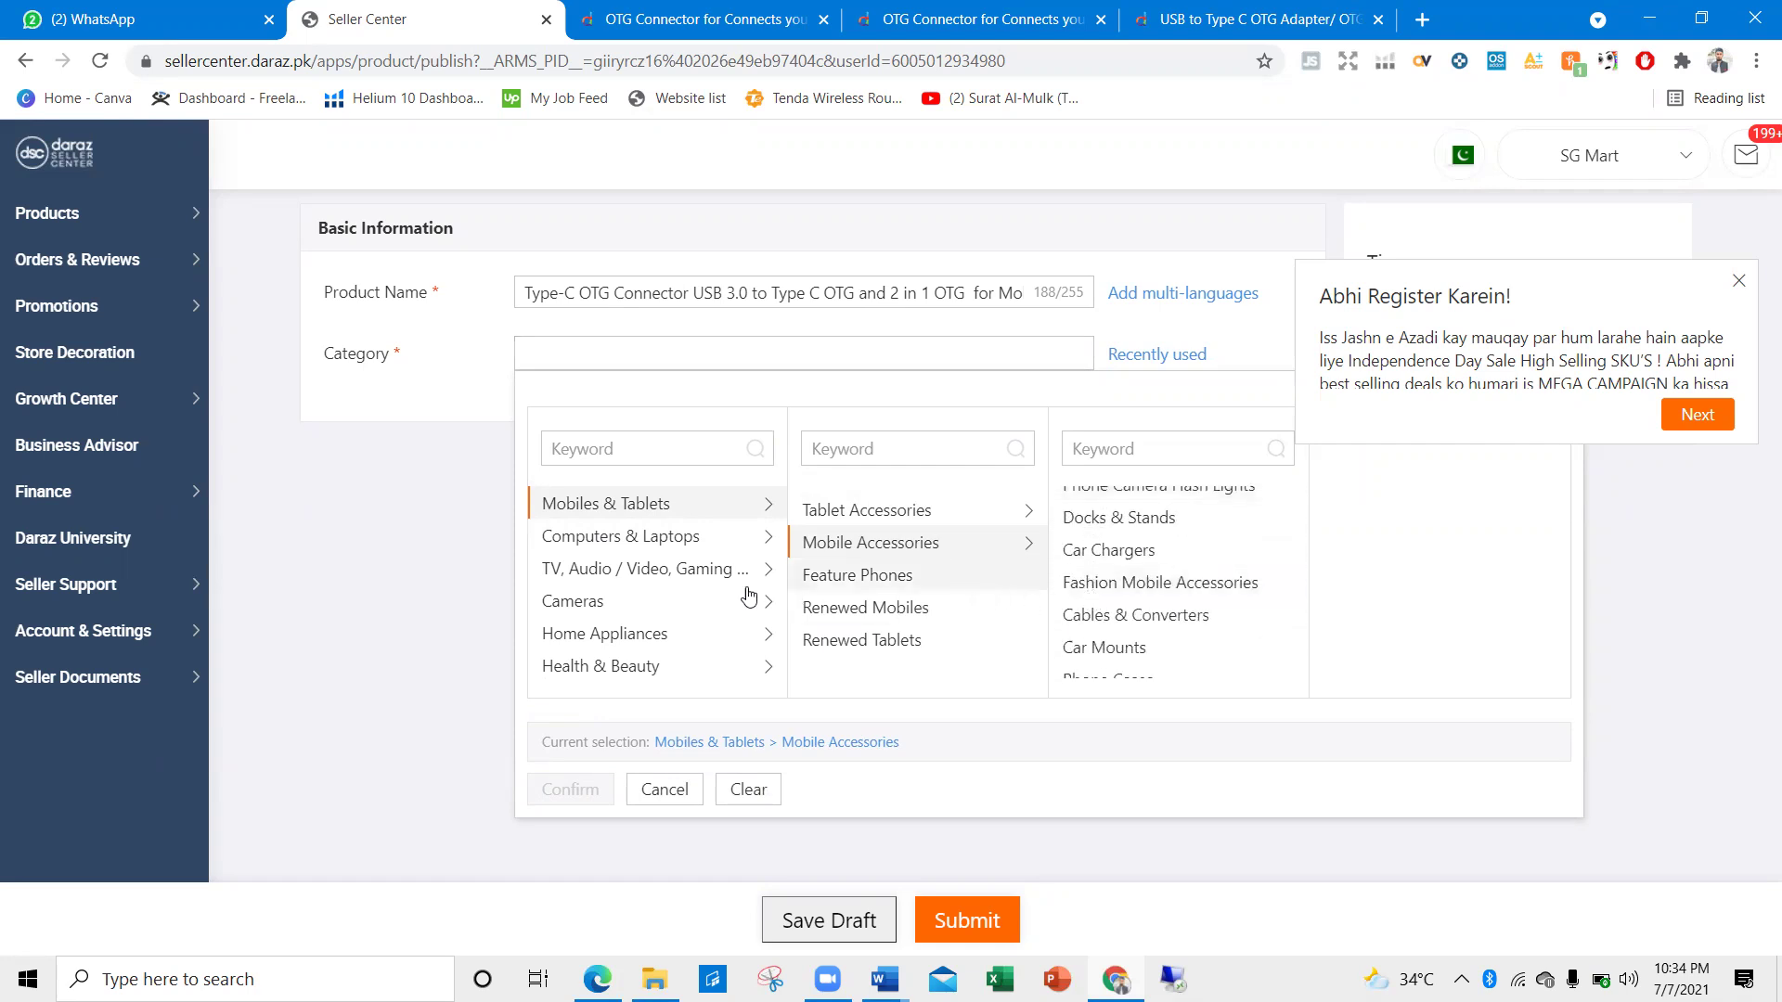
Look through the category options under TV, Audio / Video, Gaming & Wearables > Audio > Audio Accessories
left_click(624, 562)
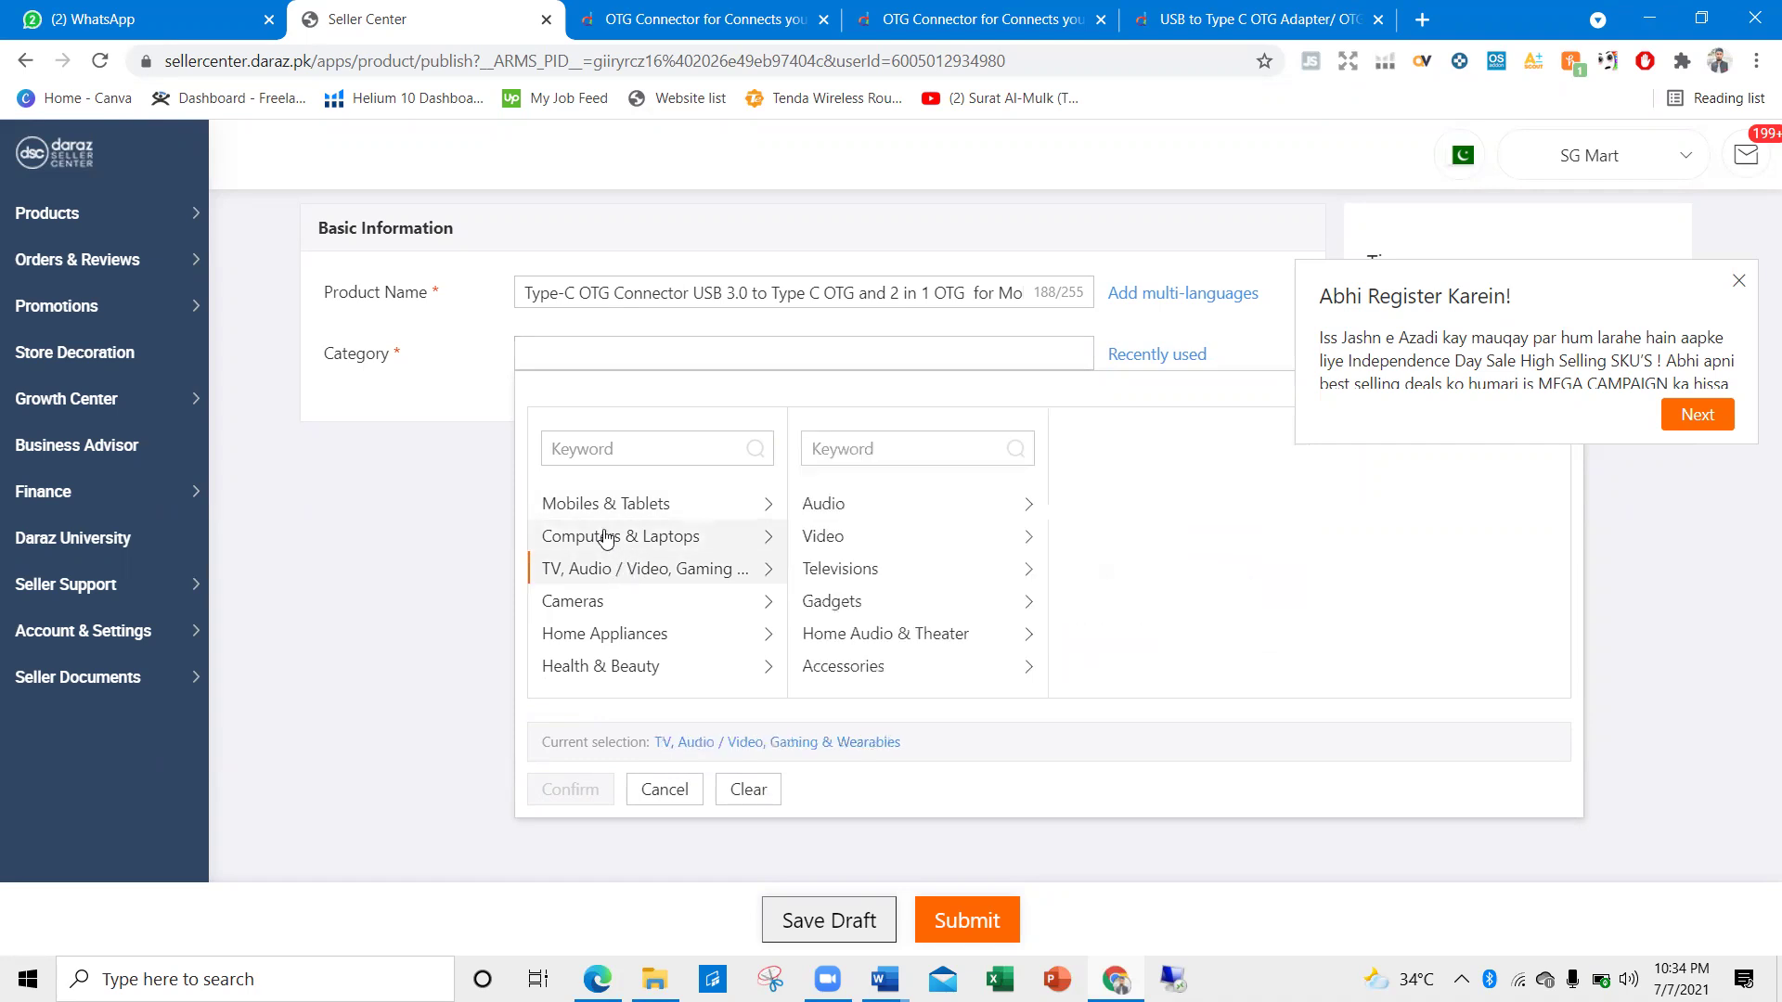
left_click(826, 506)
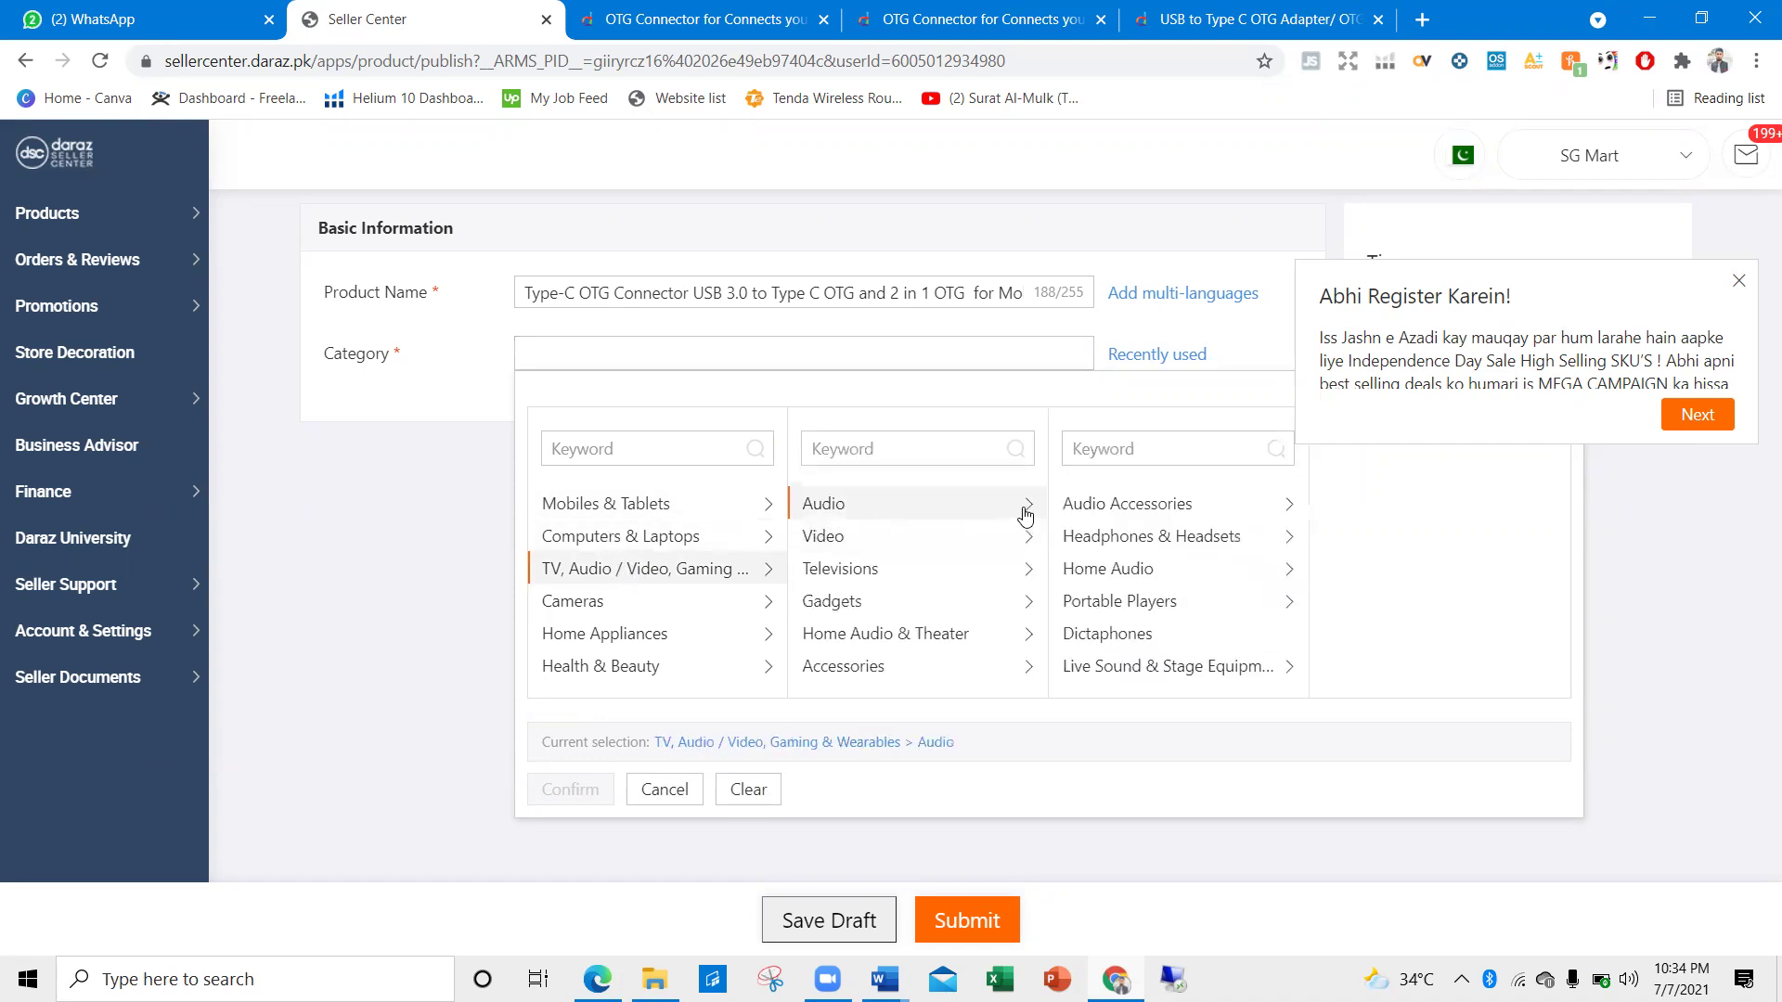
left_click(1112, 510)
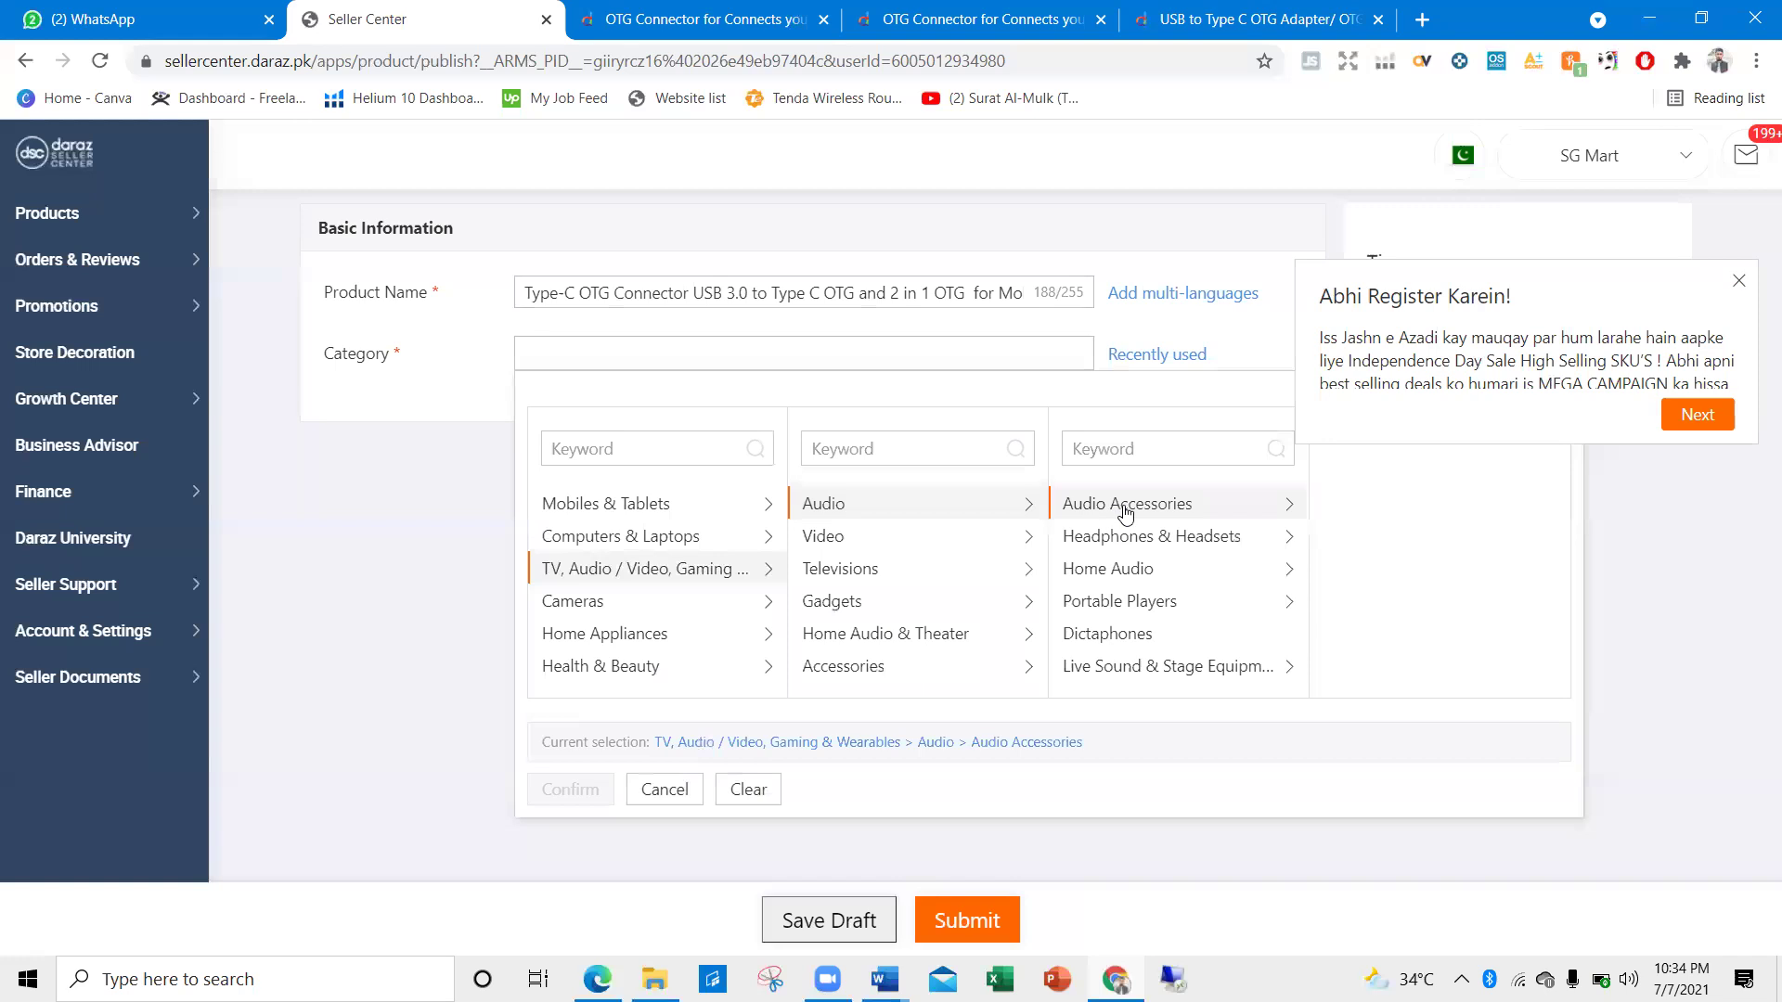
scroll(1170, 520, "down", 1)
scroll(1355, 543, "down", 1)
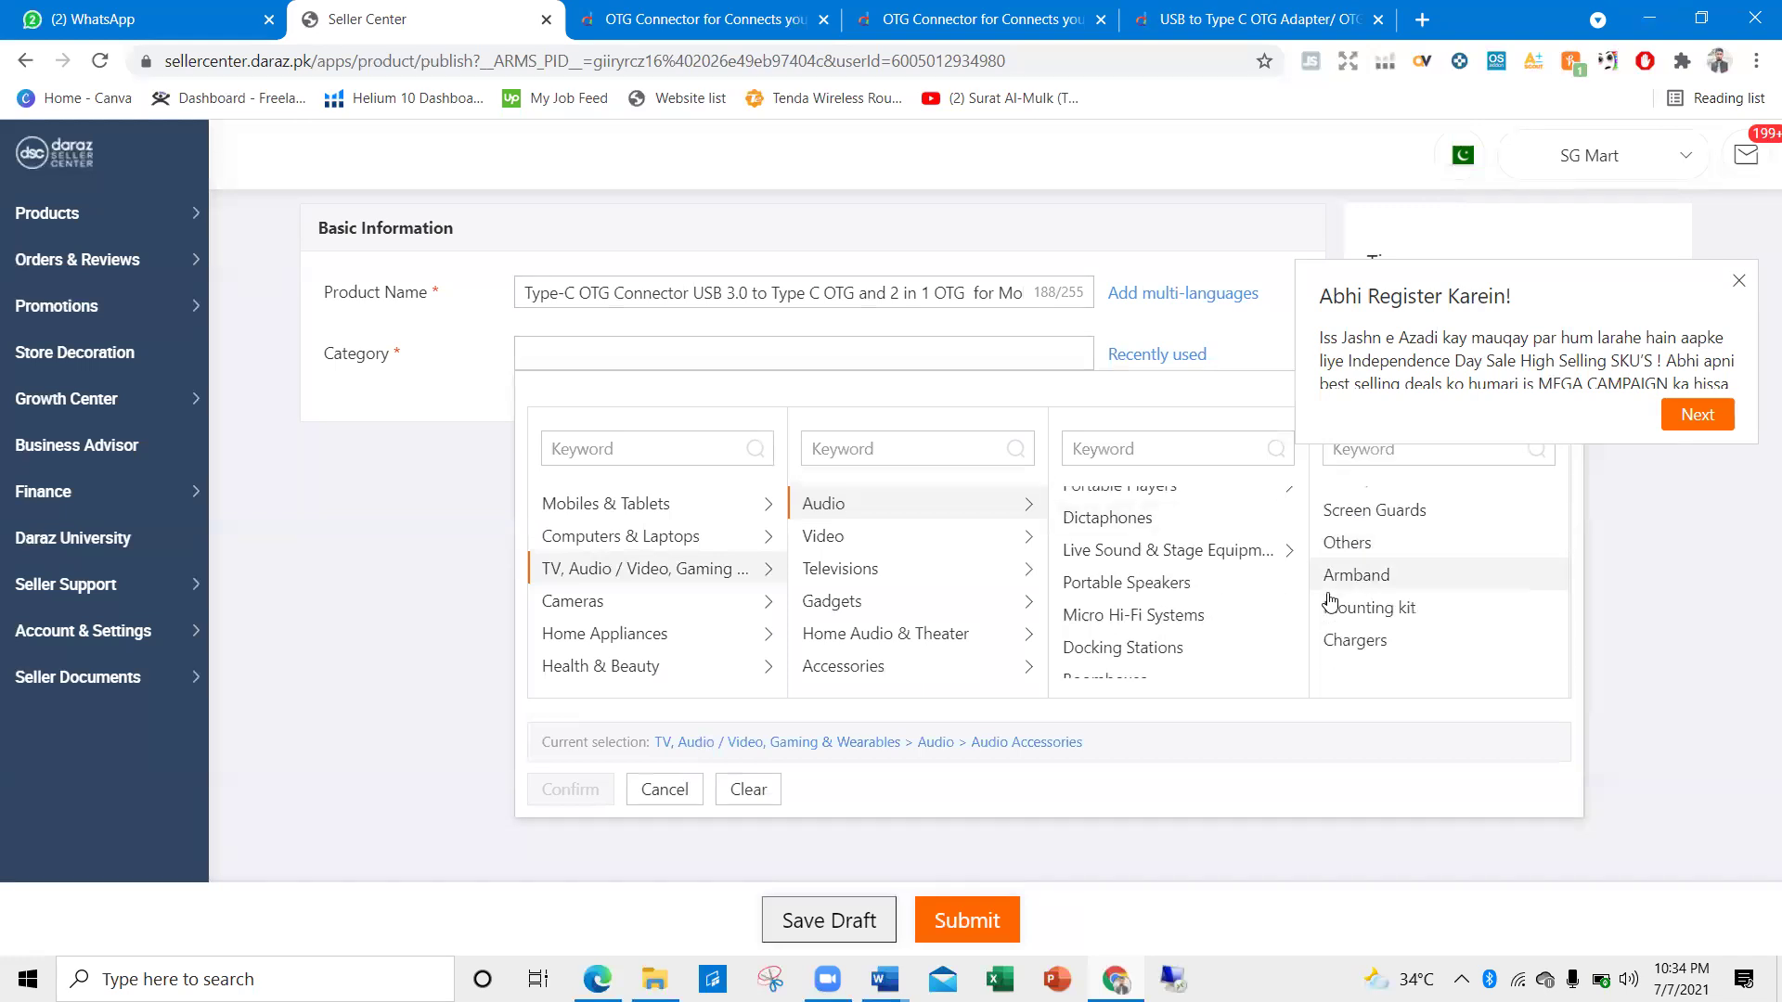
scroll(1137, 553, "down", 1)
scroll(1134, 553, "down", 2)
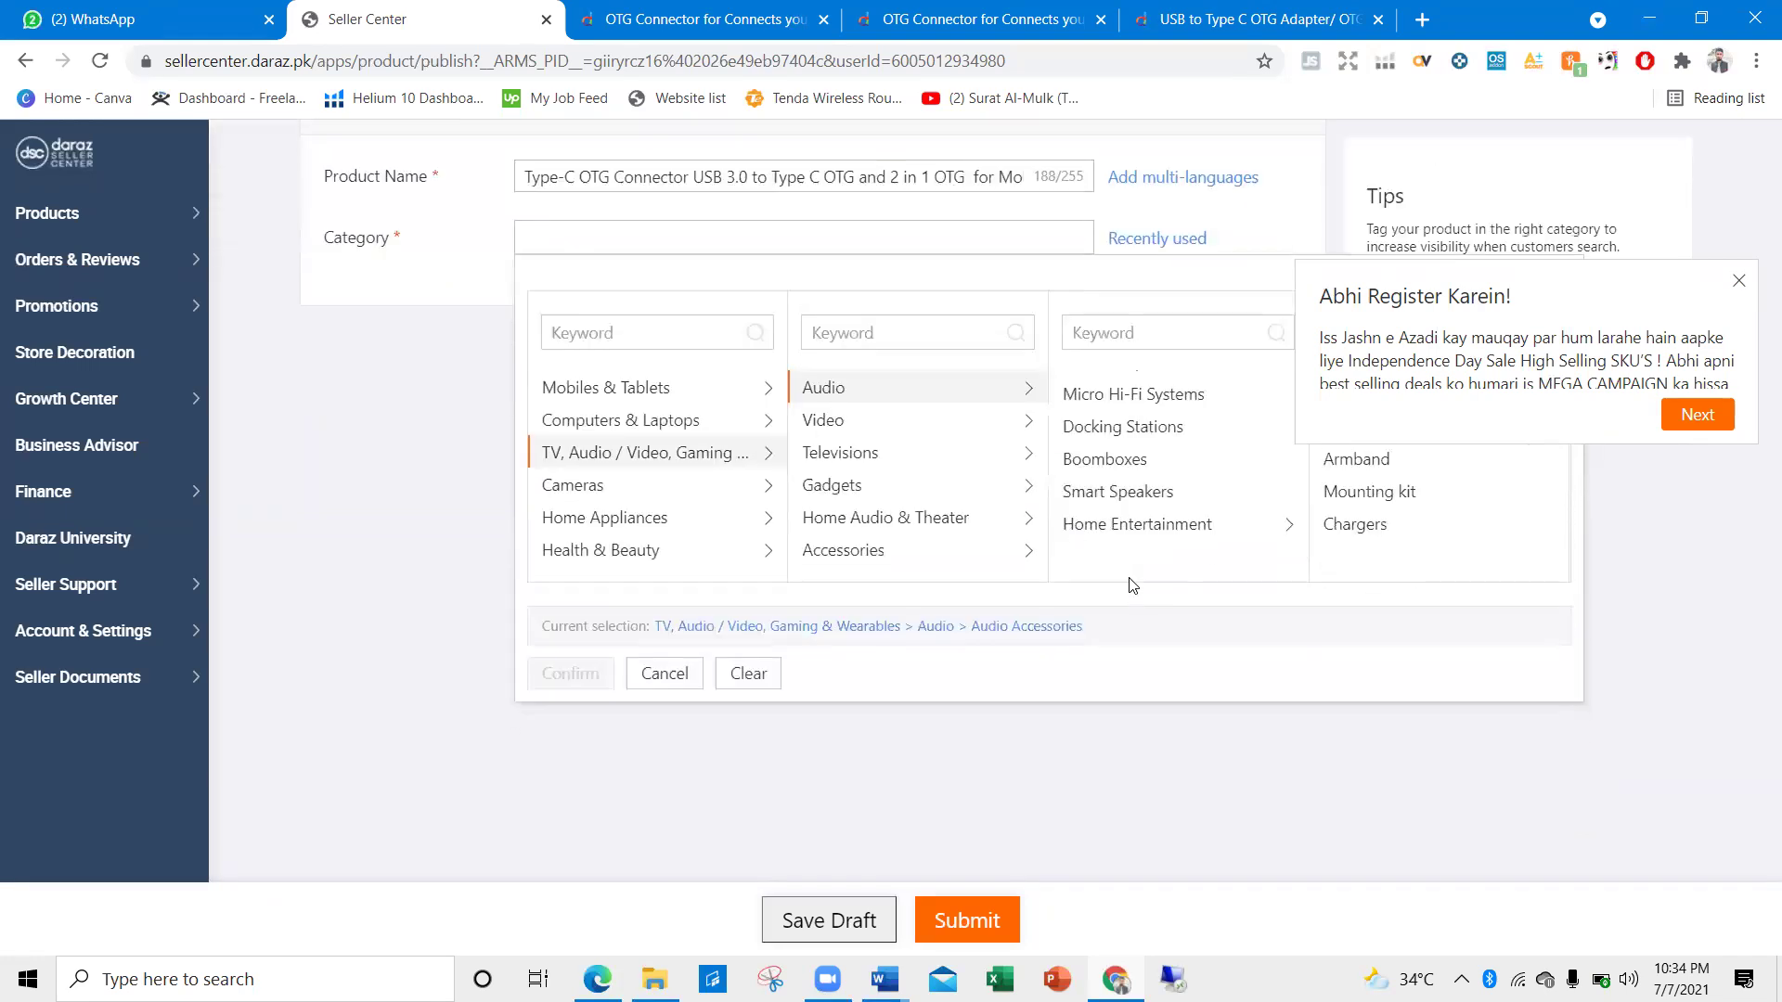
Open daraz.pk in a new tab and search the store for "handfree"
left_click(1423, 20)
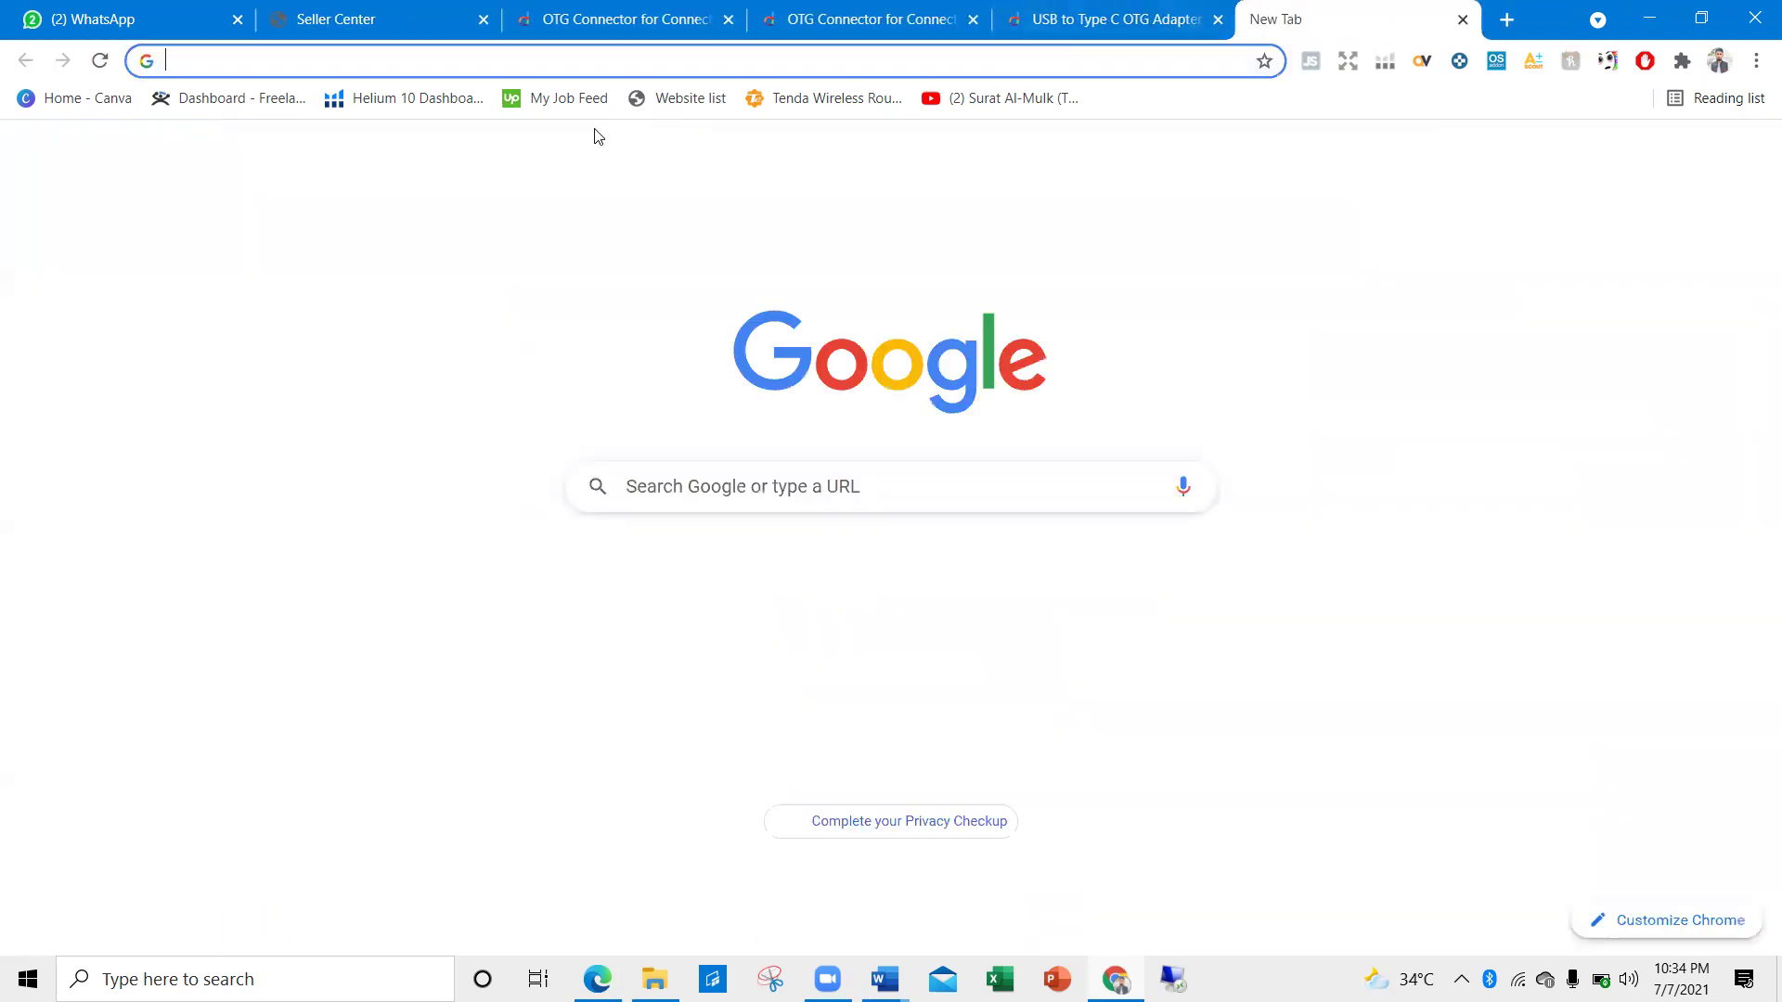
type("daraz.pk")
key("Return")
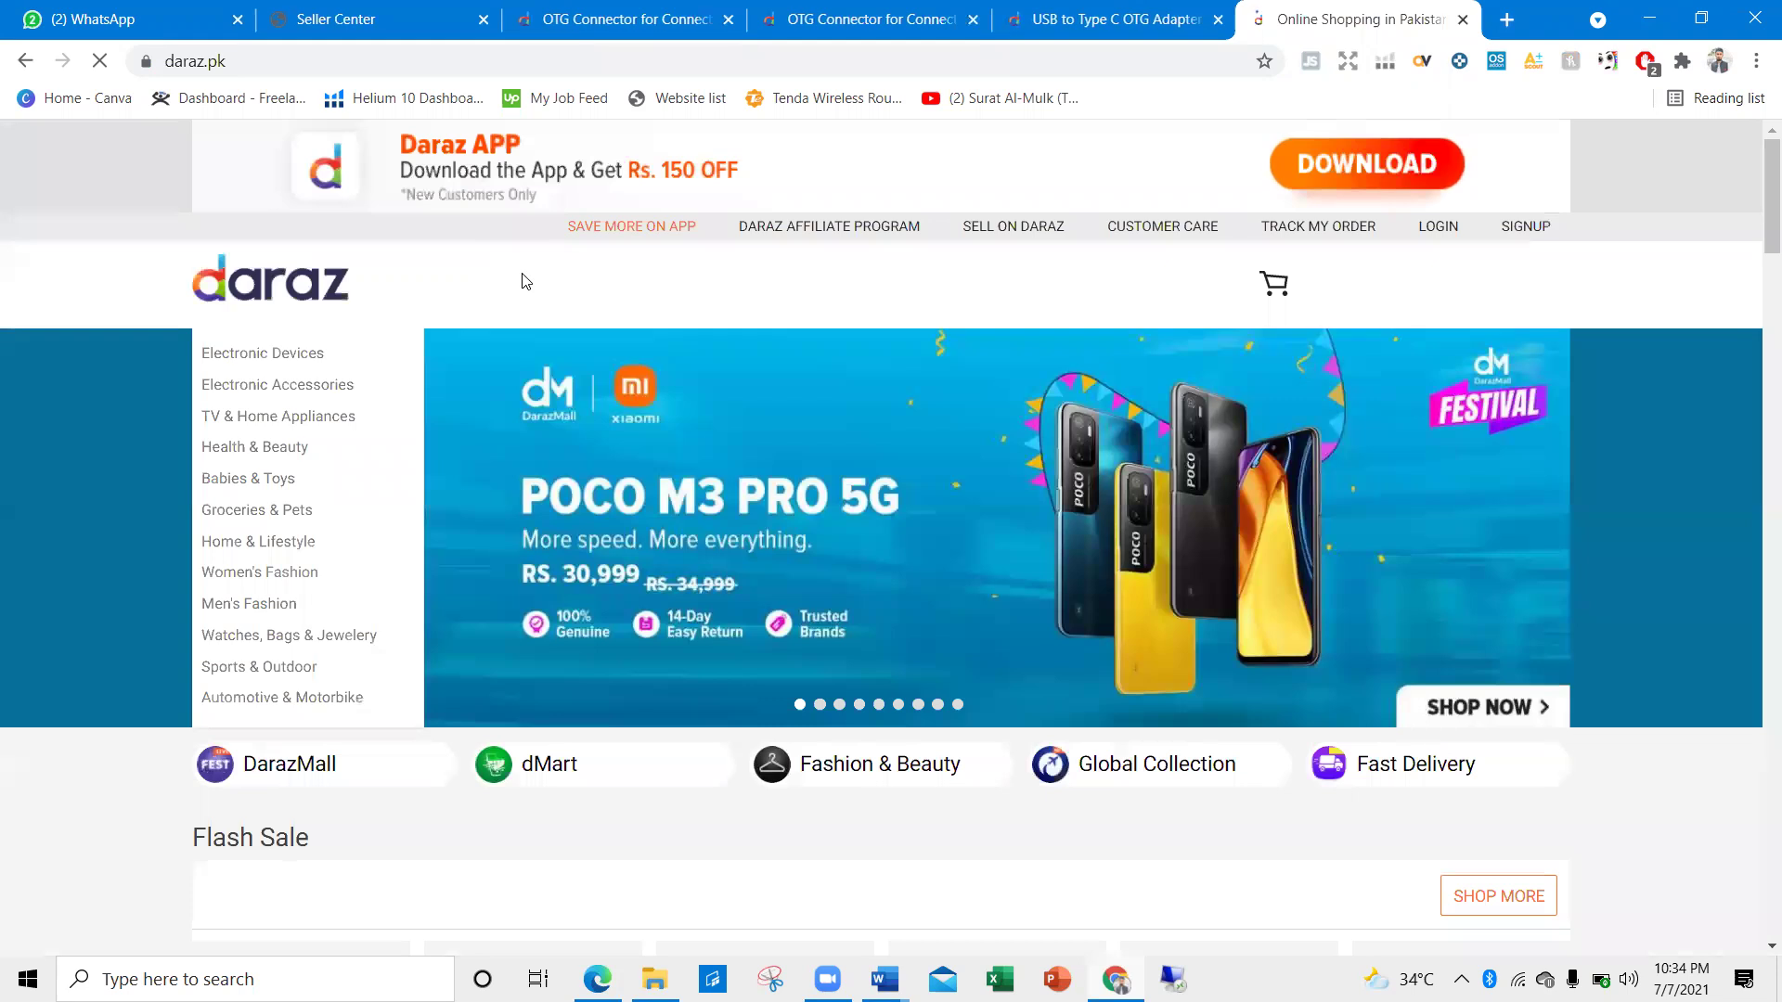
type("handfree")
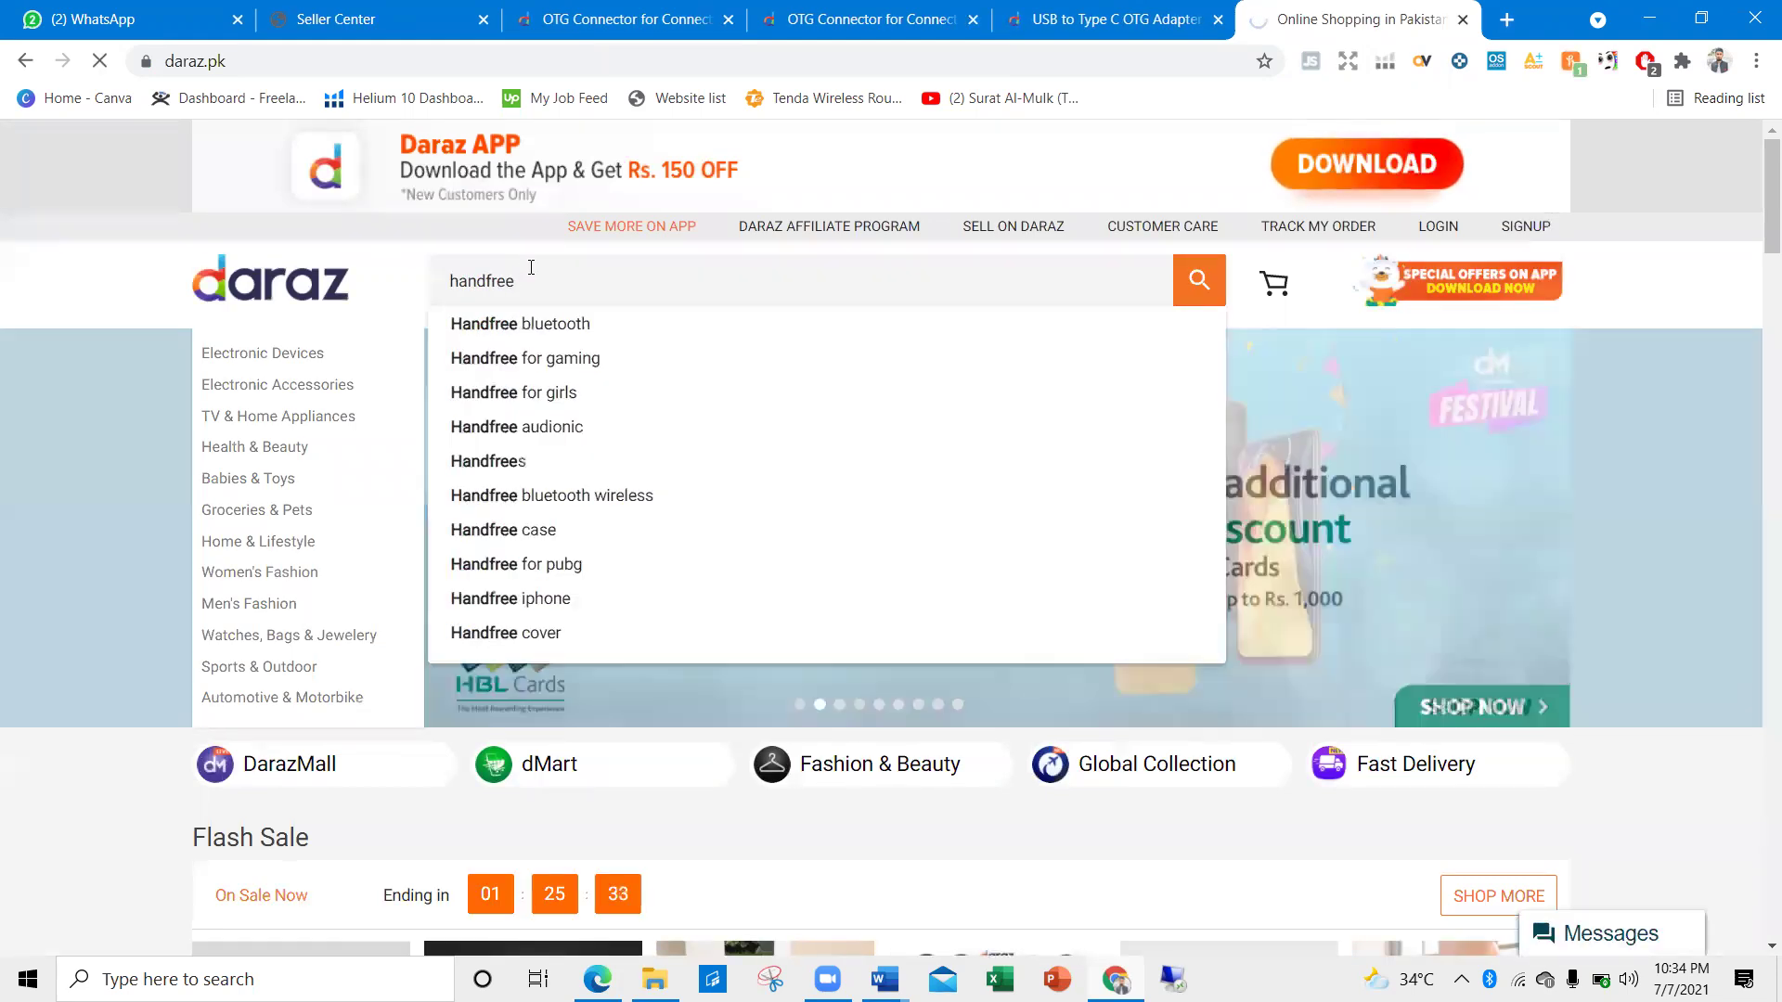
key("Return")
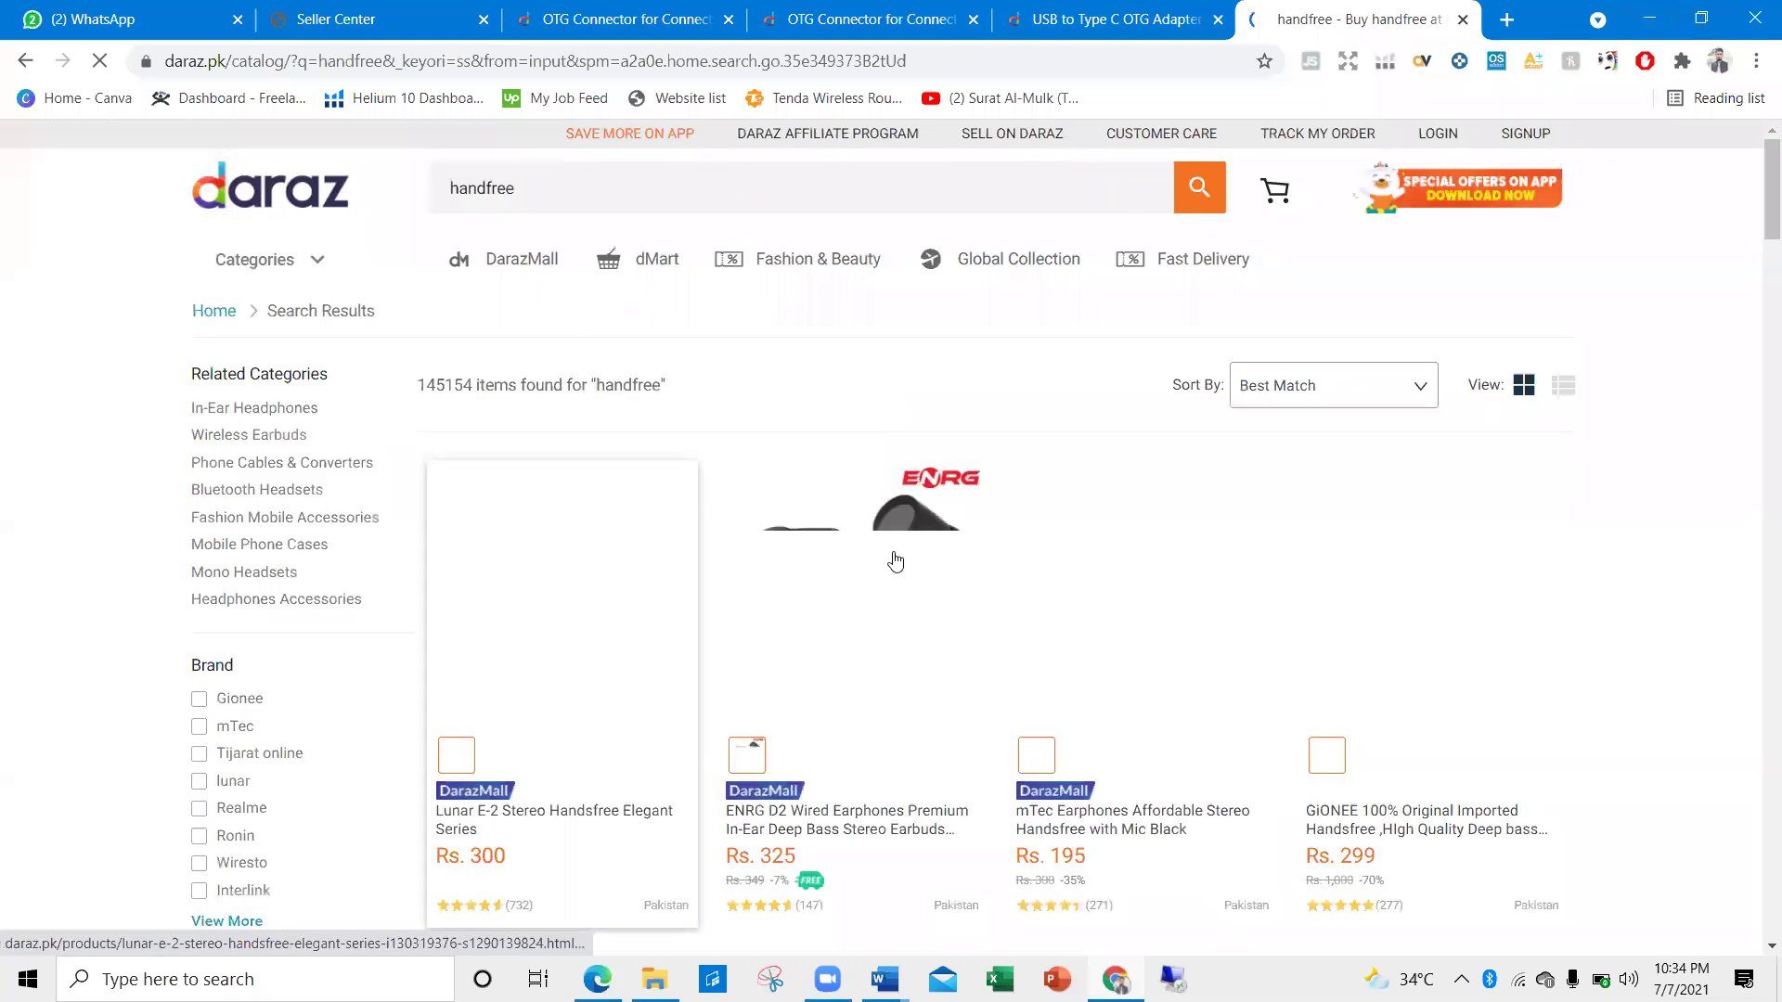
Open the Original Handfree Blue Spectrum M5 listing in a separate tab and check the category path above its title
scroll(989, 533, "down", 5)
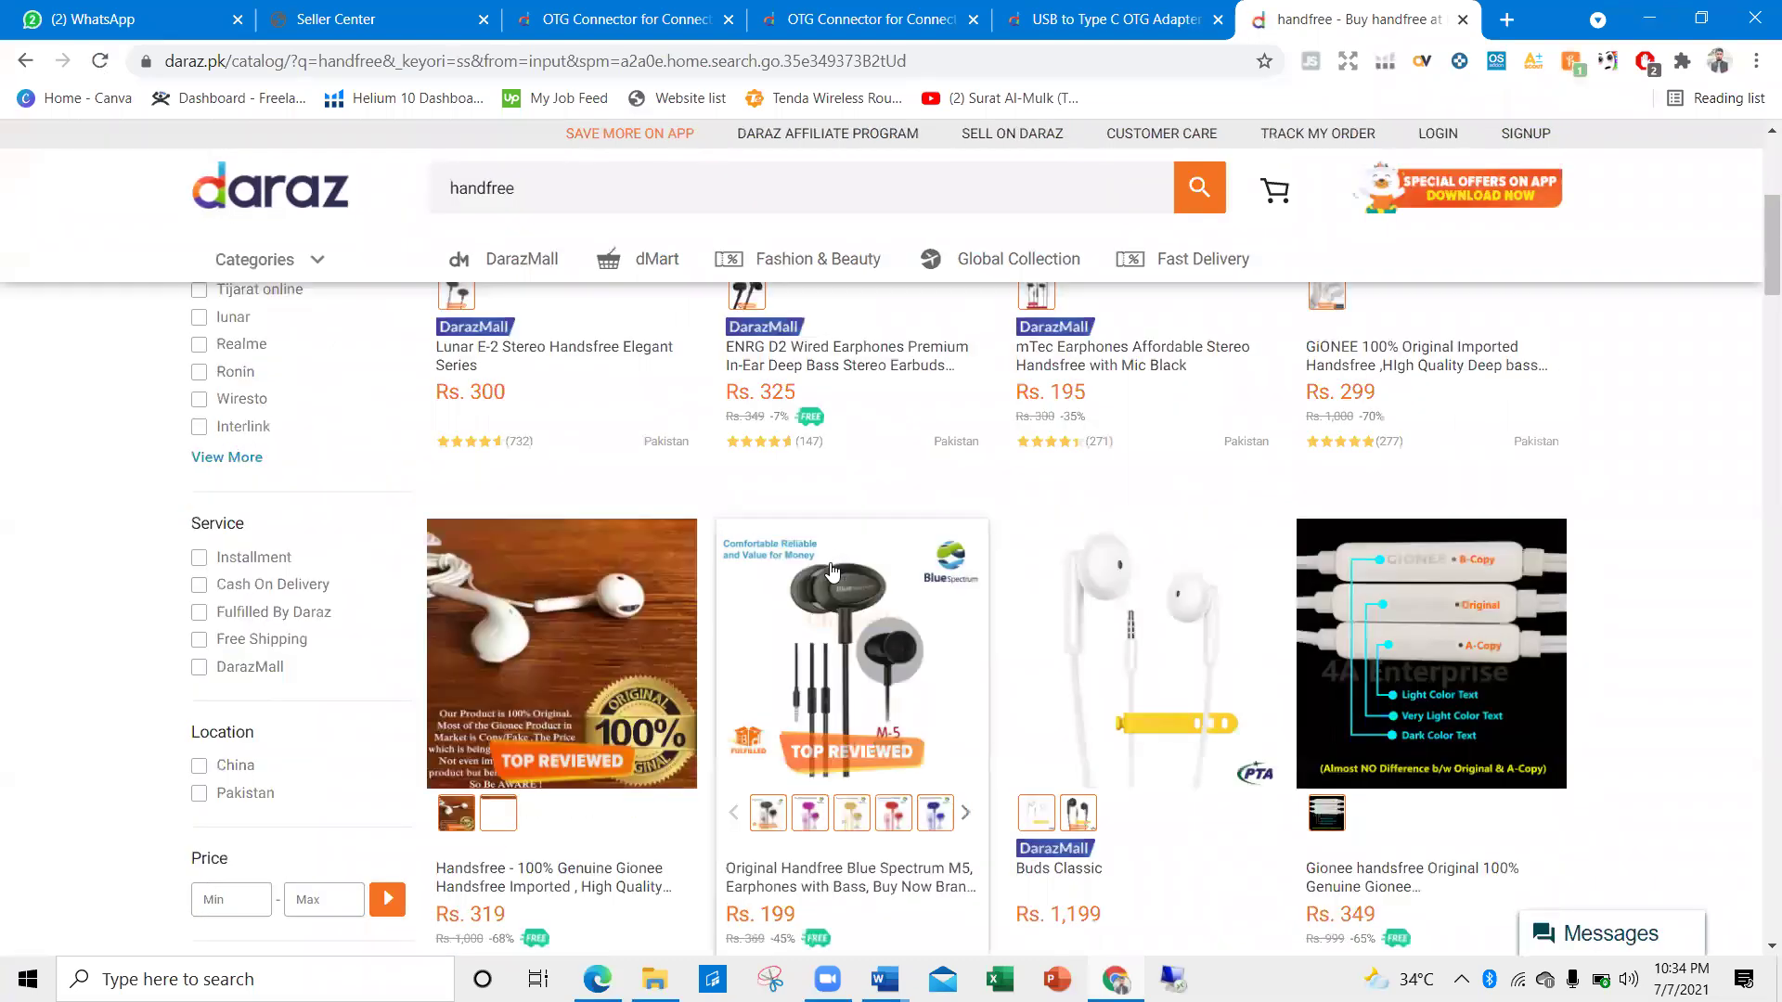
right_click(830, 568)
left_click(893, 107)
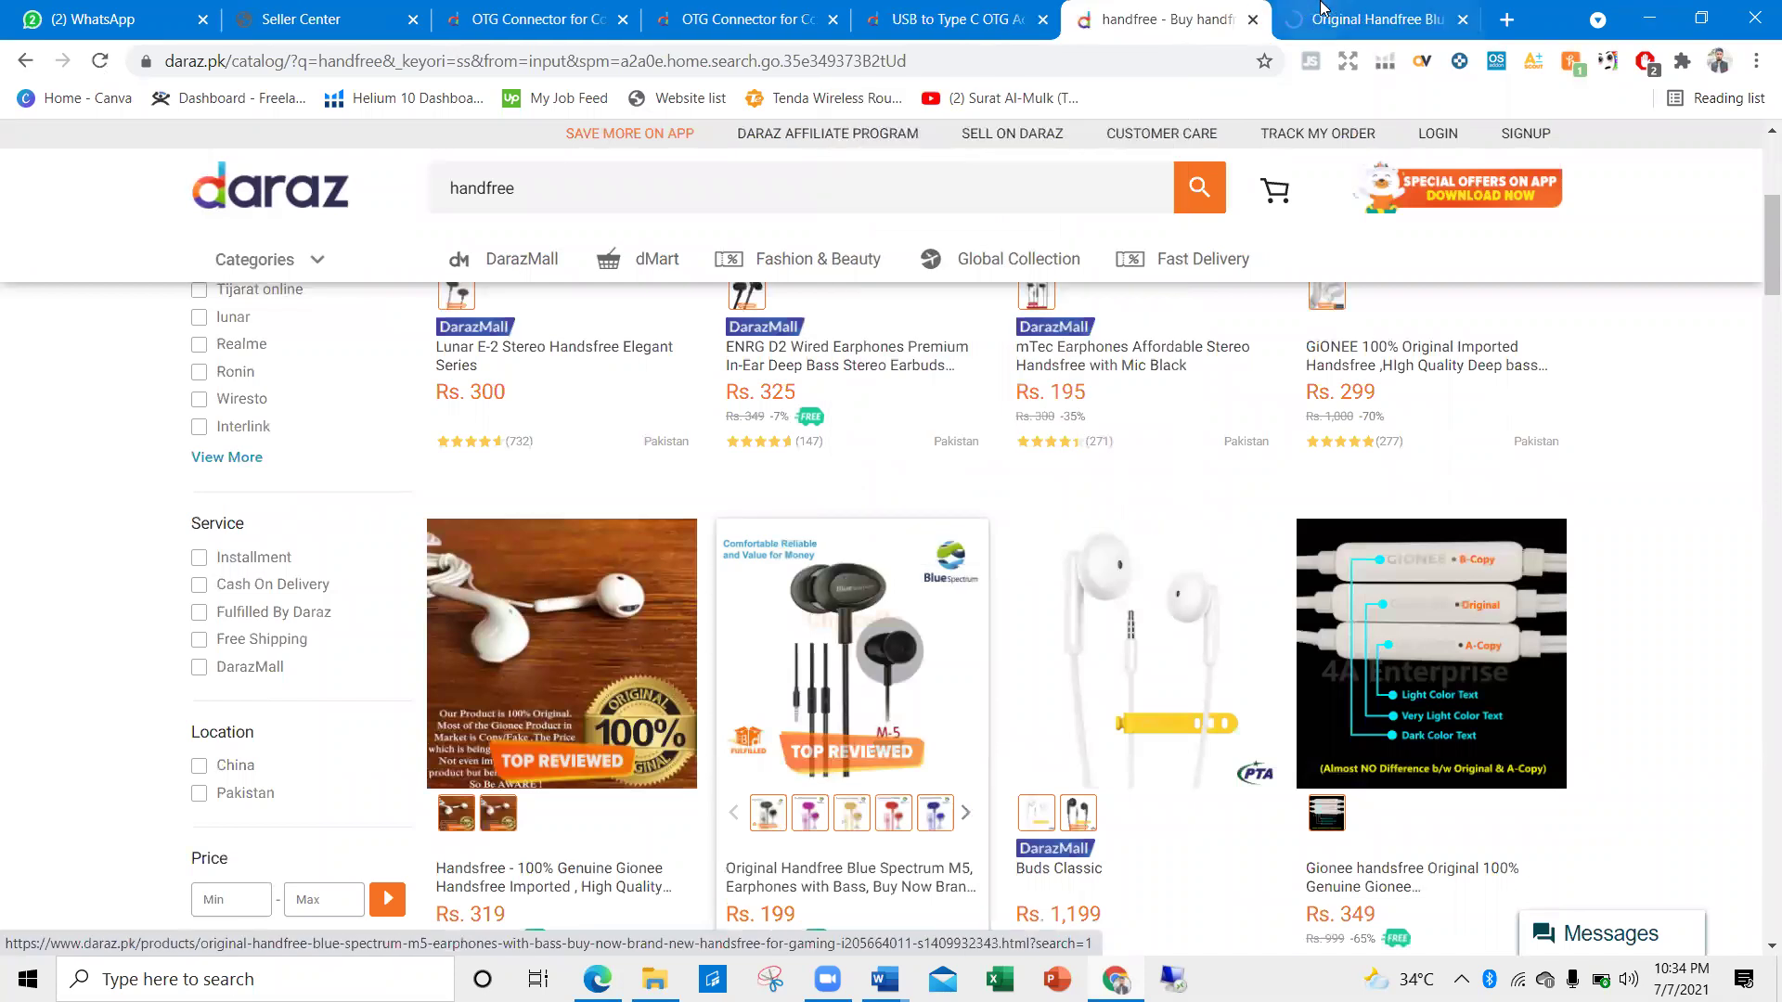
key("ctrl+Tab")
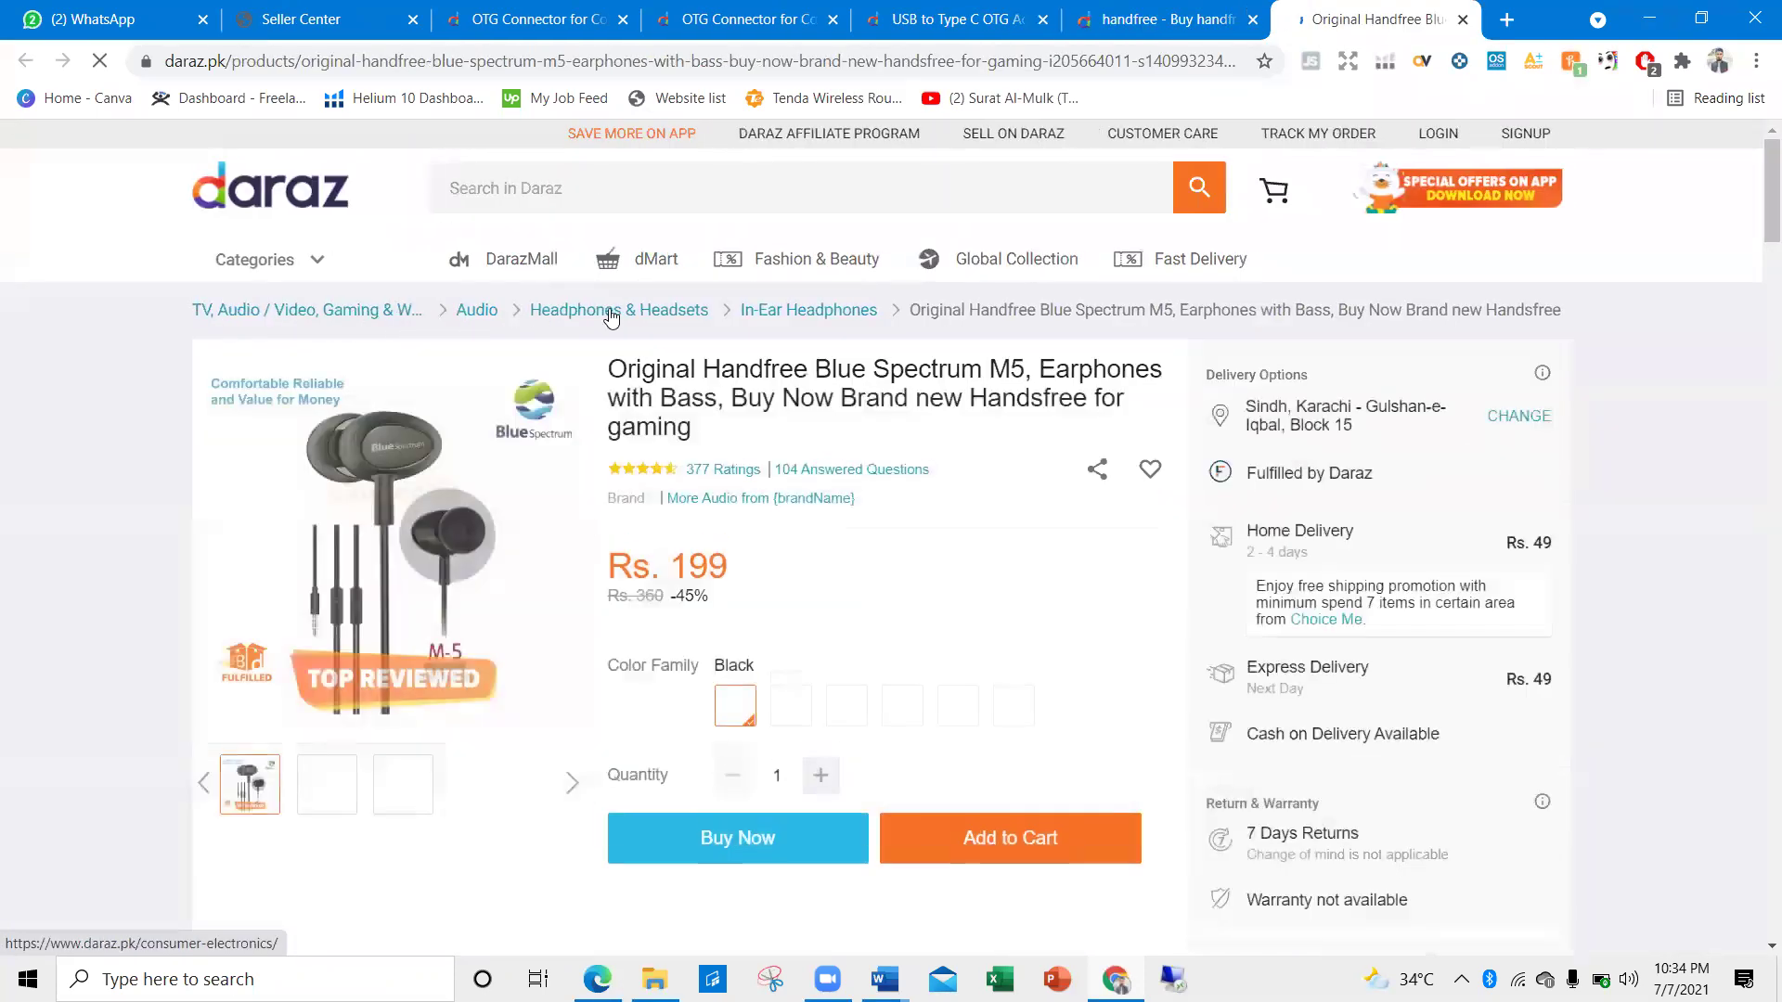
Back in Seller Center, set the category to TV, Audio / Video, Gaming & Wearables > Audio > Headphones & Headsets > In-Ear Headphones
left_click(316, 8)
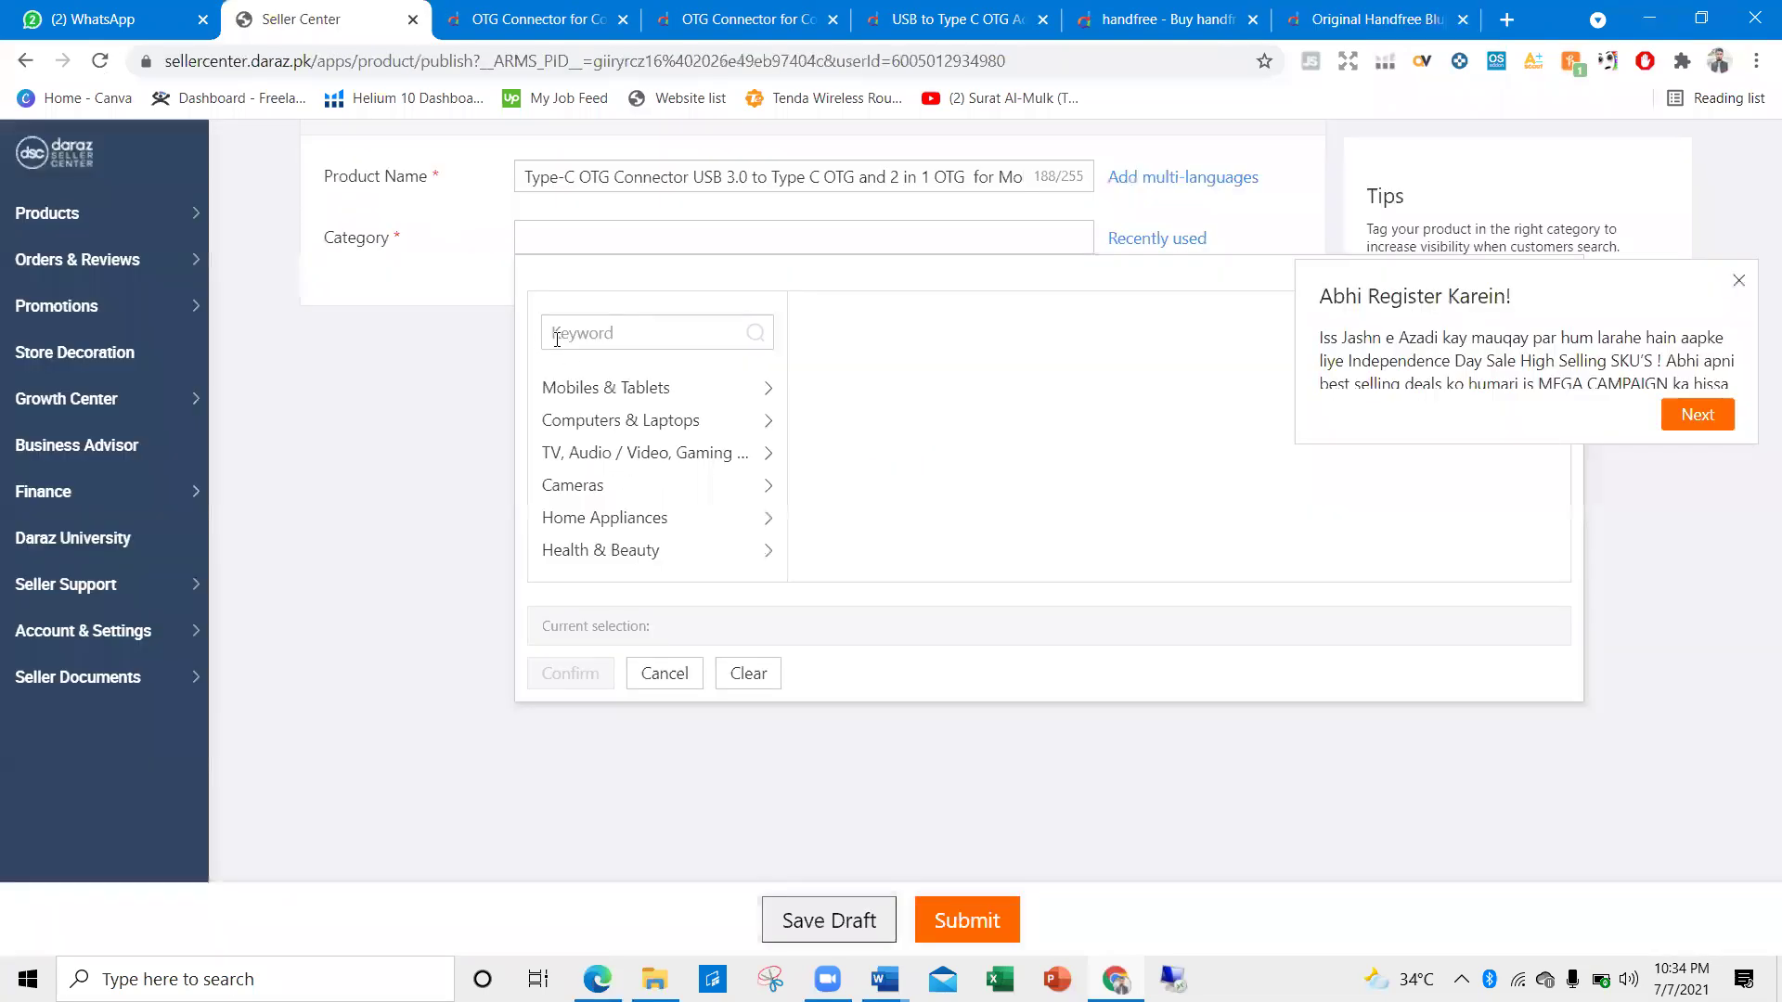
left_click(601, 461)
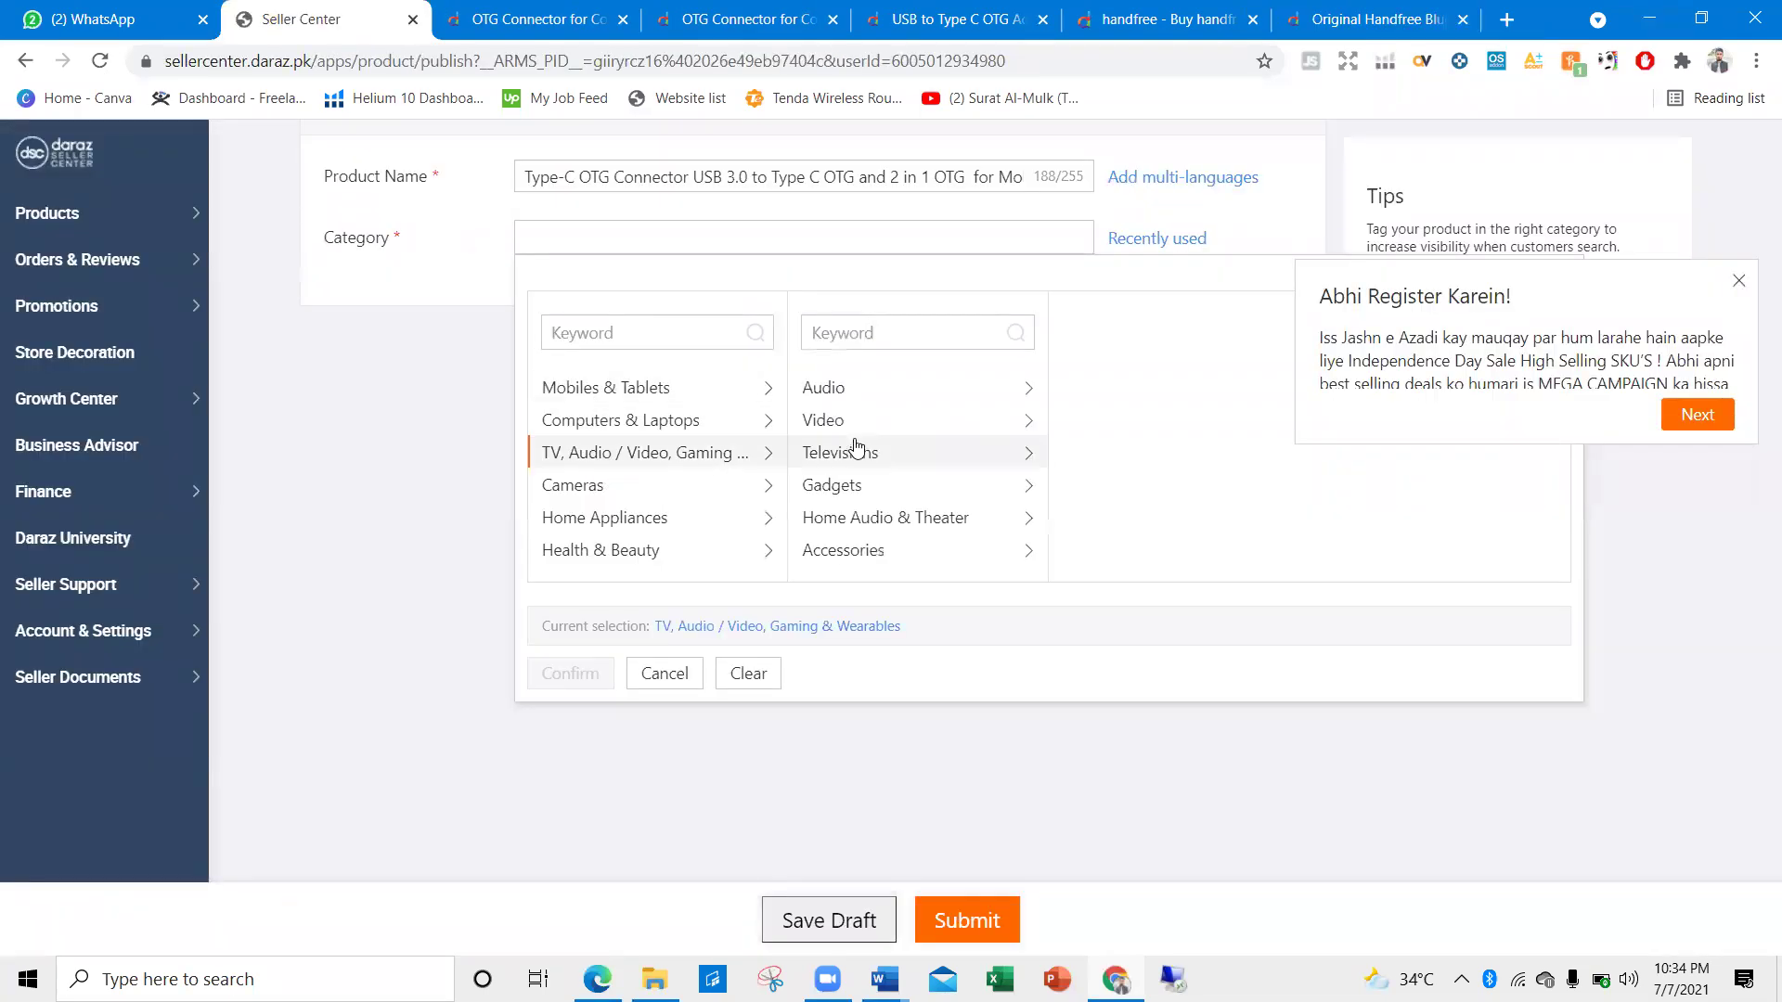
scroll(868, 524, "down", 2)
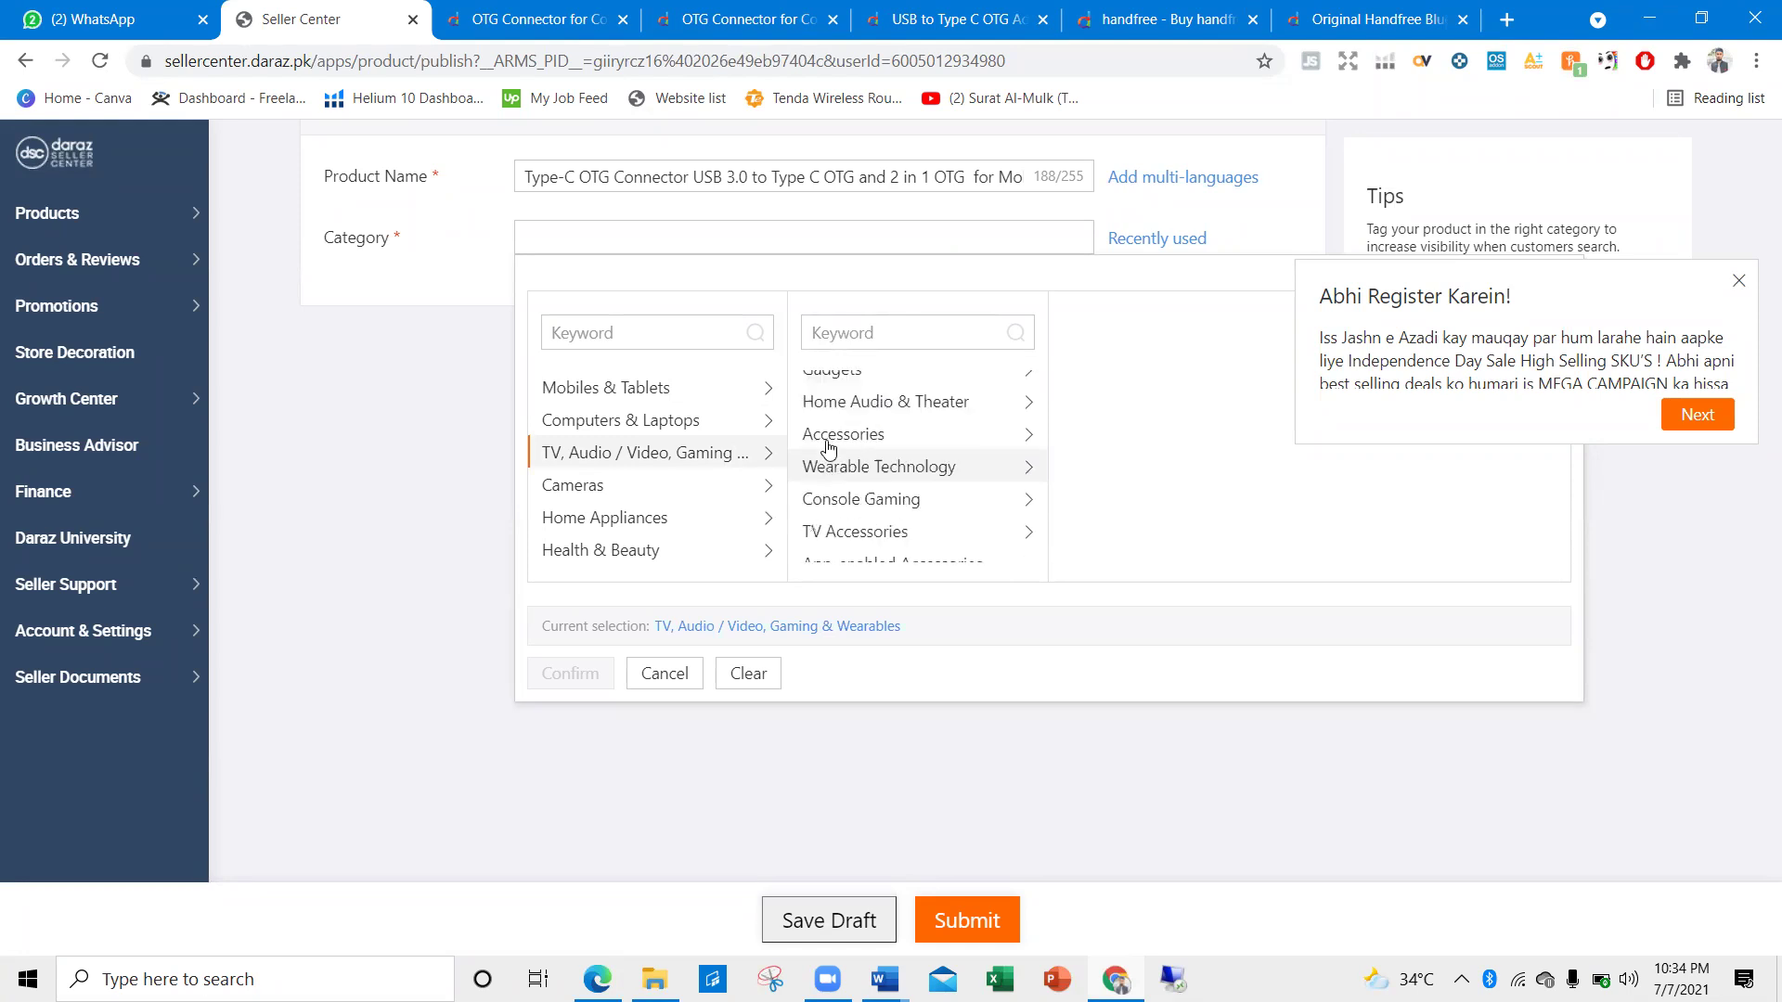
scroll(868, 521, "down", 1)
left_click(808, 383)
scroll(855, 374, "up", 2)
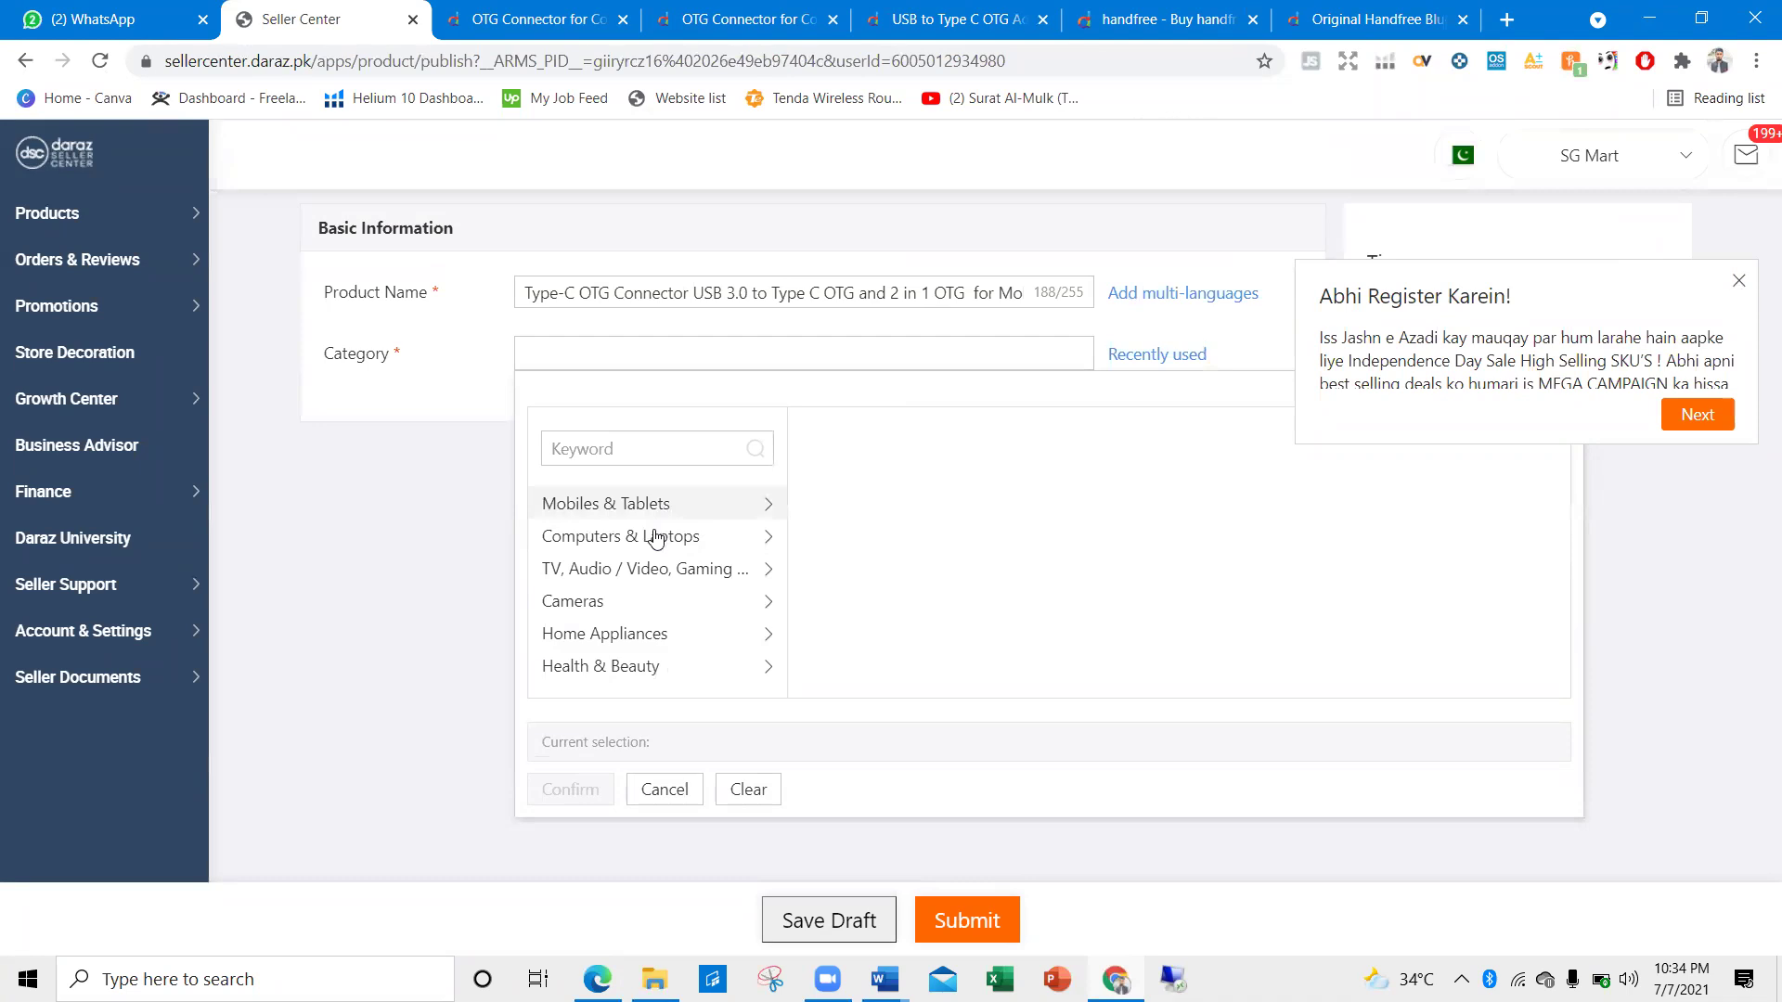
left_click(641, 572)
left_click(858, 631)
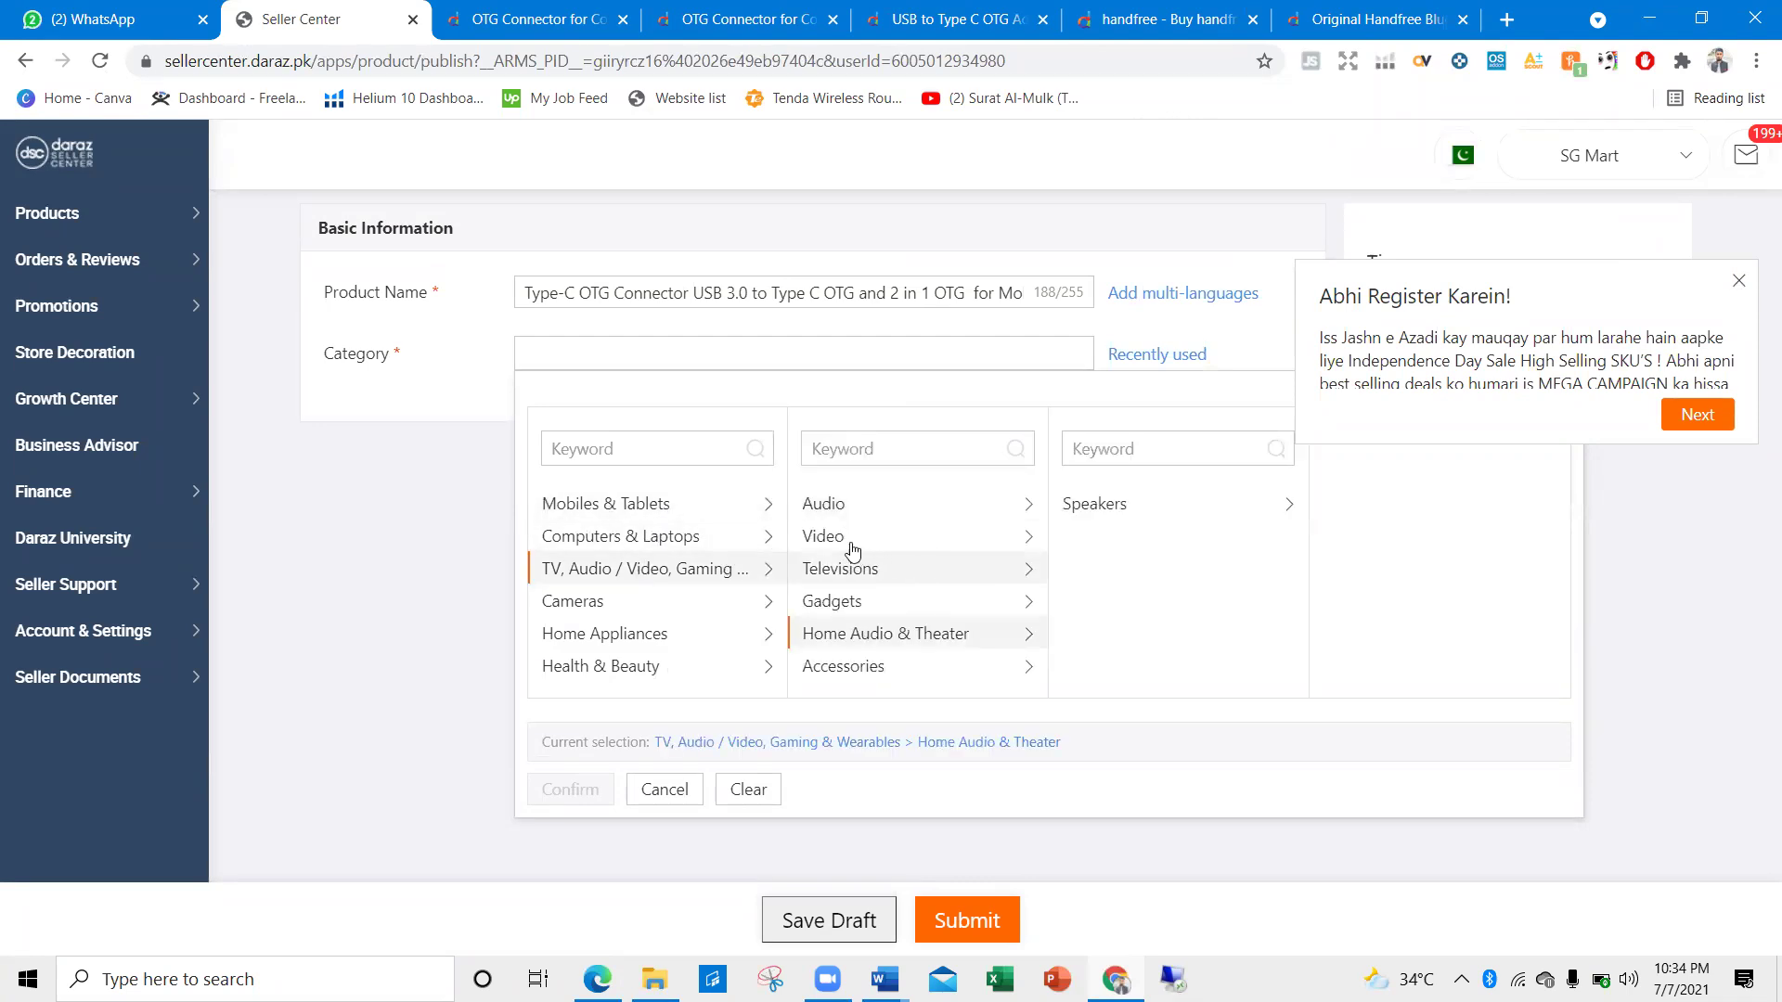
left_click(829, 506)
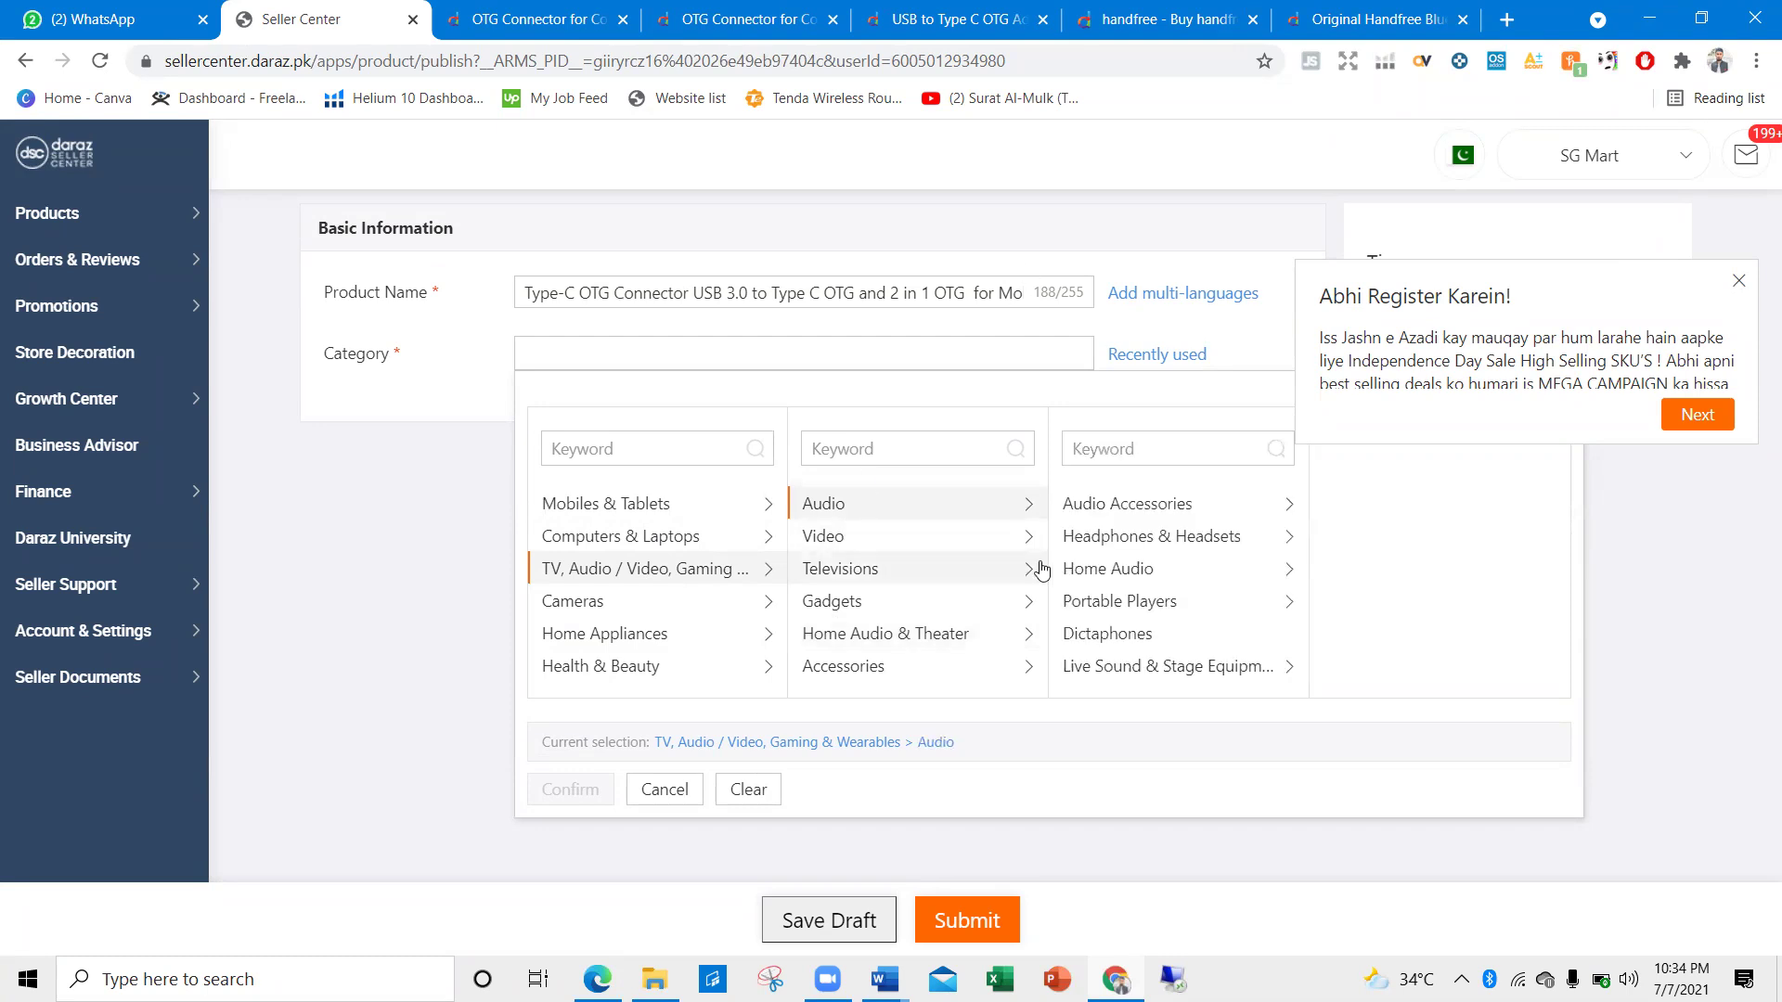
left_click(1084, 546)
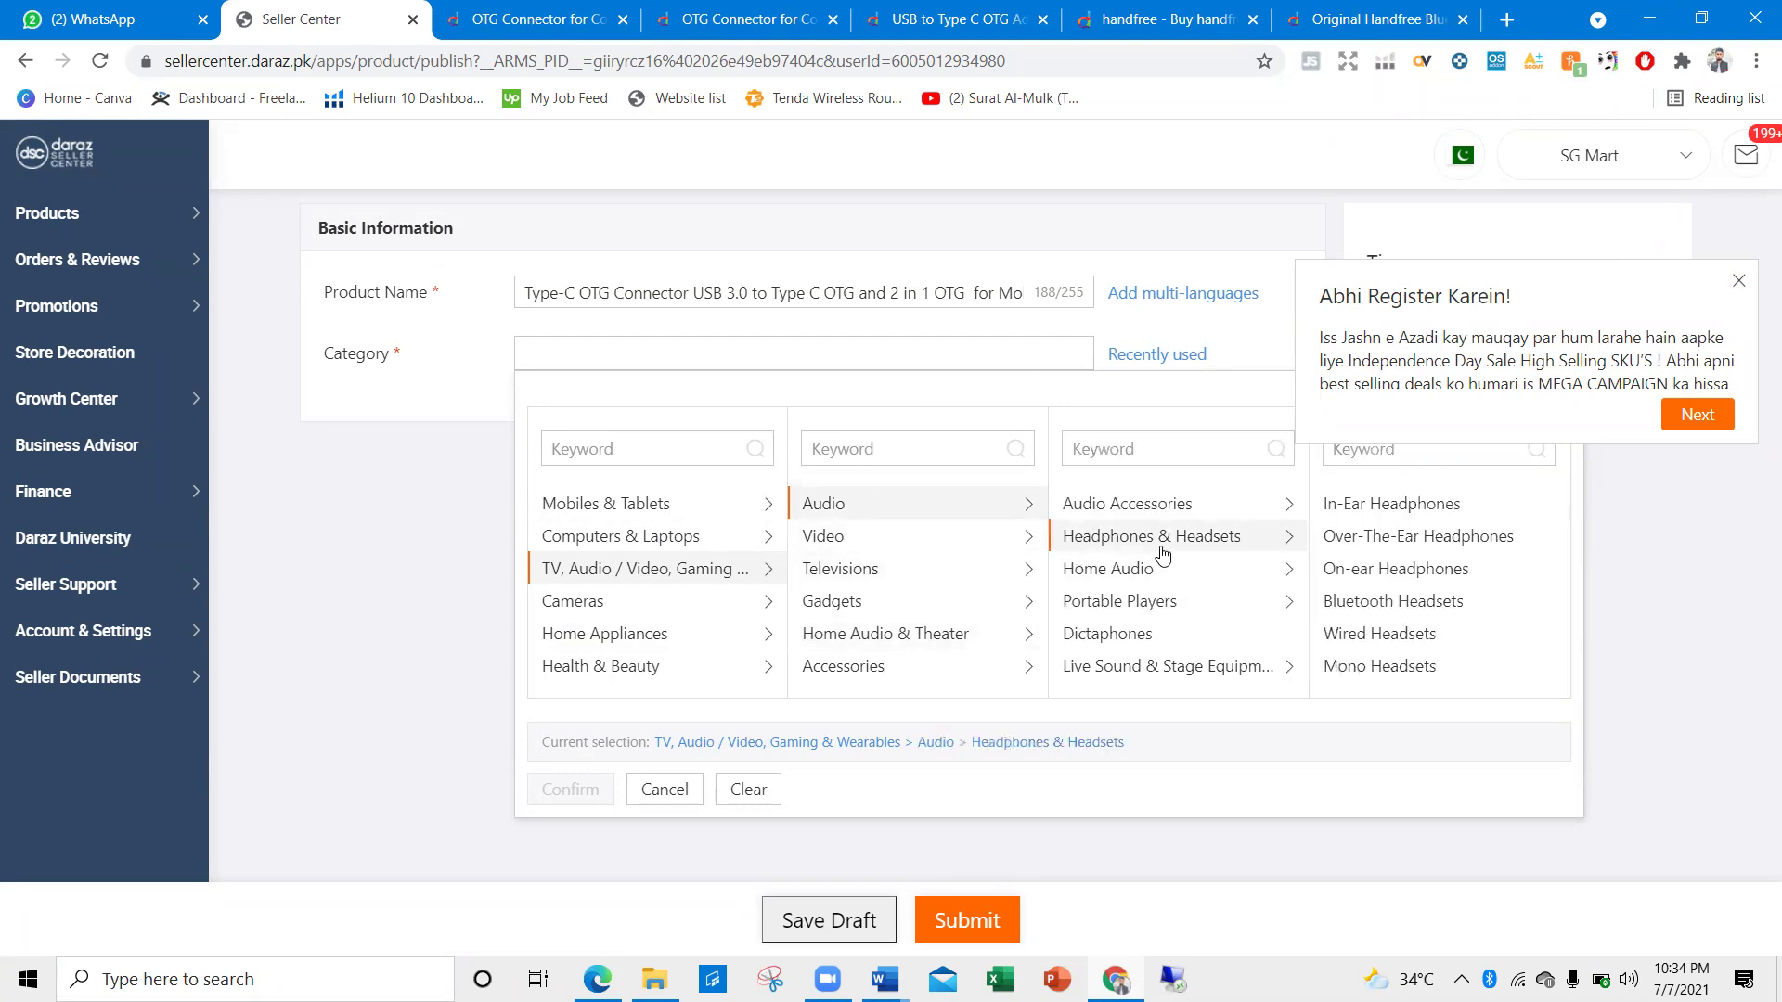
left_click(1341, 512)
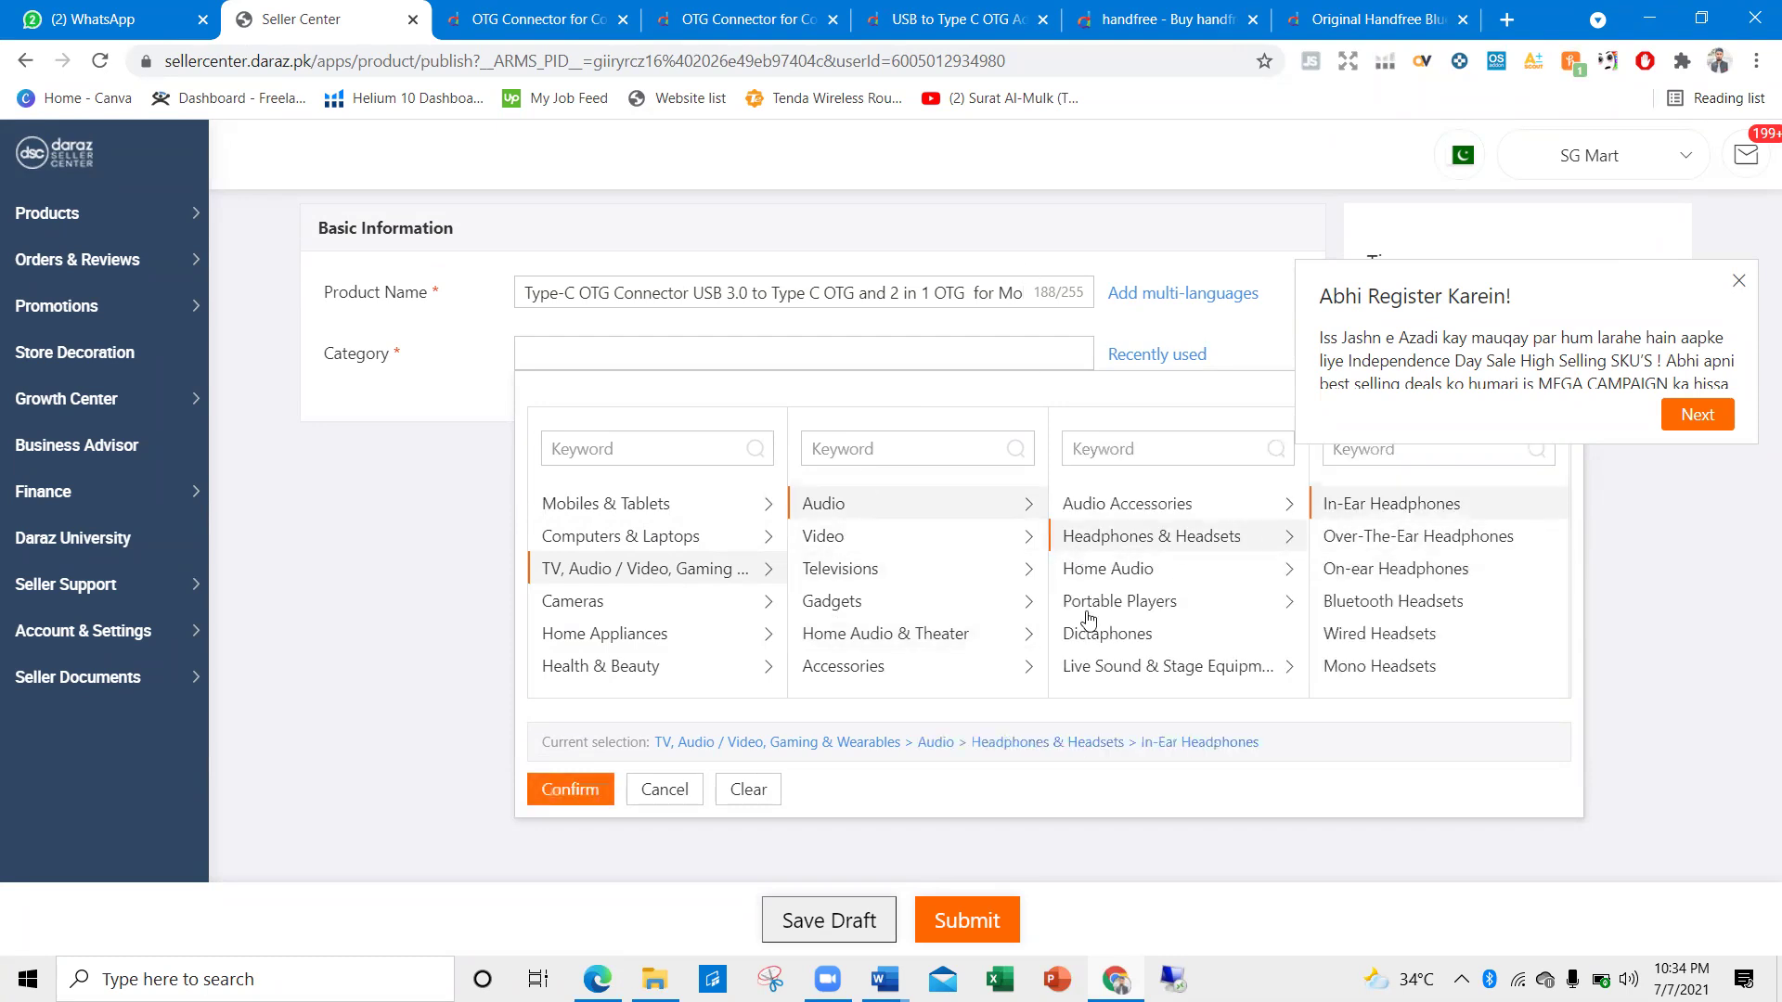
left_click(574, 790)
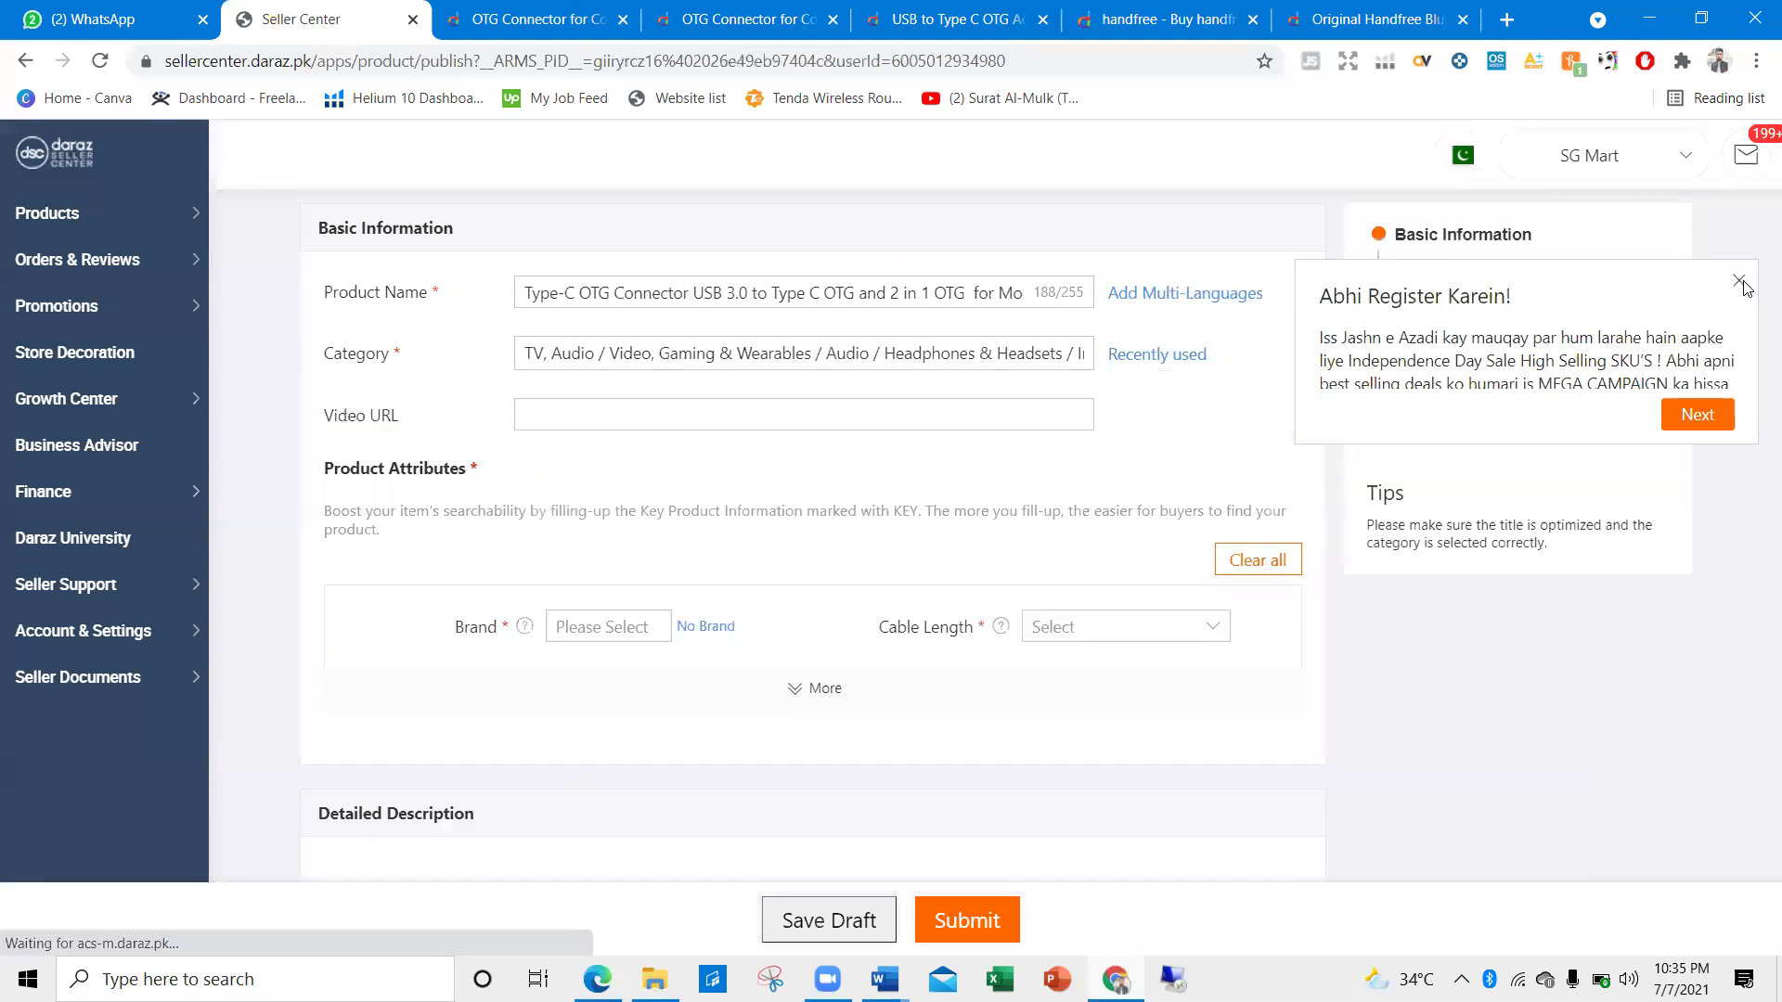
Dismiss the "Abhi Register Karein!" pop-up, review the chosen category path, and go to the Video URL field
left_click(1738, 281)
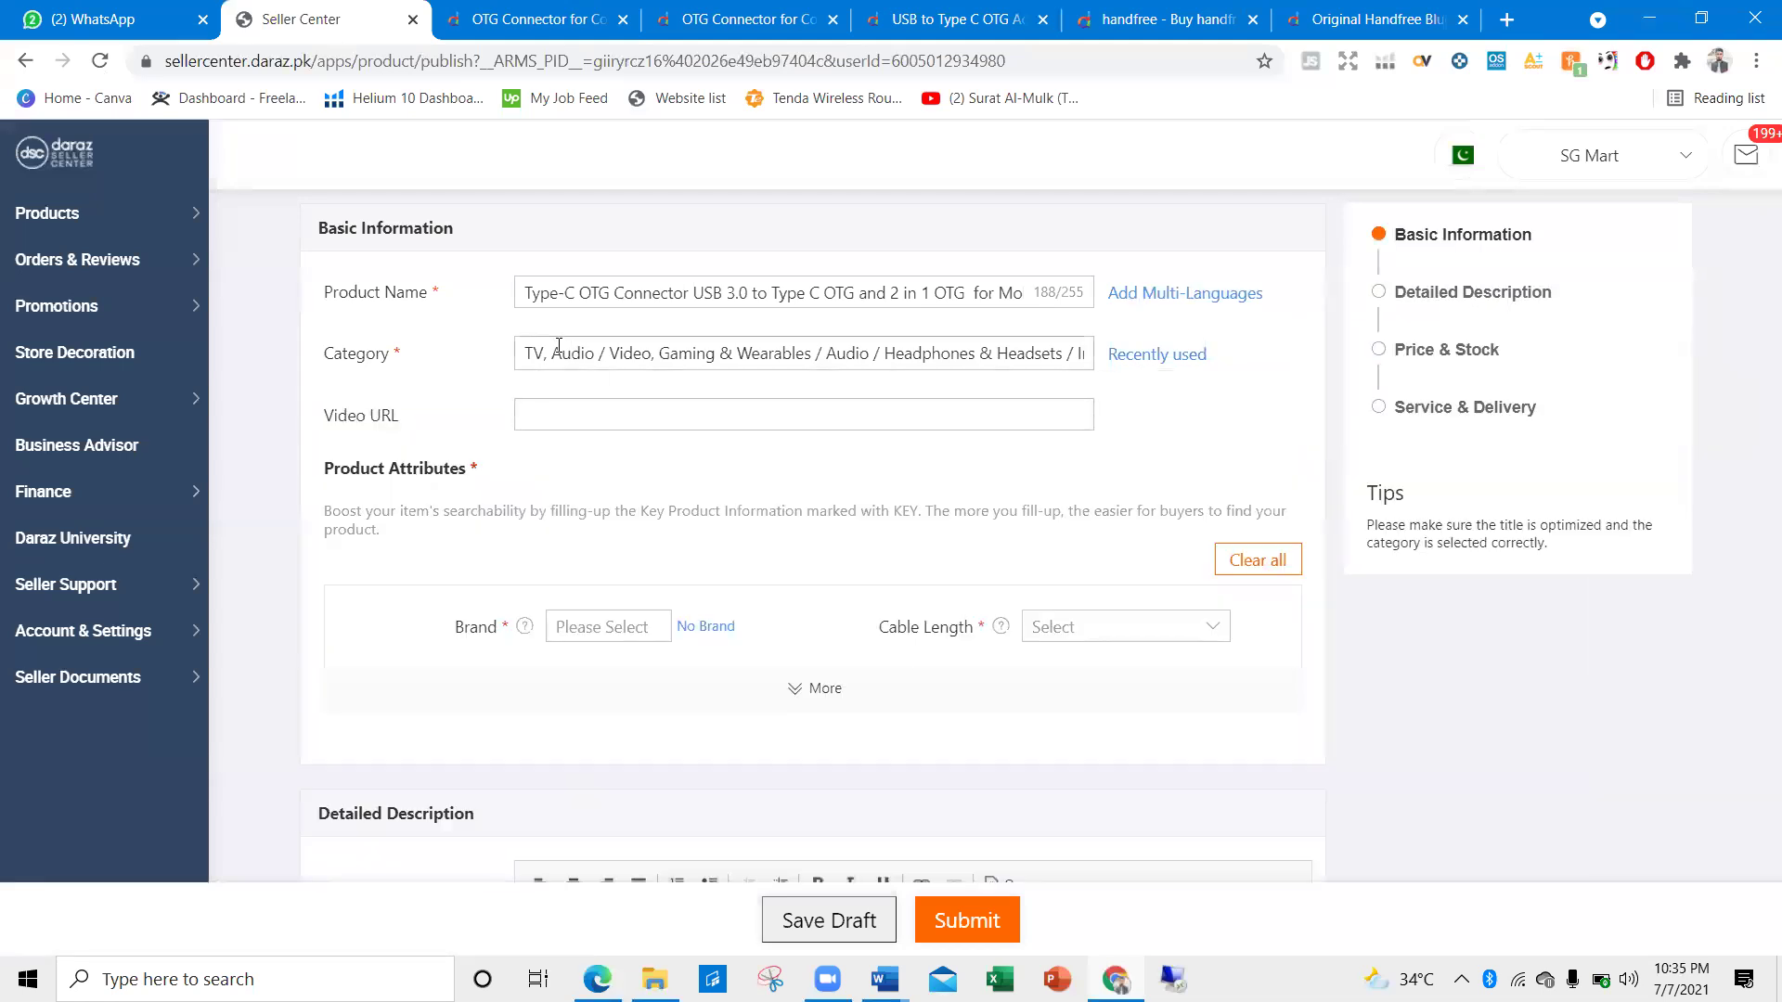
left_click_drag(527, 354, 1184, 399)
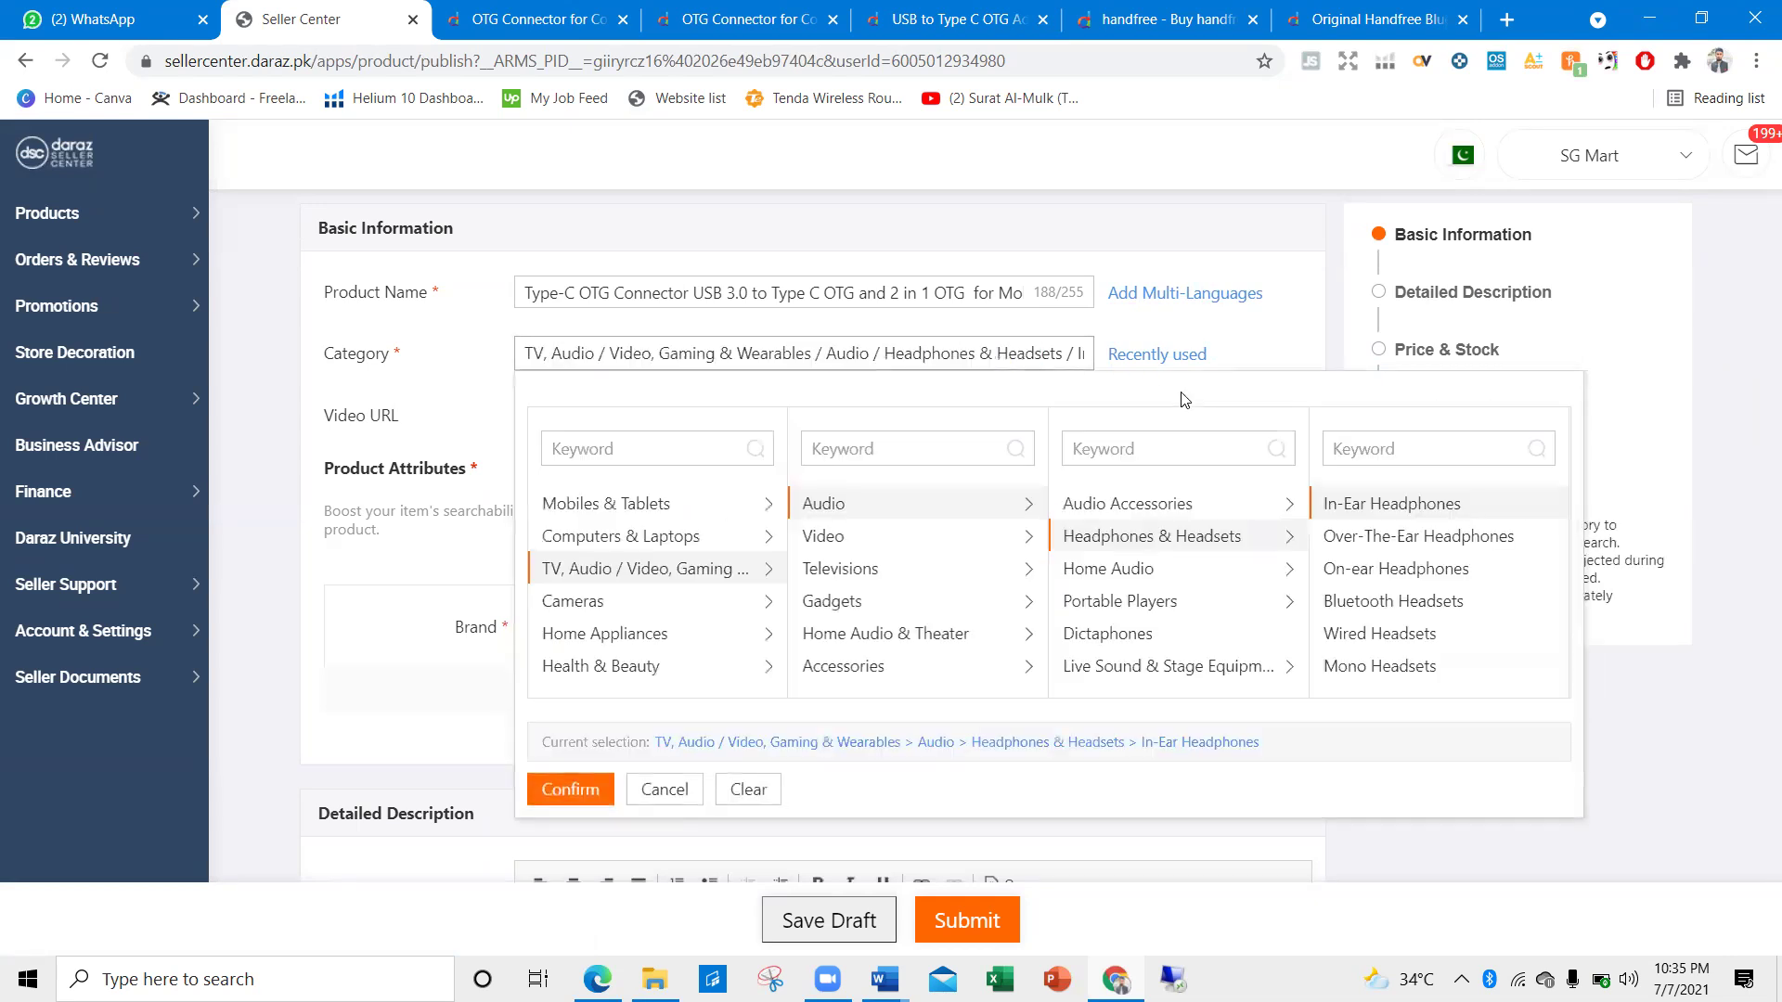
left_click(466, 355)
left_click(545, 414)
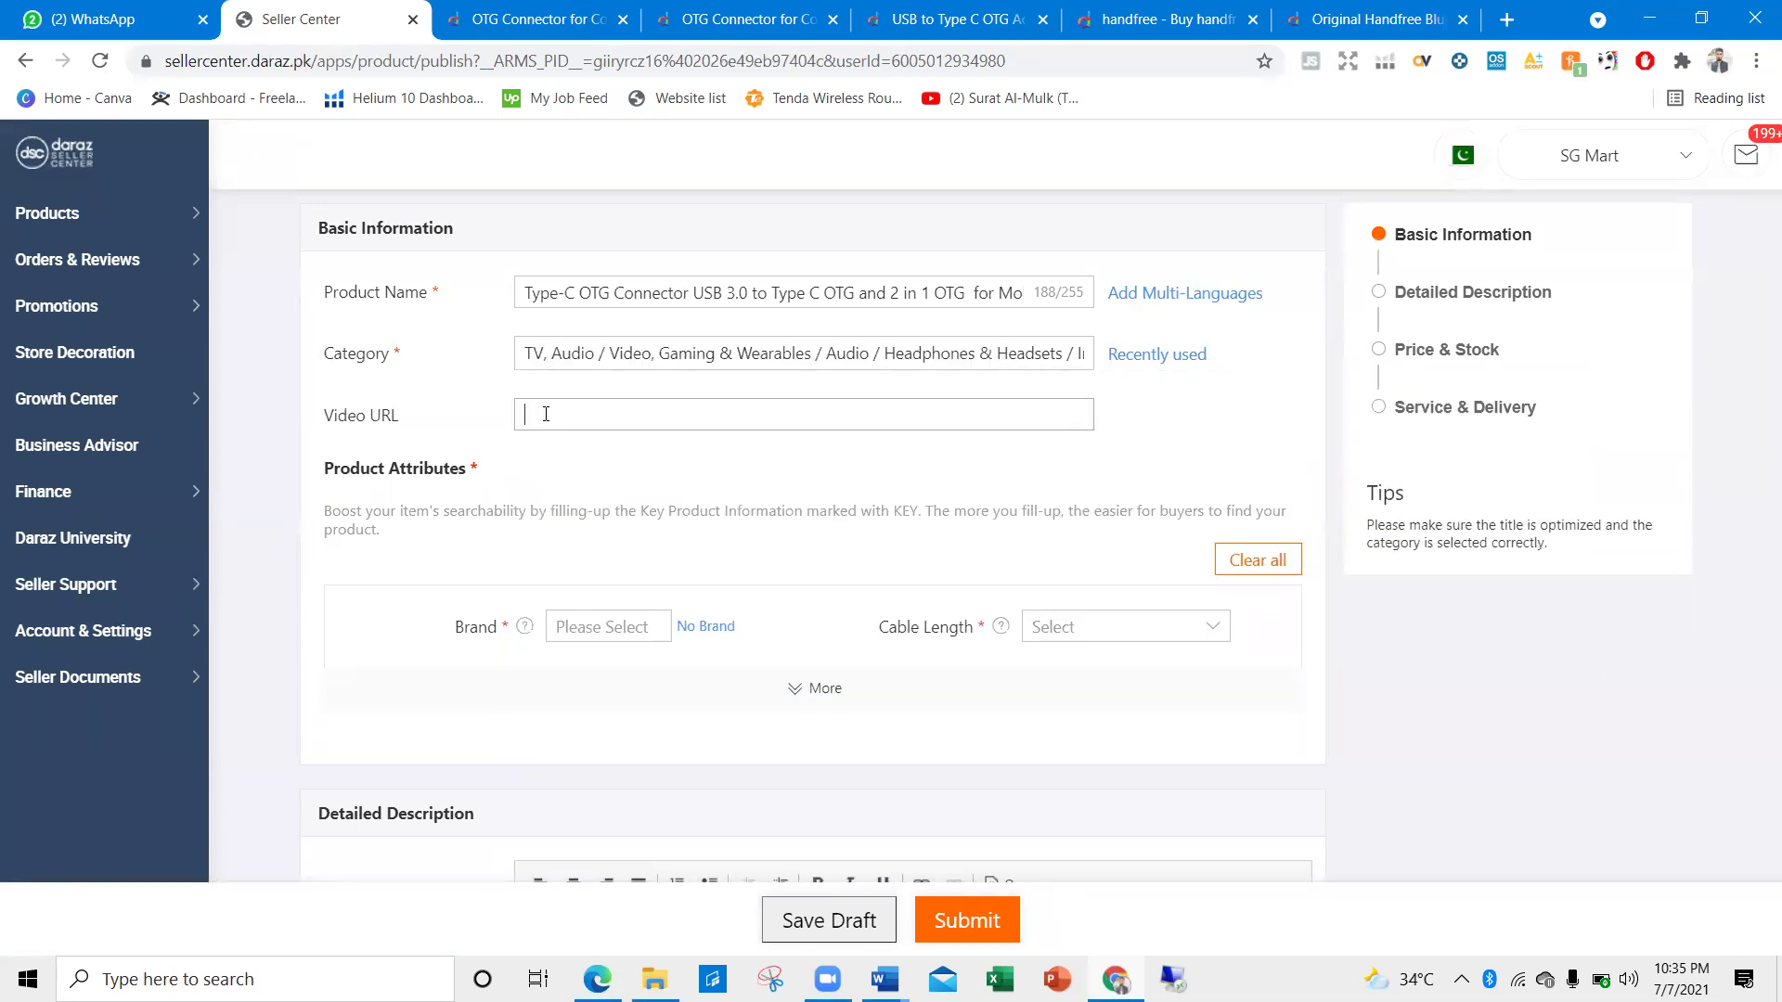
Open youtube.com in a new browser tab
left_click(1508, 26)
type("youtube.com")
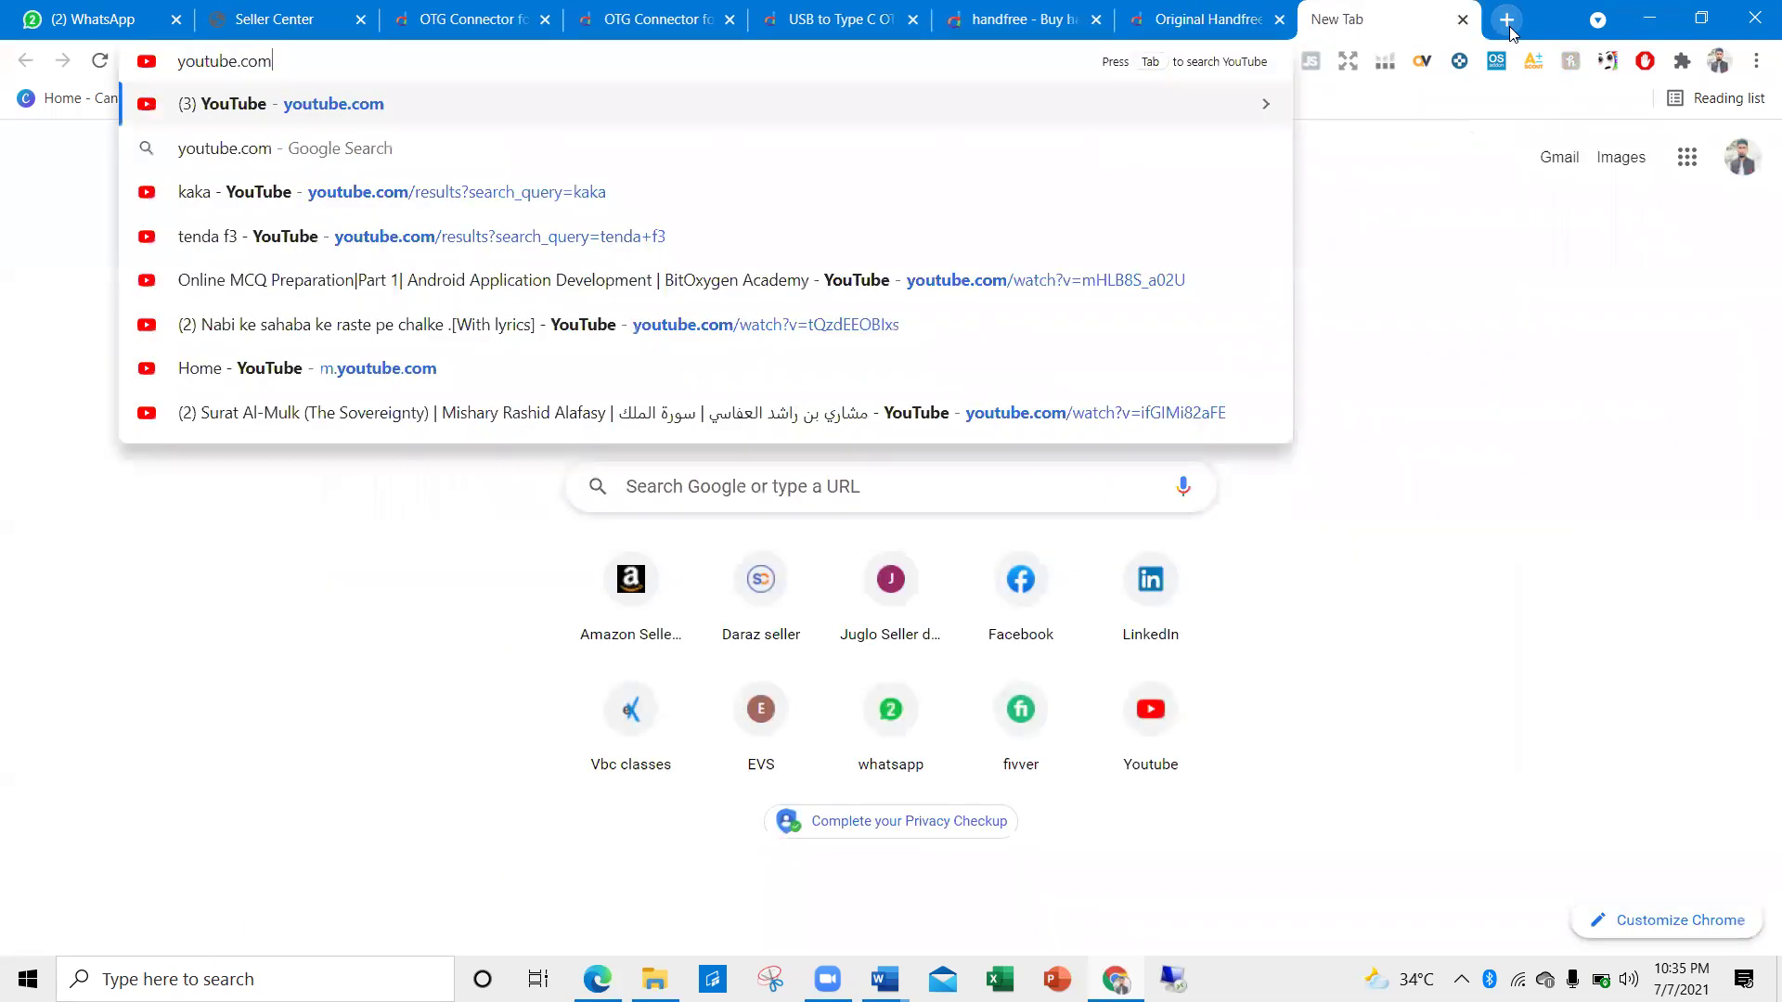
key("Return")
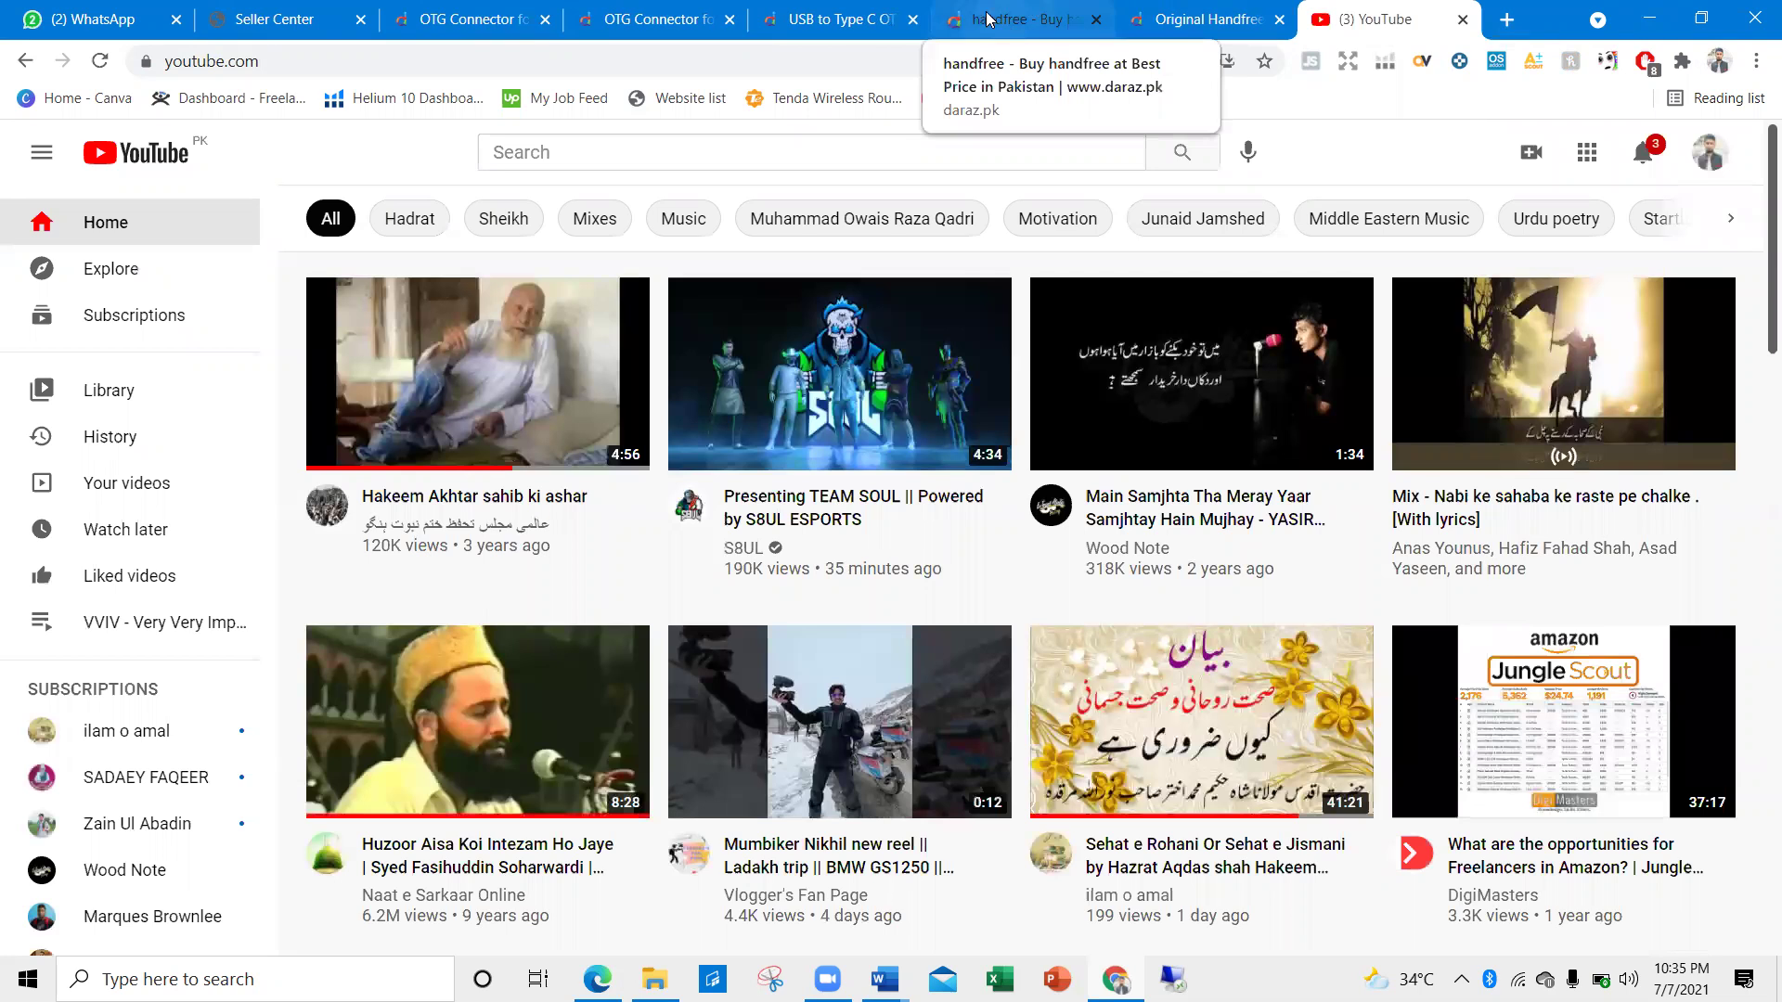
Search YouTube for "hands free review in 30 sec"
left_click(727, 161)
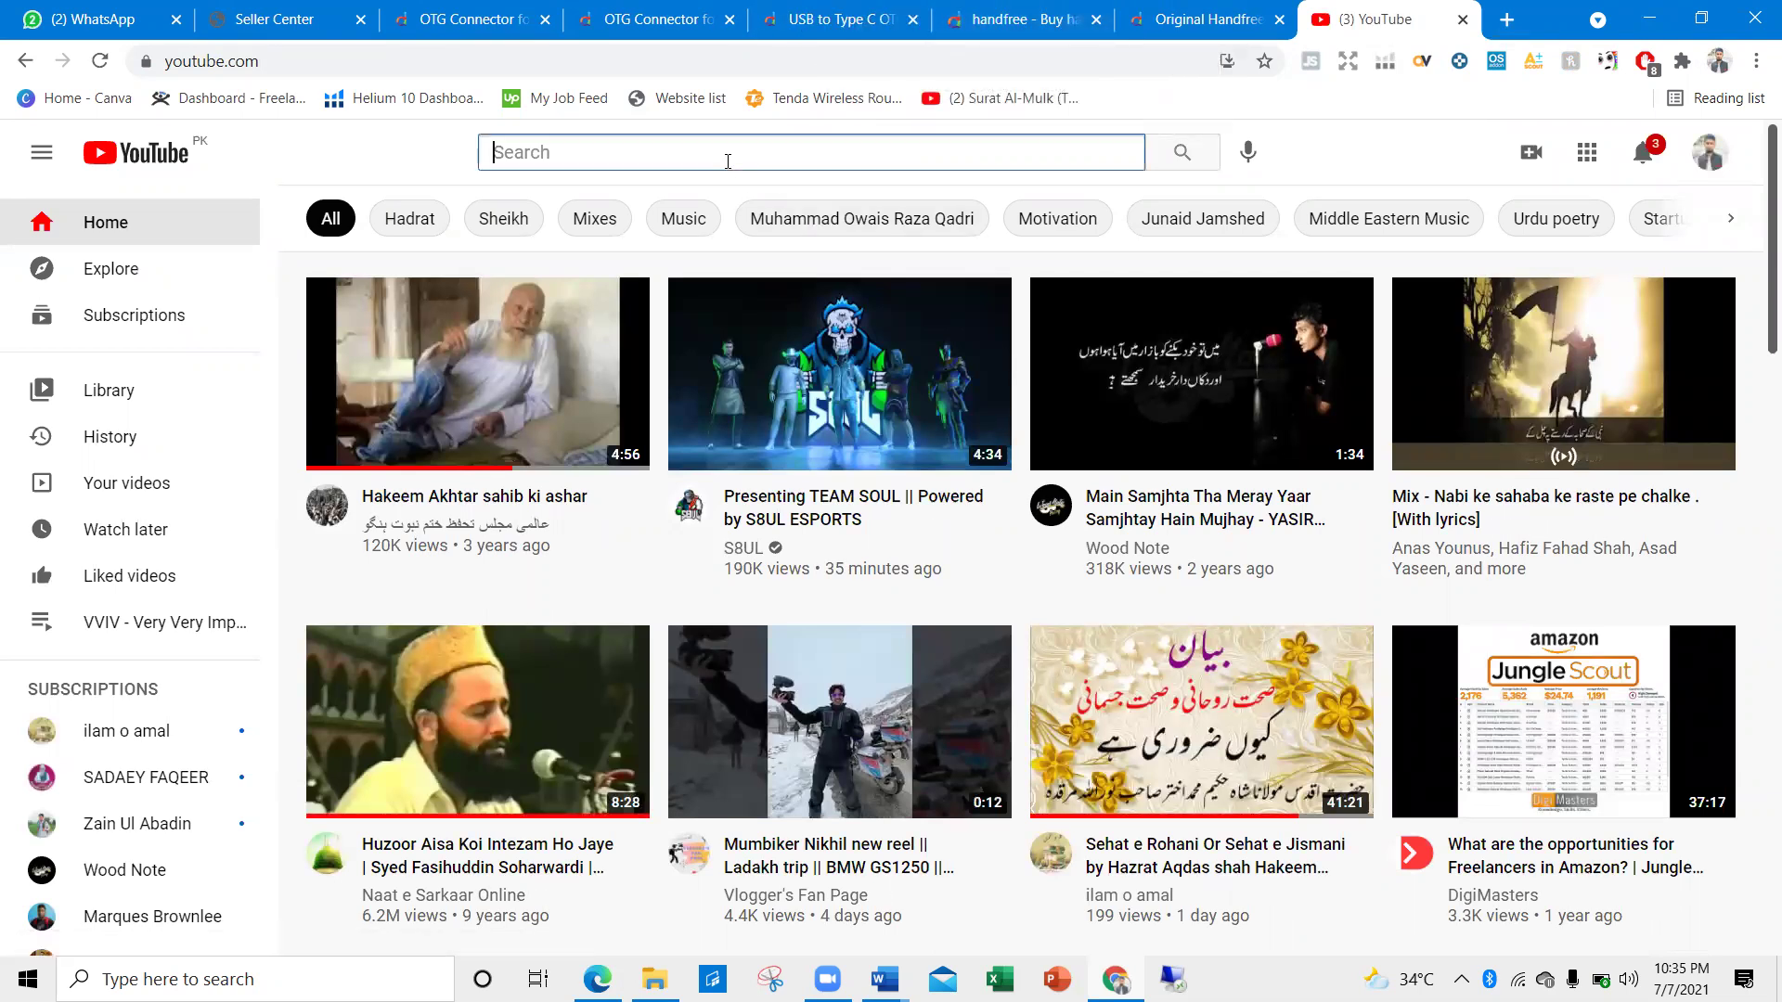
type("handf")
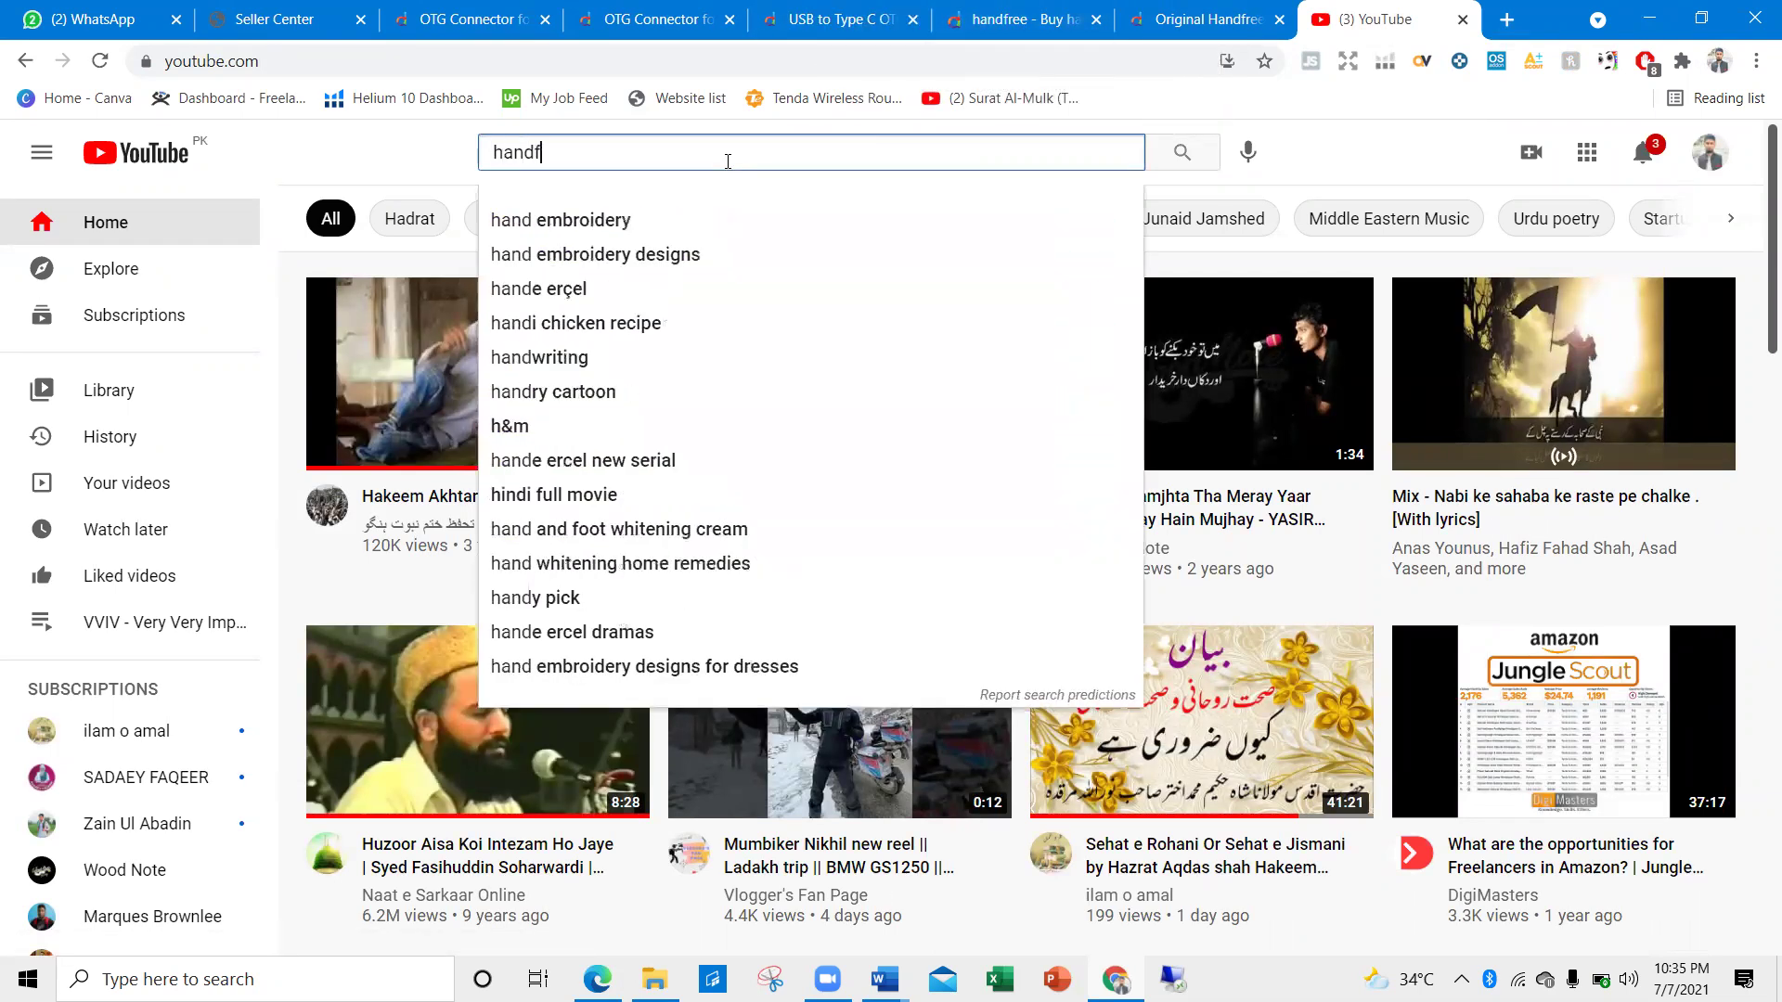
type("ree r")
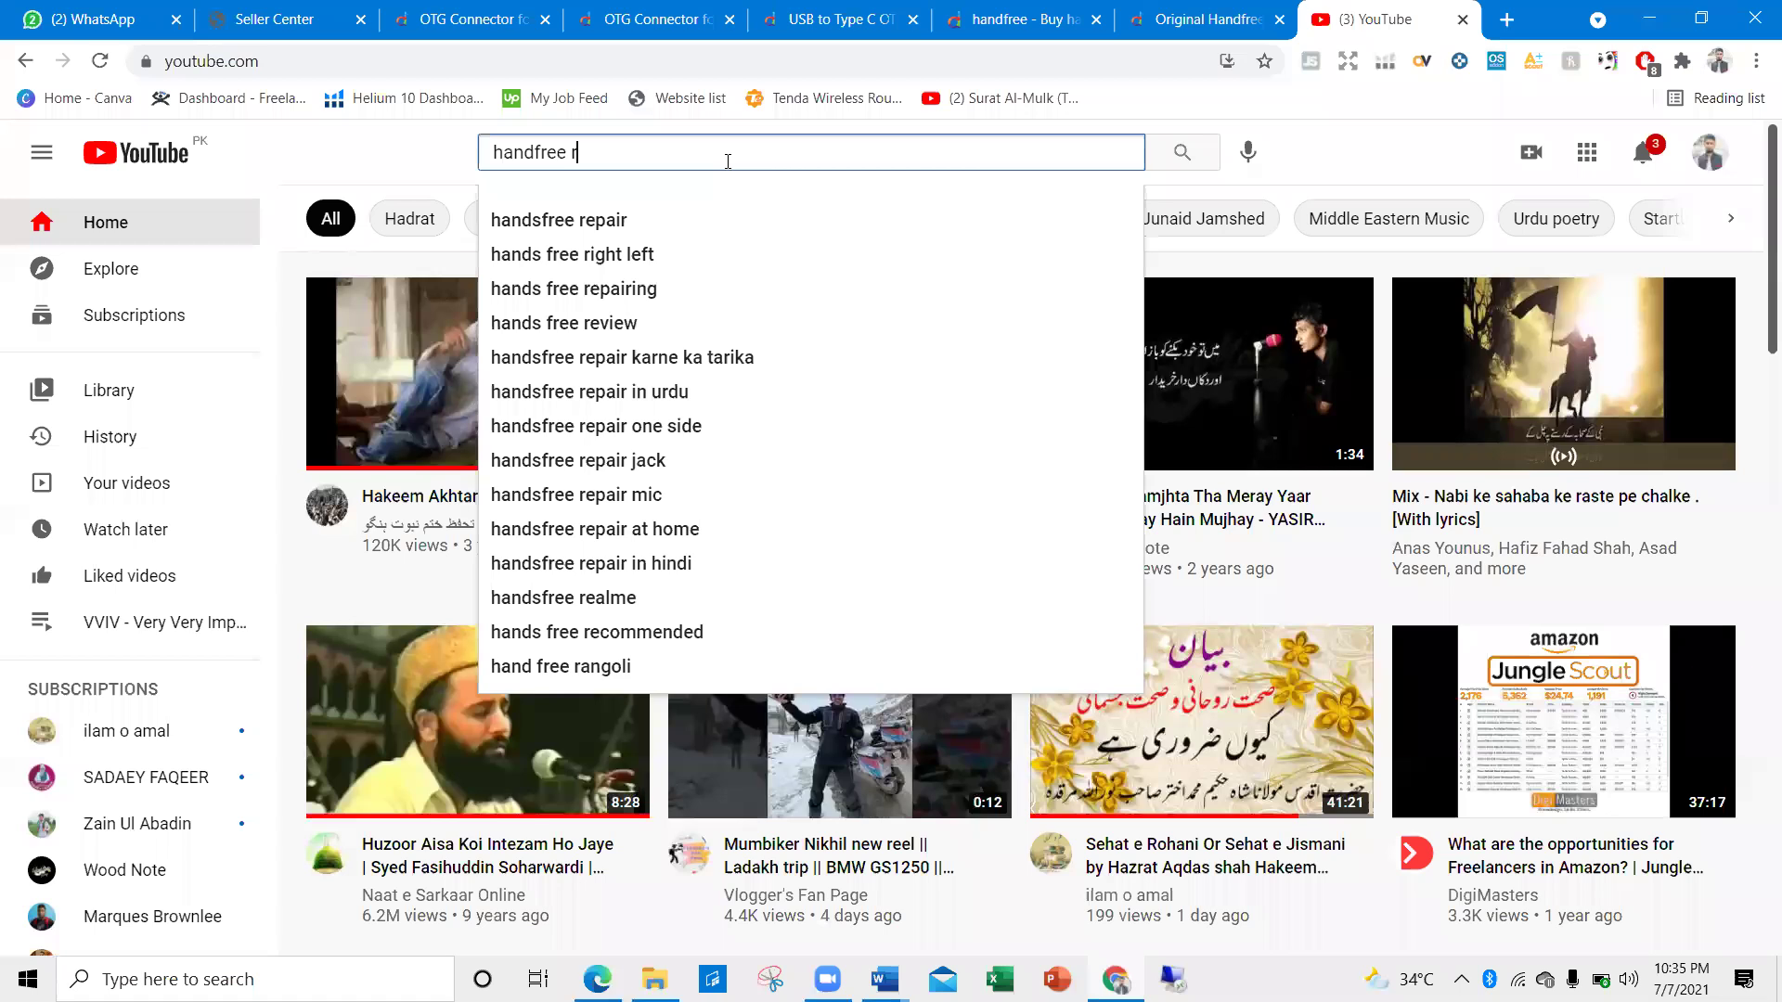
type("eviw")
key("Down")
key("Down")
key("Down")
key("Up")
type("in ")
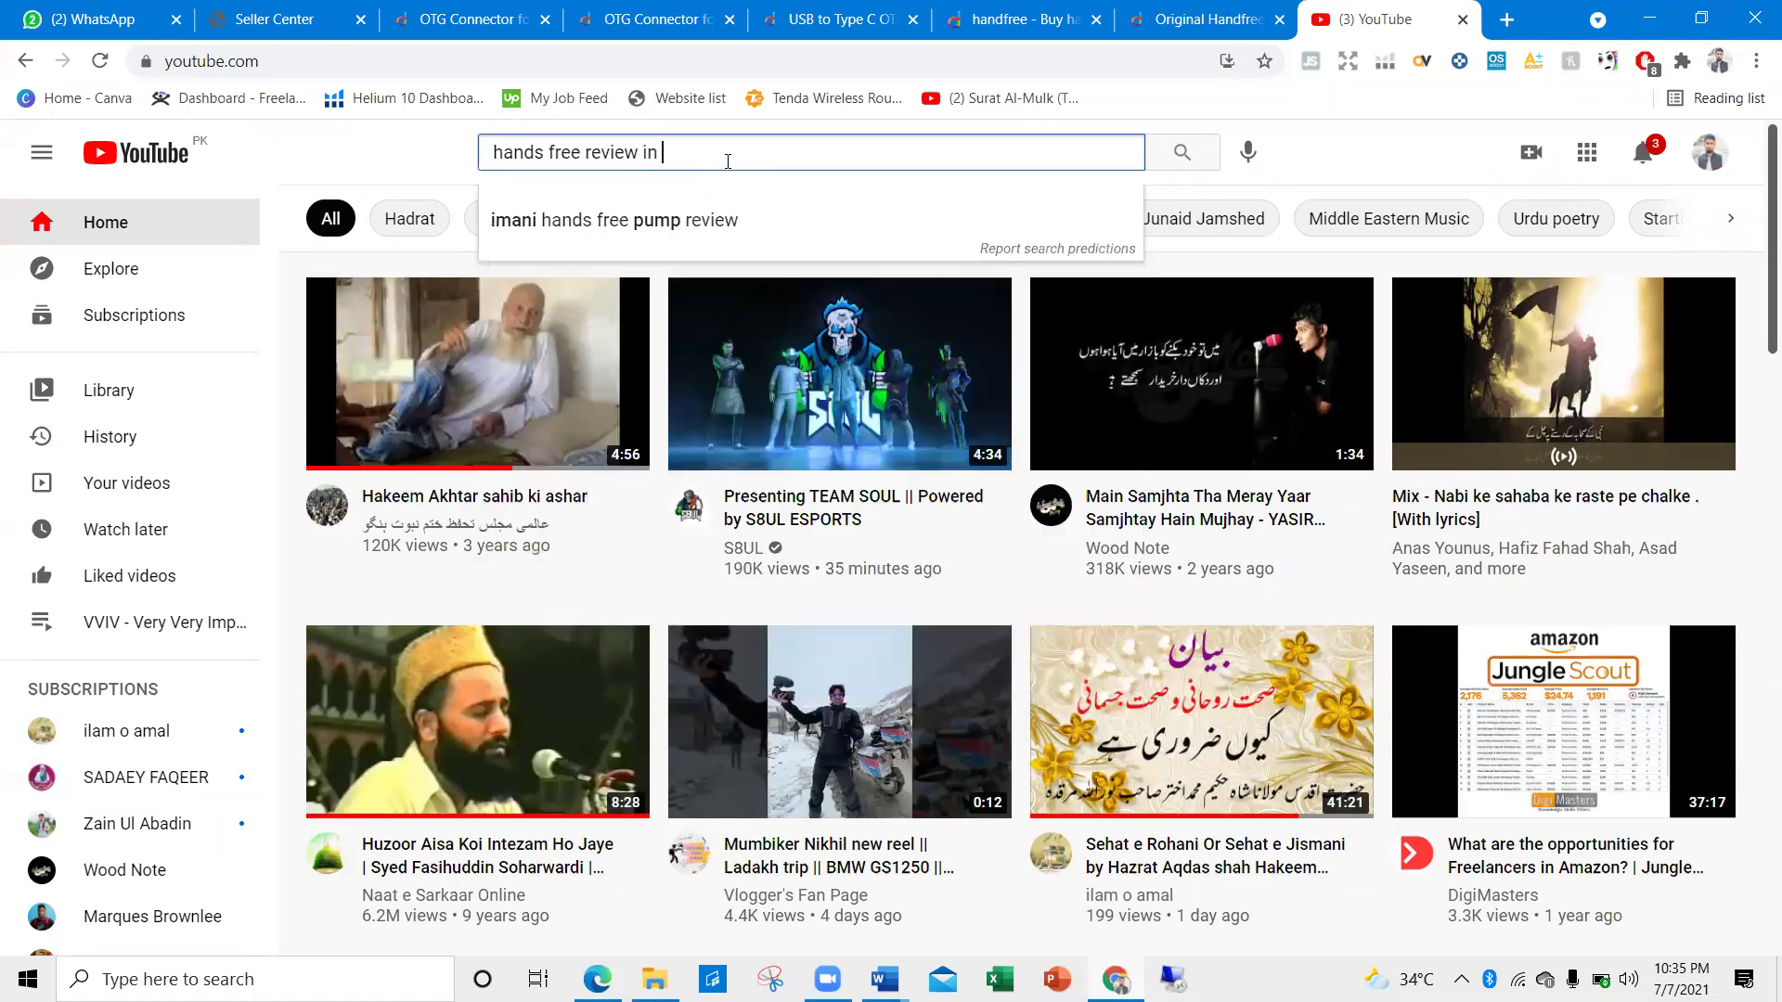
type("30 s")
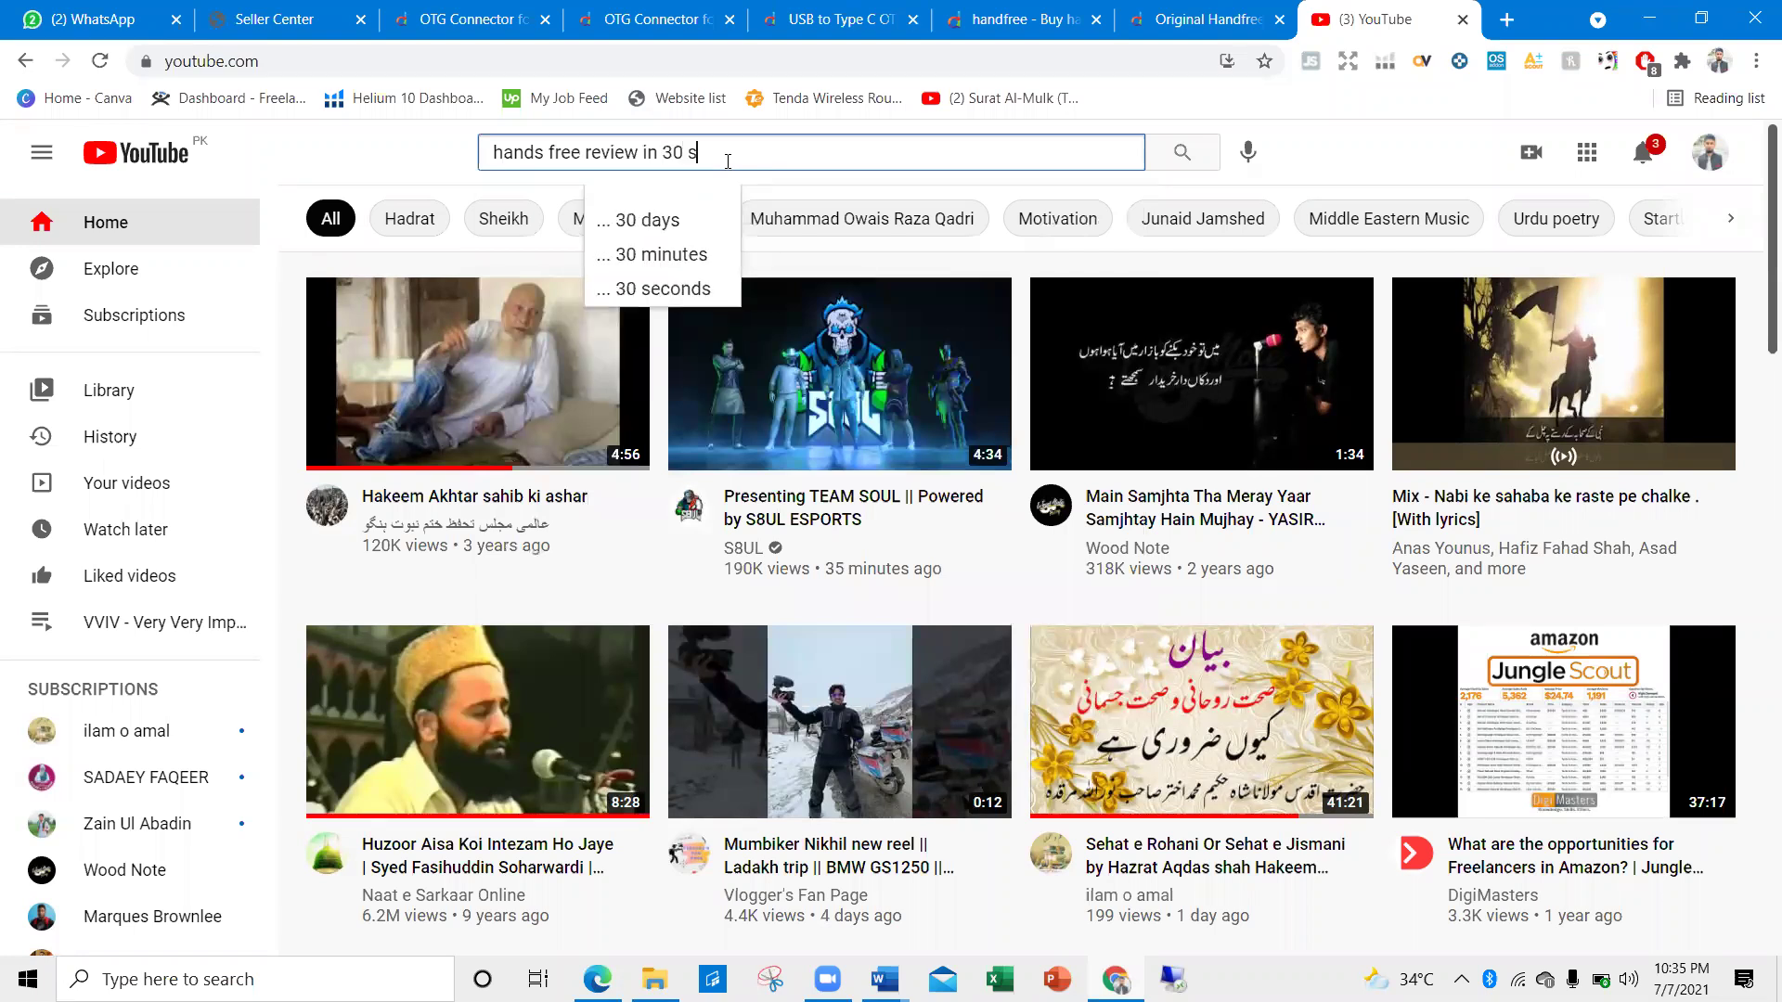
type("ec")
key("Return")
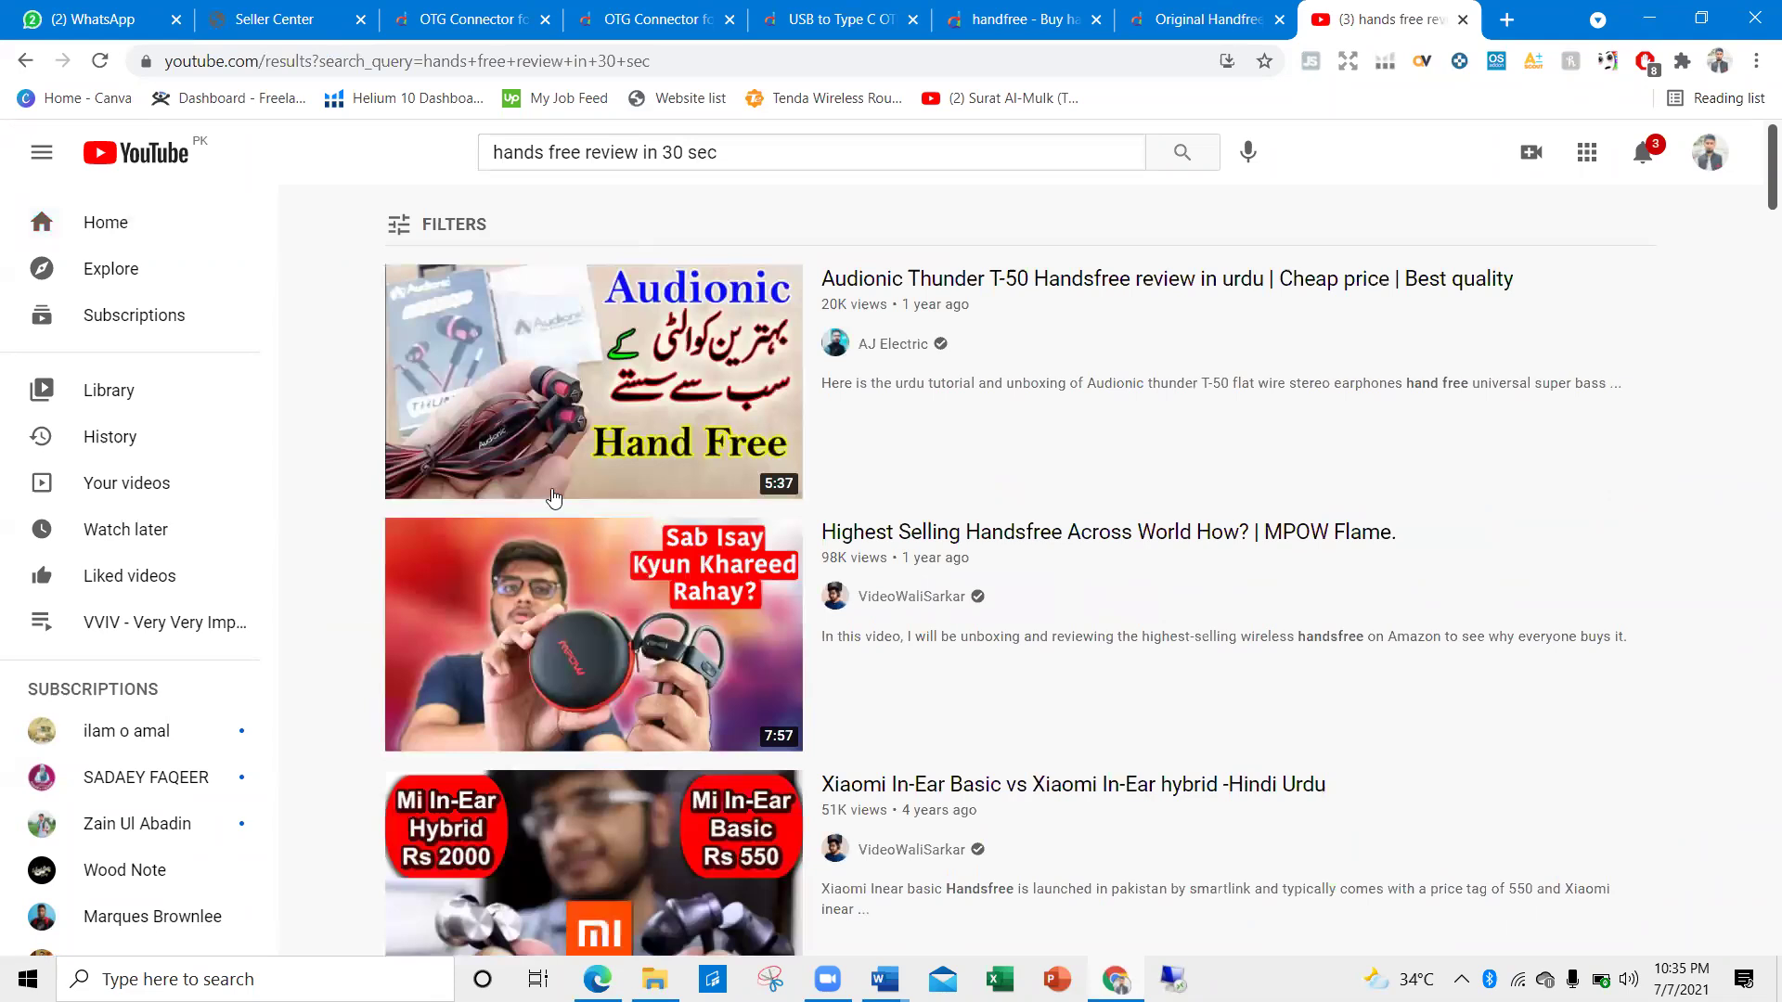
Copy the link of the Audionic Thunder T-50 Handsfree review video and paste it as the Video URL in Seller Center
mouse_move(568, 392)
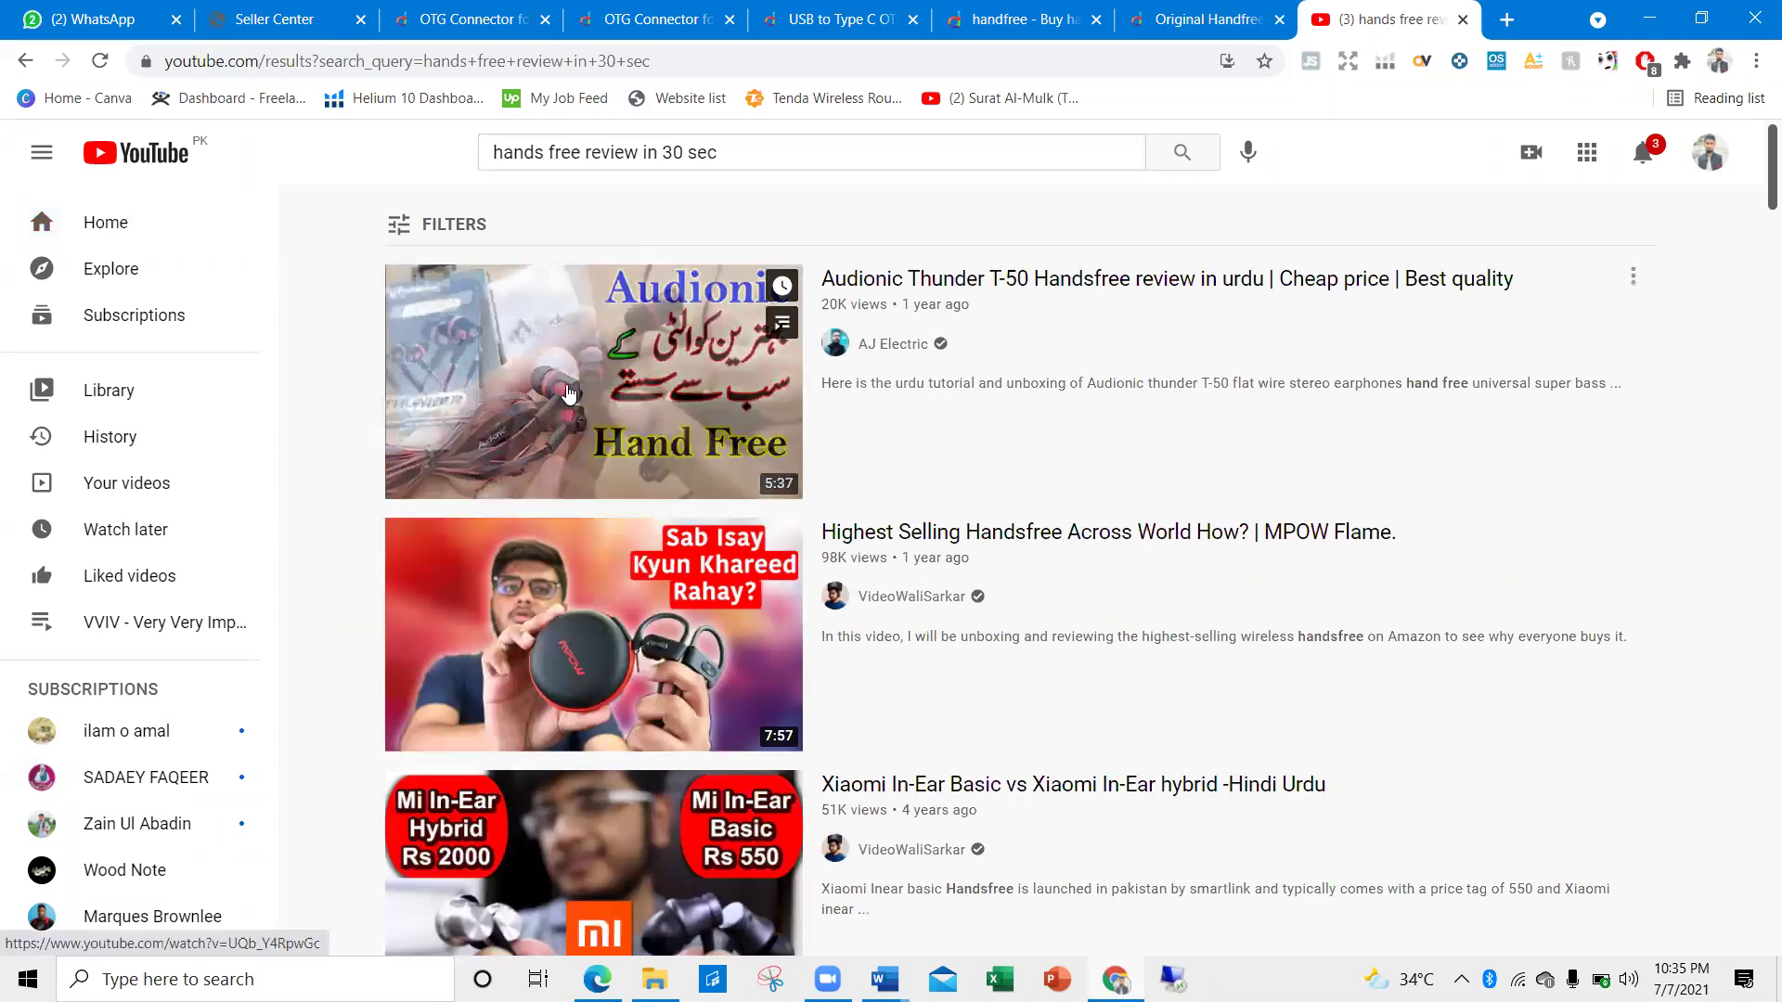
right_click(625, 537)
left_click(641, 677)
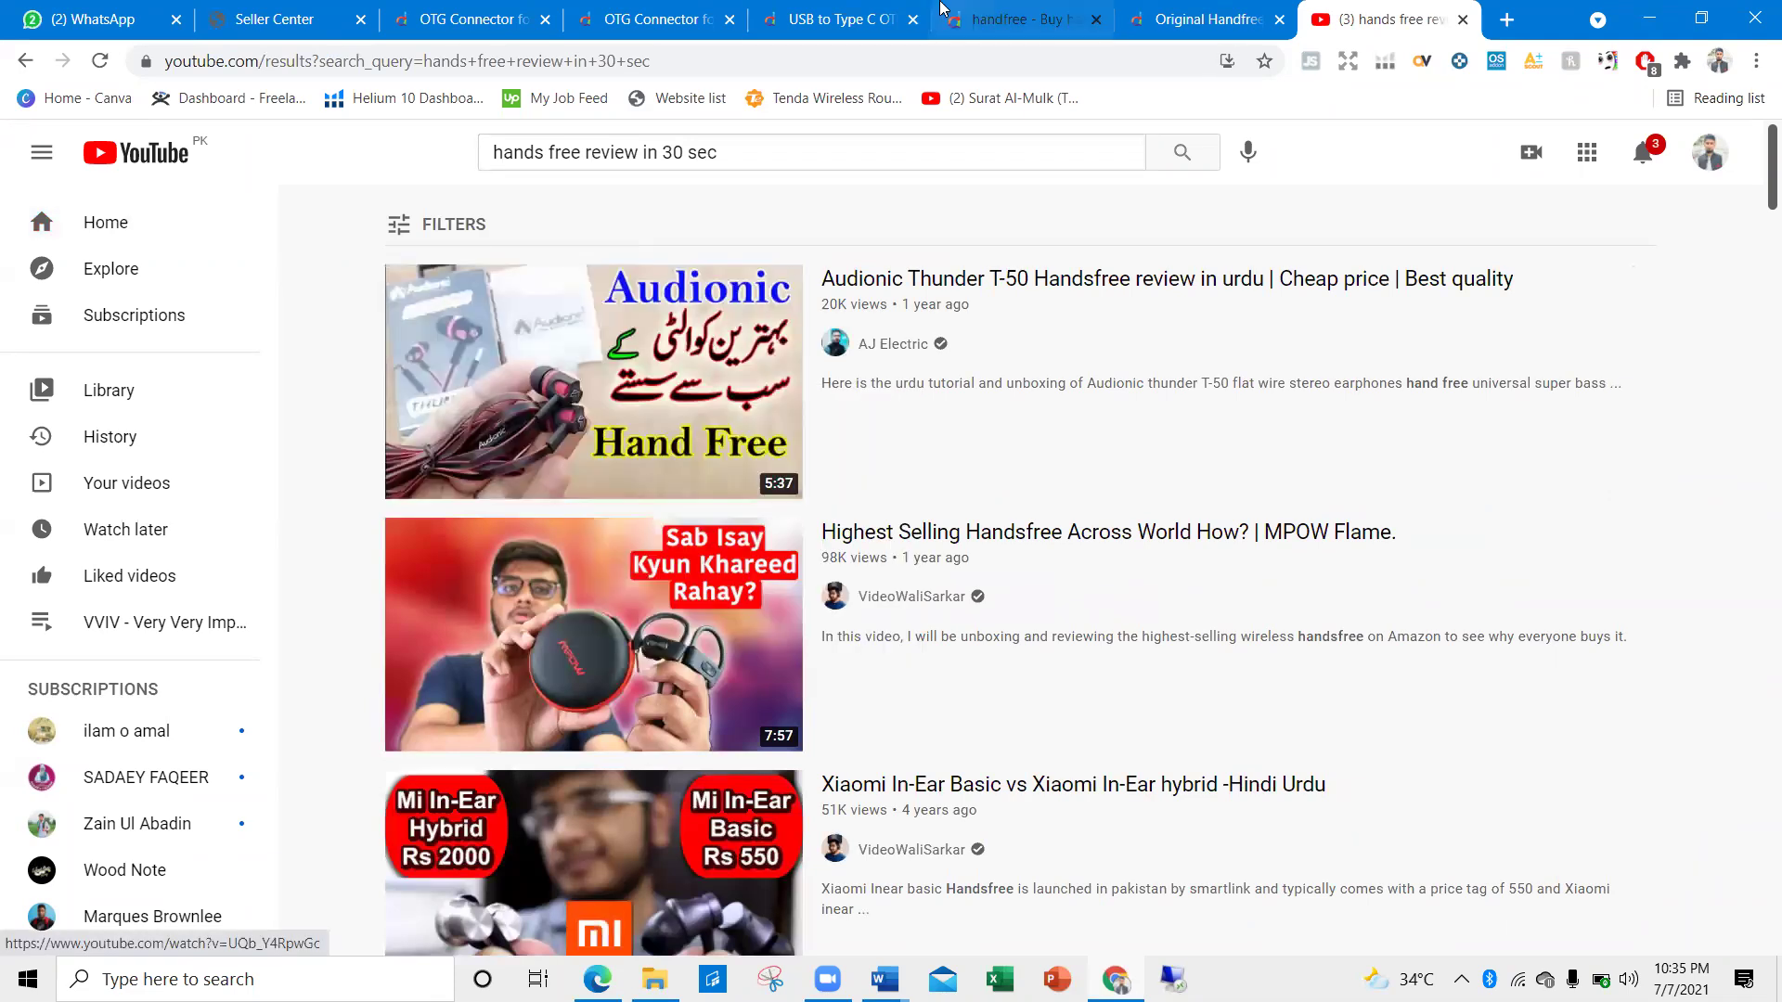
left_click(344, 9)
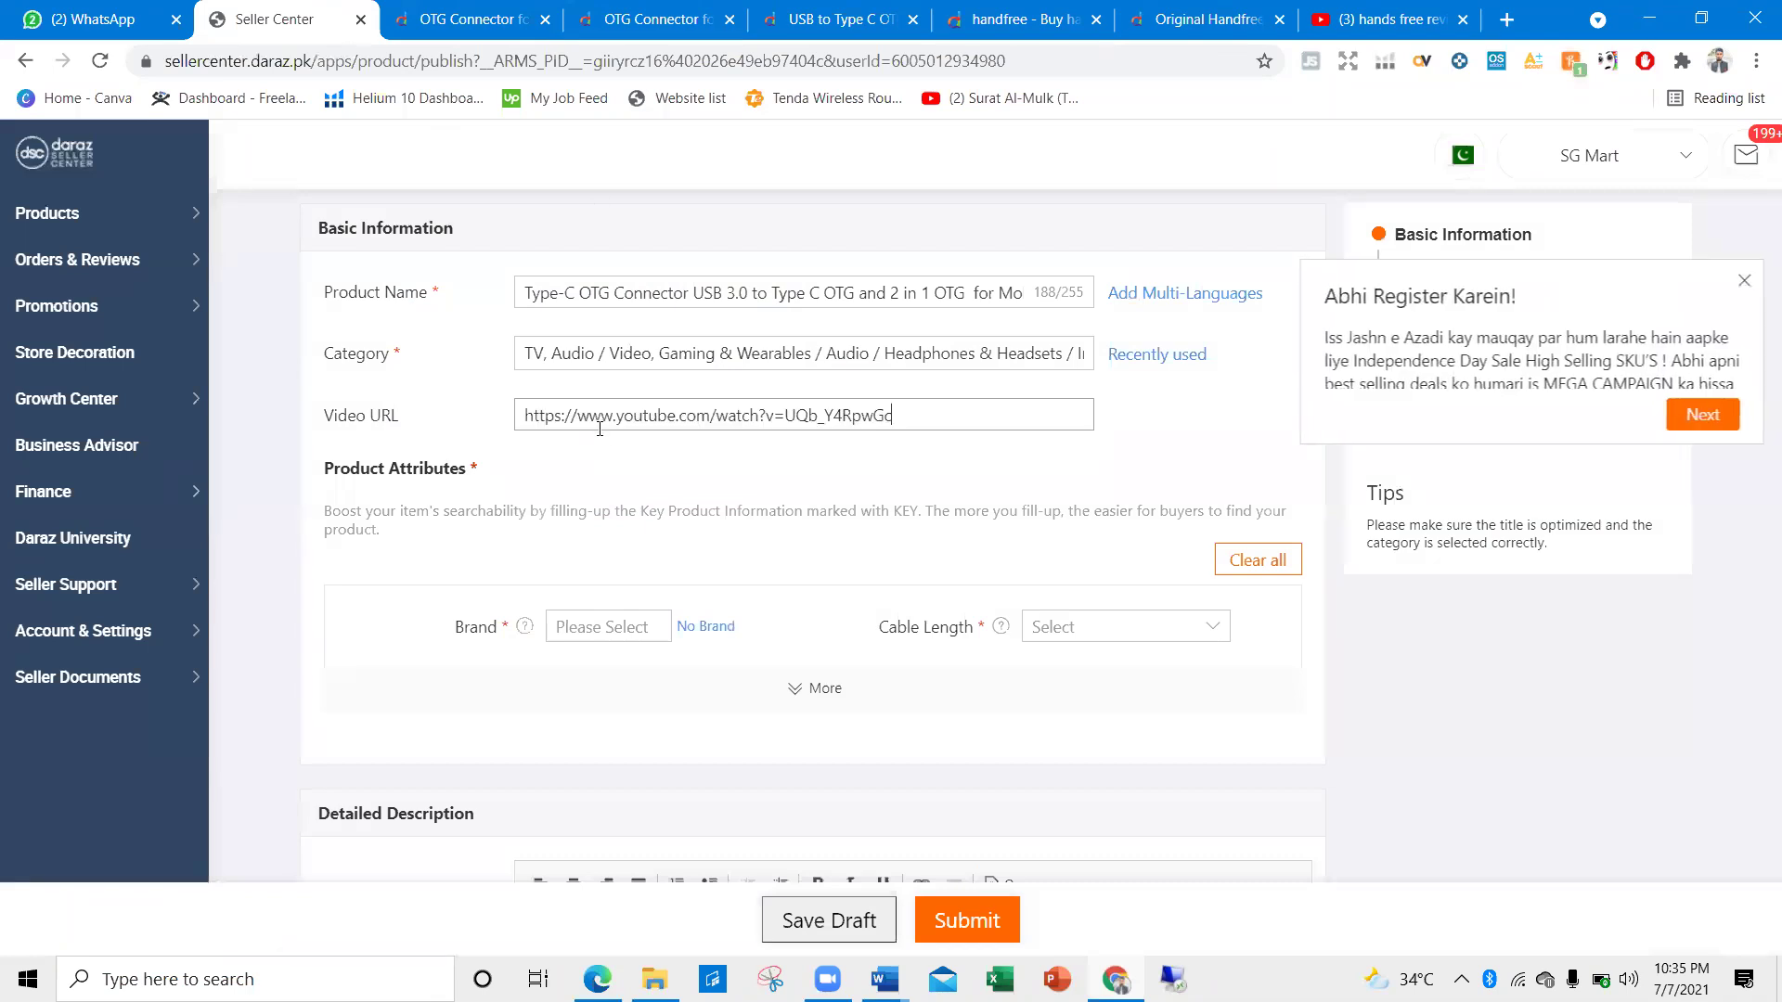
Expand the product attributes and set Brand to No Brand and Cable Length to 1.0m - 1.4m
scroll(624, 537, "down", 1)
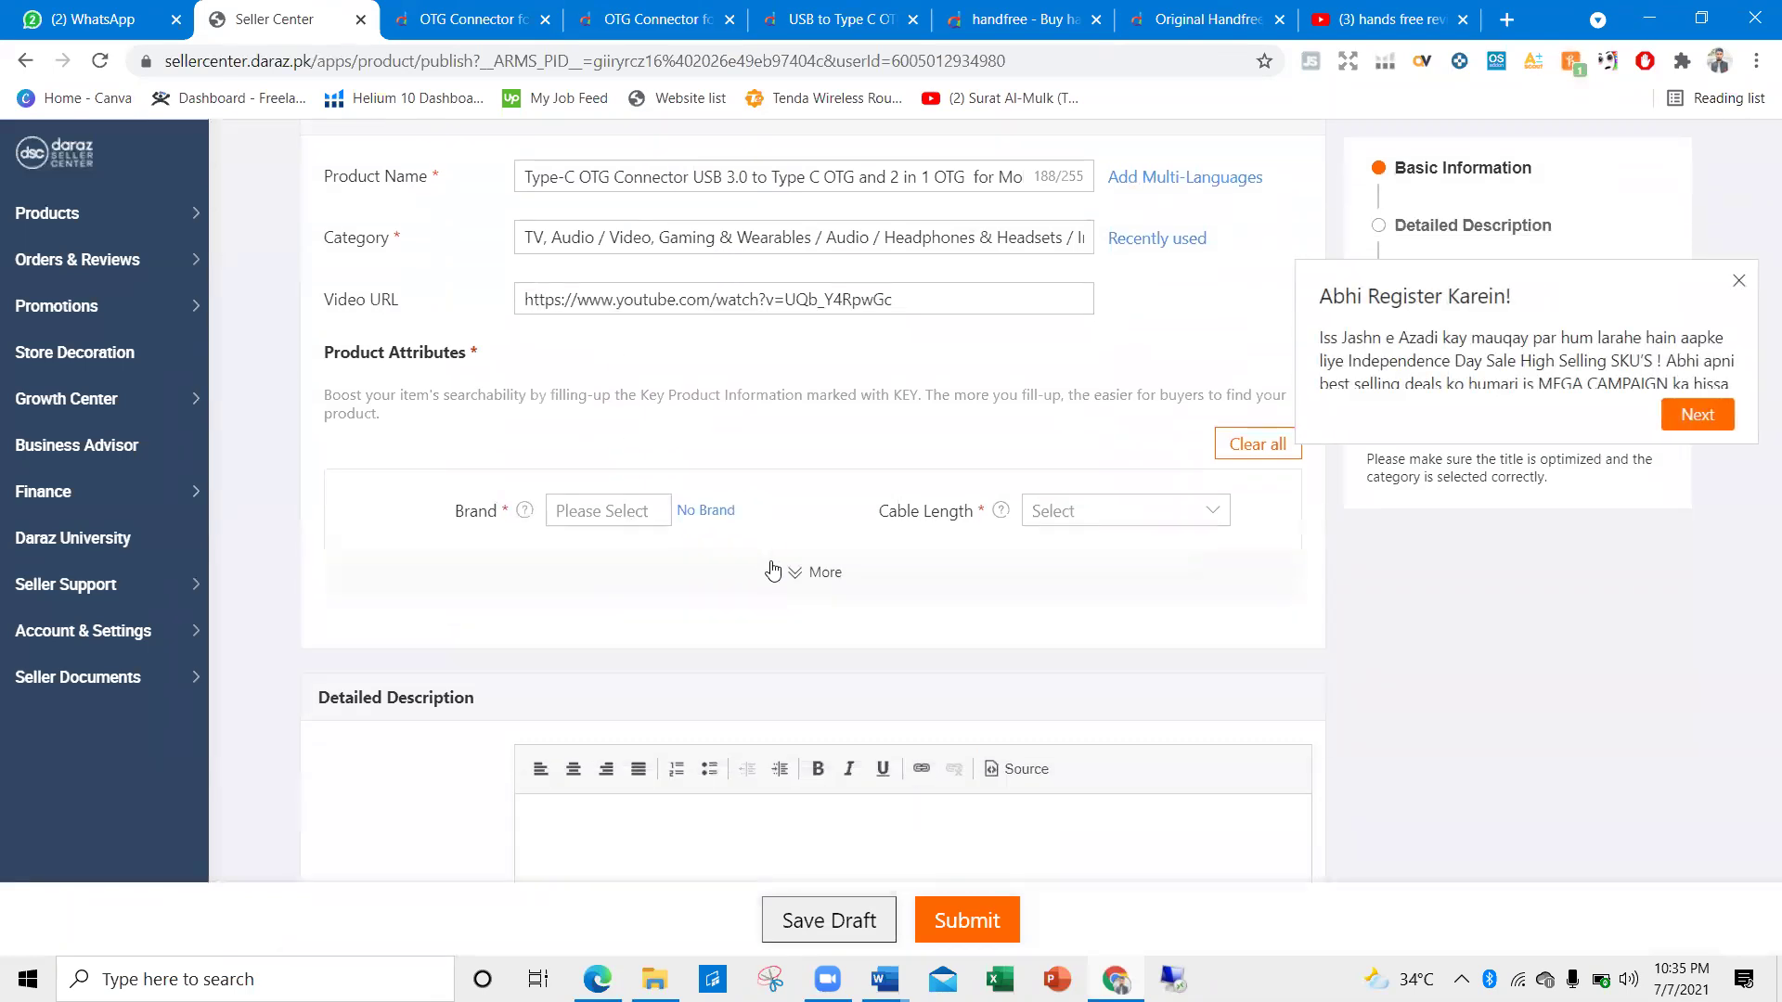
left_click(775, 571)
left_click(616, 502)
left_click(689, 516)
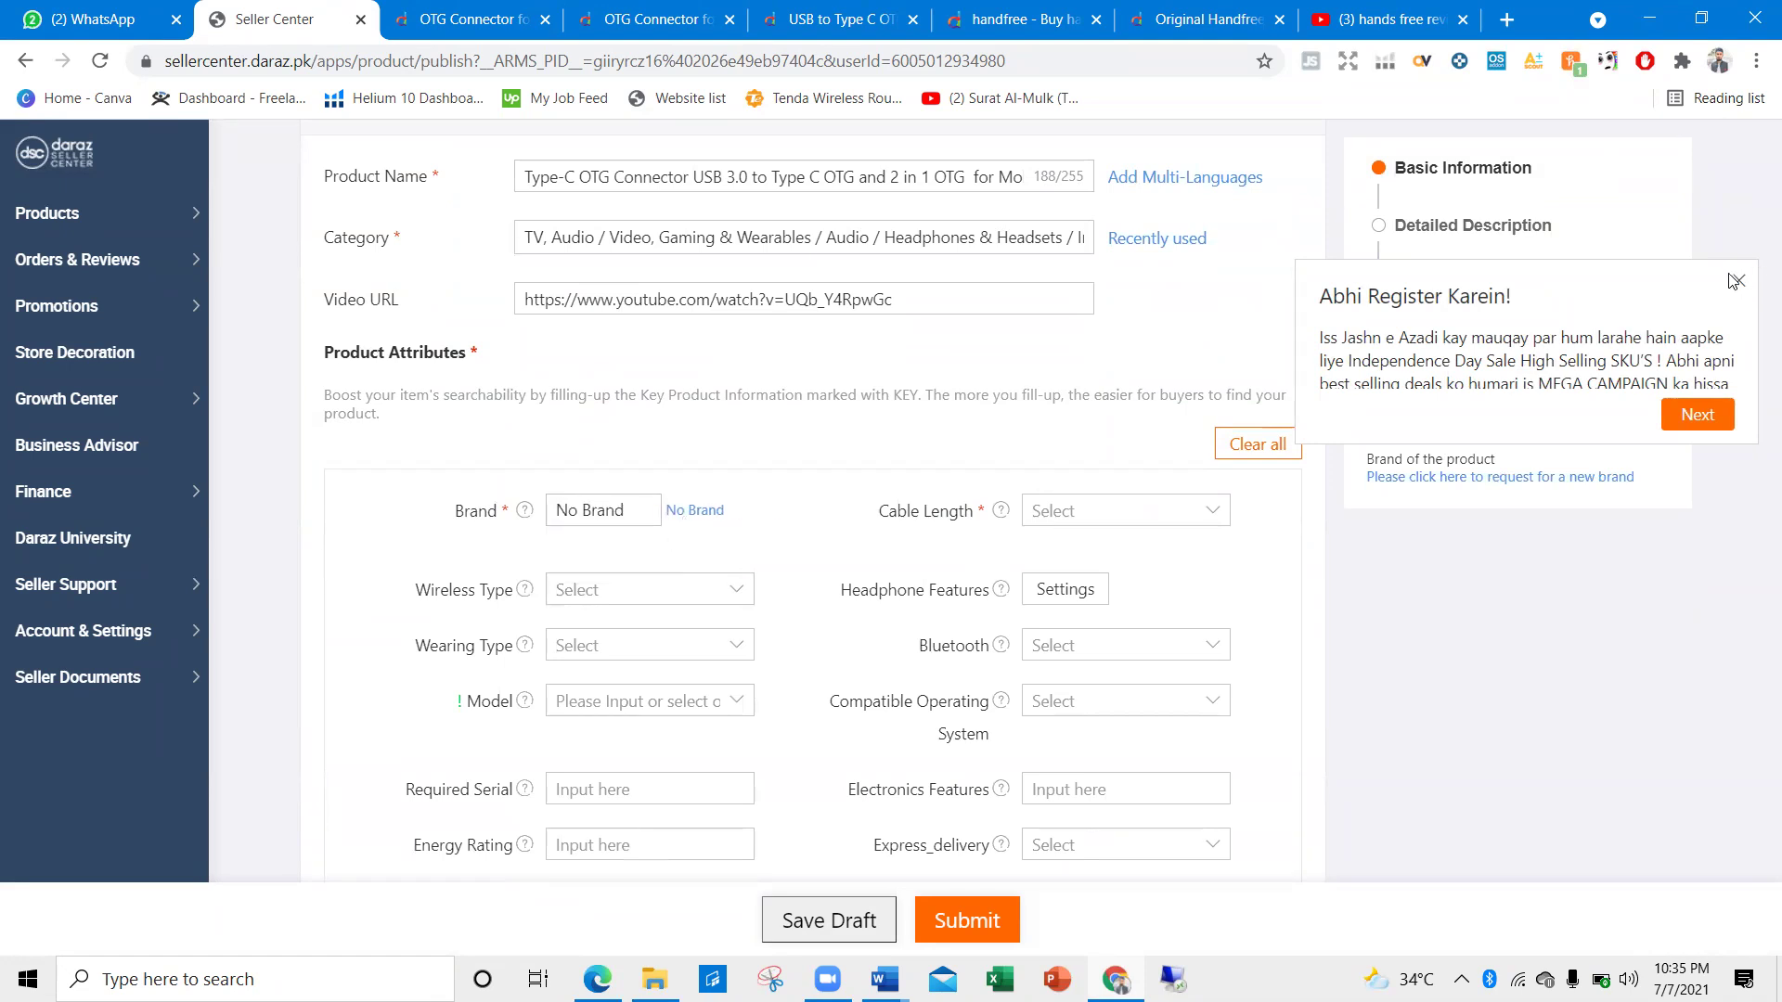
left_click(1040, 512)
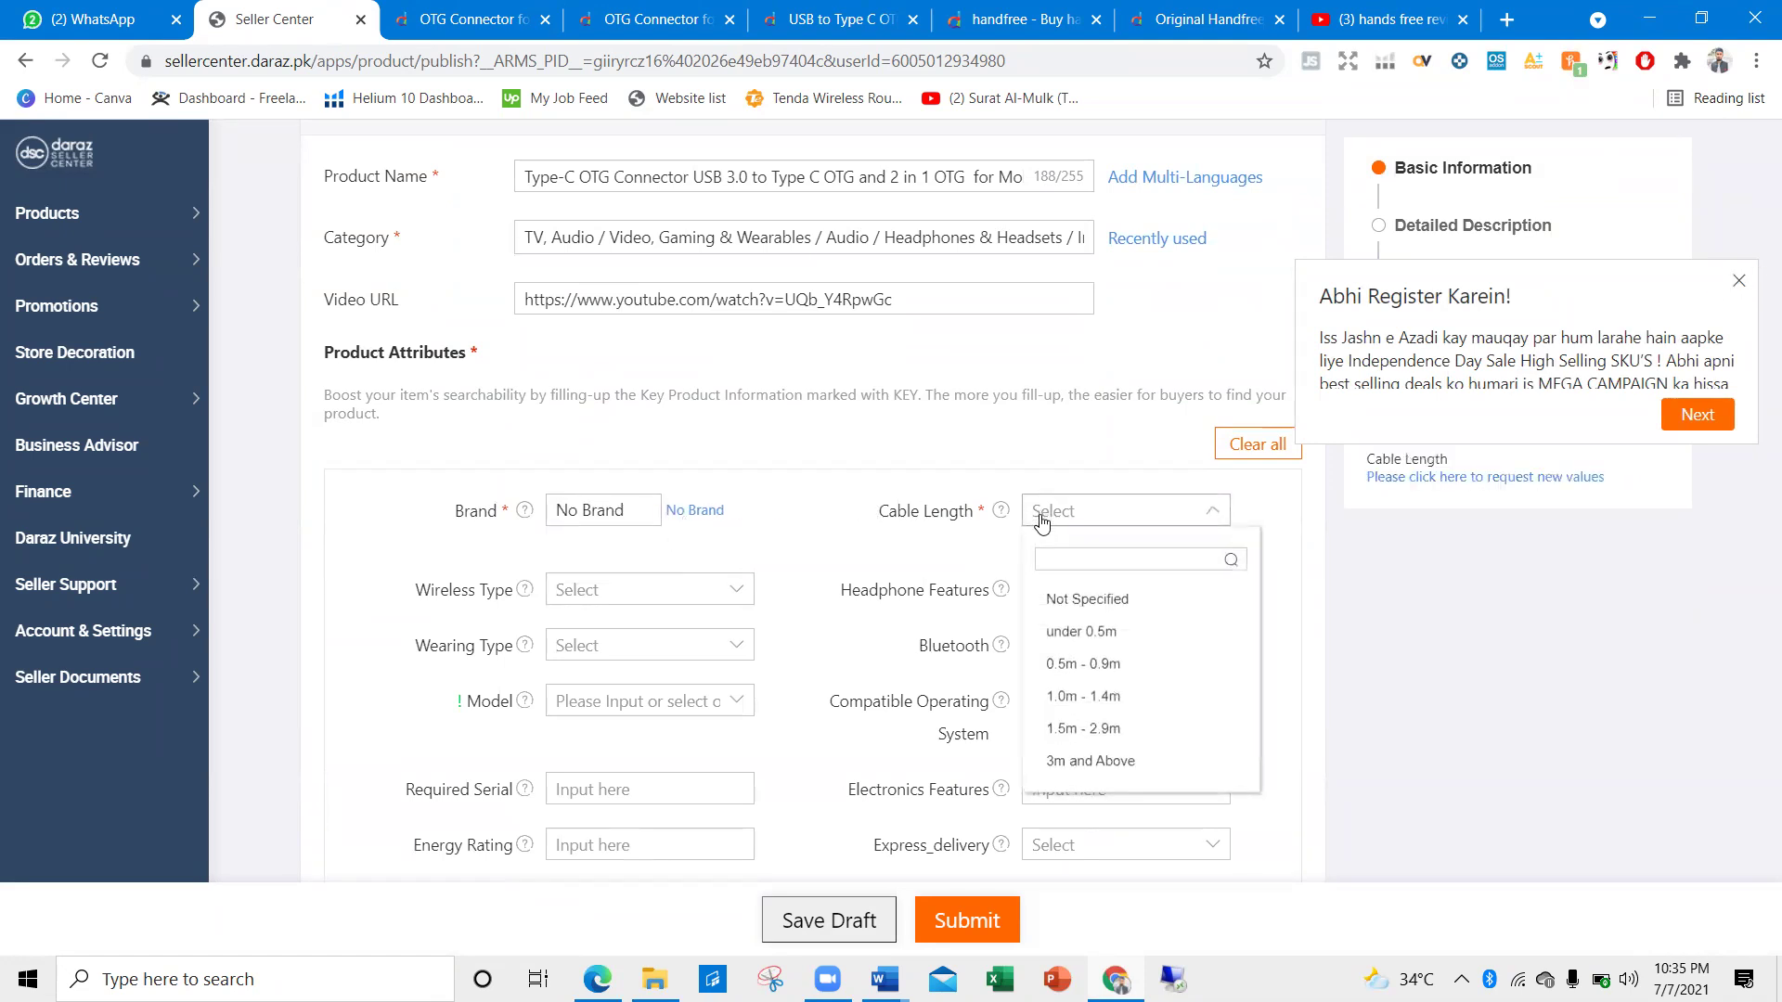
left_click(1071, 699)
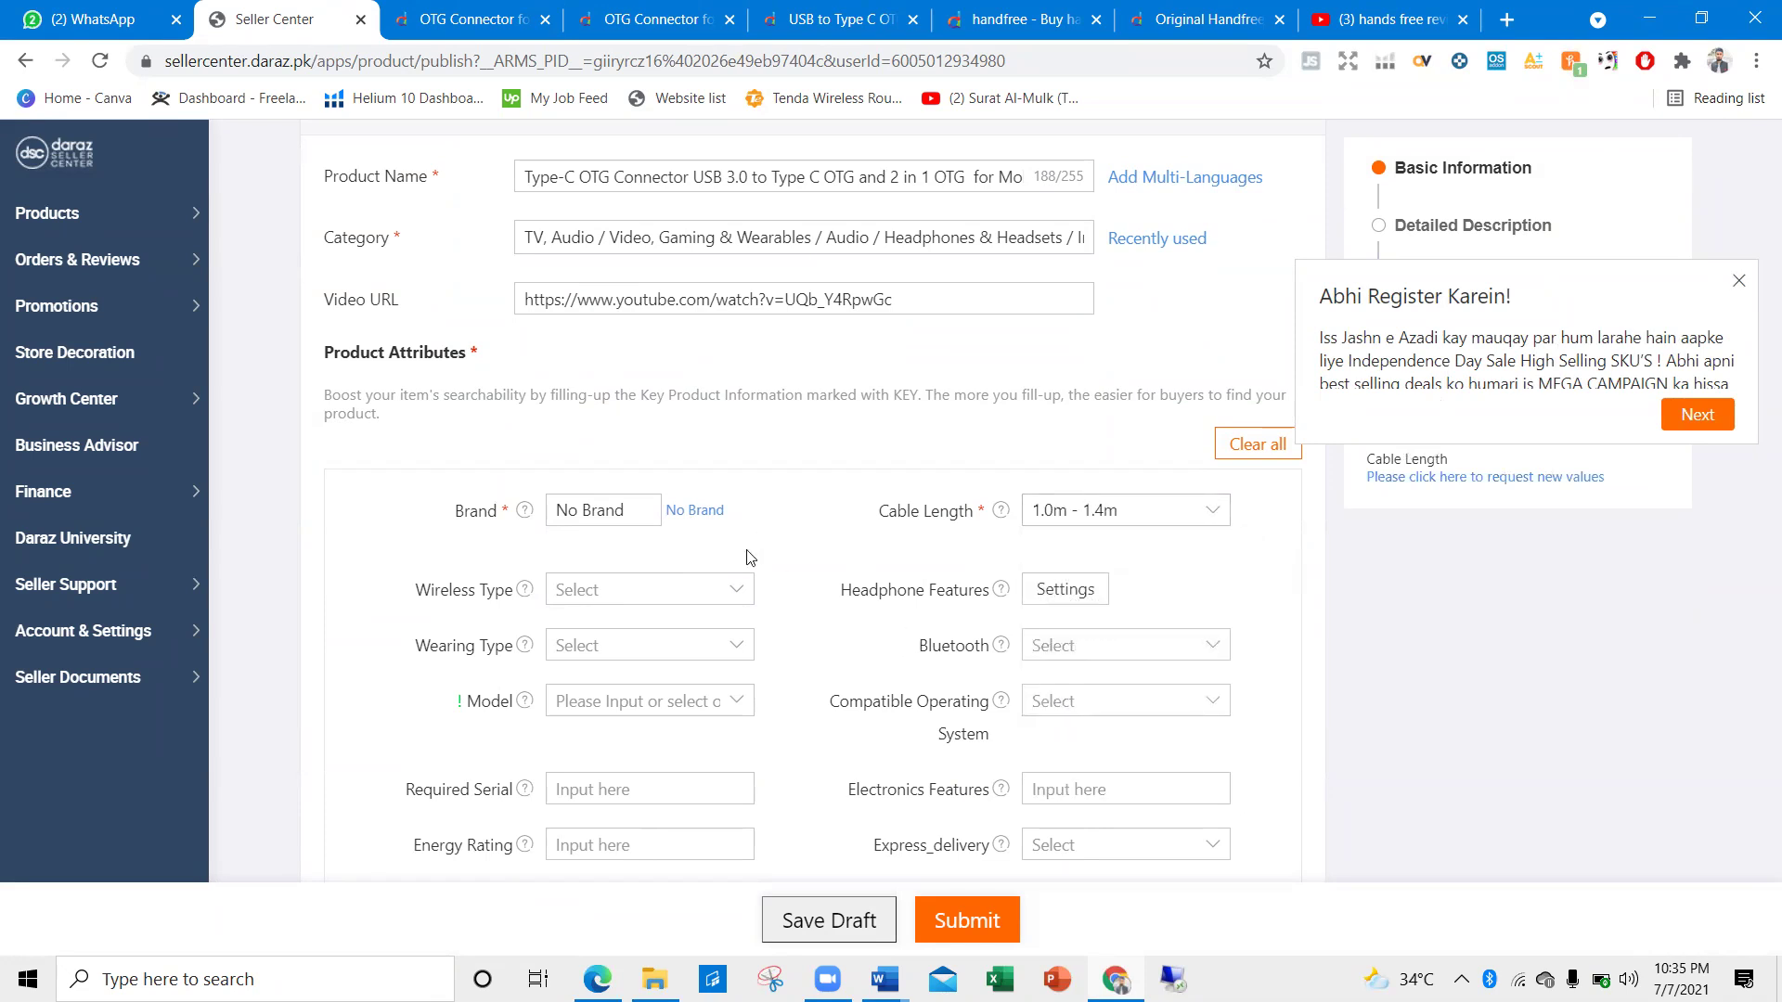
left_click(691, 589)
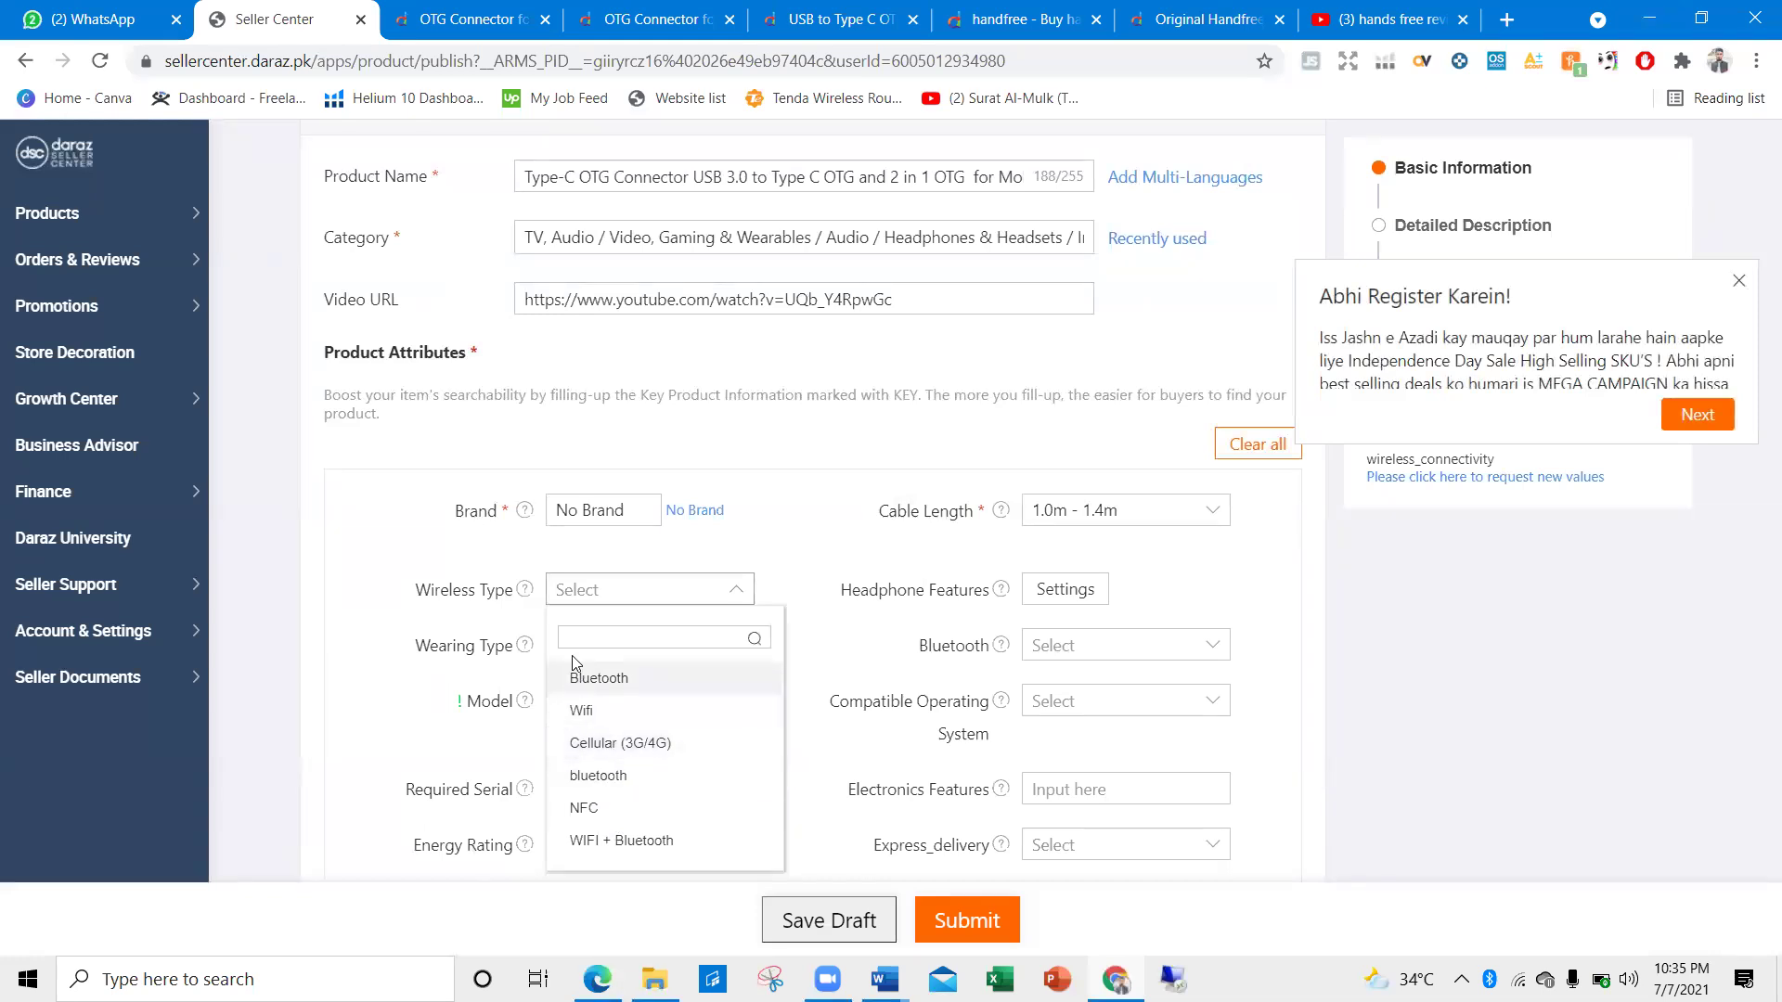
left_click(730, 594)
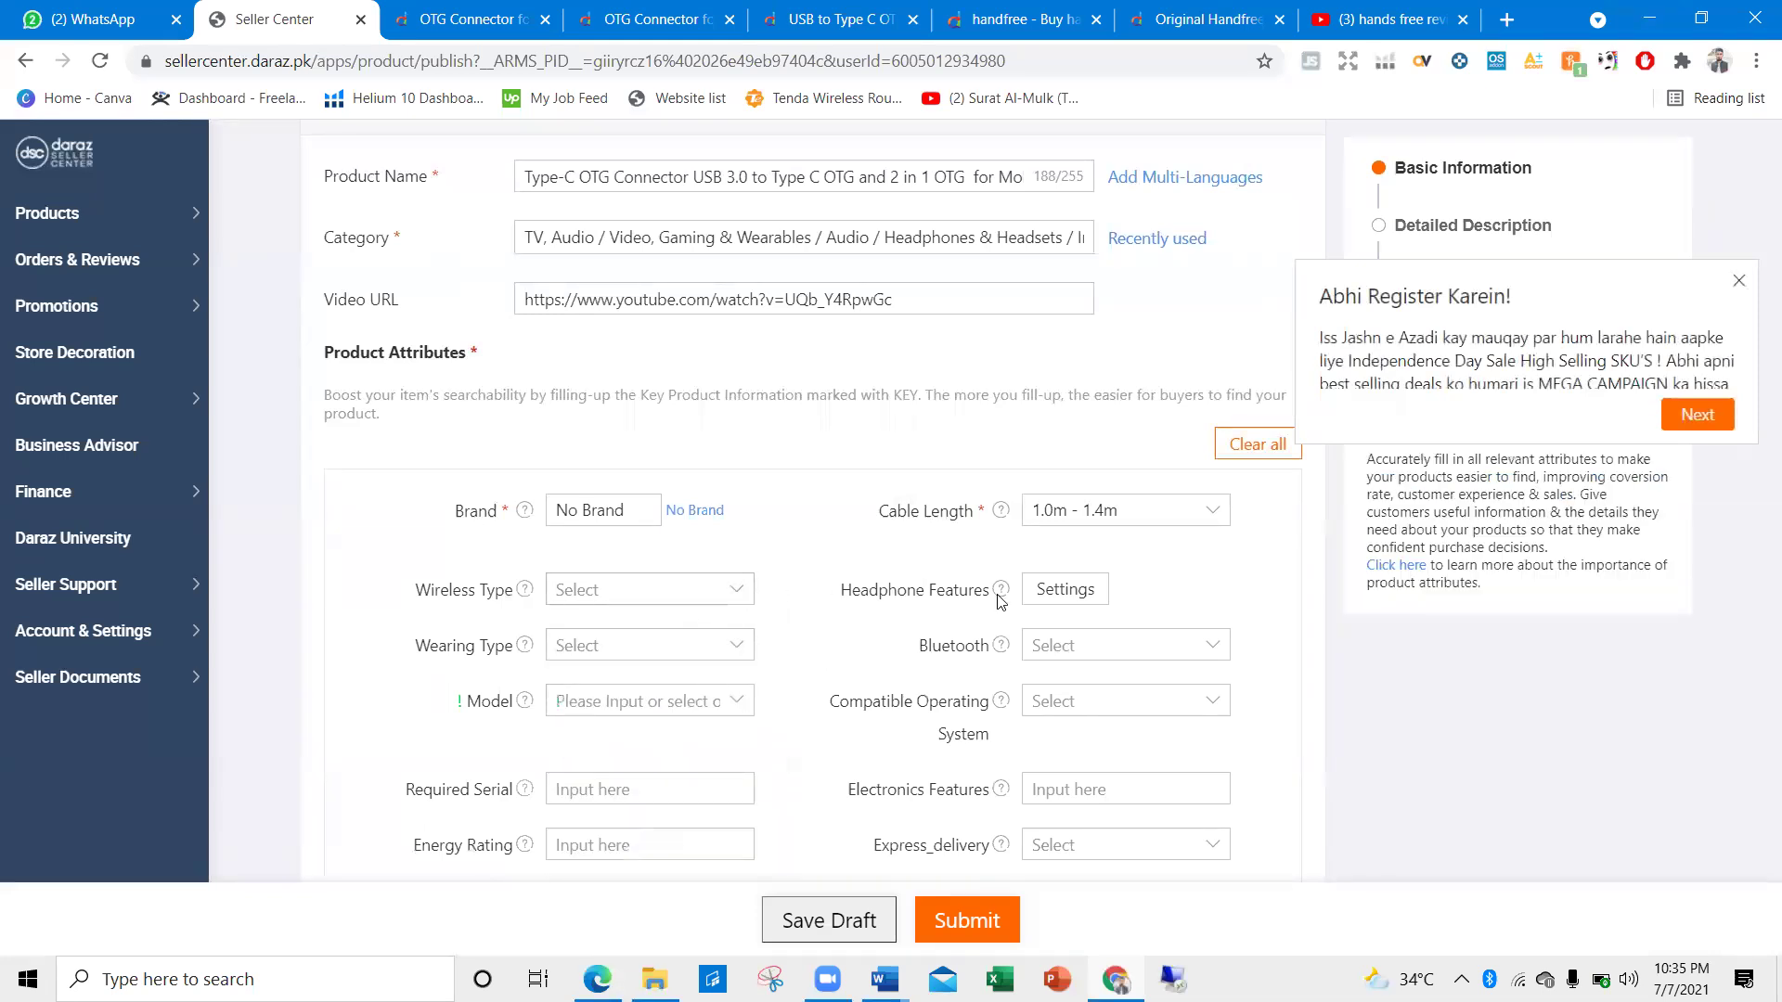
left_click(1058, 592)
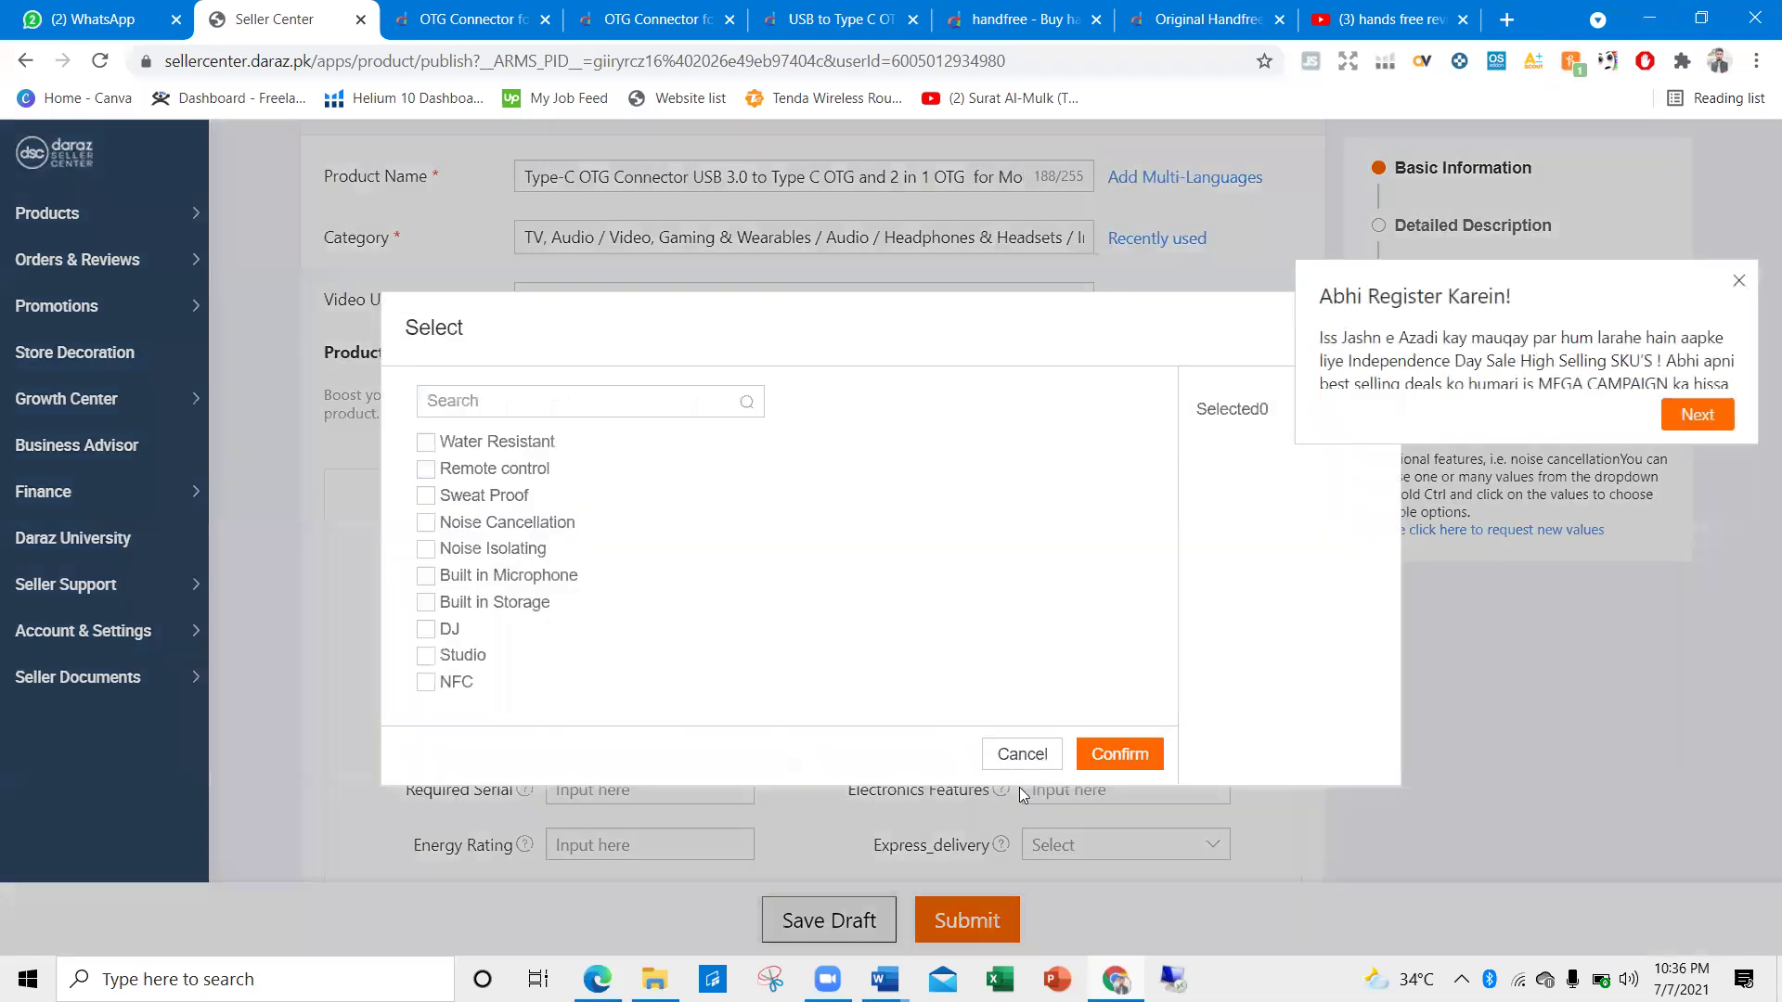
left_click(1021, 754)
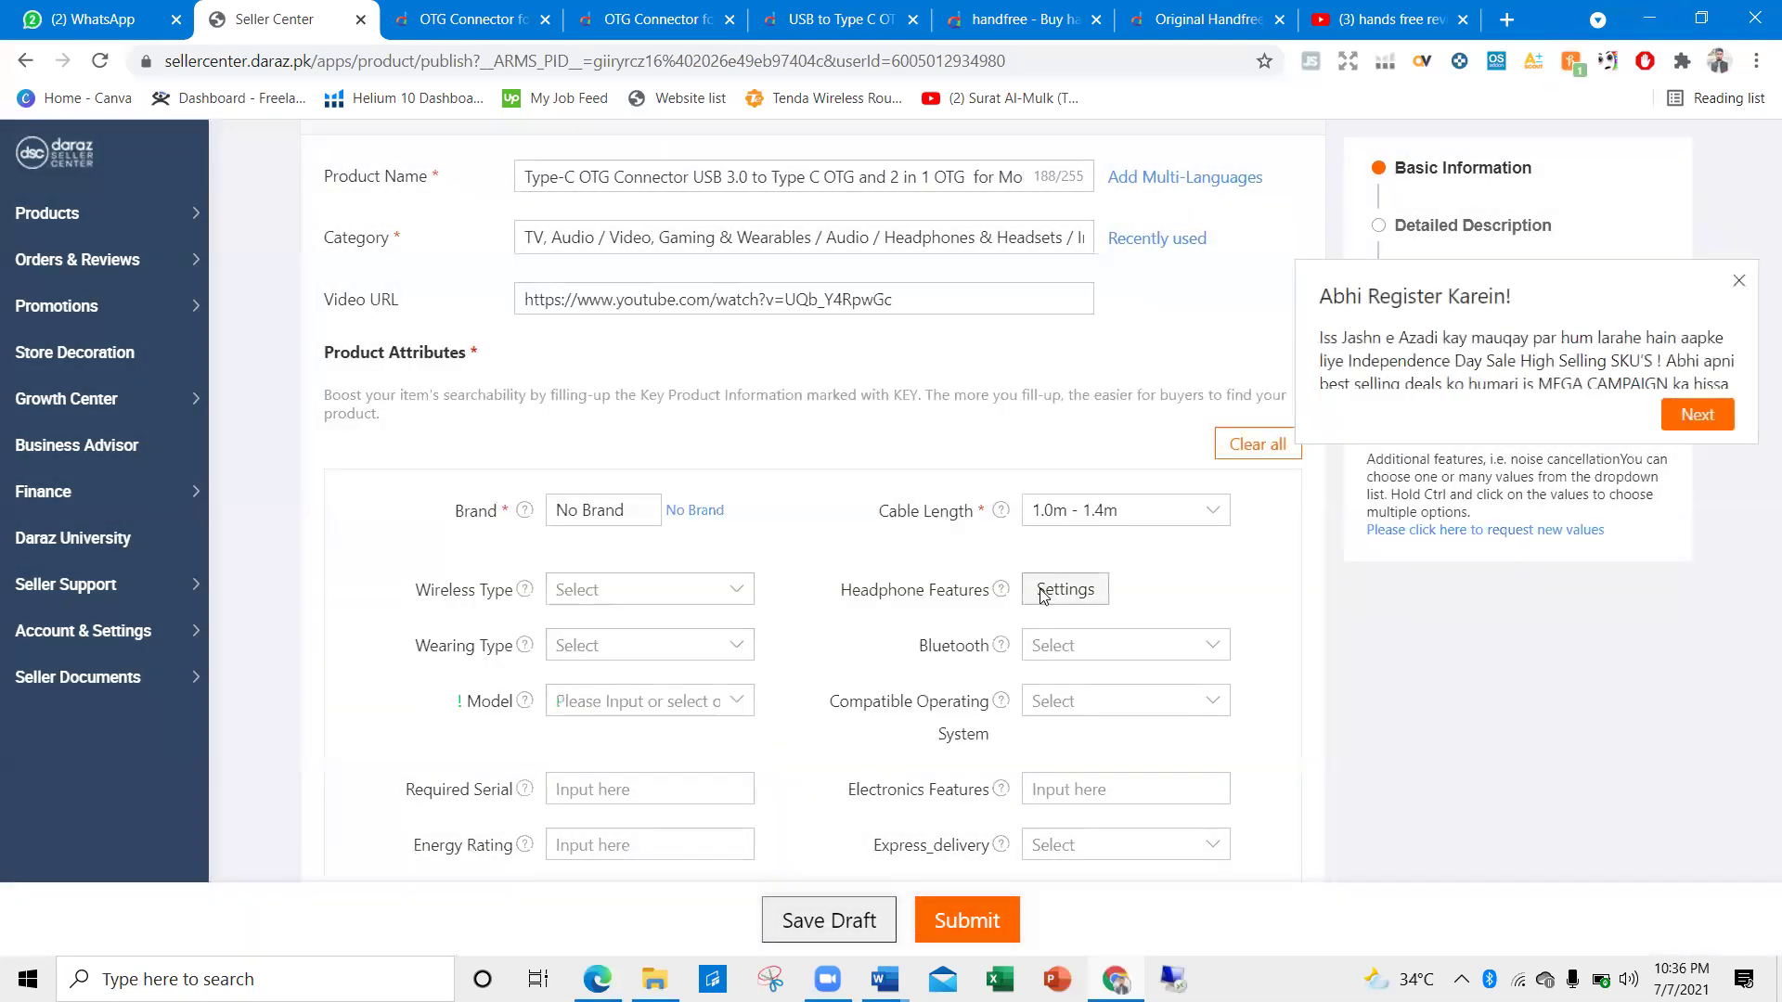
Set the Headphone Features to Noise Cancellation, Noise Isolating, Built in Microphone, Studio, Water Resistant and Sweat Proof
left_click(1043, 596)
left_click(425, 522)
left_click(426, 549)
left_click(426, 575)
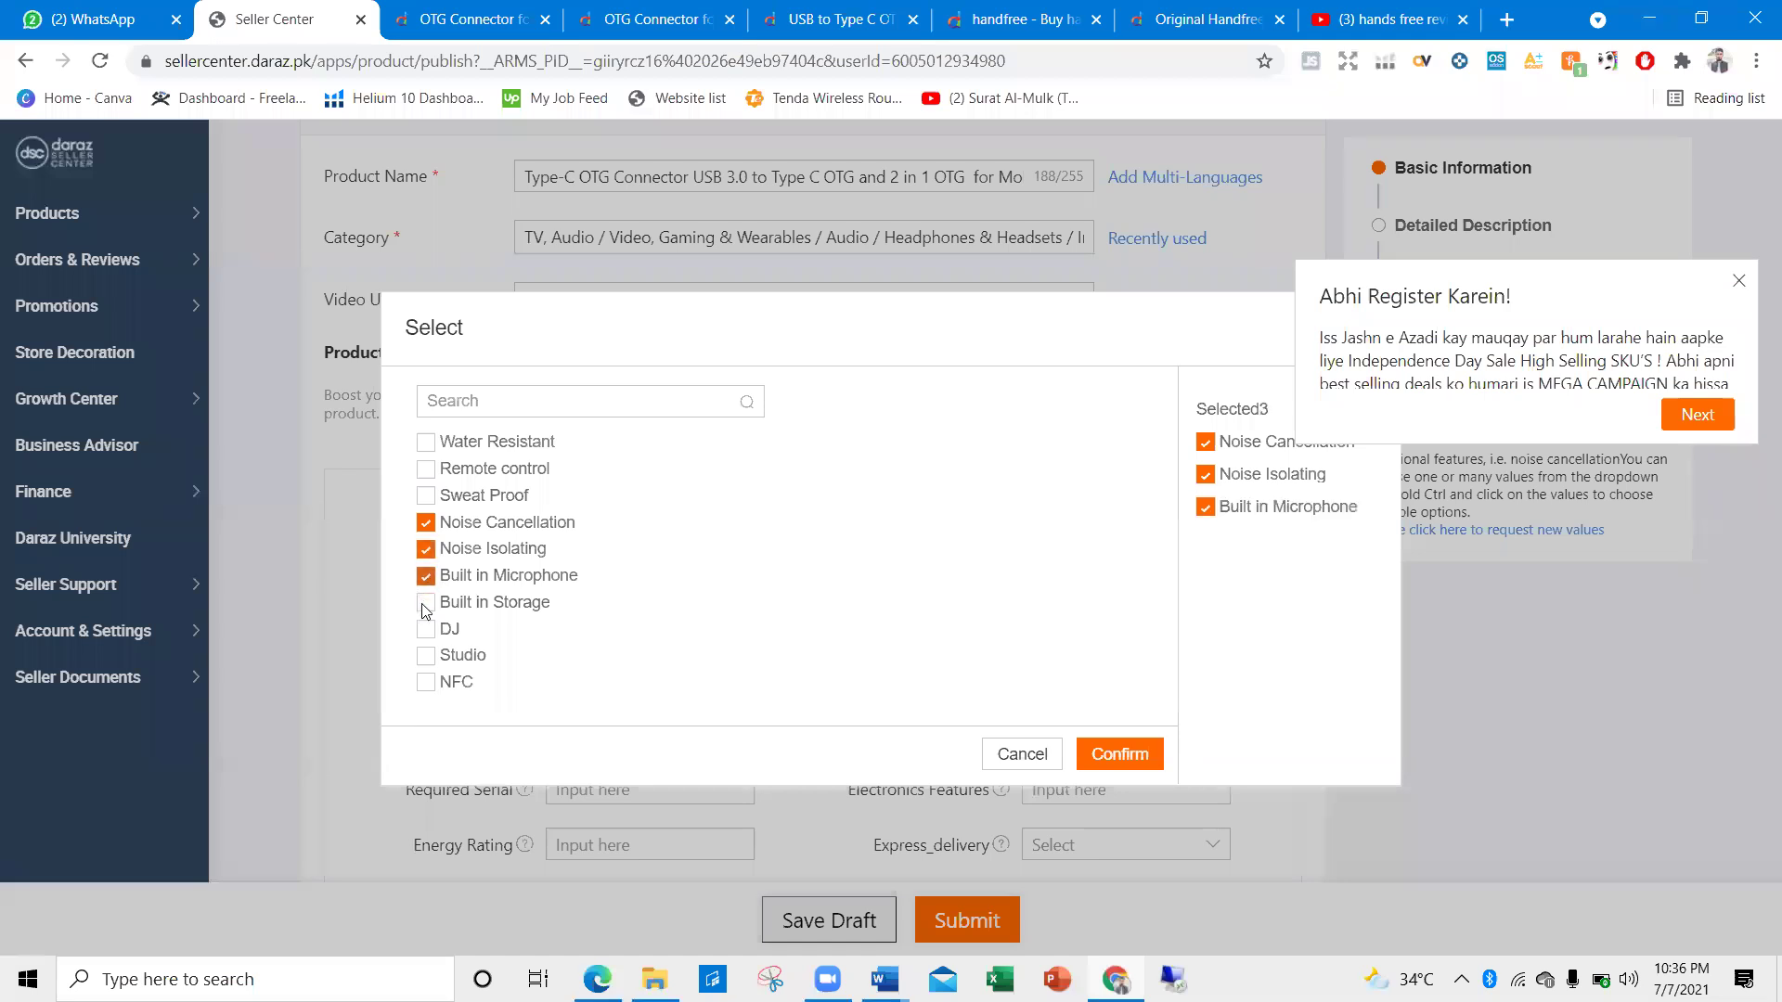
left_click(426, 656)
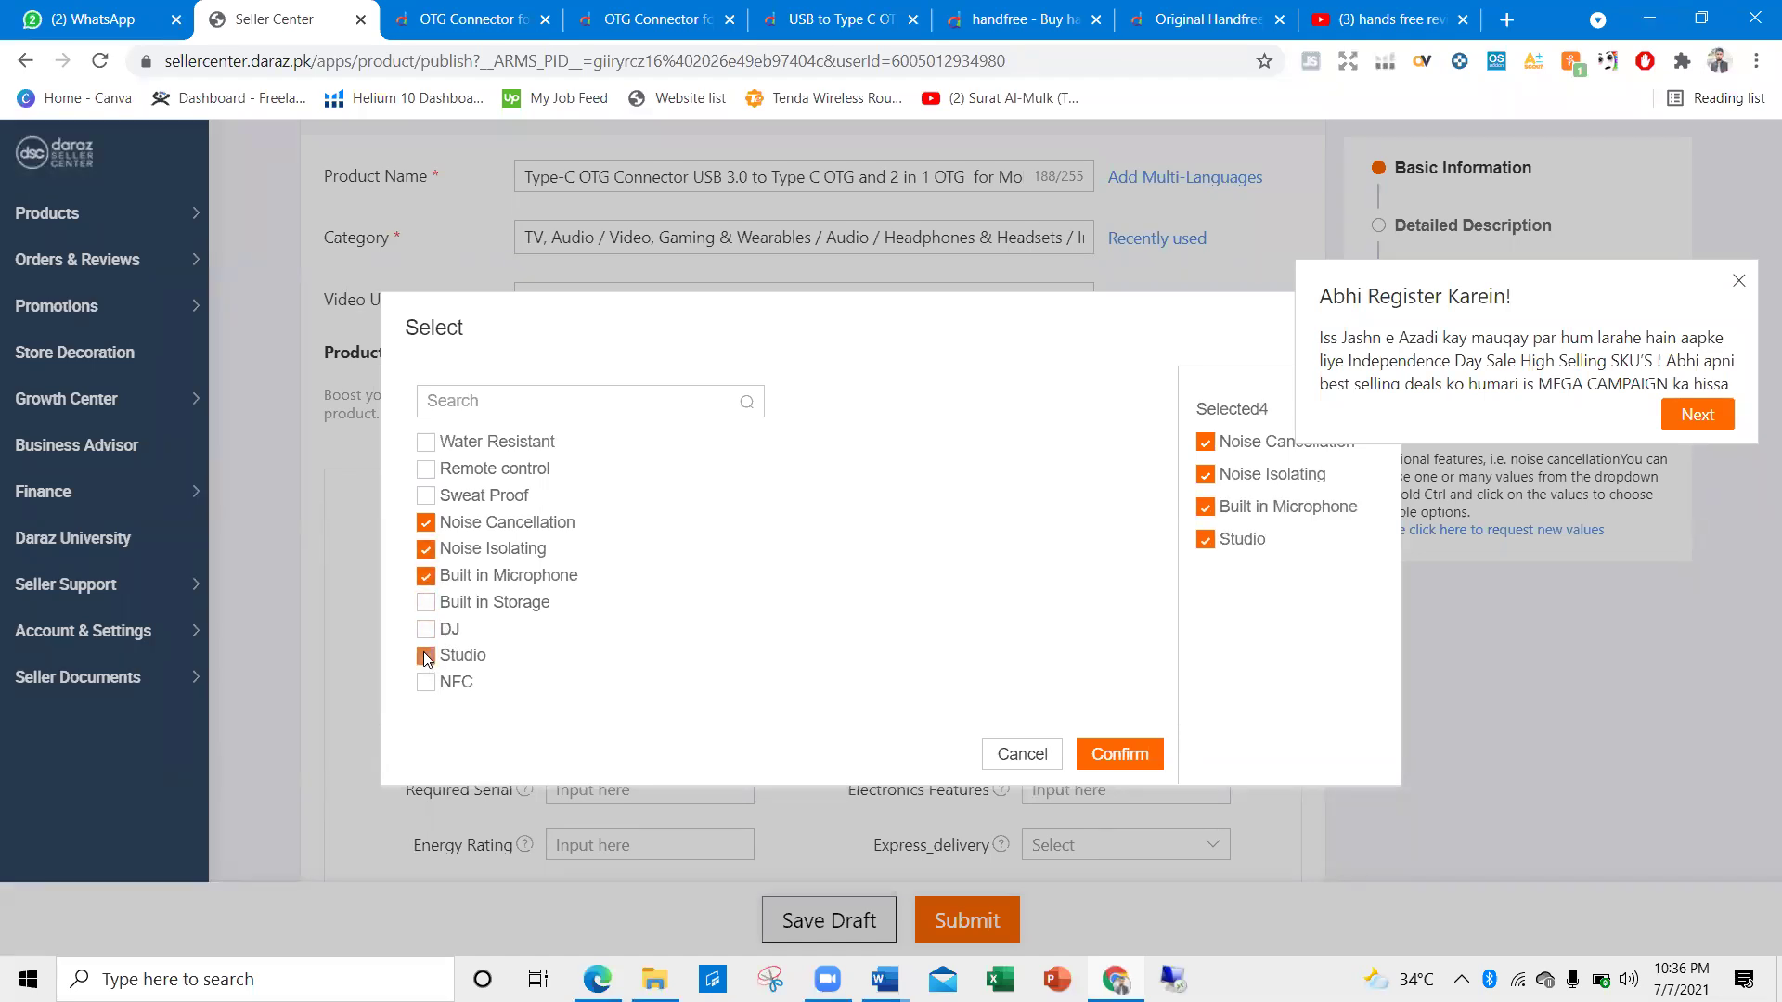
left_click(426, 442)
left_click(426, 496)
left_click(1098, 759)
Set the Wearing Type to In-Ear and enter "handfree" as the Model
scroll(776, 617, "down", 4)
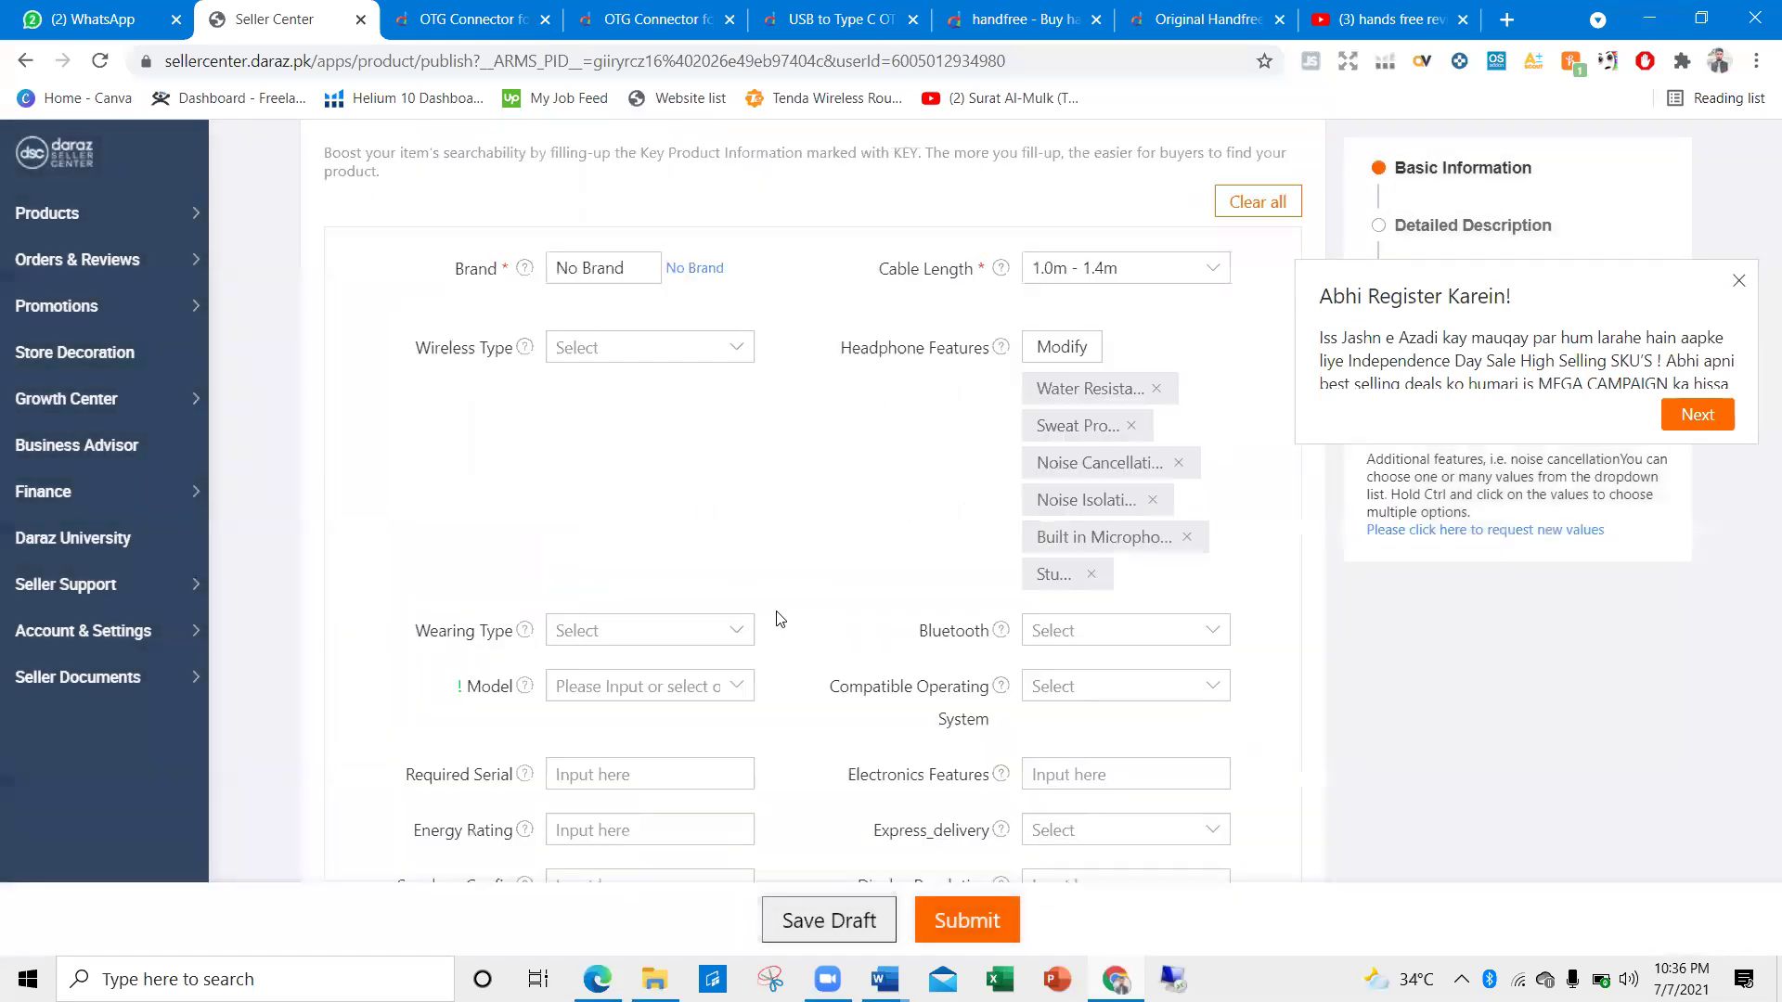
left_click(585, 535)
left_click(584, 607)
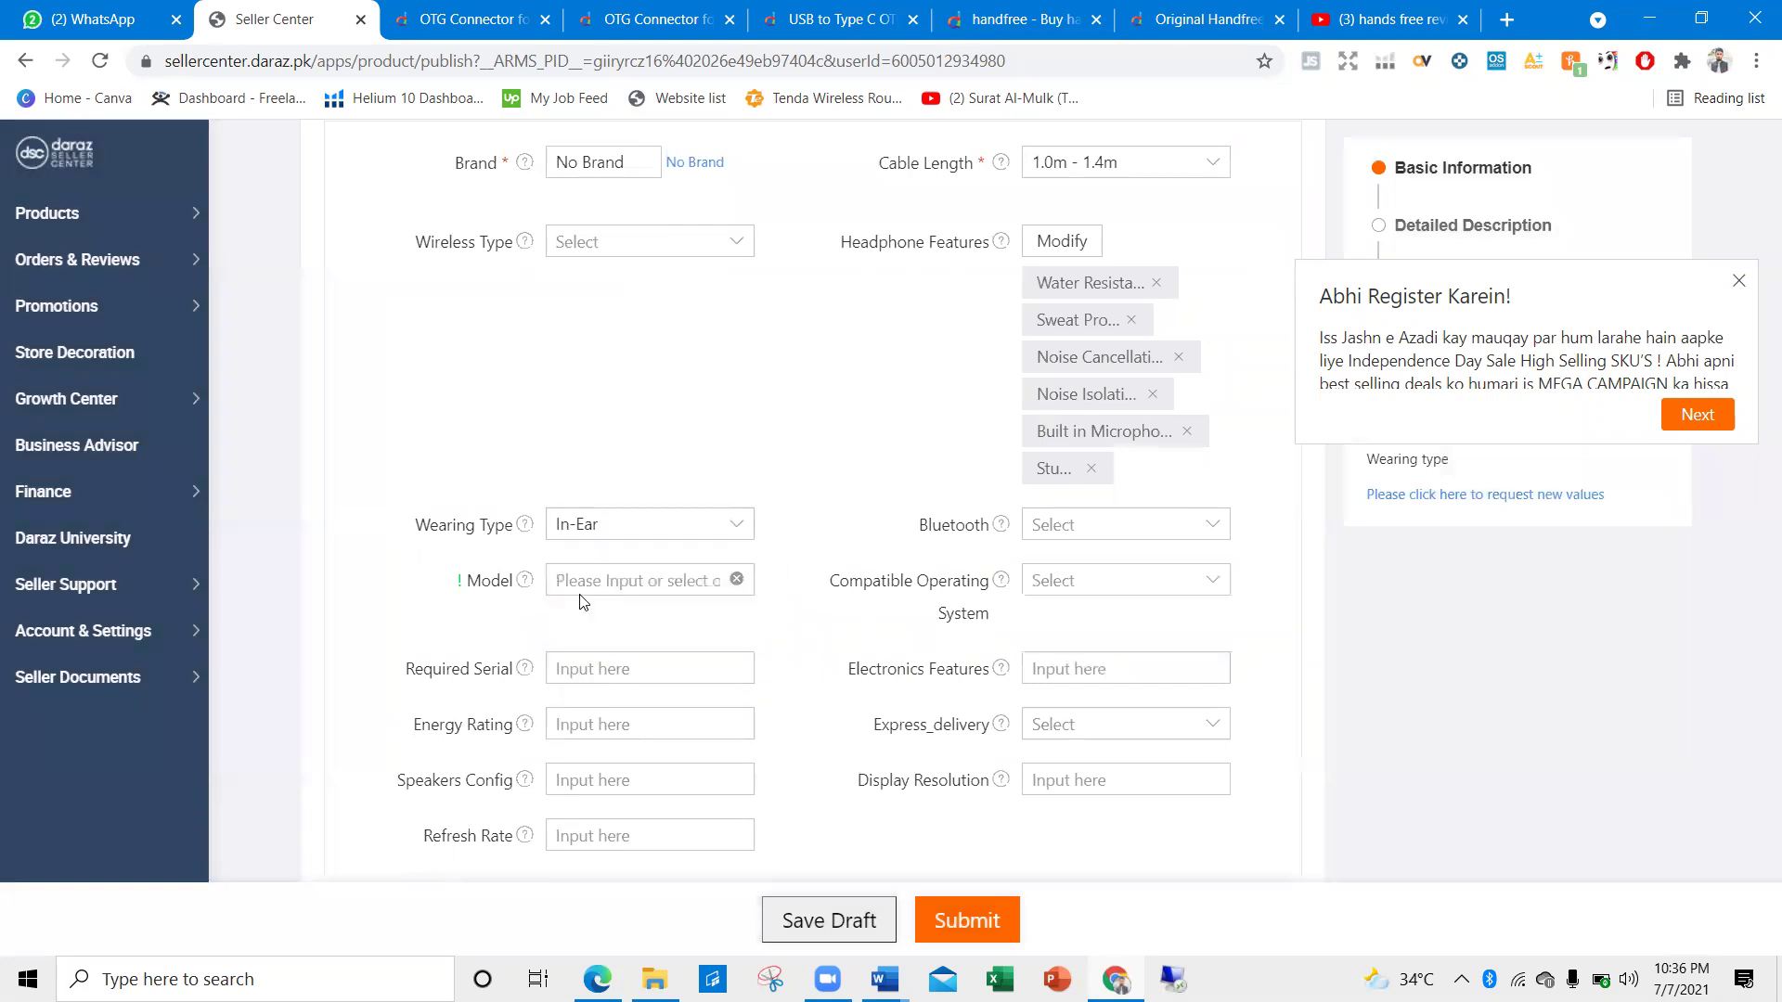
left_click(579, 582)
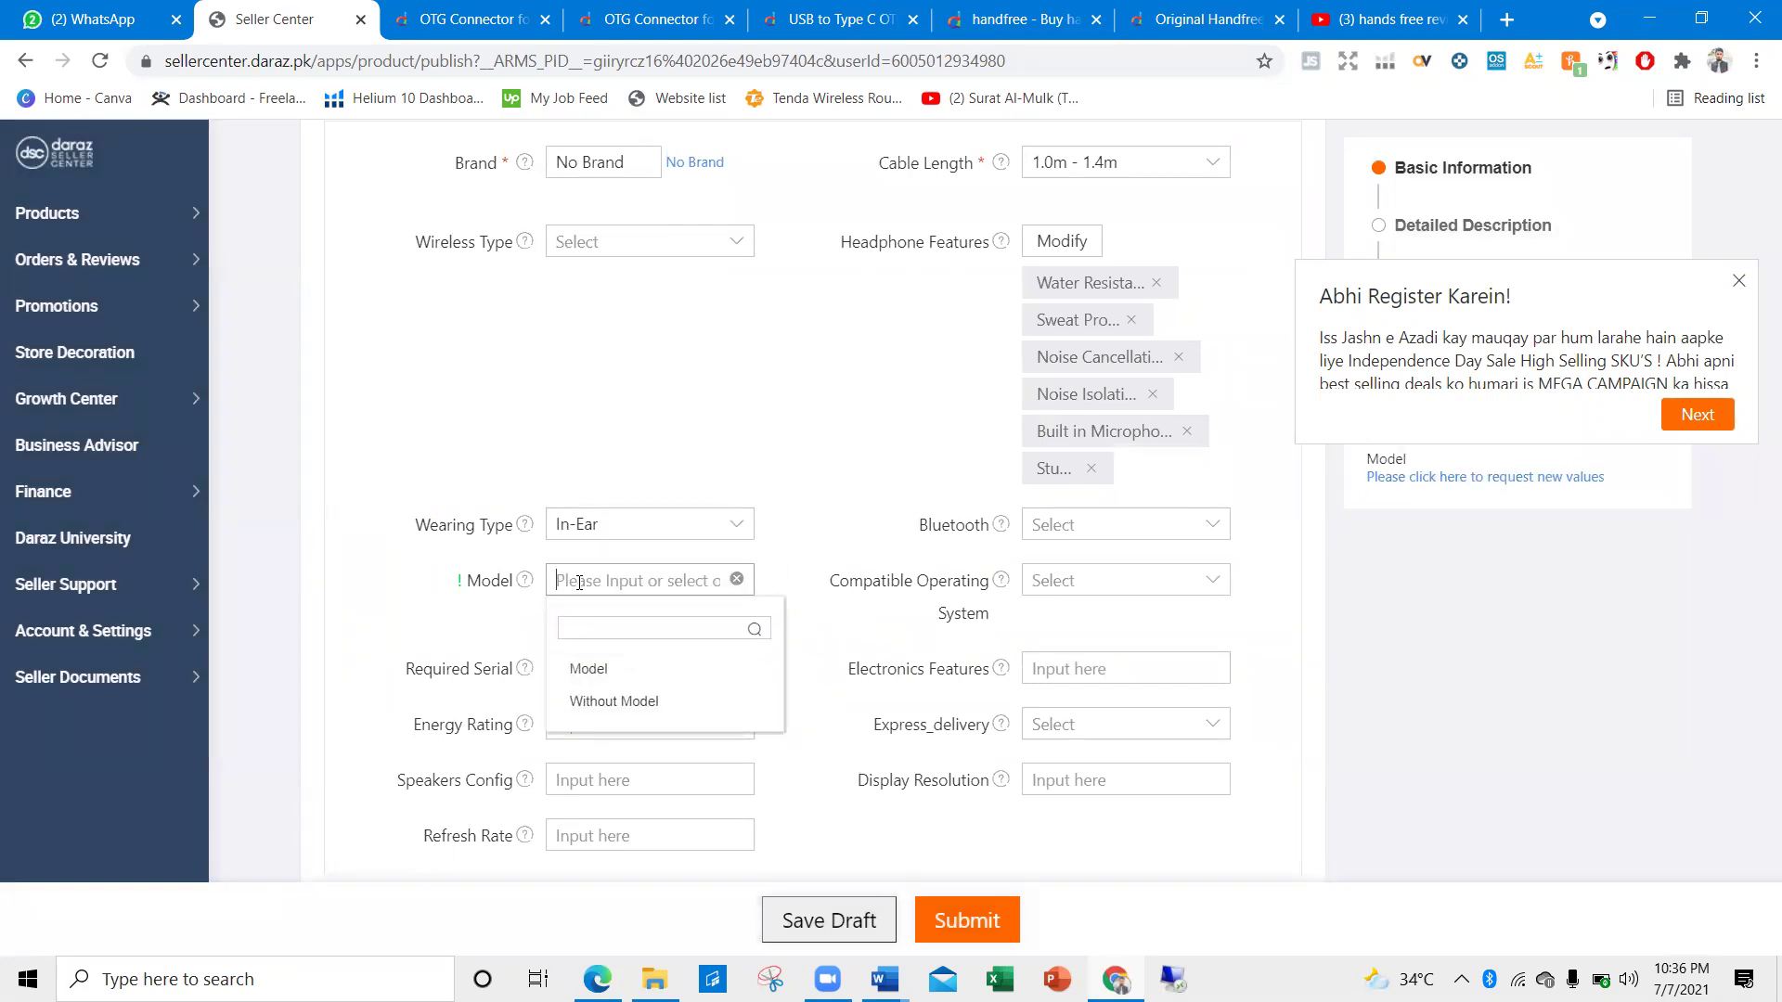
type("hand")
left_click(680, 475)
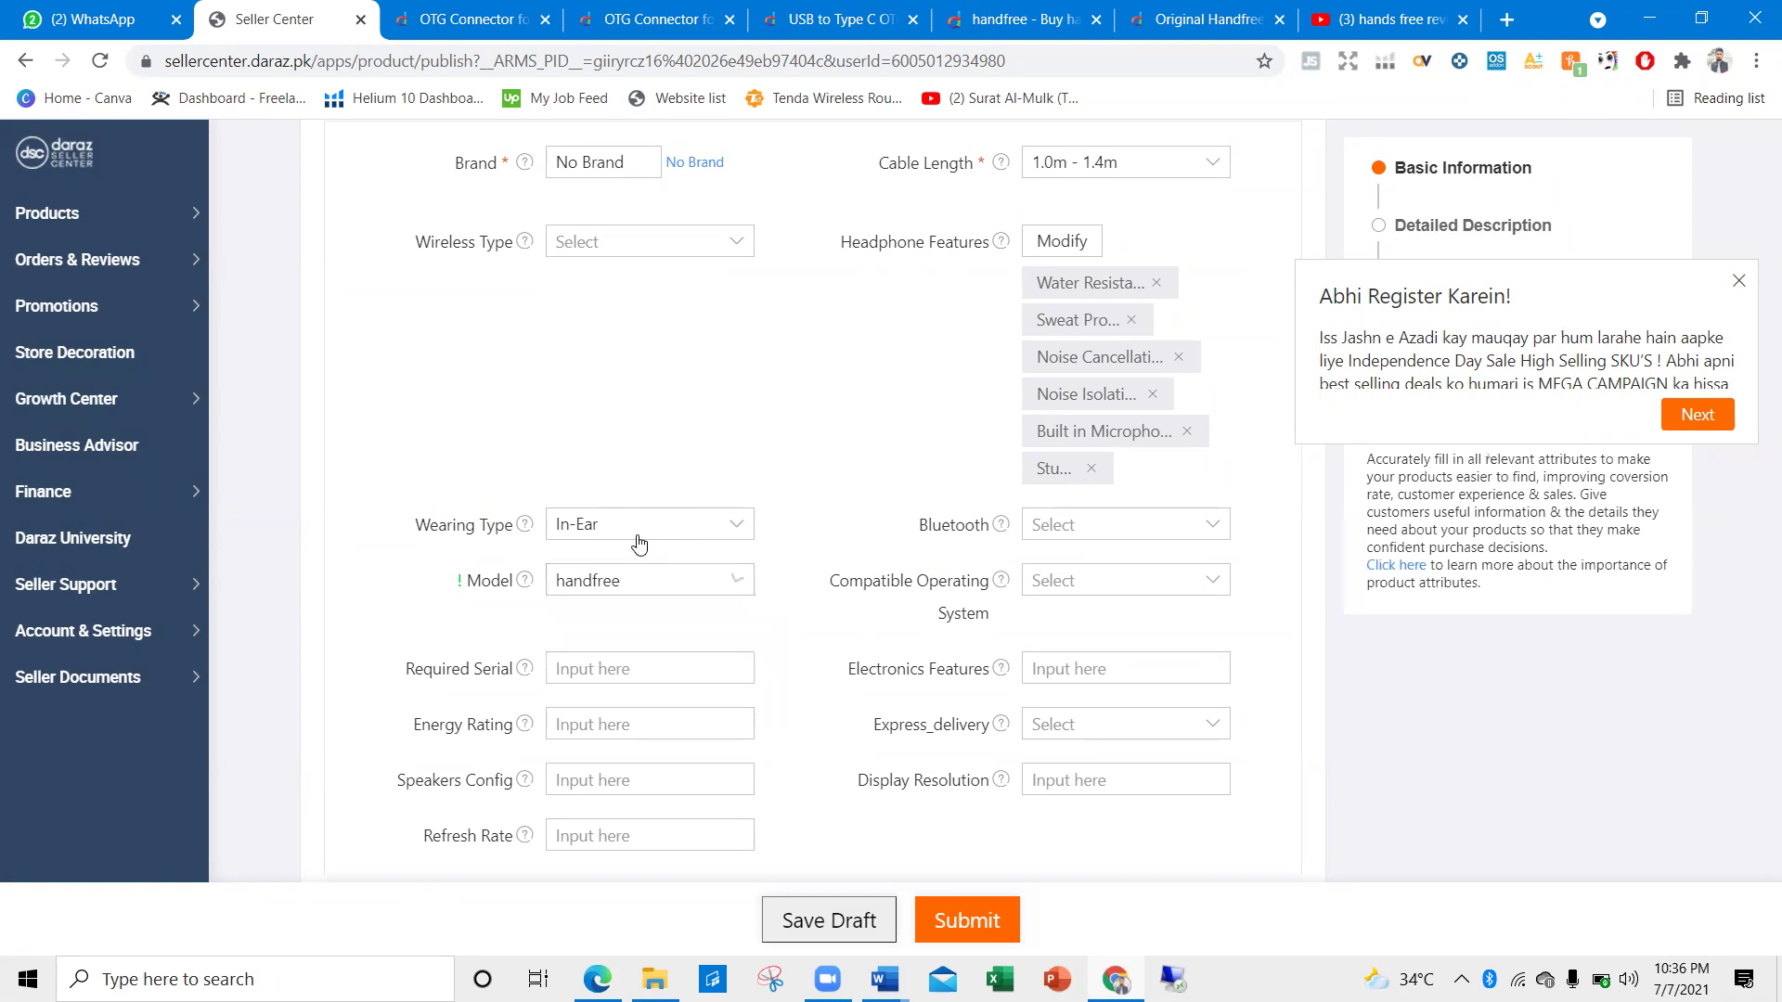
Set Bluetooth to No and look through the Compatible Operating System options without choosing one
left_click(1075, 545)
left_click(1054, 619)
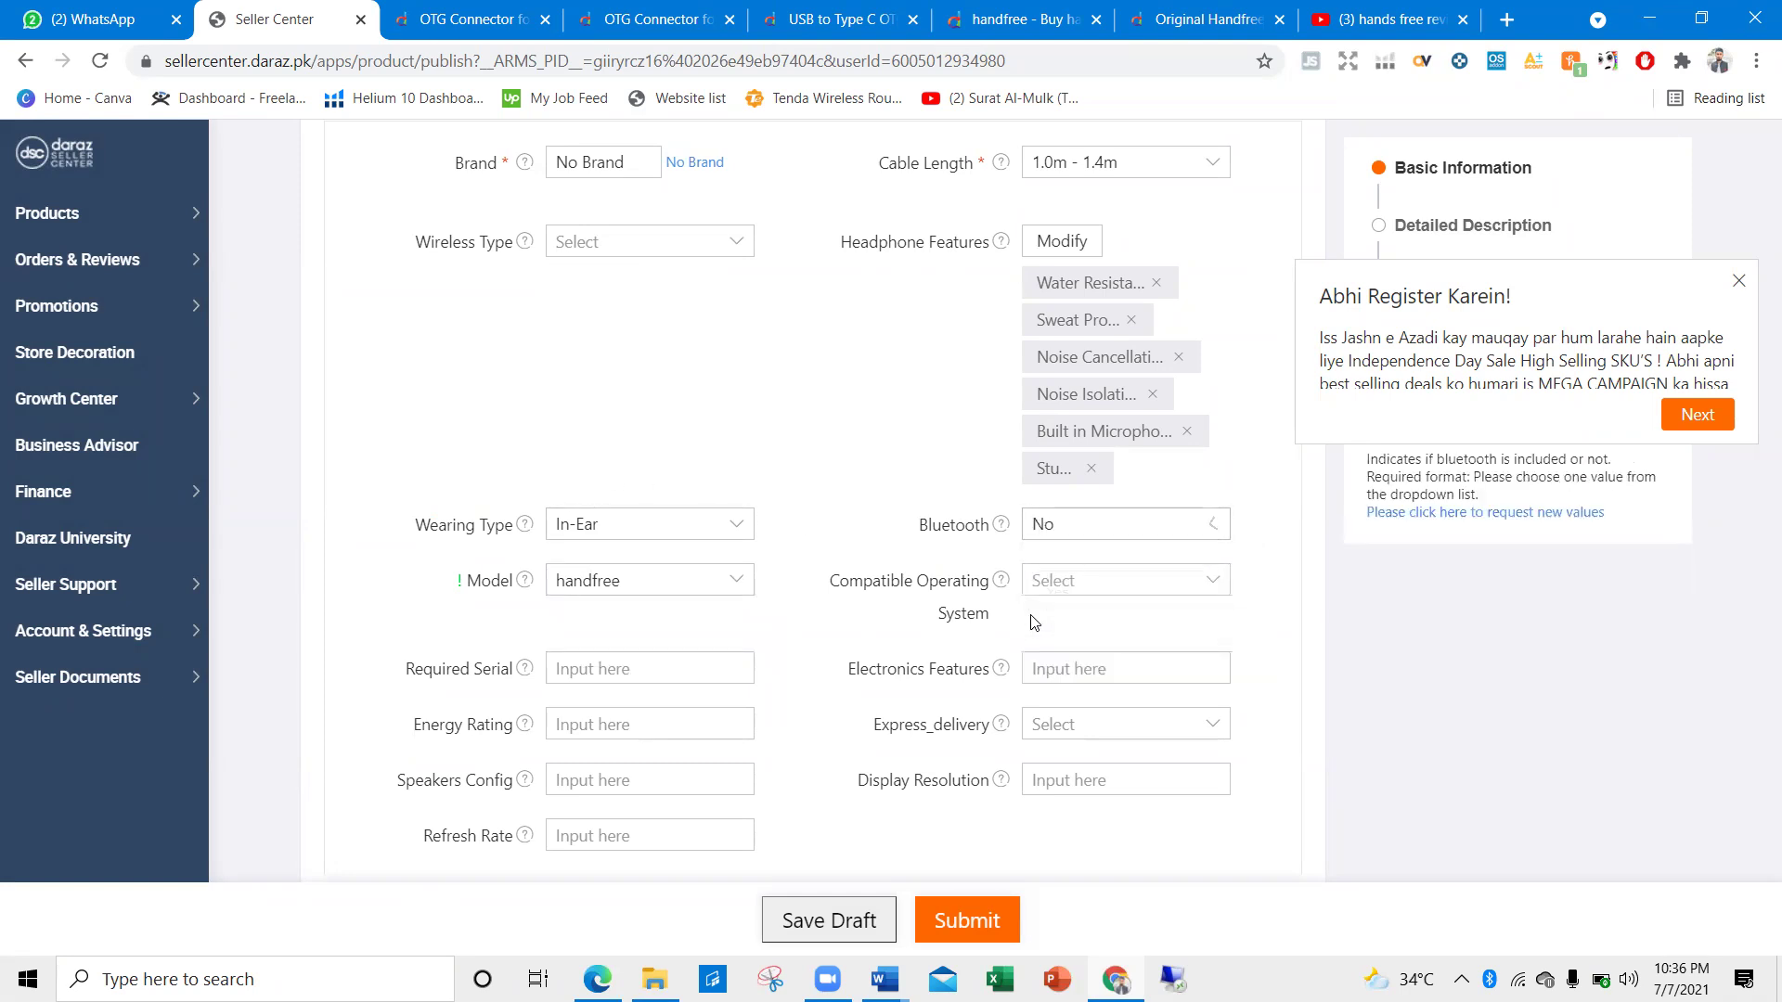
left_click(1062, 585)
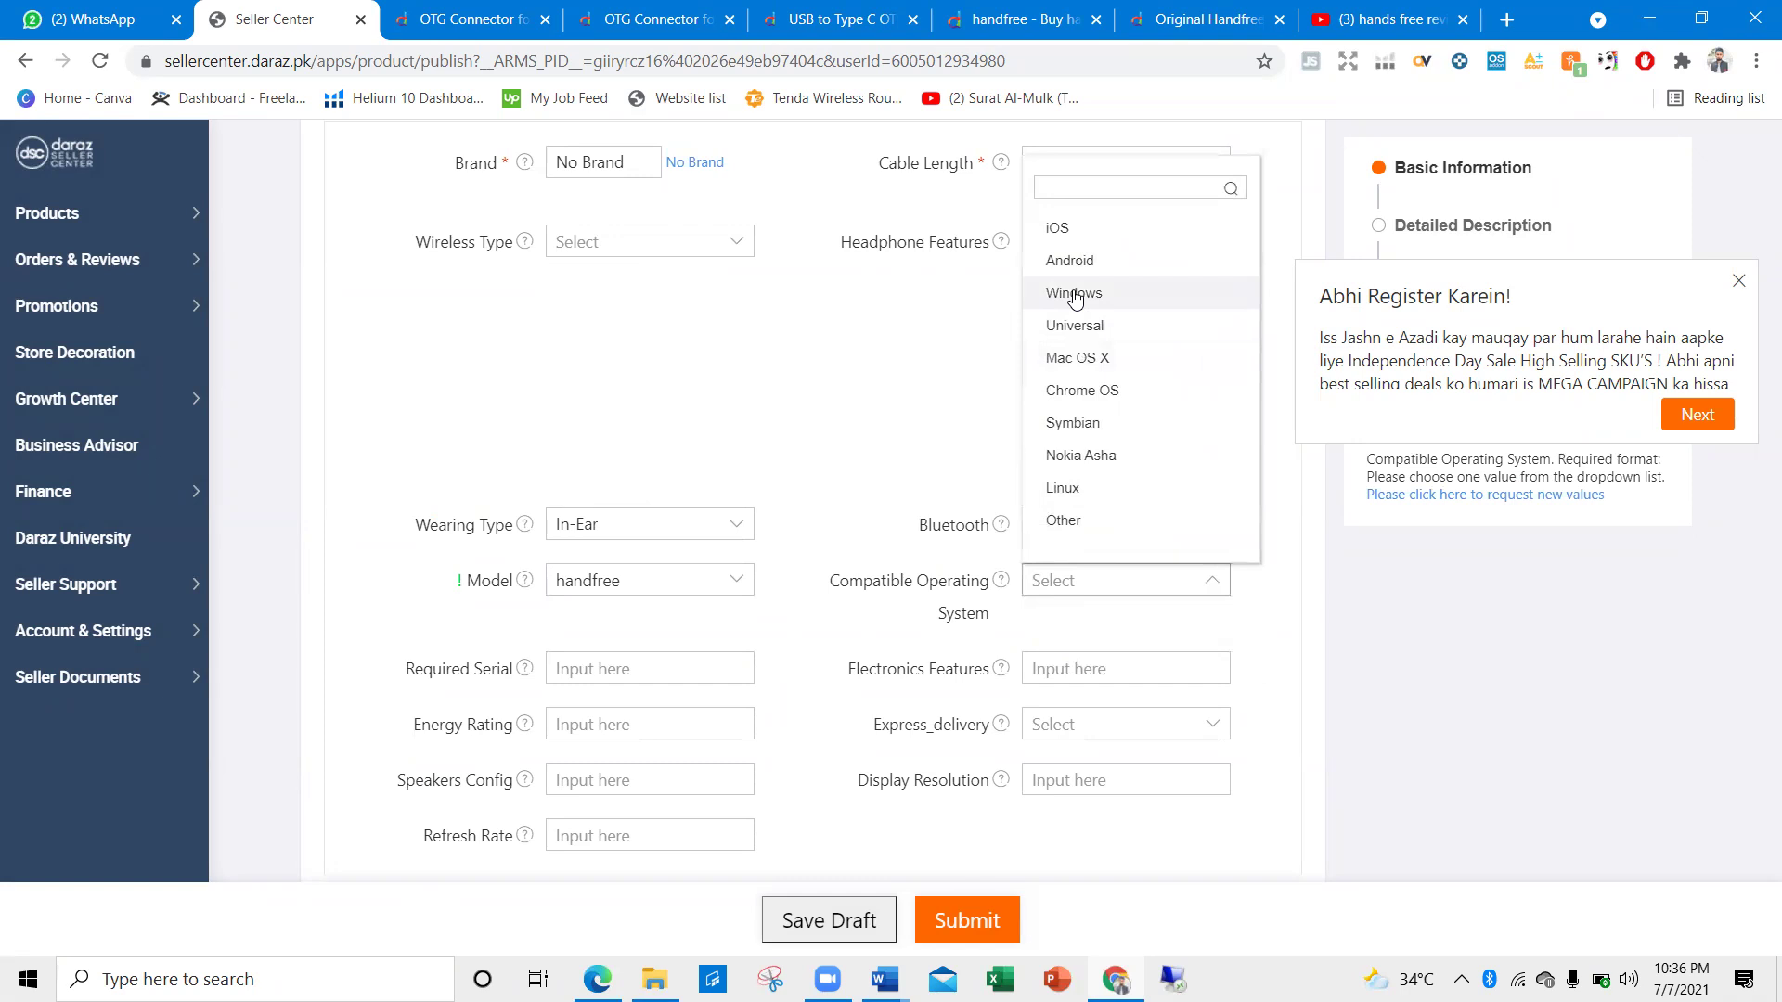
left_click(1005, 387)
Copy the Model text into Required Serial and make it "handfree001"
scroll(590, 611, "down", 1)
left_click(620, 554)
left_click_drag(616, 464, 557, 457)
key("ctrl+c")
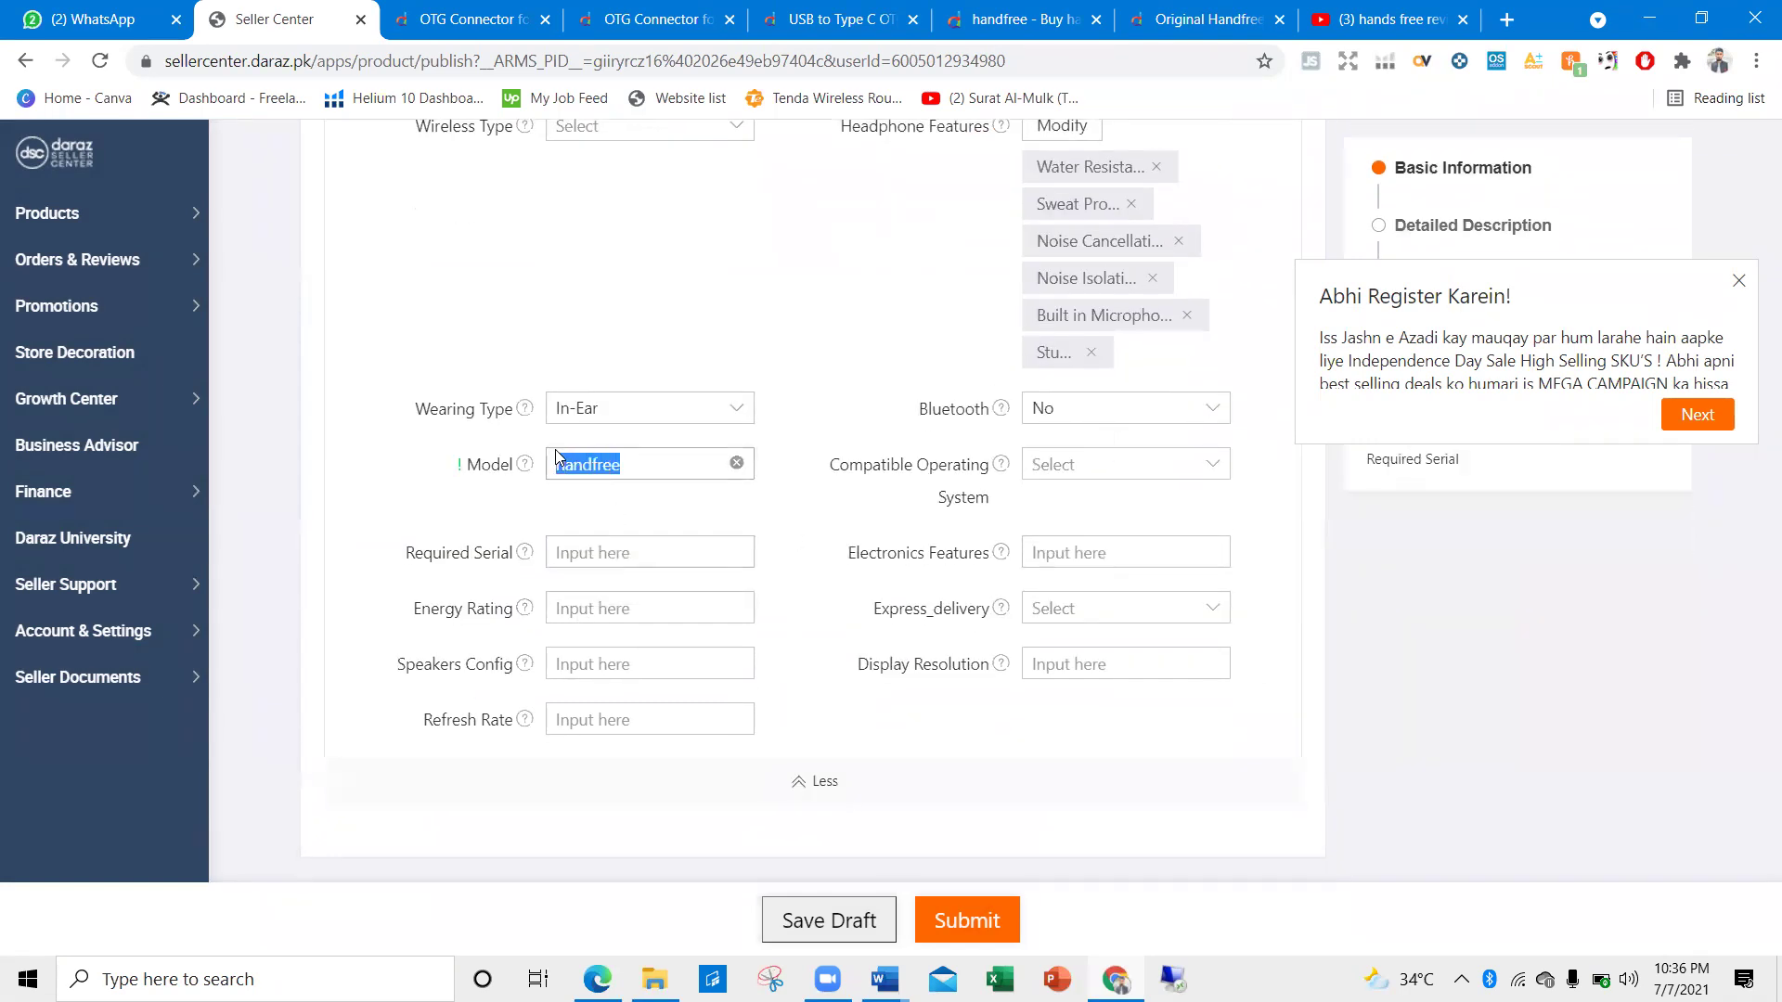
left_click(489, 539)
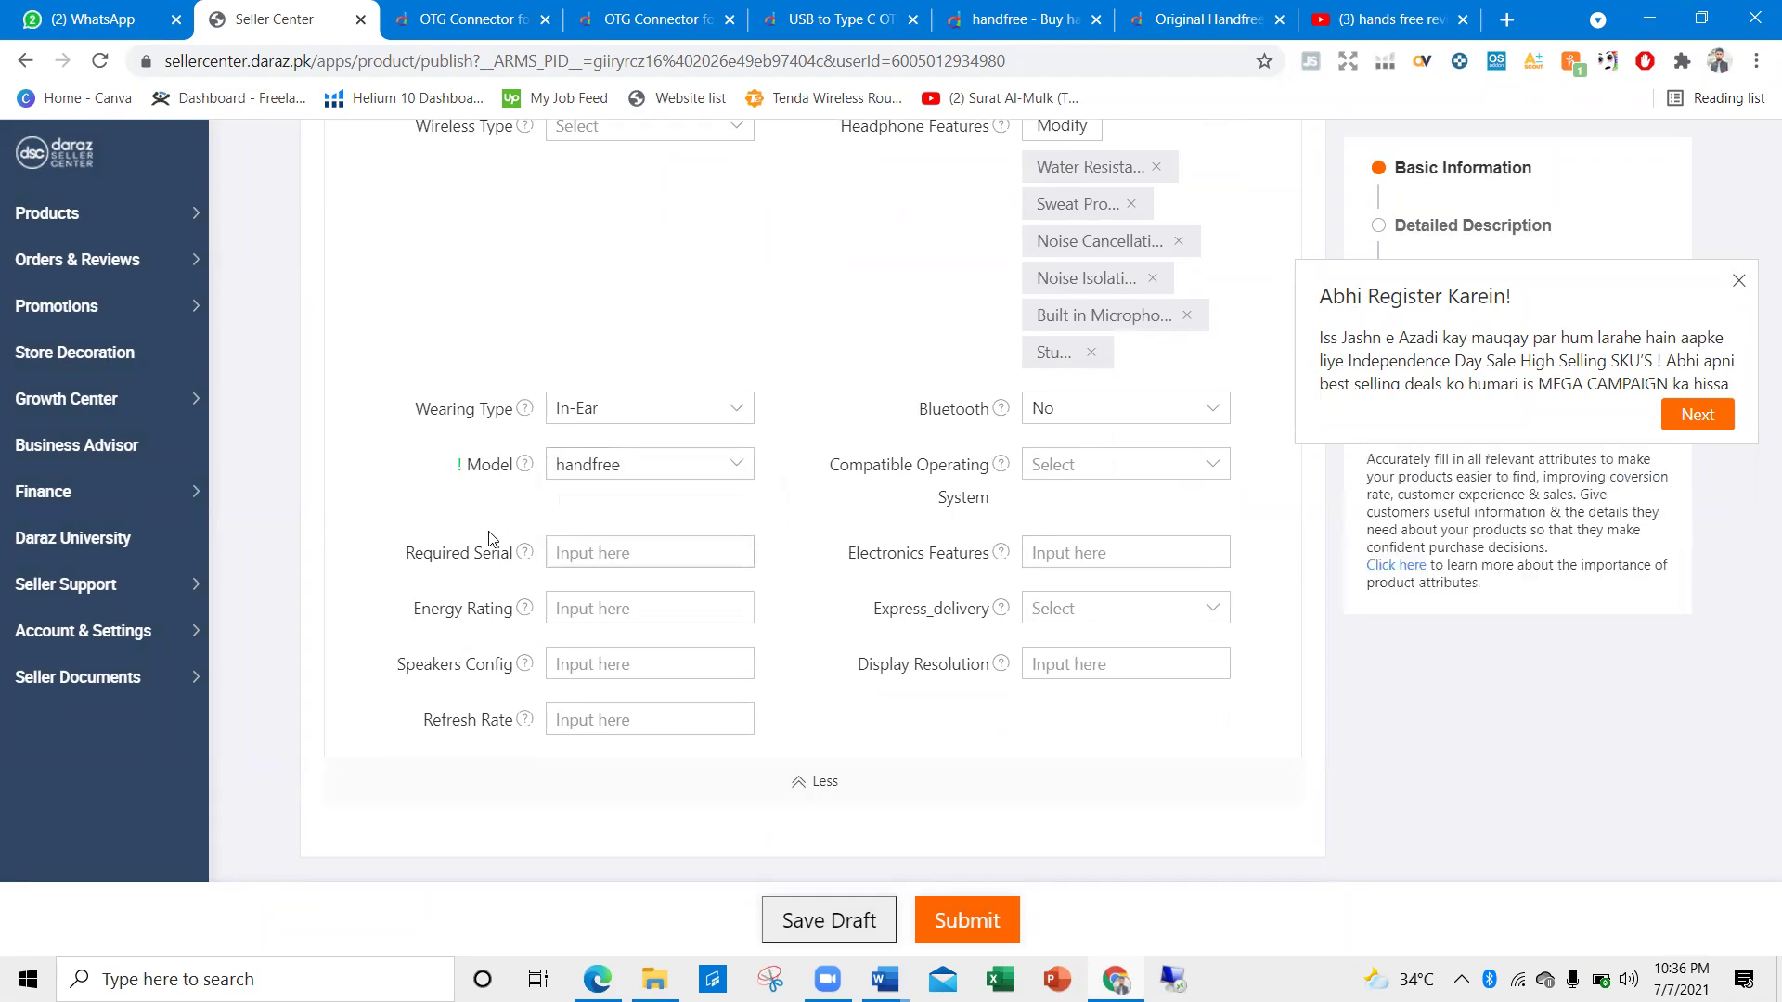
left_click(557, 548)
key("ctrl+v")
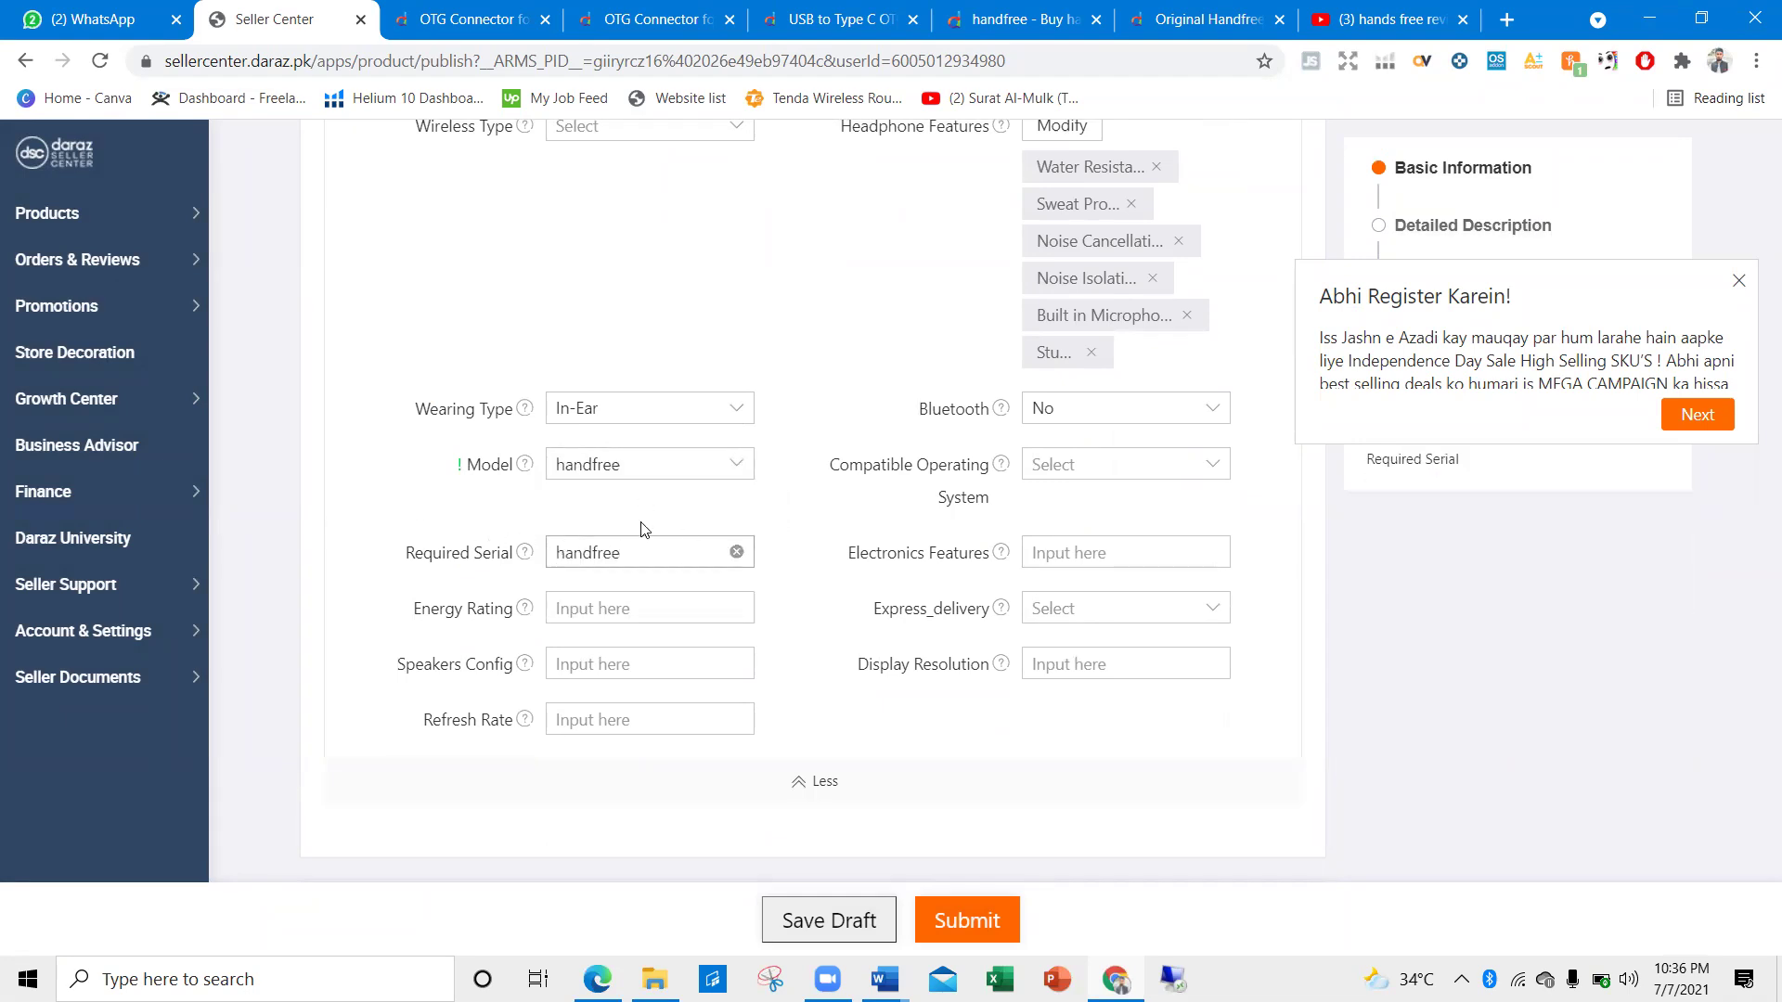
Fill Electronics Features, Energy Rating, Speakers Config, Refresh Rate and Display Resolution with the copied text "handfree"
left_click(1050, 558)
key("ctrl+v")
left_click(692, 608)
key("ctrl+v")
left_click(629, 662)
key("ctrl+v")
left_click(676, 714)
key("ctrl+v")
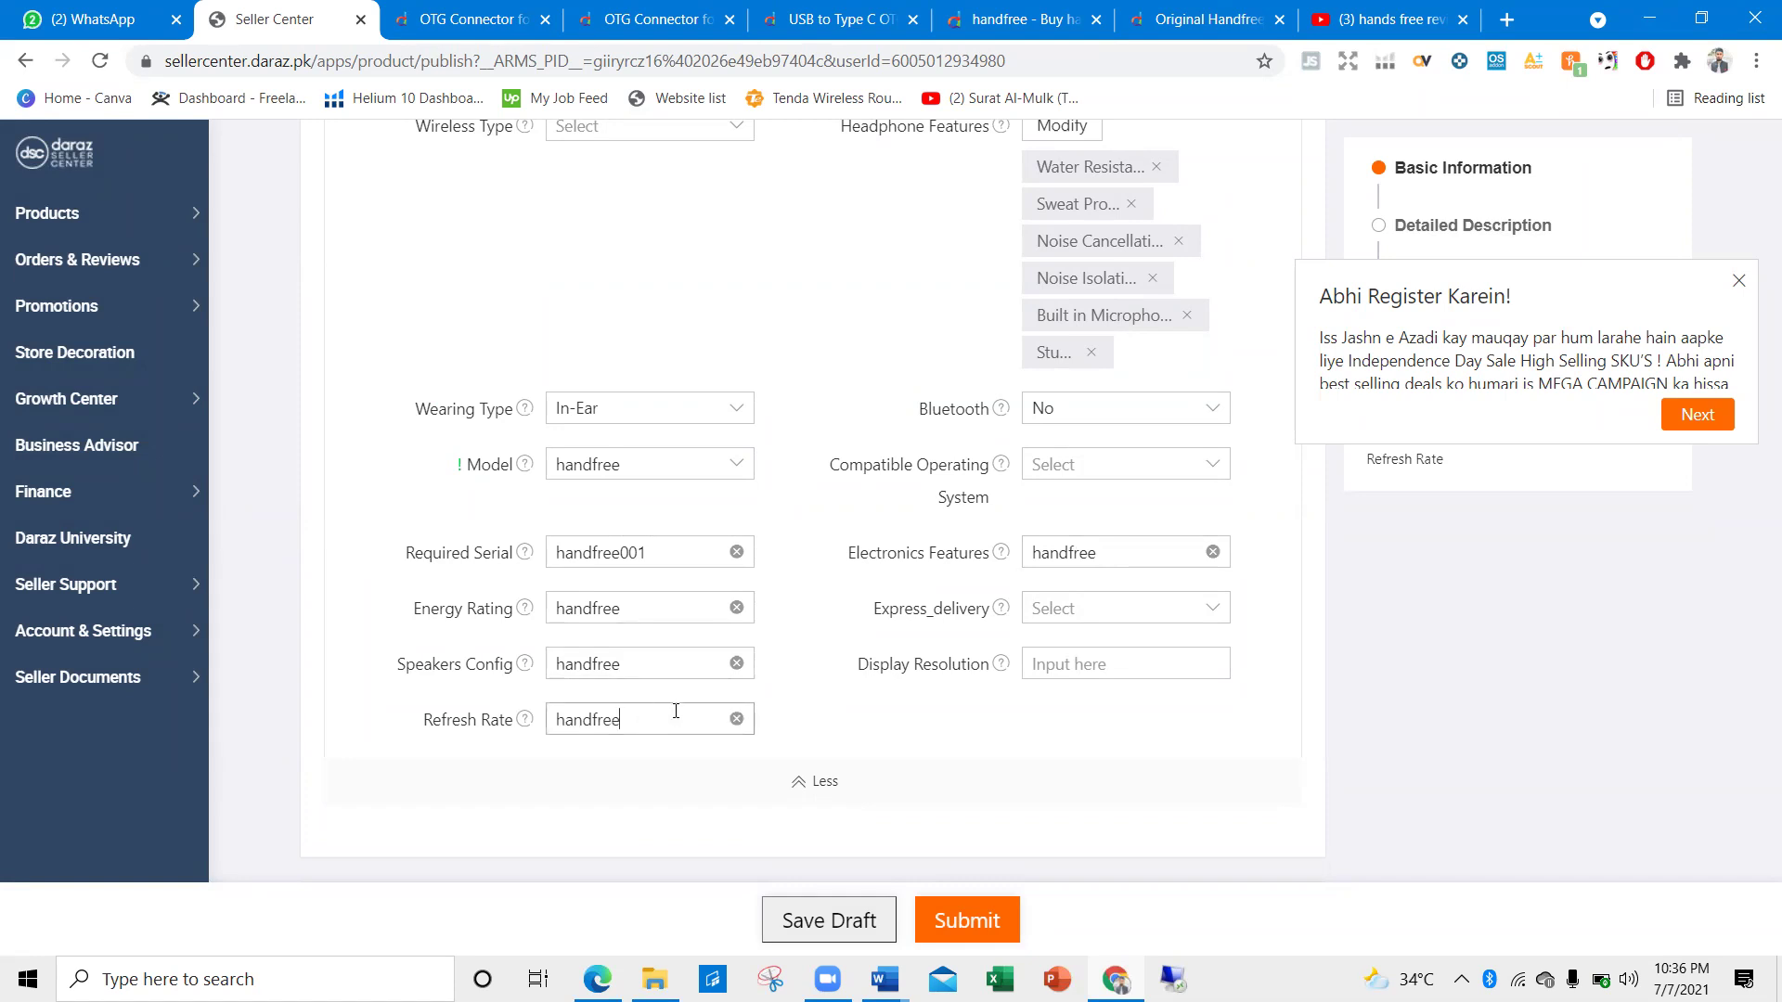
left_click(1042, 666)
key("ctrl+v")
Check the city options and the help note of the Express_delivery attribute without selecting a value
left_click(1066, 611)
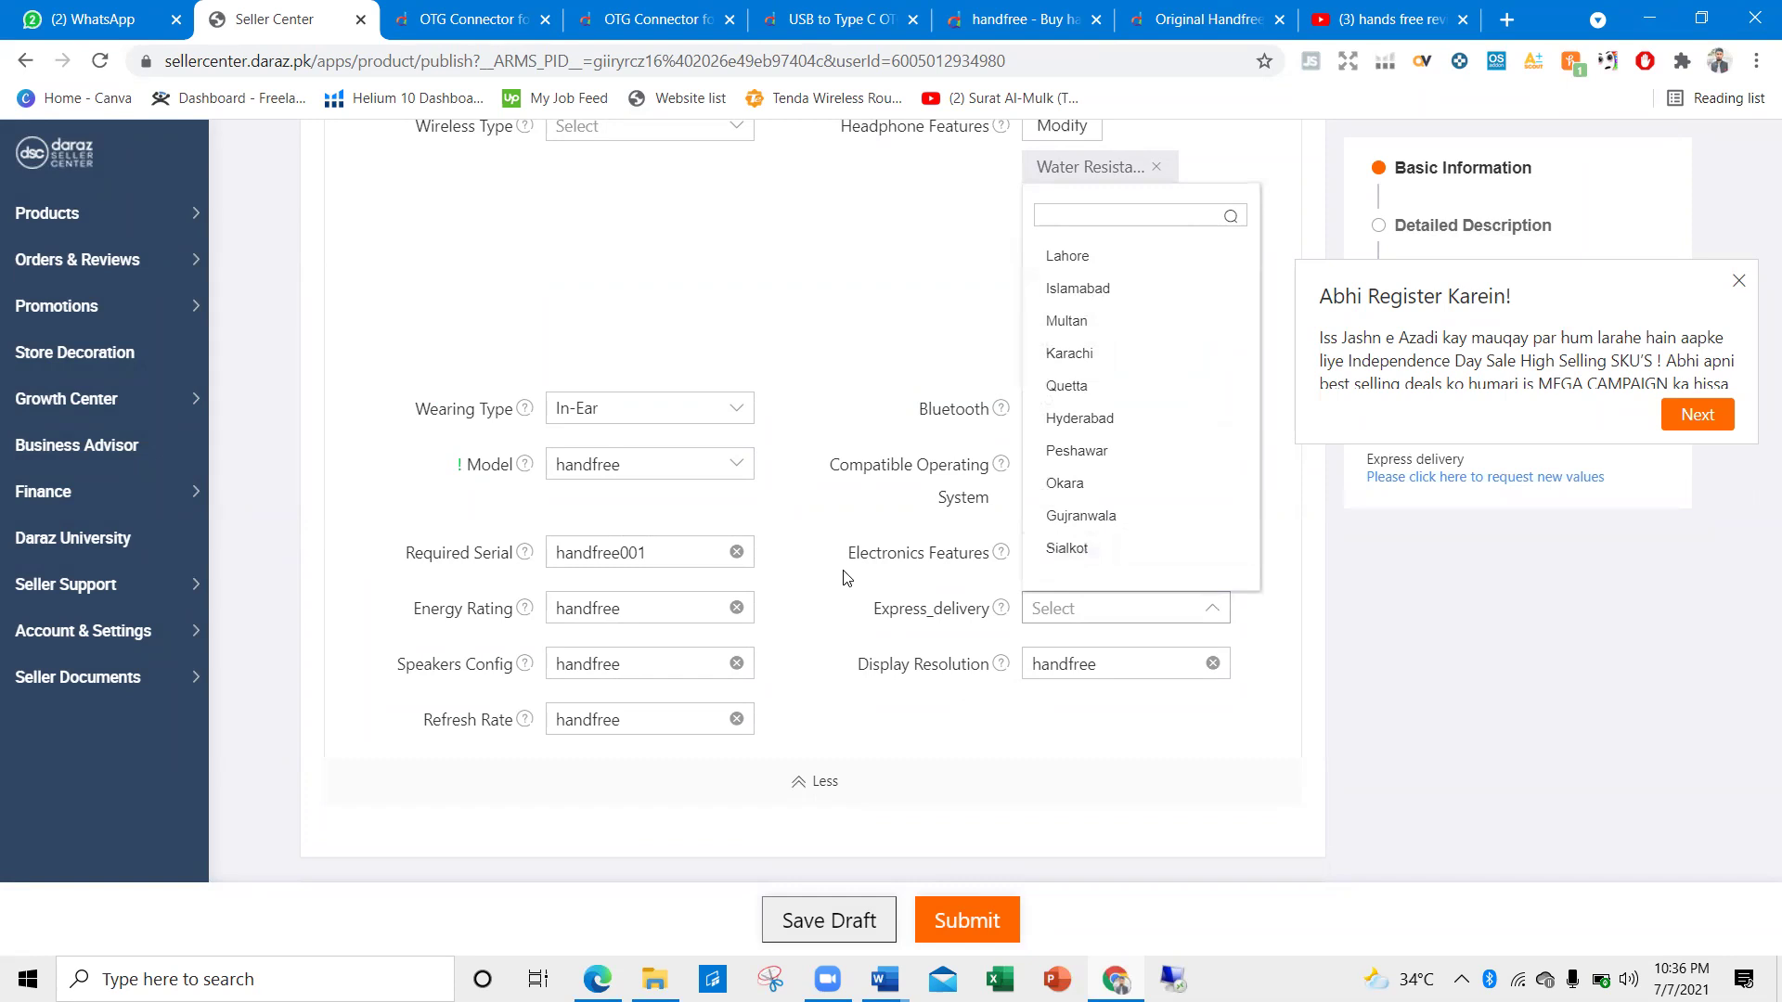
left_click(903, 605)
left_click_drag(872, 604, 992, 612)
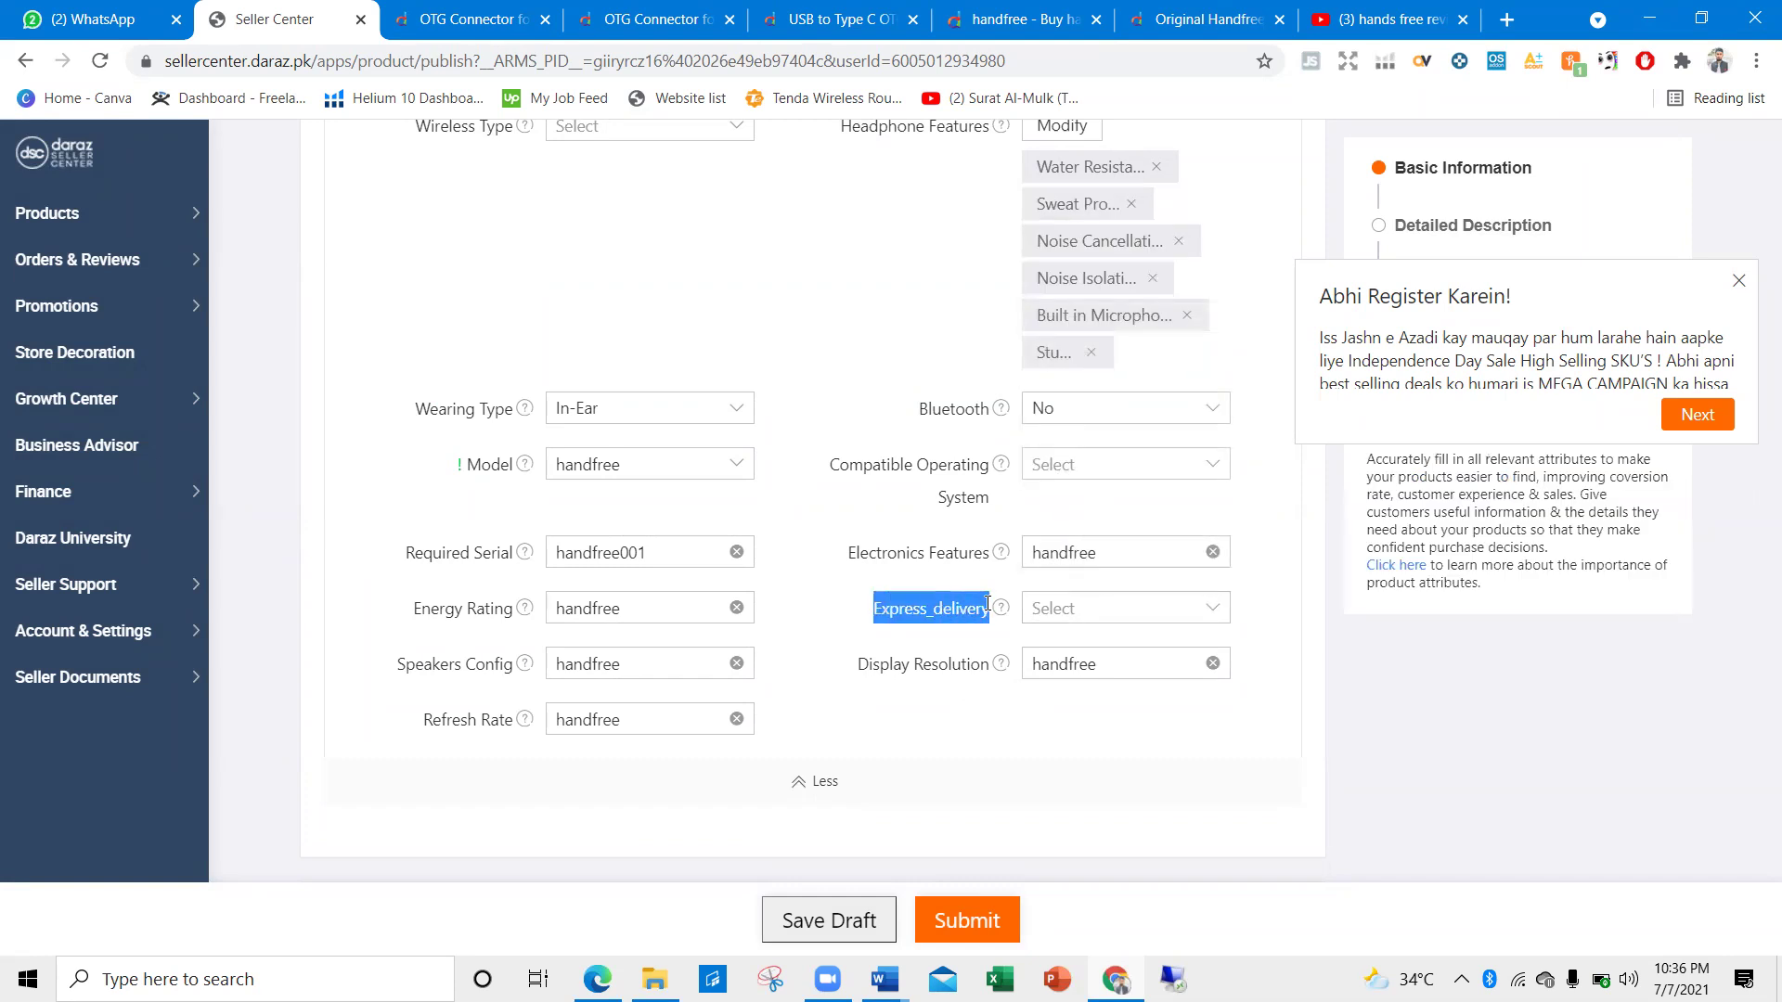
mouse_move(1004, 616)
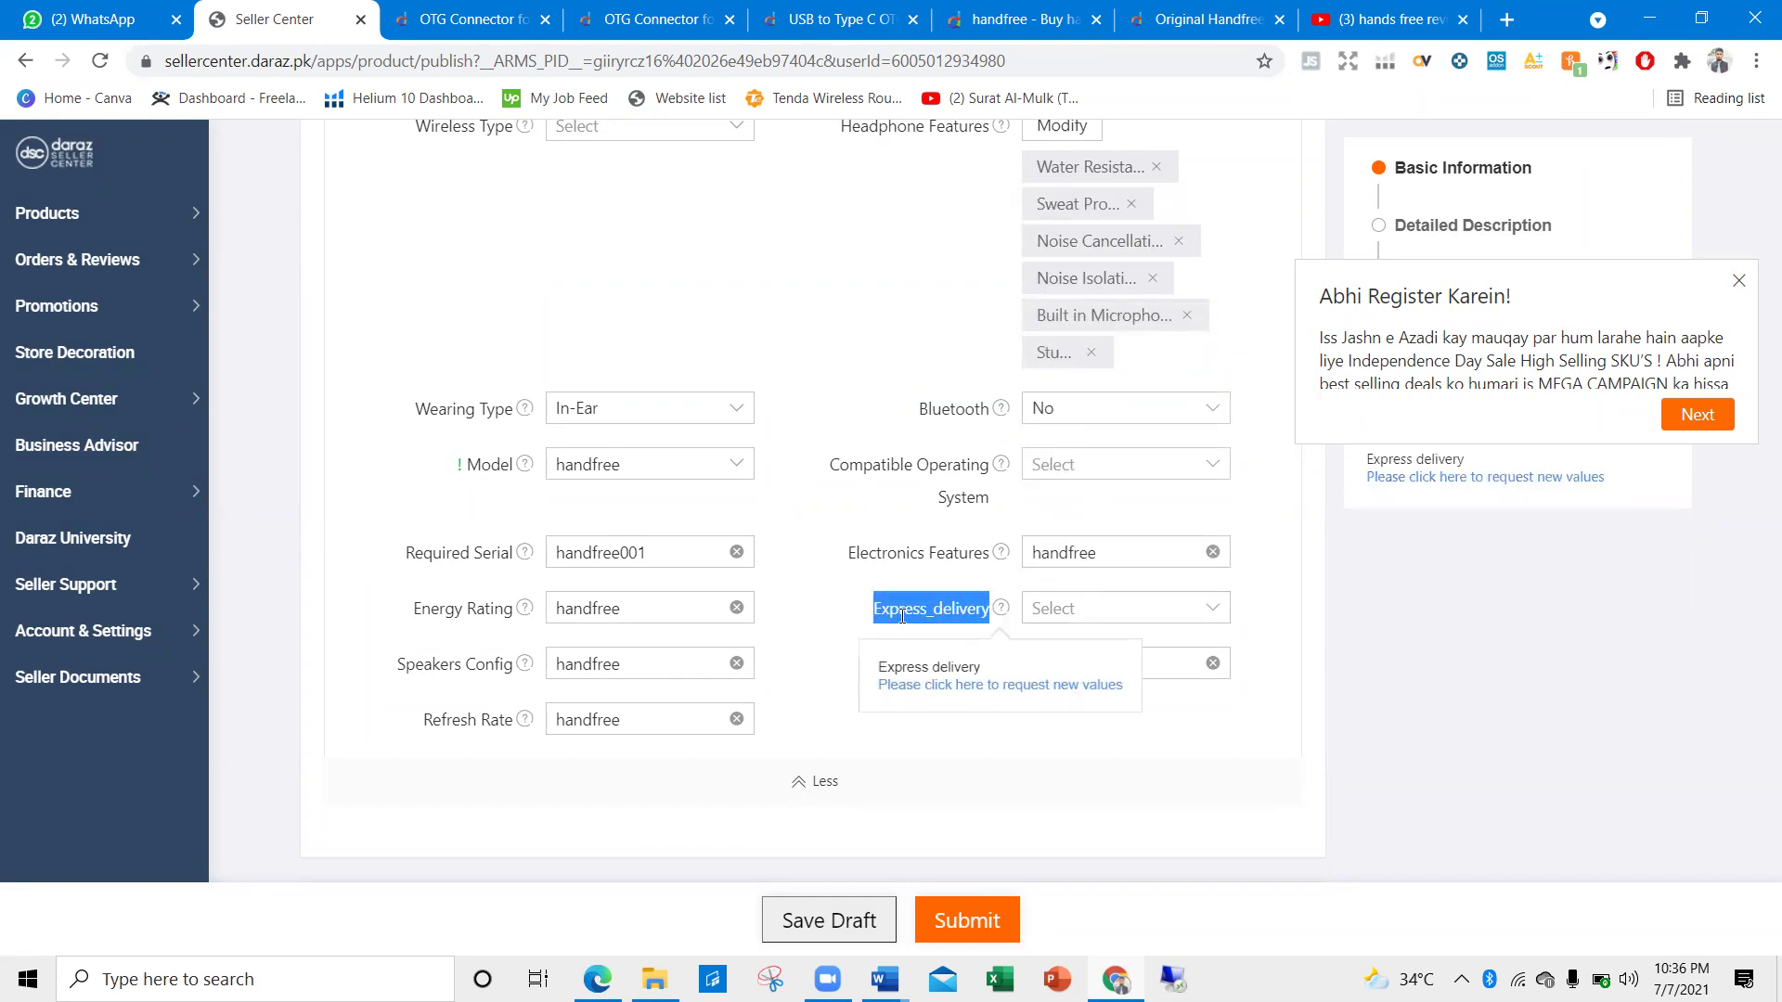
left_click(821, 599)
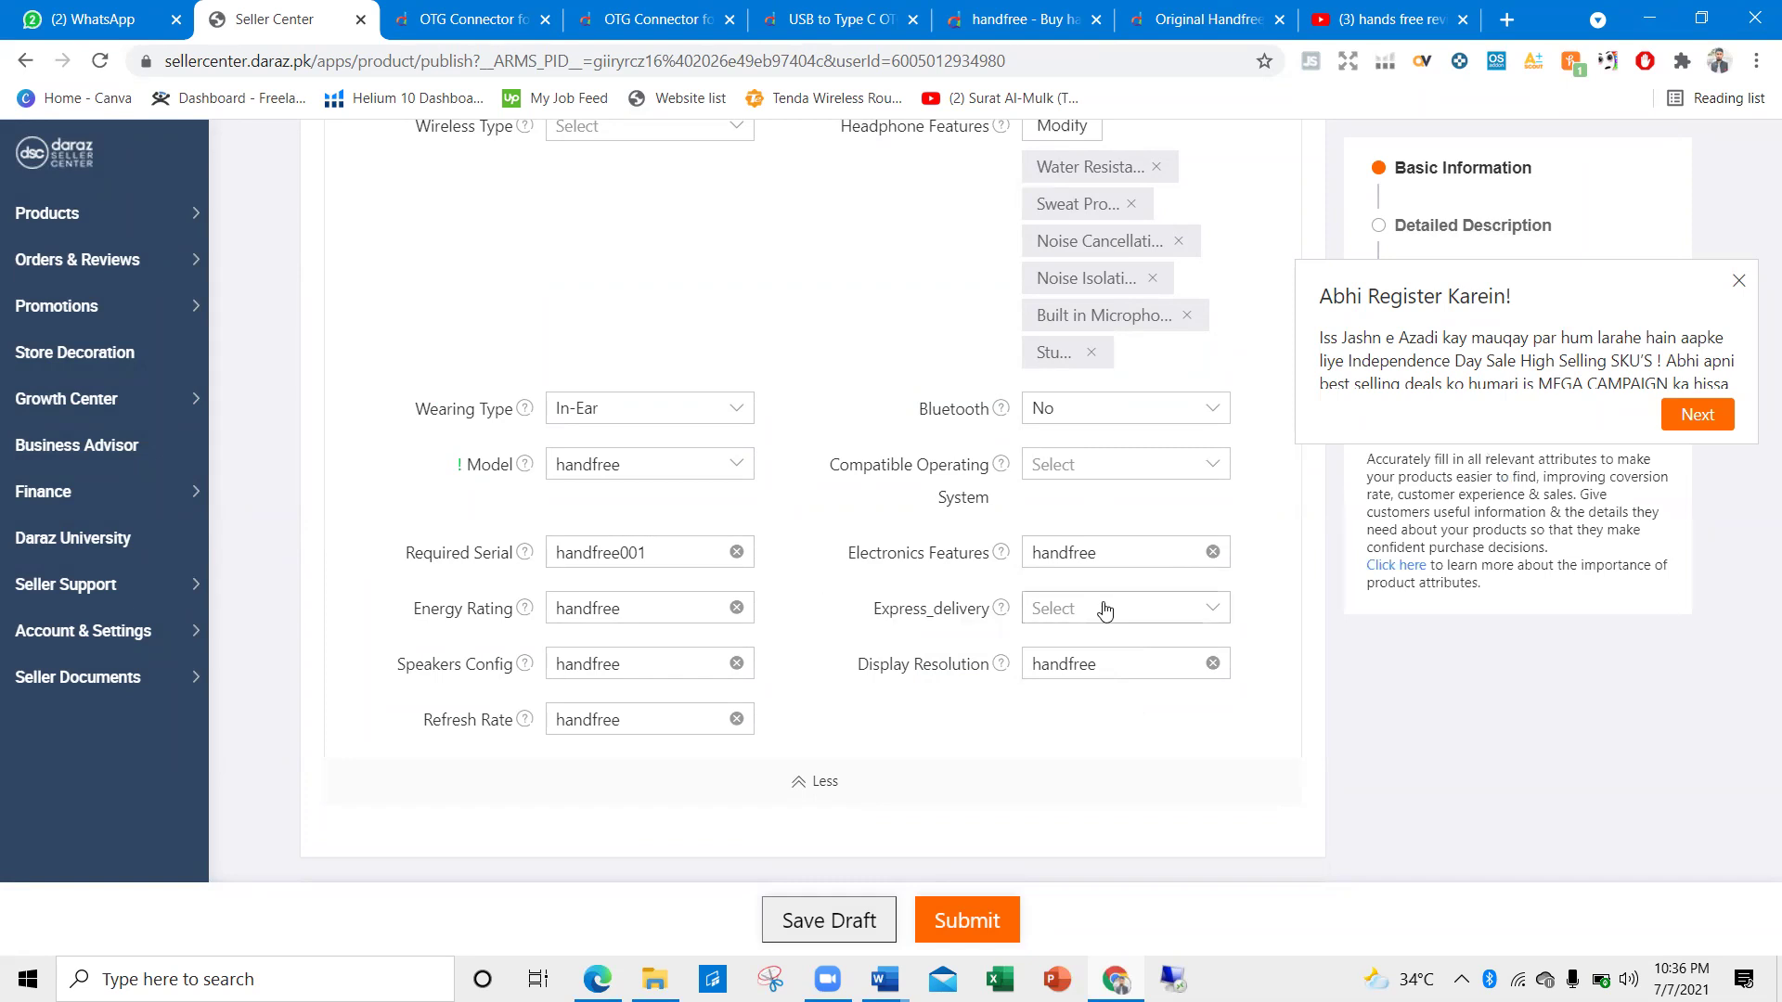
Copy the bullet points under Highlight in the Word document Title1 into the product's Short Description
scroll(712, 529, "up", 1)
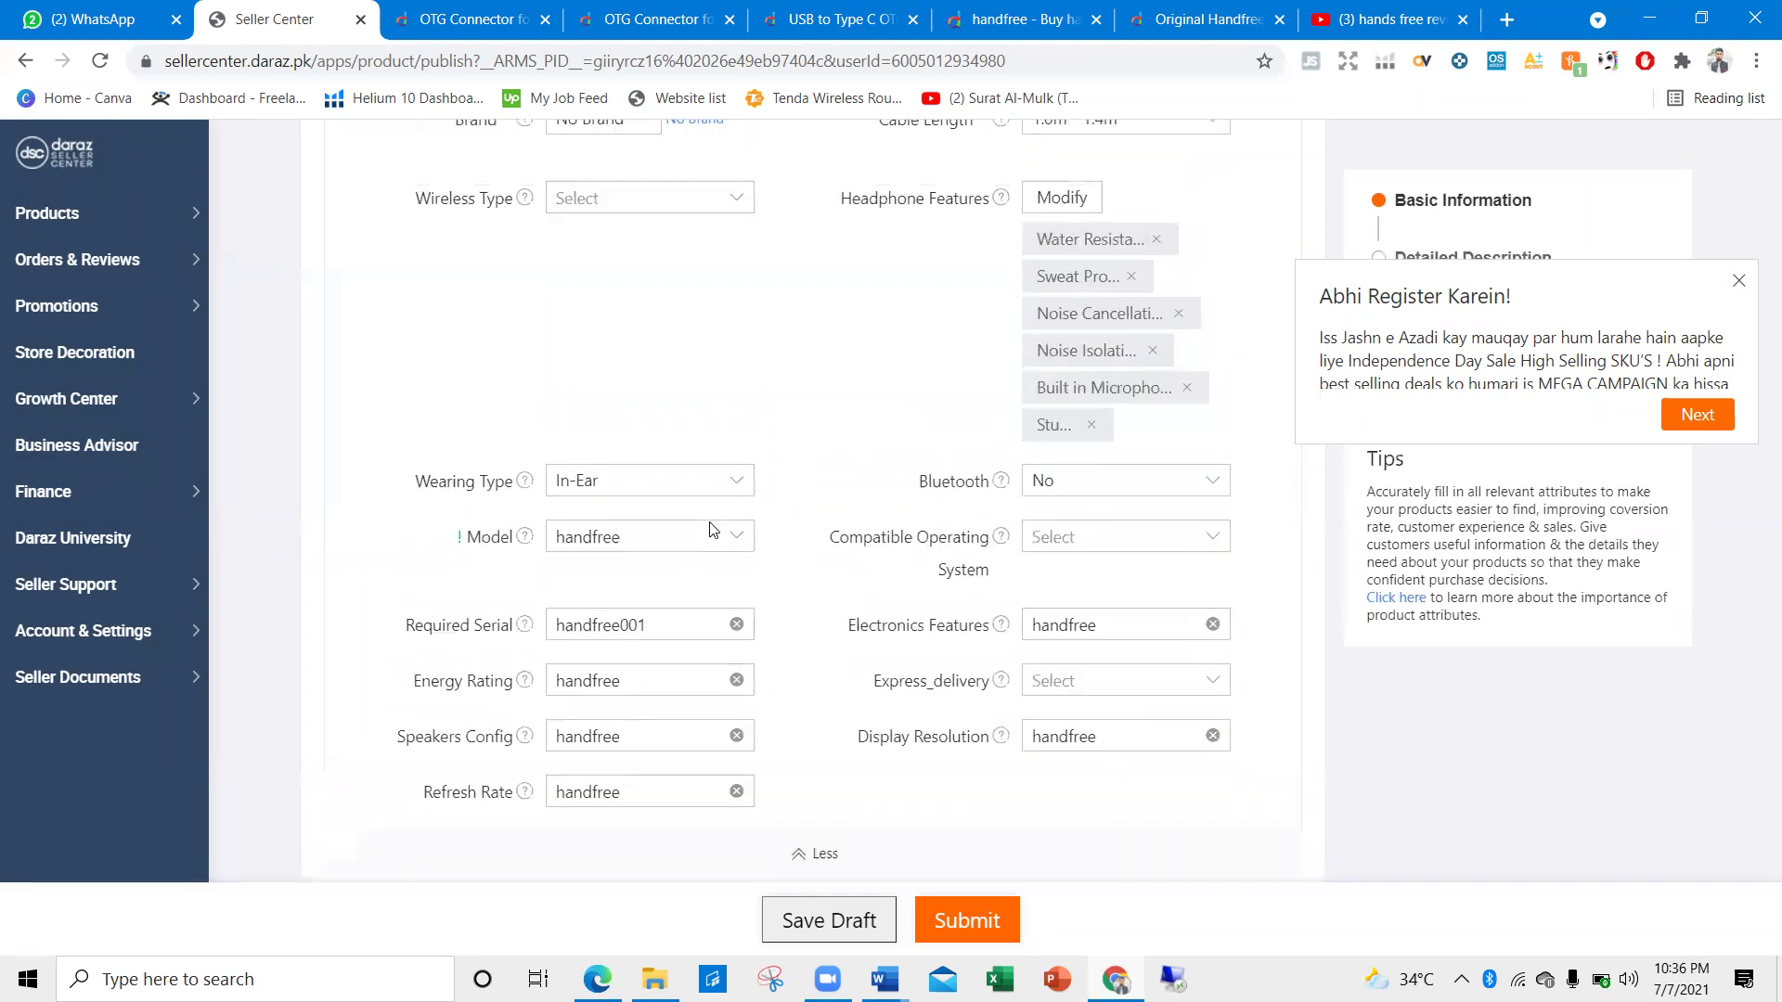
scroll(712, 529, "up", 5)
scroll(632, 520, "down", 12)
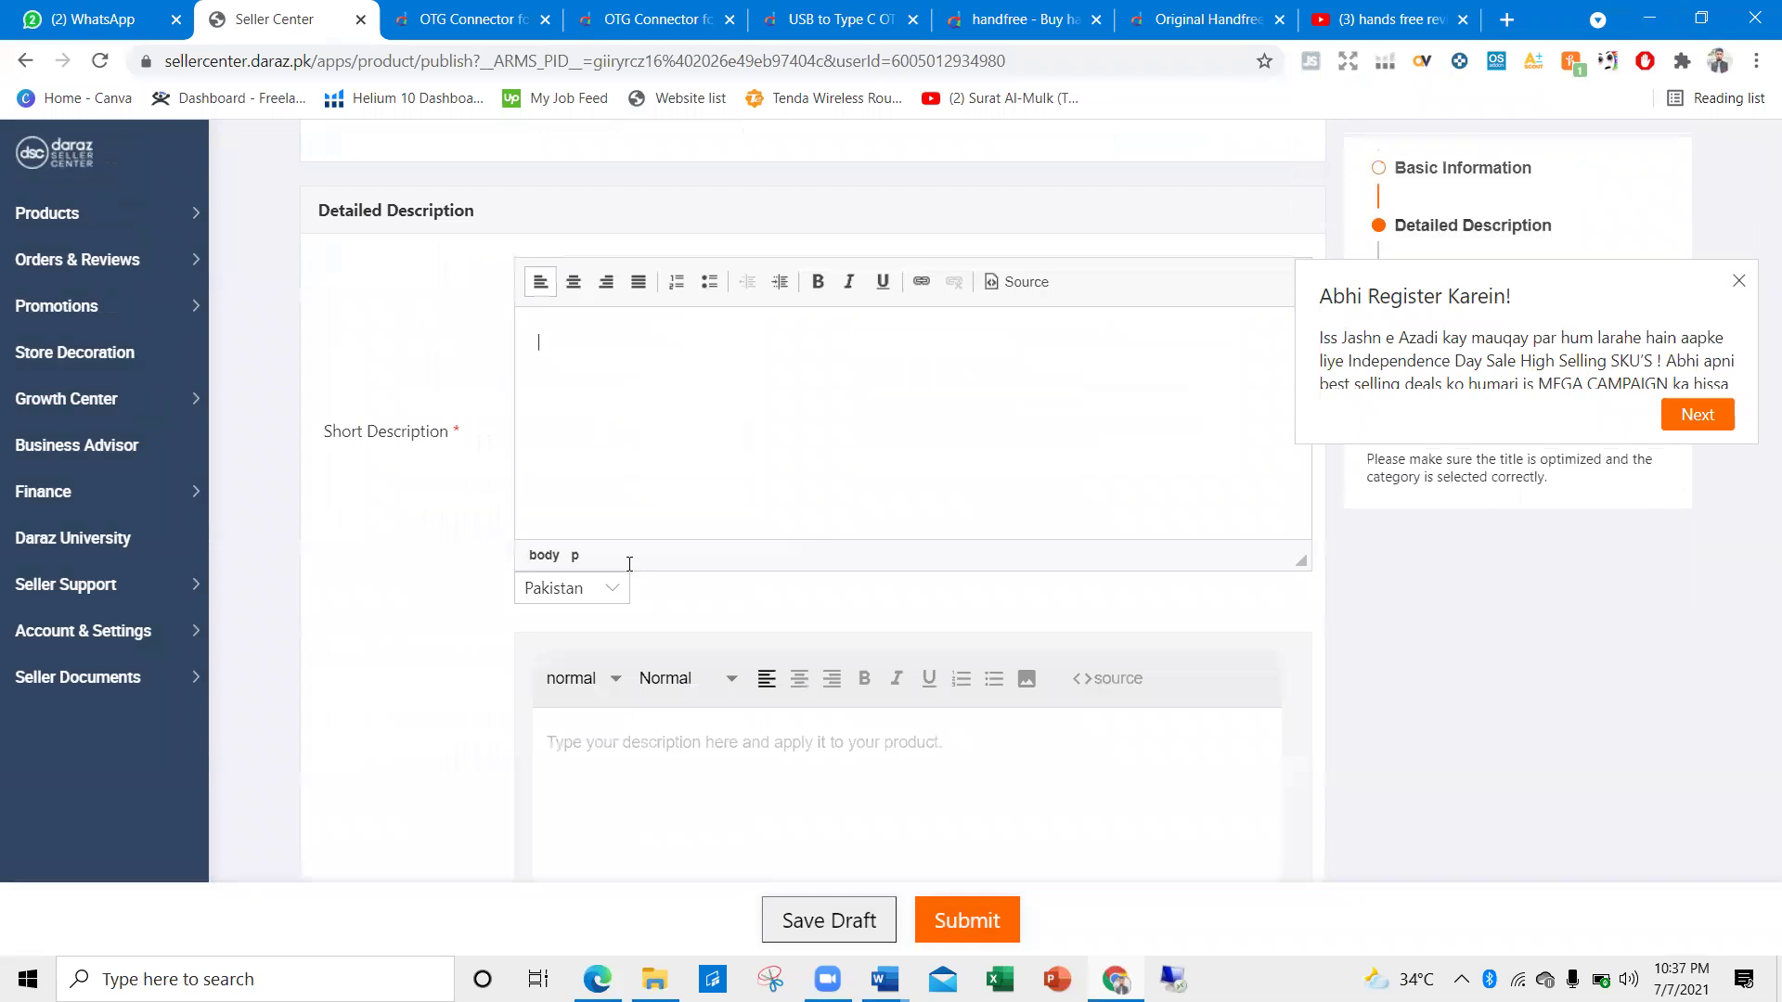
left_click(597, 445)
left_click(884, 980)
left_click(1188, 866)
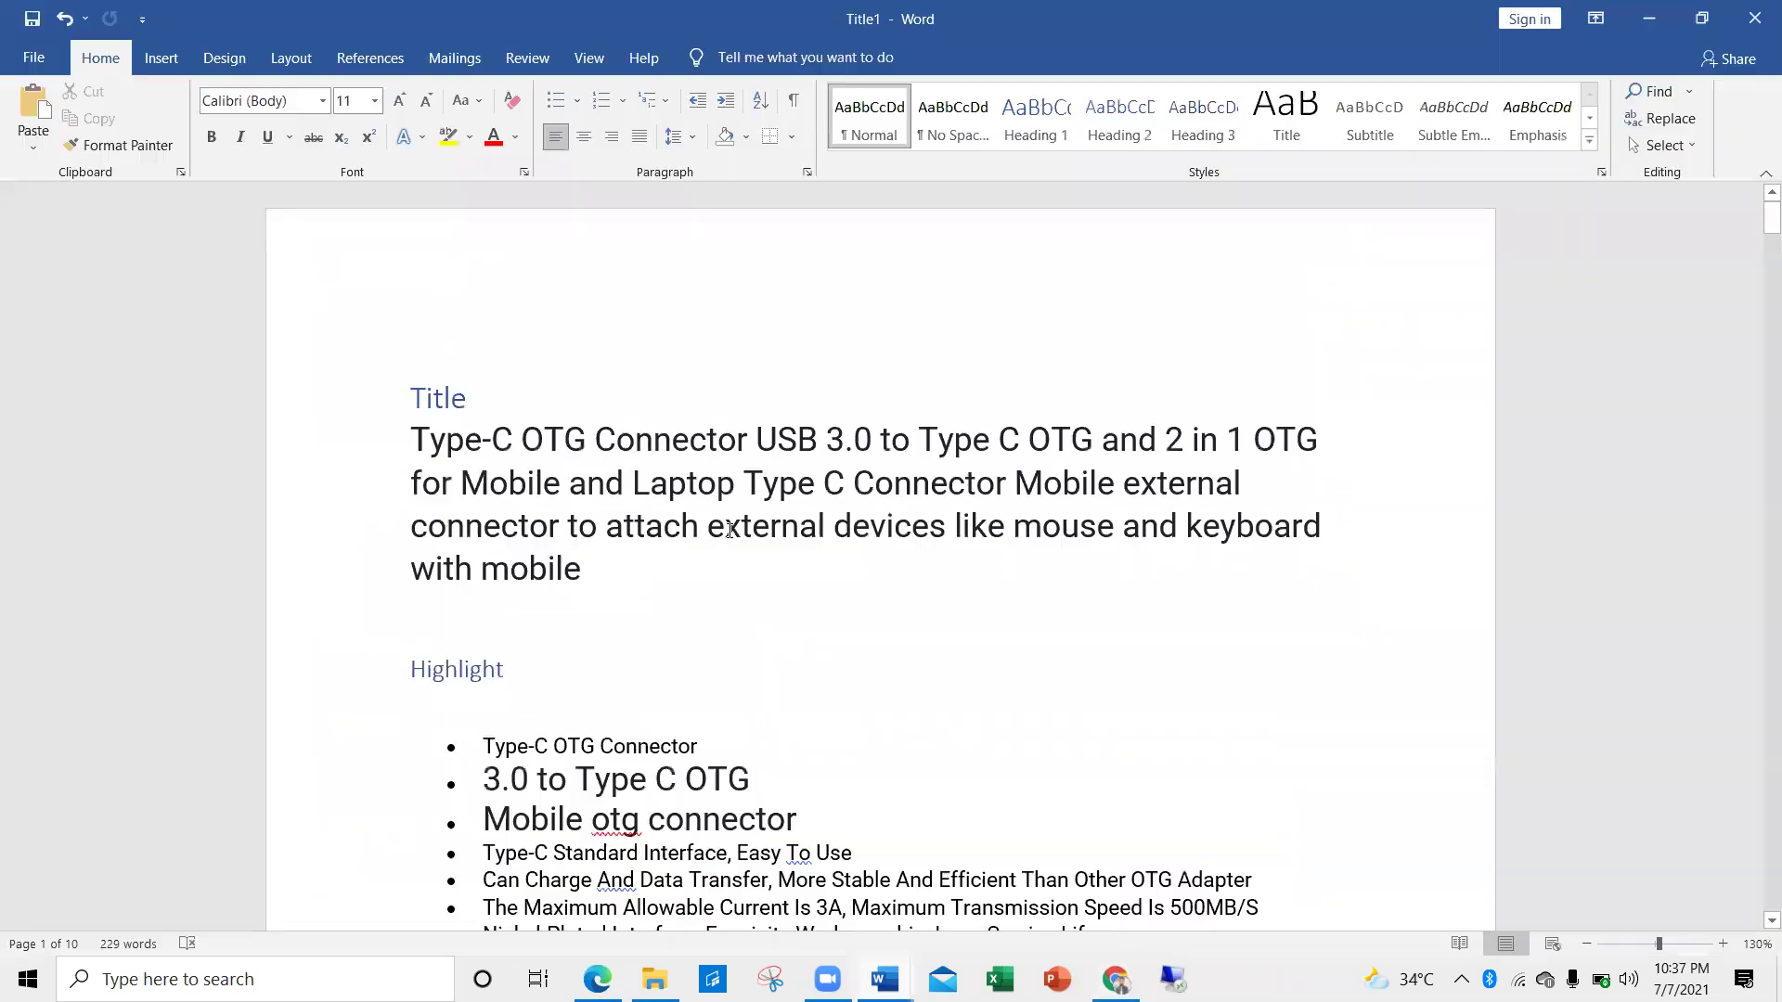
scroll(709, 567, "down", 3)
left_click_drag(482, 529, 893, 770)
key("ctrl+c")
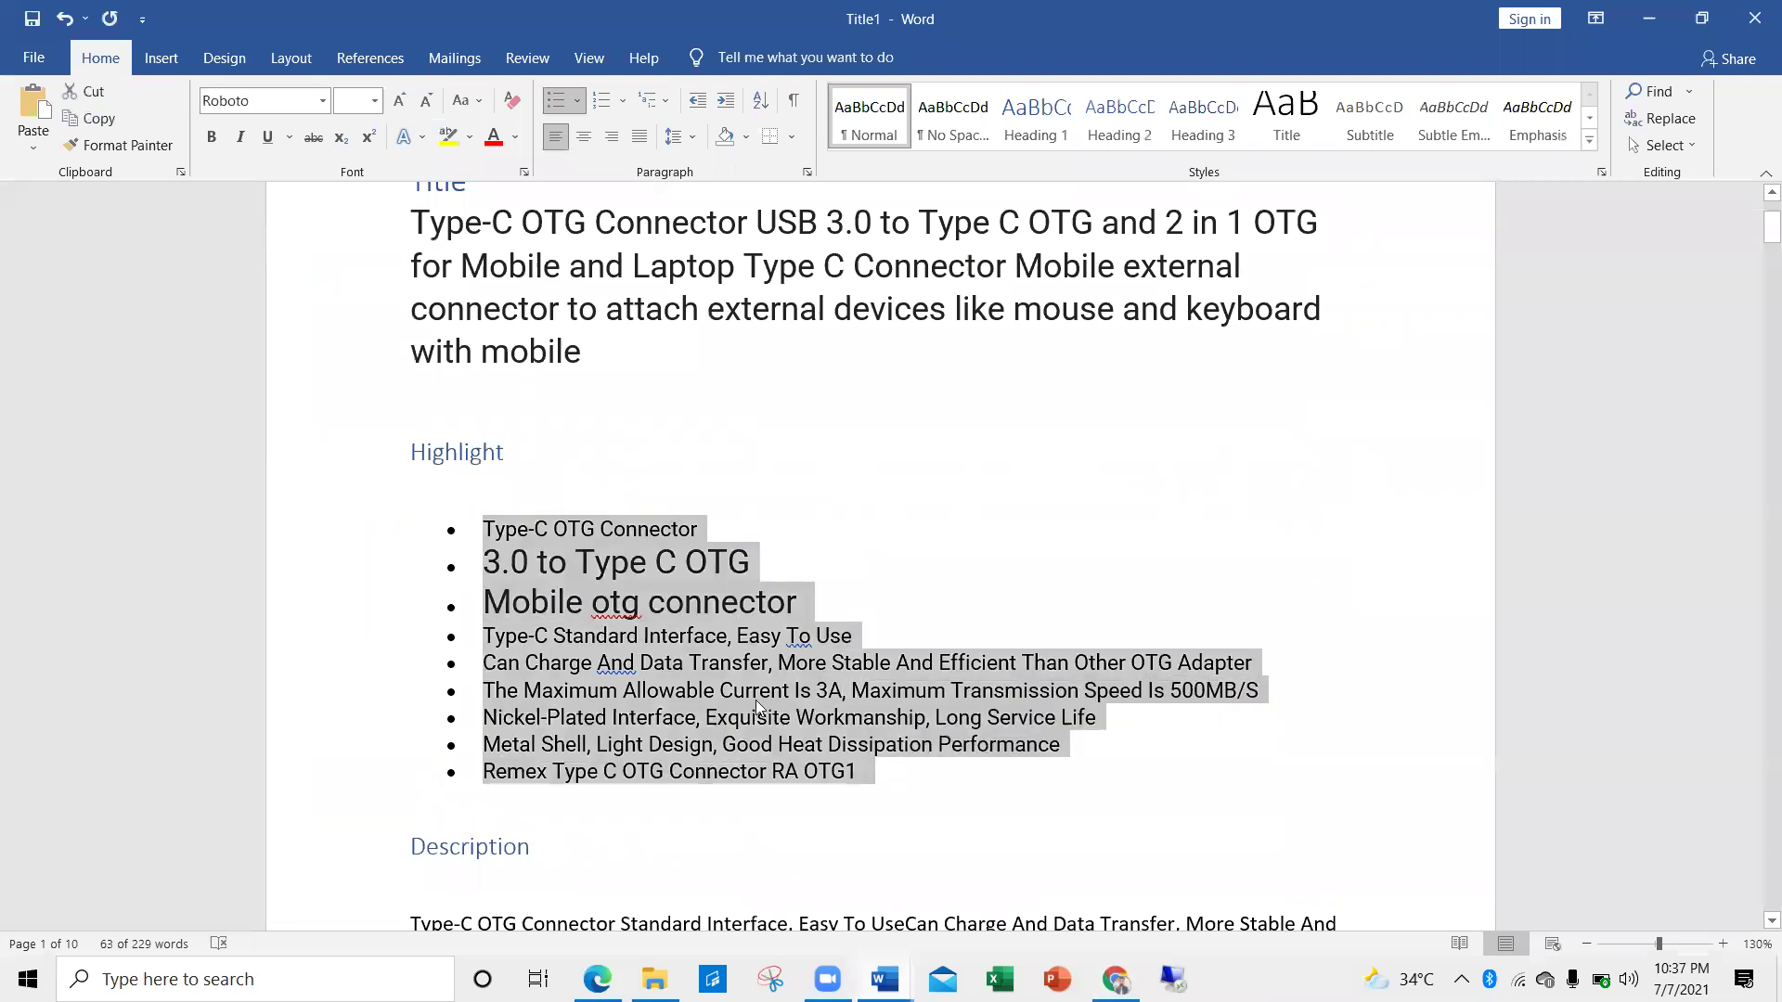
key("alt+Tab")
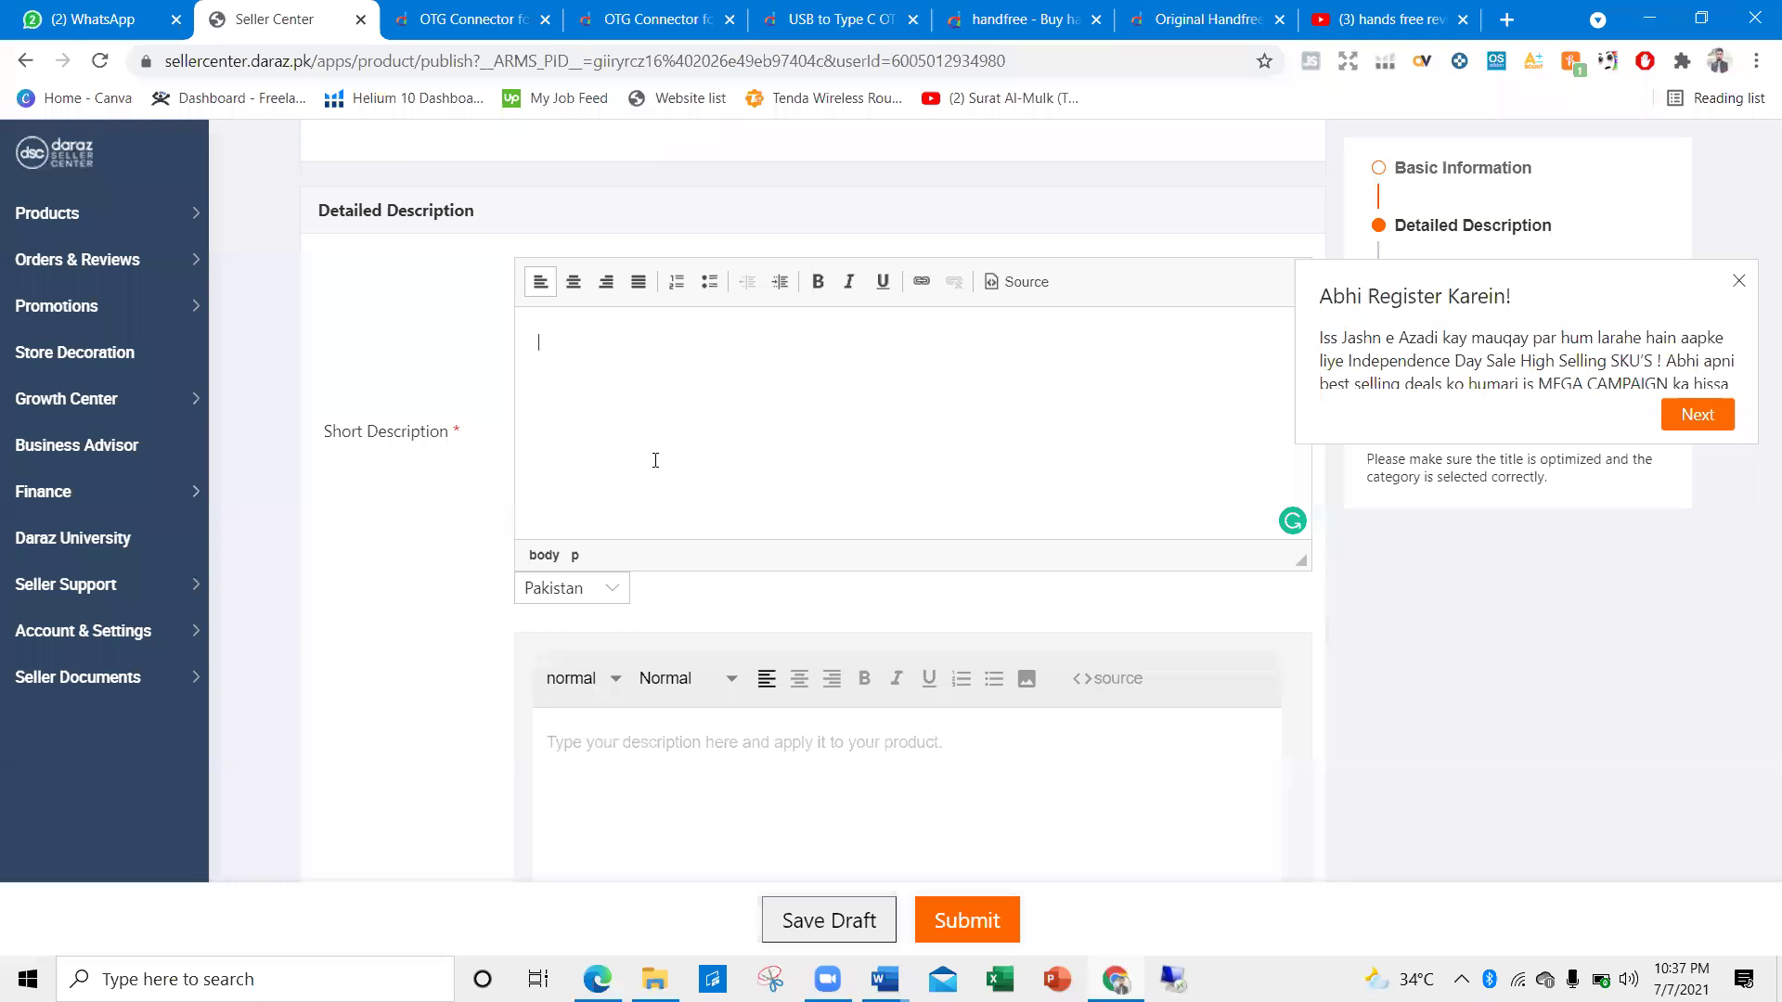
key("ctrl+v")
Make all the Short Description text bold, try a numbered list, and settle on a bulleted list
key("ctrl+a")
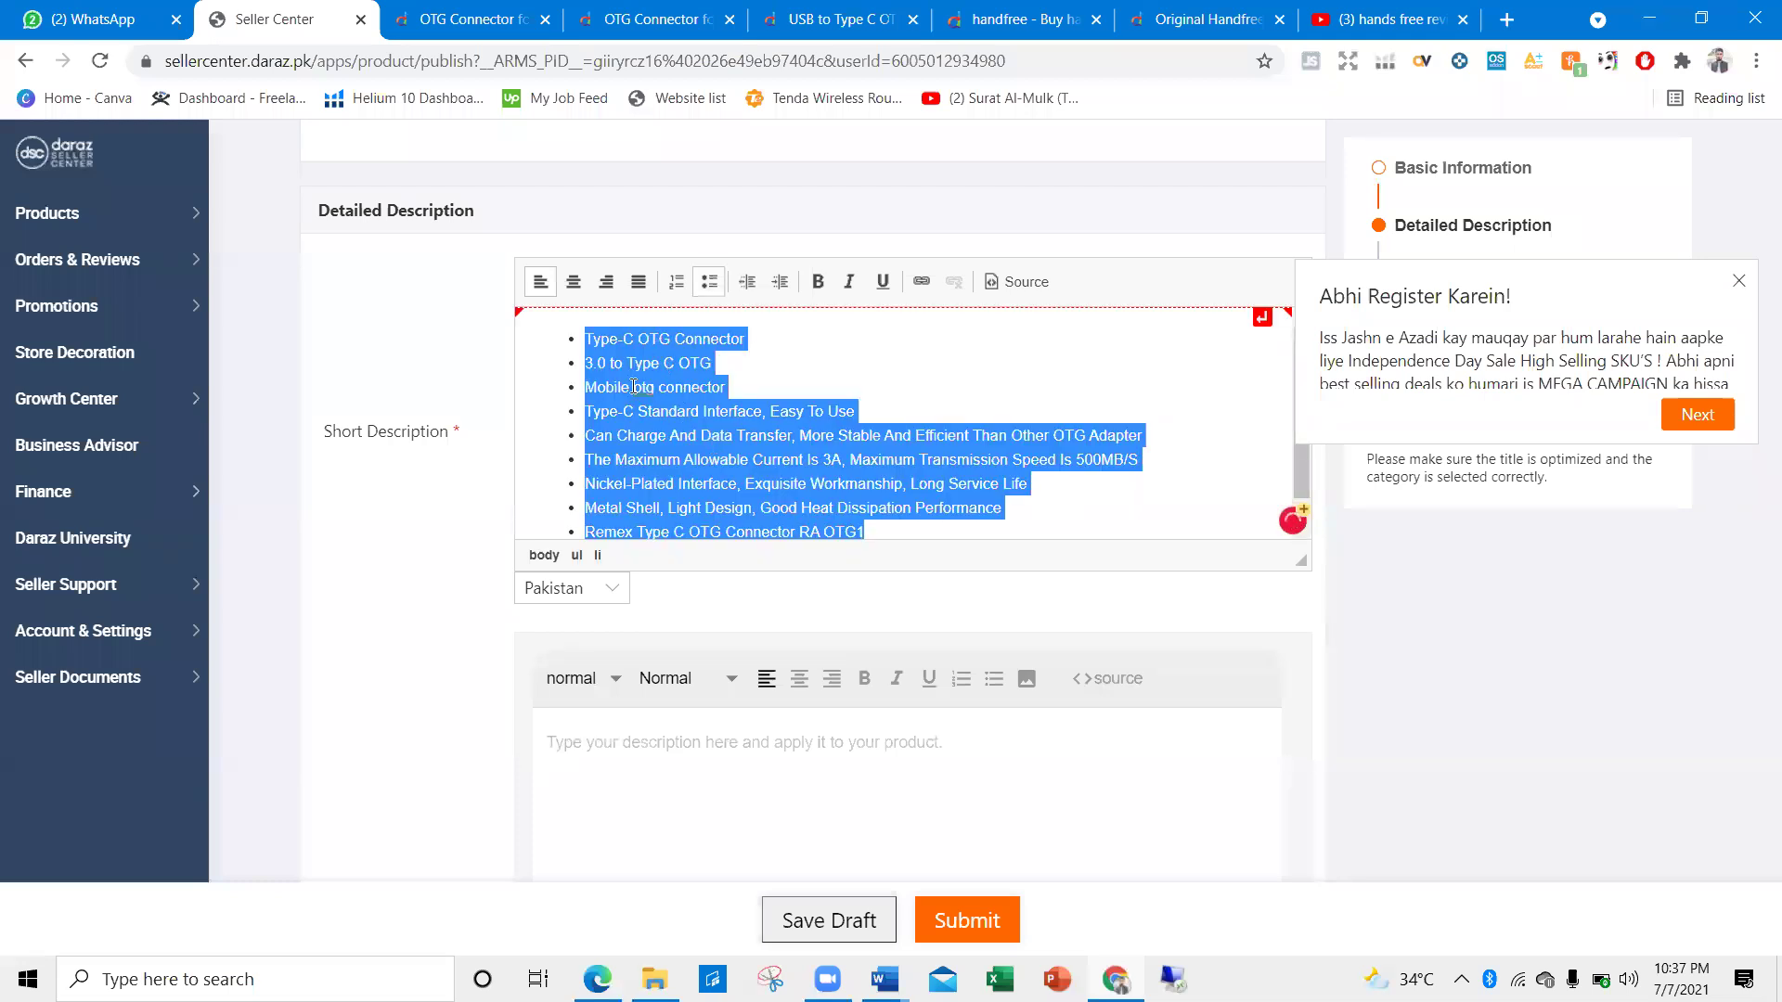
left_click(816, 282)
left_click(677, 284)
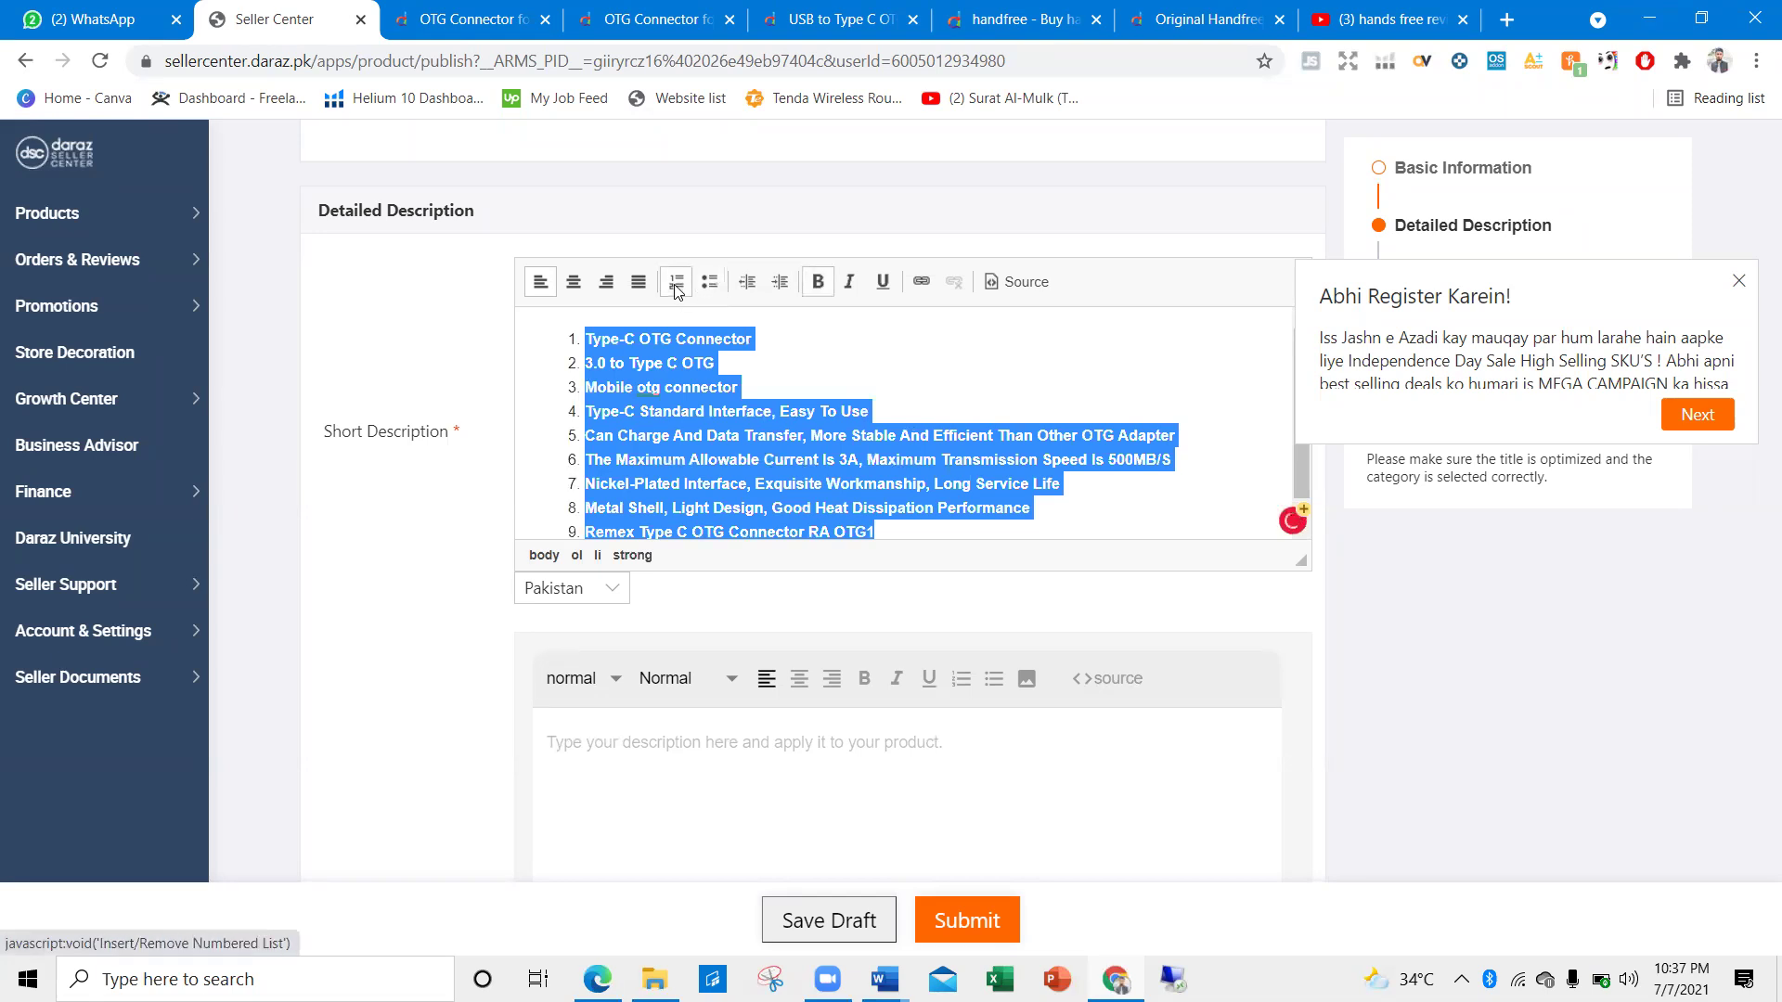
left_click(709, 282)
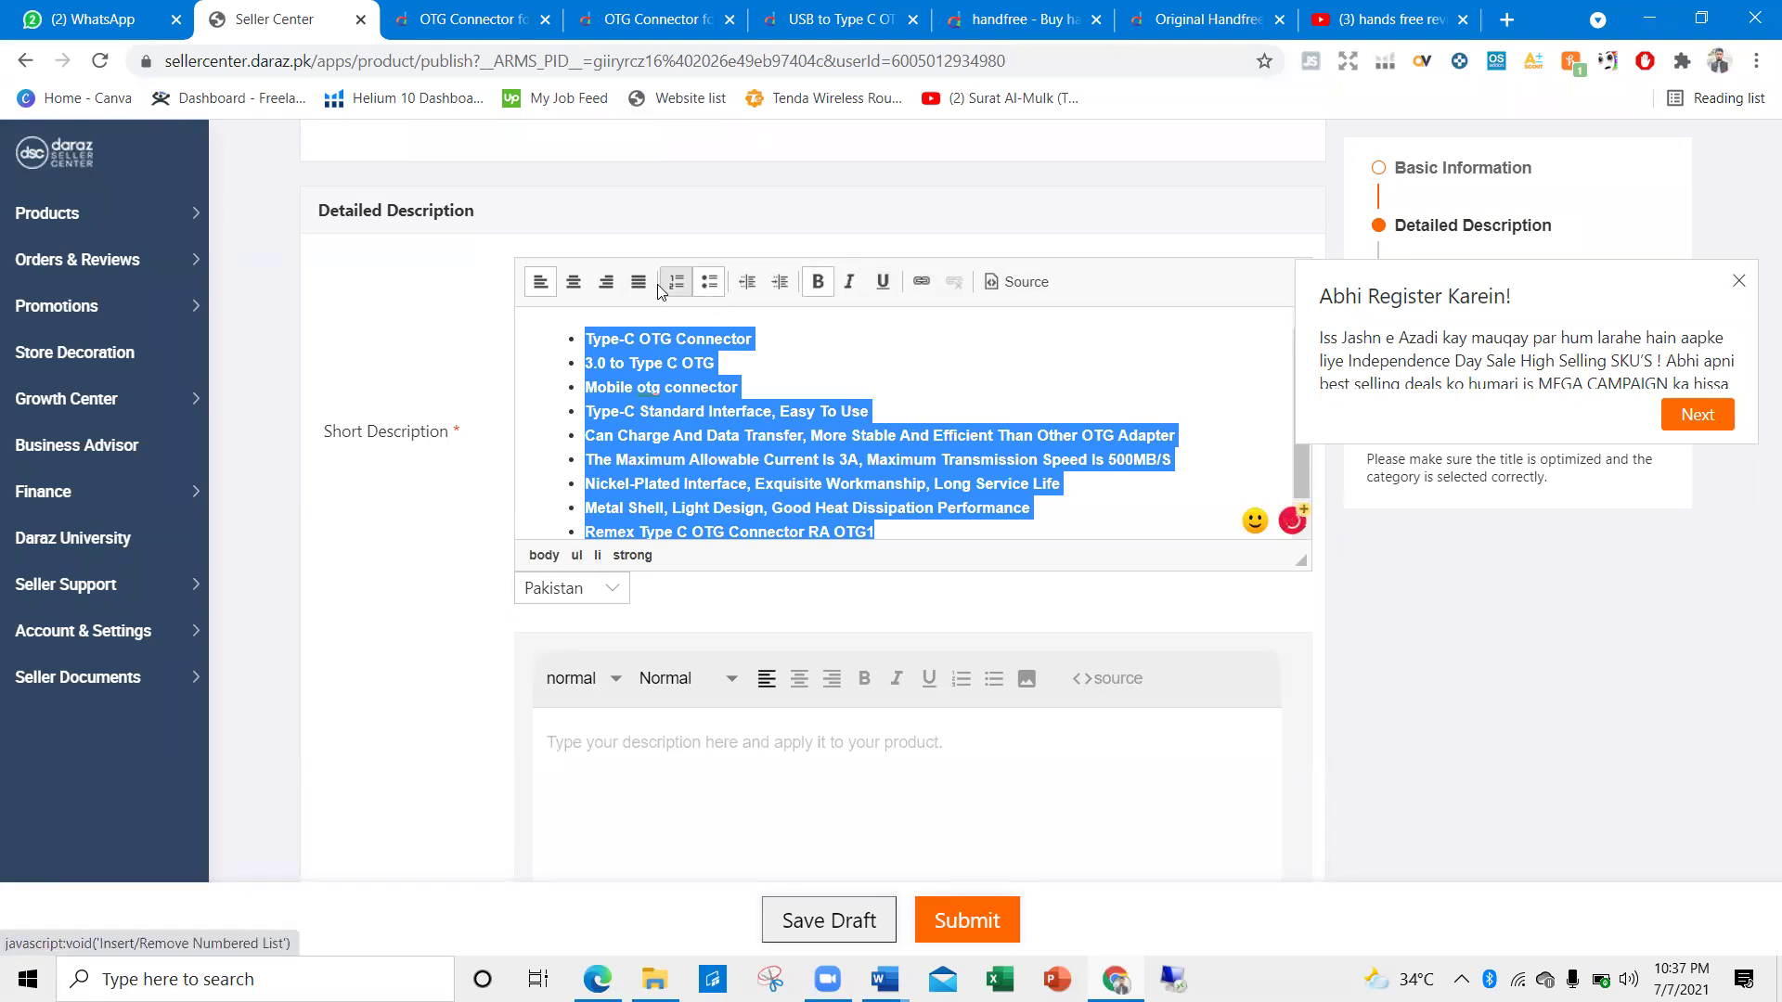
left_click(763, 338)
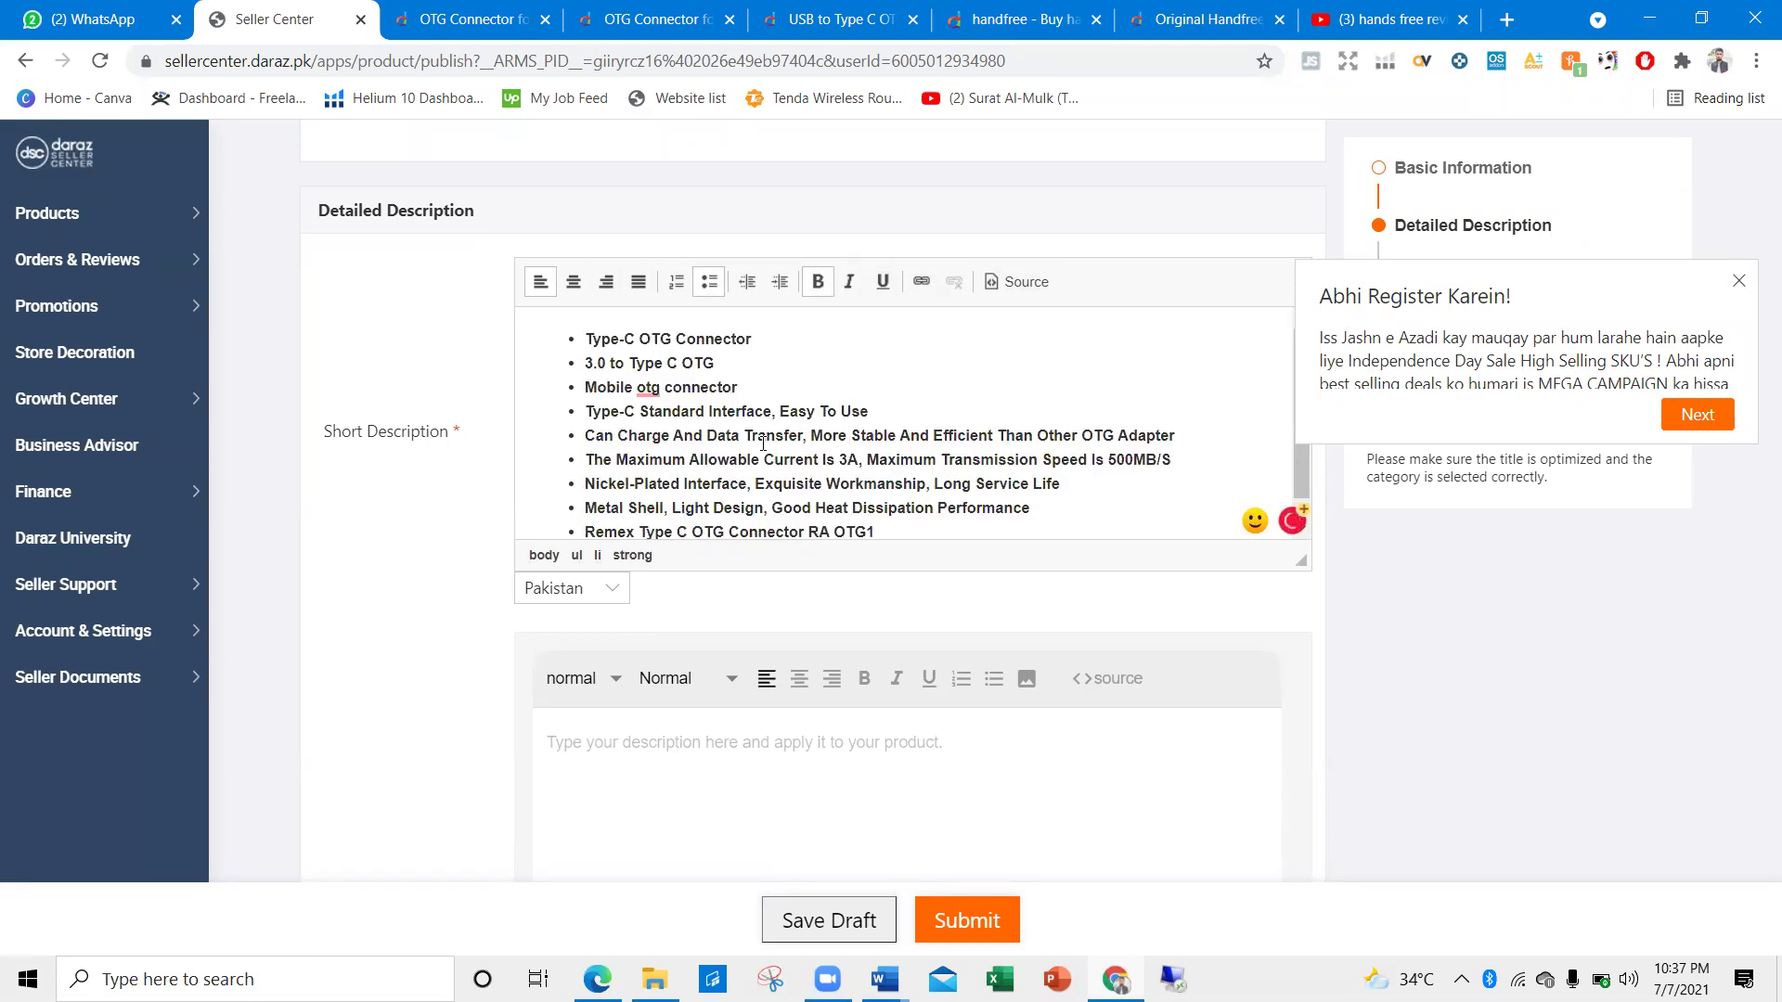
Copy the two paragraphs under Description in the Word document into the product's Long Description
scroll(763, 443, "down", 2)
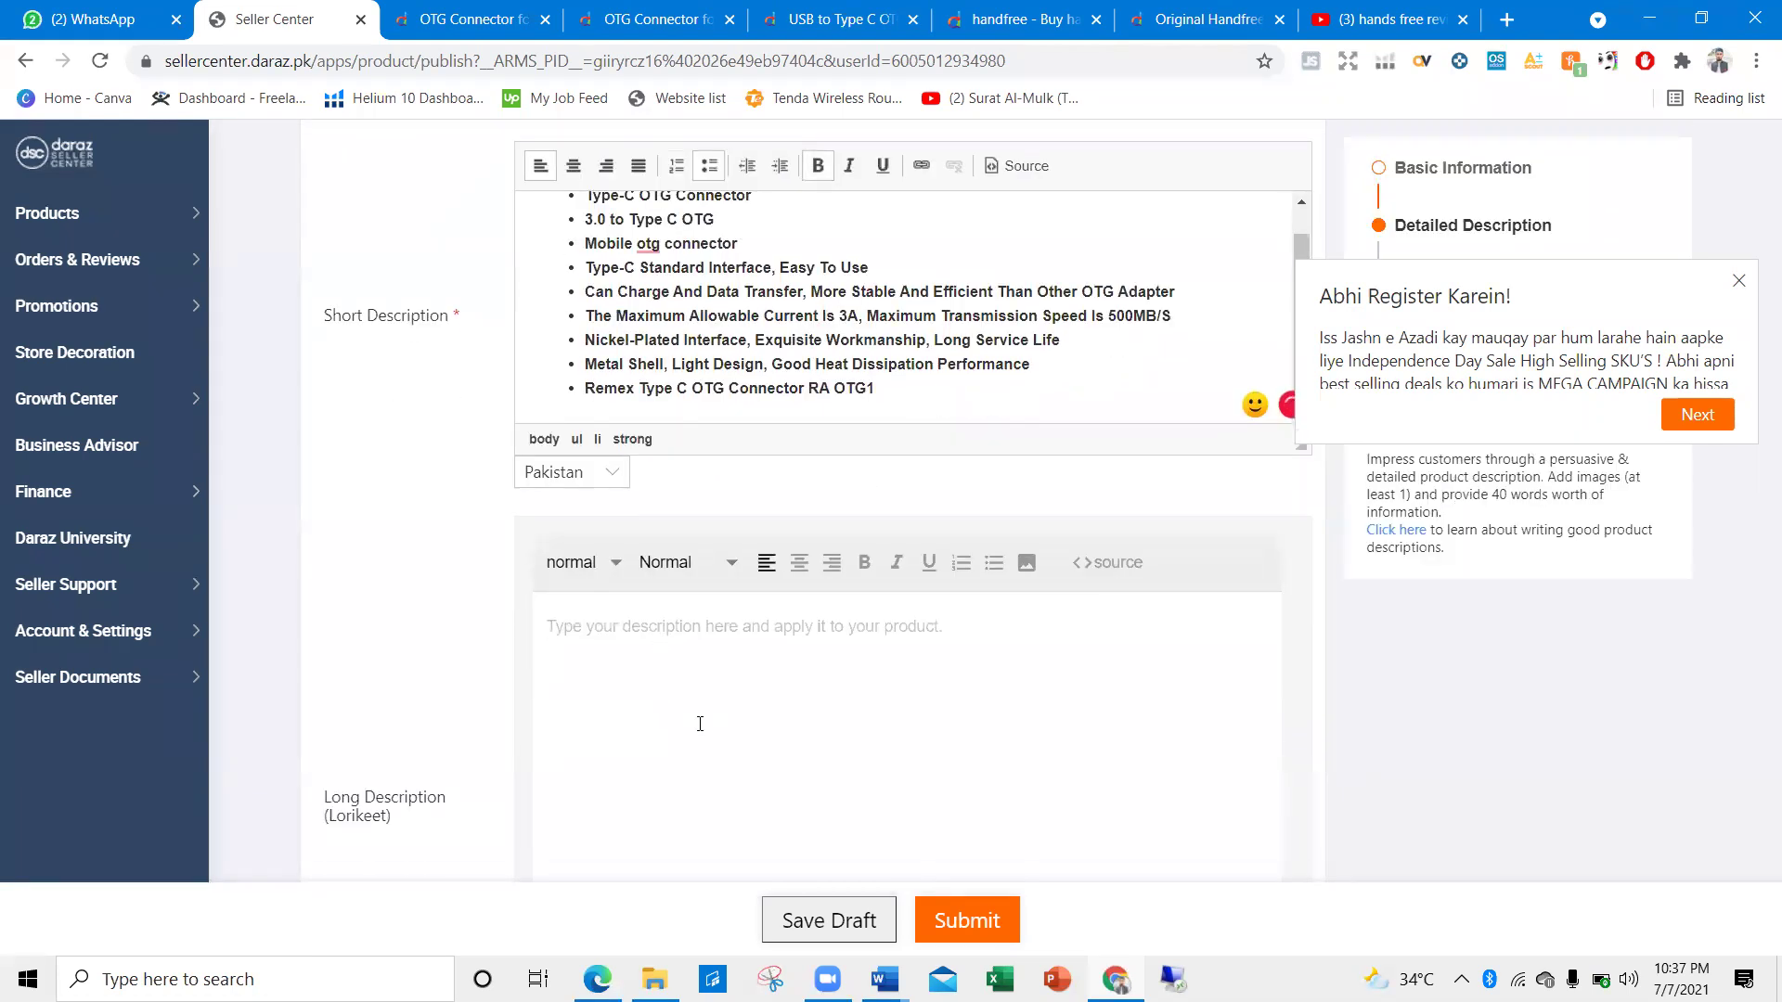
left_click(700, 724)
scroll(619, 494, "down", 3)
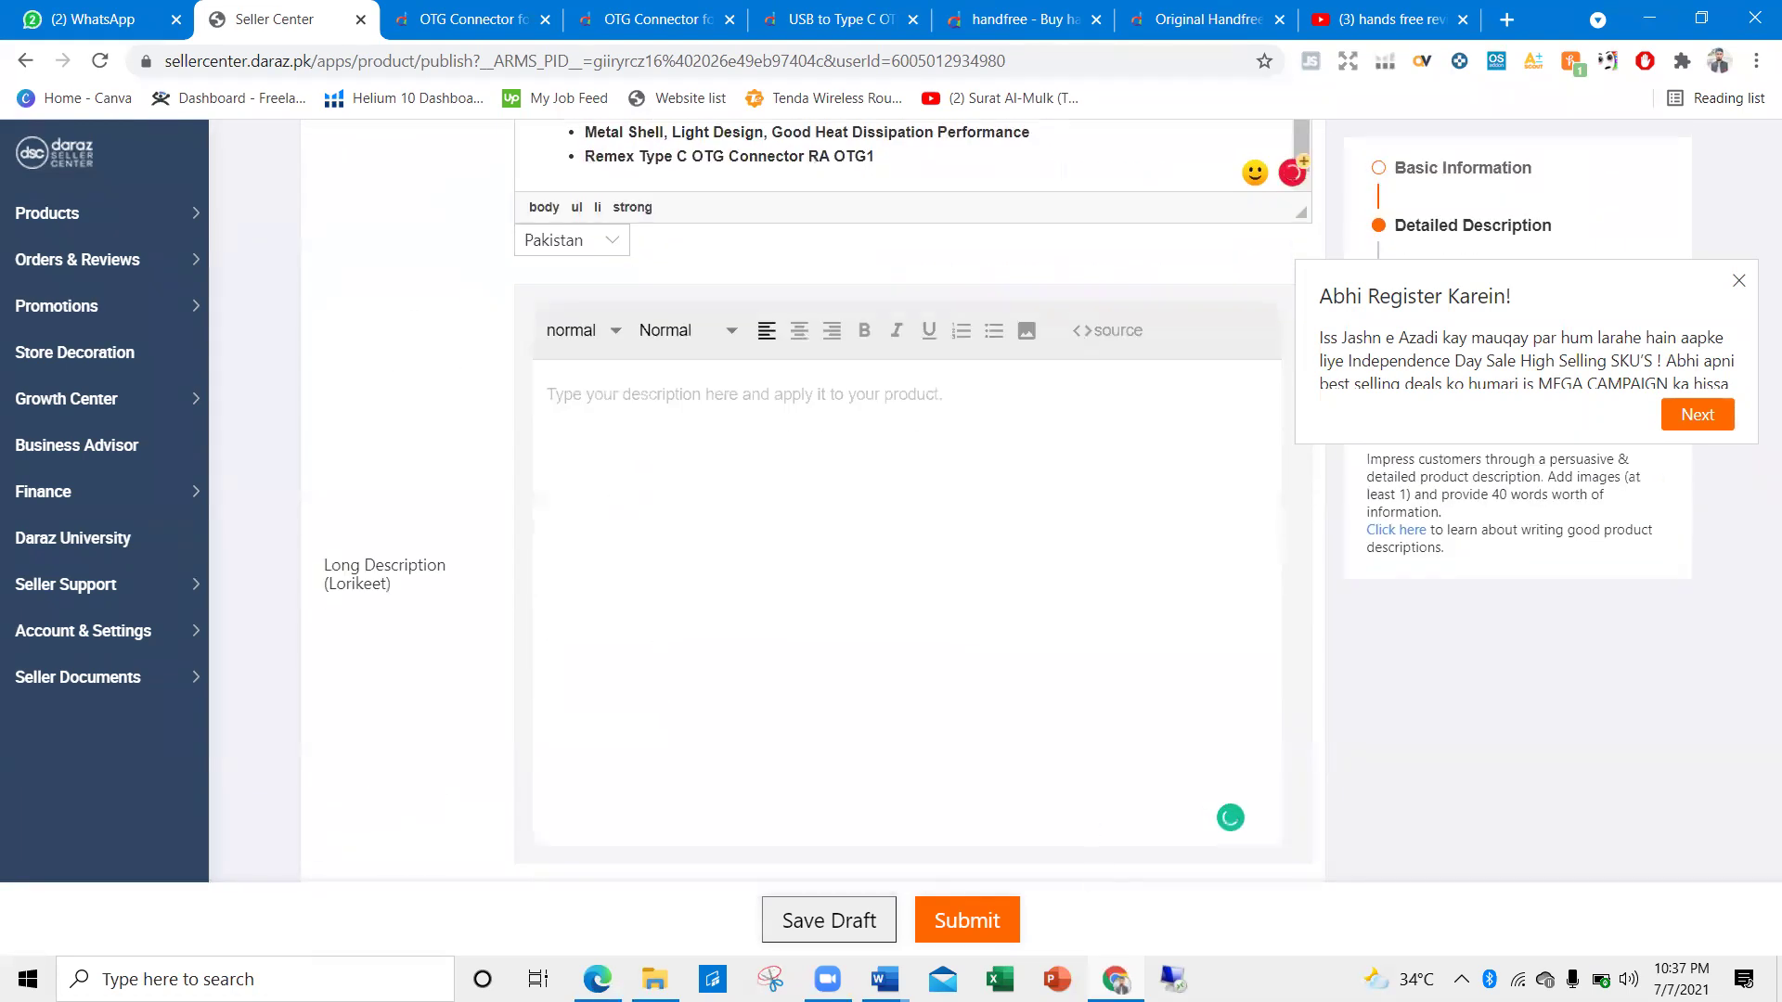
key("alt+Tab")
scroll(443, 733, "down", 5)
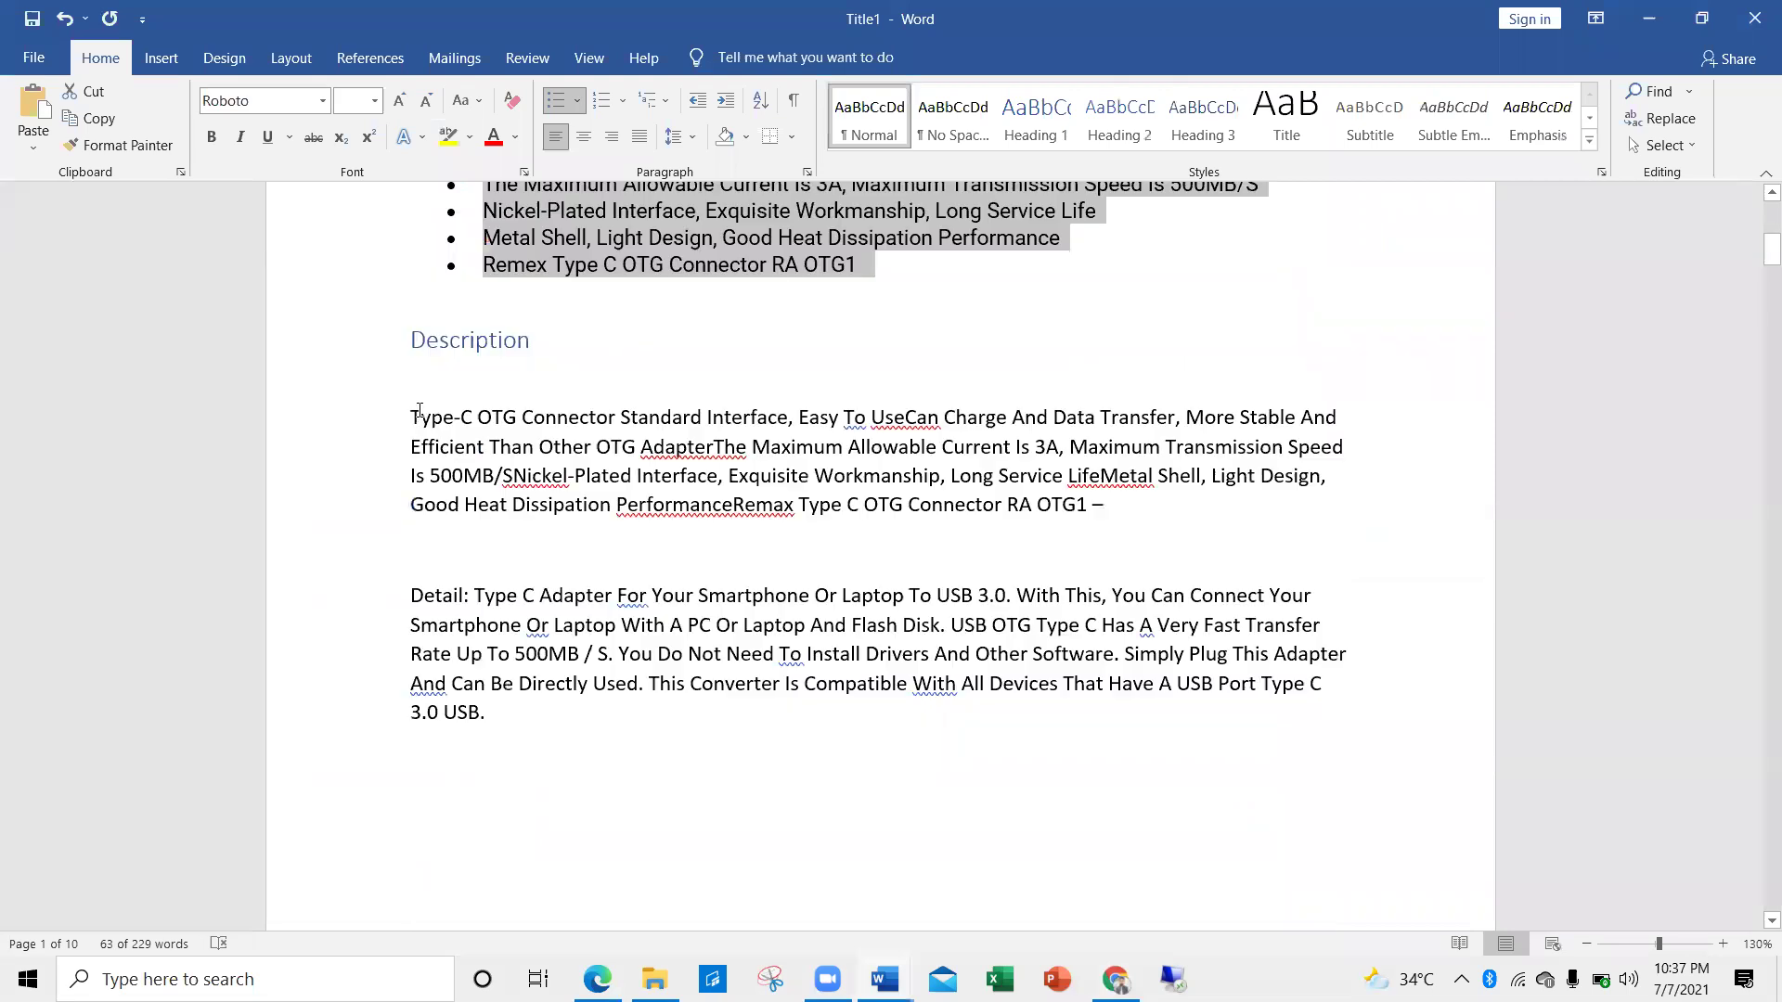
left_click_drag(410, 417, 547, 730)
key("ctrl+c")
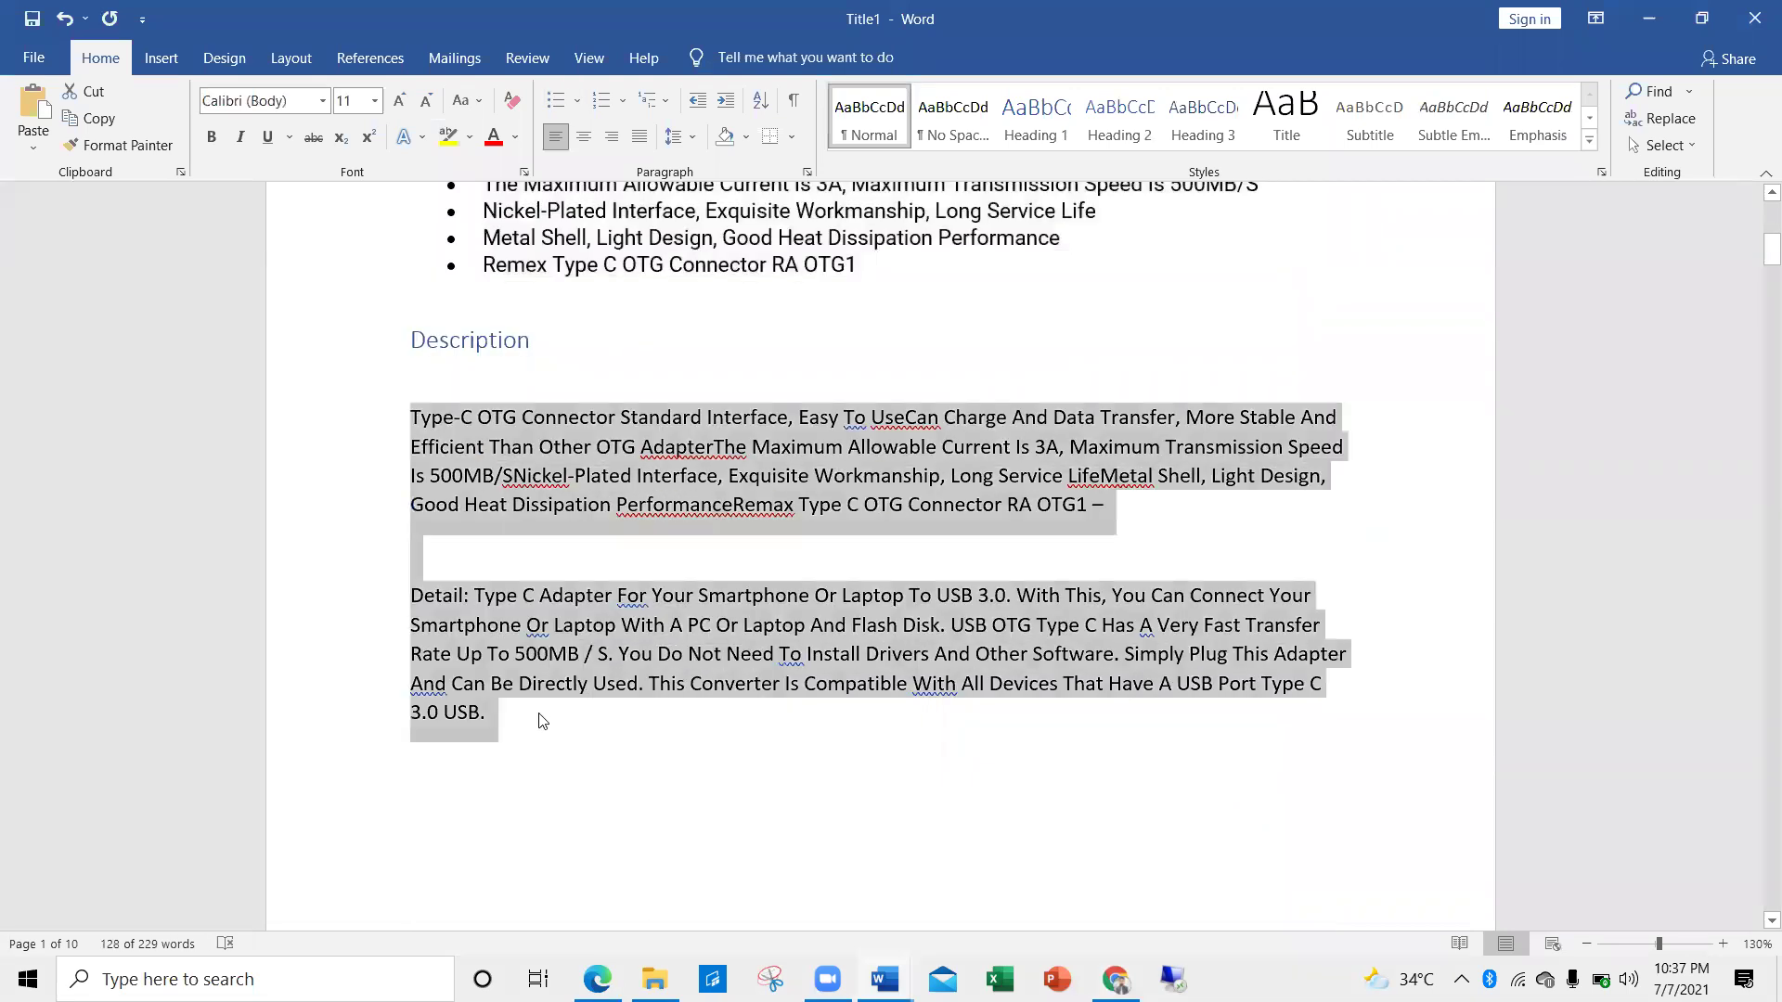
key("alt+Tab")
key("ctrl+v")
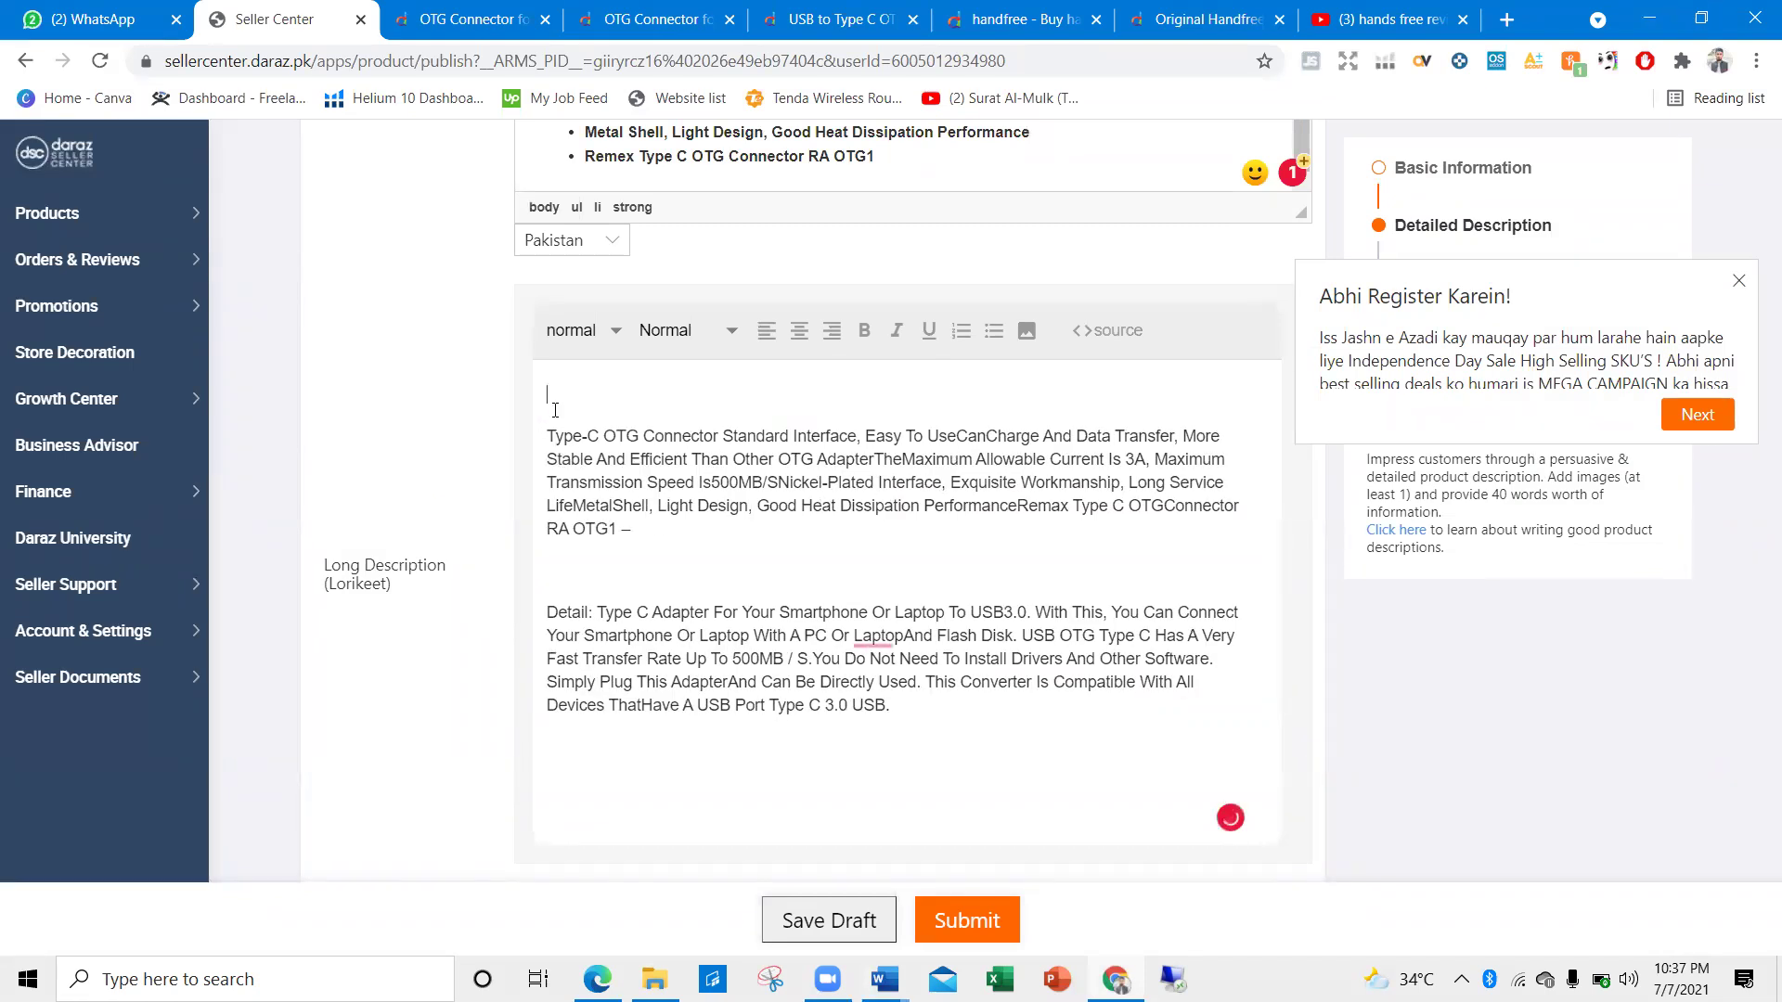
Add the line "Benefits of this this handfree" above the Long Description text and make it bold
left_click(555, 410)
key("Return")
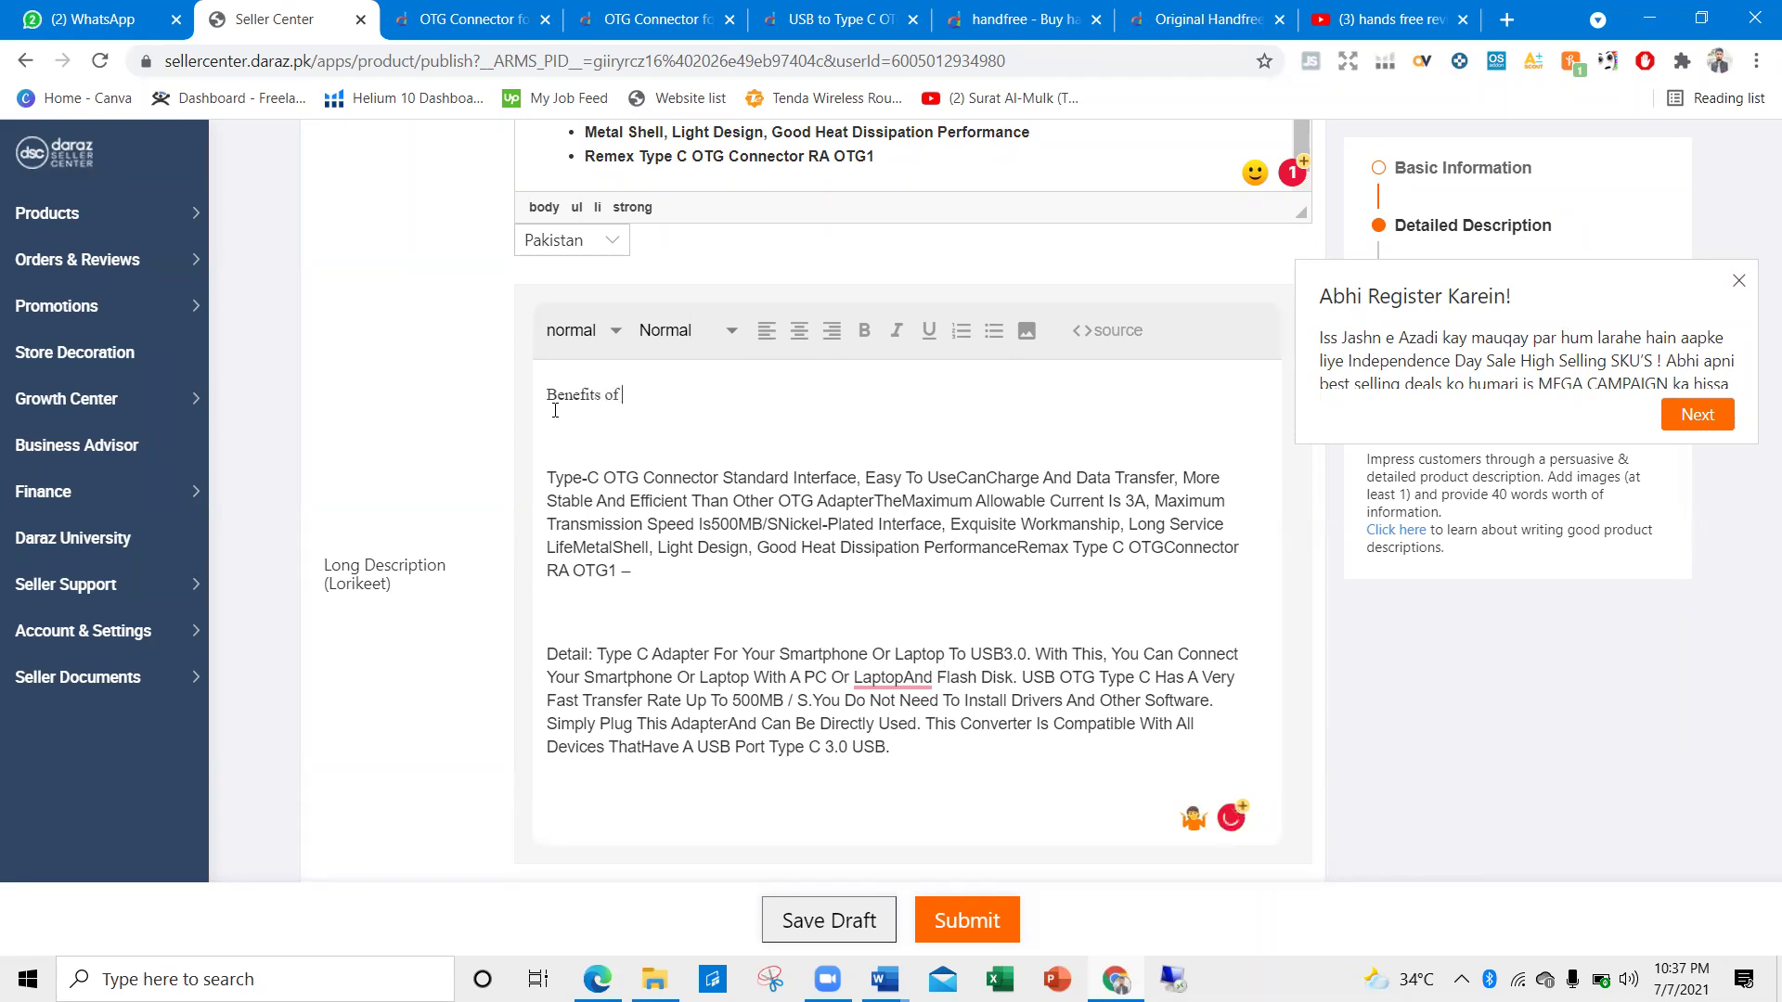
type("Benefits of this this handfree")
left_click_drag(815, 385, 550, 394)
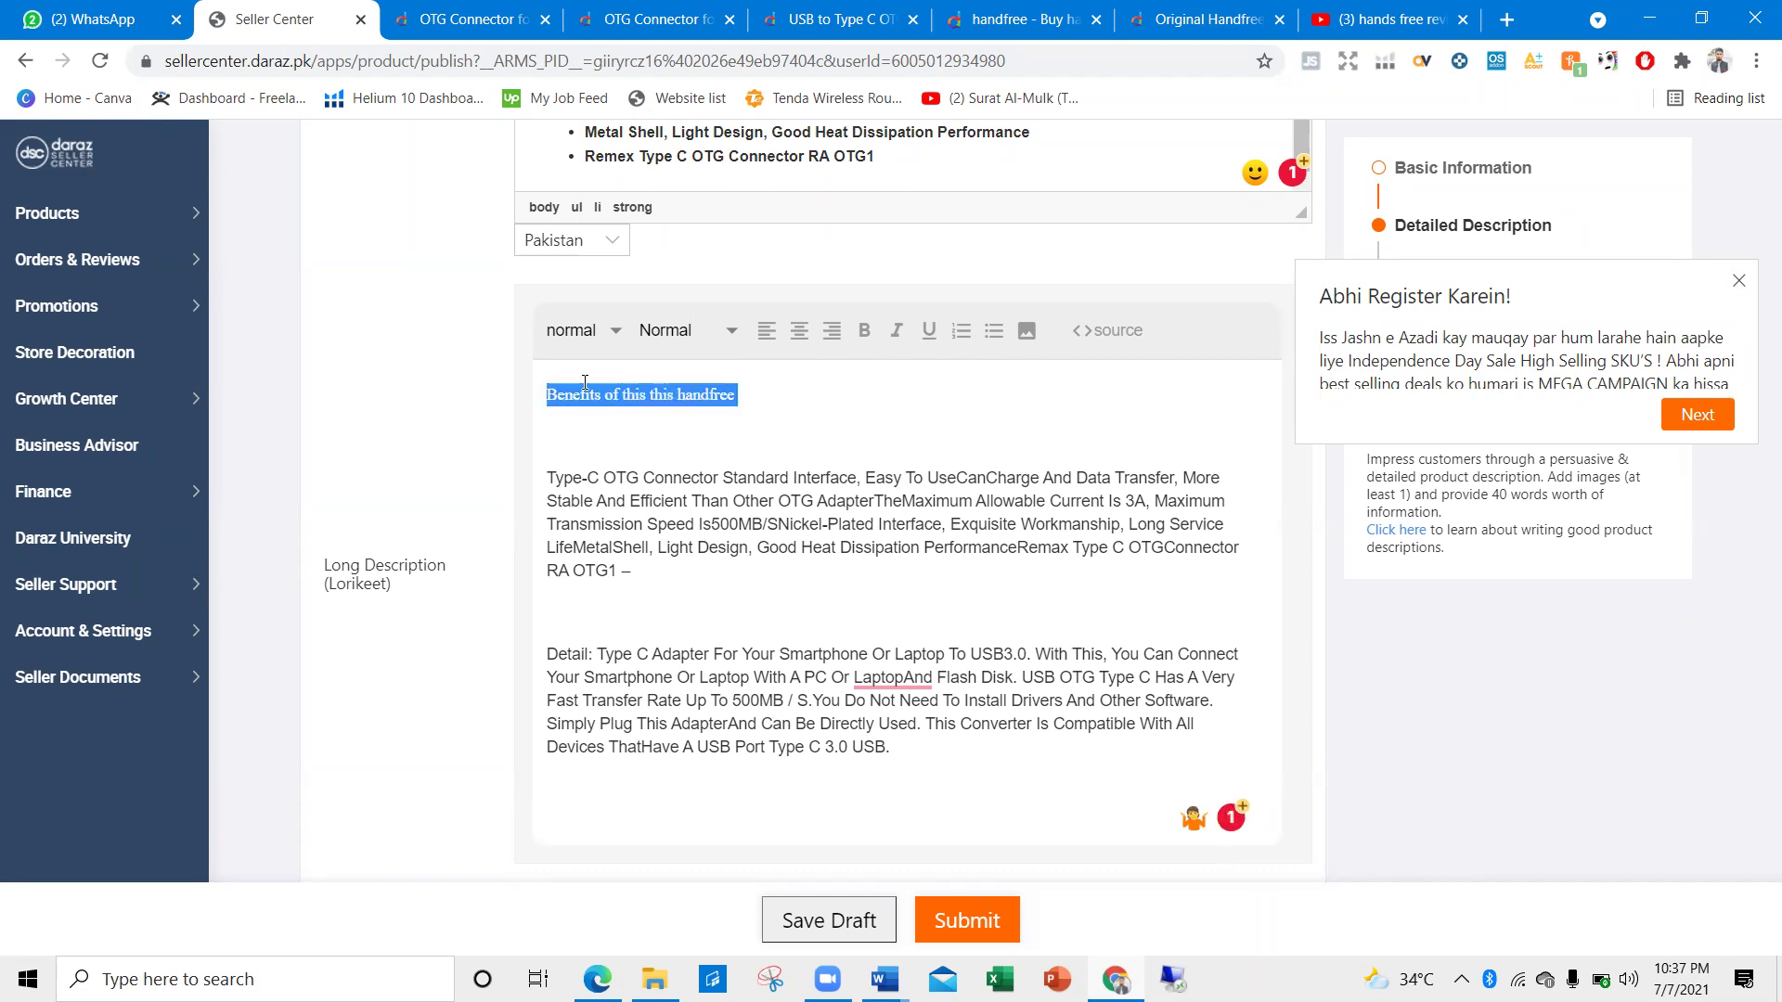
left_click(865, 335)
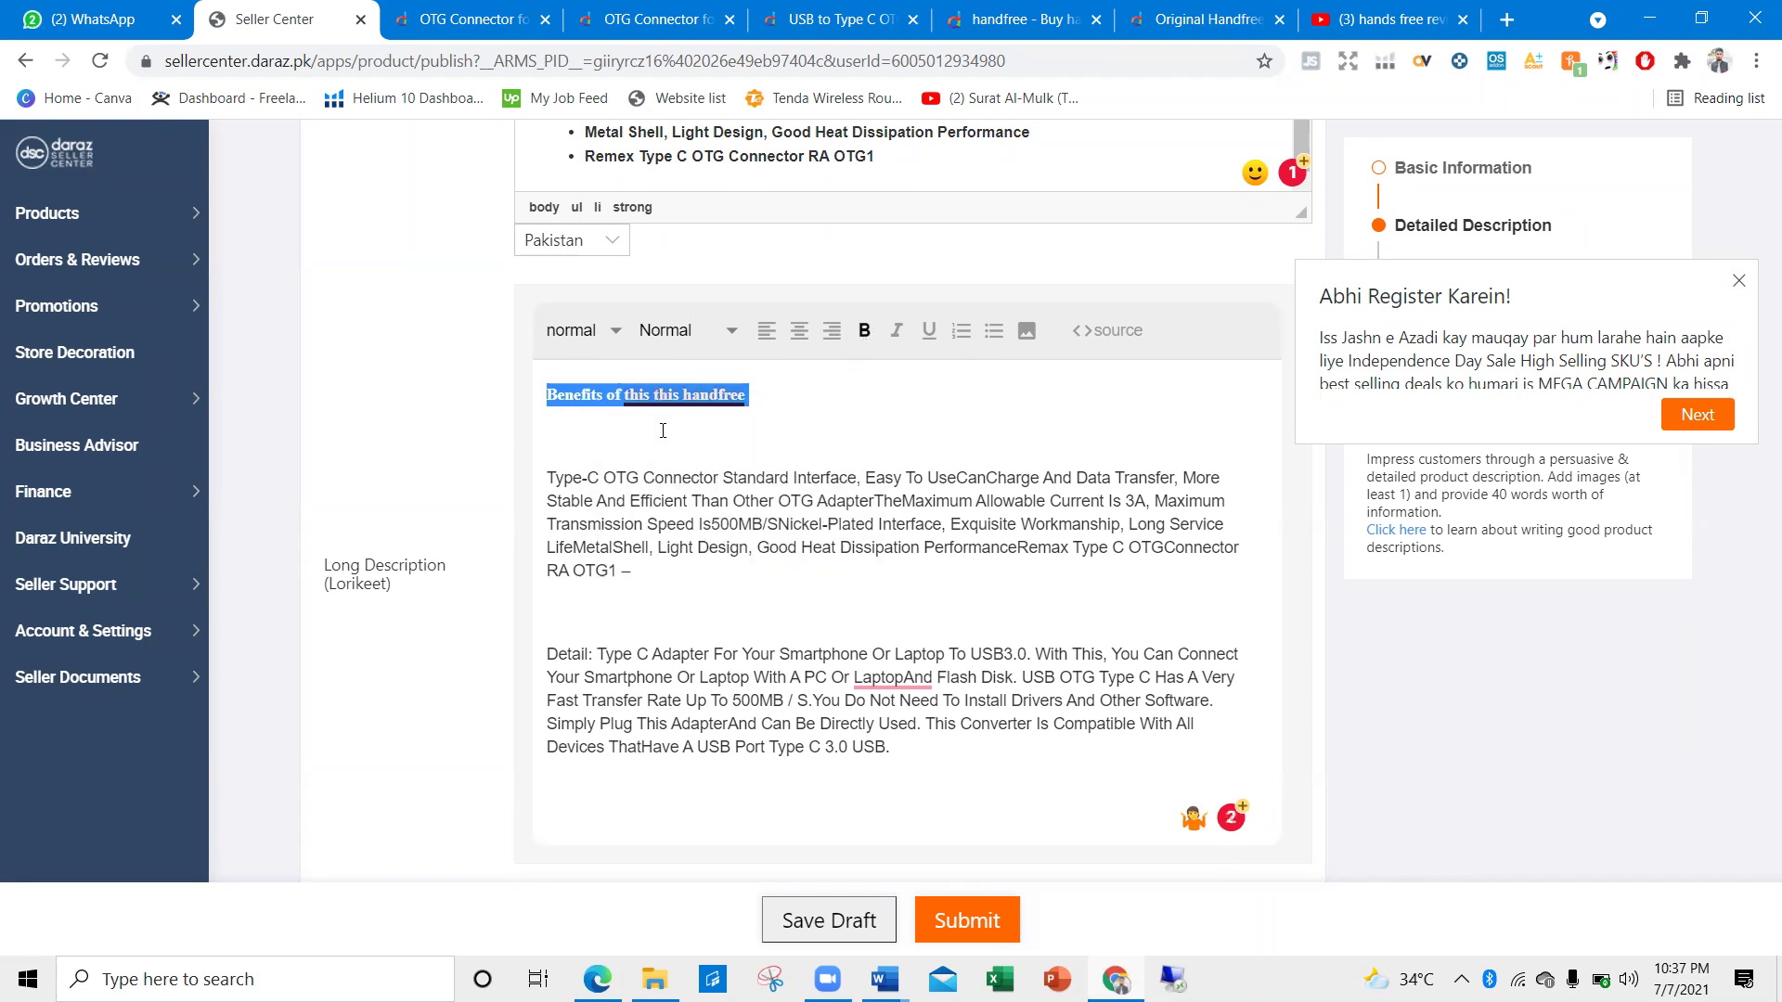
Apply the Head 1 style to the "Benefits of this this handfree" line
double_click(665, 395)
double_click(698, 395)
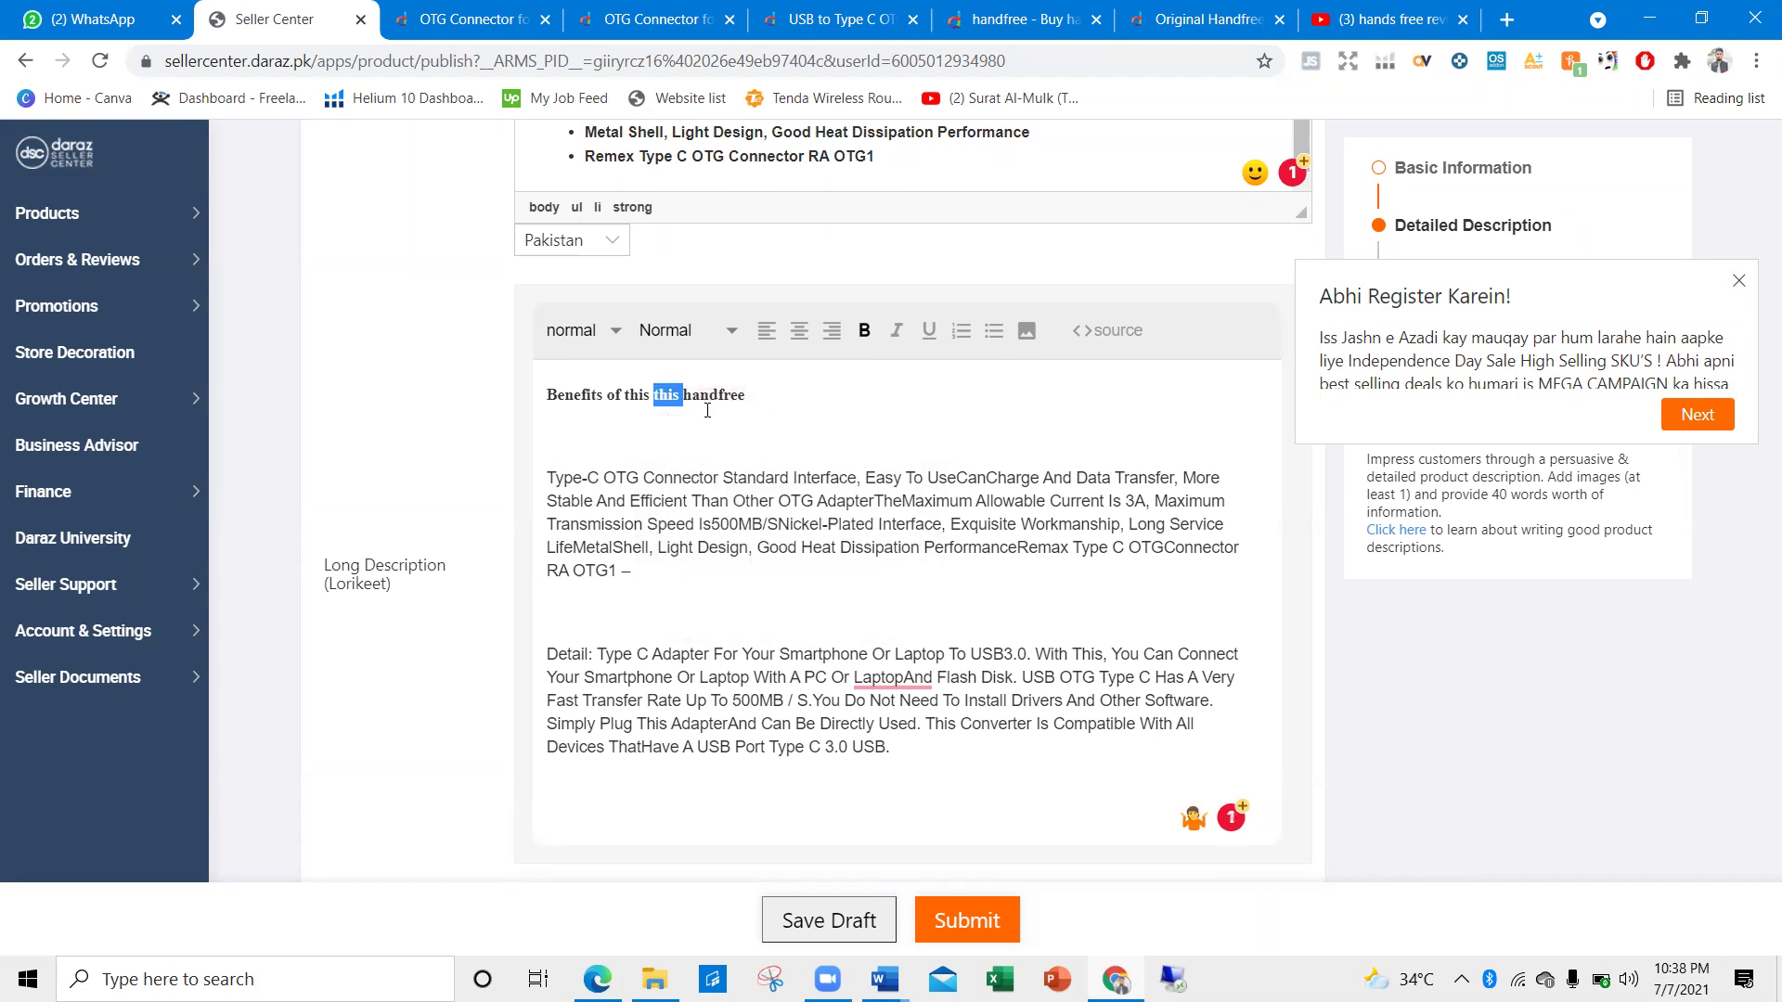
left_click(597, 334)
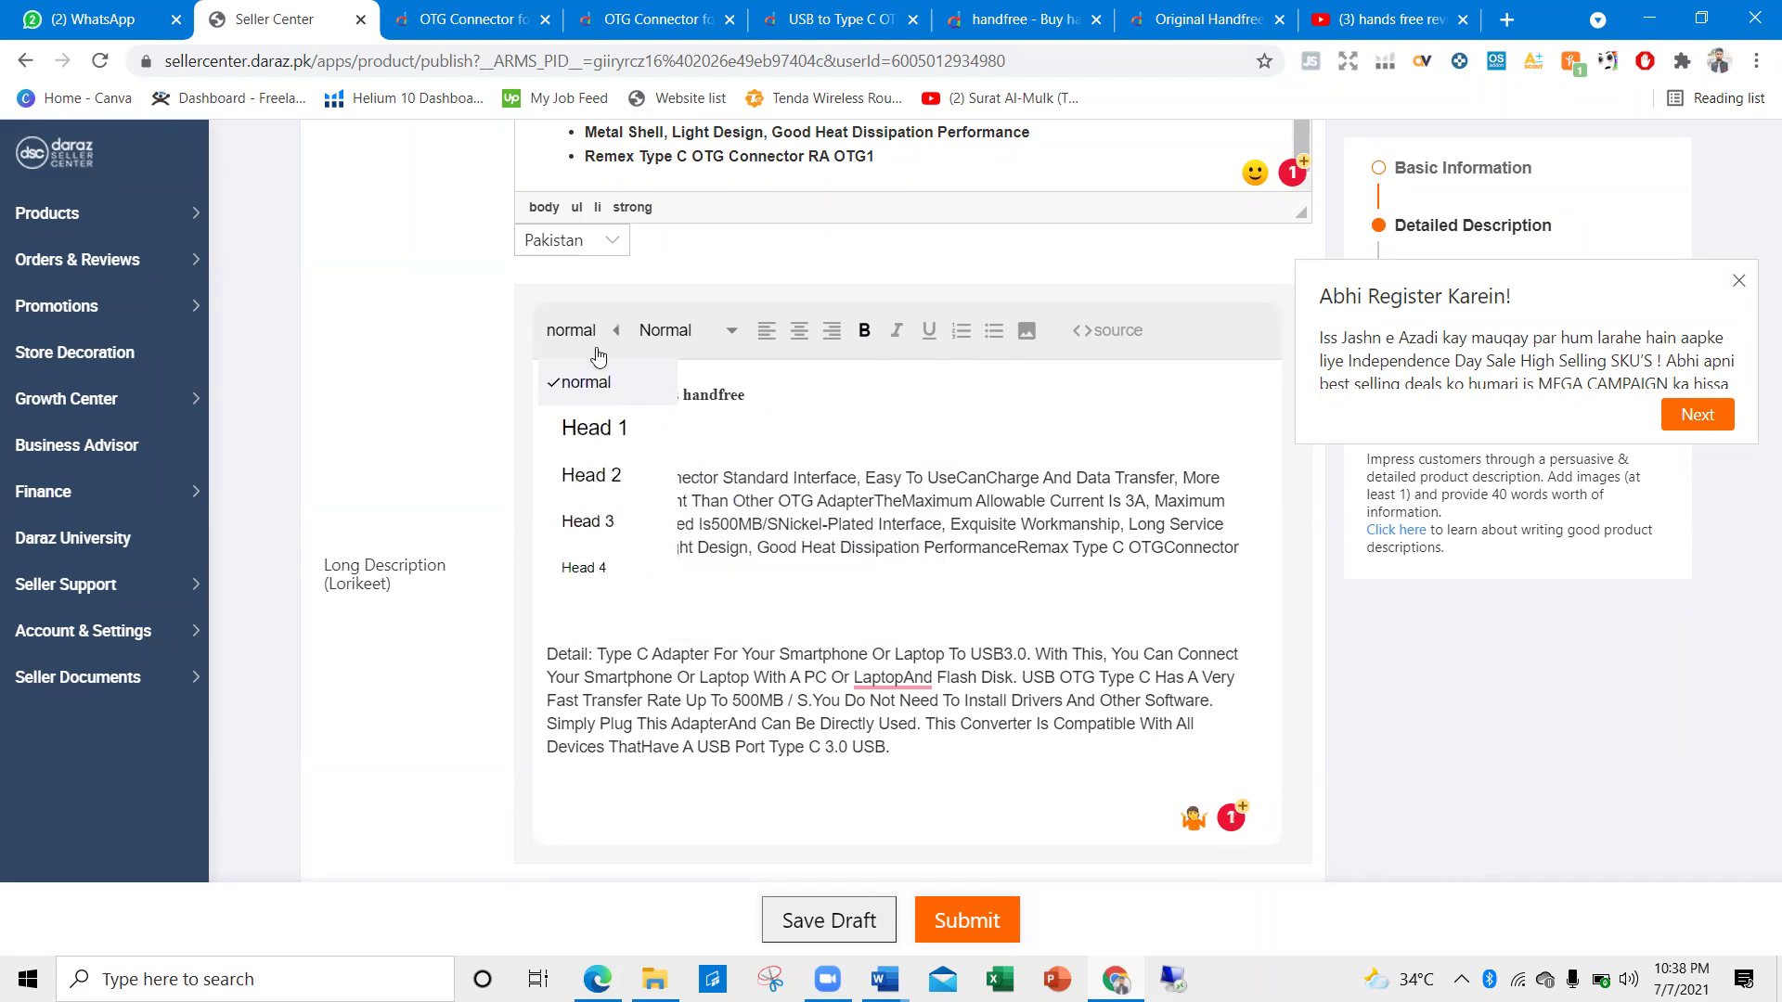
left_click(593, 426)
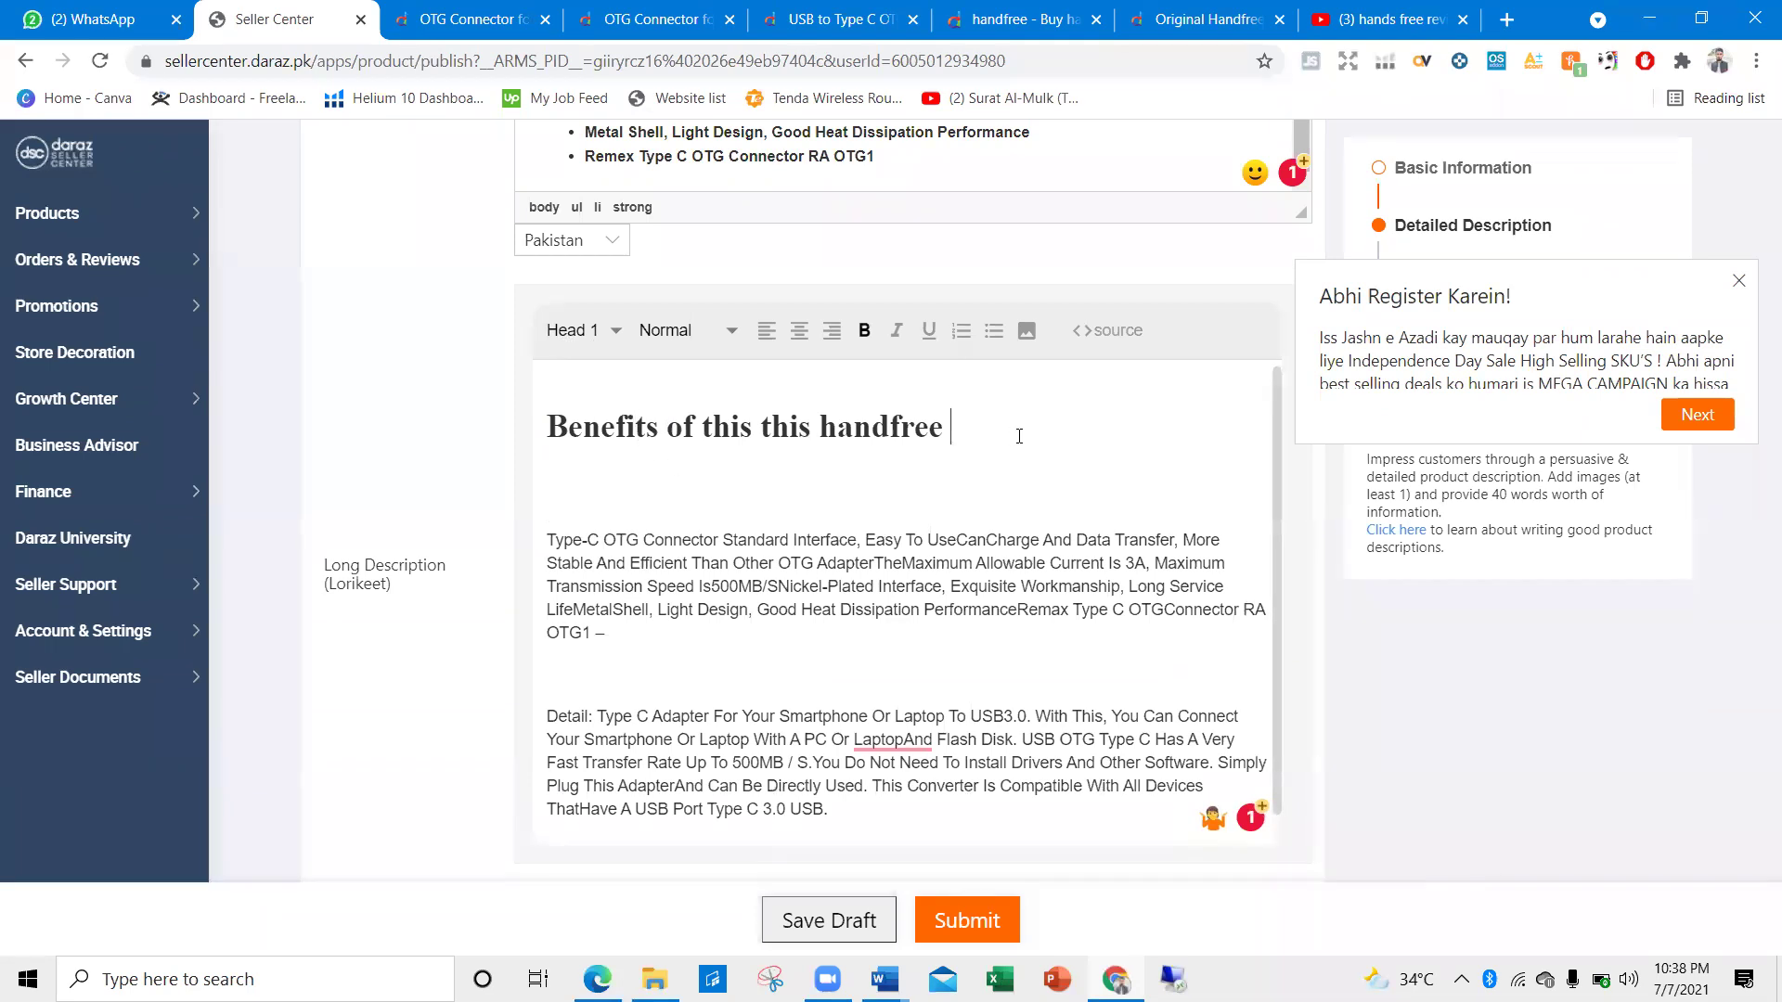
Insert the image H15ff5b01436e4c0882fad1149378a83ao from Downloads between the first paragraph and the Detail paragraph of the Long Description
scroll(949, 502, "down", 1)
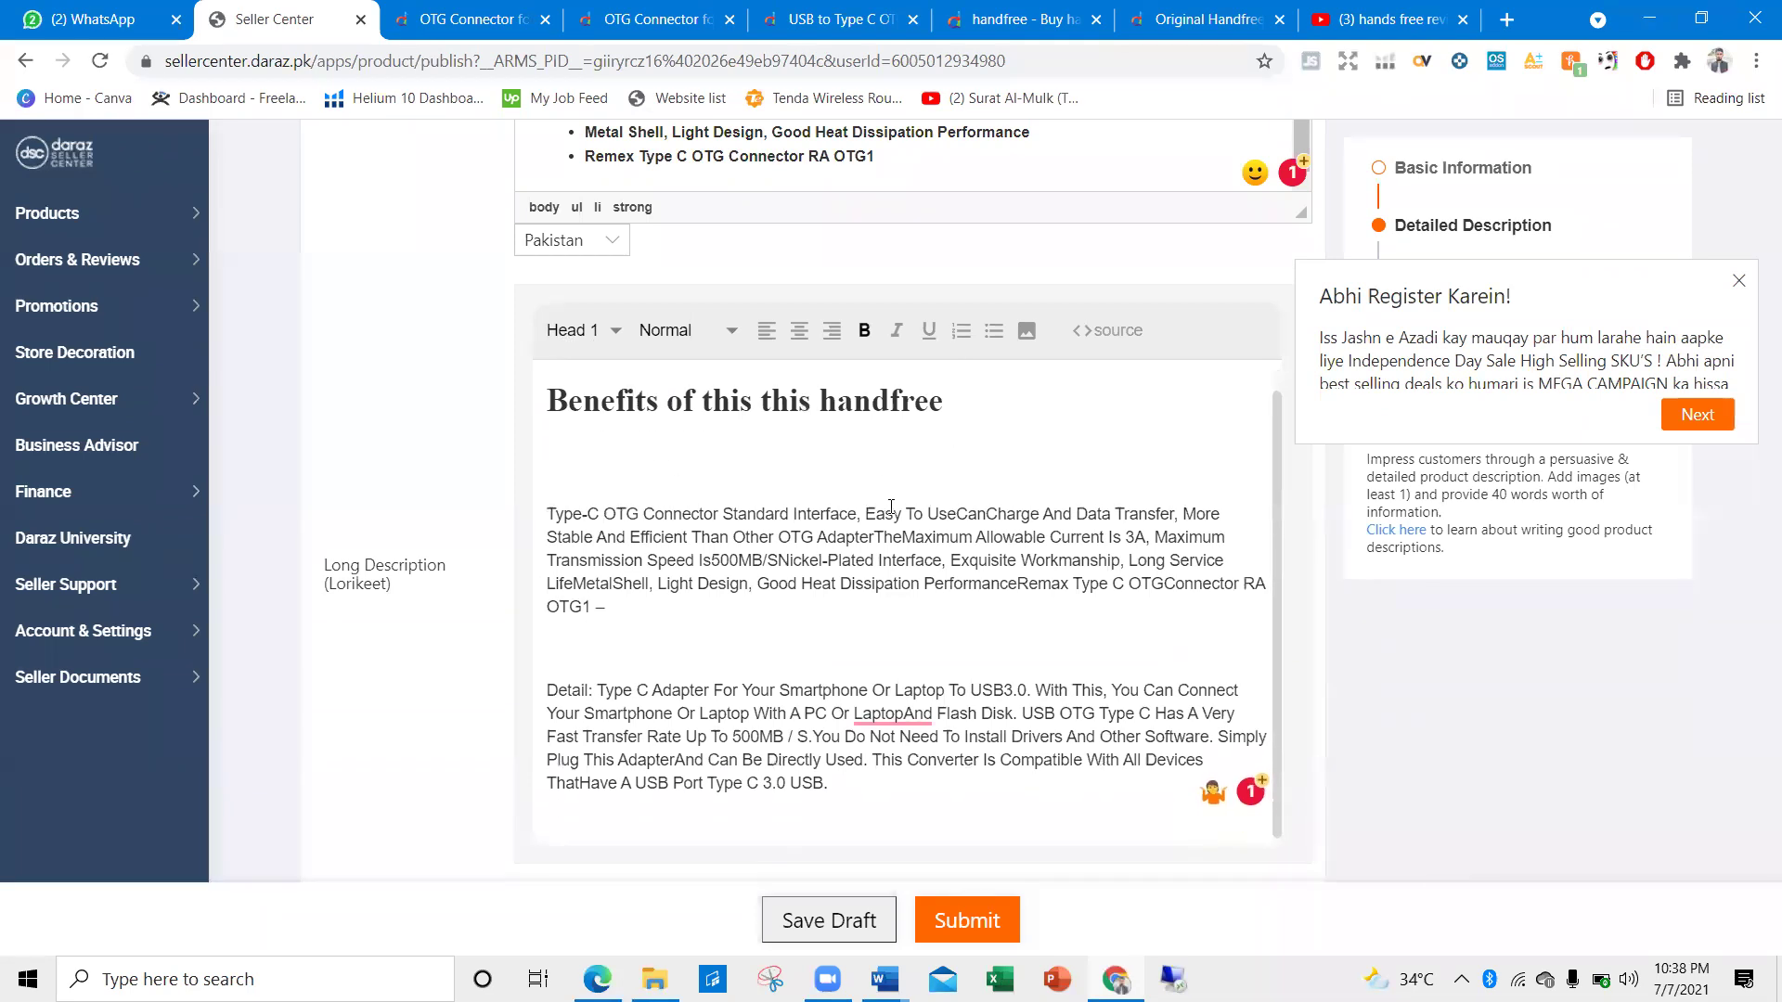
left_click(617, 629)
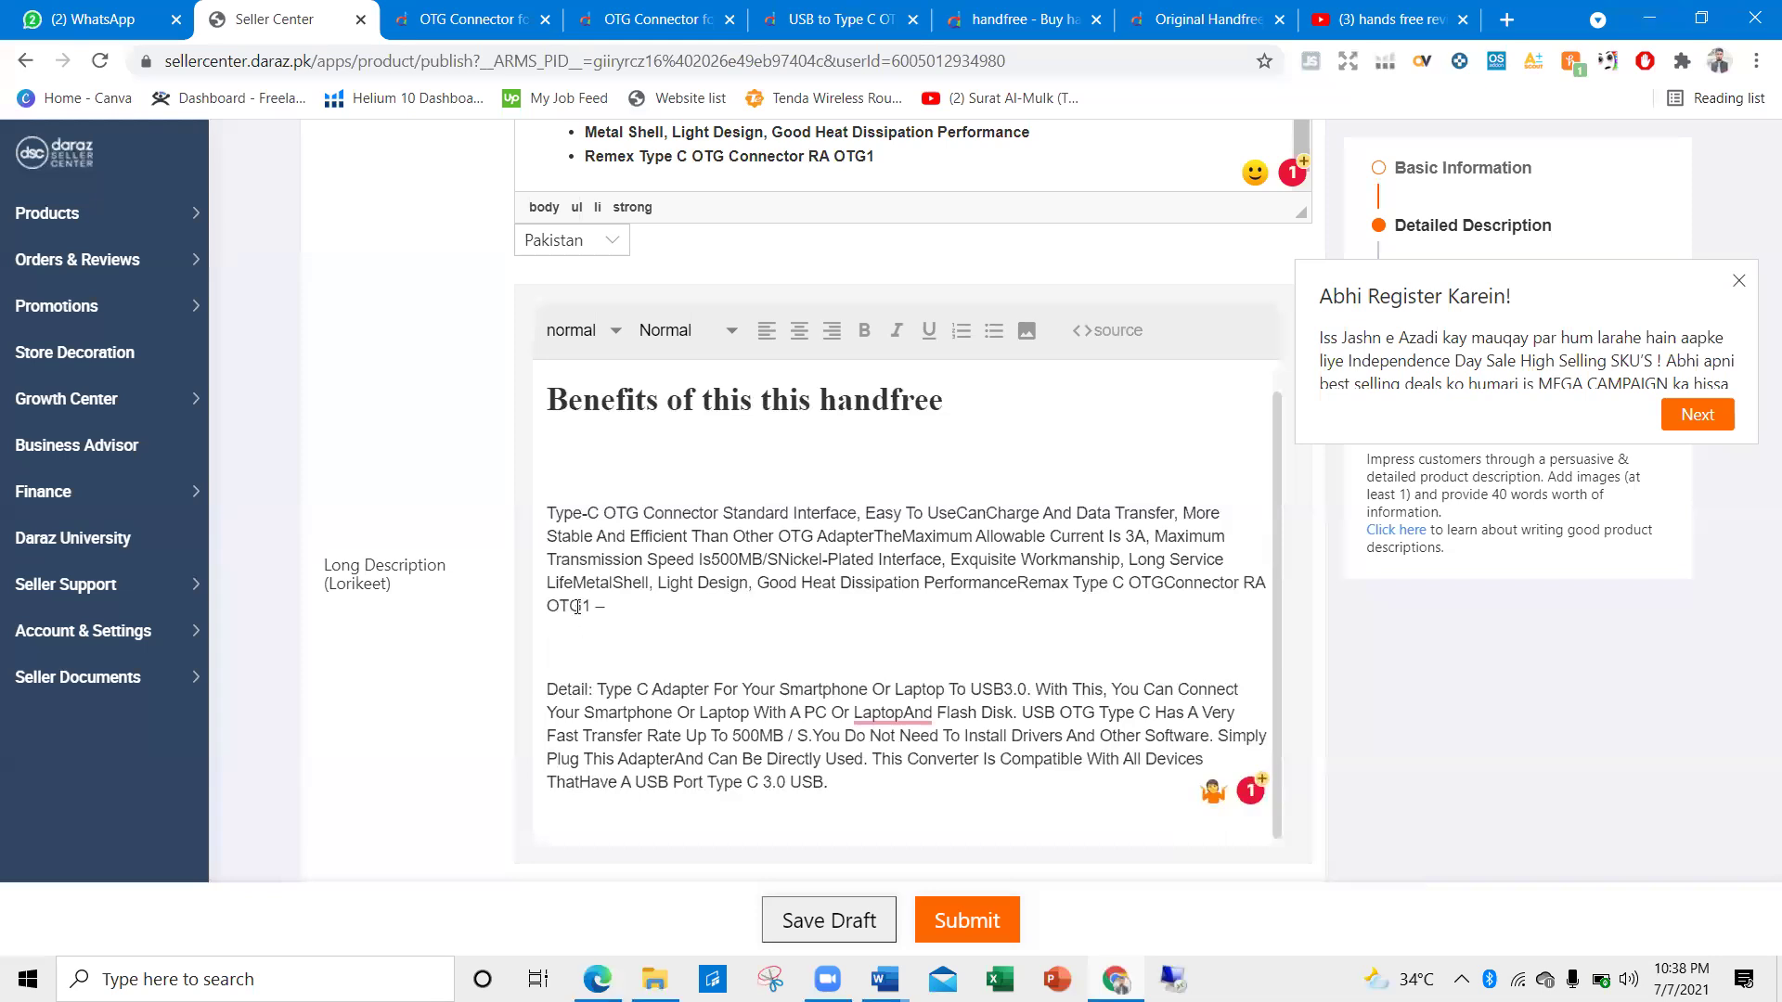
key("Return")
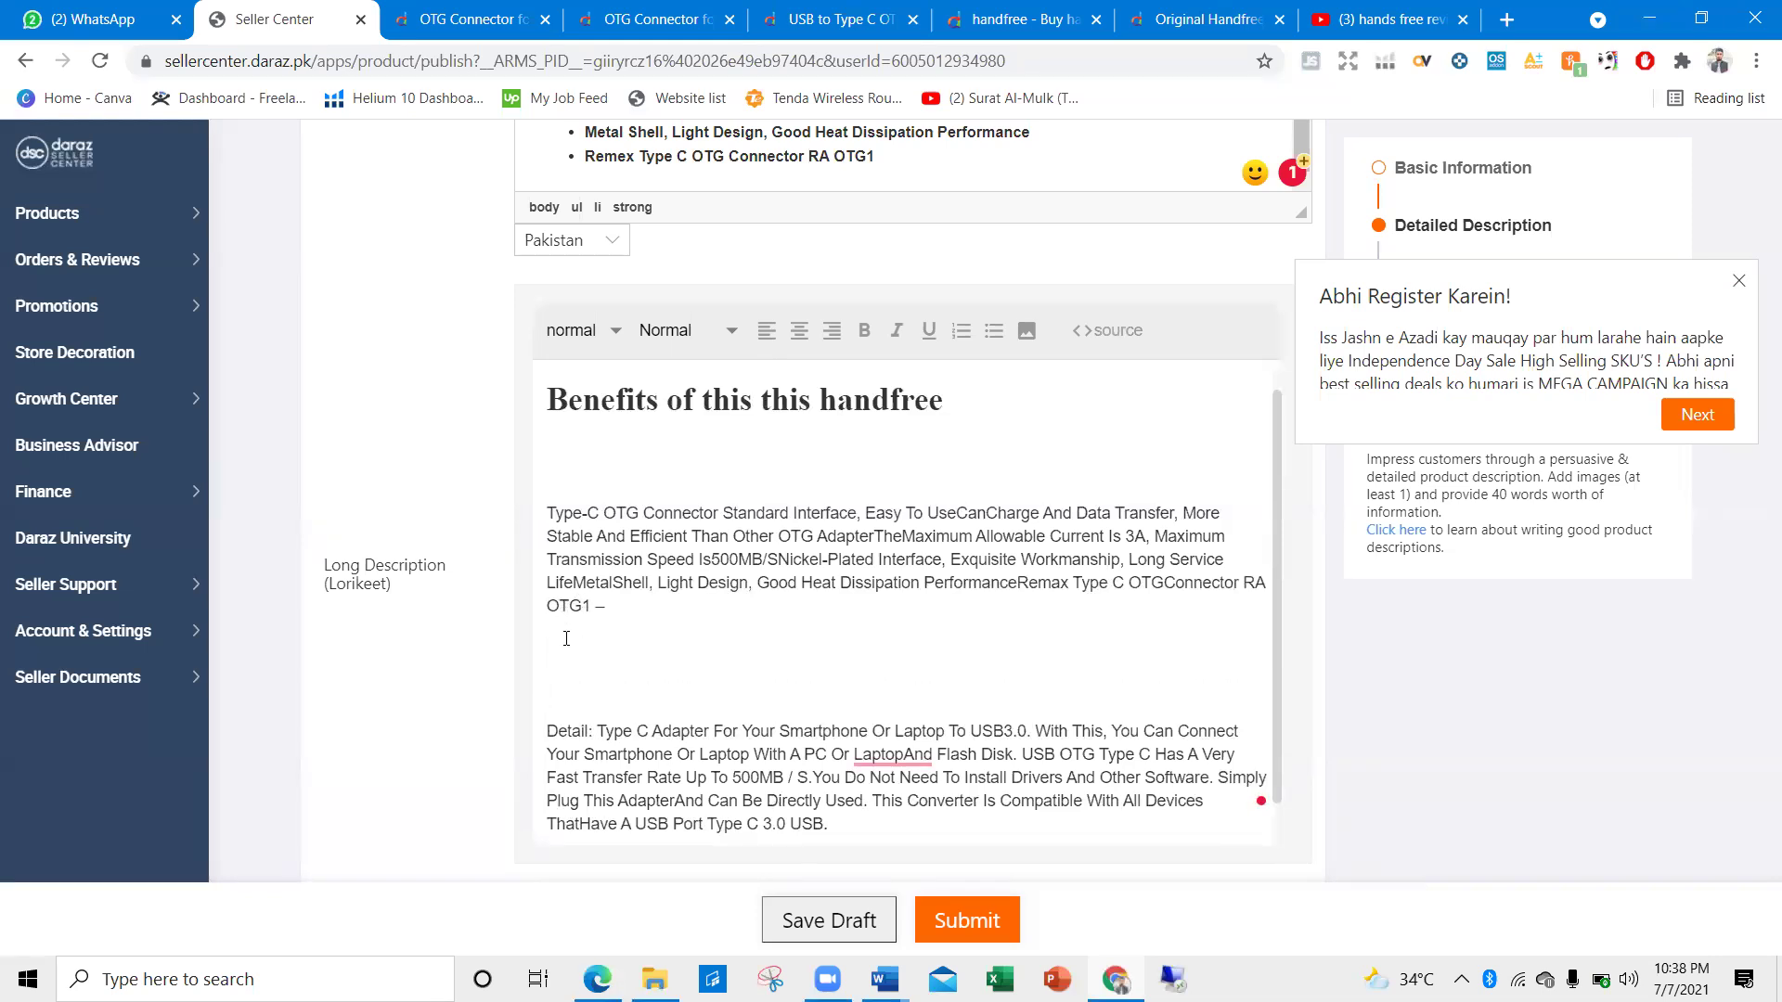
left_click(1027, 330)
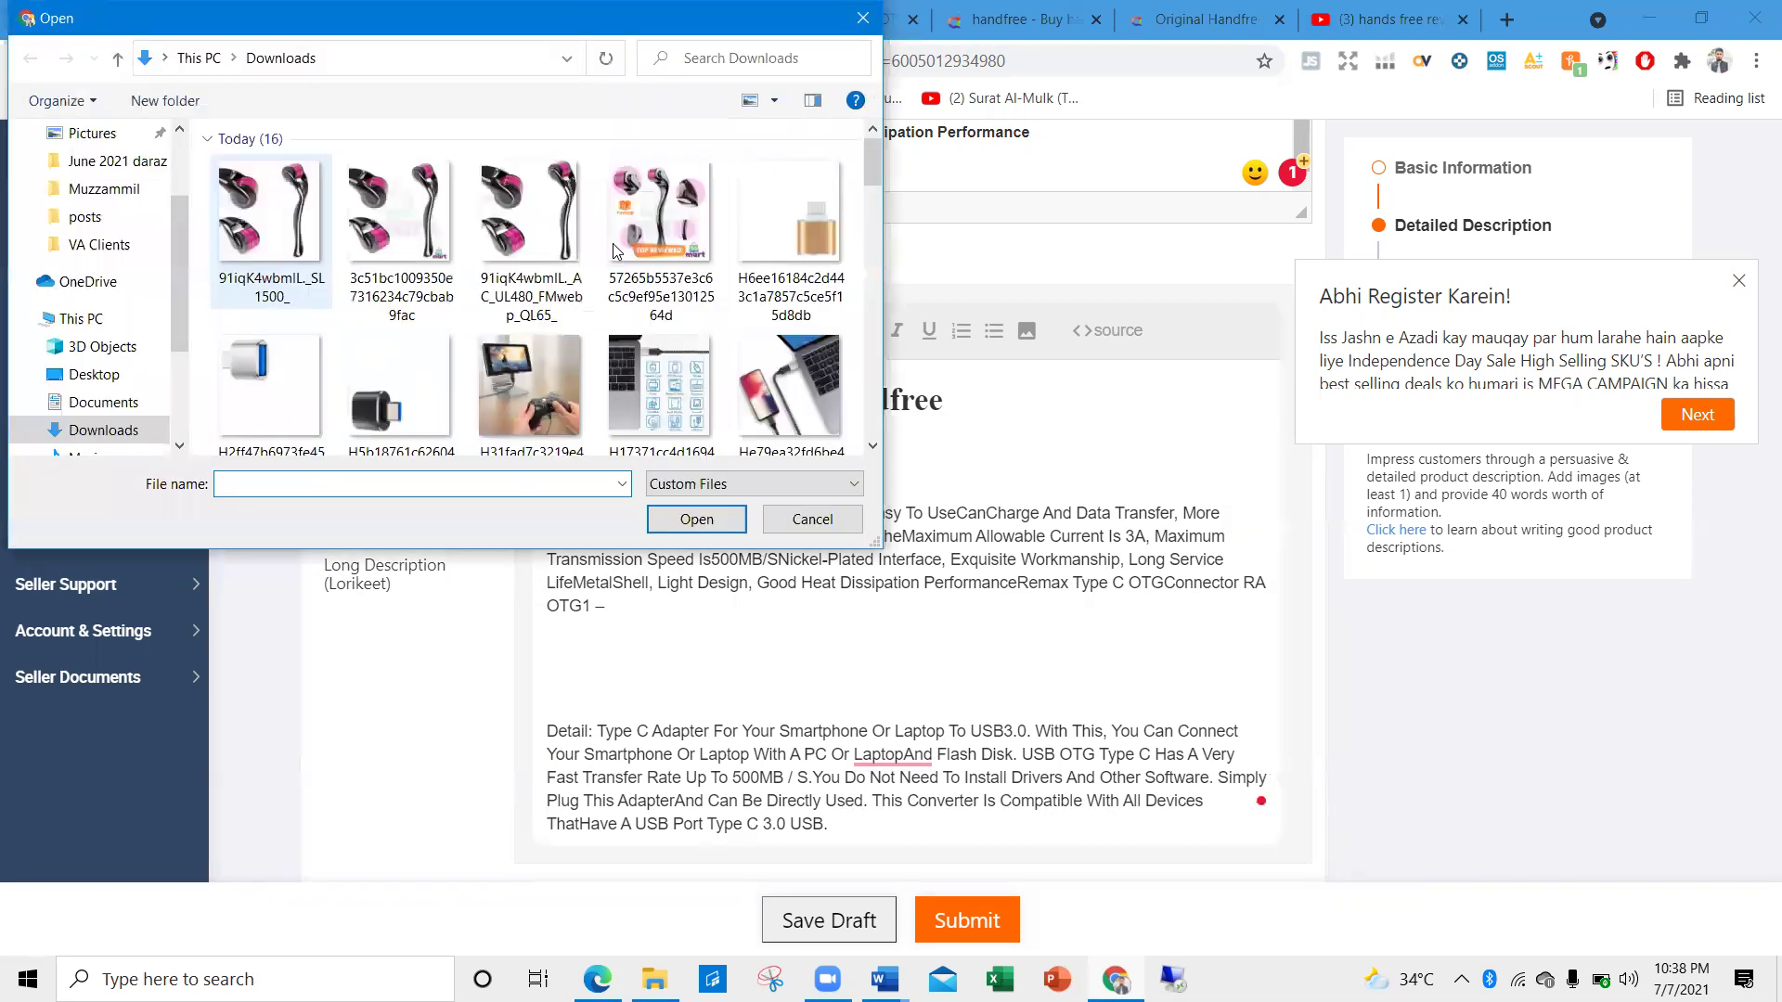
scroll(612, 251, "down", 3)
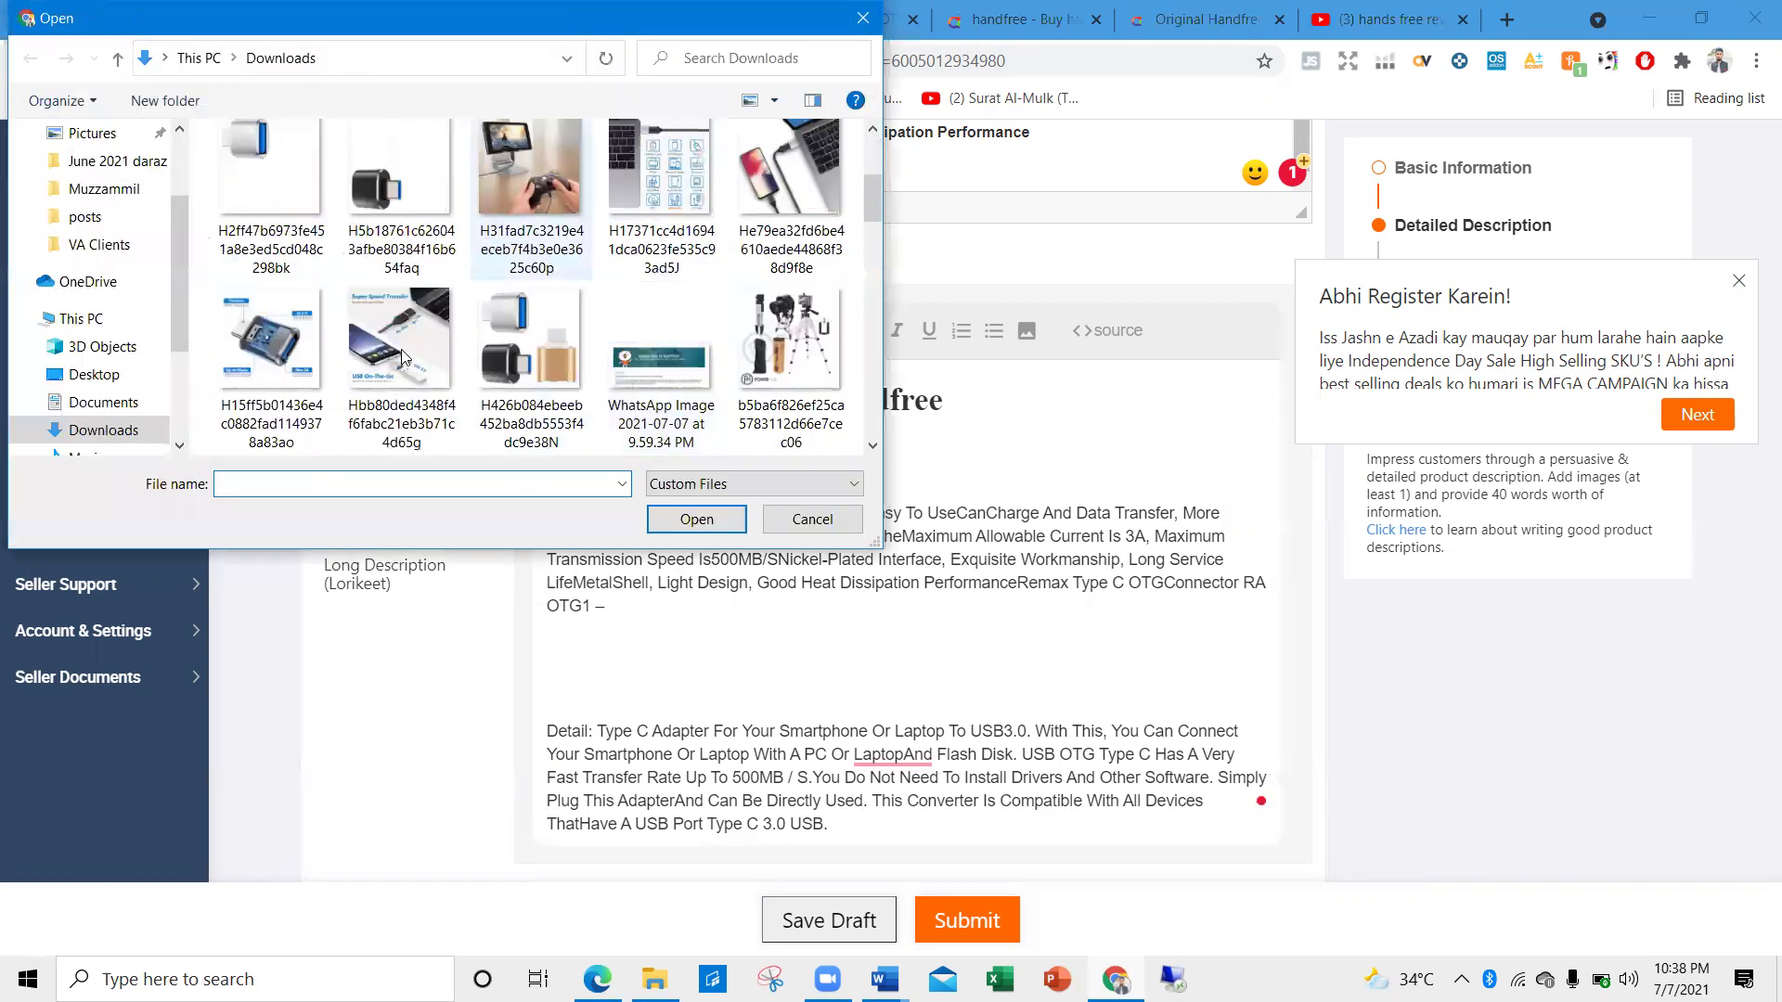
left_click(274, 352)
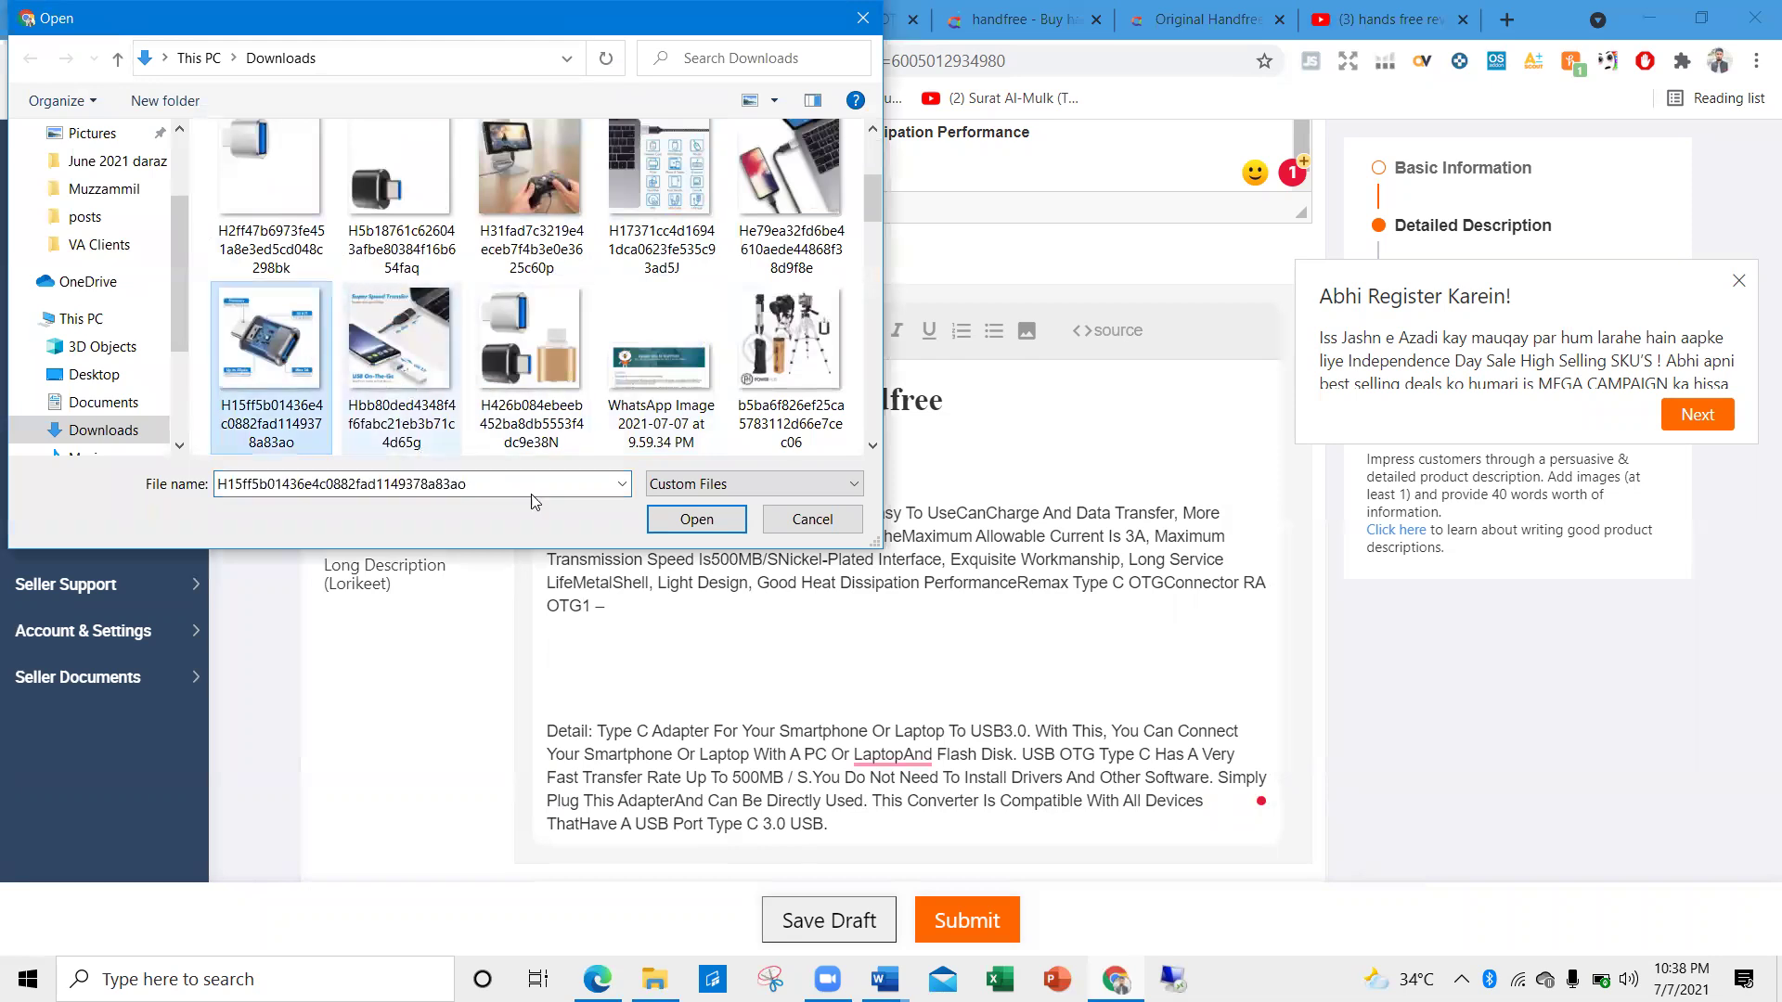
left_click(665, 513)
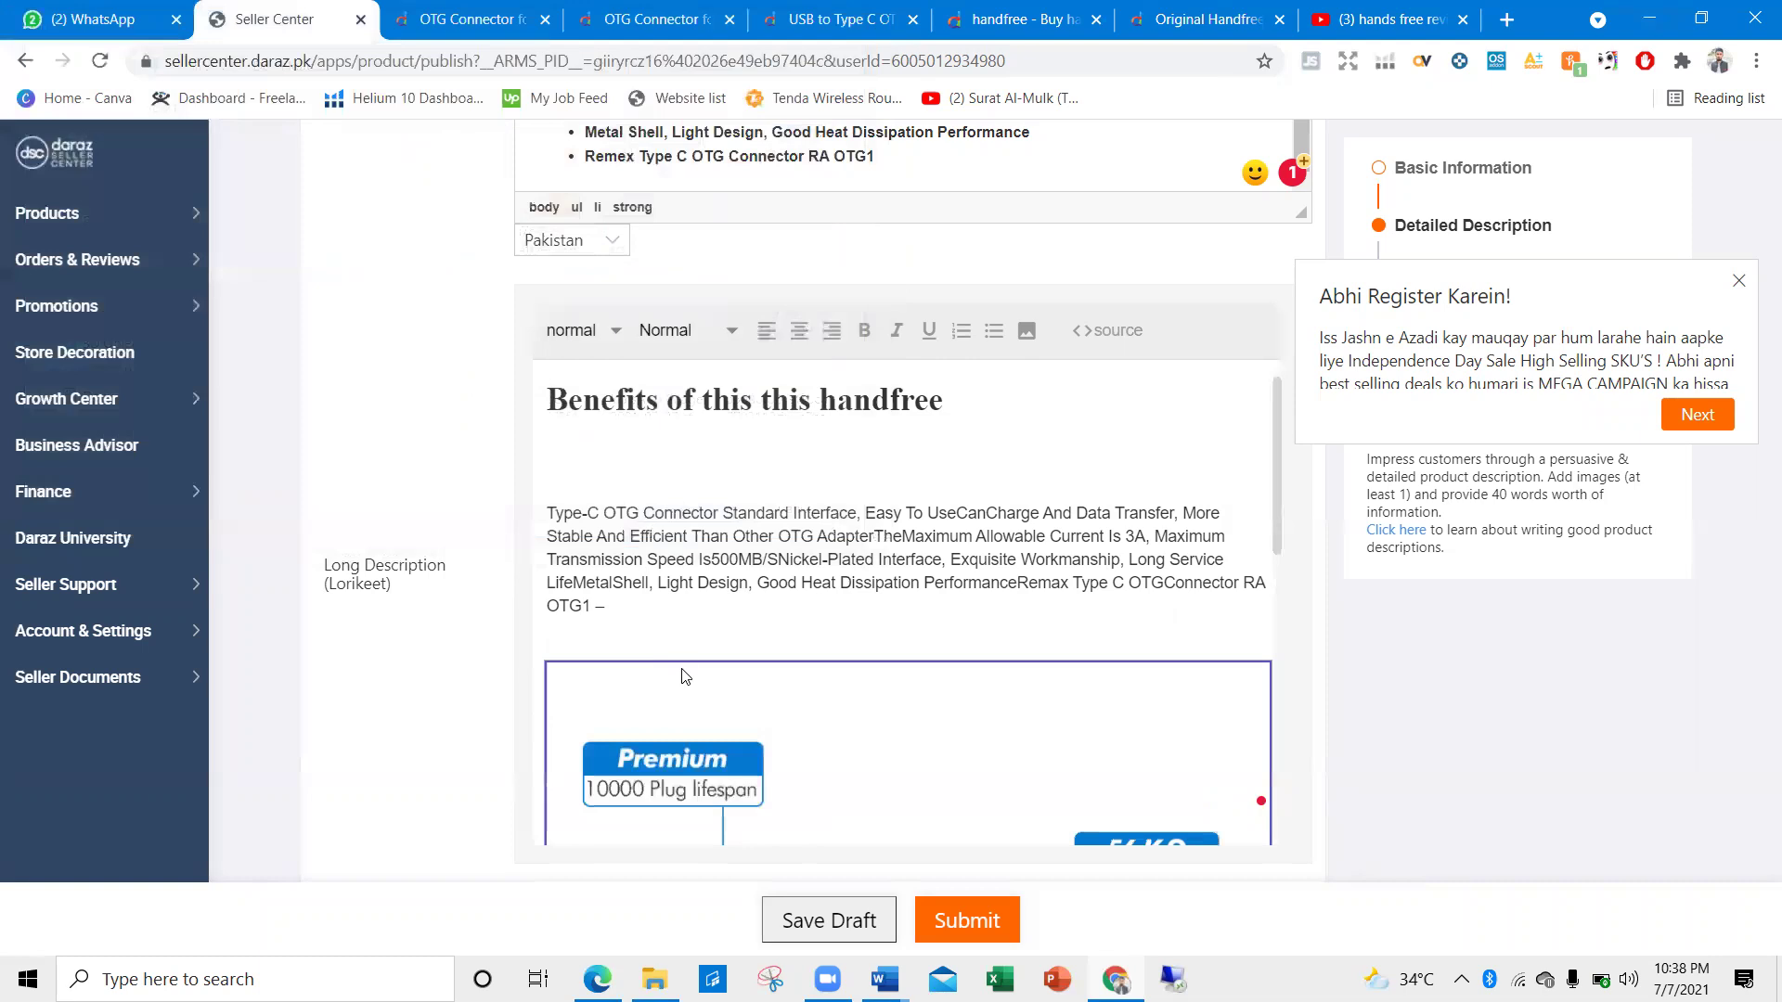
Review the Long Description's heading, inserted image and paragraphs, dismissing the campaign registration pop-up whenever it appears
scroll(687, 678, "down", 5)
scroll(737, 669, "down", 5)
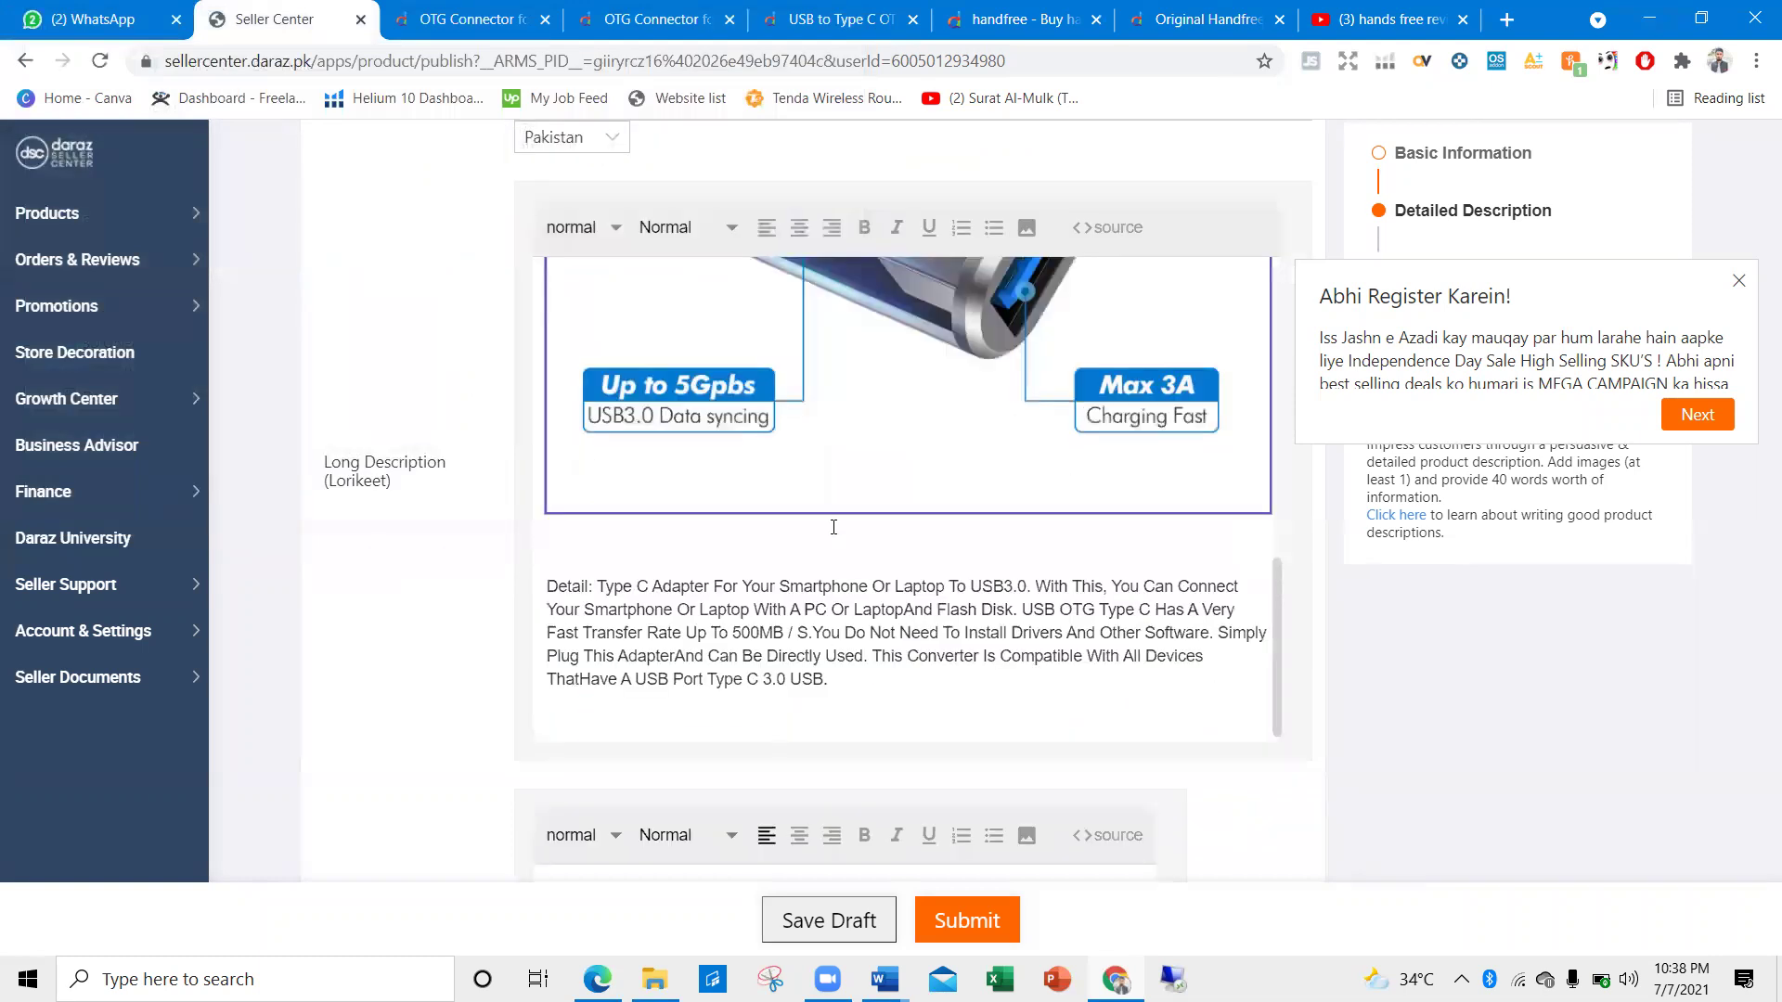
left_click(860, 570)
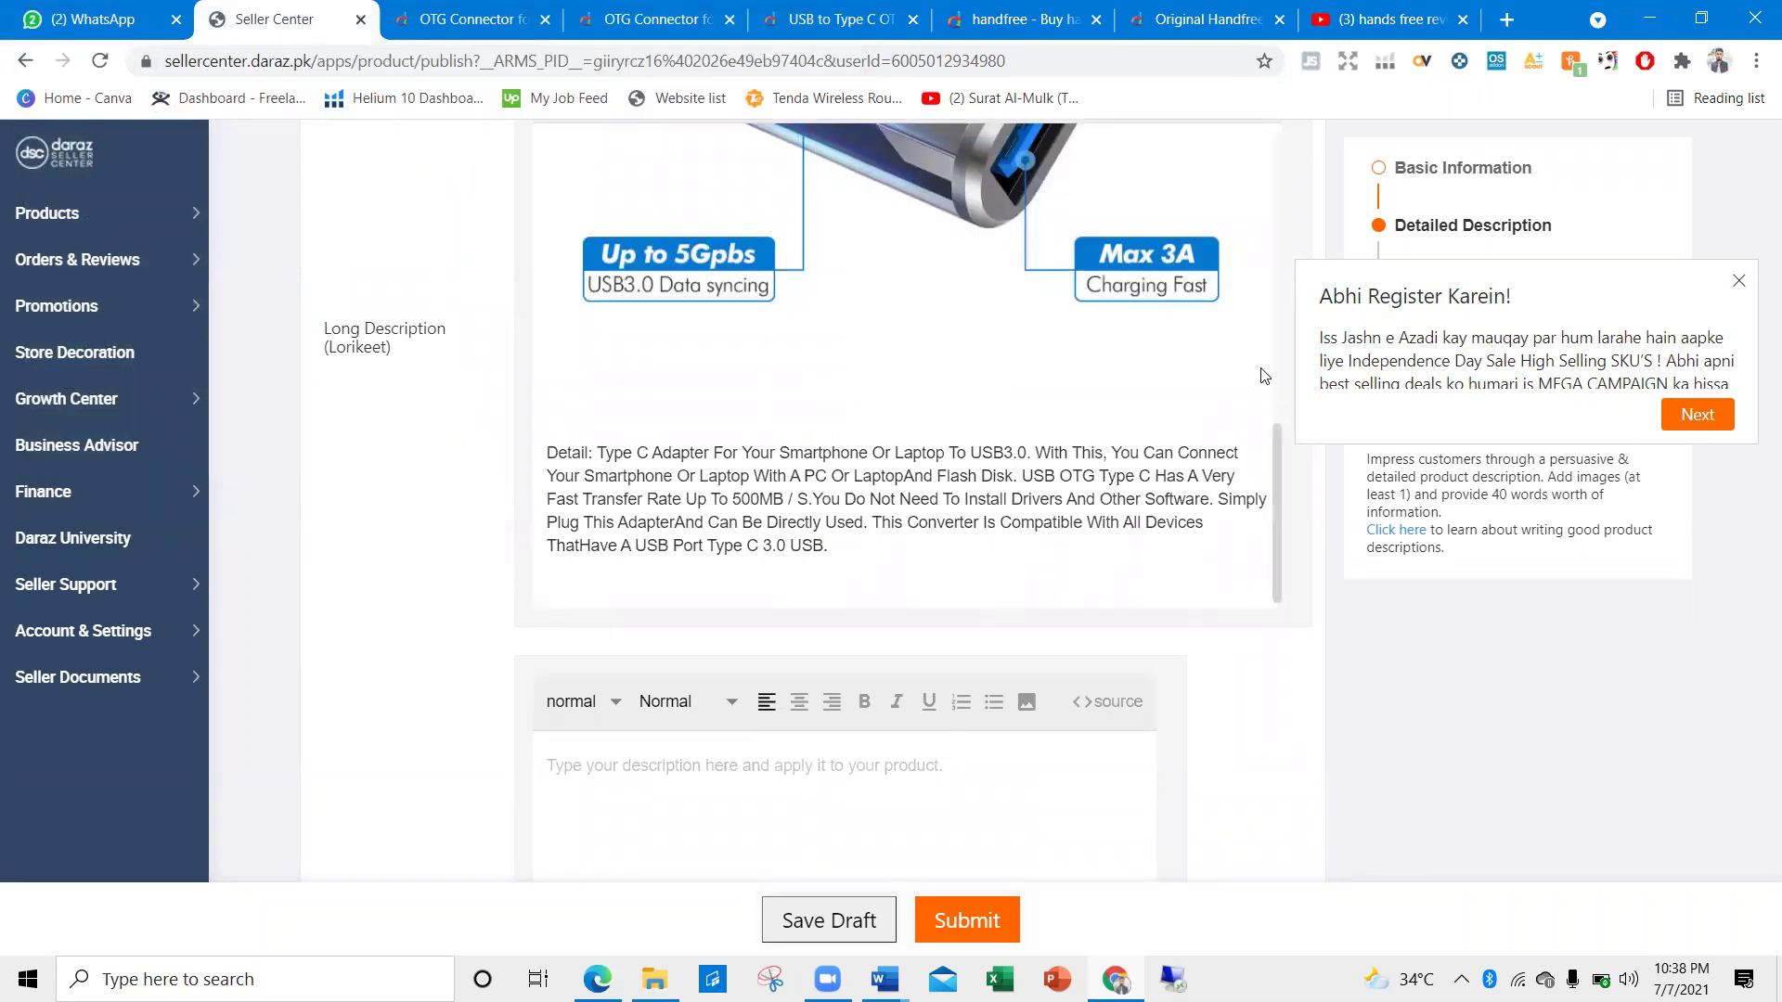
left_click(1739, 282)
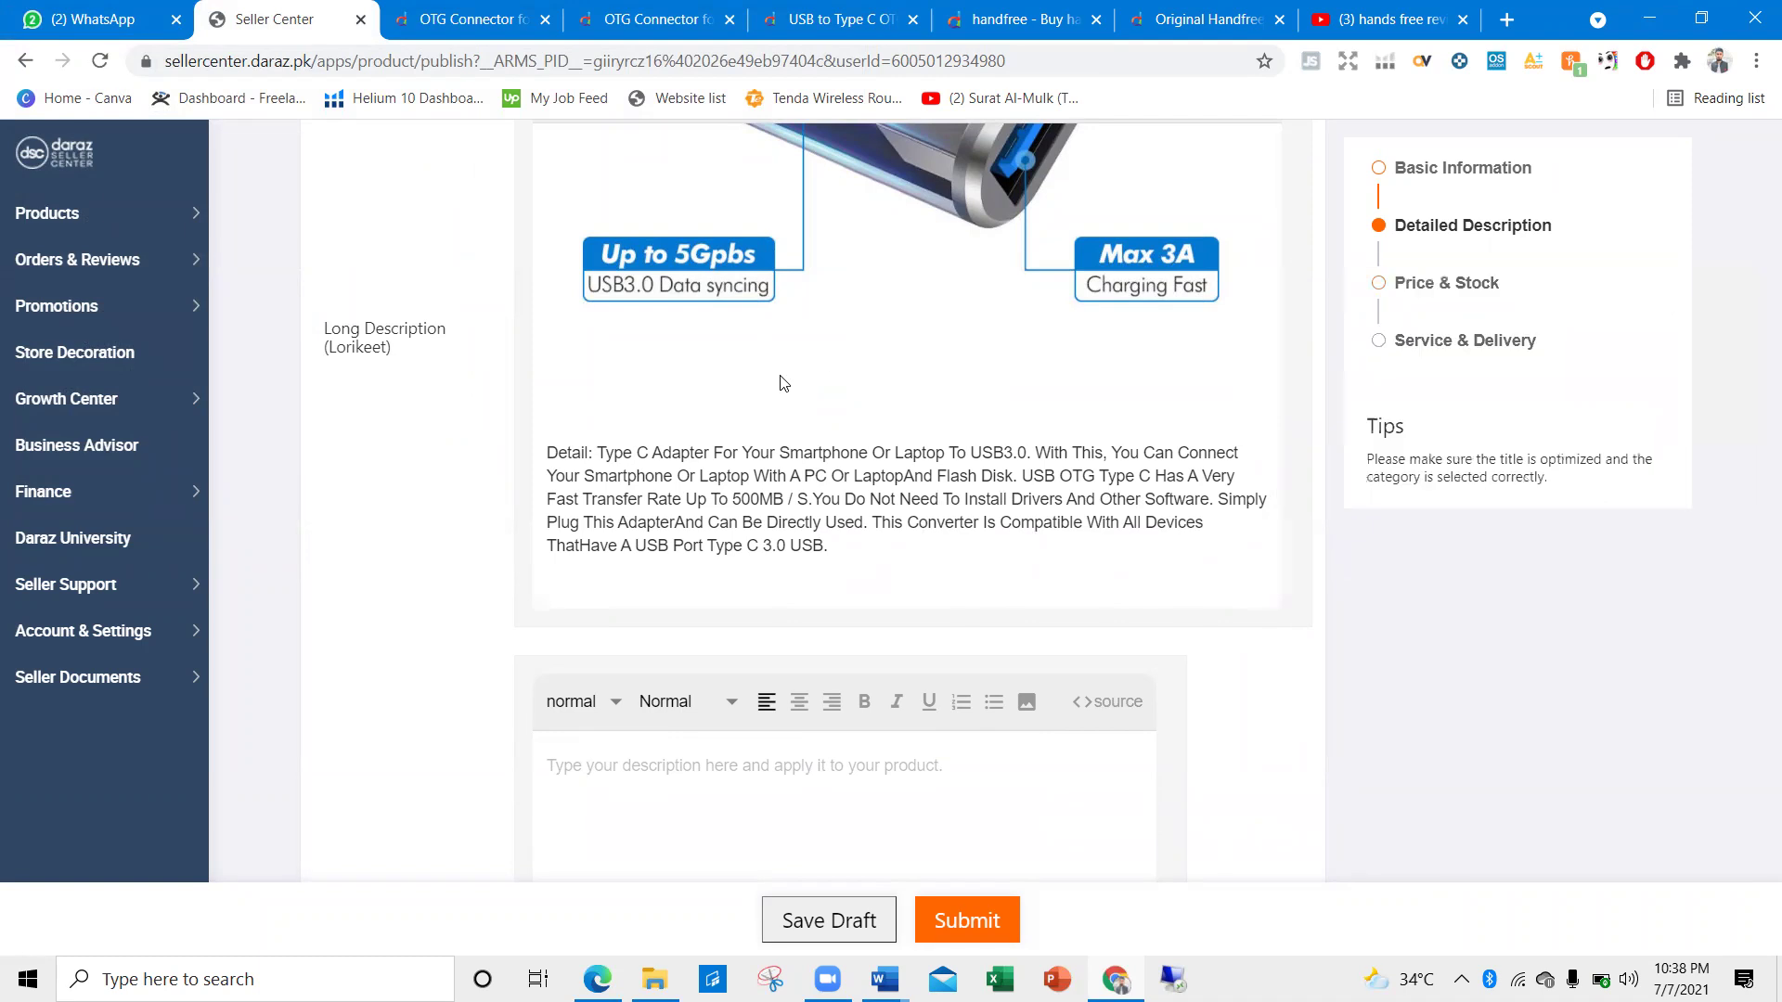
scroll(782, 385, "up", 3)
scroll(742, 369, "up", 5)
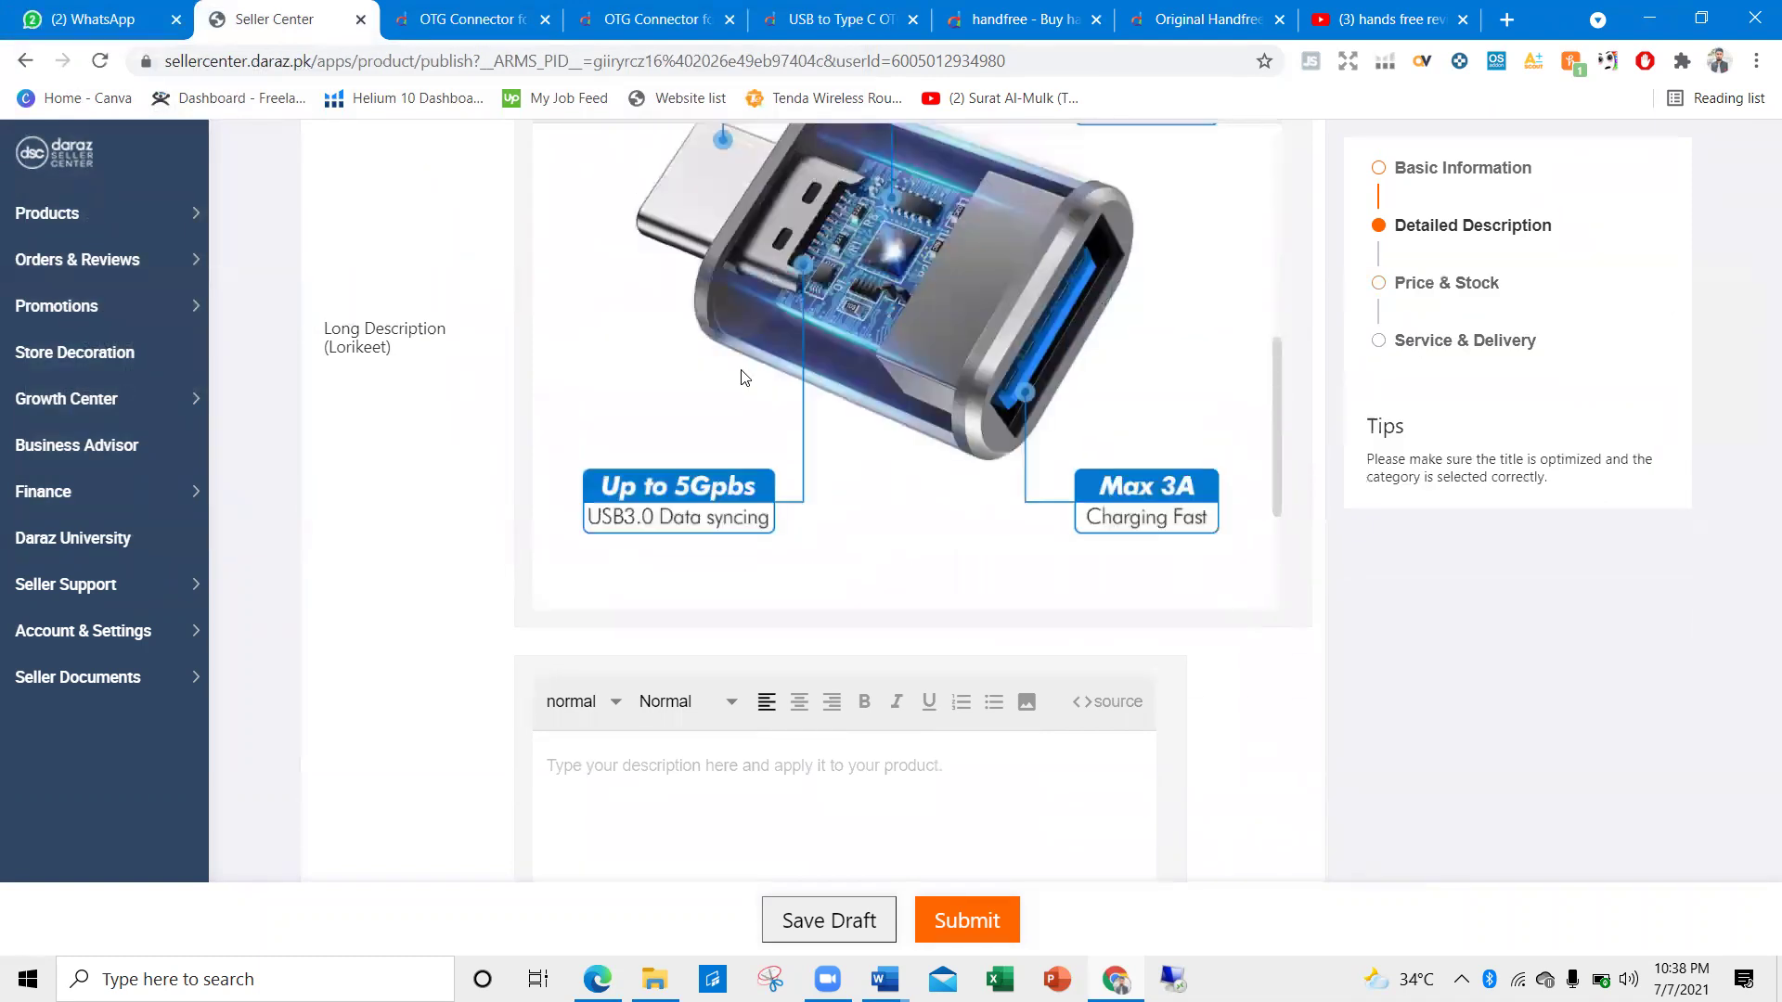
scroll(746, 367, "up", 1)
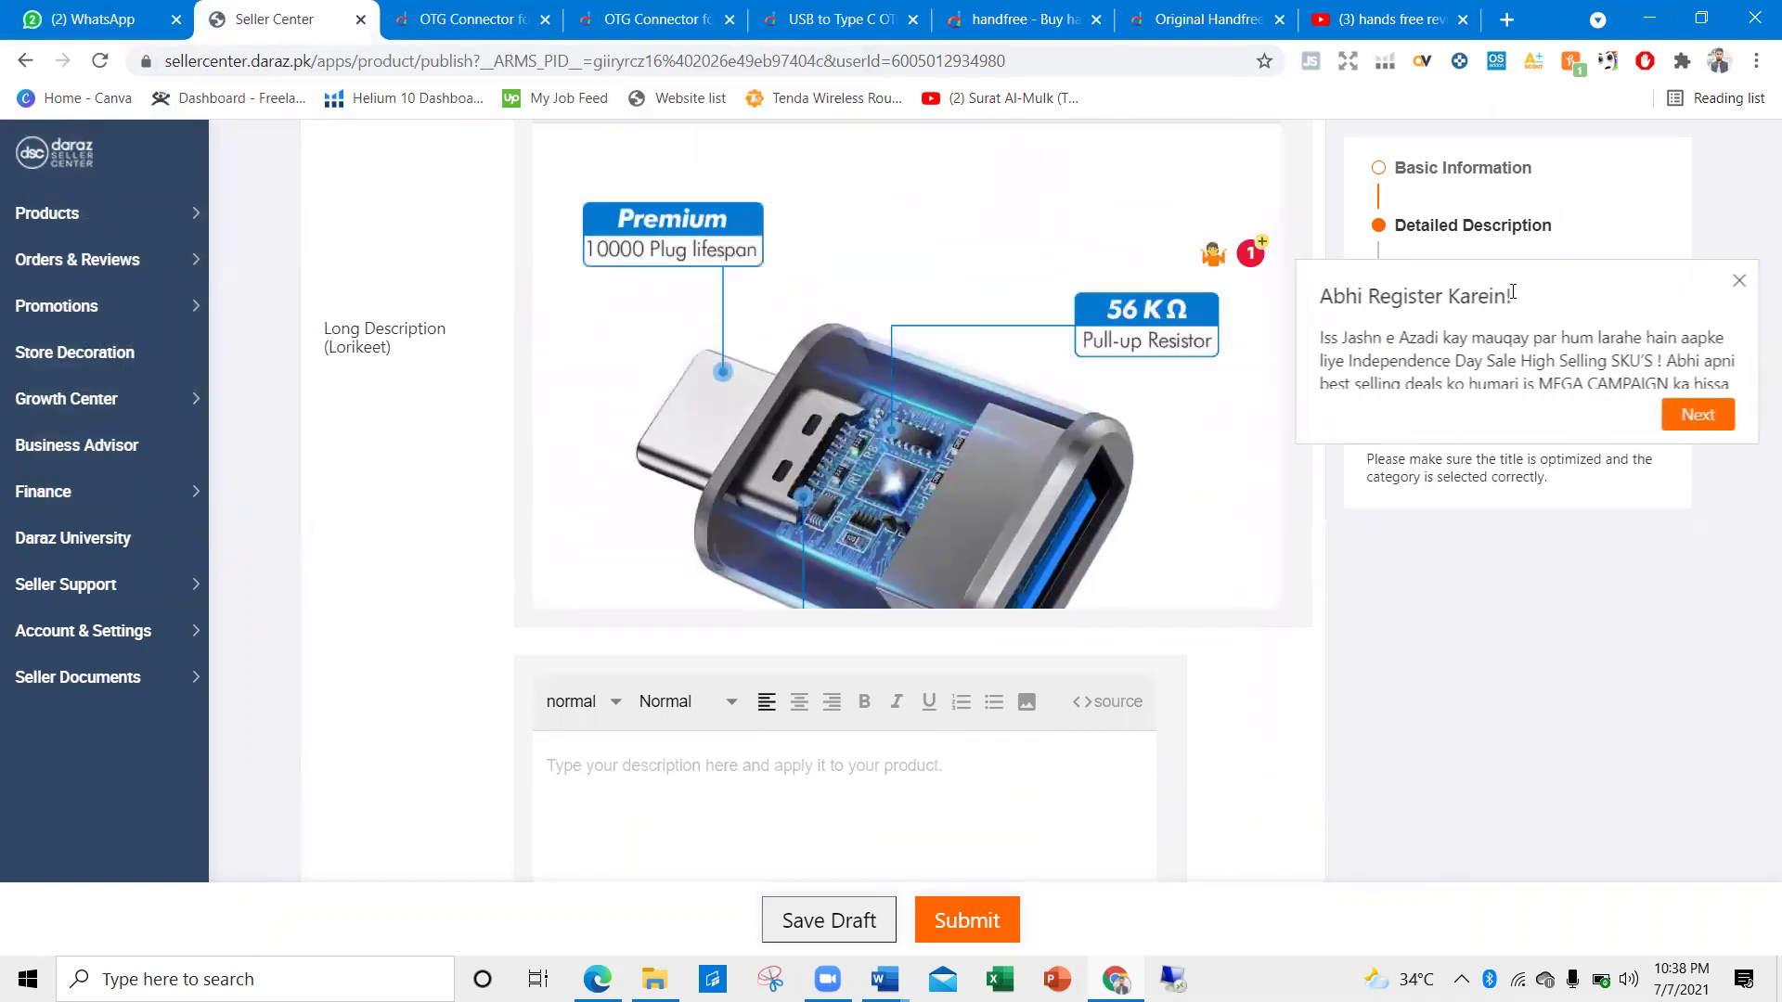
left_click(1740, 282)
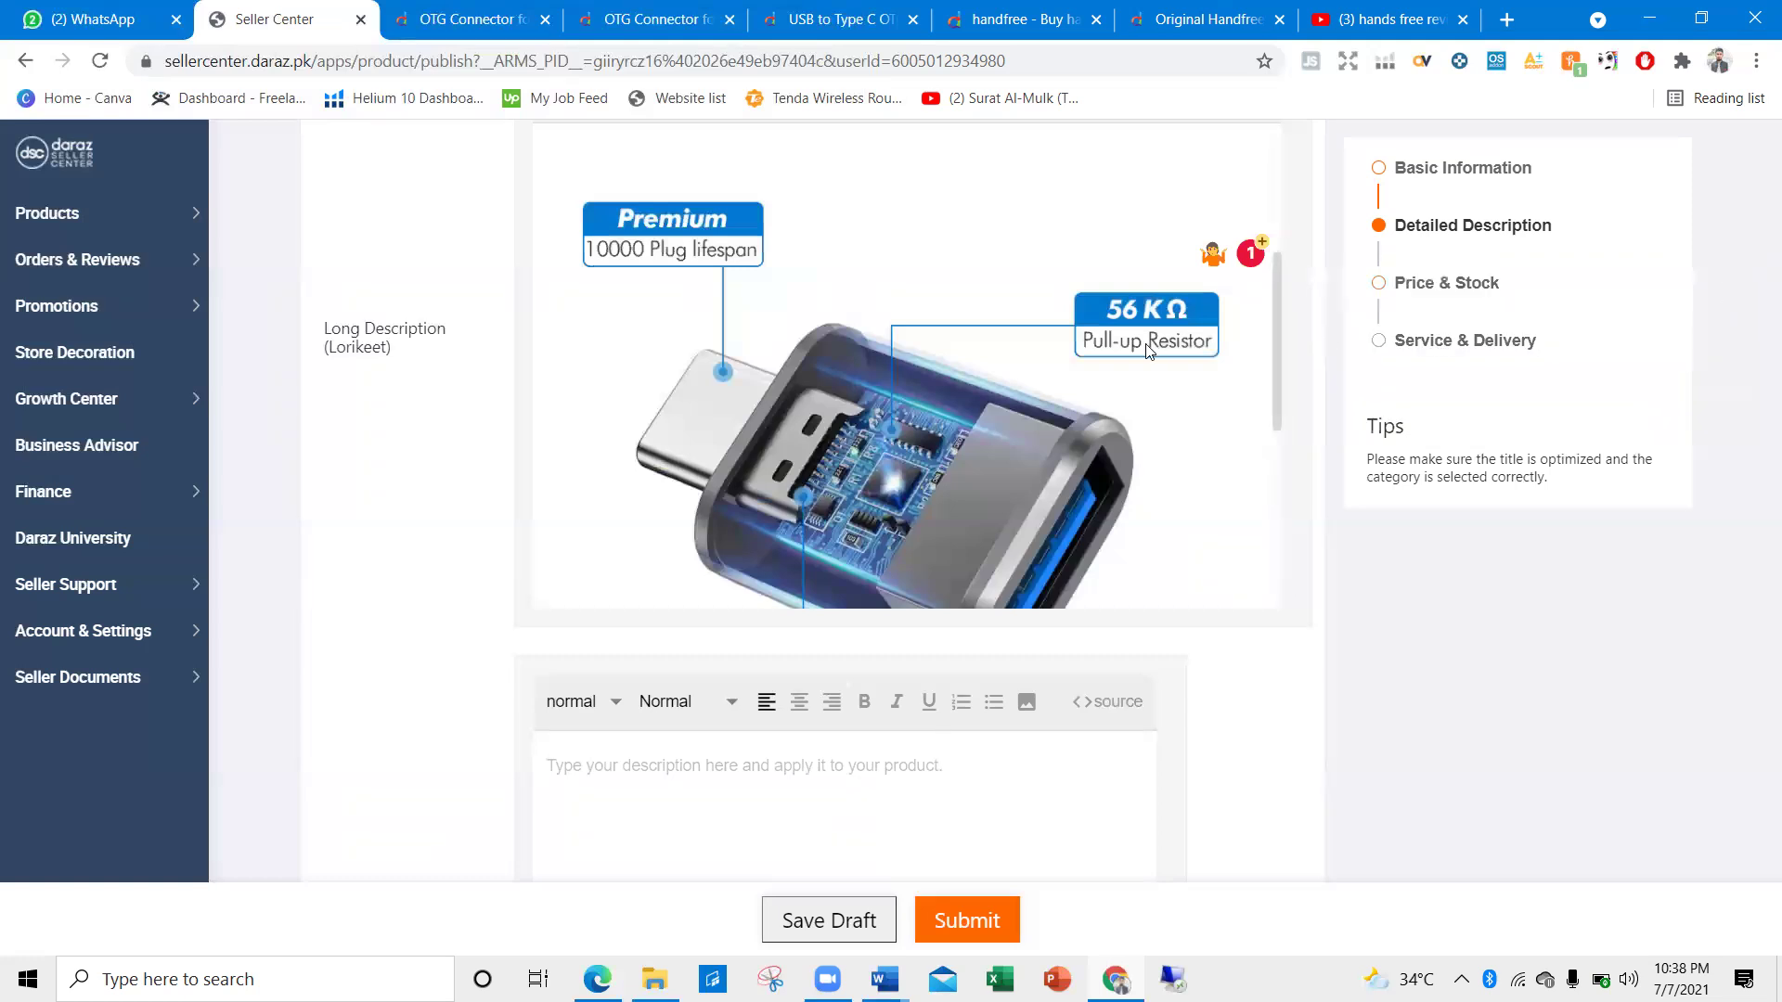
scroll(1004, 378, "up", 8)
scroll(917, 339, "down", 8)
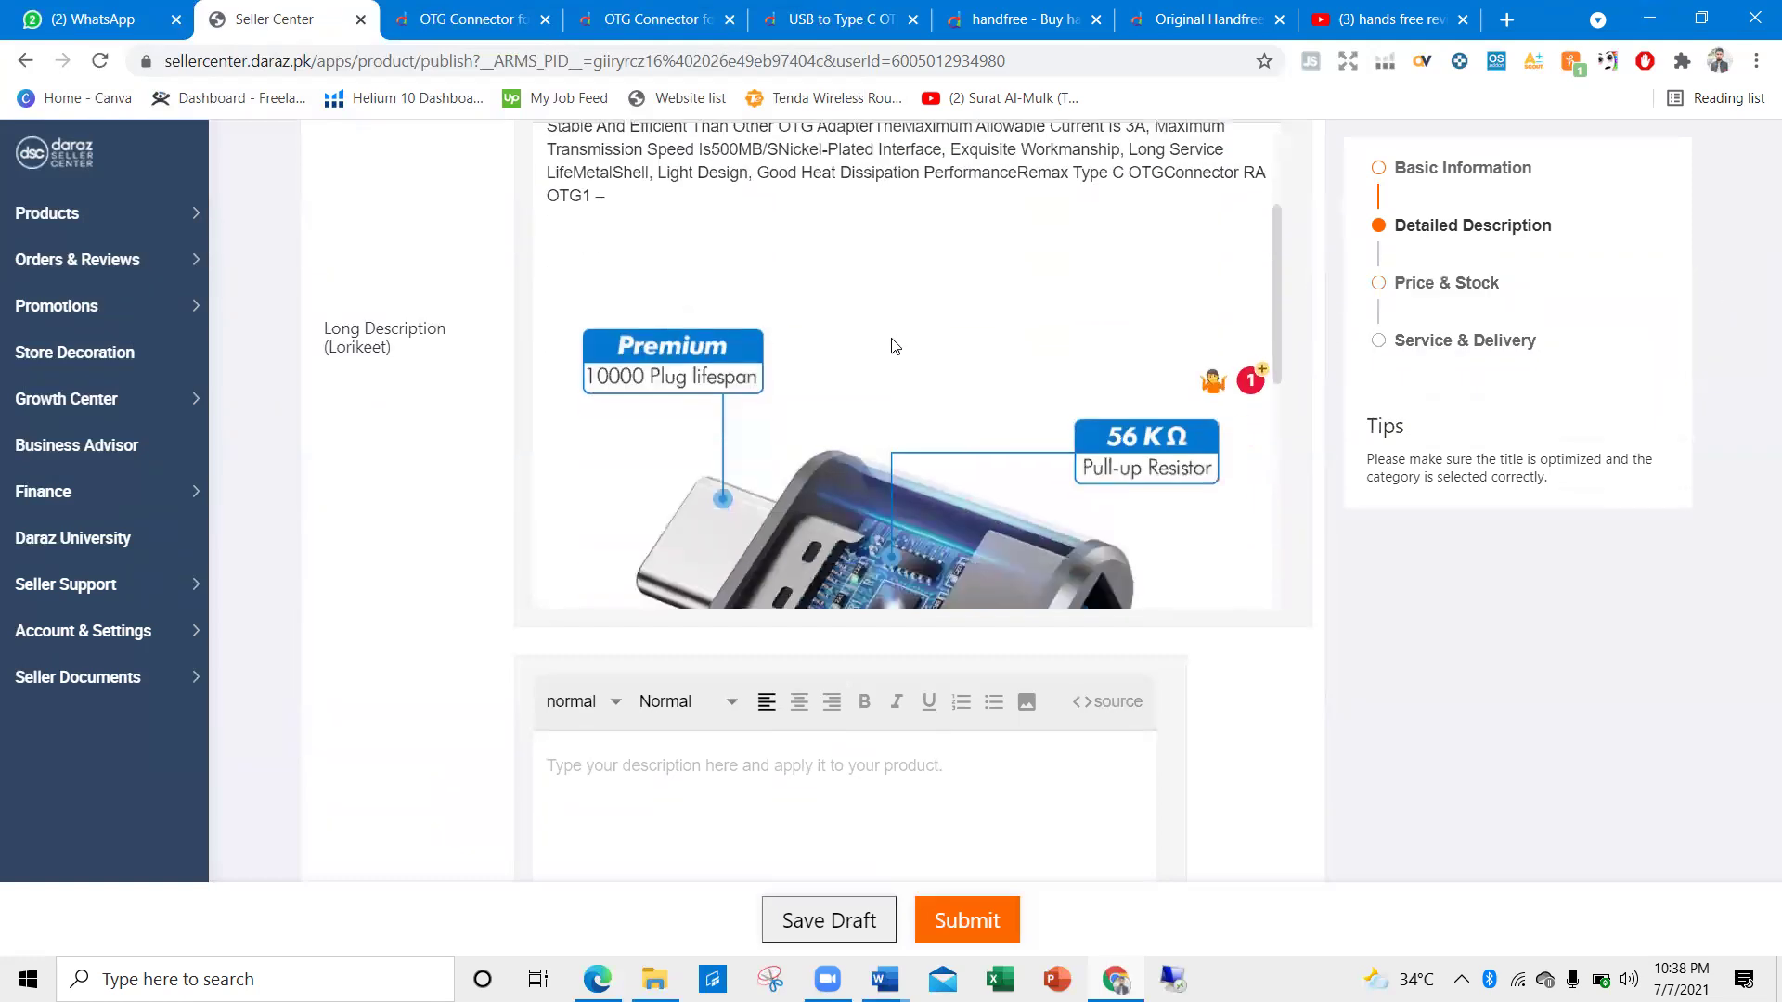
scroll(618, 382, "down", 5)
left_click(1006, 421)
scroll(1067, 464, "up", 5)
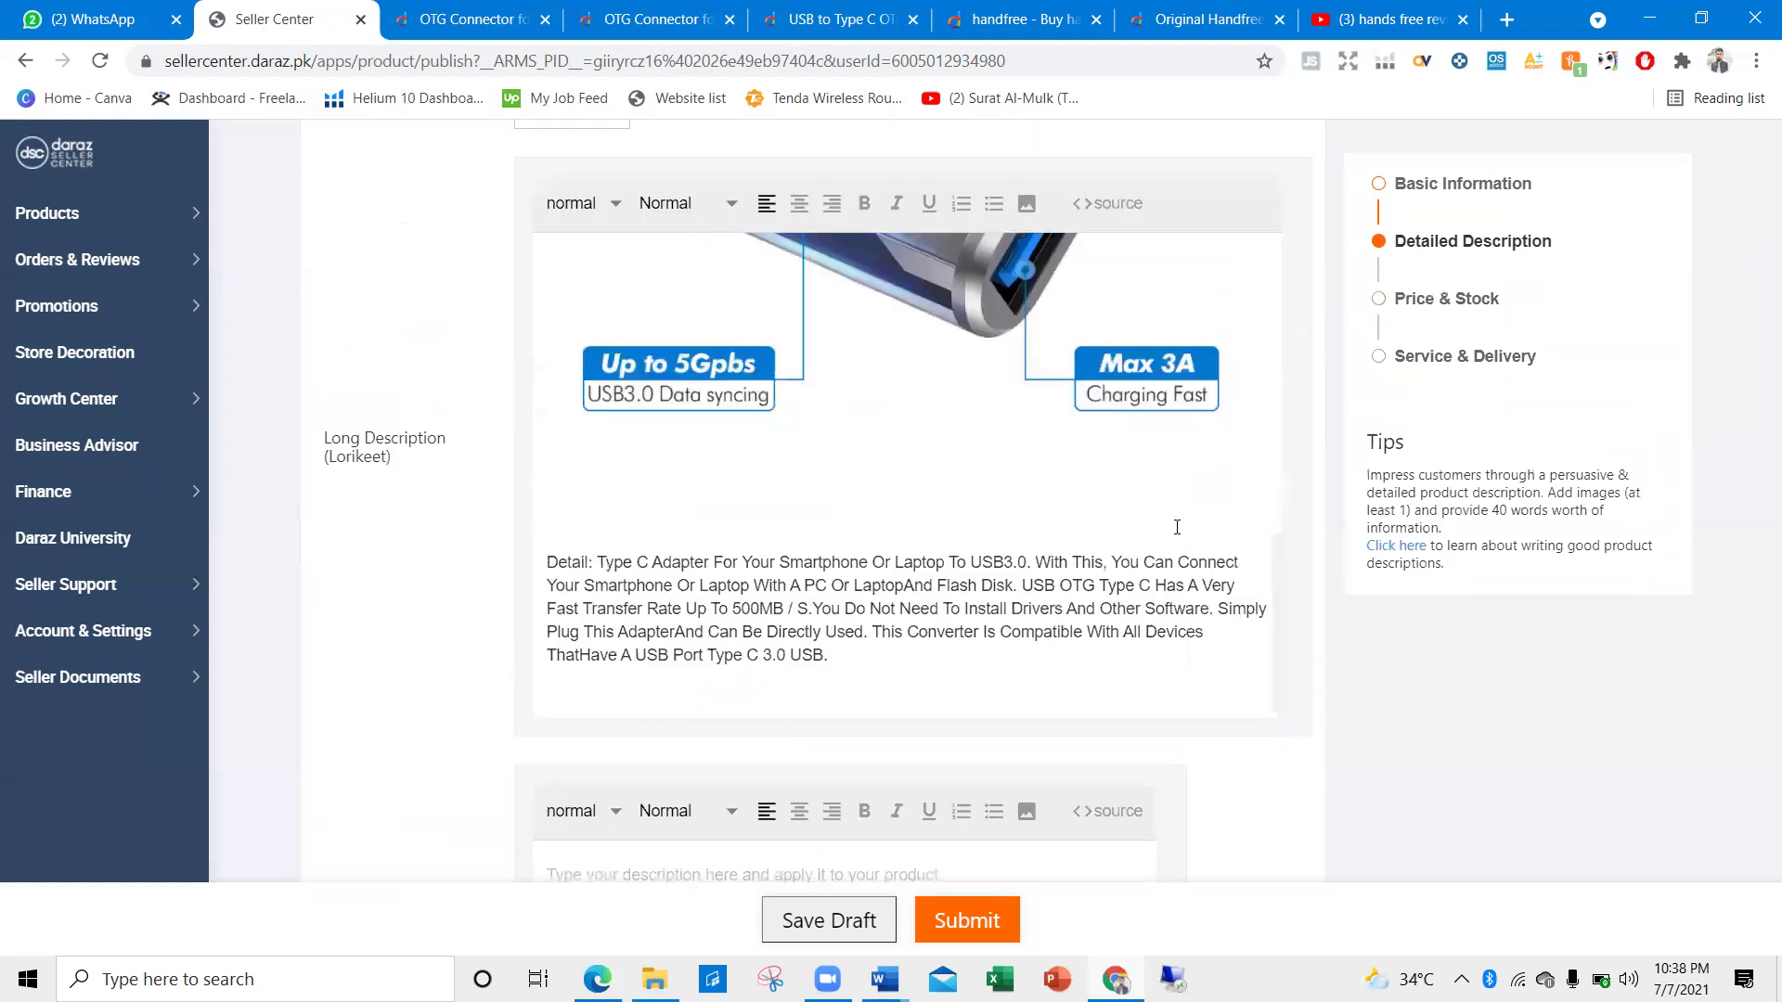
Insert the image H2ff47b6973fe451a8e3ed5cd048c298bk from Downloads below the Detail paragraph of the Long Description and check the whole text
left_click(1023, 214)
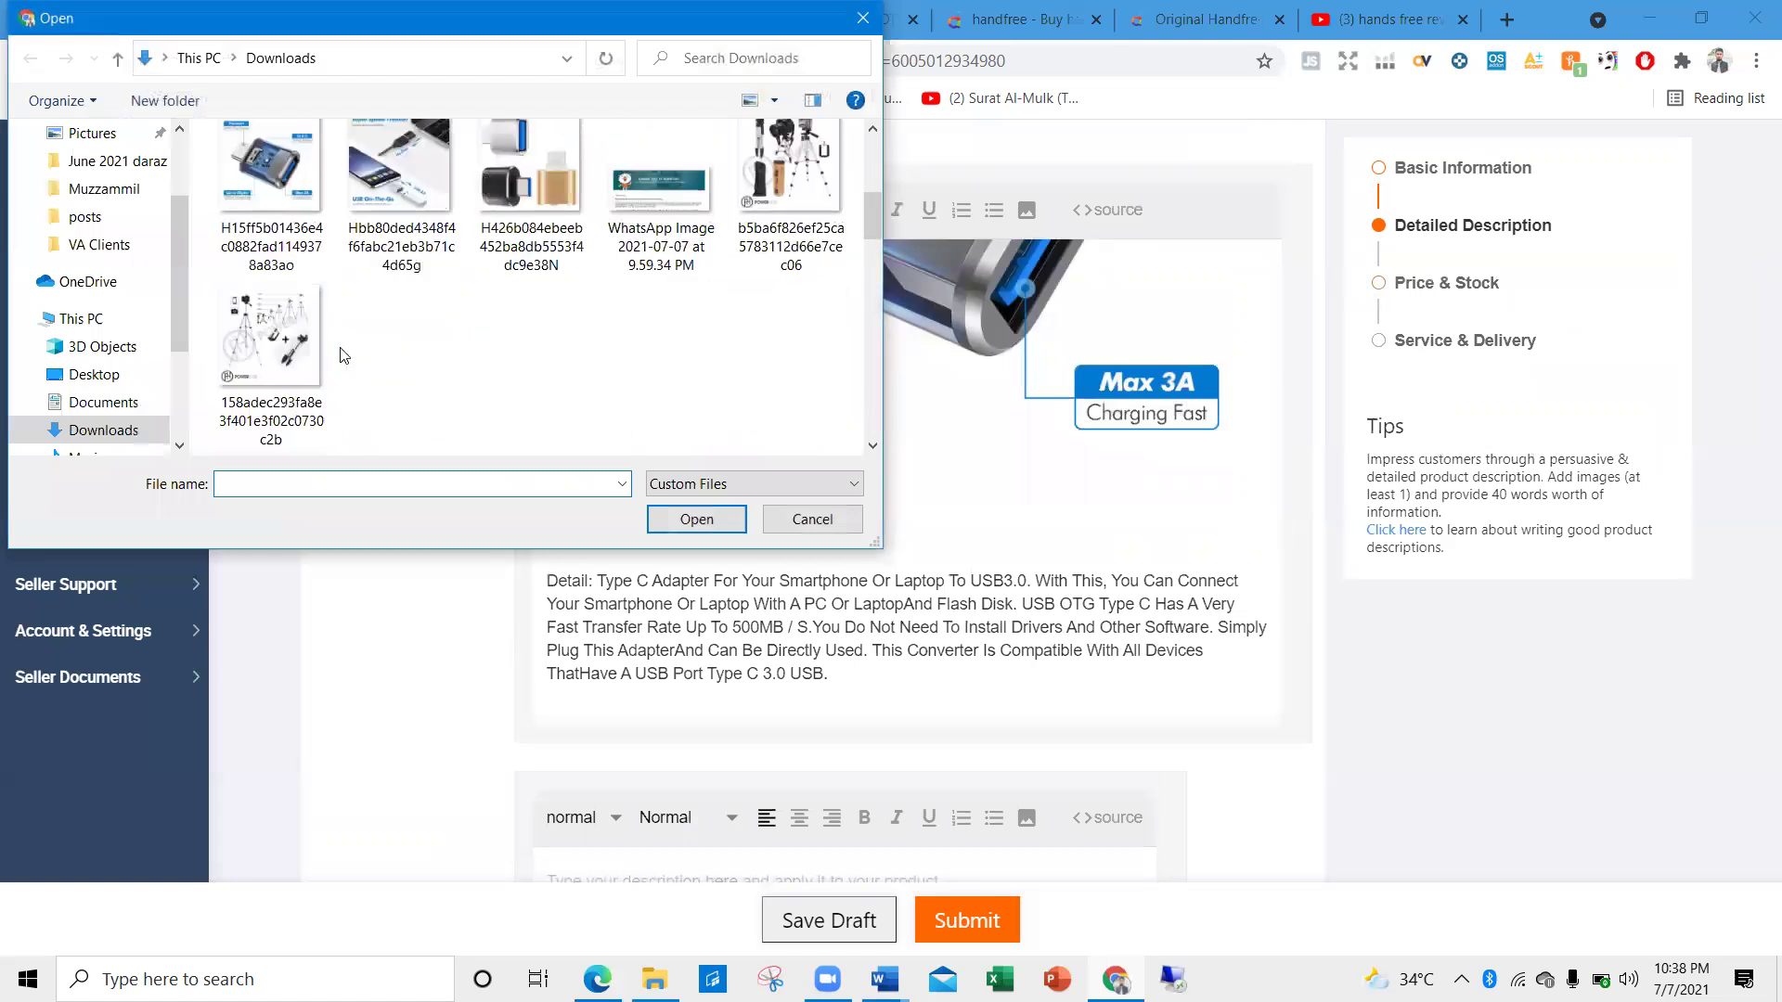
scroll(379, 353, "up", 3)
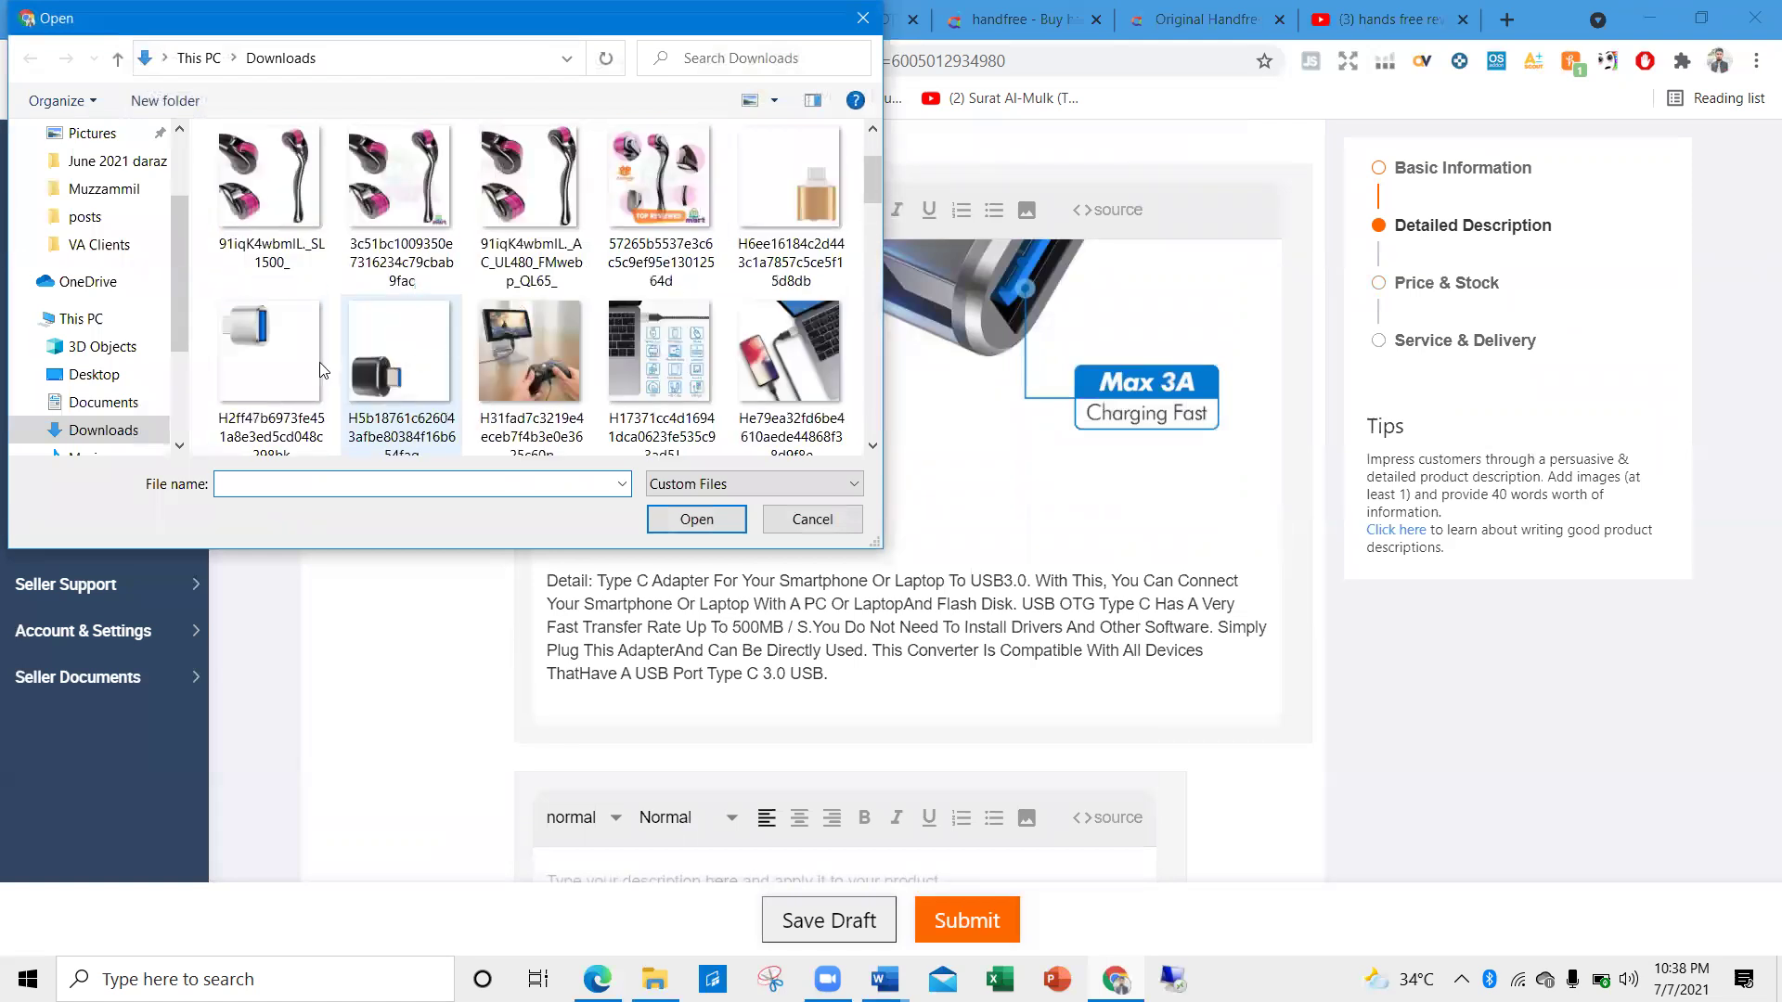
left_click(400, 362)
left_click(696, 519)
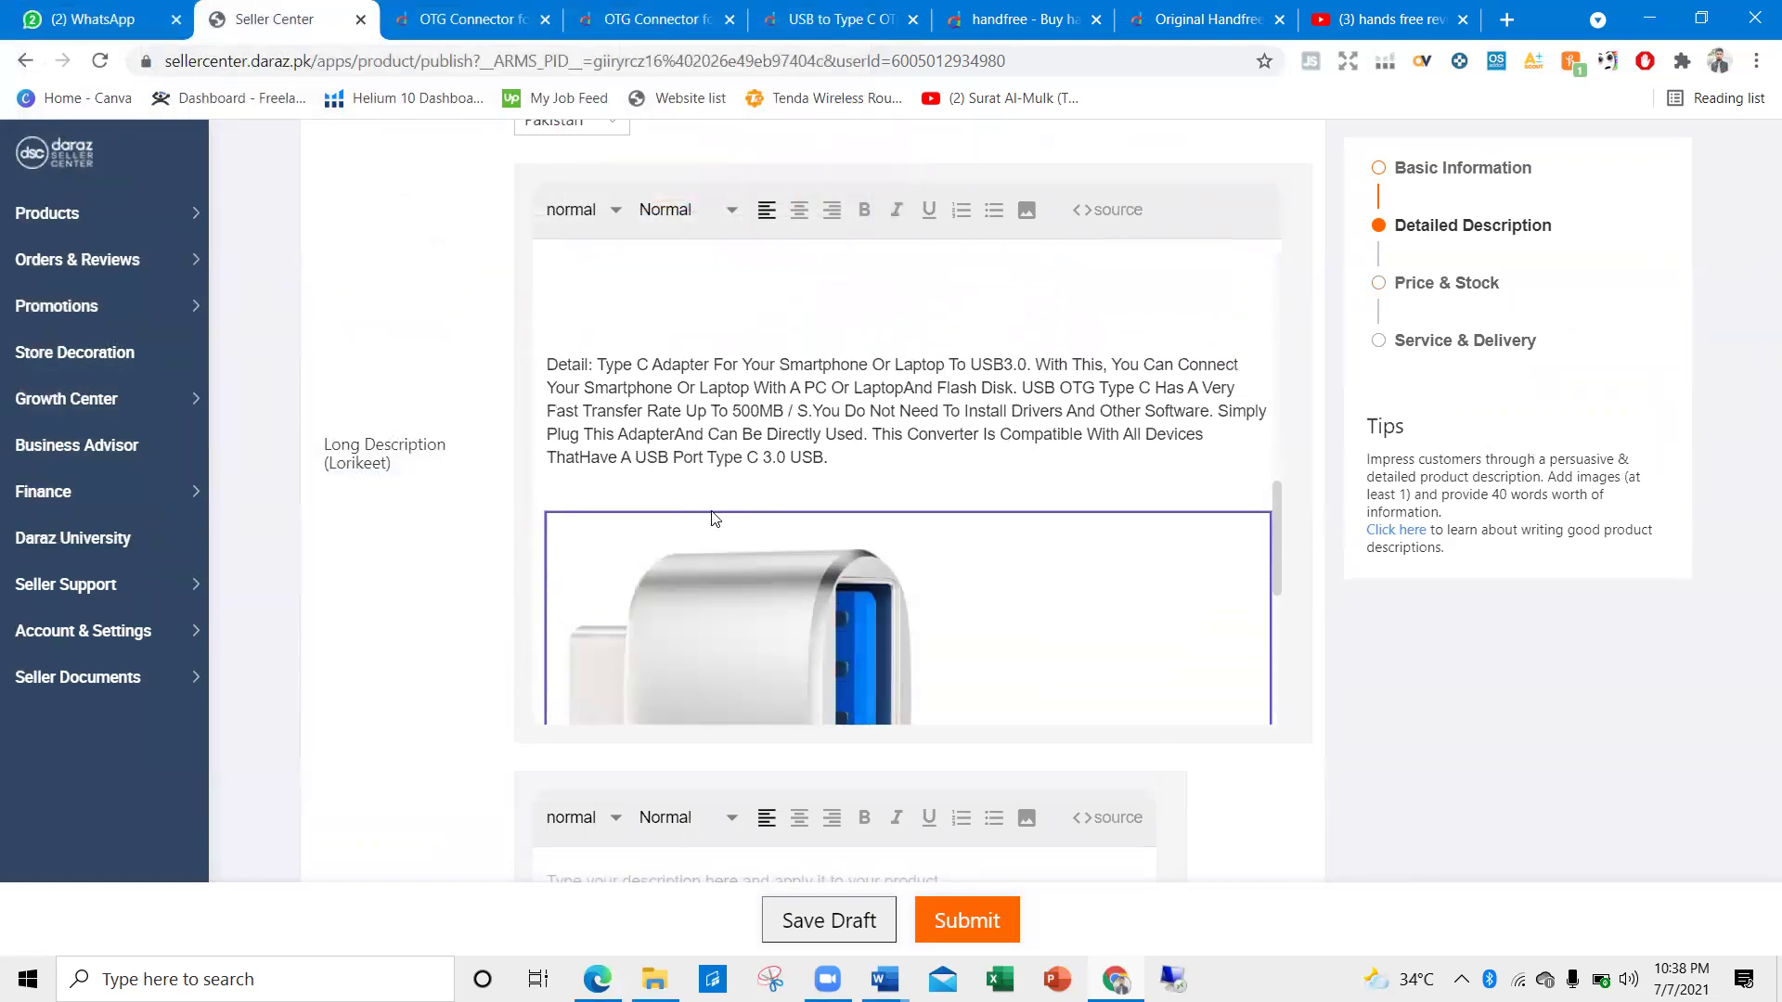
scroll(902, 515, "up", 10)
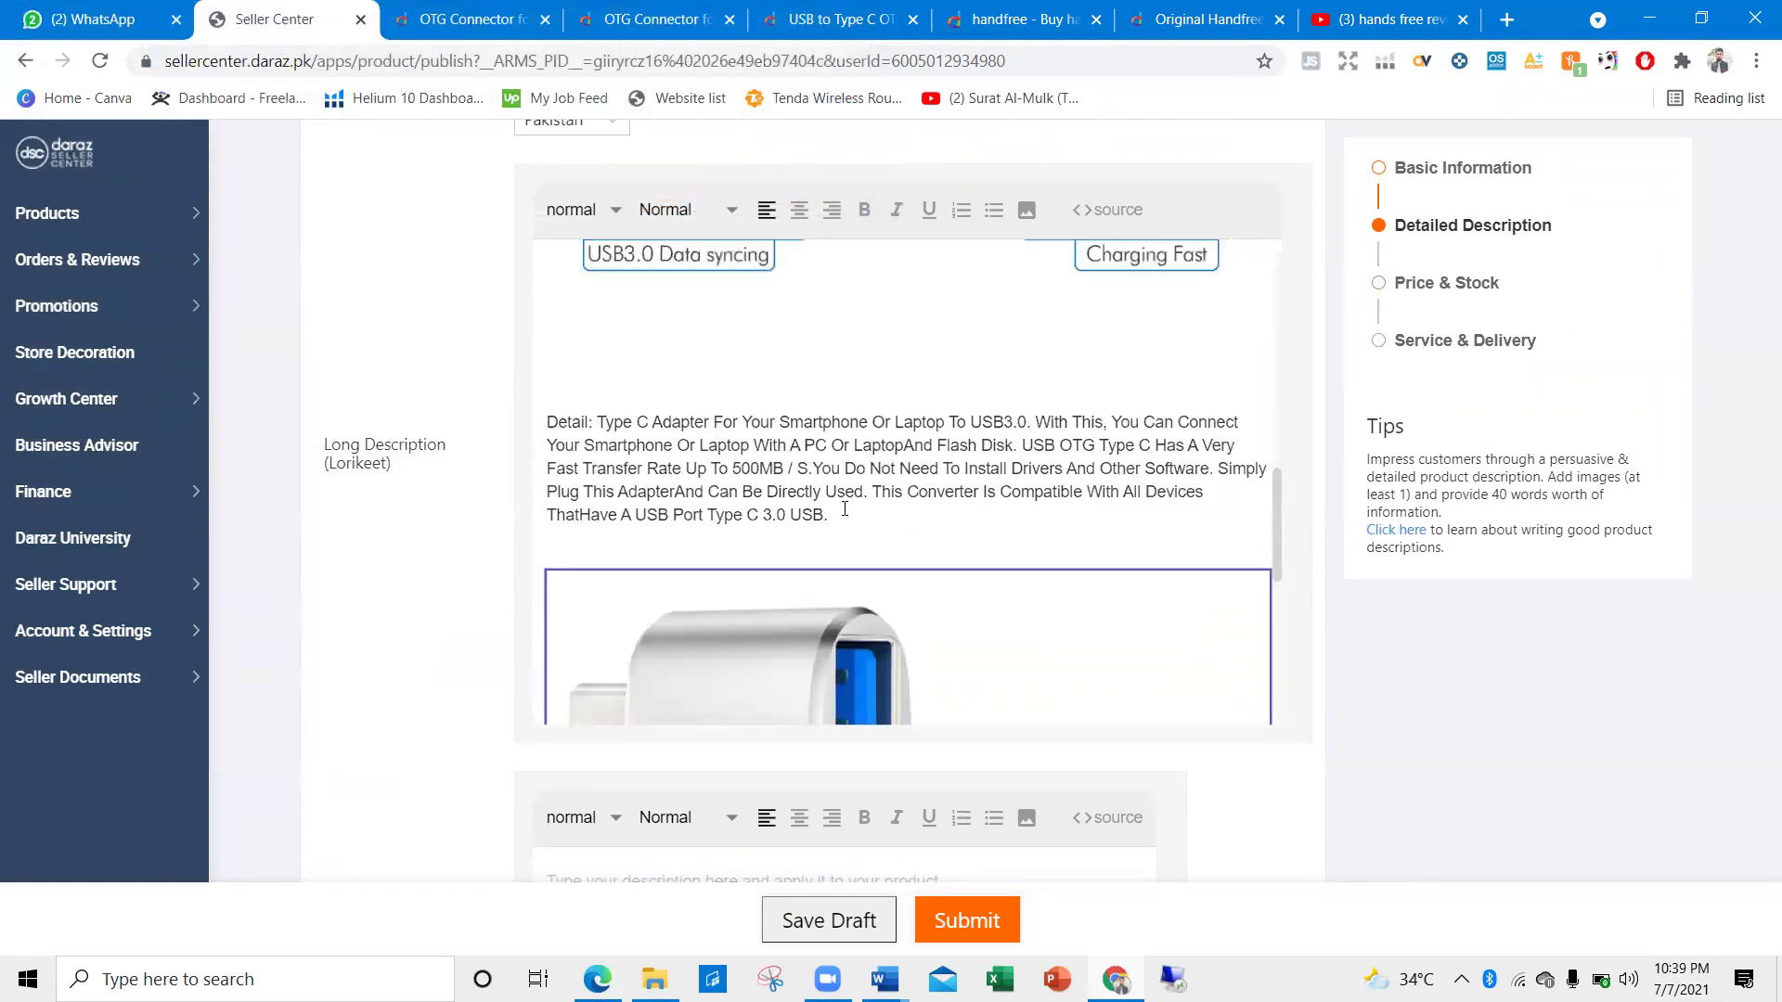
scroll(902, 512, "up", 6)
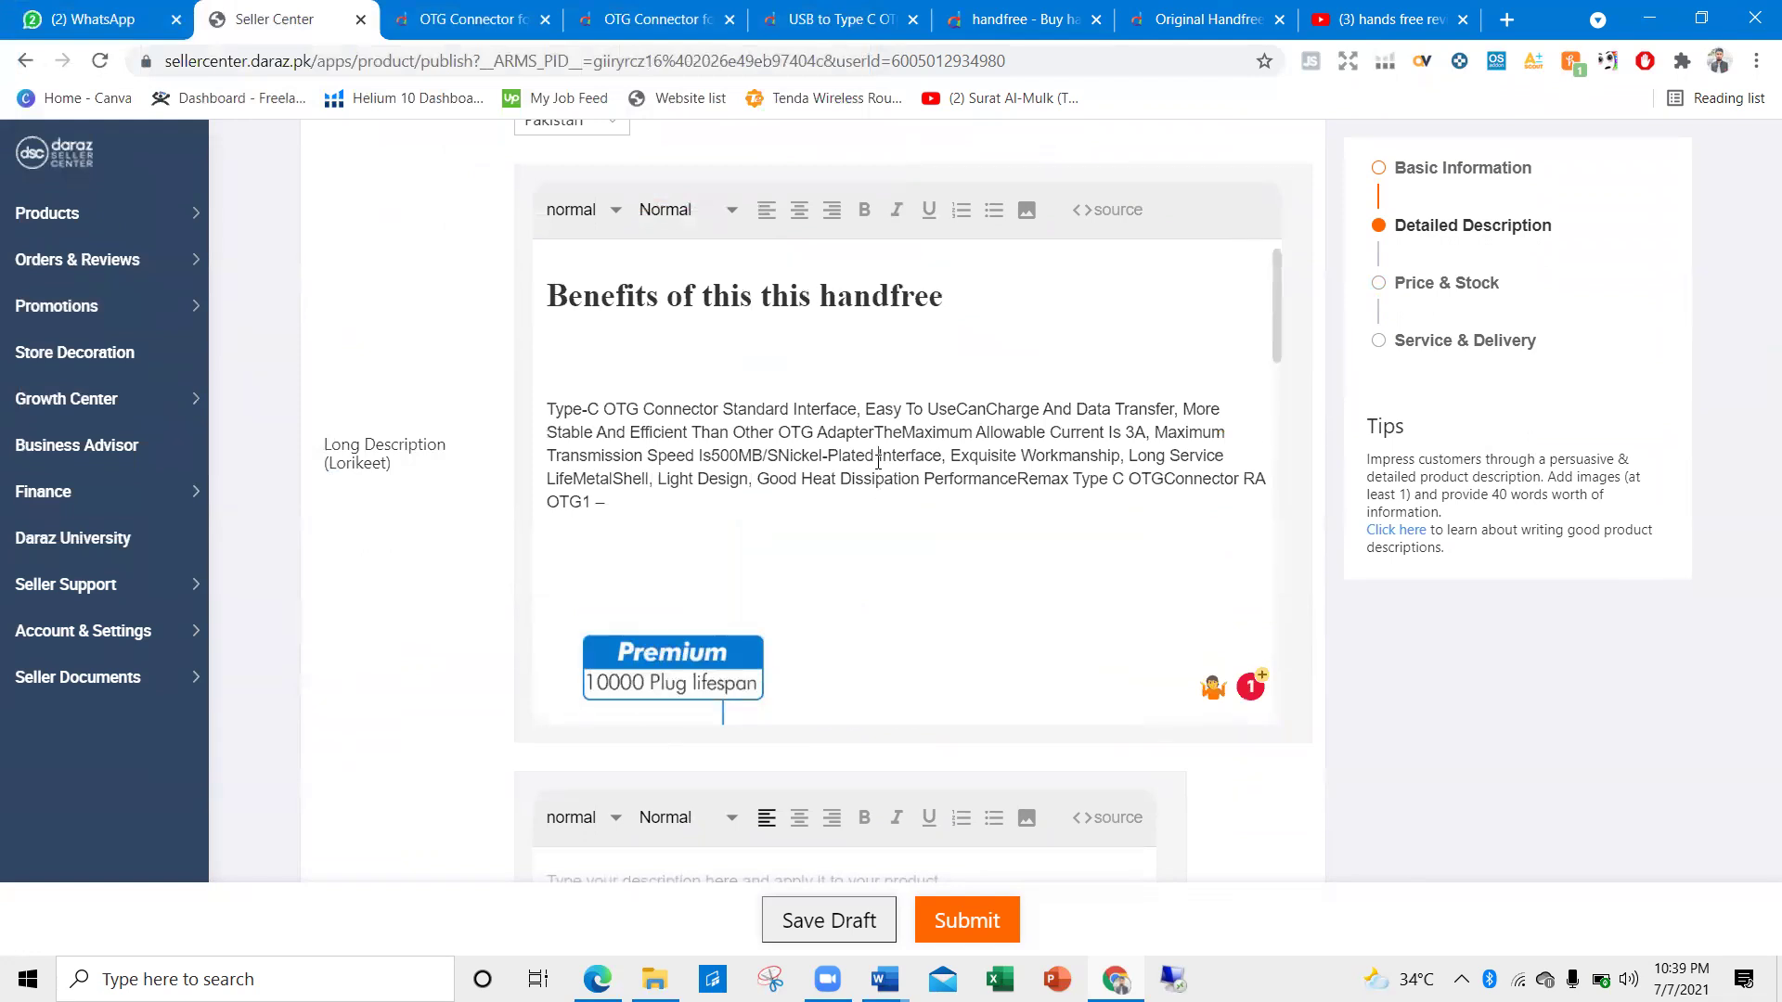
key("ctrl+a")
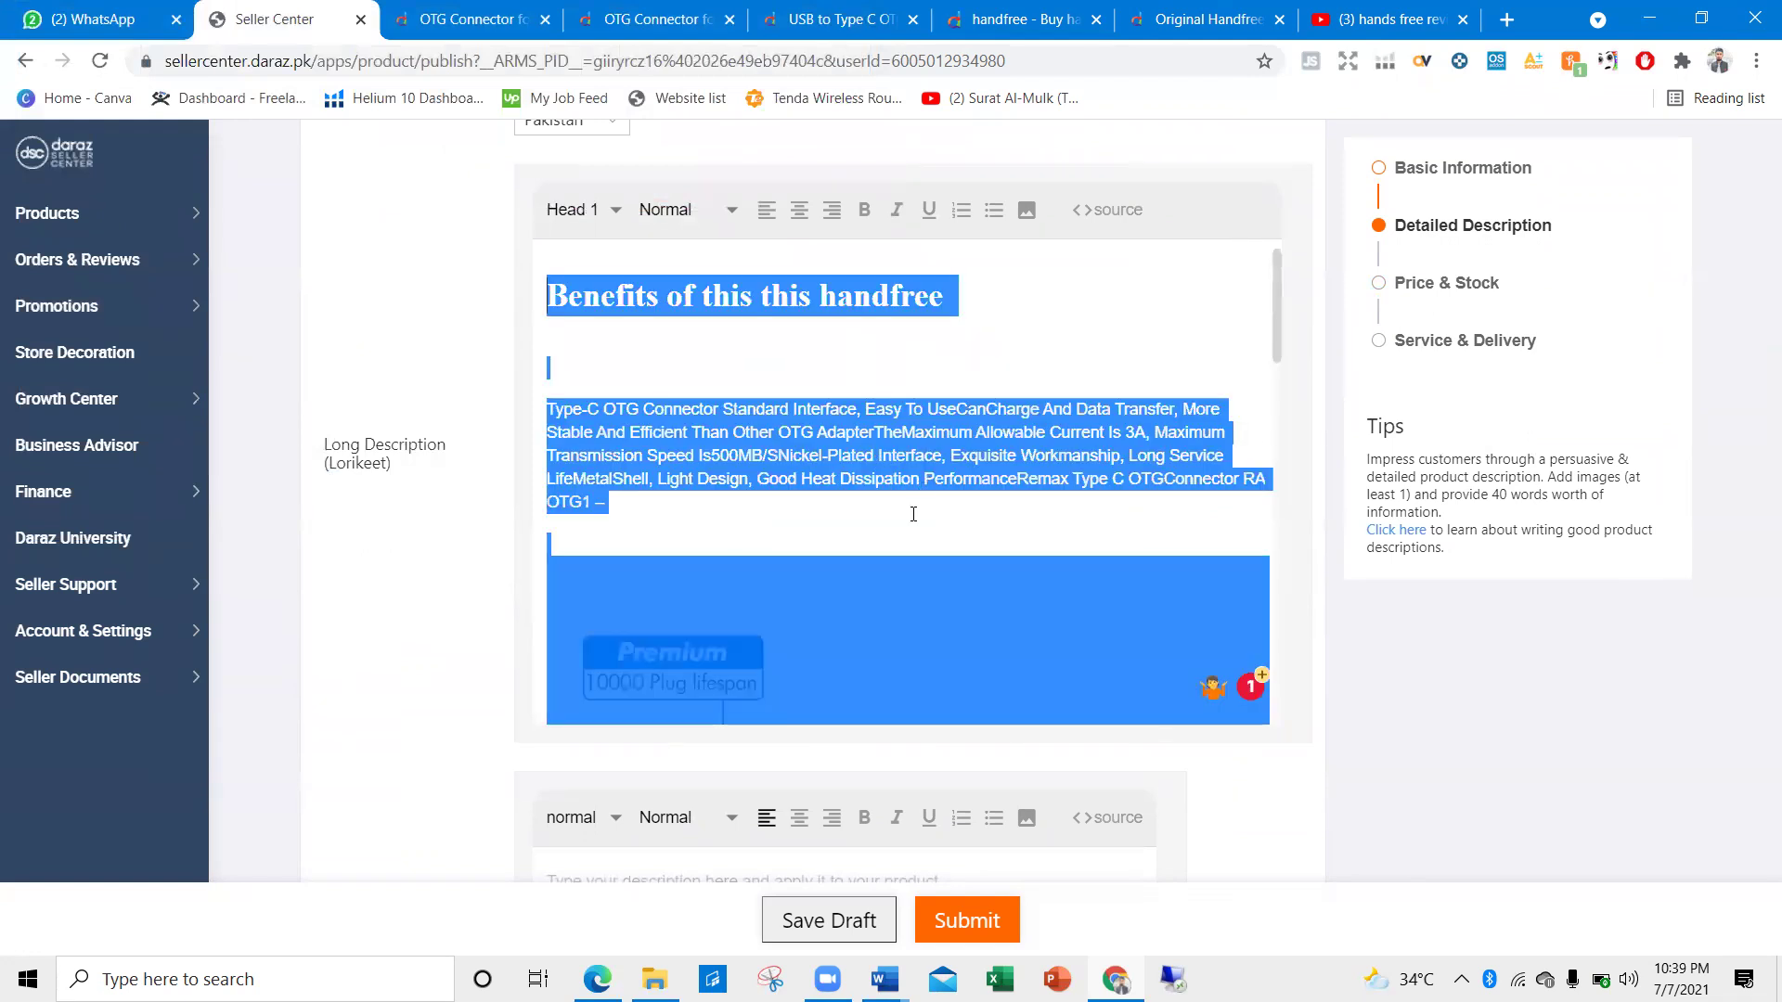
left_click(913, 515)
Paste the copied Type-C OTG connector description, including the Detail paragraph, into the English description
scroll(947, 581, "down", 10)
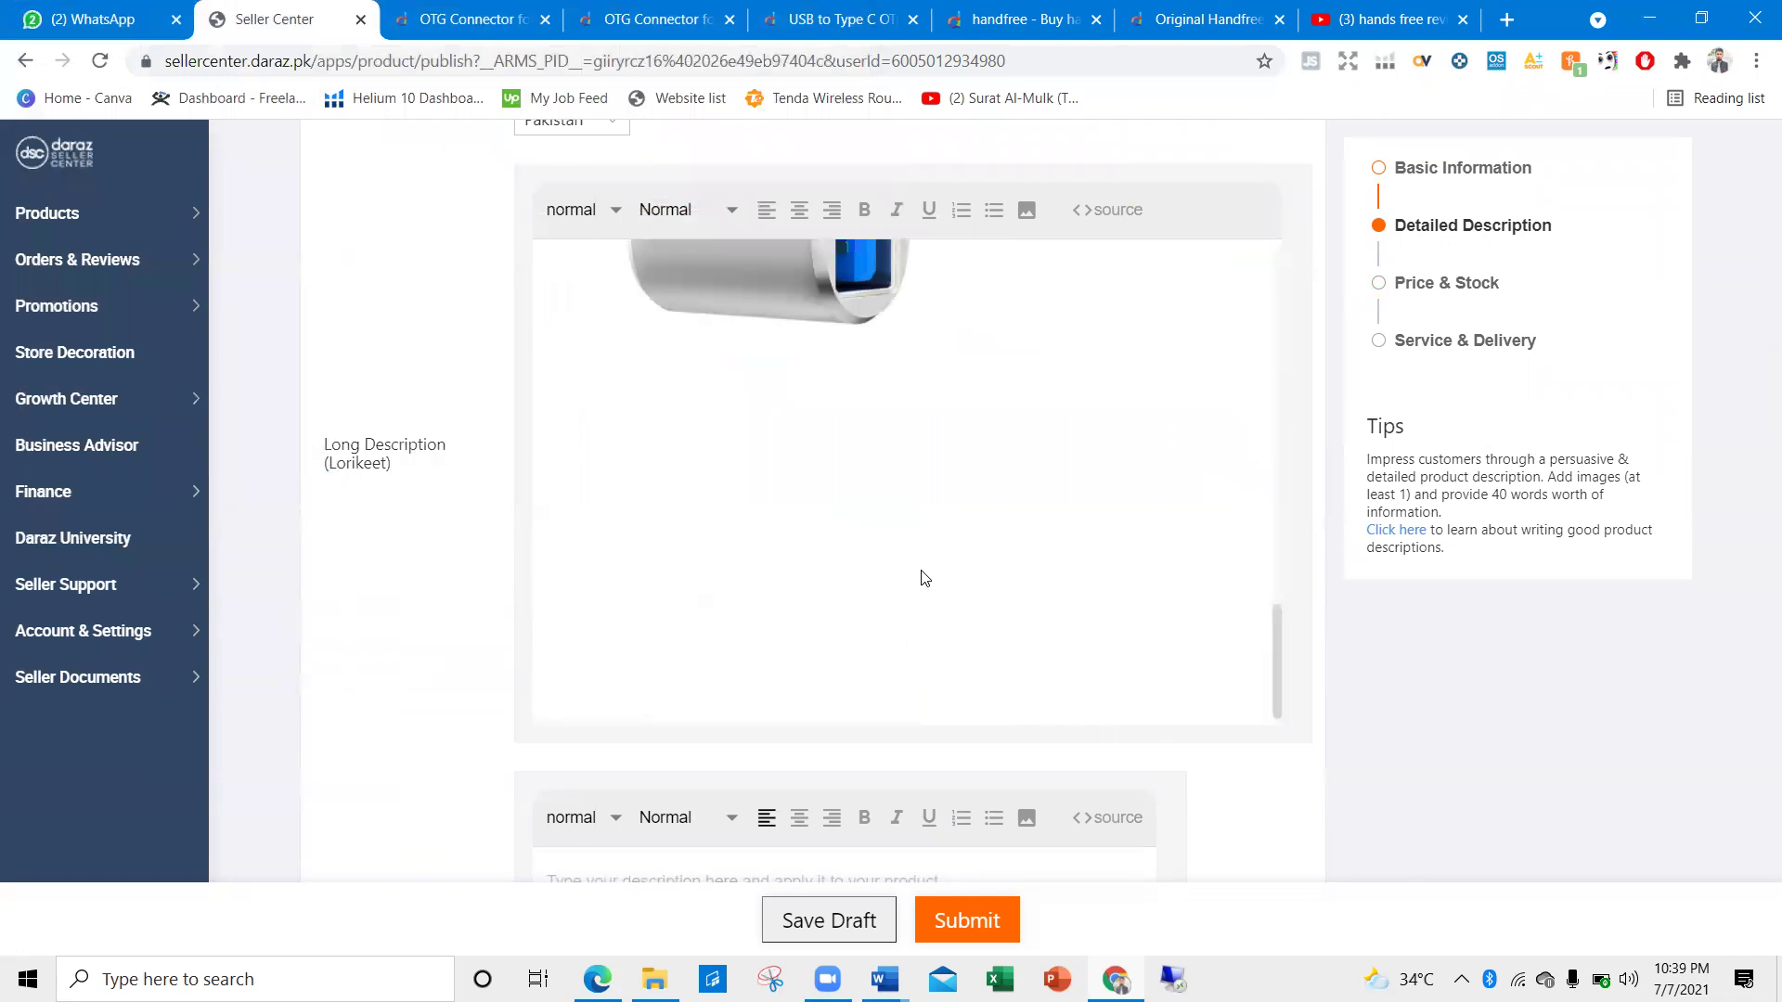
scroll(924, 578, "down", 6)
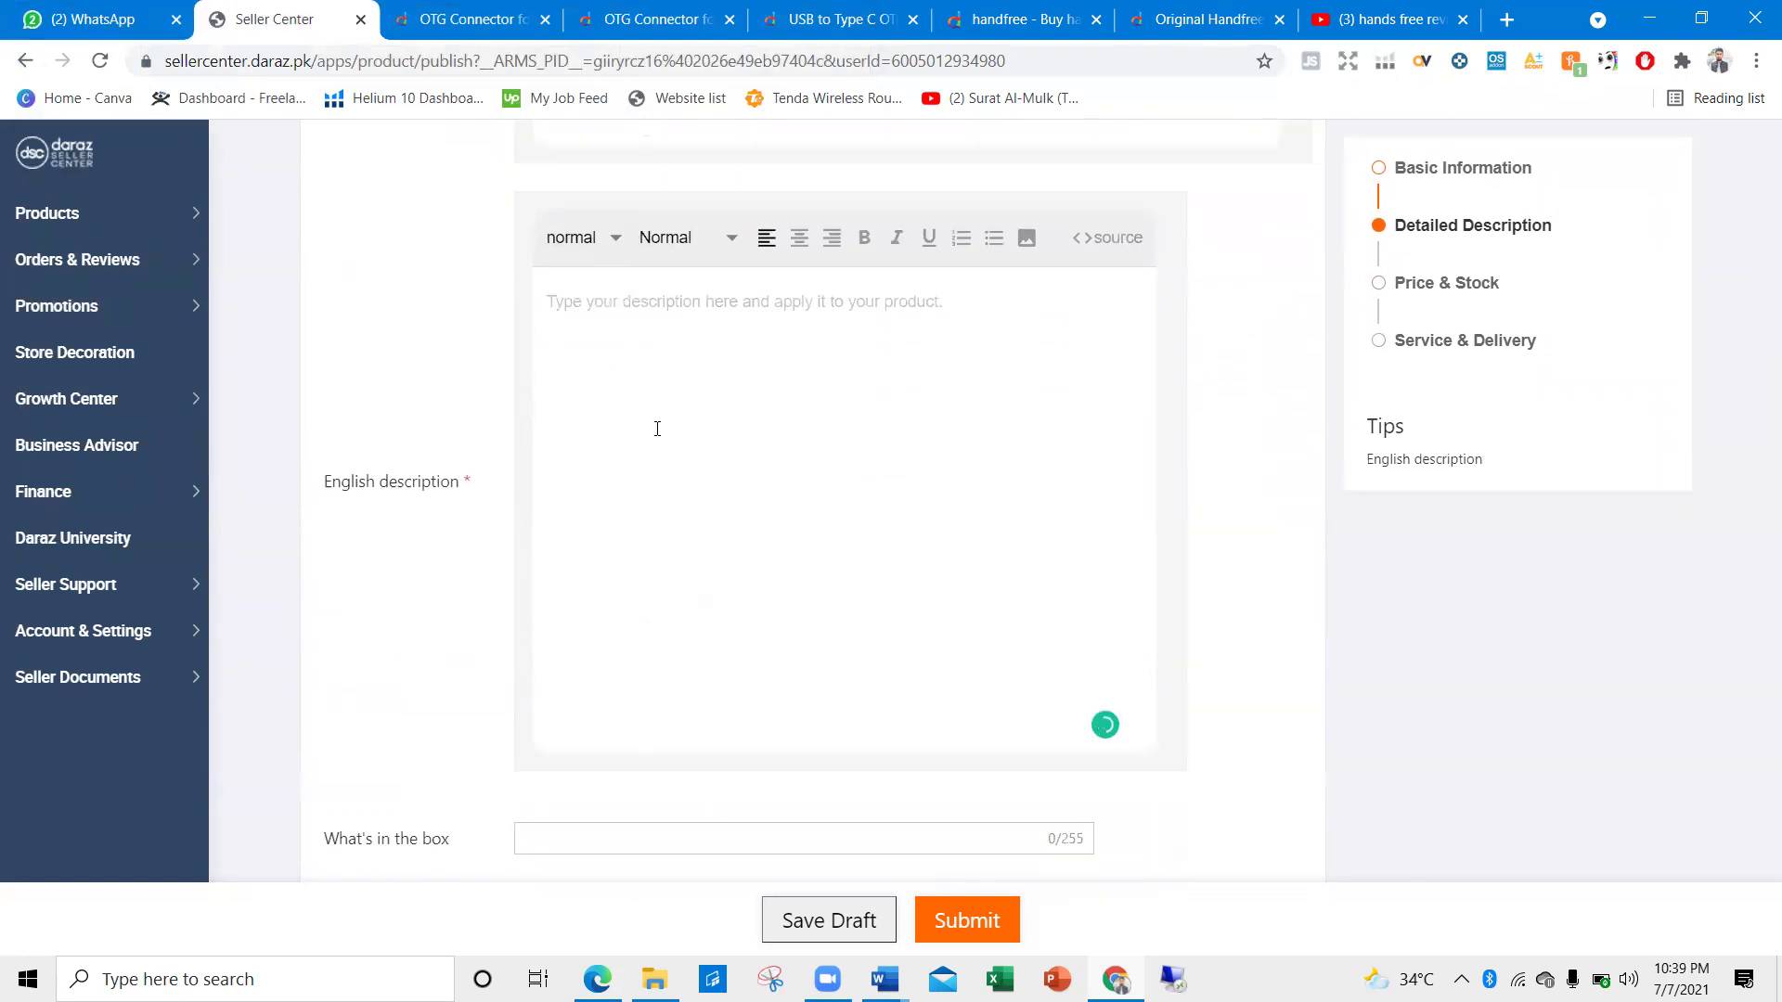
key("ctrl+v")
scroll(663, 460, "down", 3)
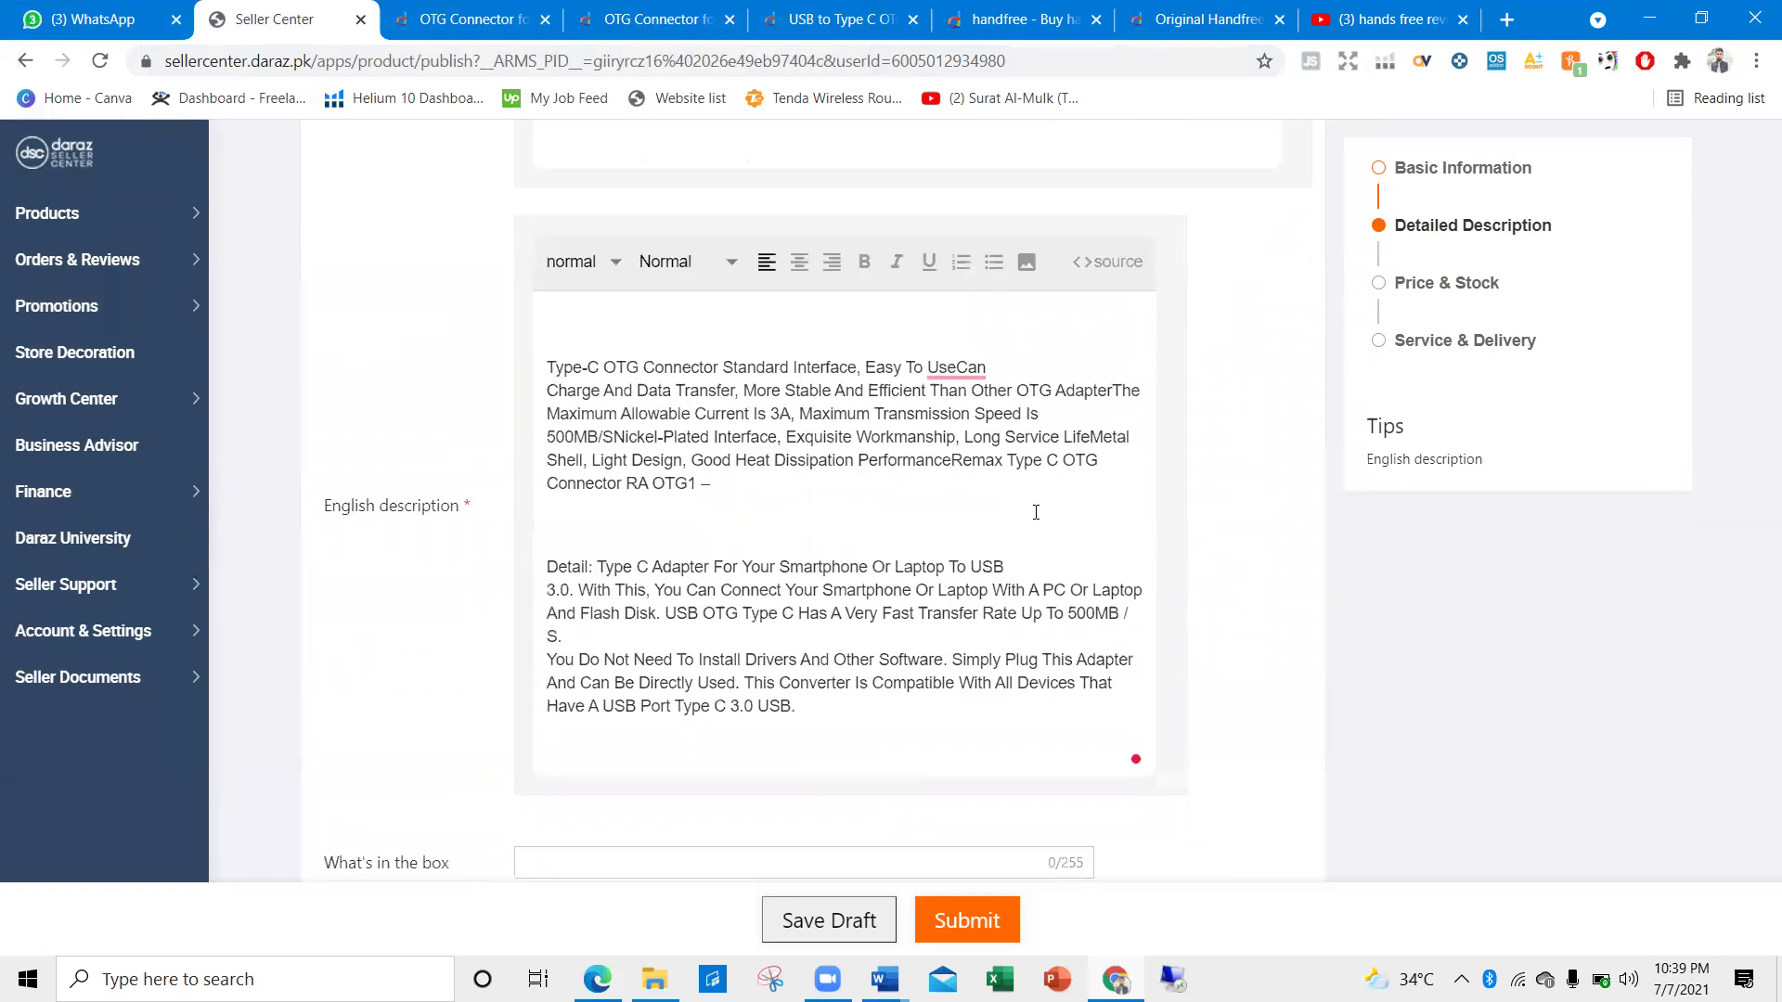
scroll(1021, 492, "down", 3)
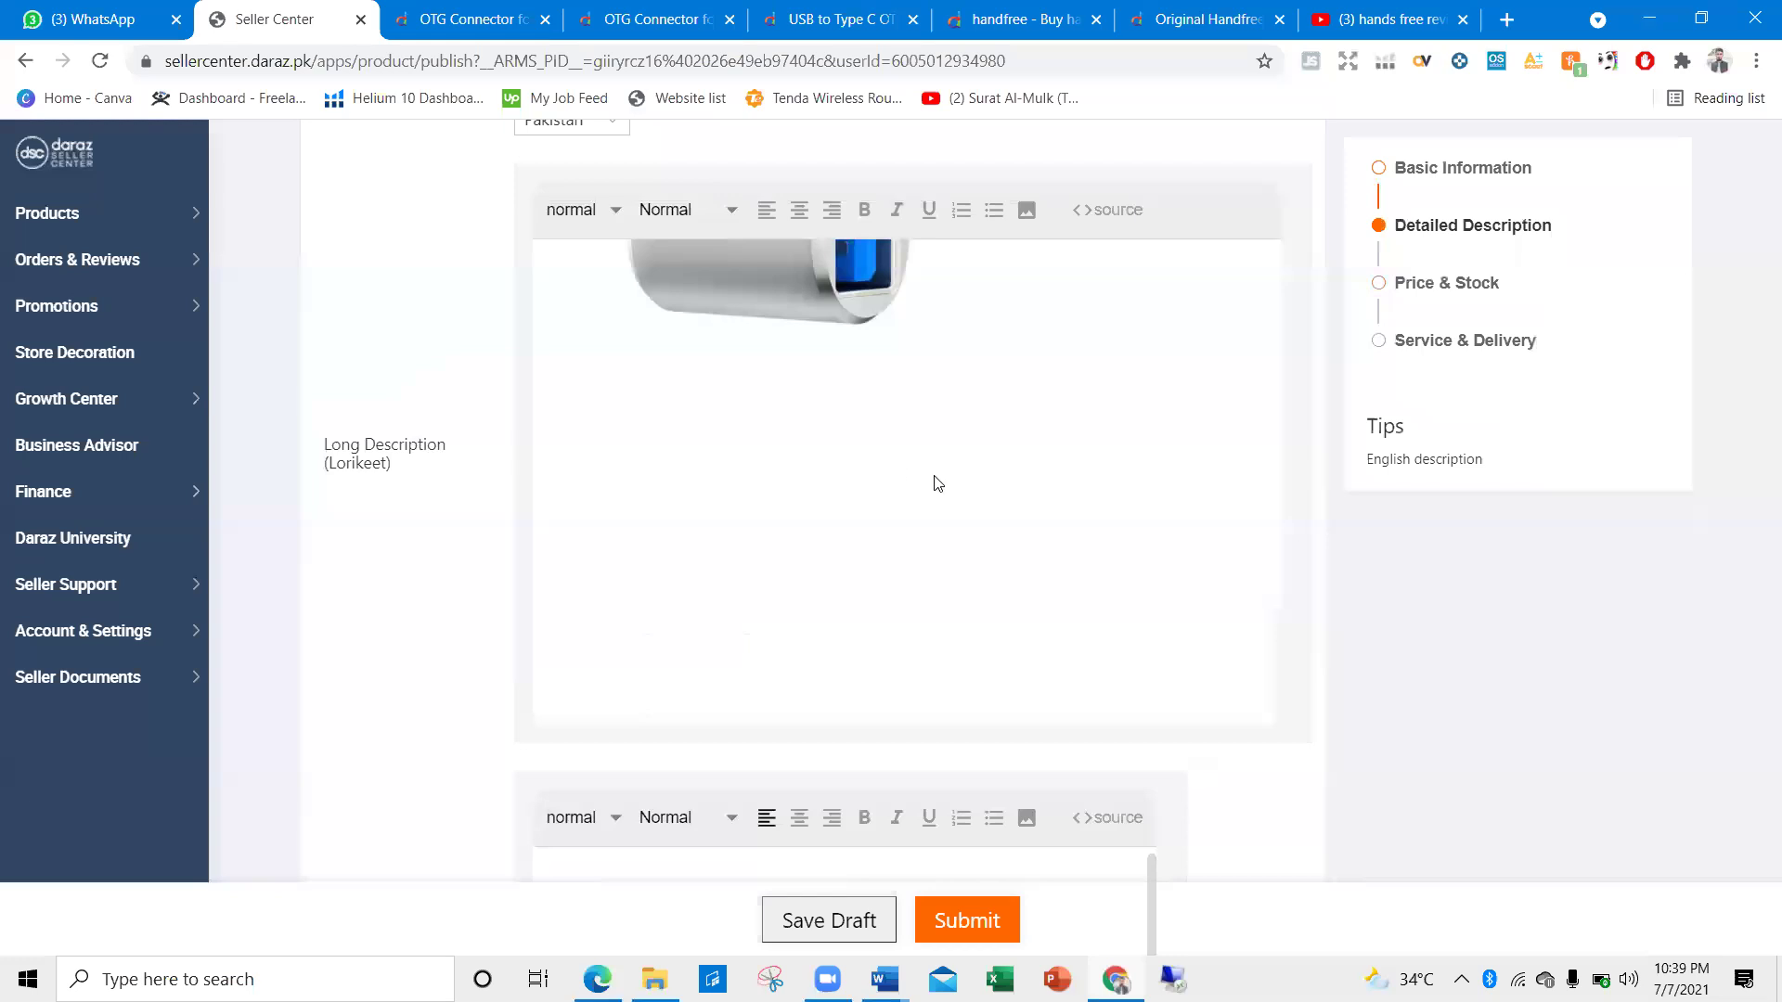
scroll(804, 566, "down", 5)
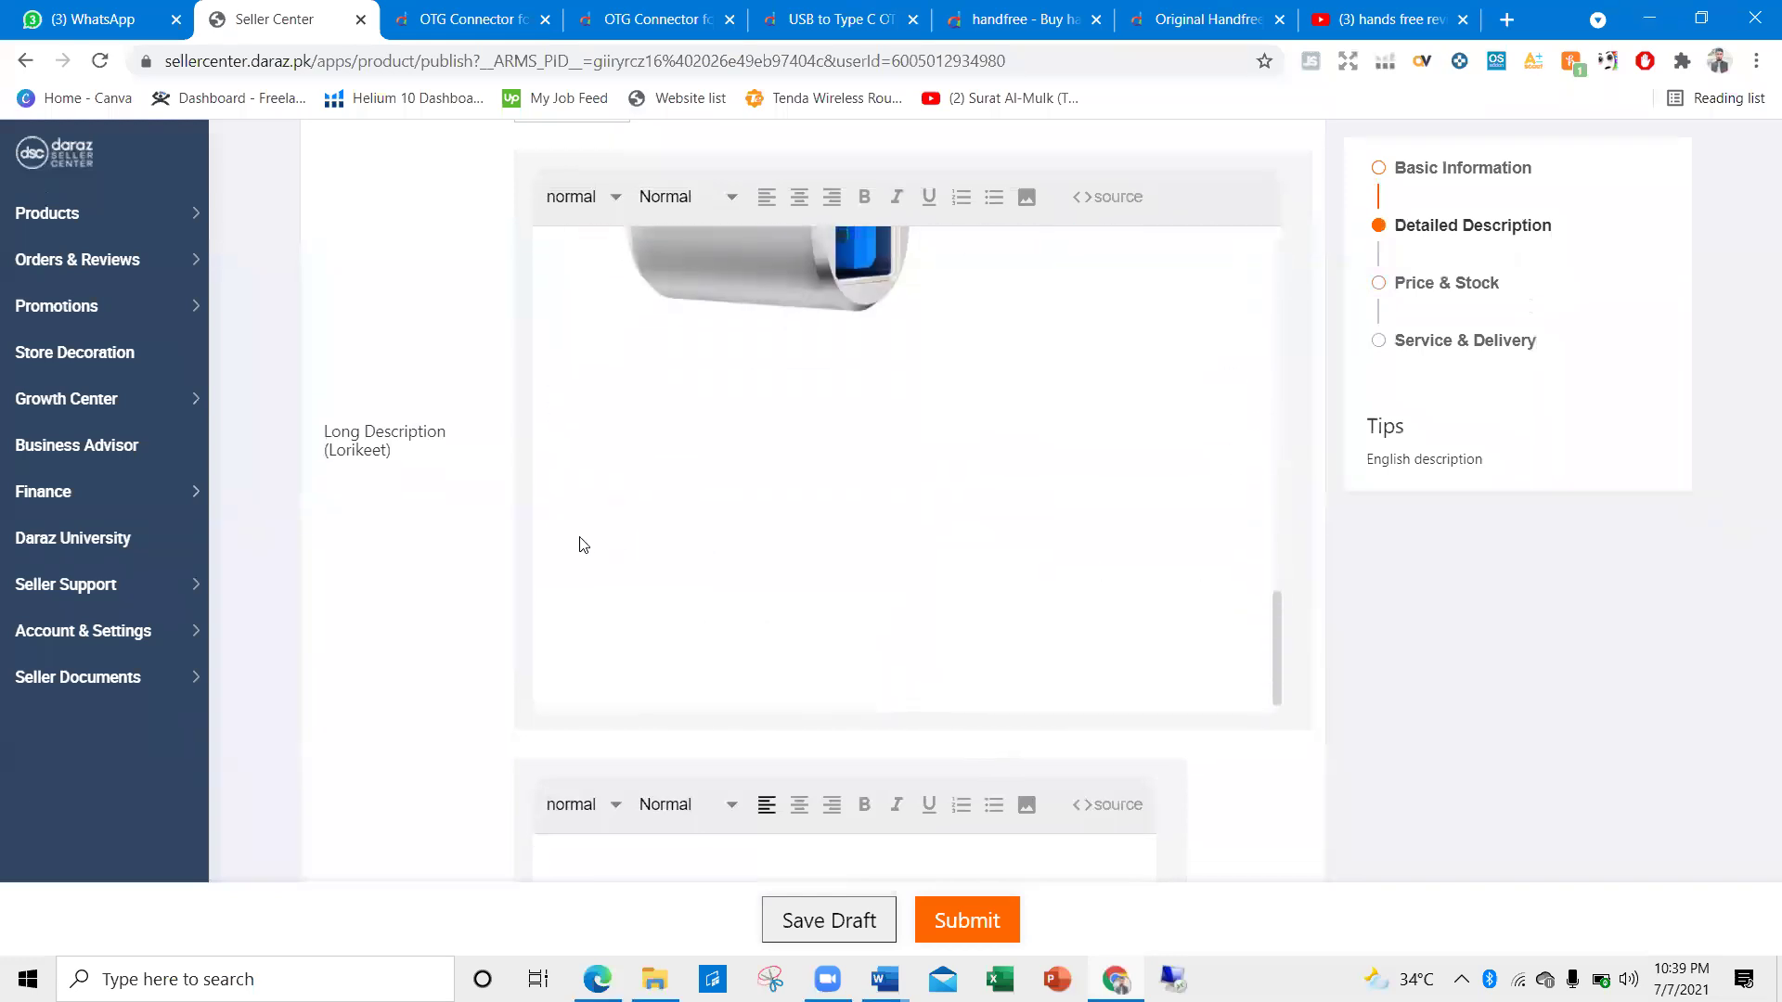
scroll(442, 511, "down", 3)
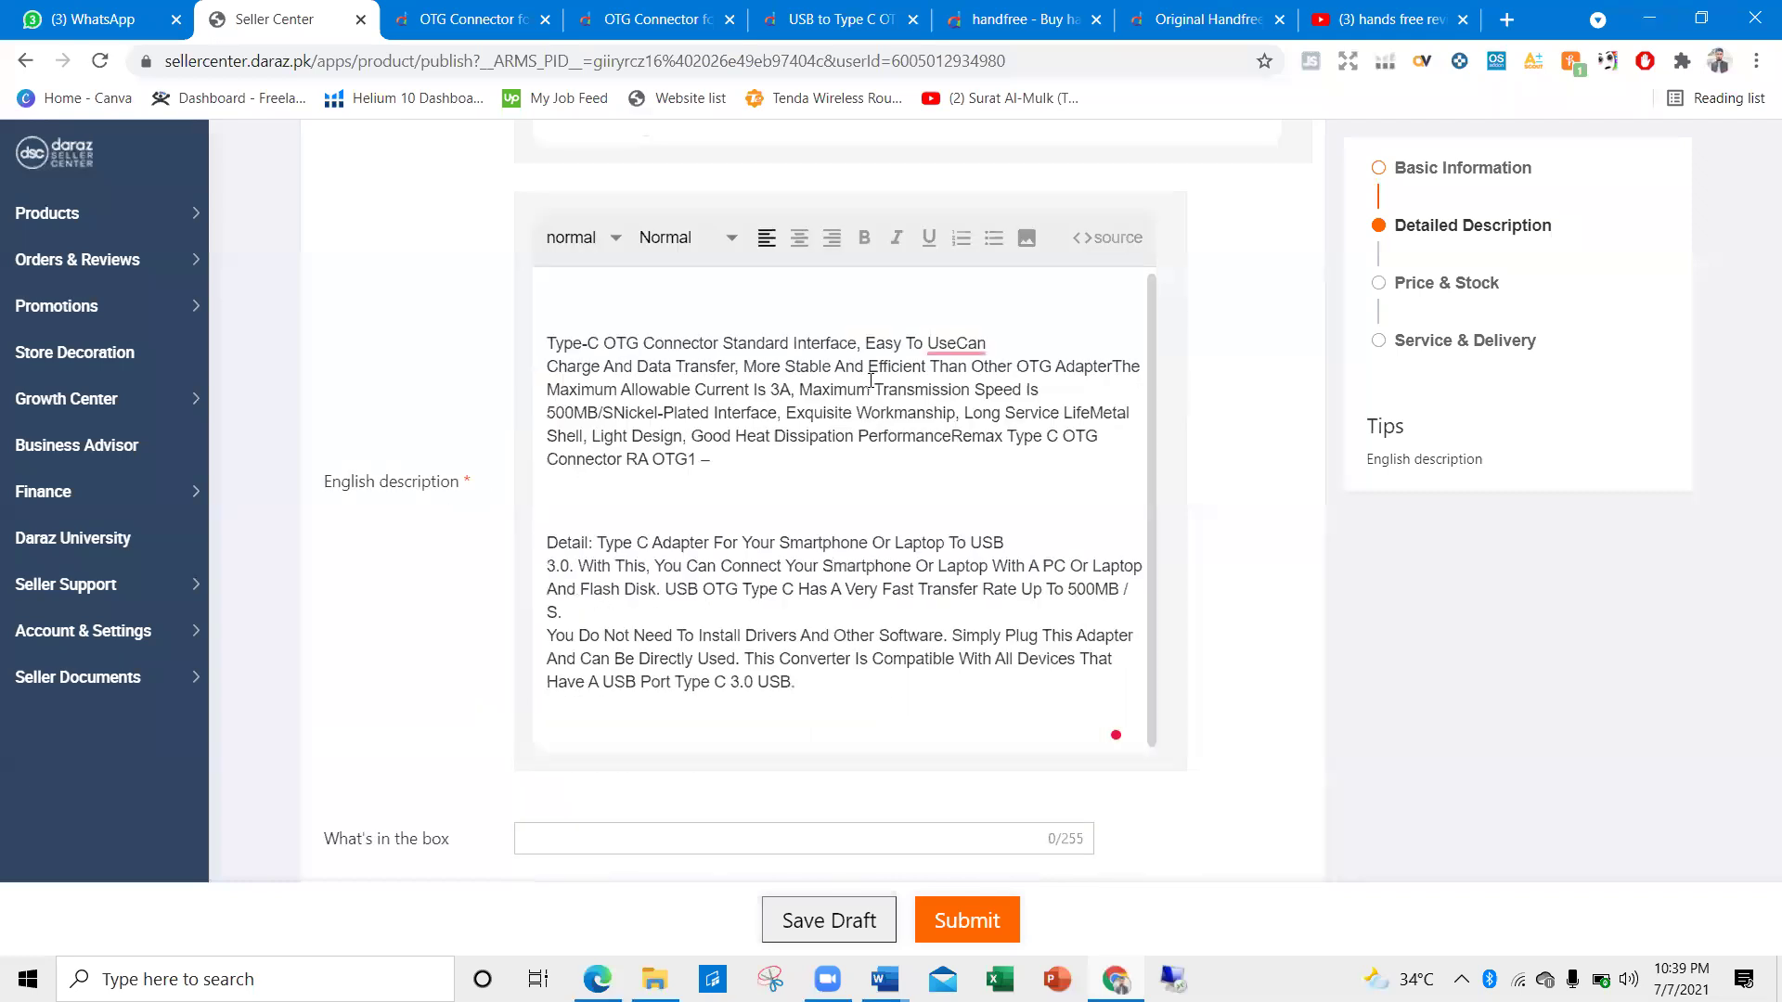
Insert the image H15ff5b01436e4c0882fad1149378a83ao from Downloads between the first paragraph and the Detail paragraph of the English description
left_click(1027, 238)
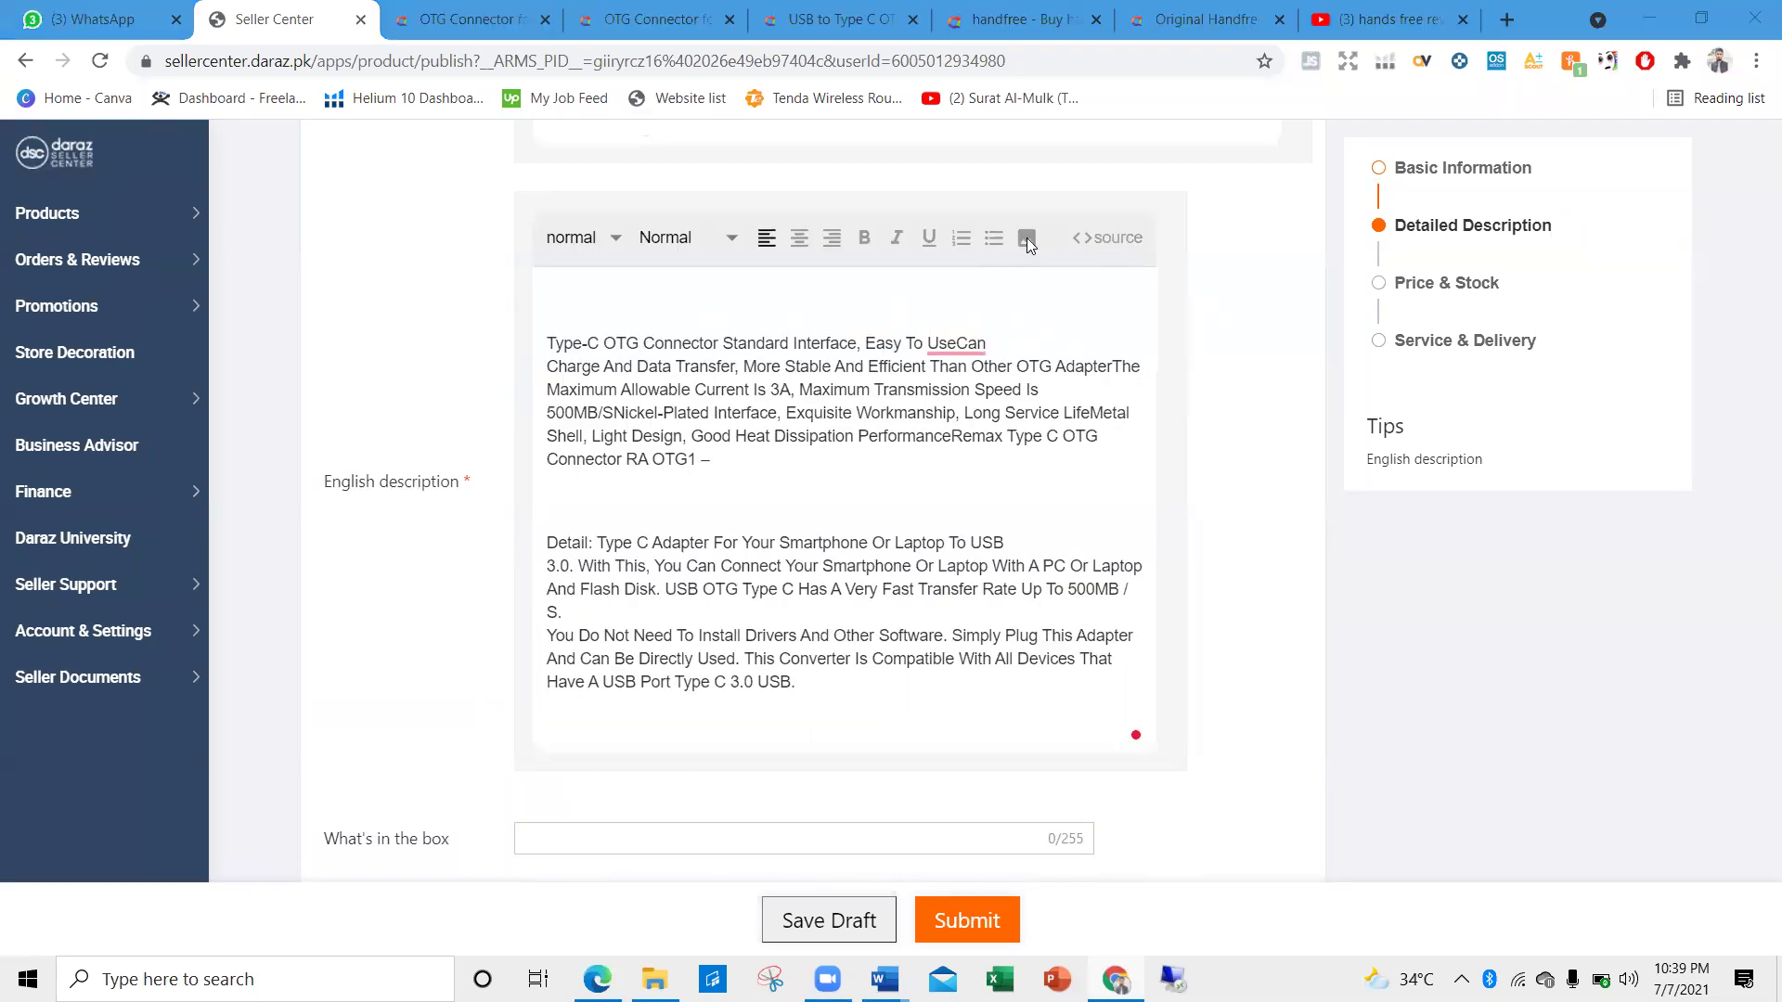
scroll(538, 371, "down", 2)
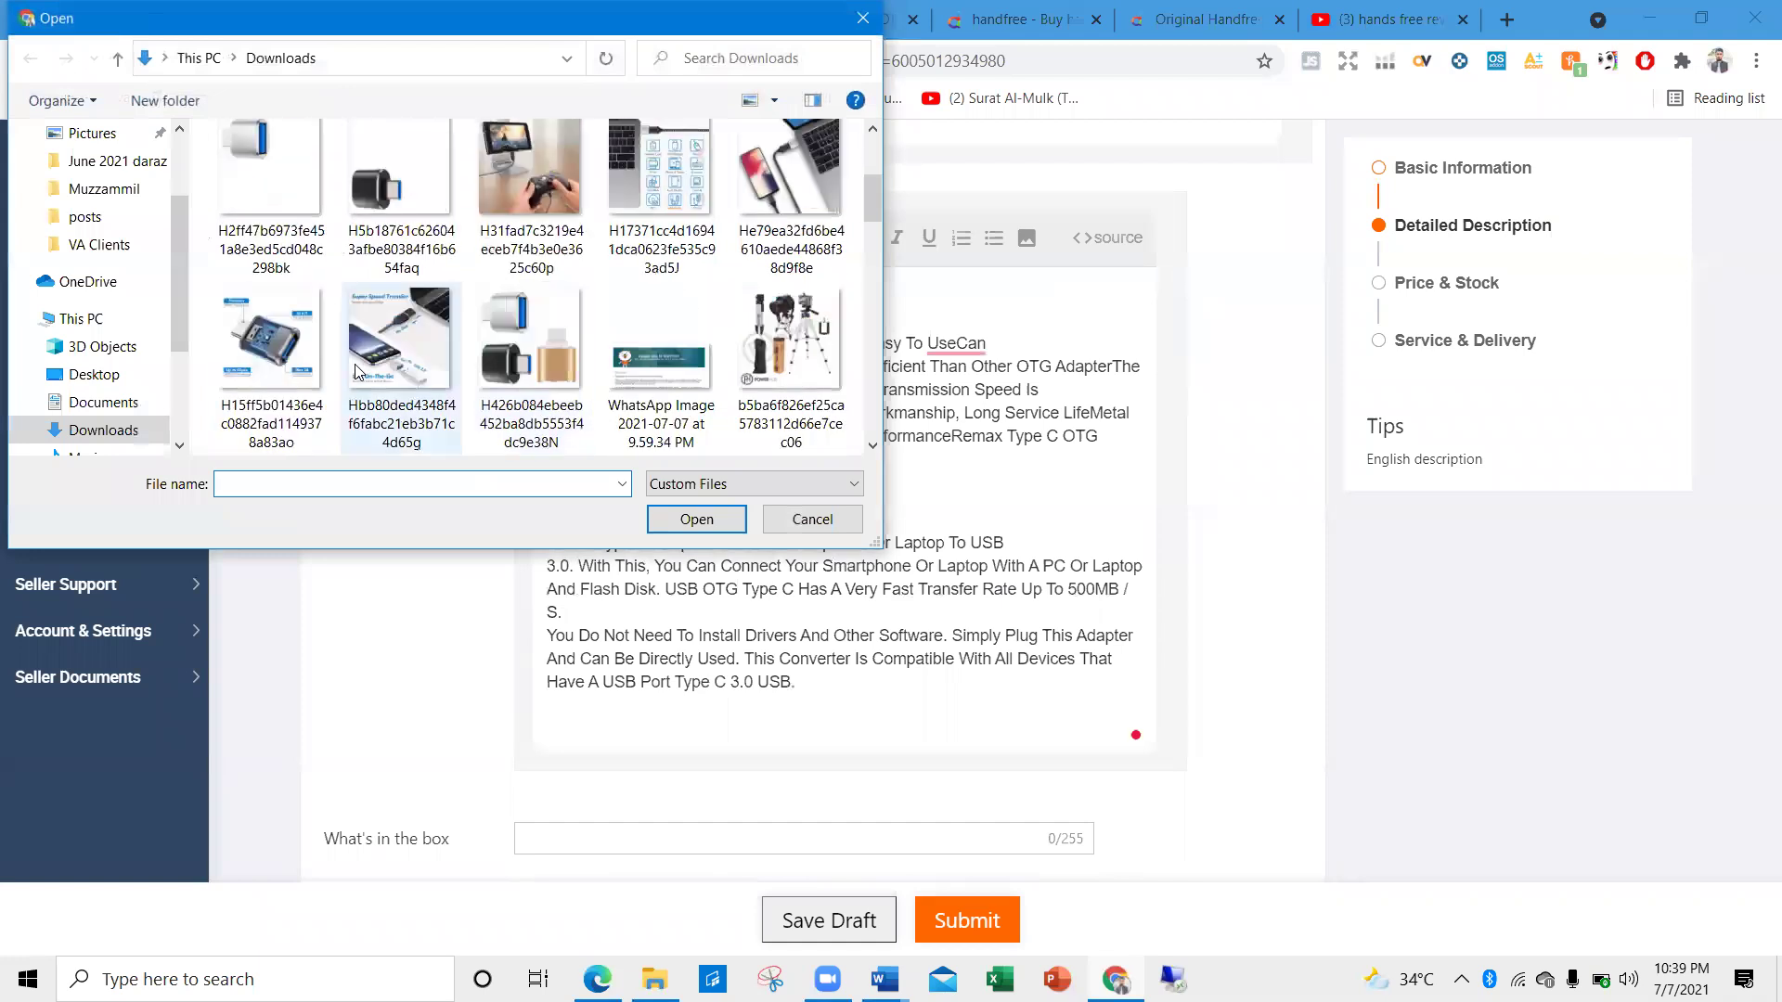
left_click(271, 343)
left_click(696, 519)
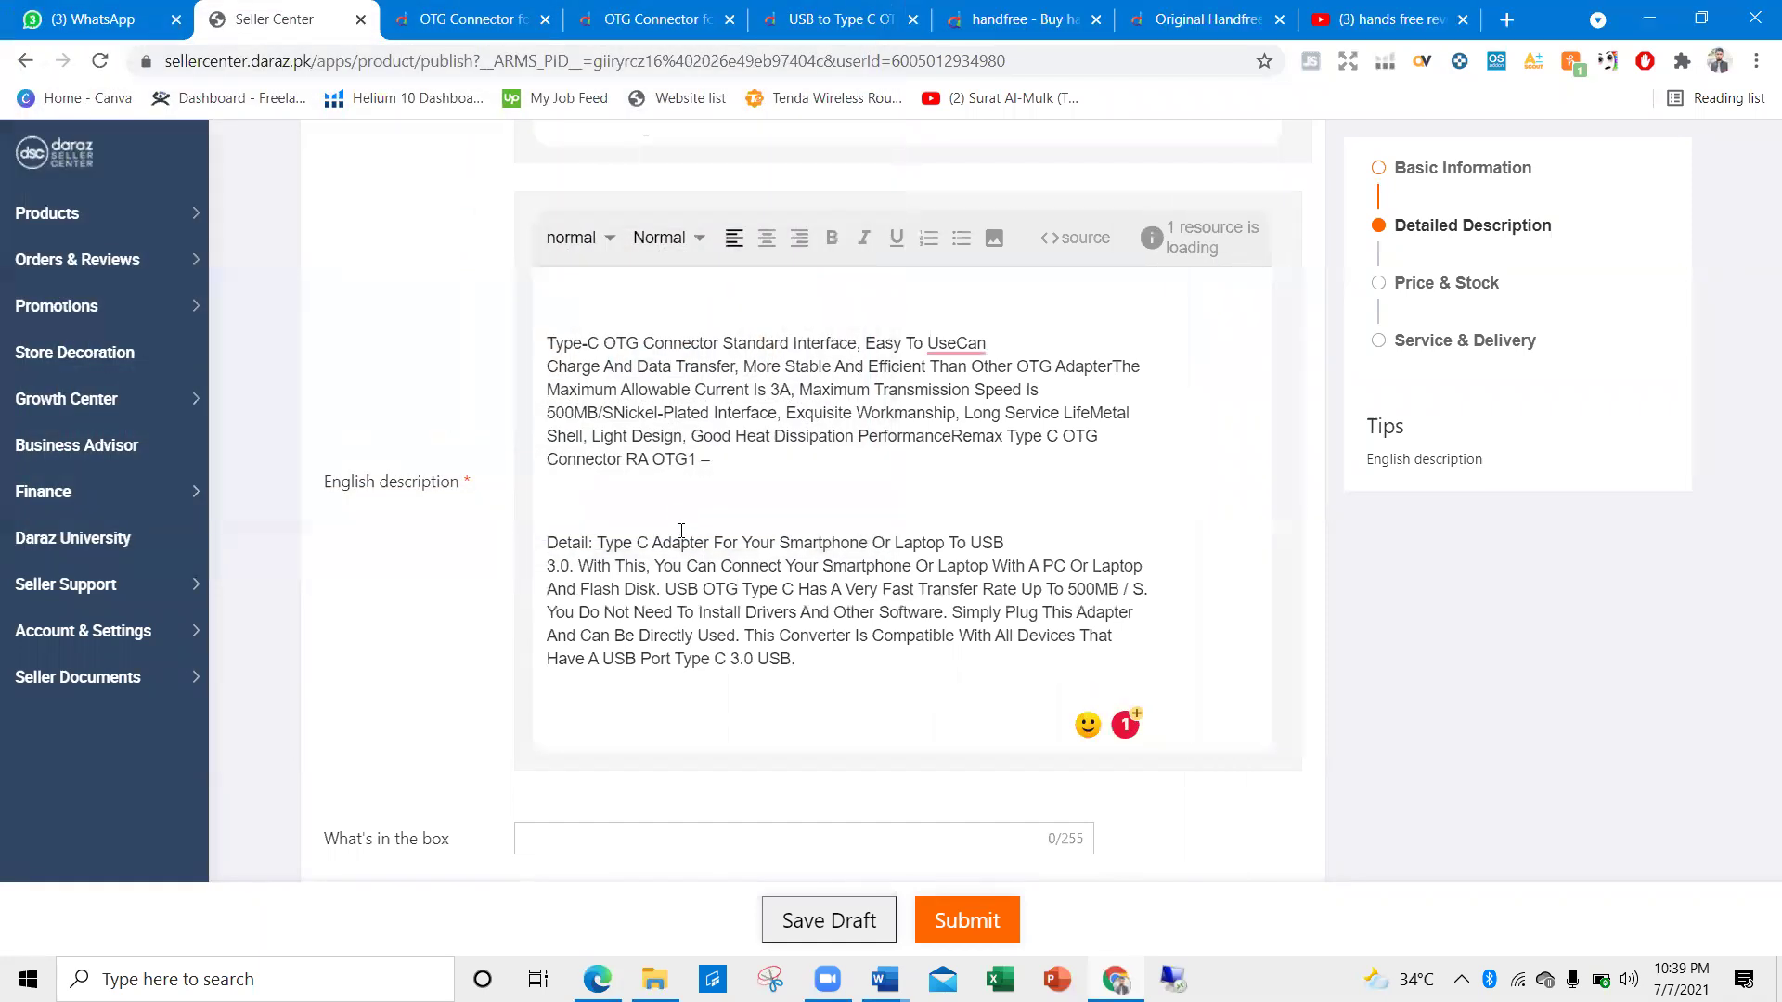
scroll(622, 540, "down", 3)
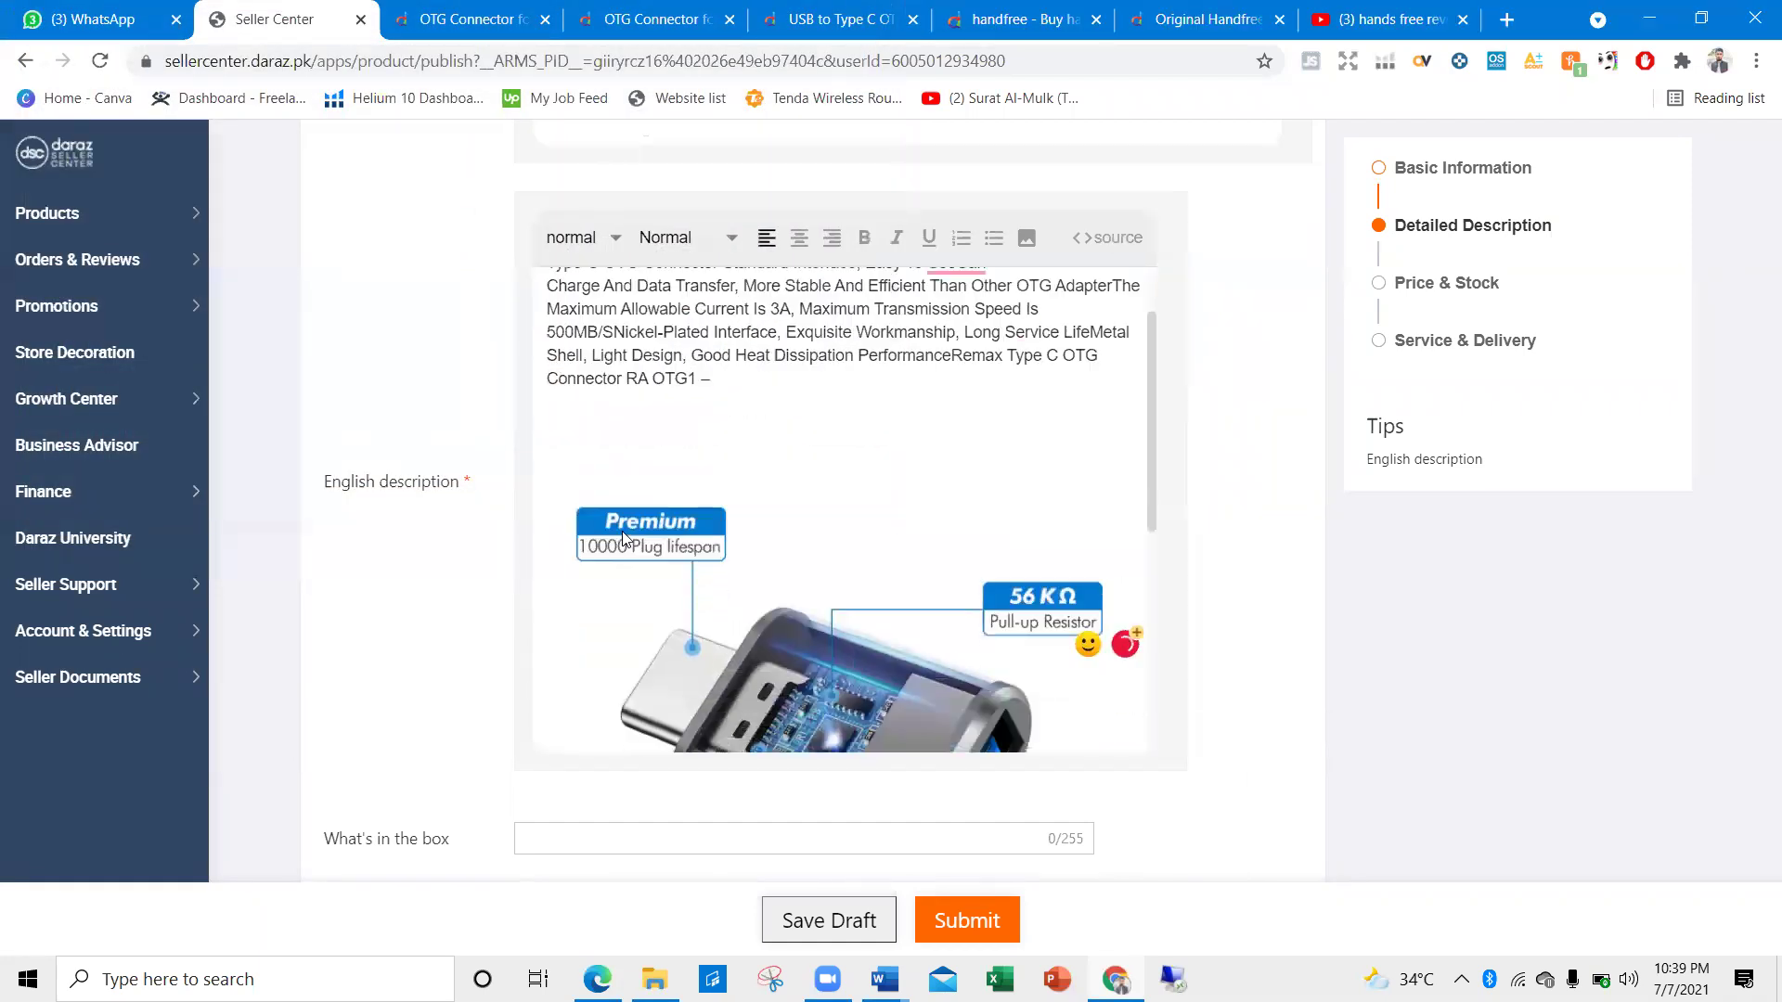
scroll(470, 482, "down", 2)
Compare the Long Description (Lorikeet) field with the English description field in the product form
scroll(398, 462, "up", 9)
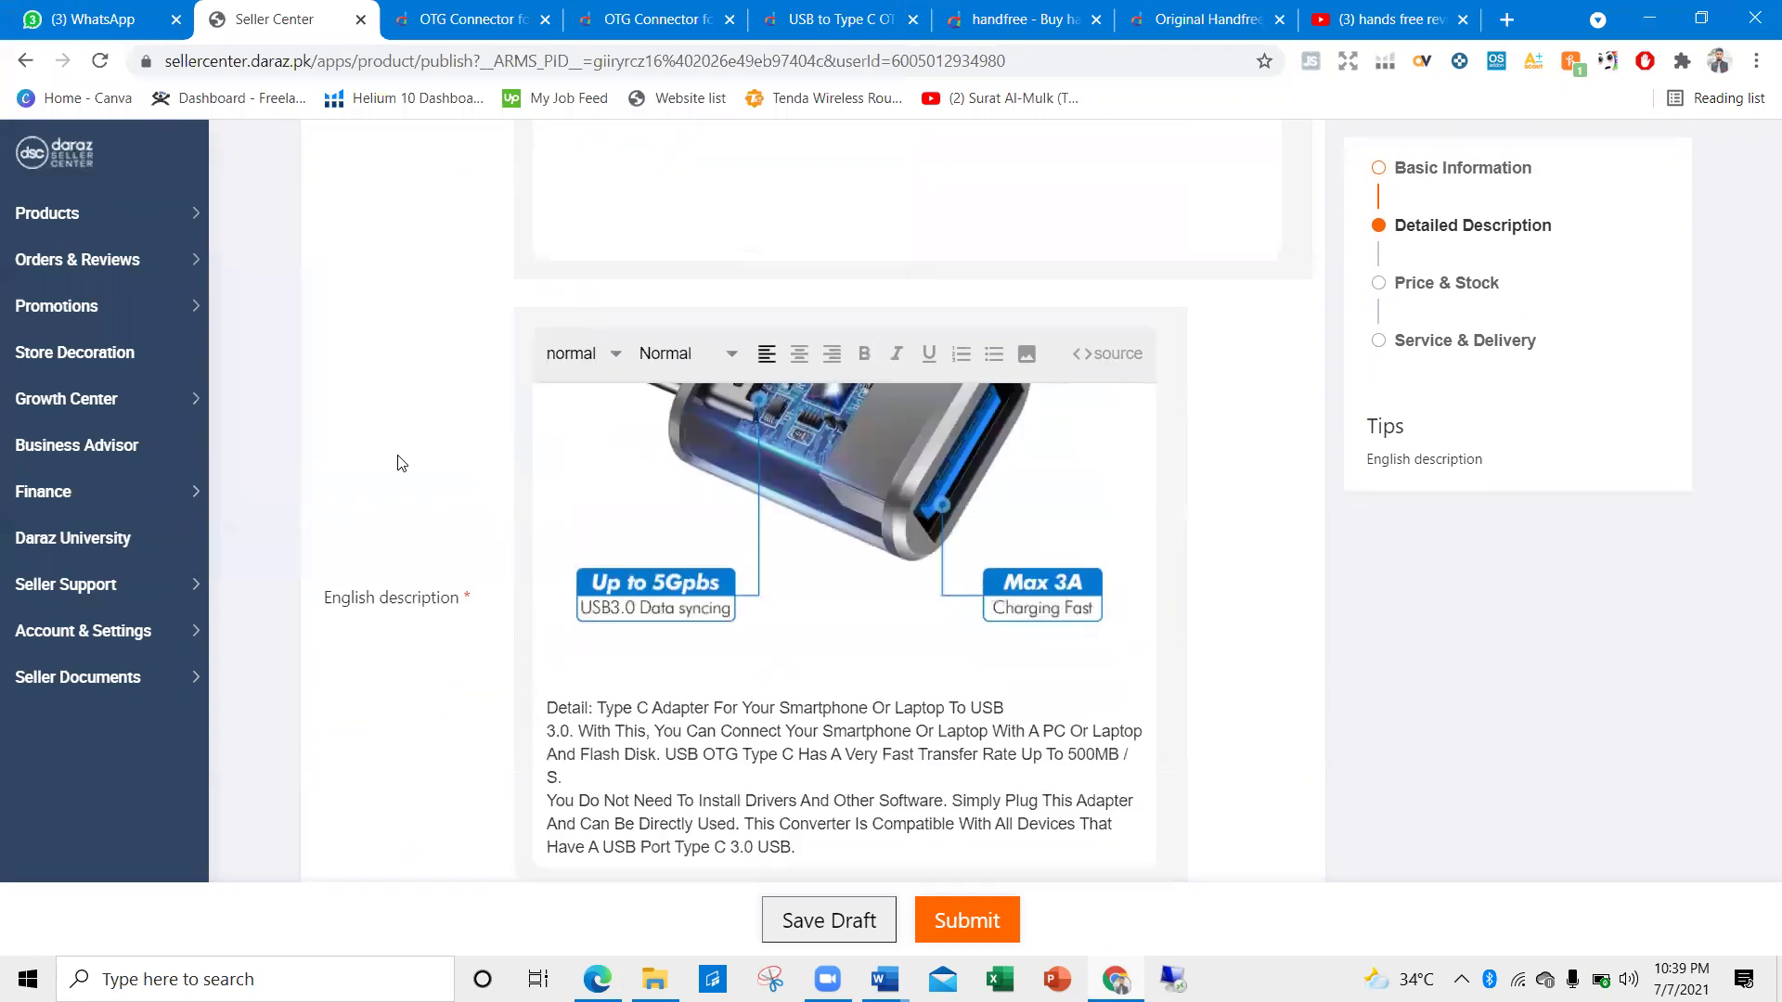
left_click_drag(403, 602, 327, 555)
left_click(327, 555)
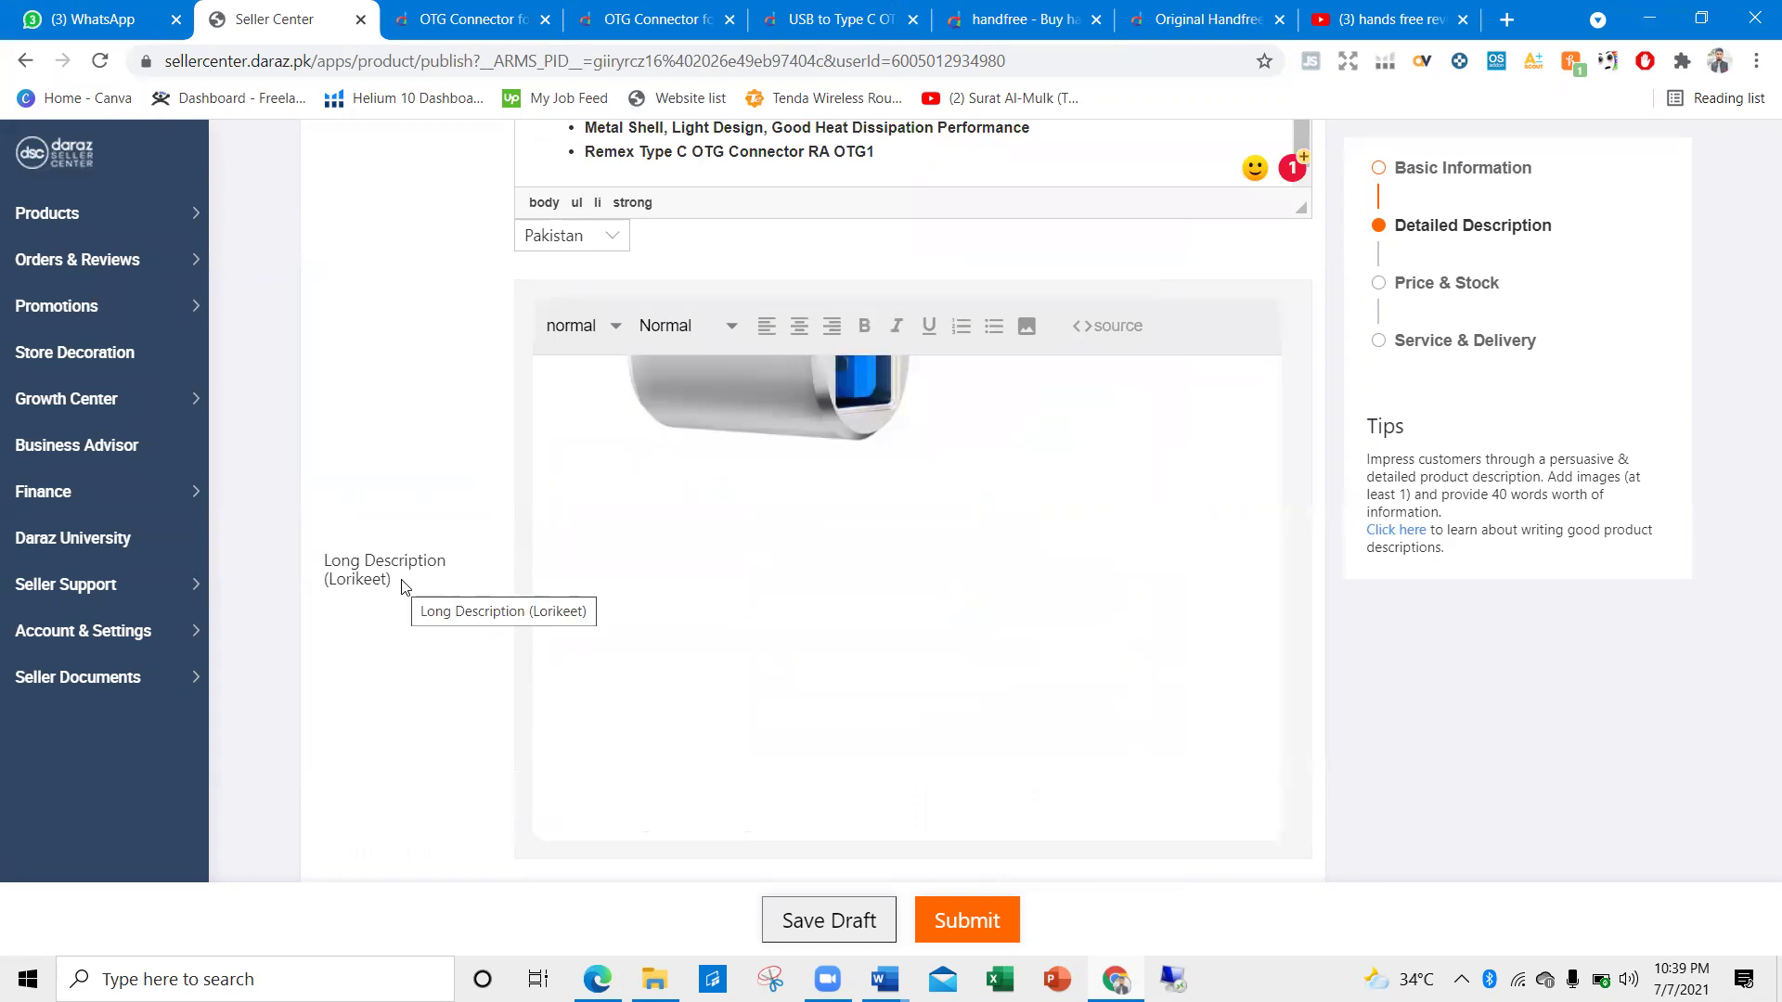
left_click_drag(351, 559, 392, 595)
left_click(394, 594)
scroll(397, 600, "down", 3)
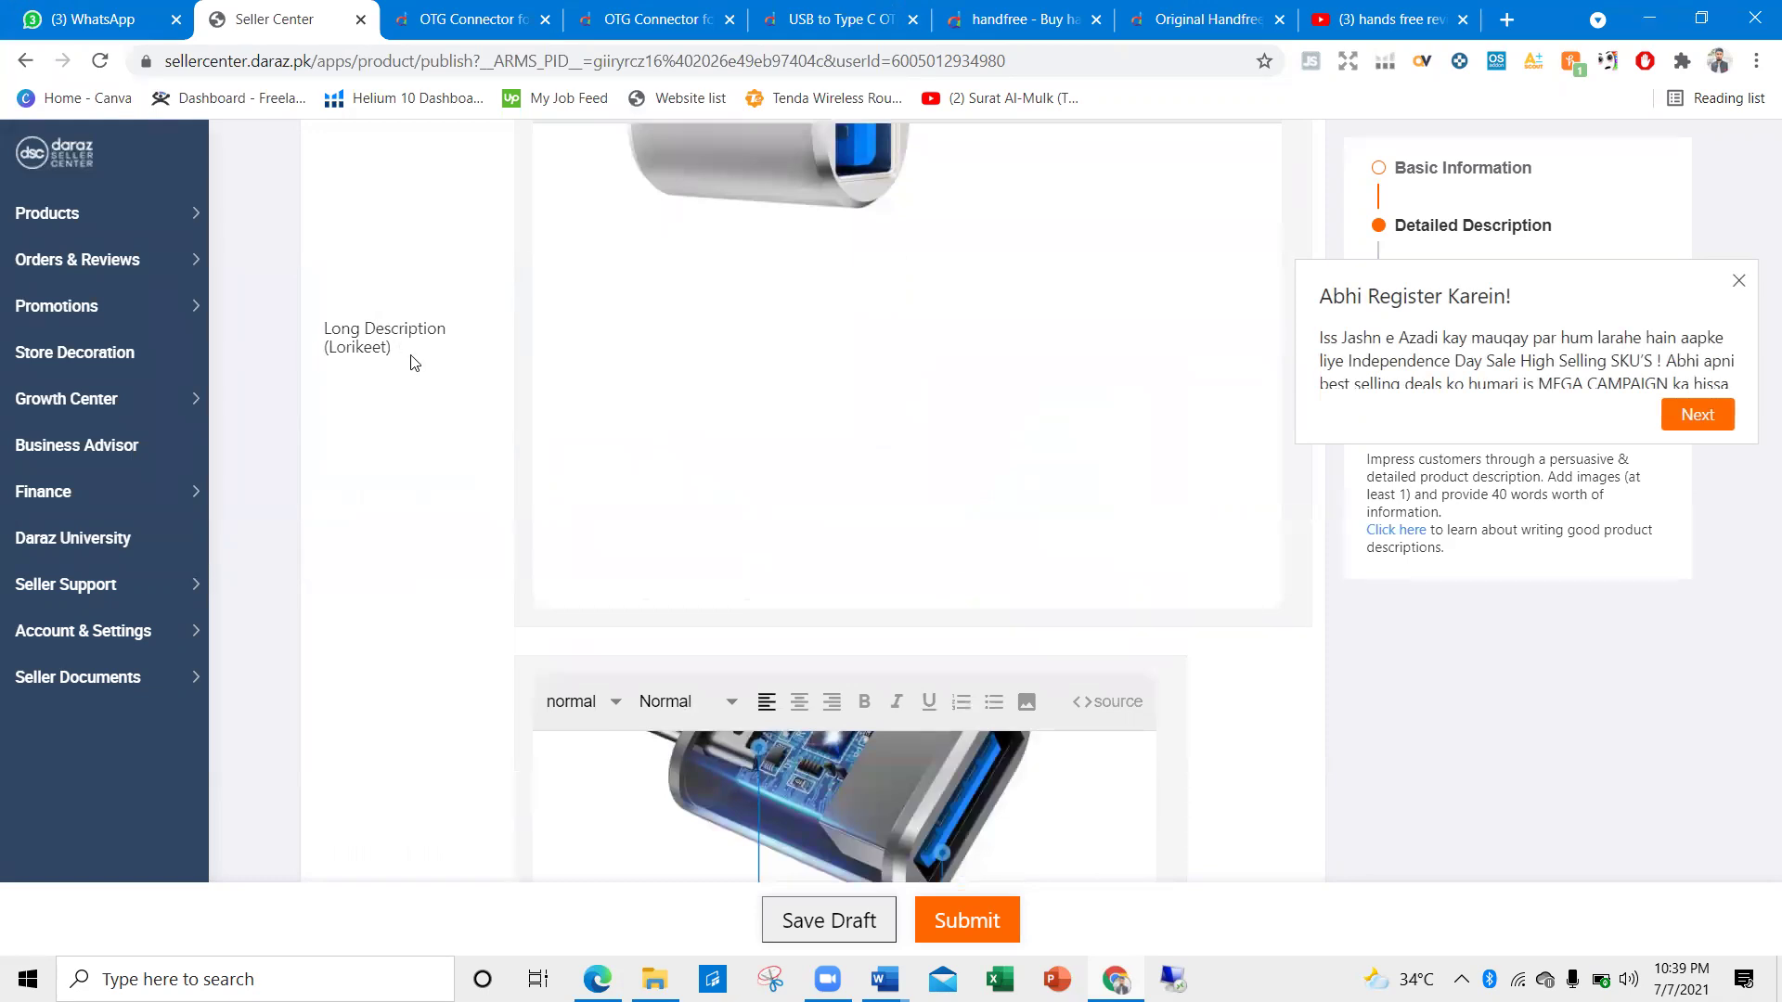
scroll(437, 344, "down", 7)
scroll(514, 269, "up", 4)
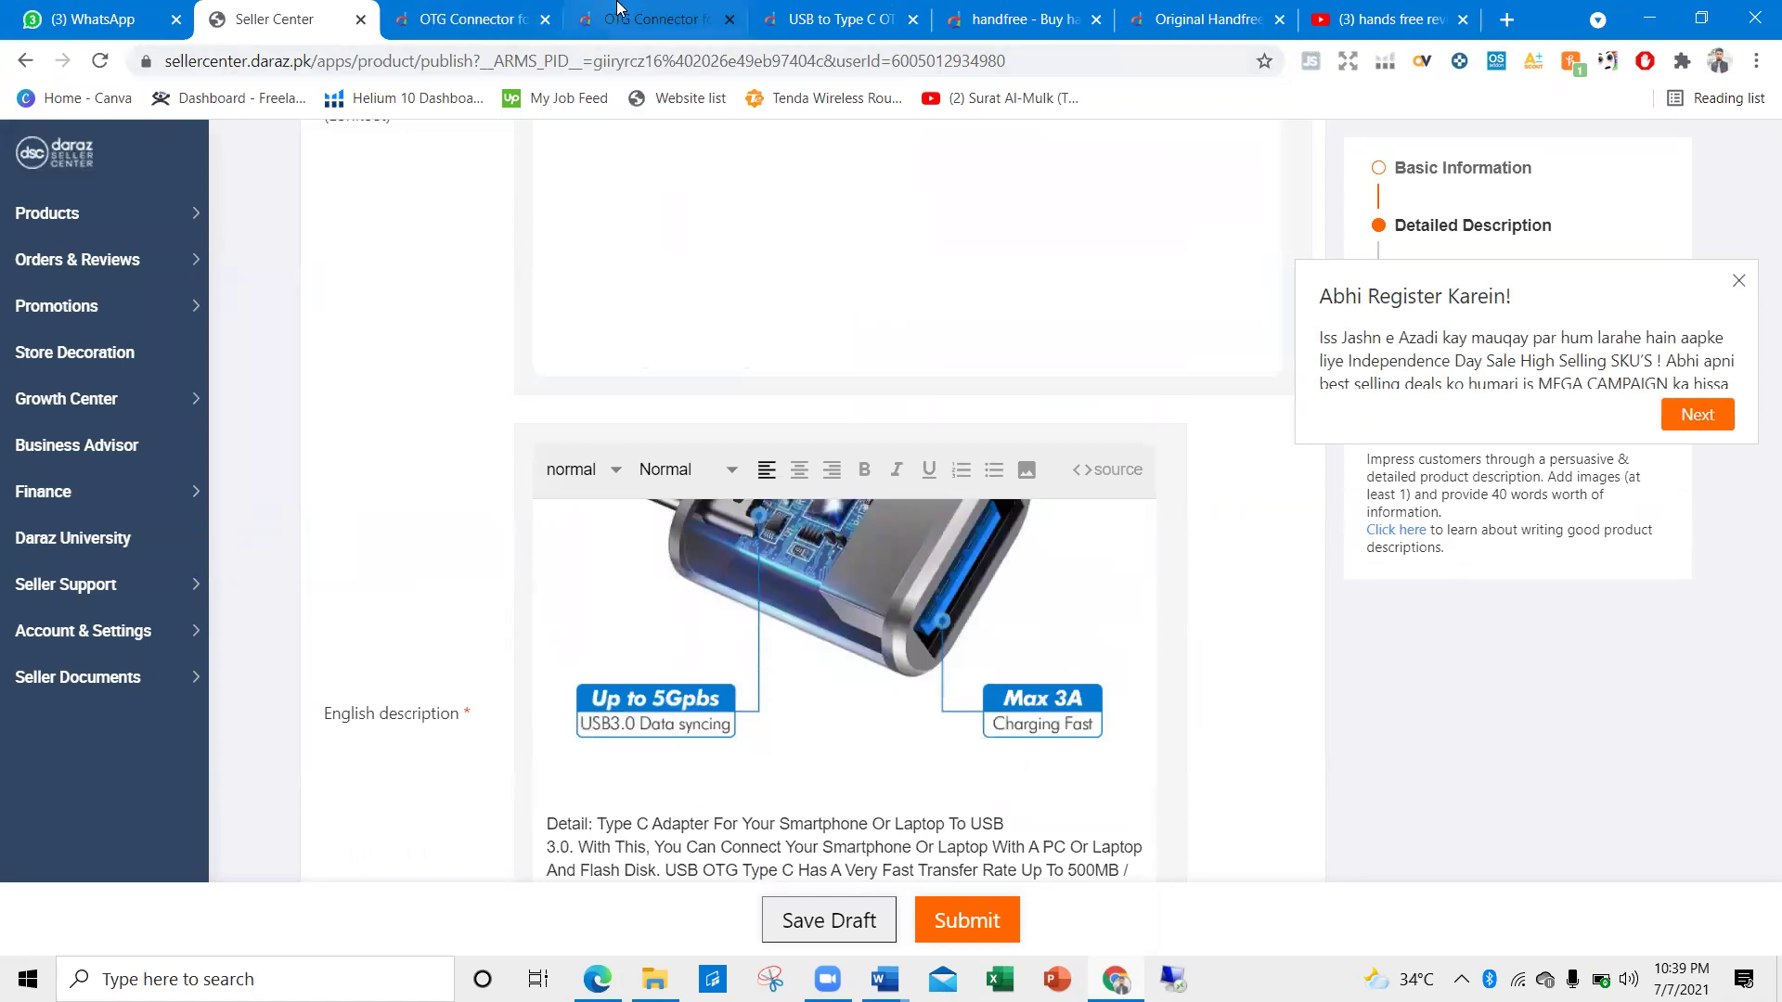
Switch to the OTG Connector listing on Daraz and examine its highlights and the description text beneath them
left_click(649, 18)
scroll(131, 470, "down", 6)
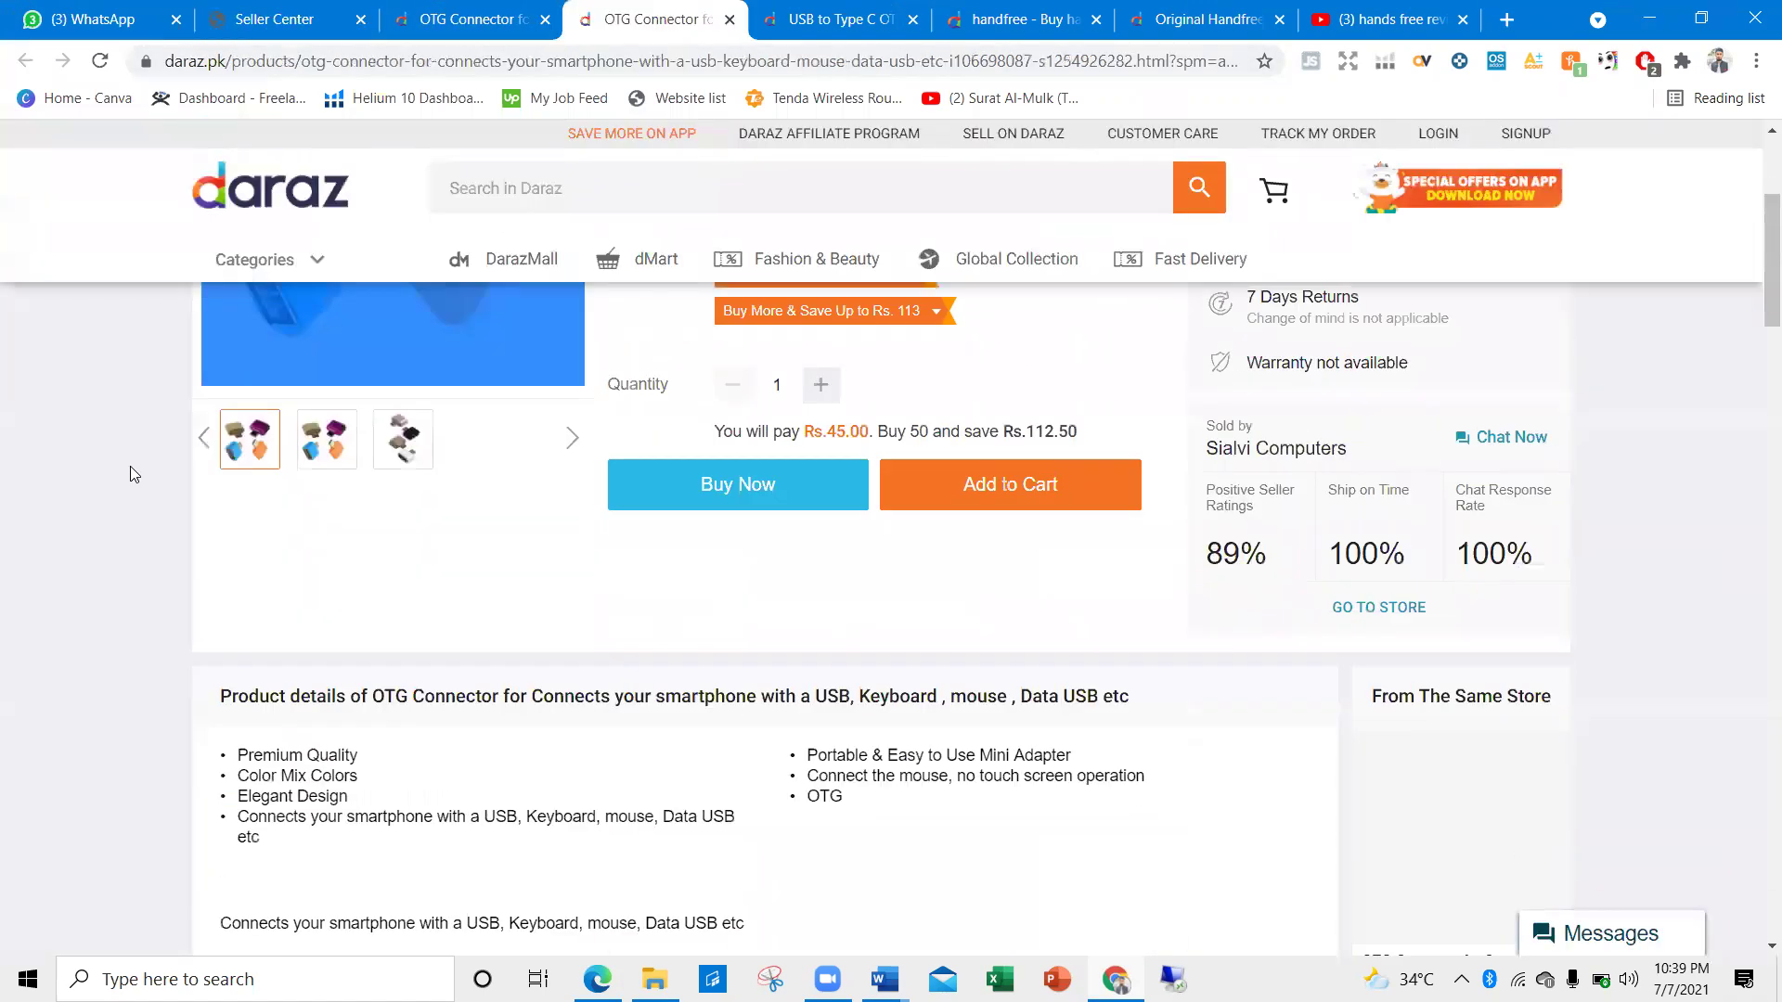
scroll(179, 502, "down", 2)
mouse_move(465, 497)
left_mouse_down()
mouse_move(223, 440)
mouse_move(495, 513)
left_mouse_up()
left_click(425, 471)
left_click(495, 520)
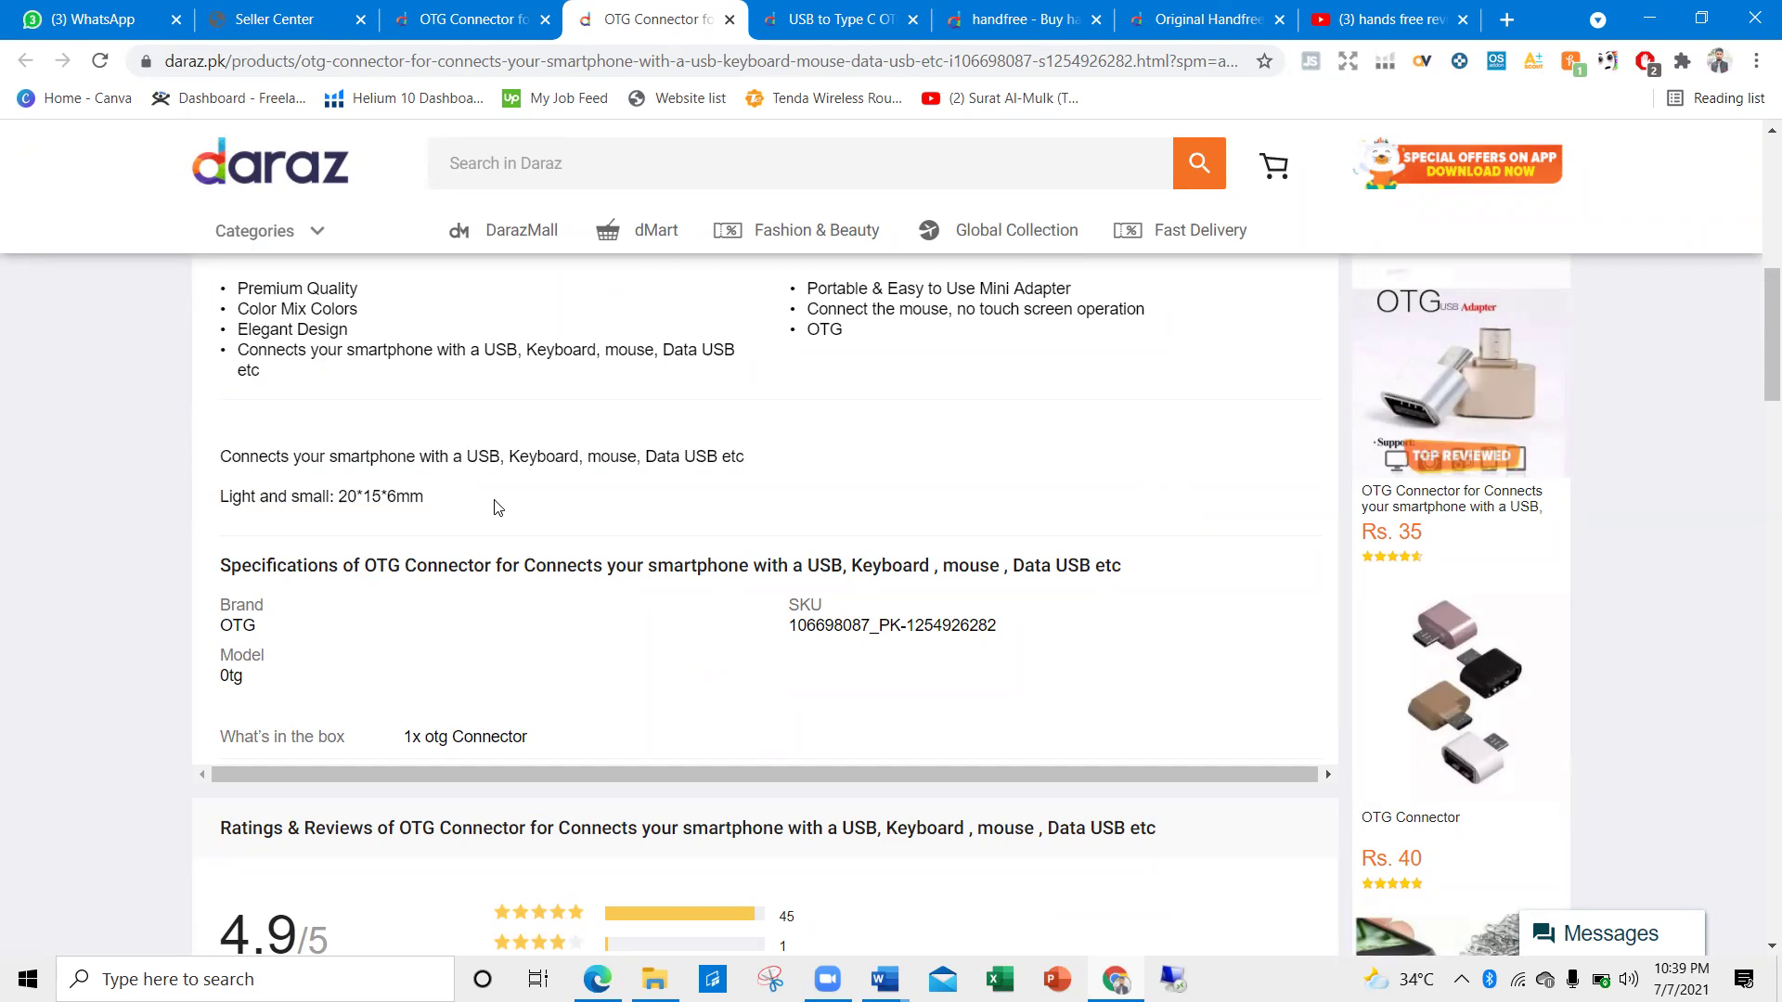
left_click_drag(768, 473, 241, 497)
Return to the Seller Center form and review the Long Description and English description contents, dismissing the campaign registration pop-up
left_click(330, 19)
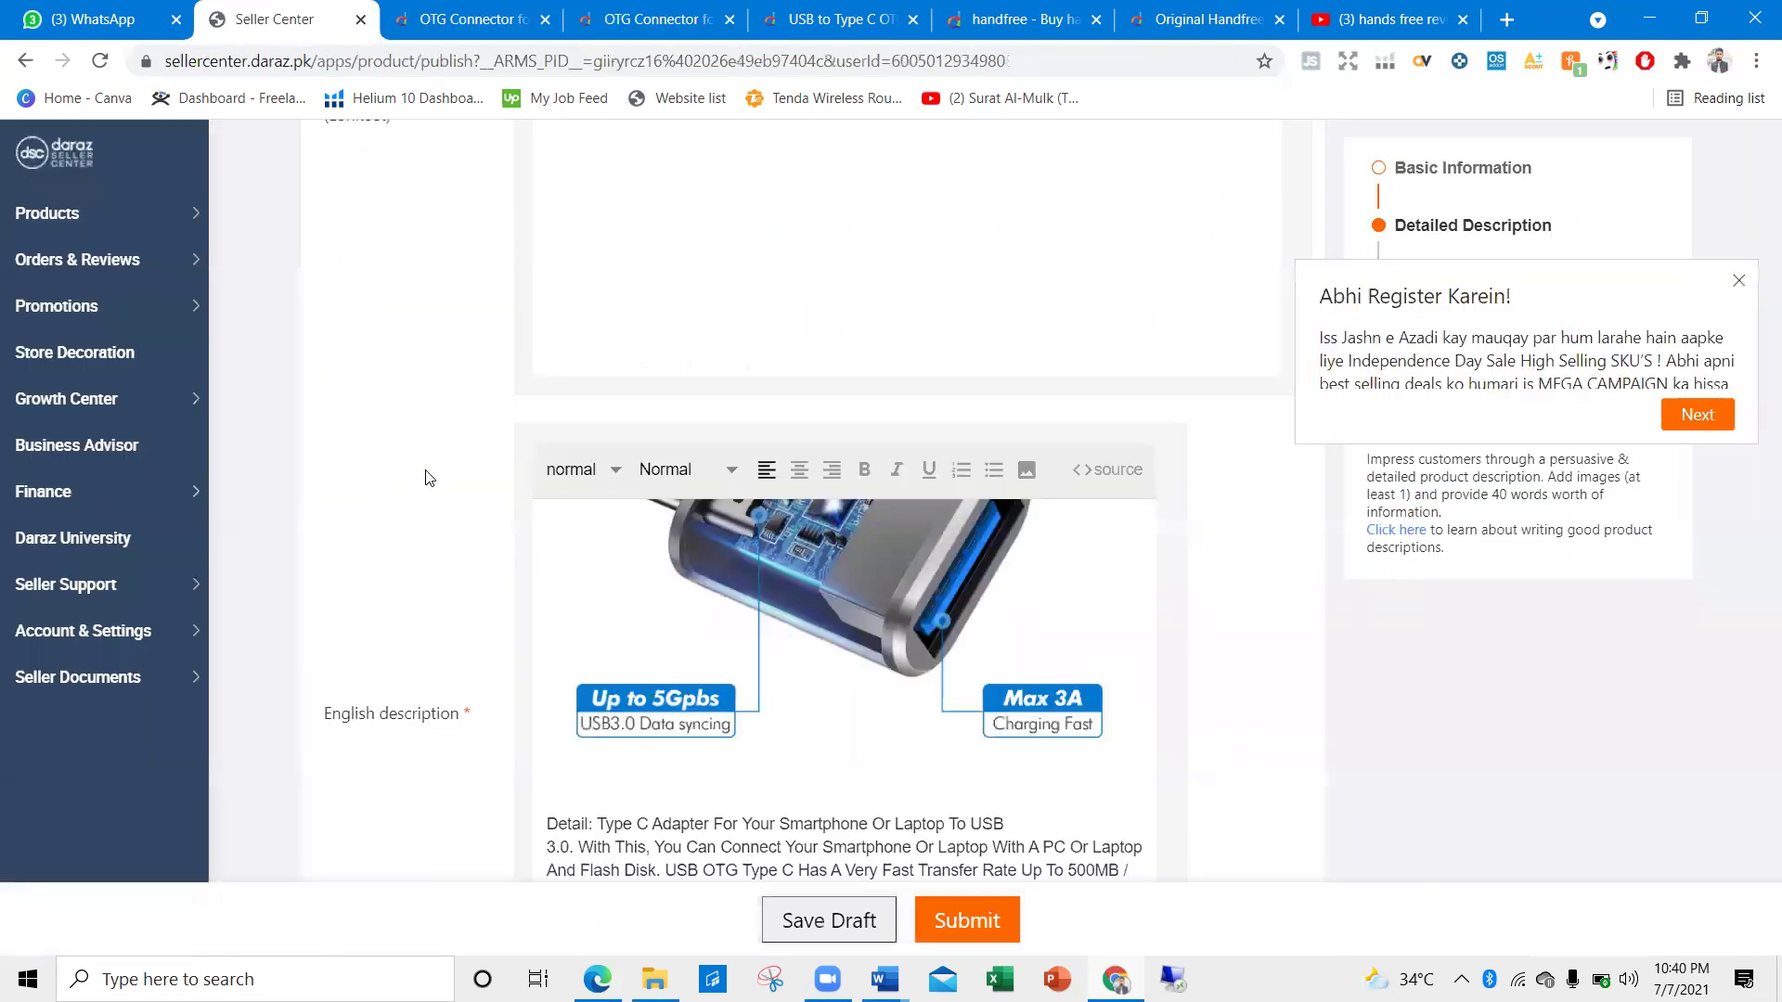
scroll(409, 473, "up", 4)
key("ctrl+a")
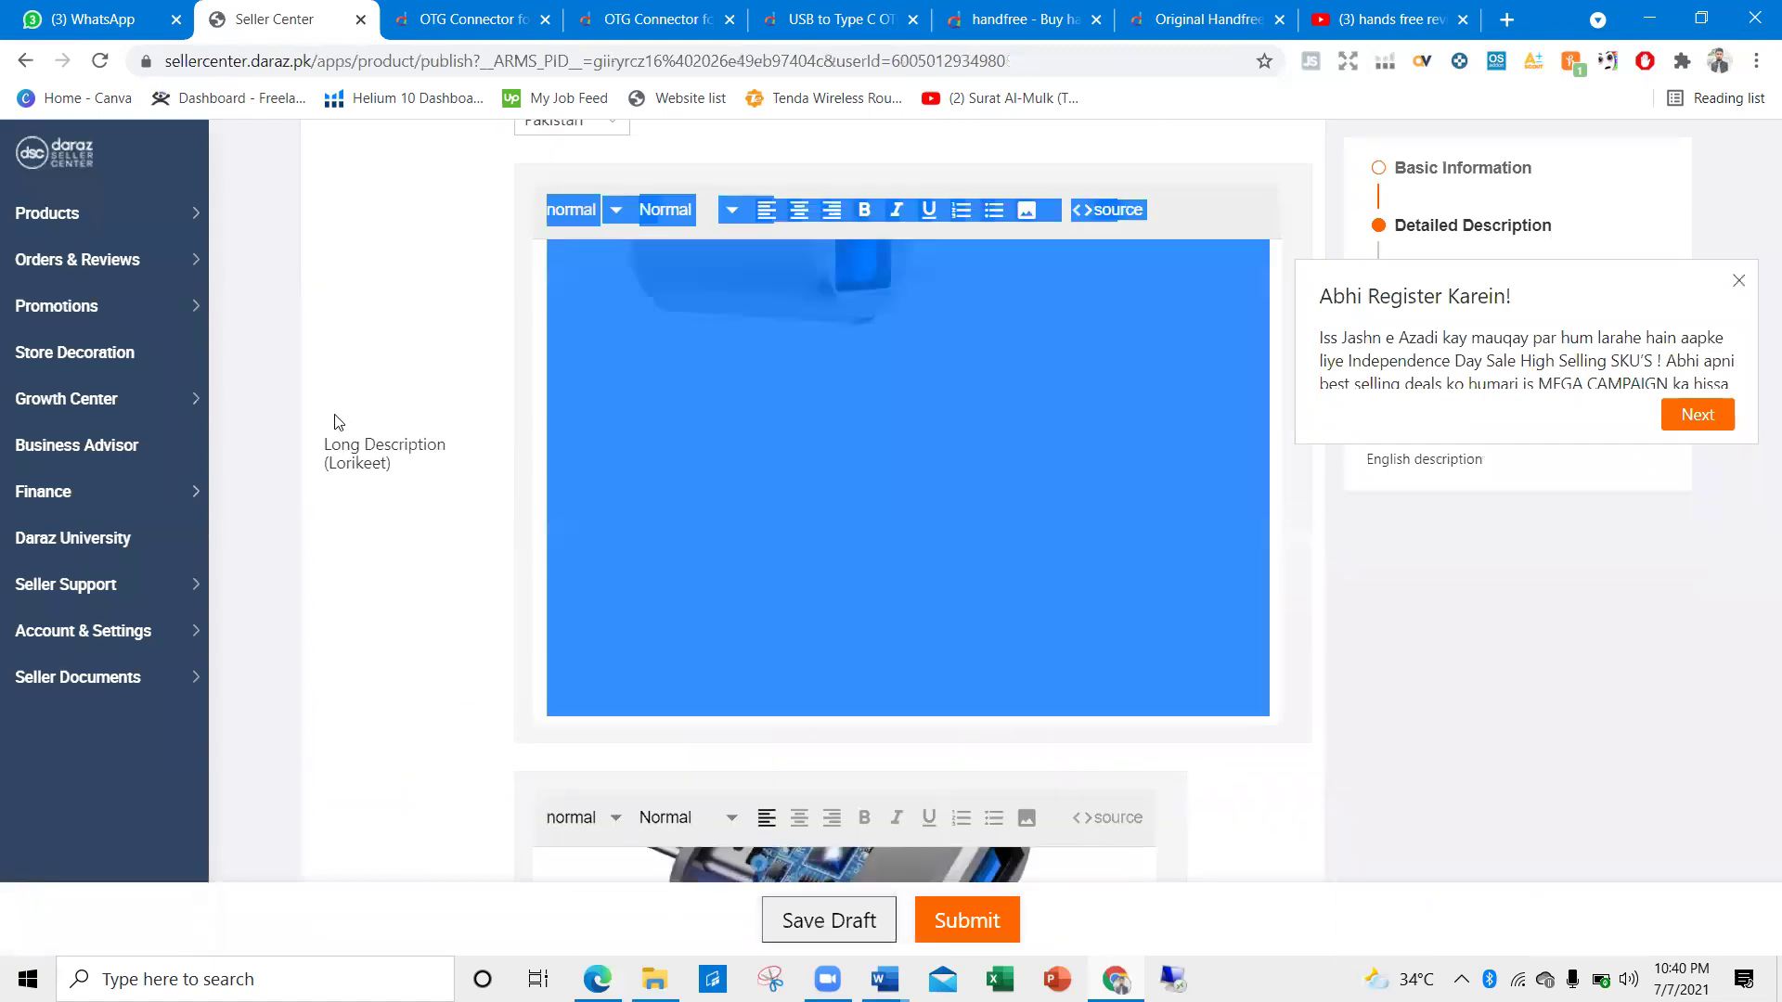
left_click(397, 503)
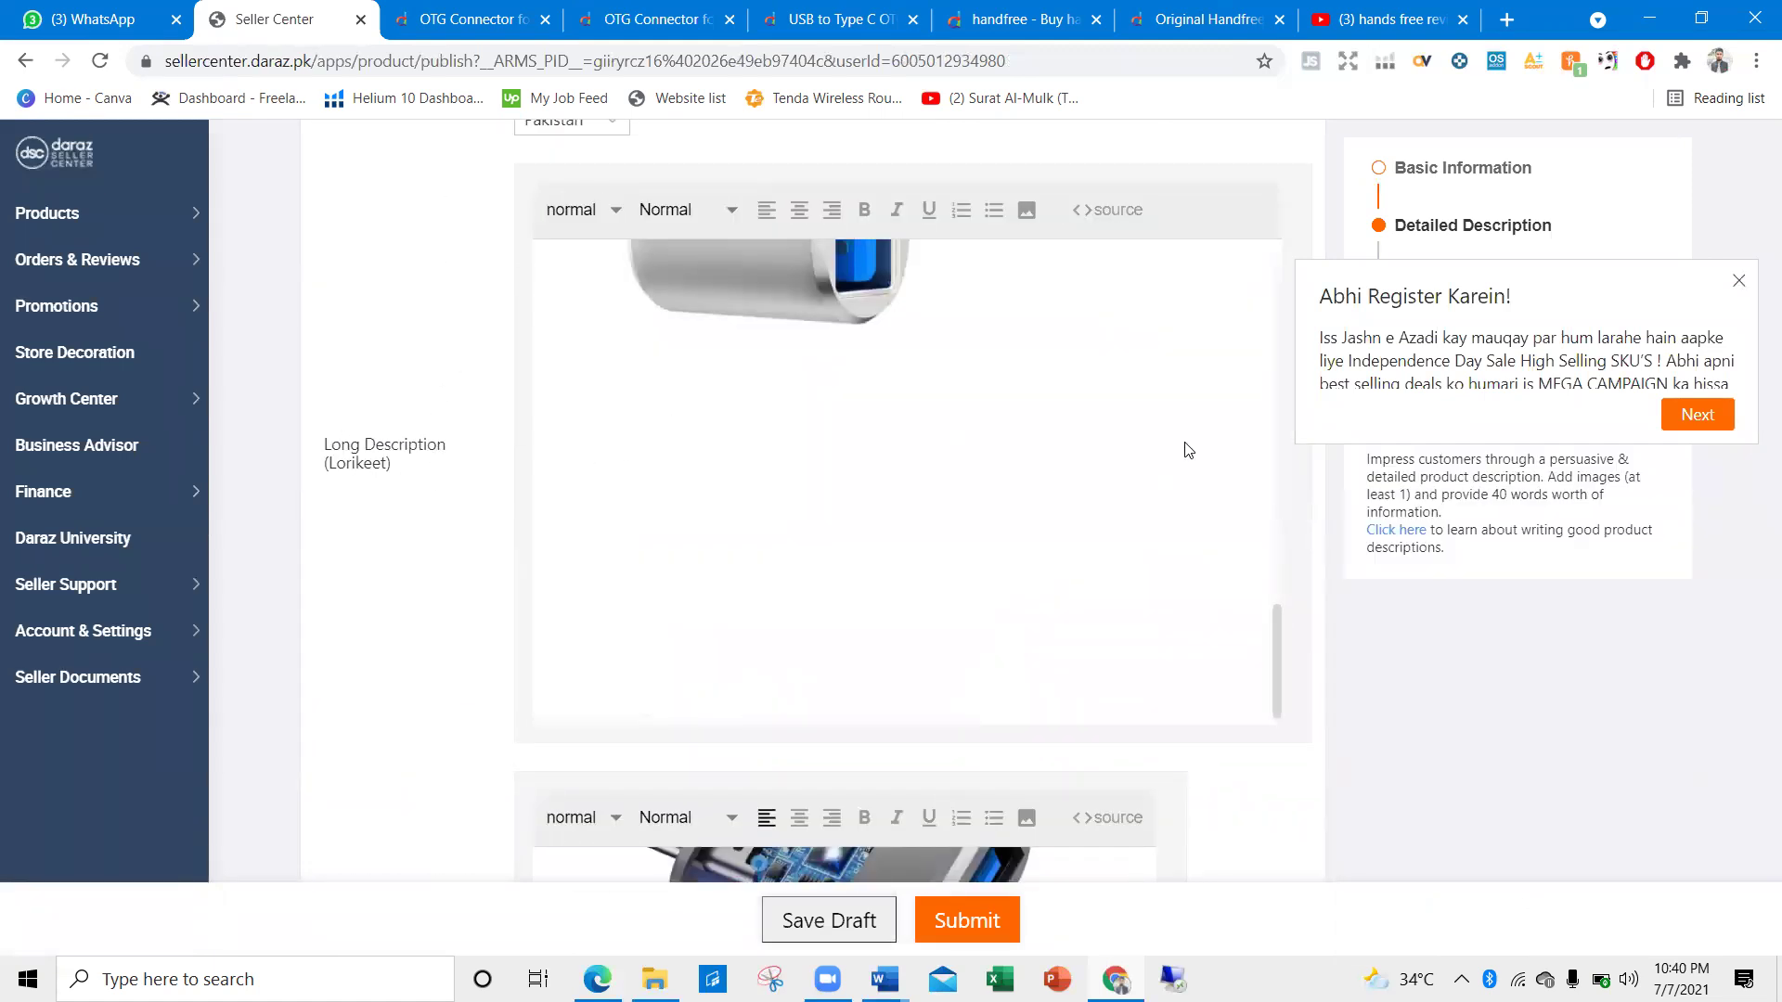
left_click(1739, 282)
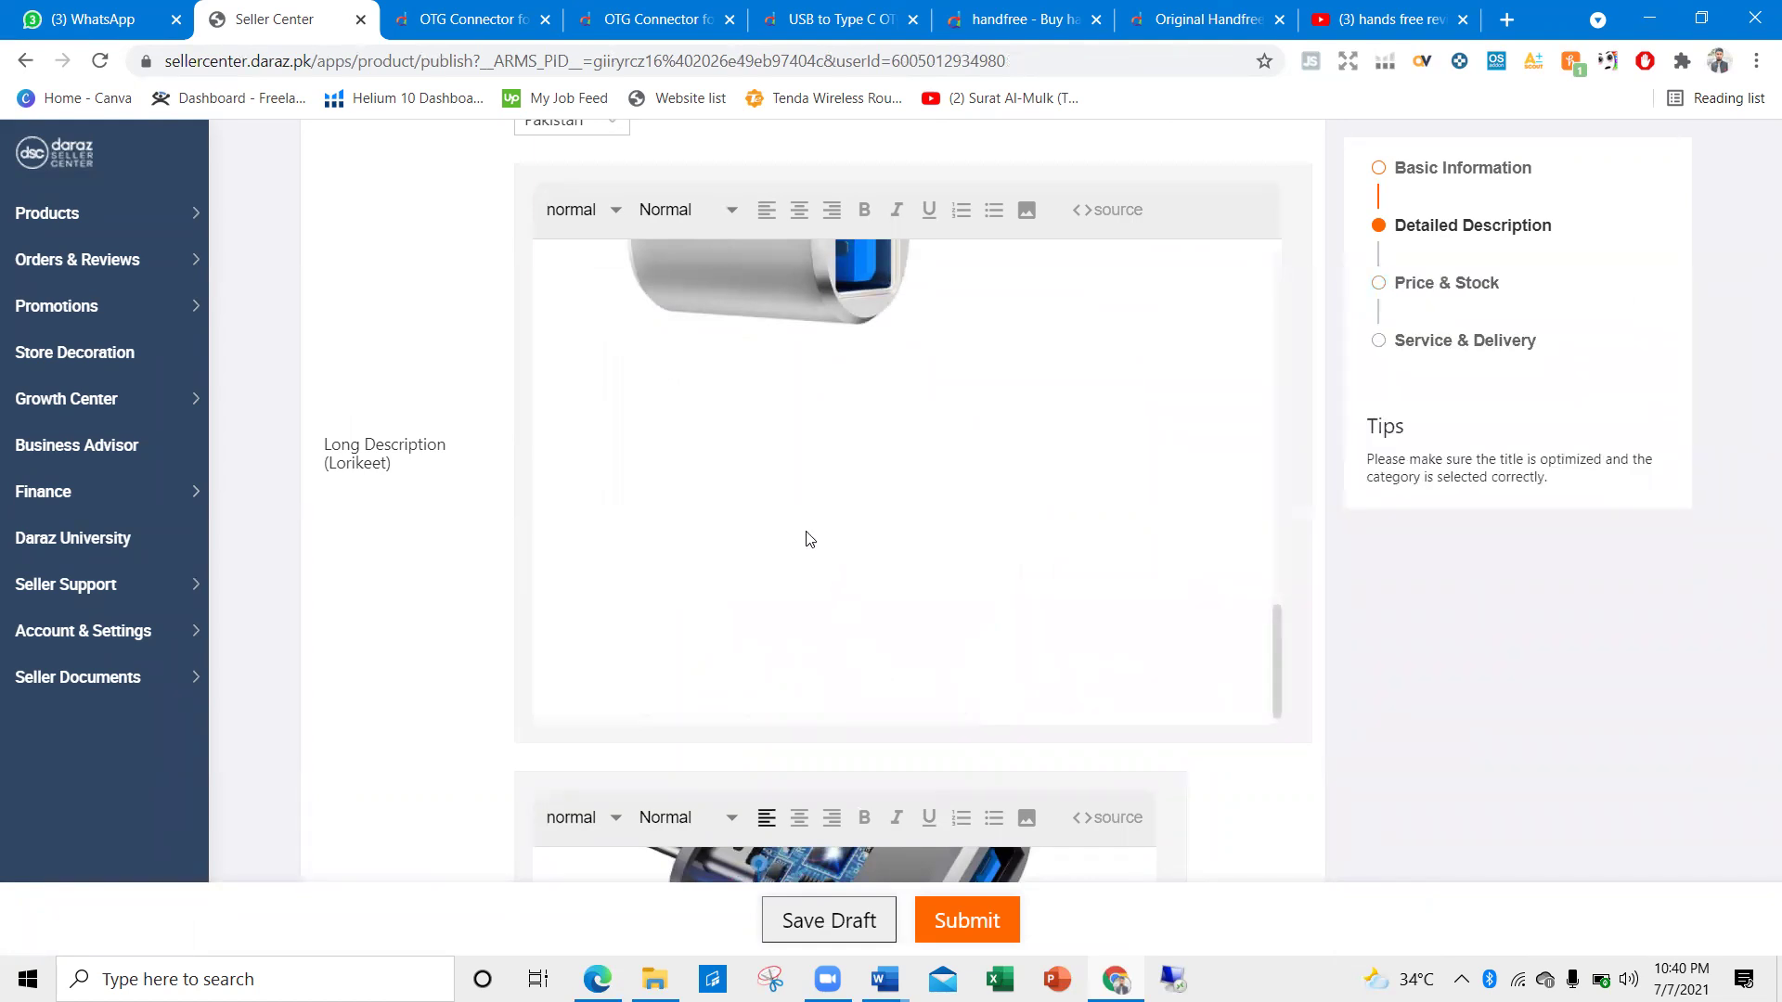
scroll(613, 506, "up", 15)
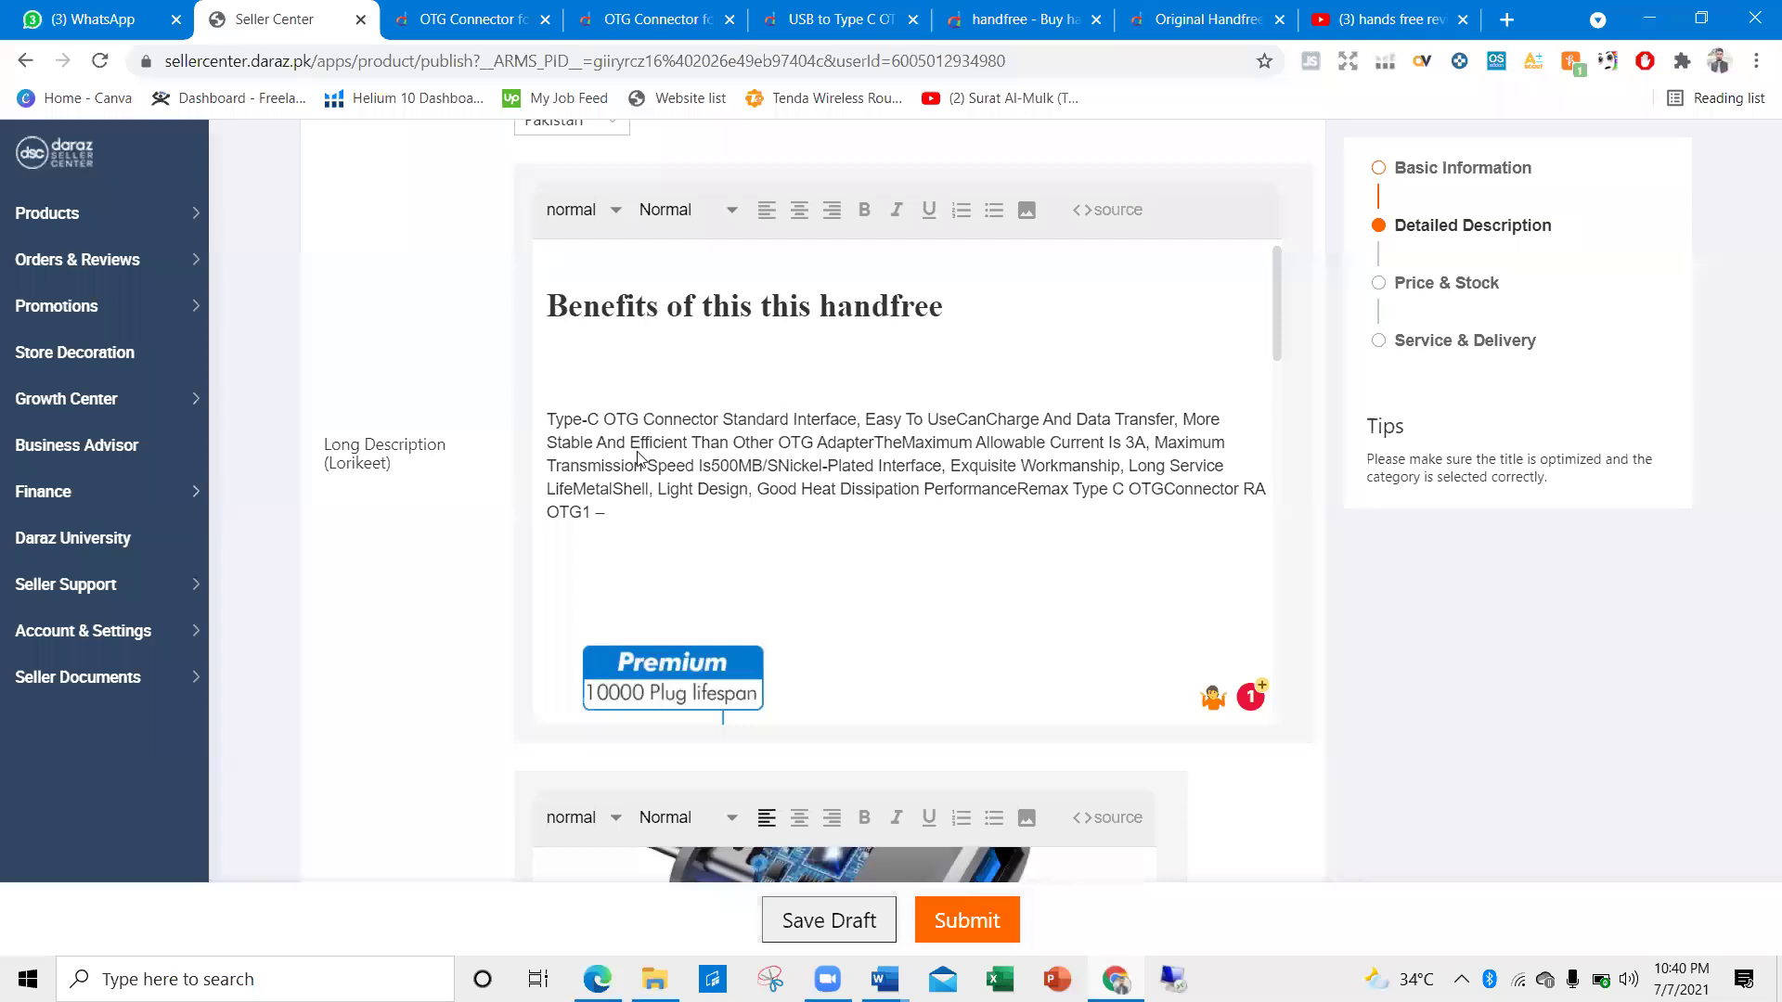
scroll(637, 458, "down", 10)
scroll(868, 399, "down", 3)
scroll(410, 628, "down", 5)
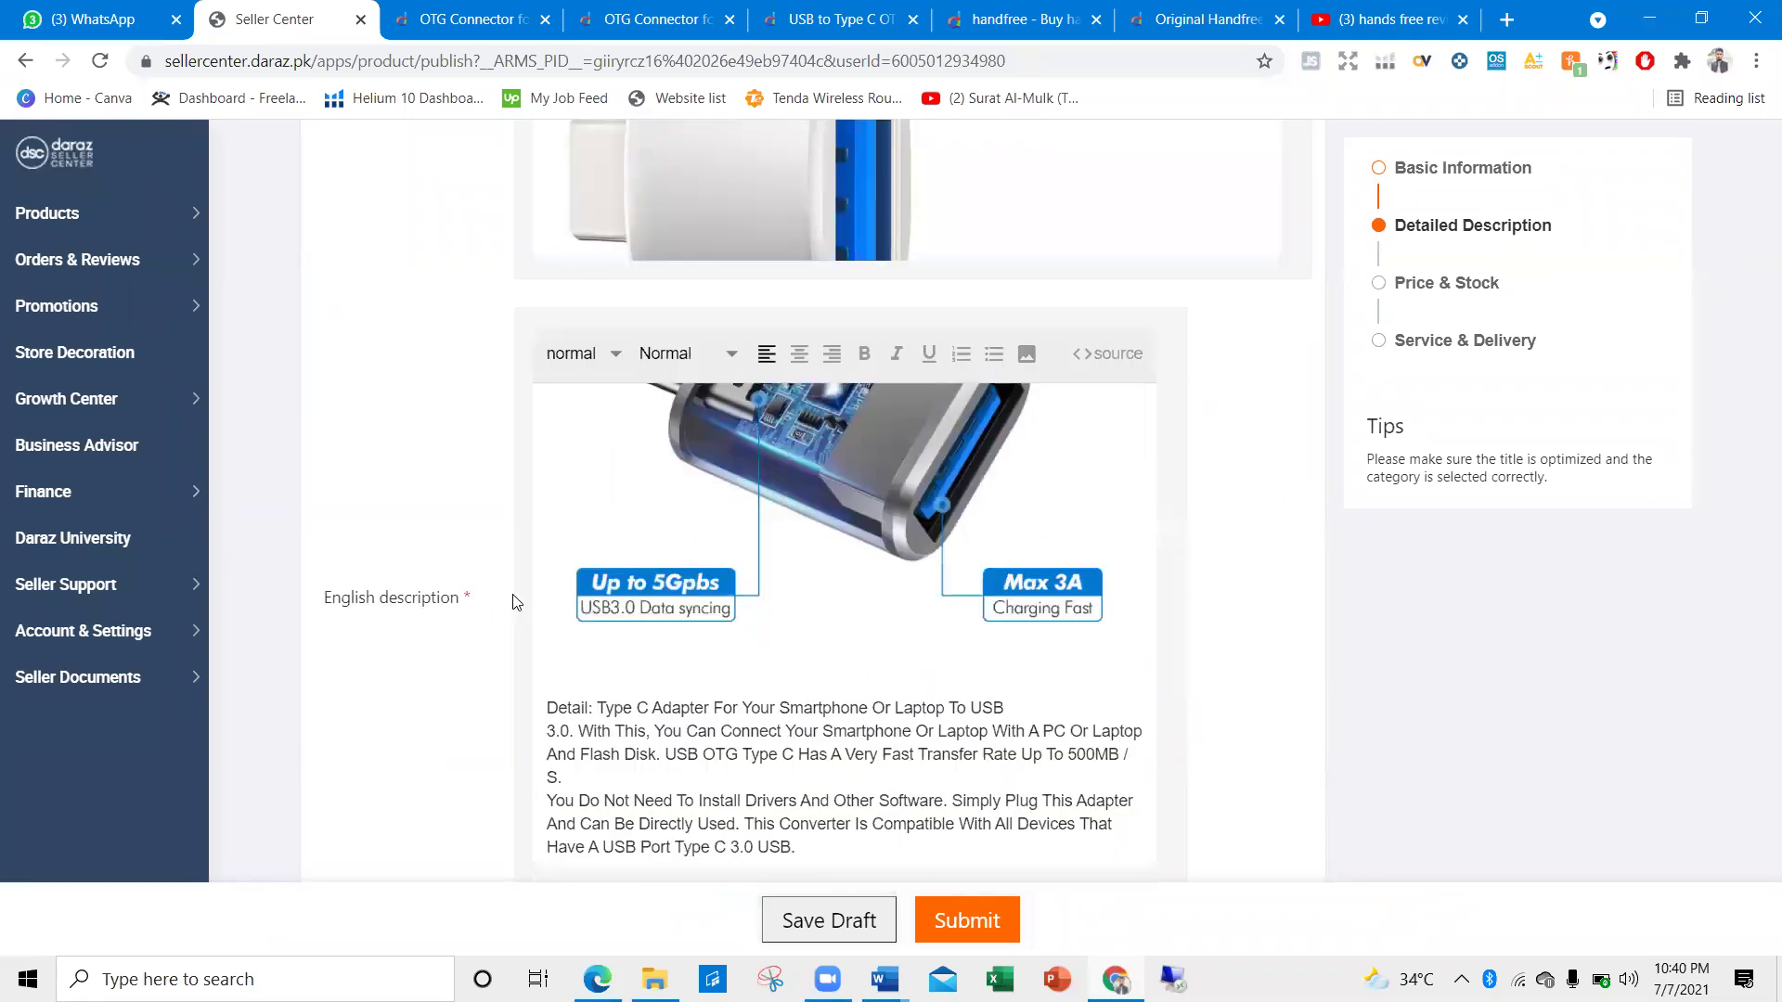
scroll(516, 602, "down", 3)
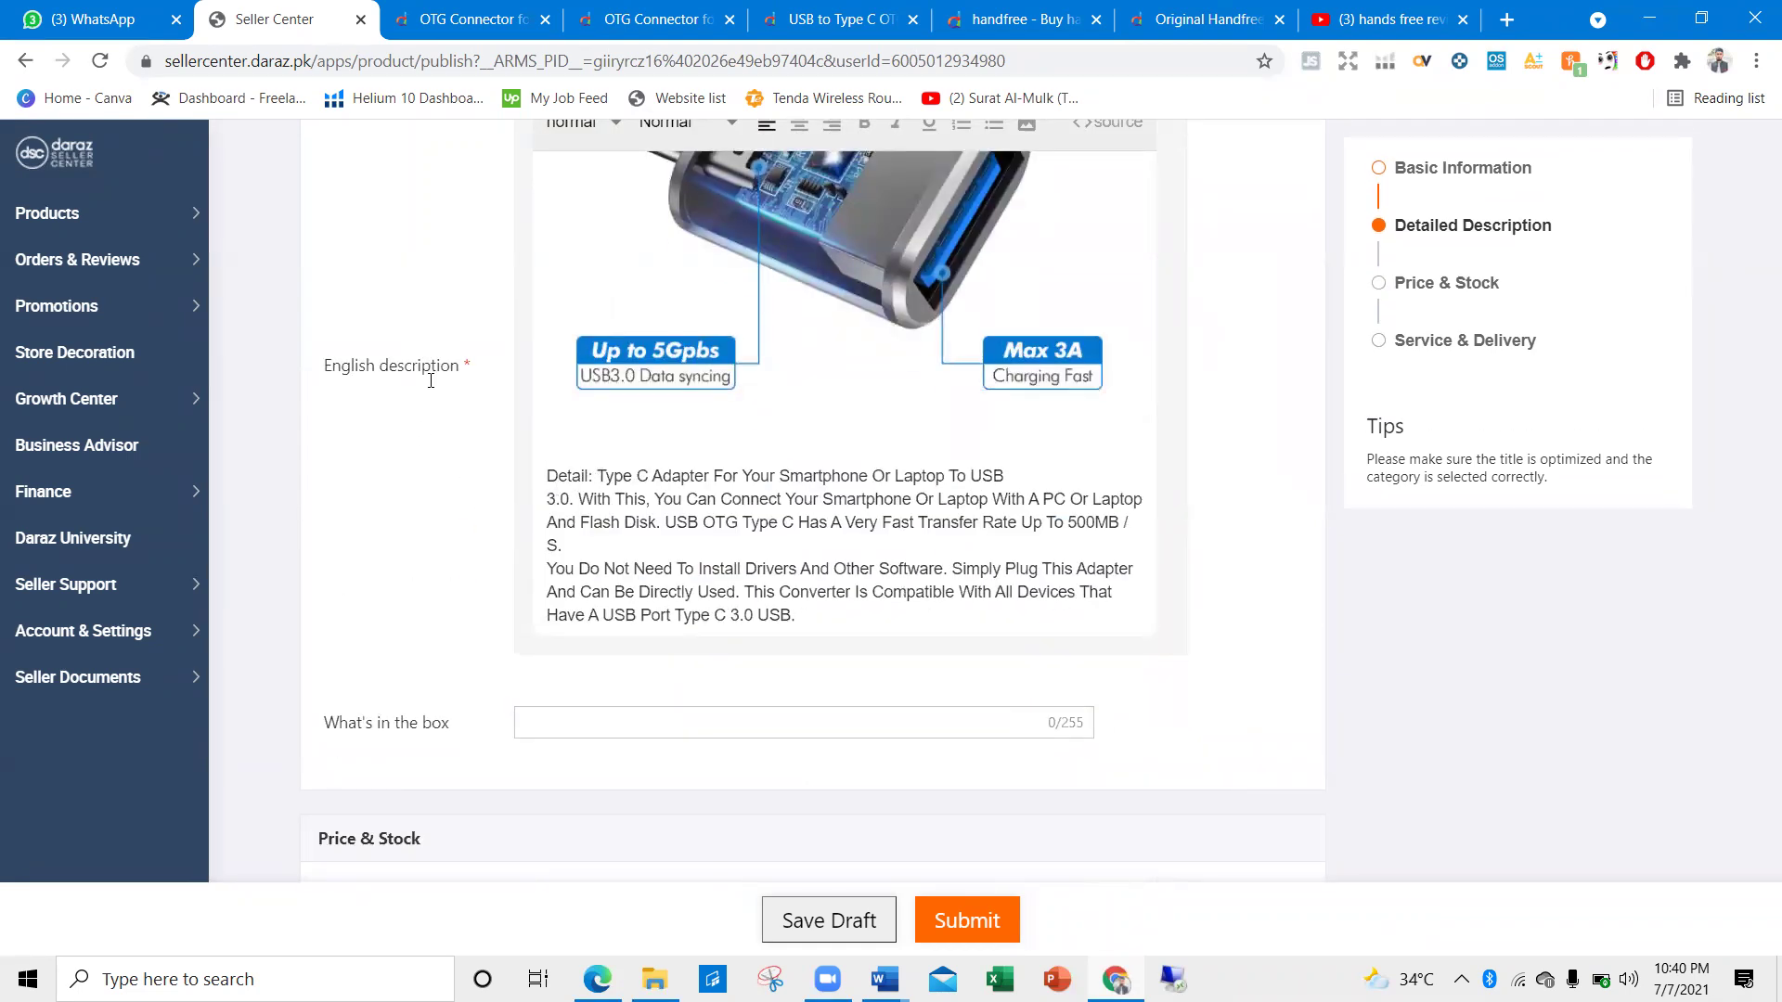
scroll(431, 380, "up", 3)
scroll(436, 446, "up", 3)
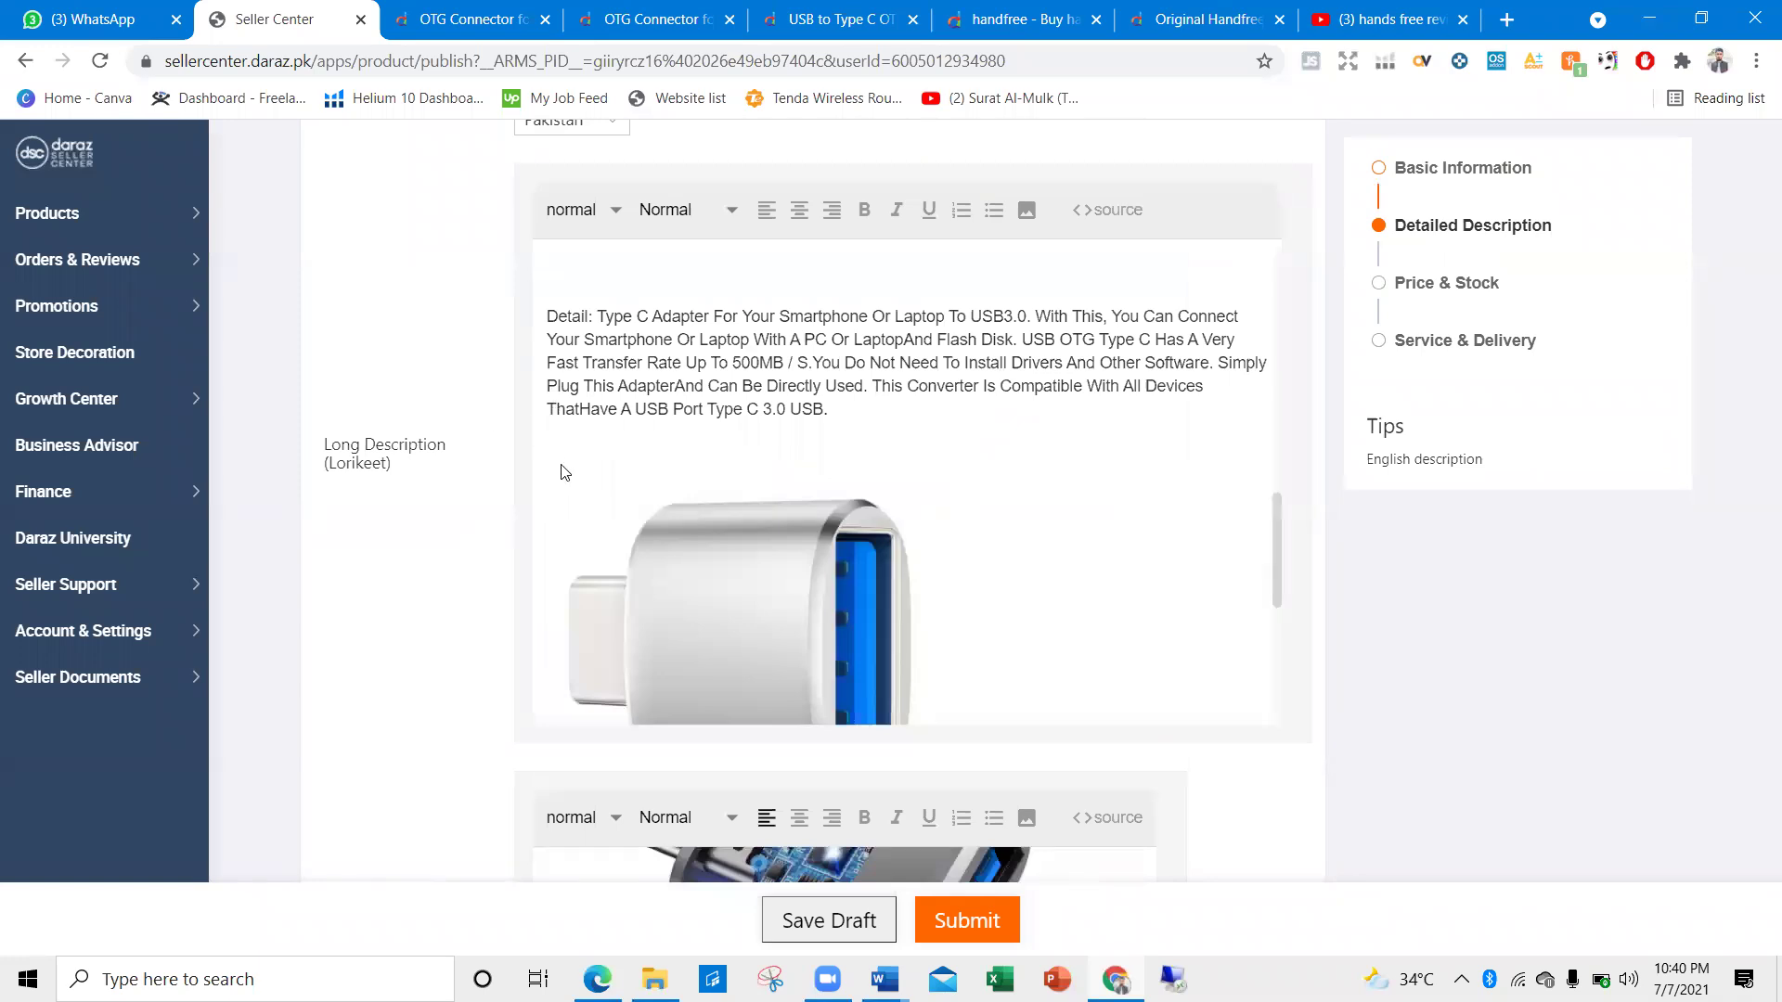
scroll(561, 472, "down", 10)
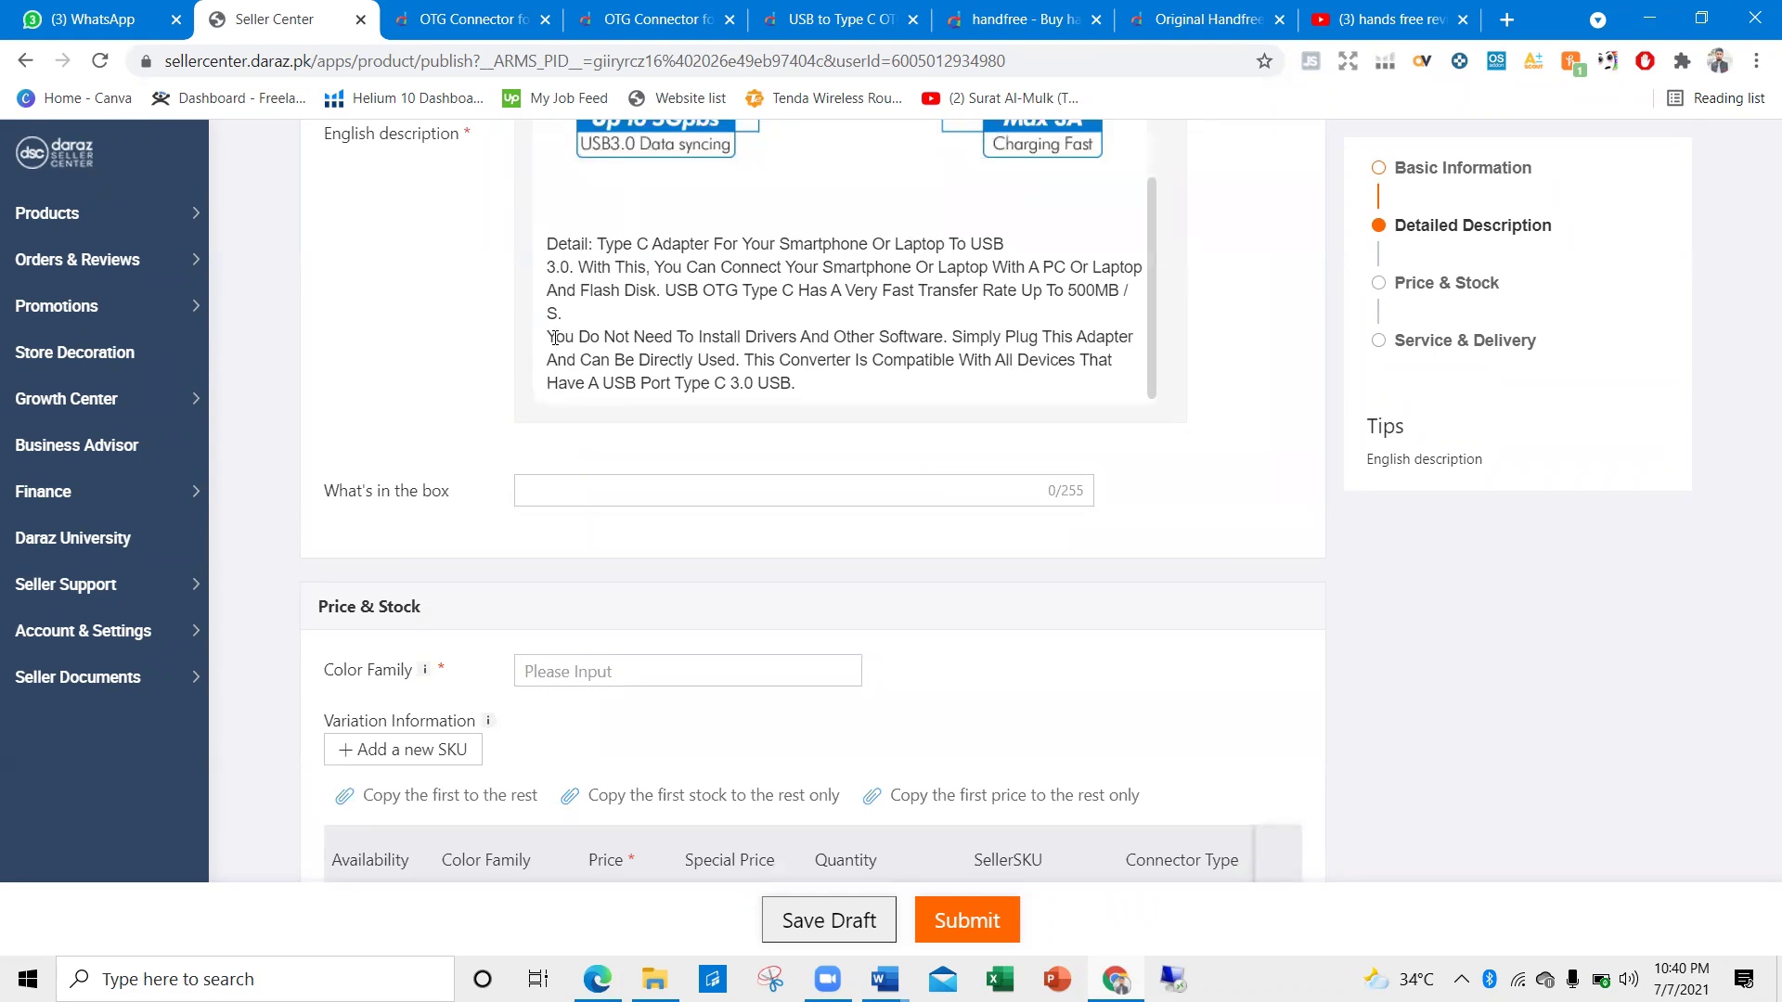
Fill in What's in the box with "one handfree one thank you card, one plastic raper"
left_click(536, 494)
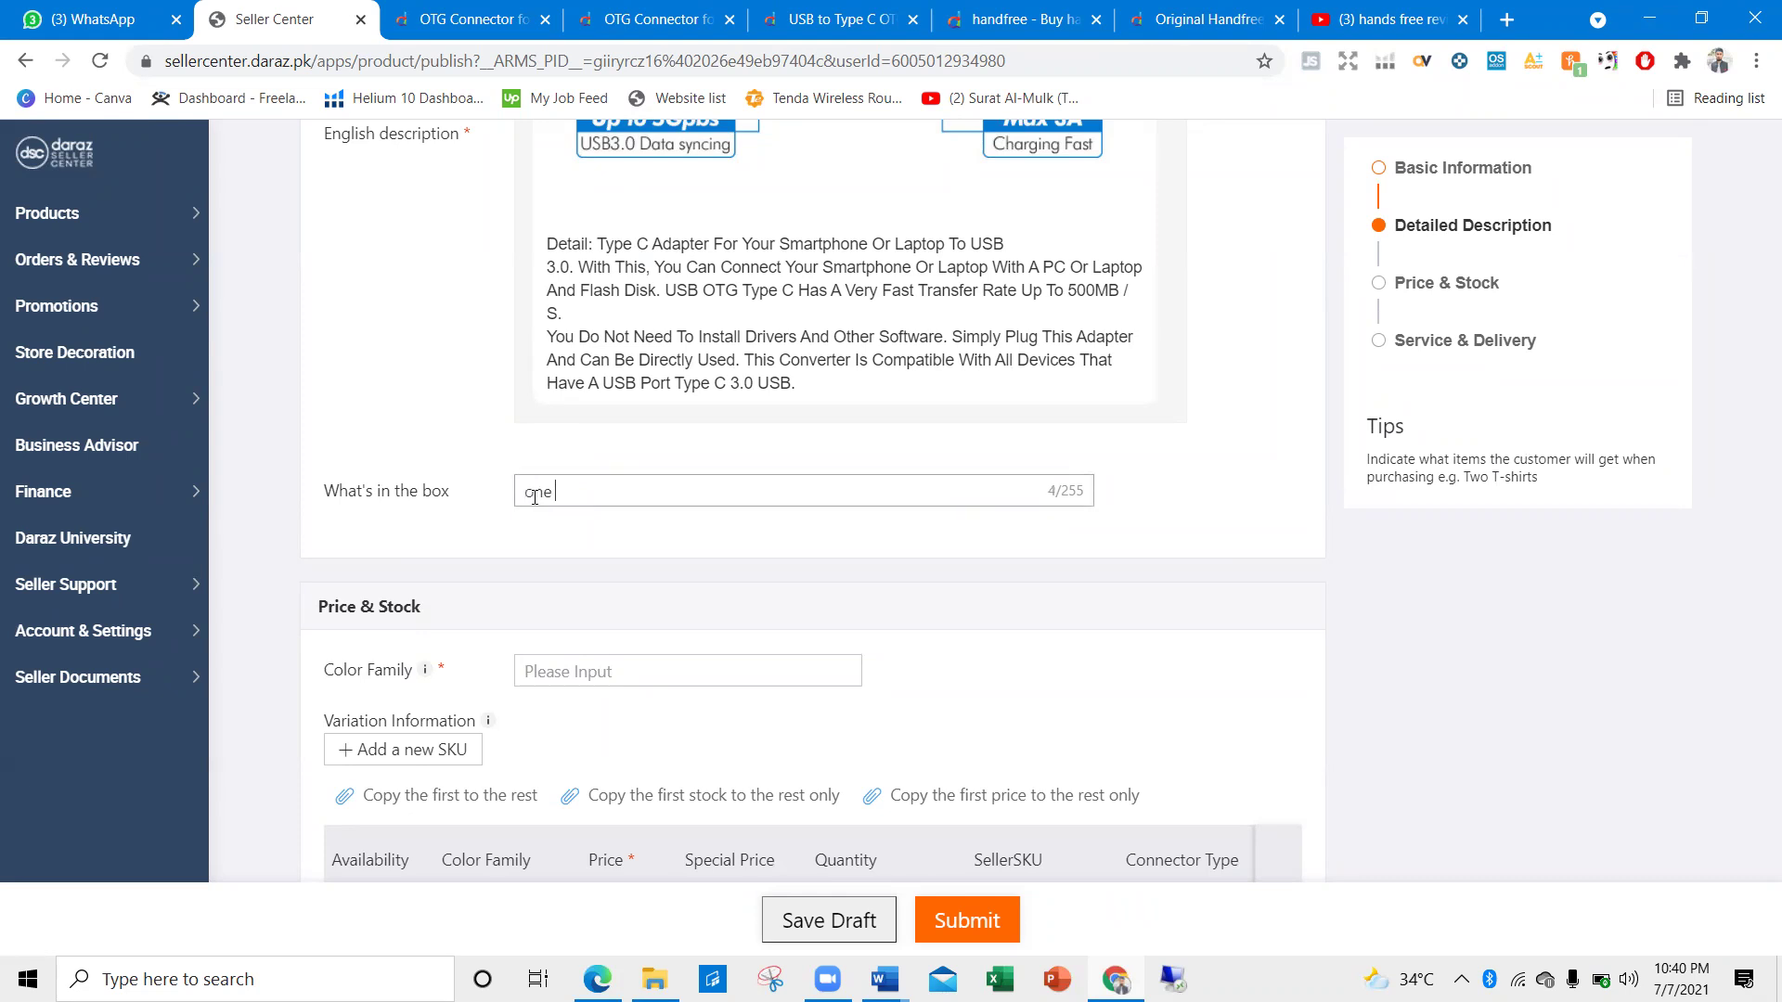
type("one handfree one thank you card, one")
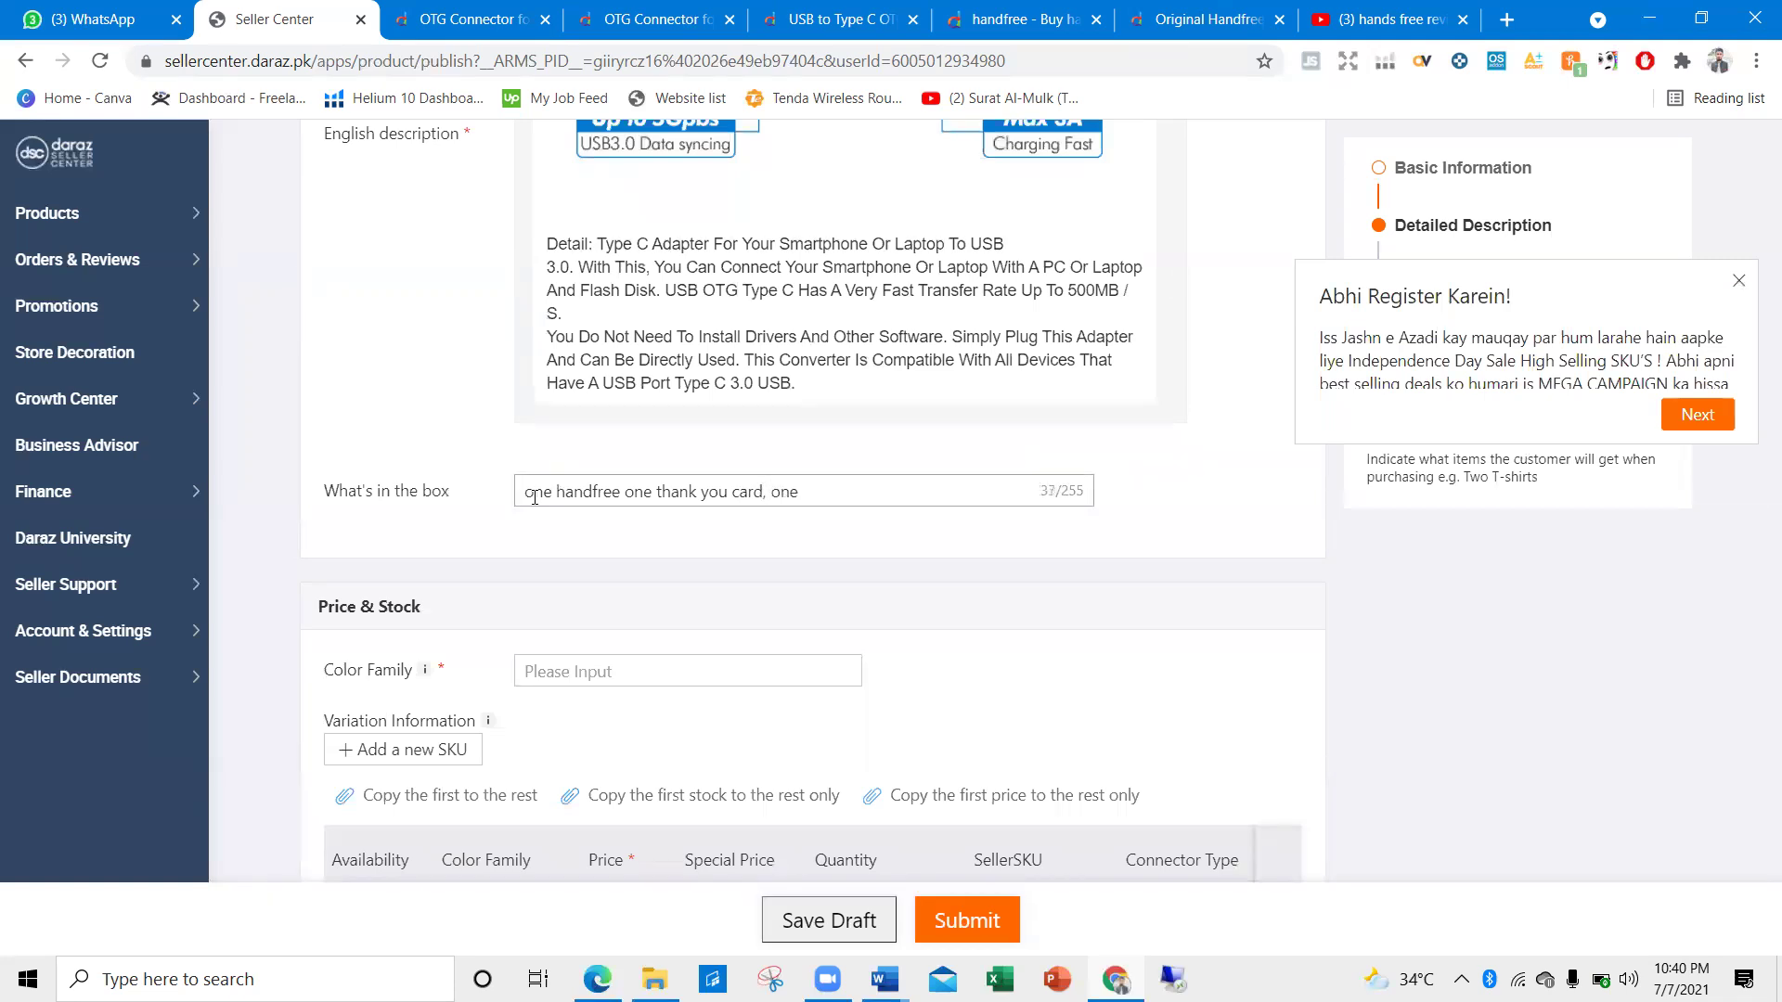
type("plastic raper")
scroll(419, 691, "down", 2)
Try to find a Color Family option by entering "mul", and clear the entry
left_click(439, 517)
left_click(561, 440)
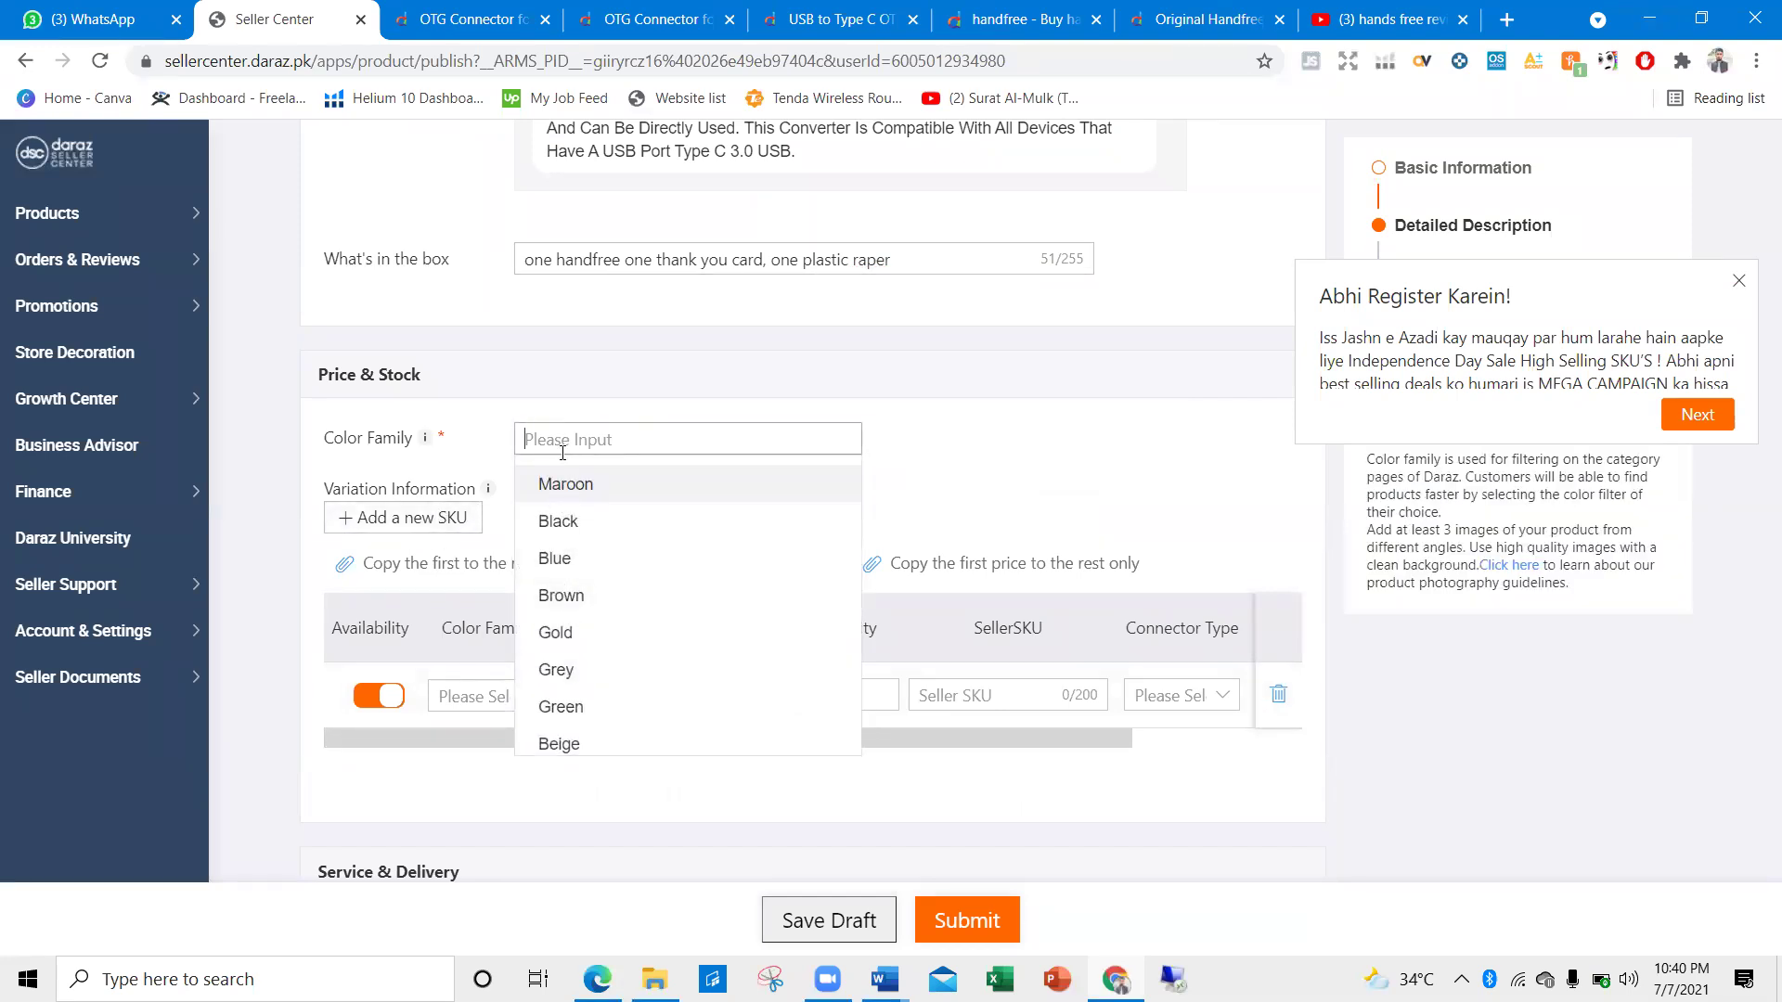
type("mut")
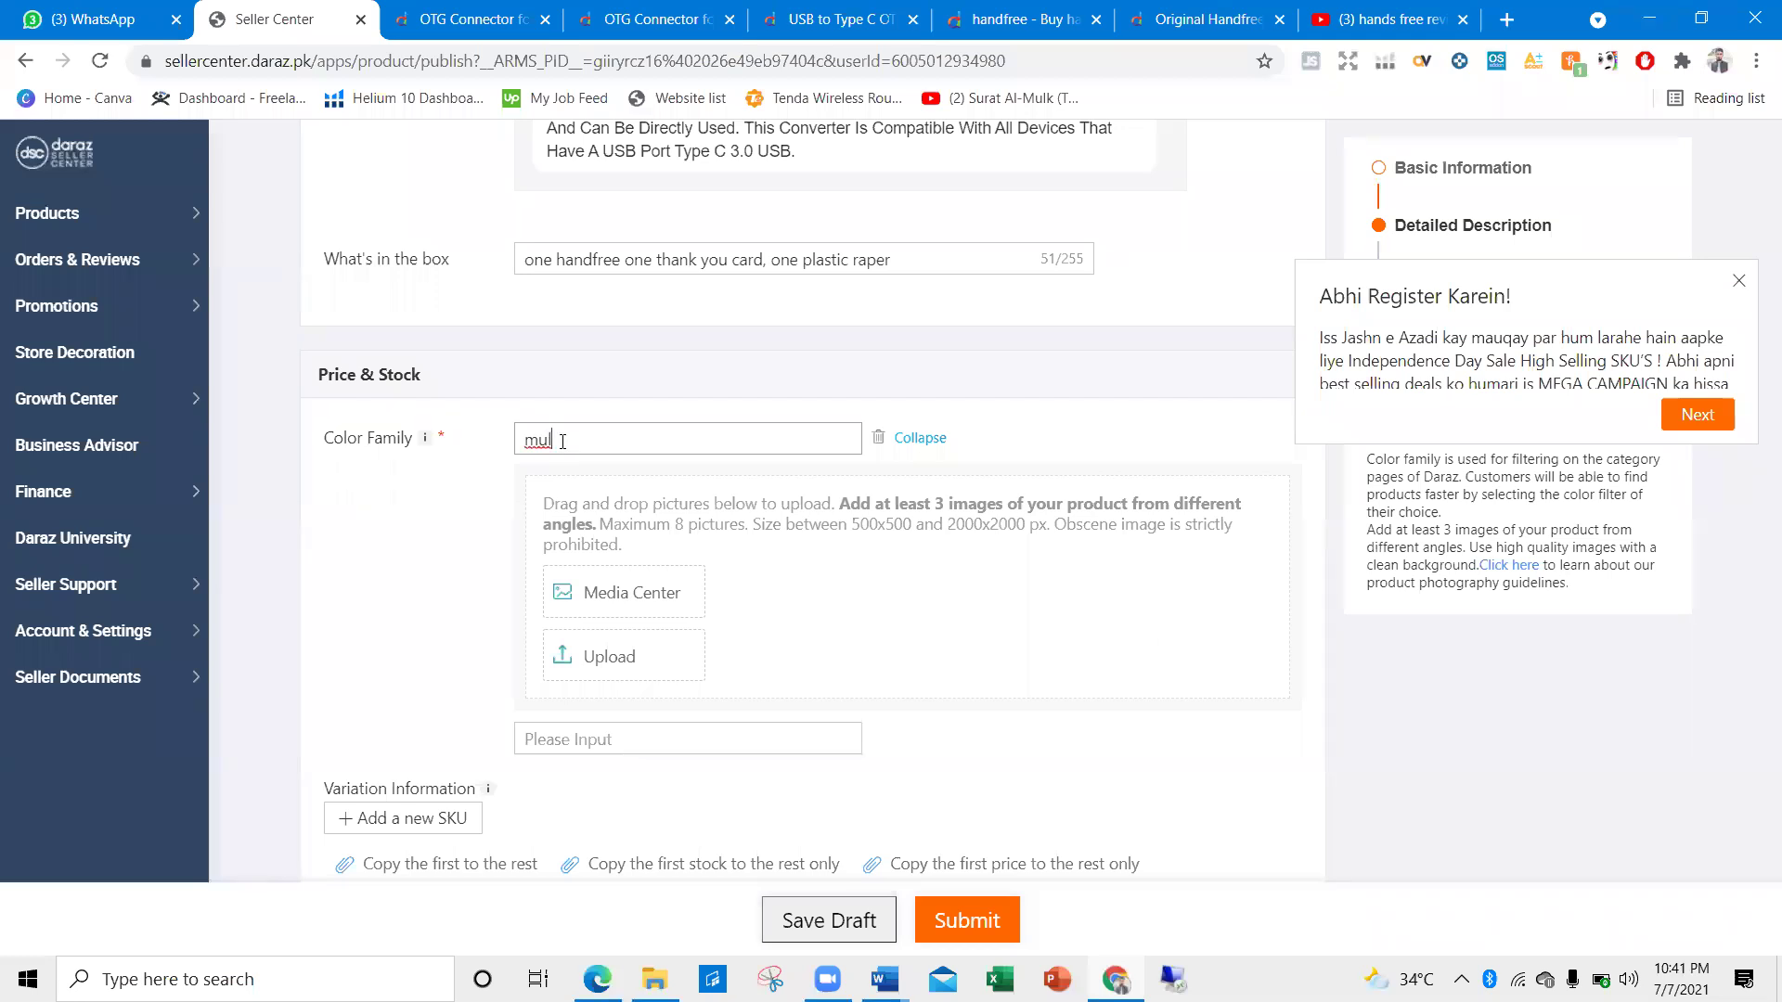
key("BackSpace")
key("BackSpace")
key("BackSpace")
Browse the list of available Color Family options for a shade suited to the product
scroll(574, 464, "down", 3)
scroll(589, 316, "up", 3)
scroll(572, 603, "down", 6)
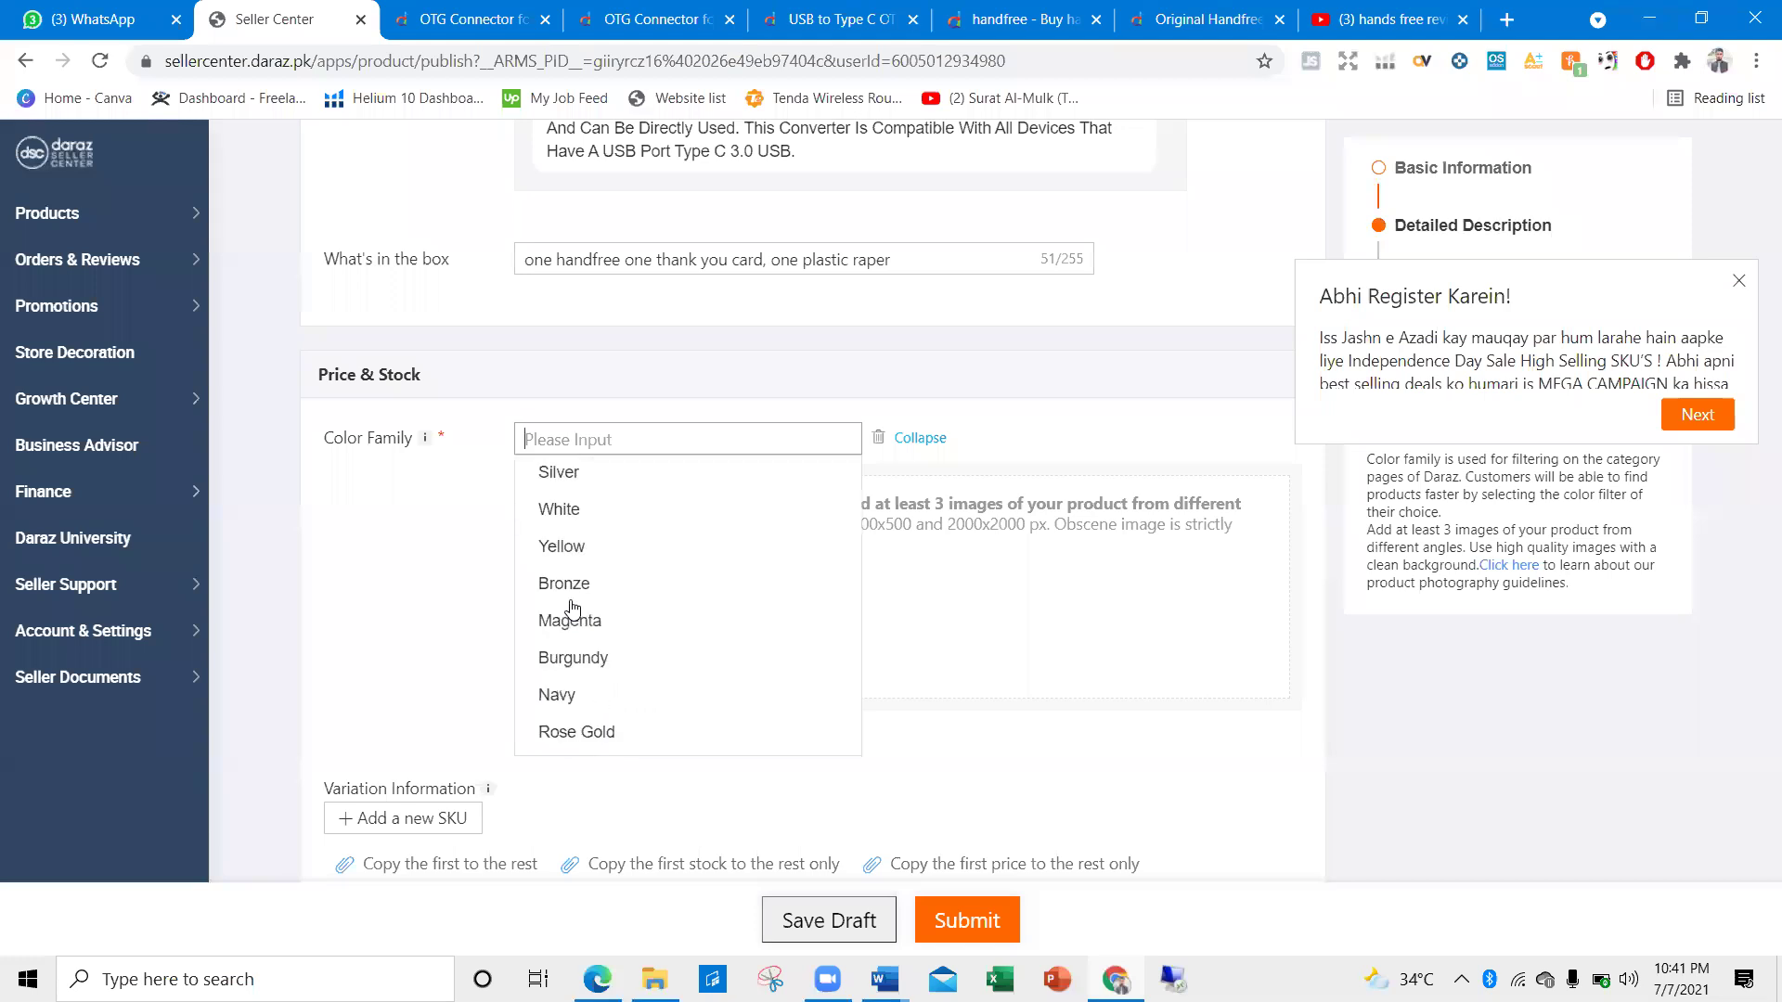
scroll(573, 603, "down", 4)
scroll(573, 633, "up", 4)
scroll(572, 634, "up", 6)
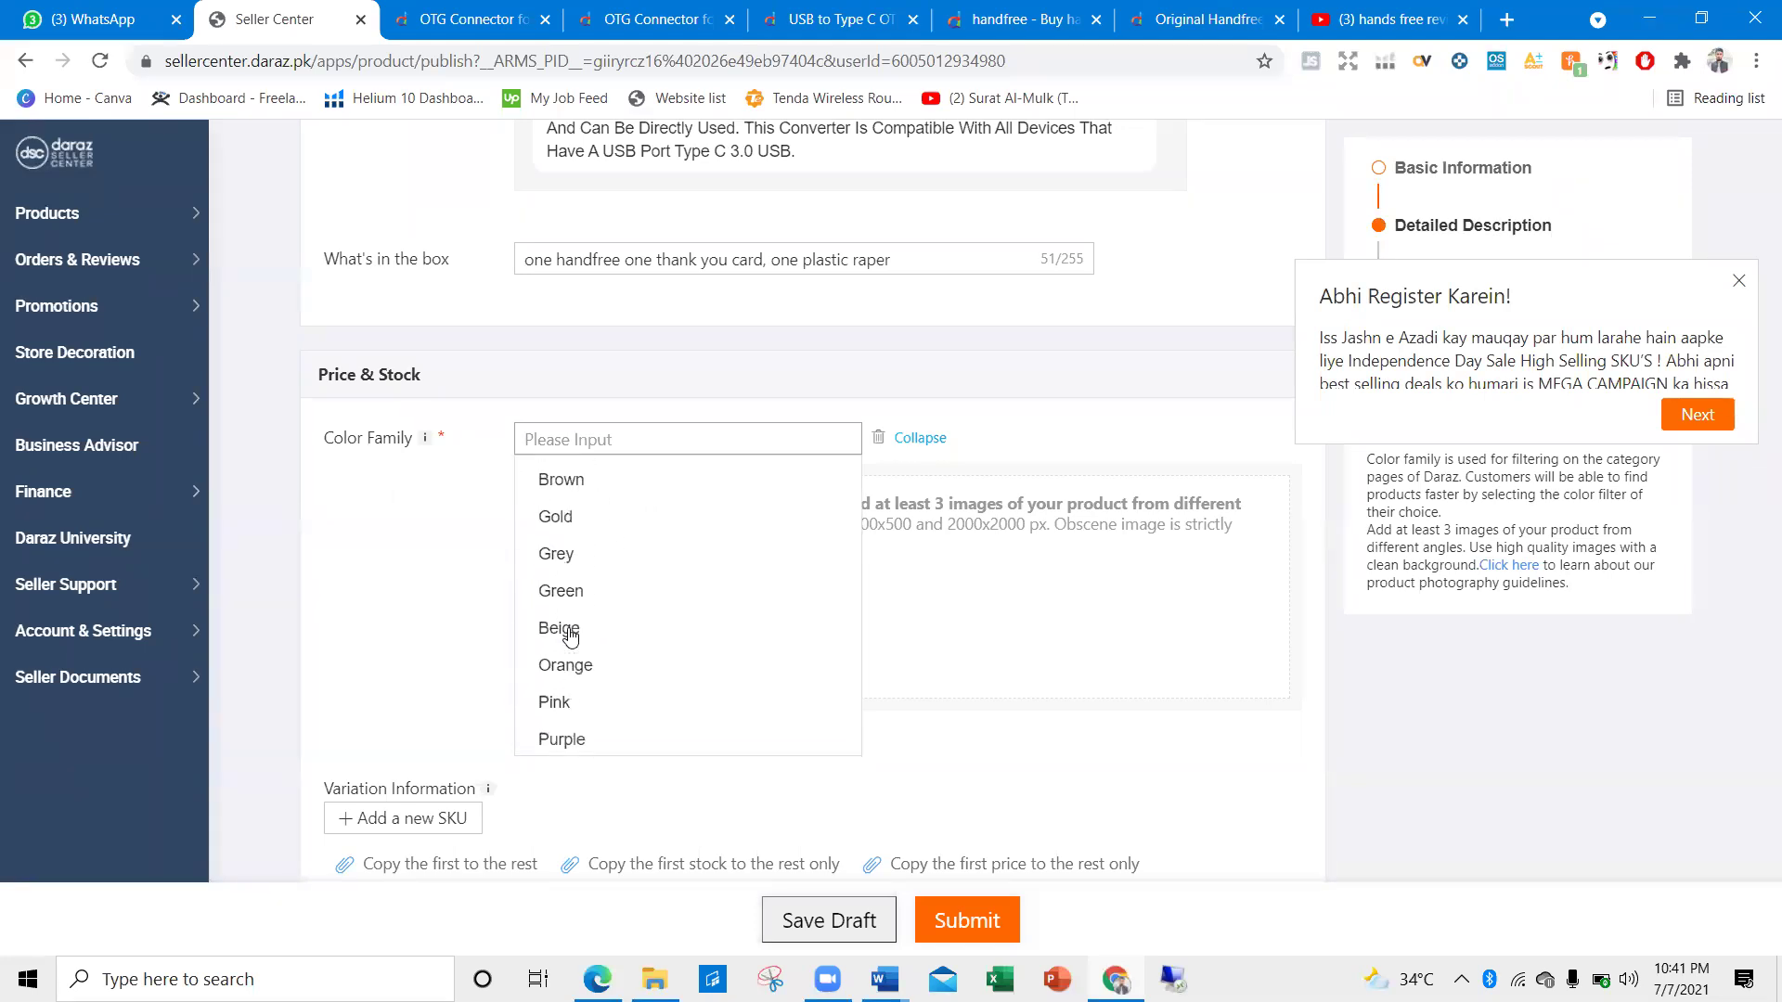
scroll(562, 566, "down", 5)
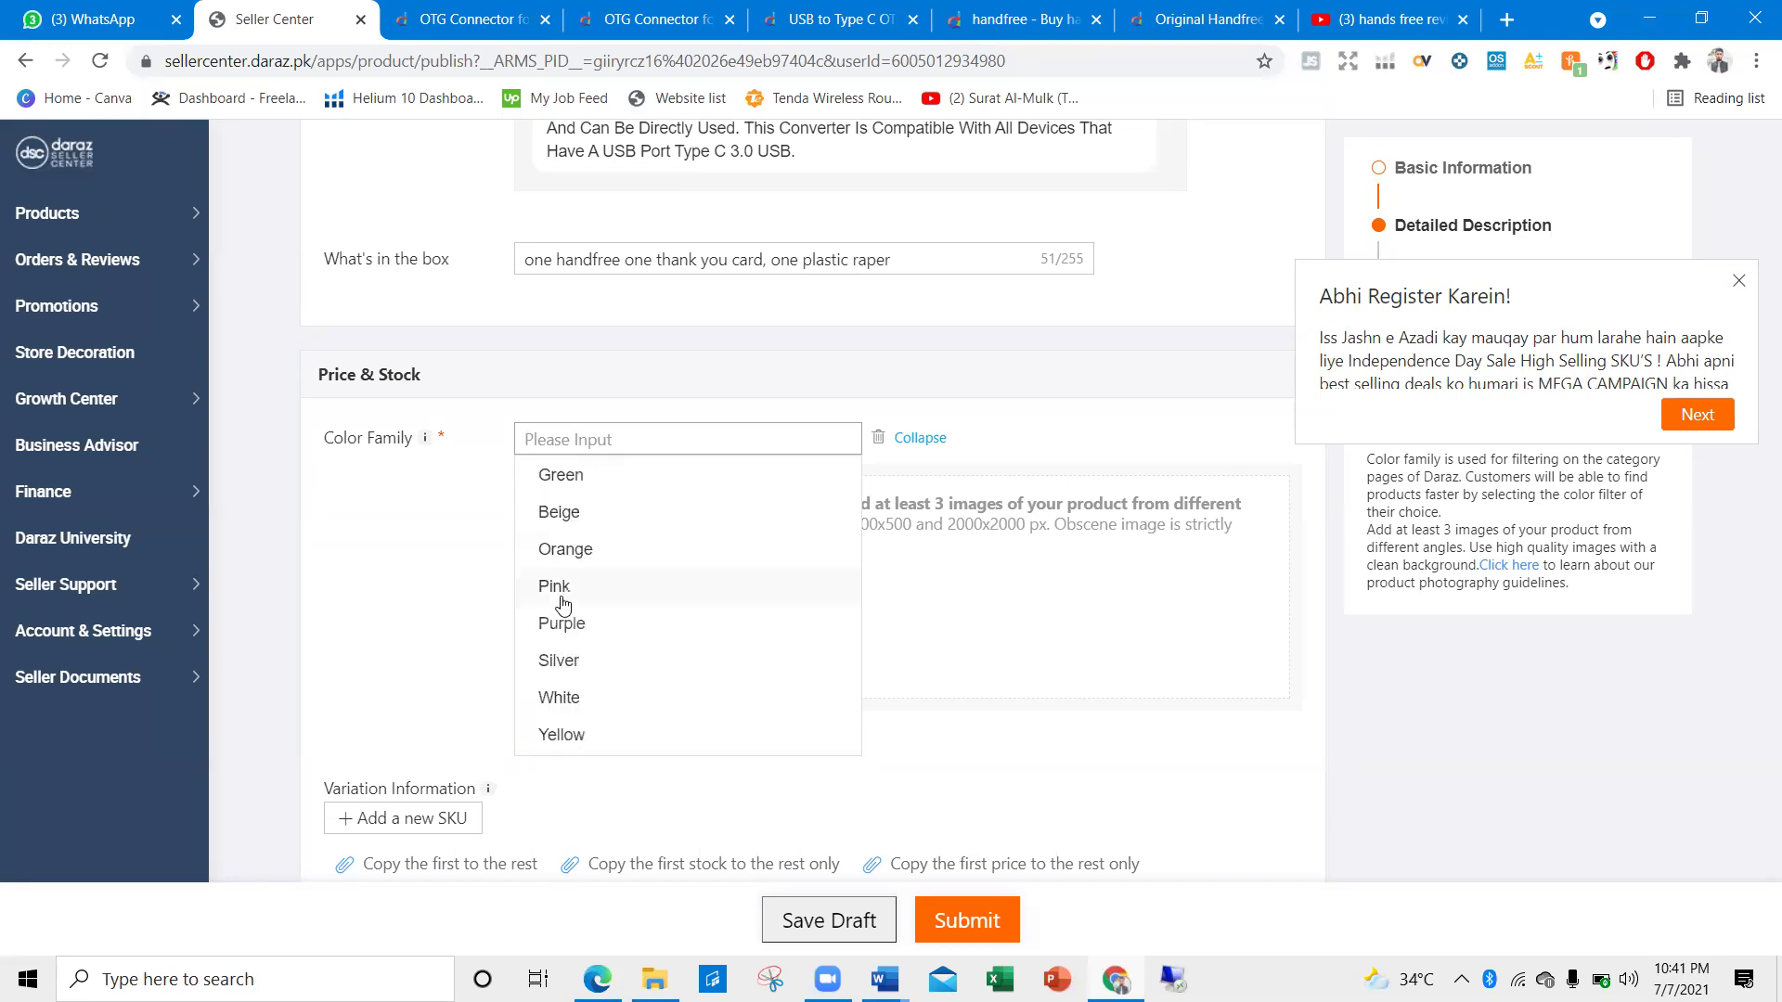
scroll(563, 604, "down", 5)
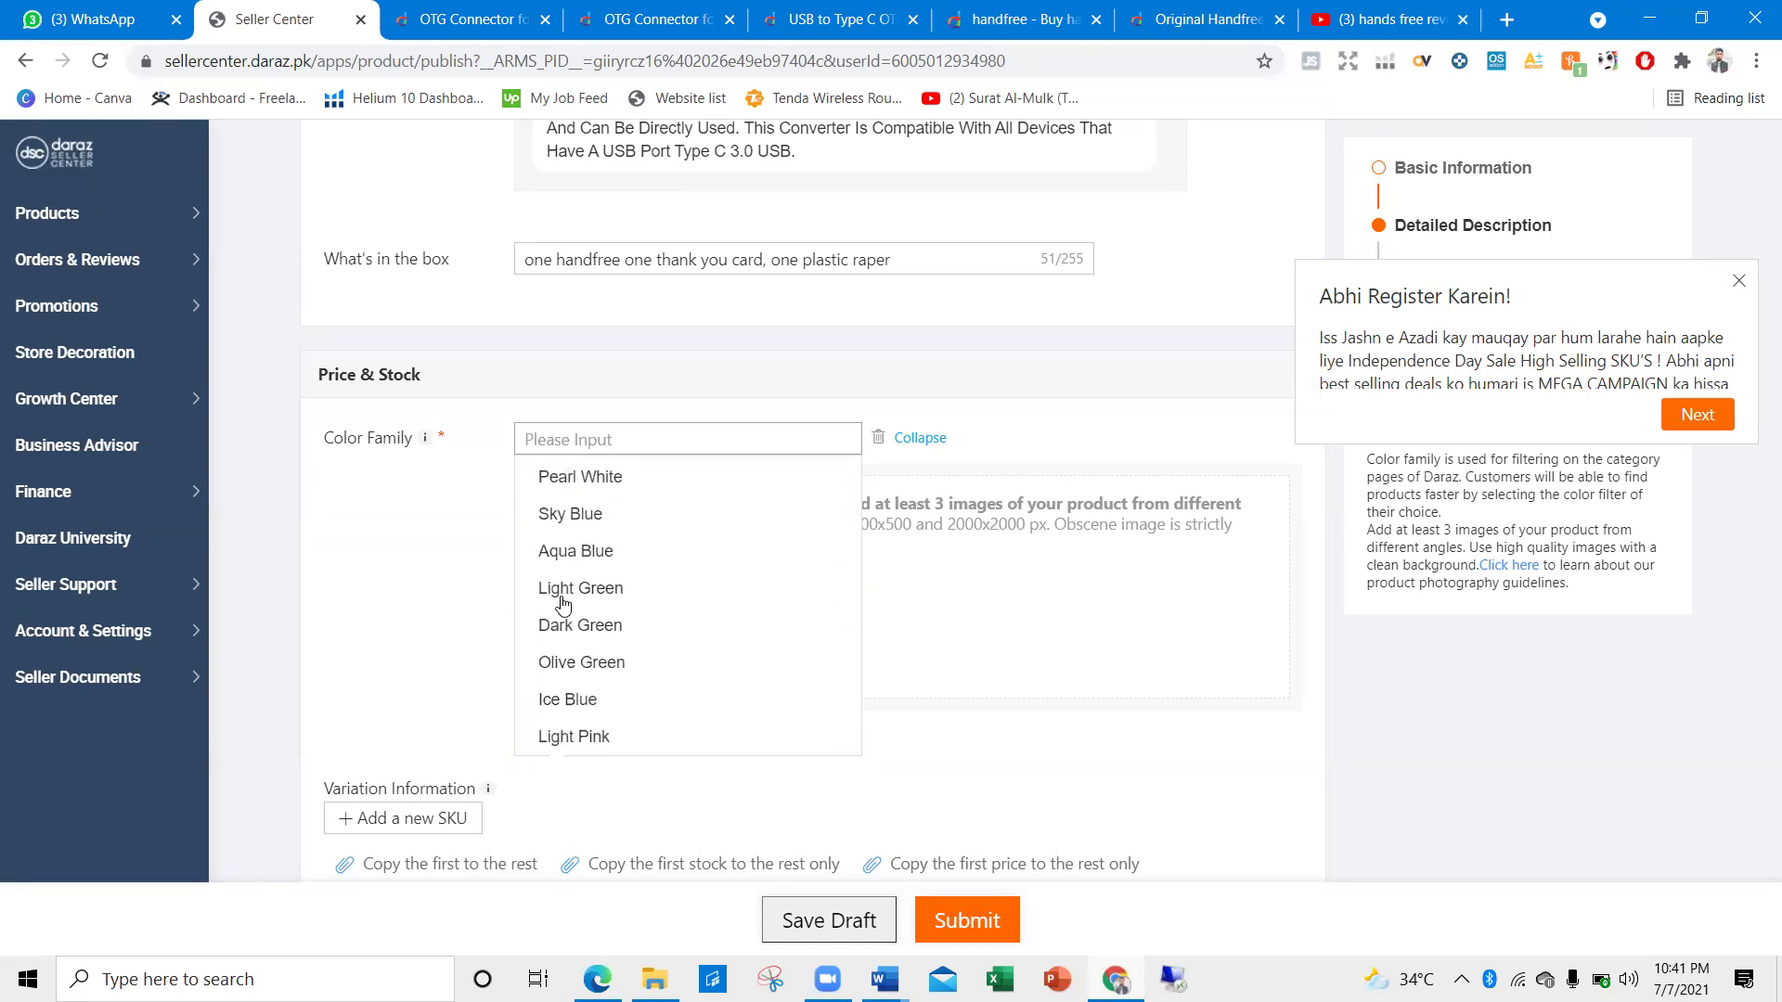
scroll(561, 603, "down", 5)
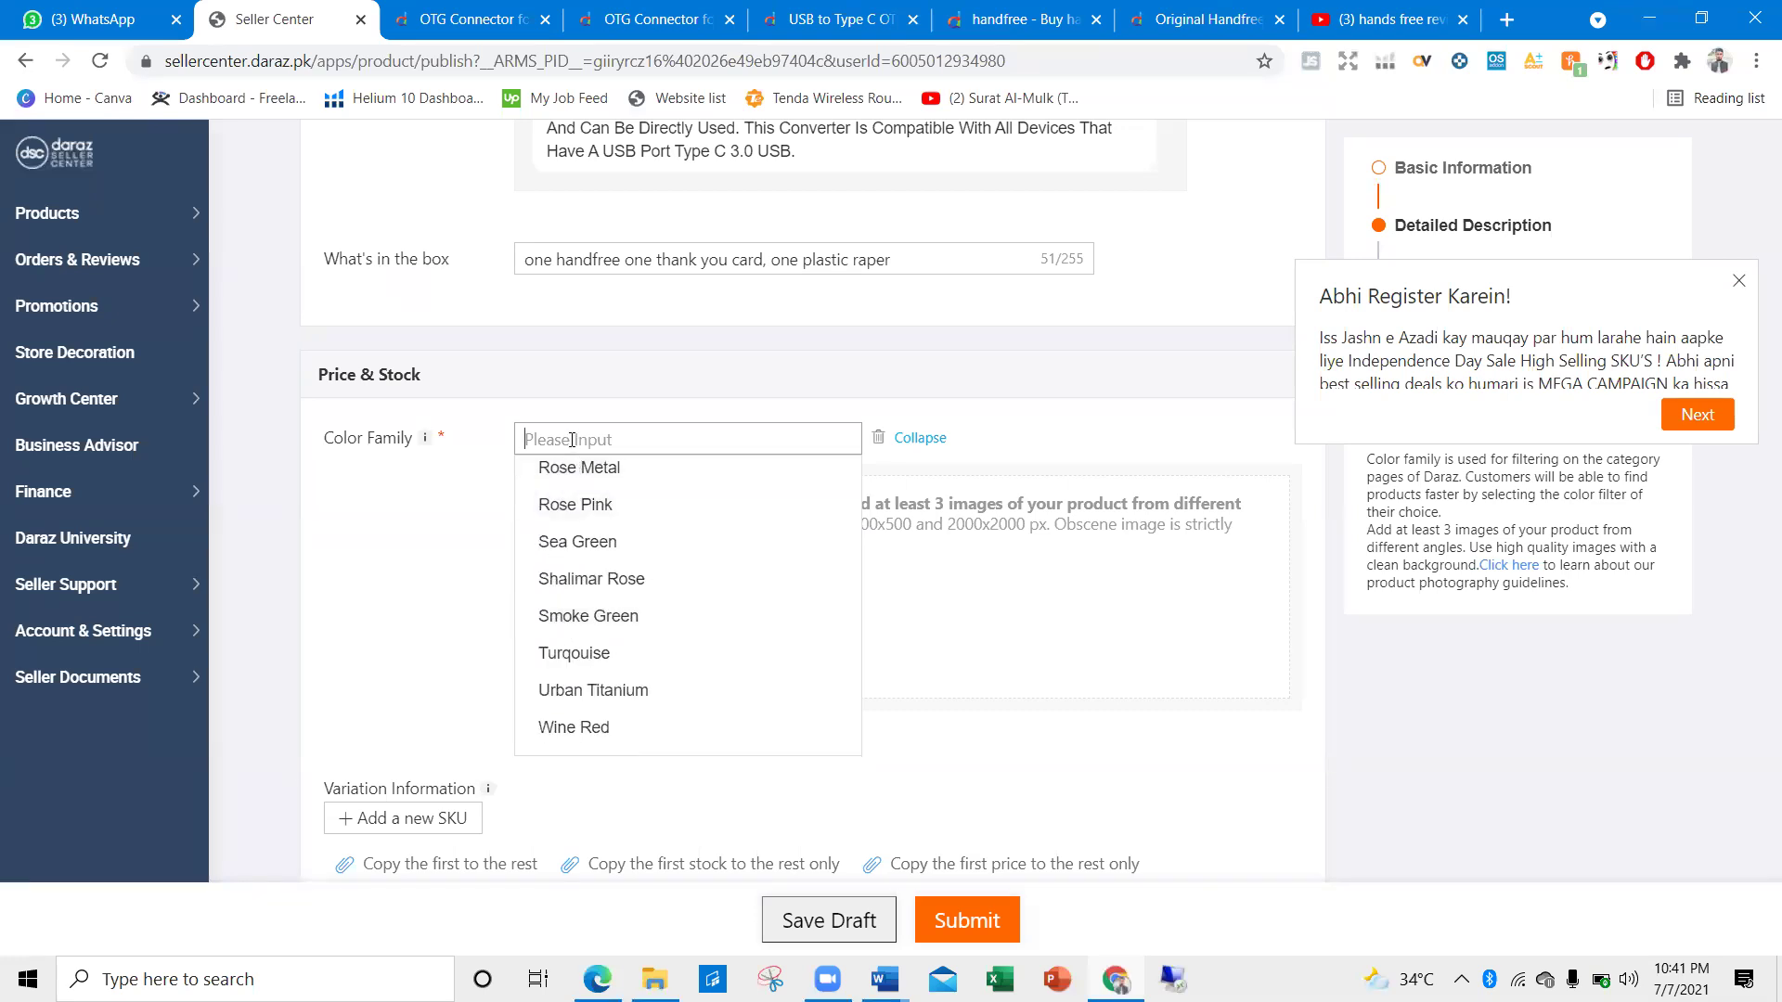
Set the product's Color Family to Grey
type("mu")
key("BackSpace")
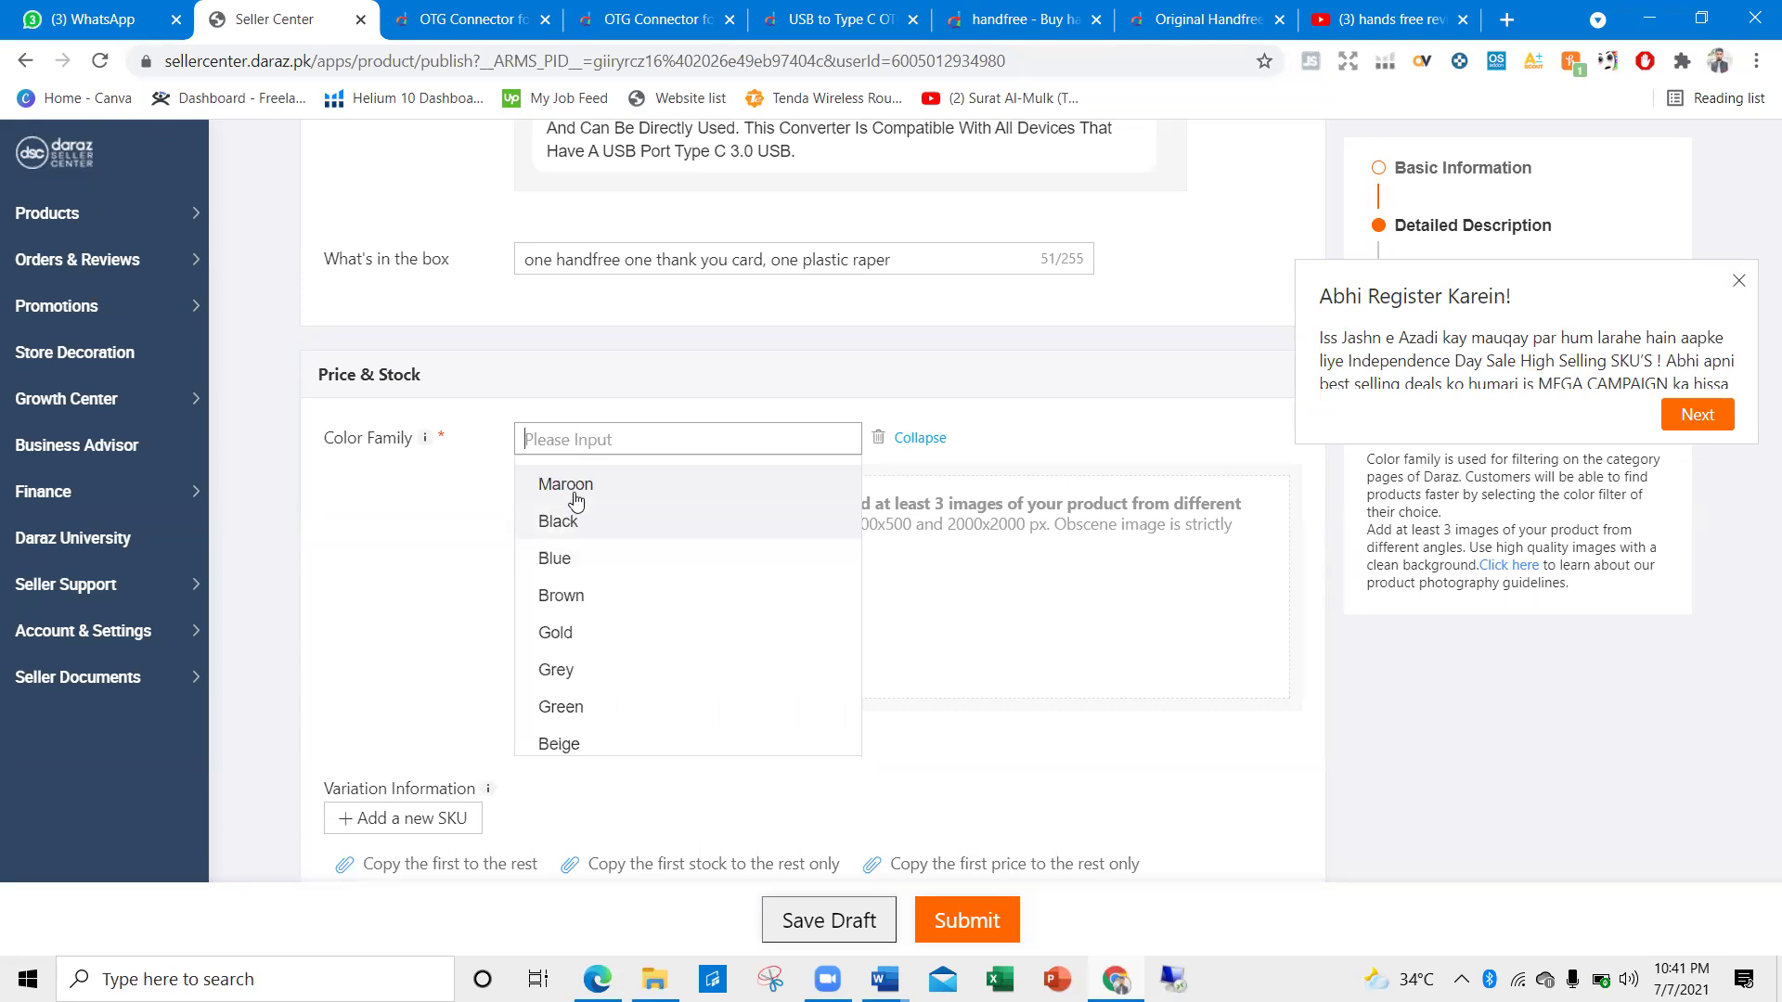
left_click(573, 676)
Open the Media Center for the Grey variation's images and create a folder named "otg" in the gallery
left_click(649, 595)
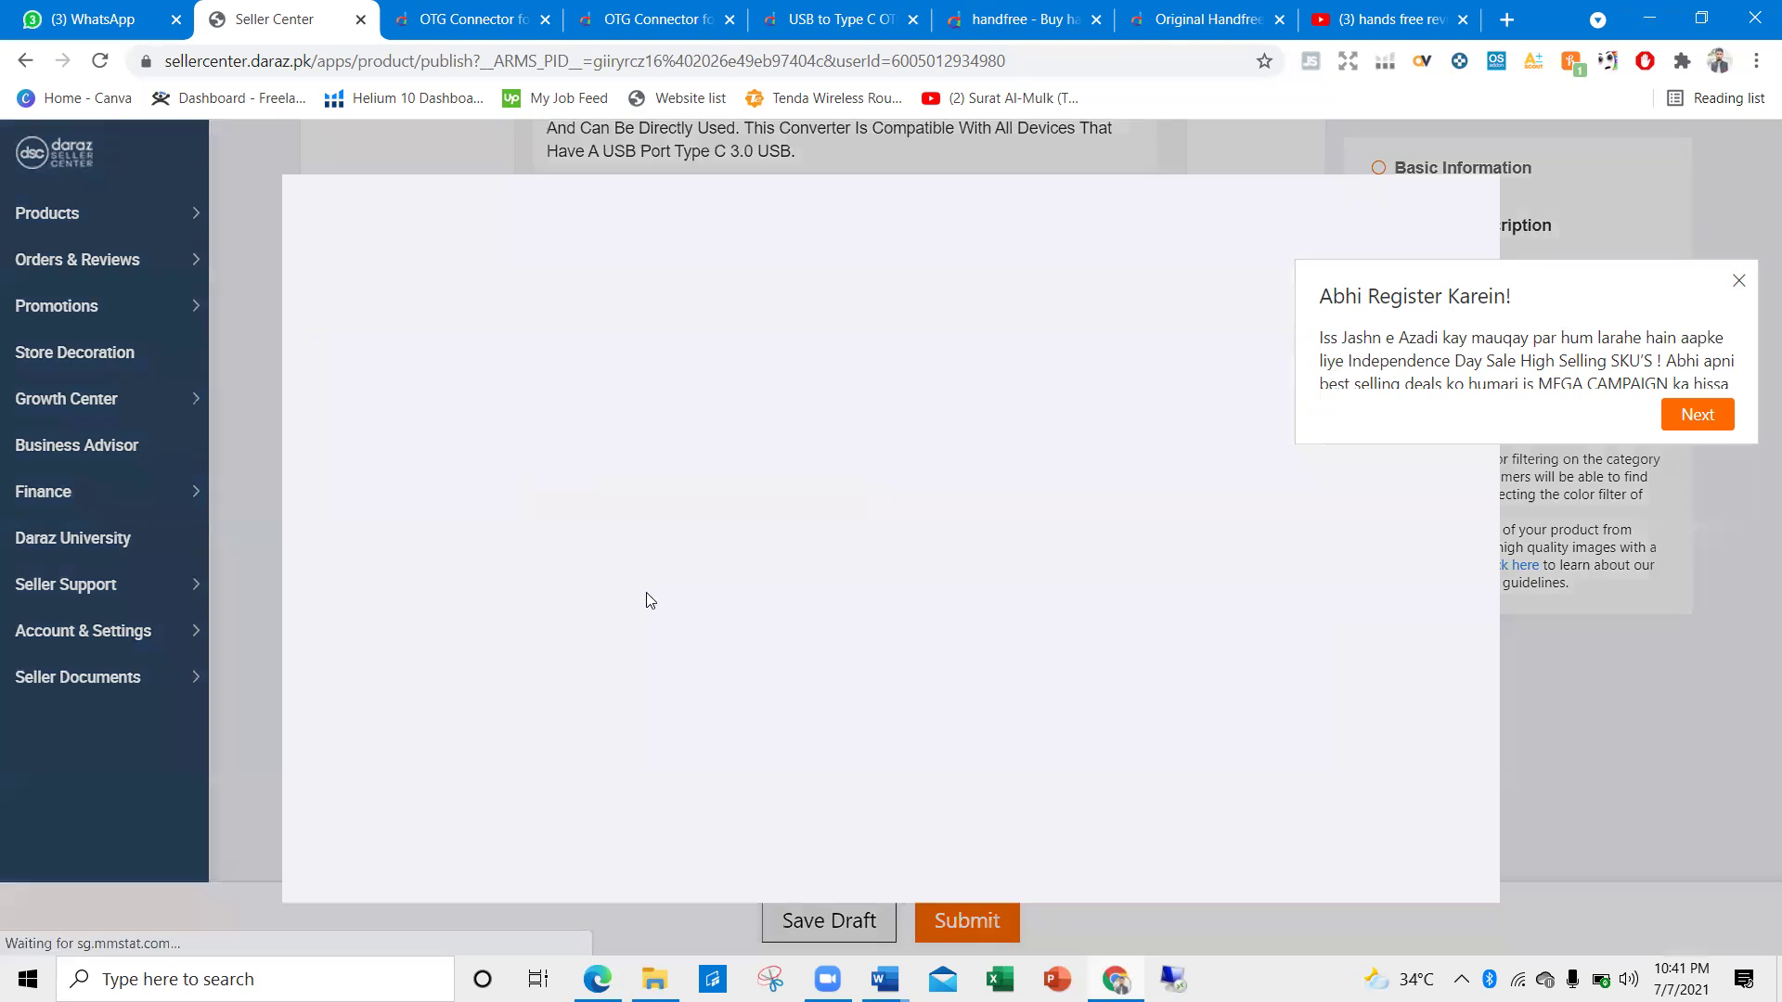
left_click(1736, 282)
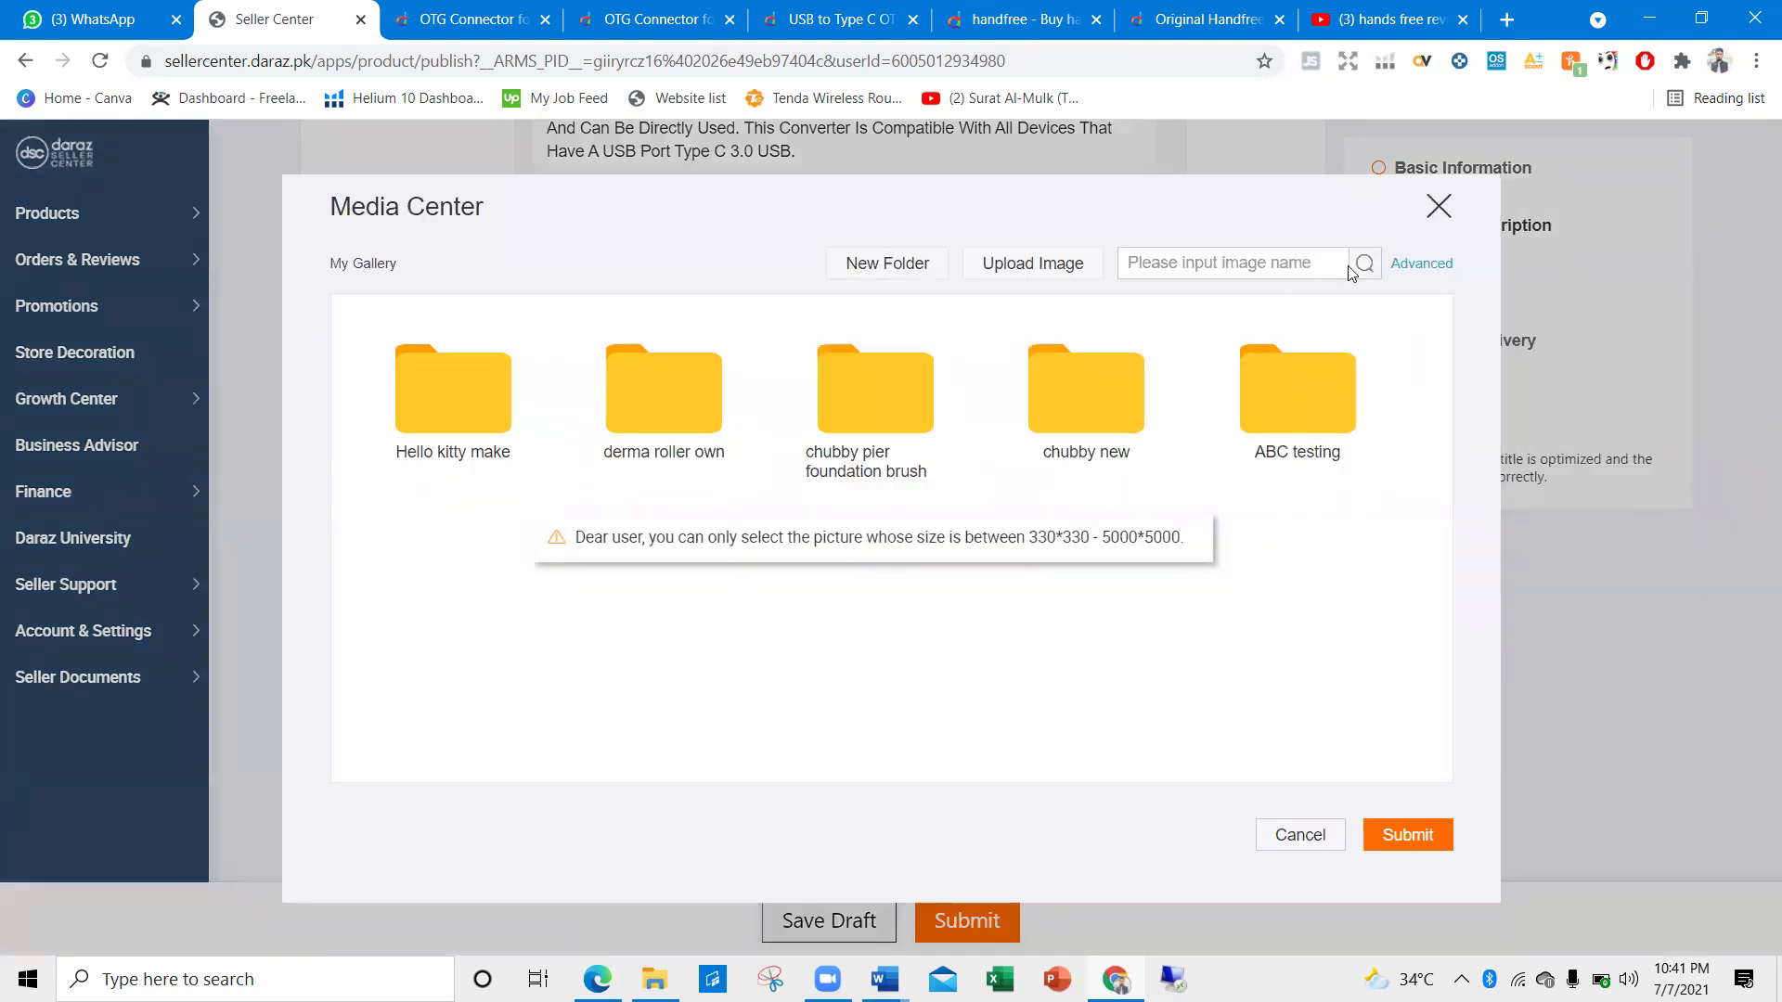
left_click(906, 270)
left_click(851, 556)
type("otg")
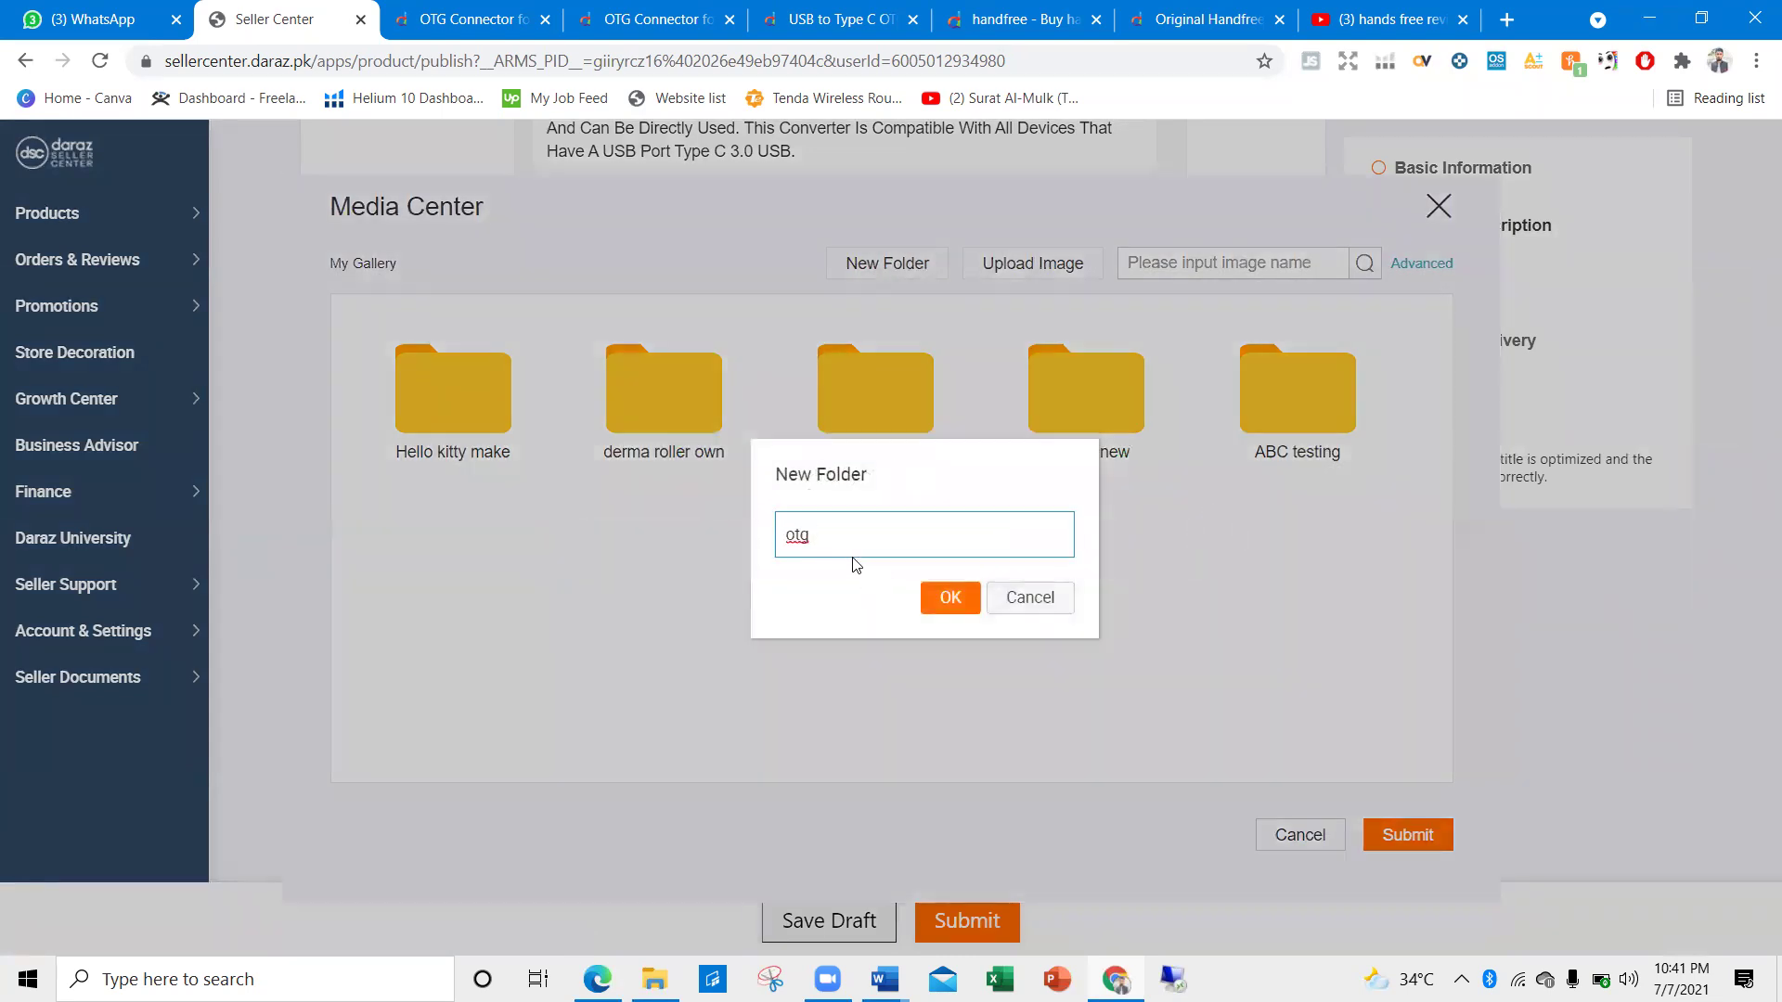
left_click(948, 597)
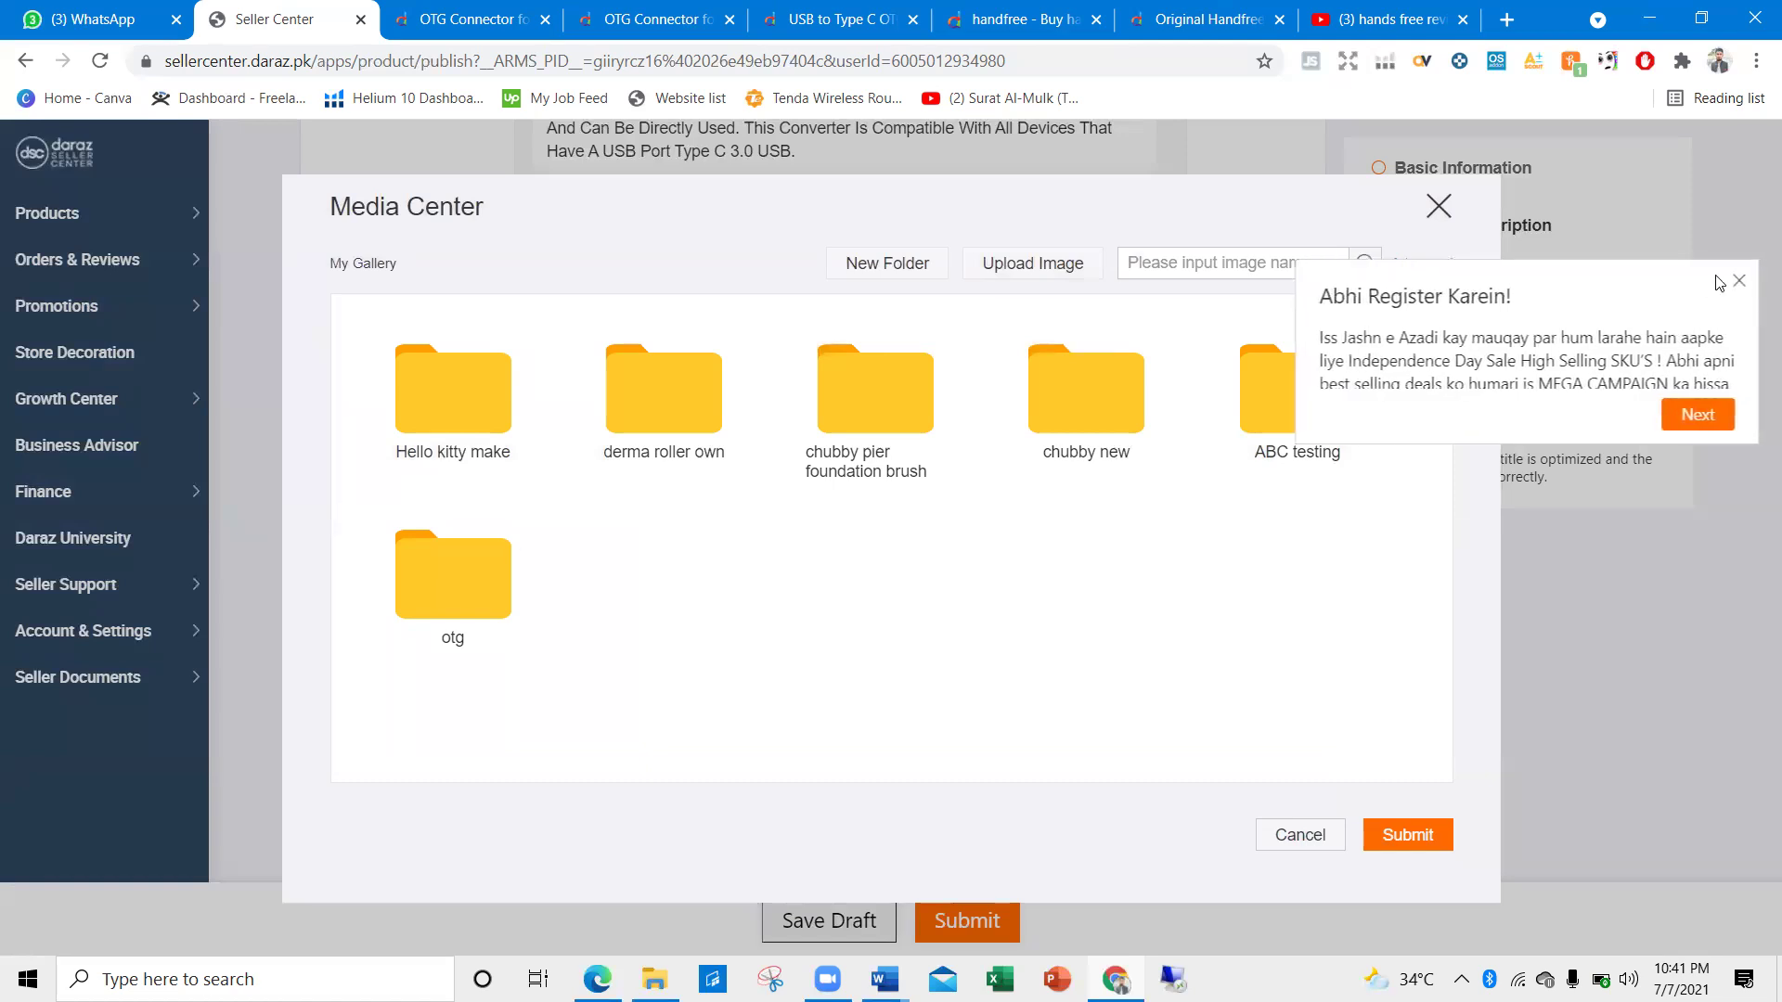
Open the otg folder and start an image upload from the local computer, dismissing the campaign pop-up
left_click(1738, 281)
left_click(437, 612)
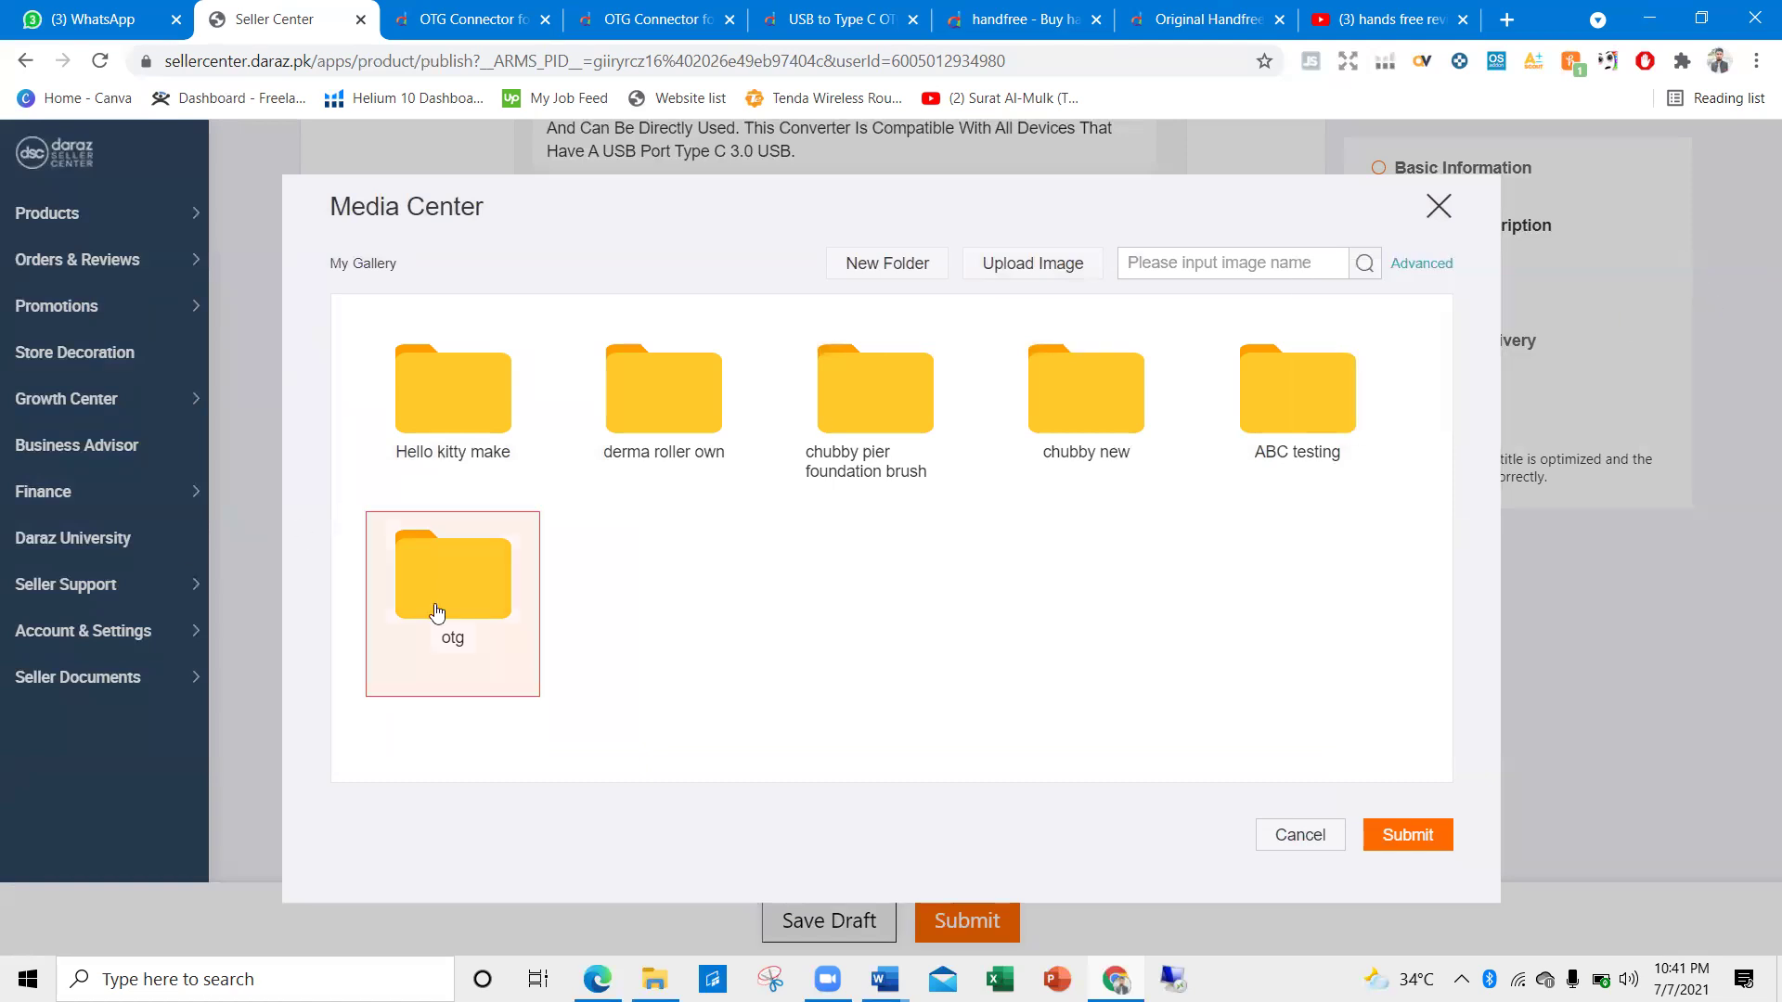
double_click(437, 611)
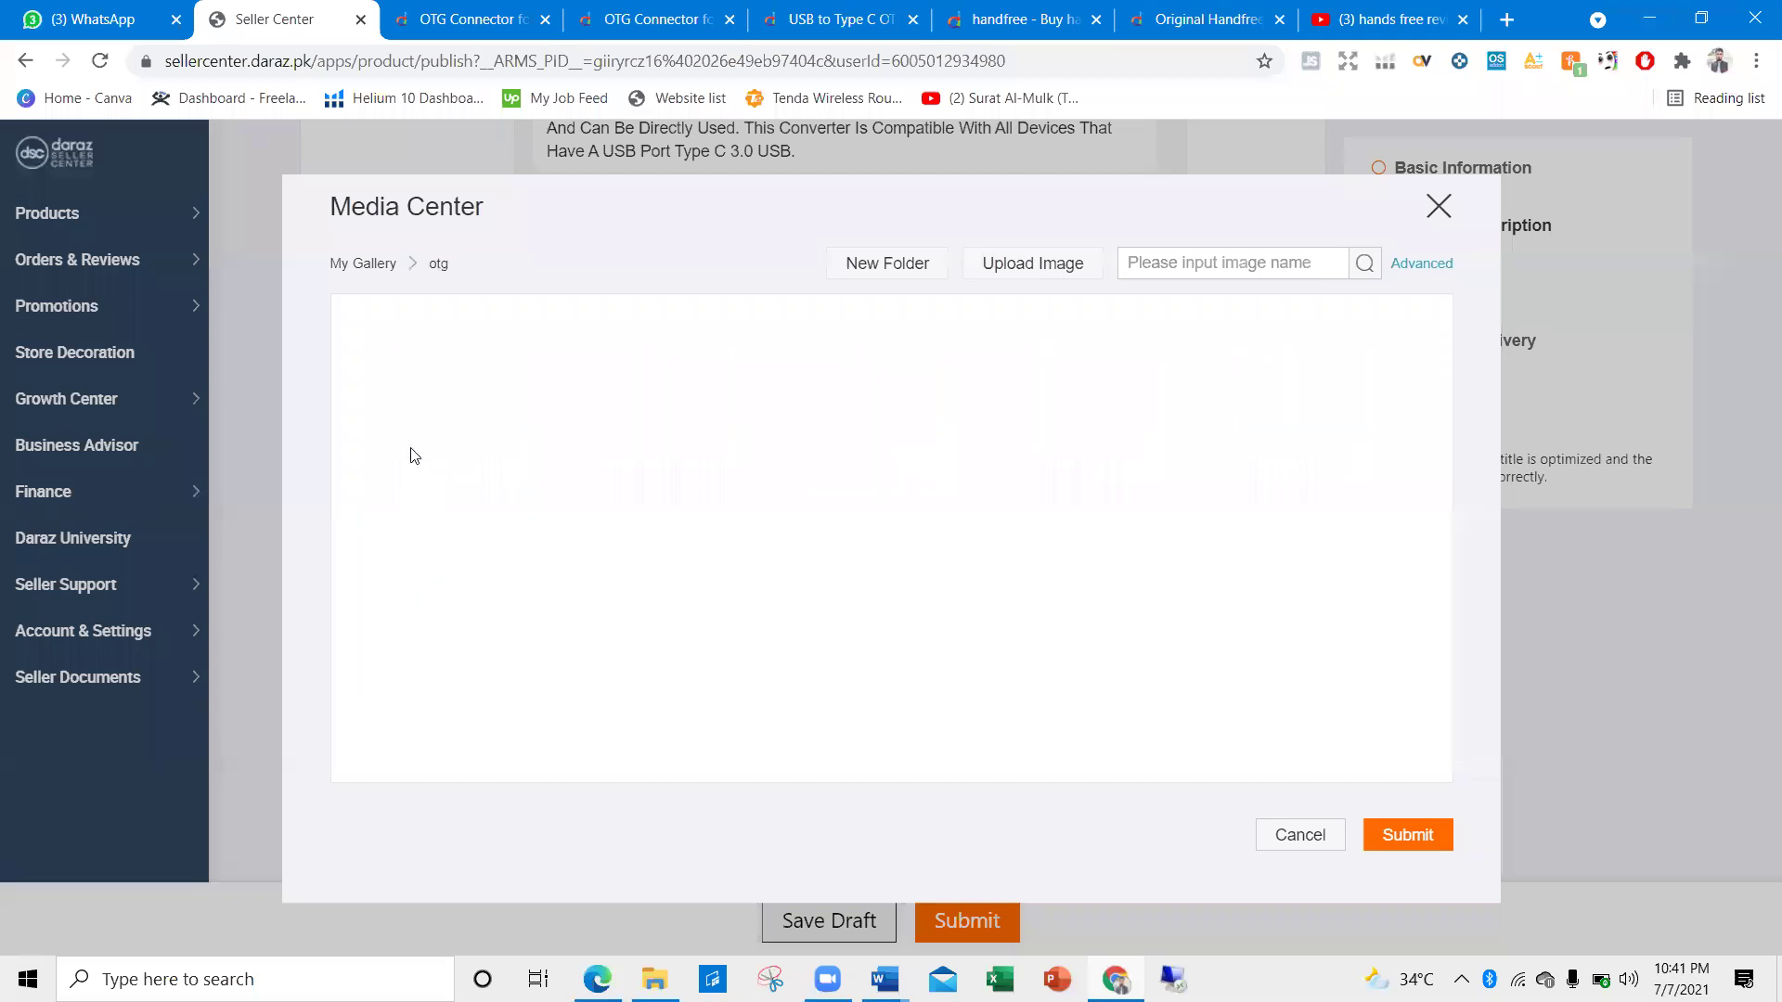
left_click(1062, 279)
left_click(867, 574)
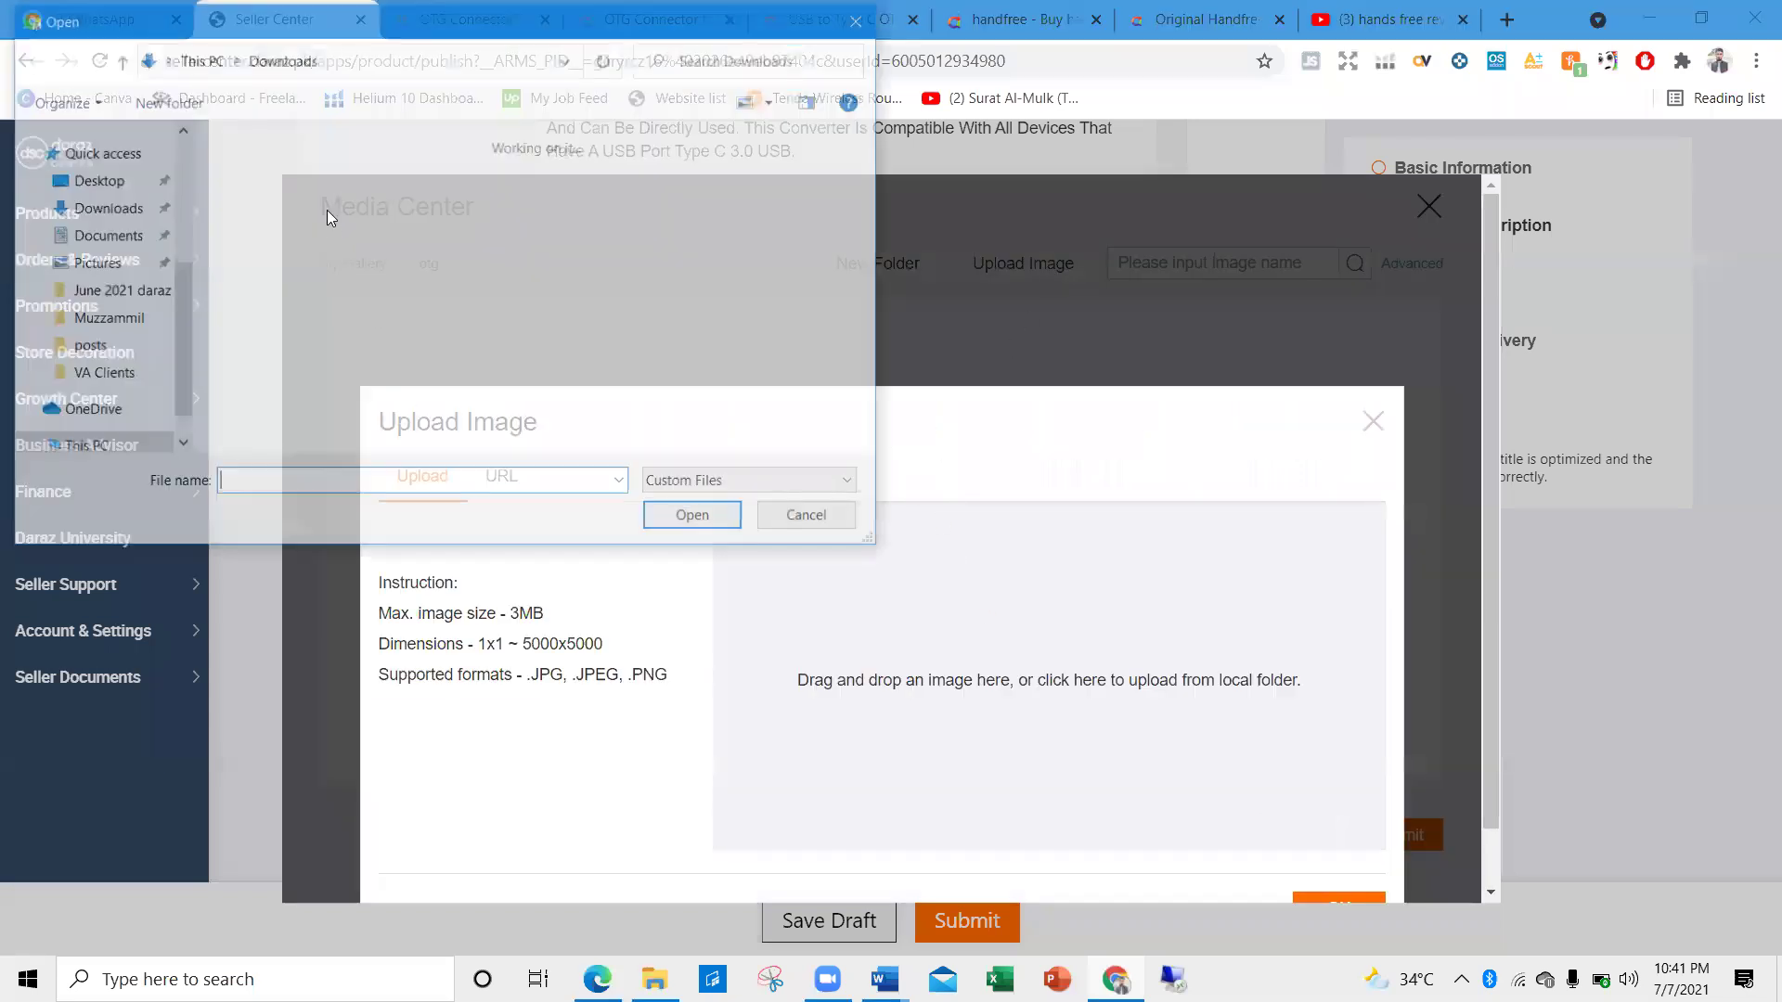
Select the nine OTG adapter images in Downloads and upload them to the otg folder
left_click(655, 230)
left_click(820, 212, "ctrl")
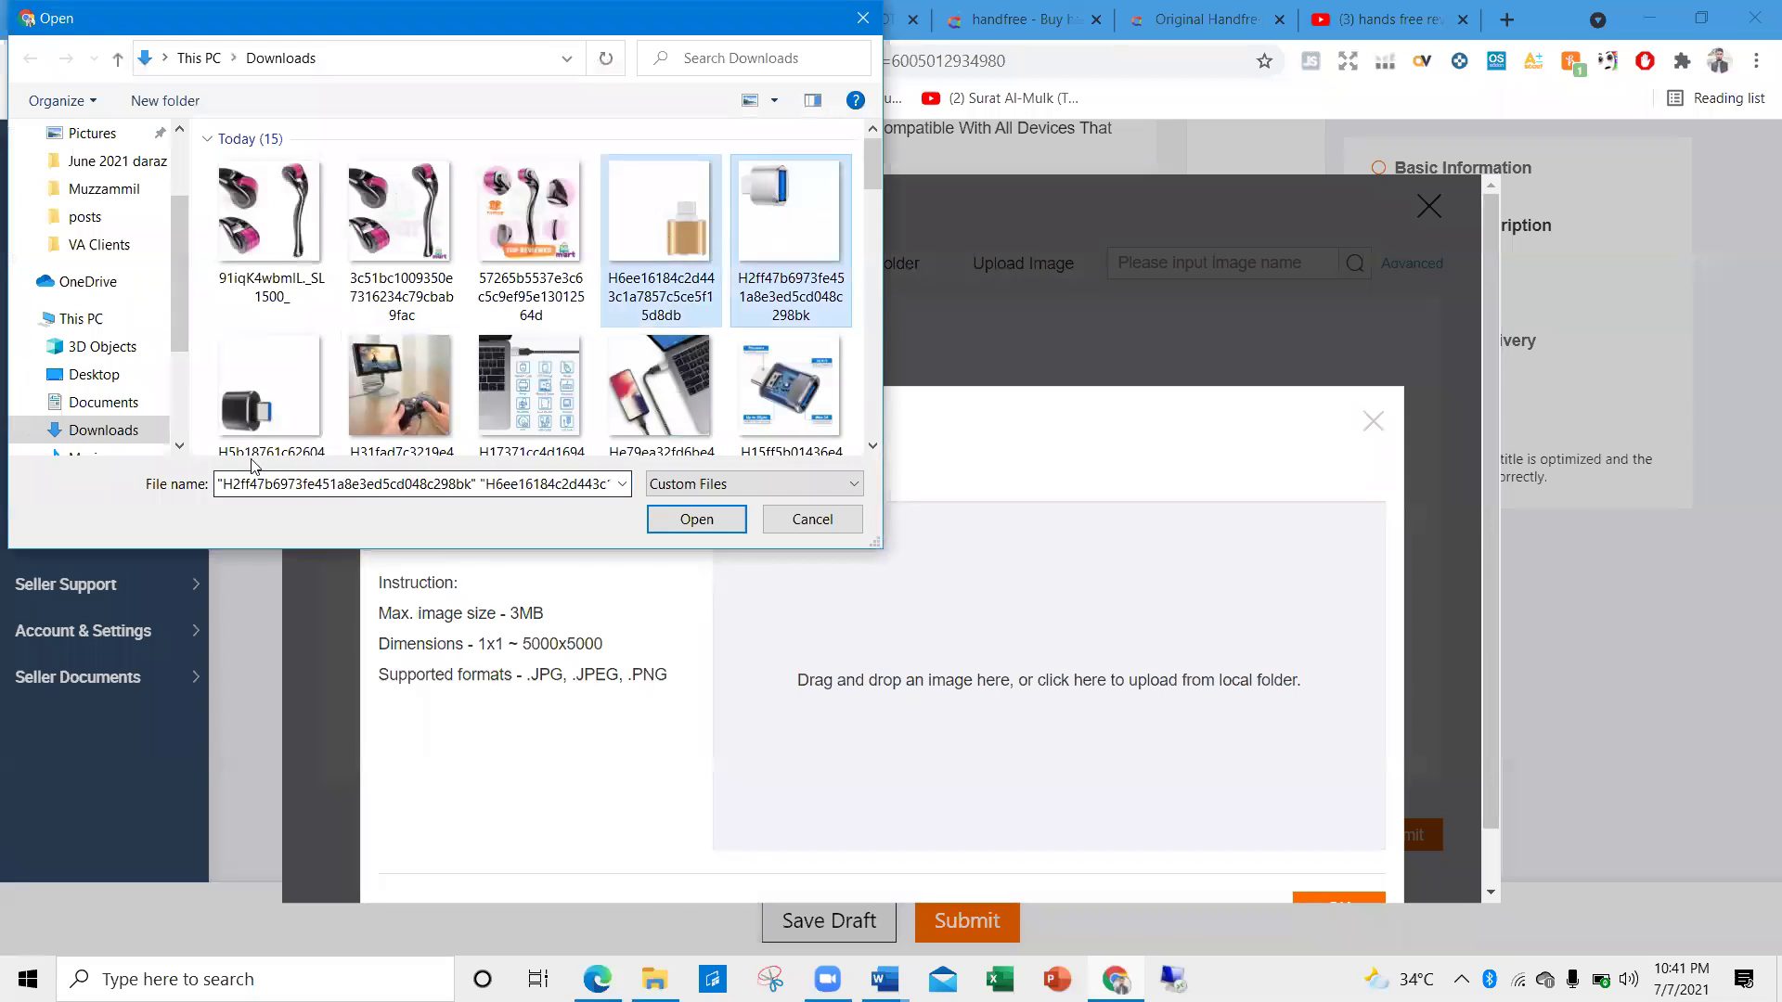
left_click(269, 385, "ctrl")
left_click(399, 343, "ctrl")
left_click(534, 352, "ctrl")
left_click(661, 374, "ctrl")
left_click(789, 348, "ctrl")
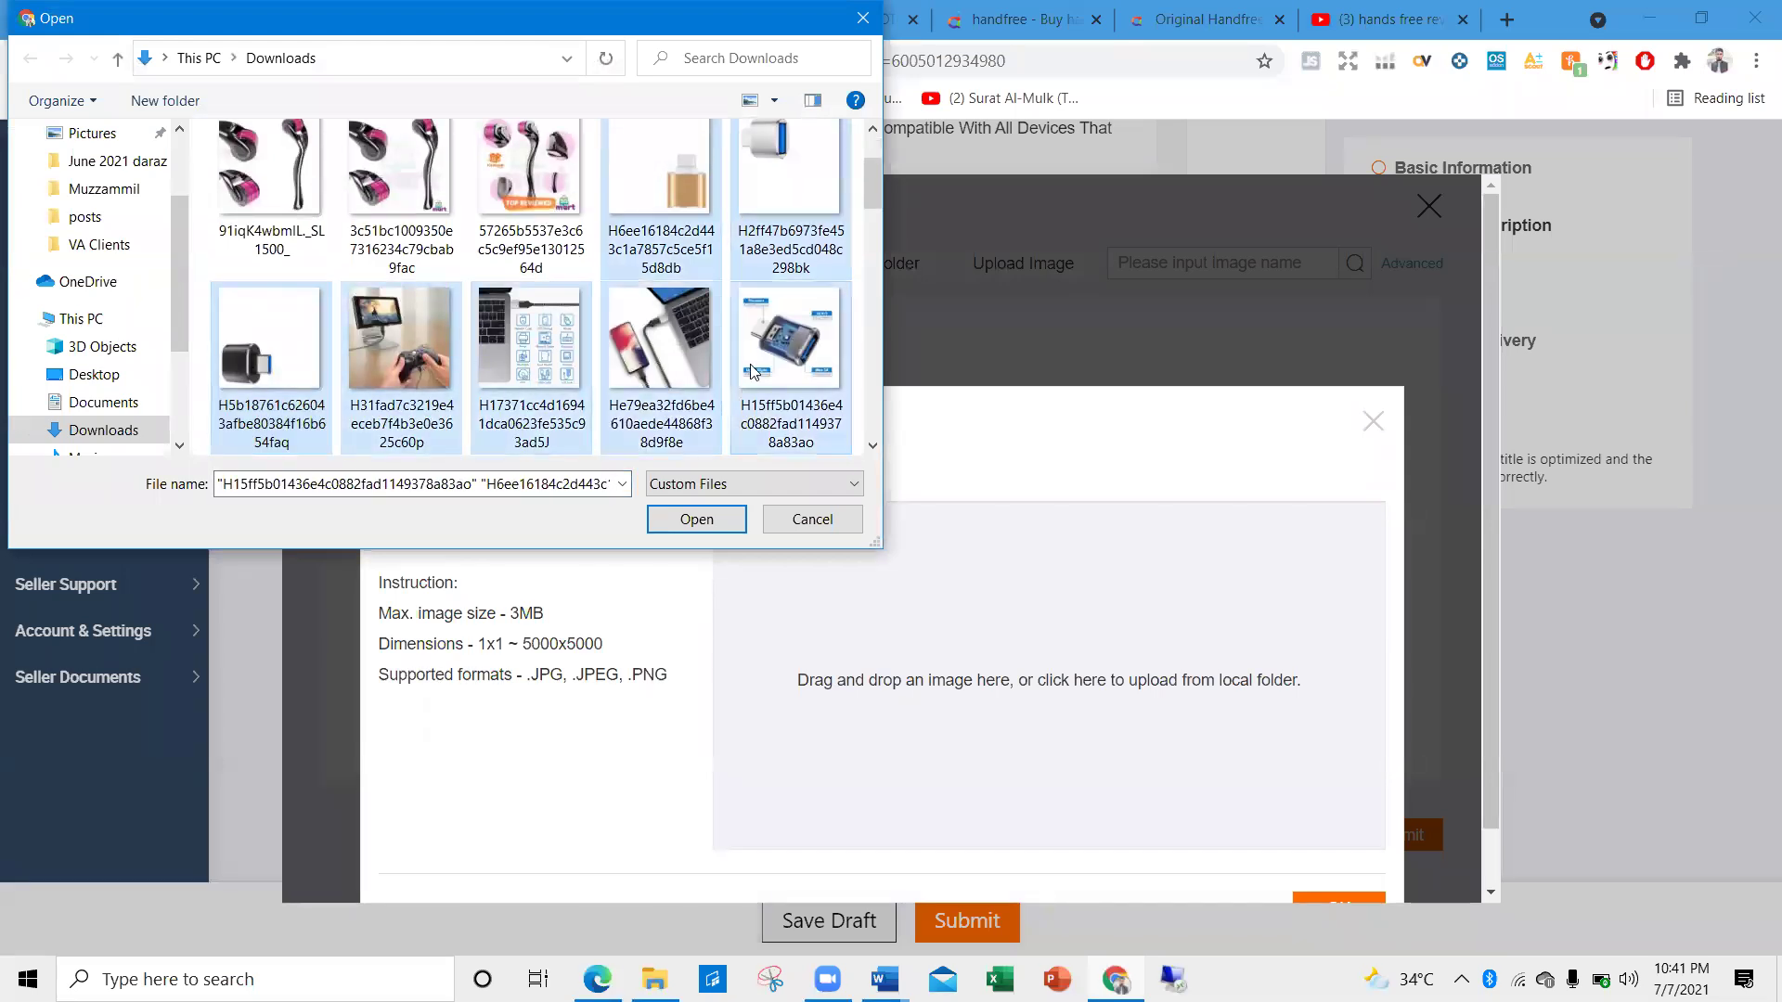
left_click(873, 446)
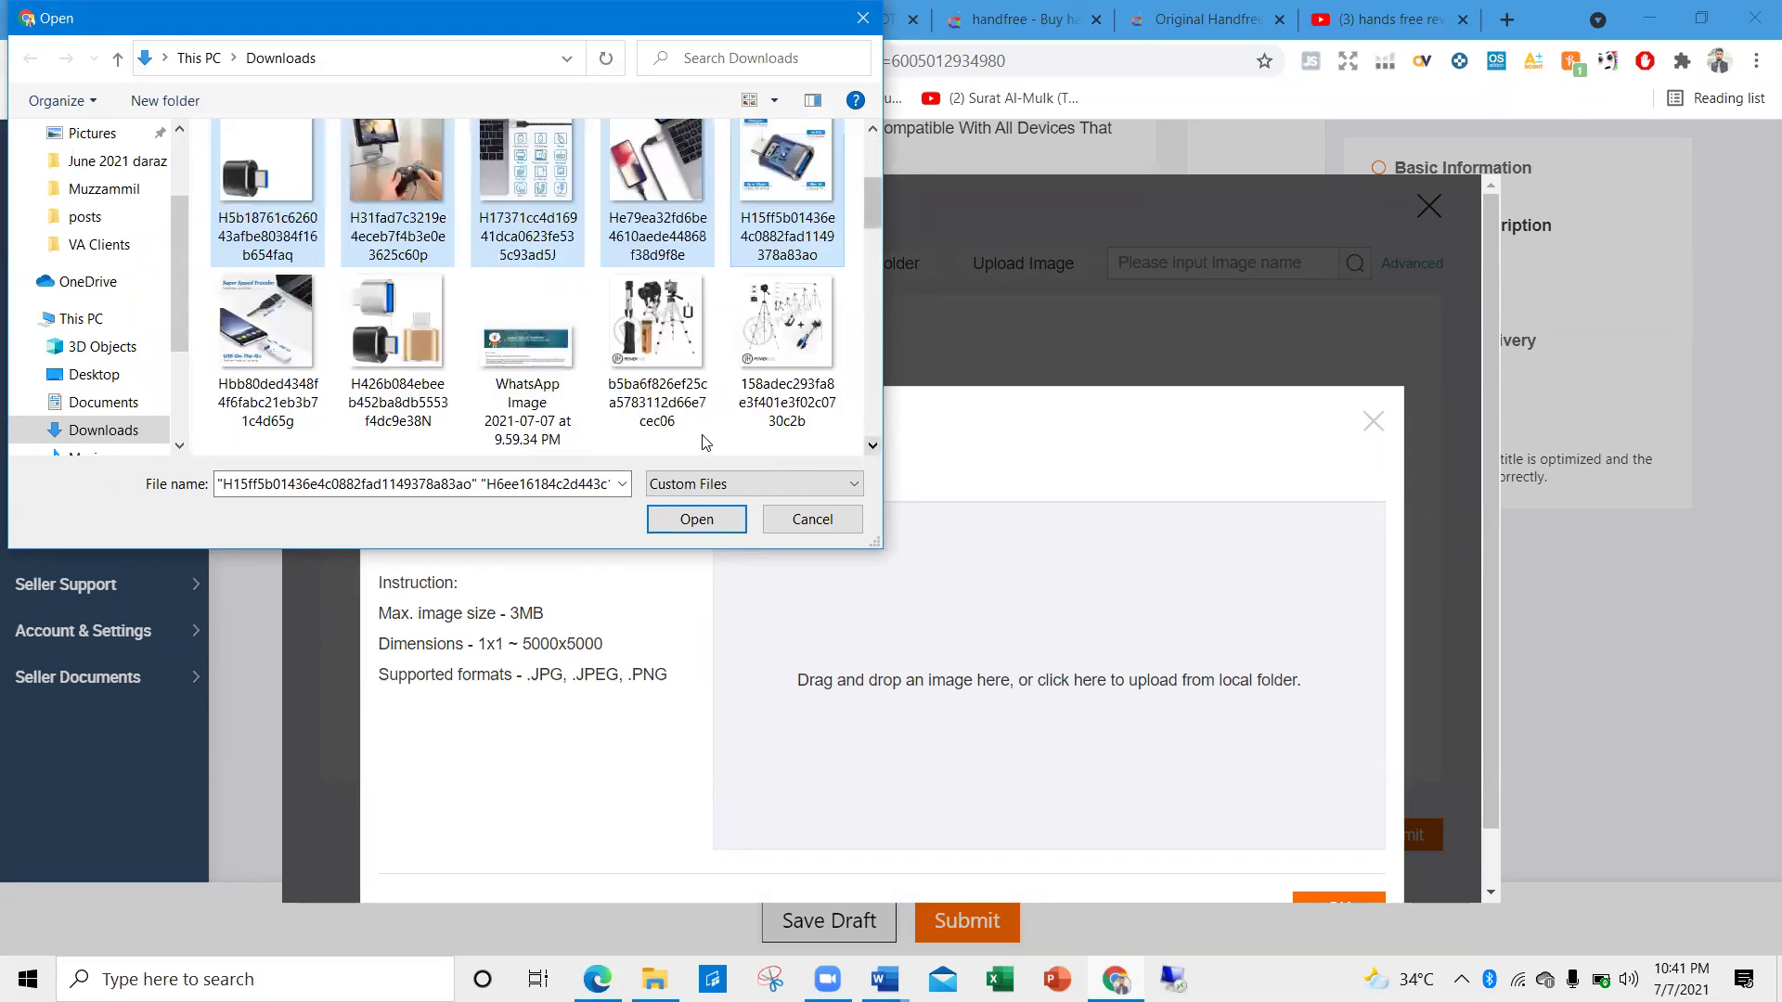
left_click(268, 352, "ctrl")
left_click(397, 353, "ctrl")
left_click(684, 517)
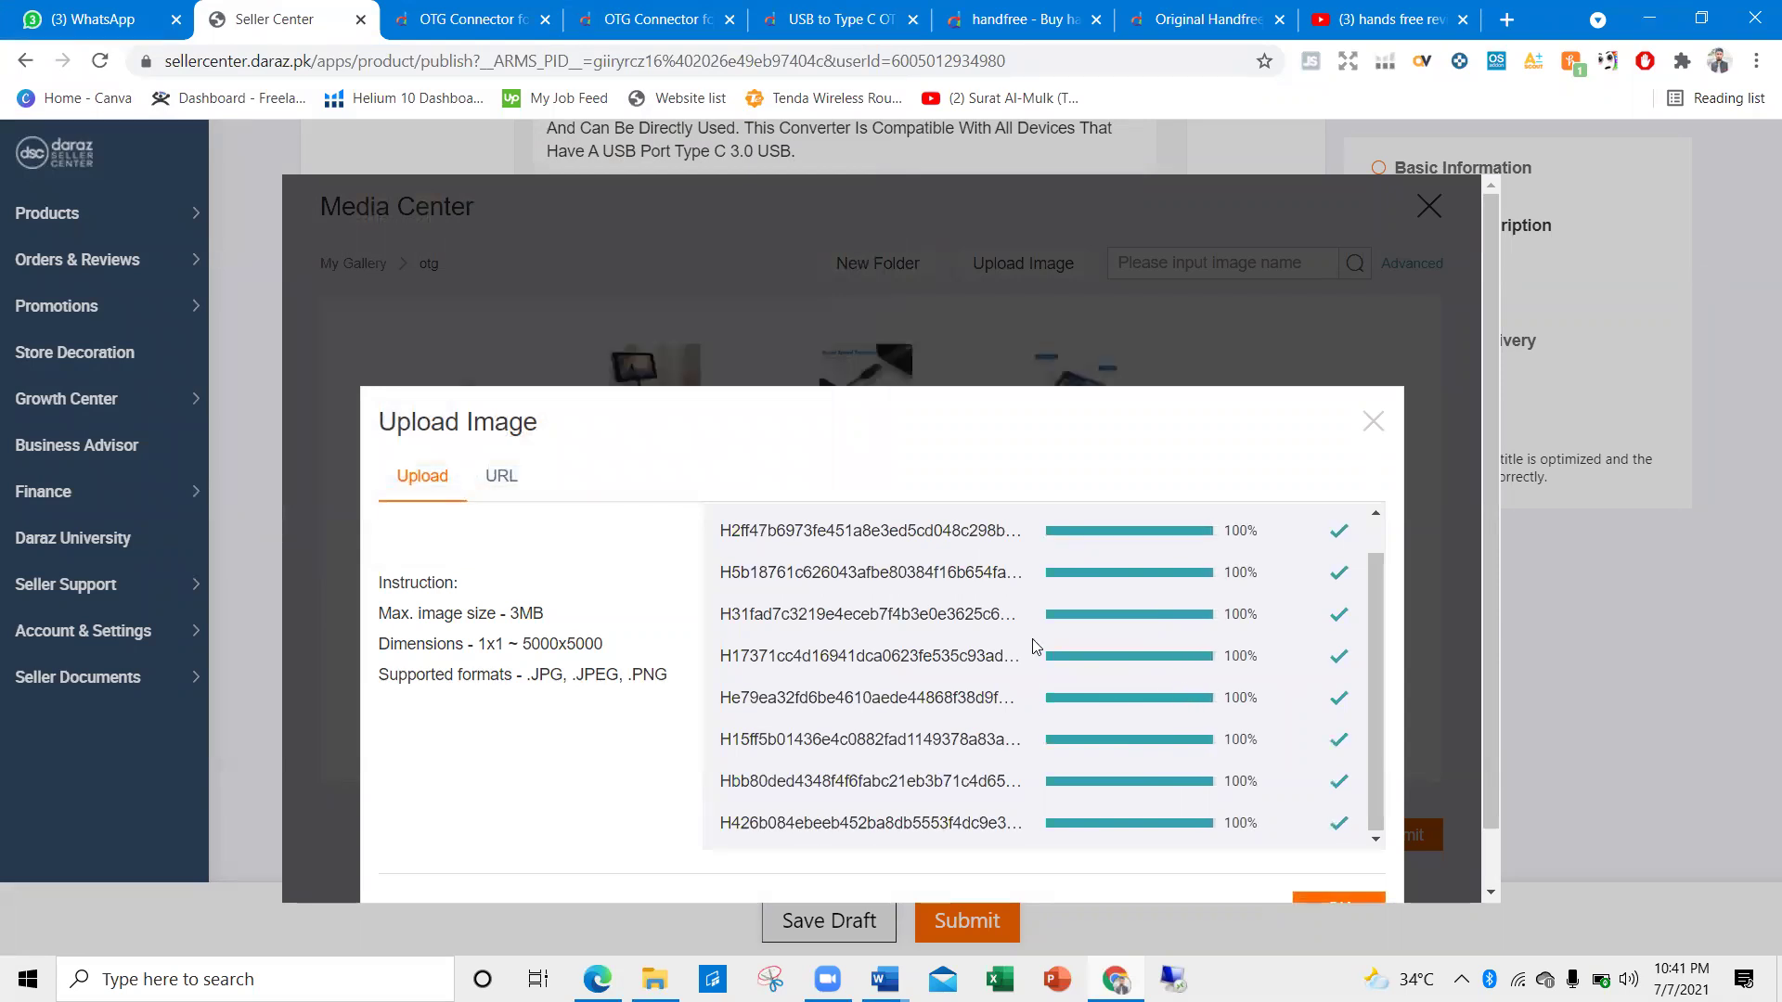
Check the image size, dimension and format instructions, and finish the image upload
left_click_drag(607, 700, 414, 625)
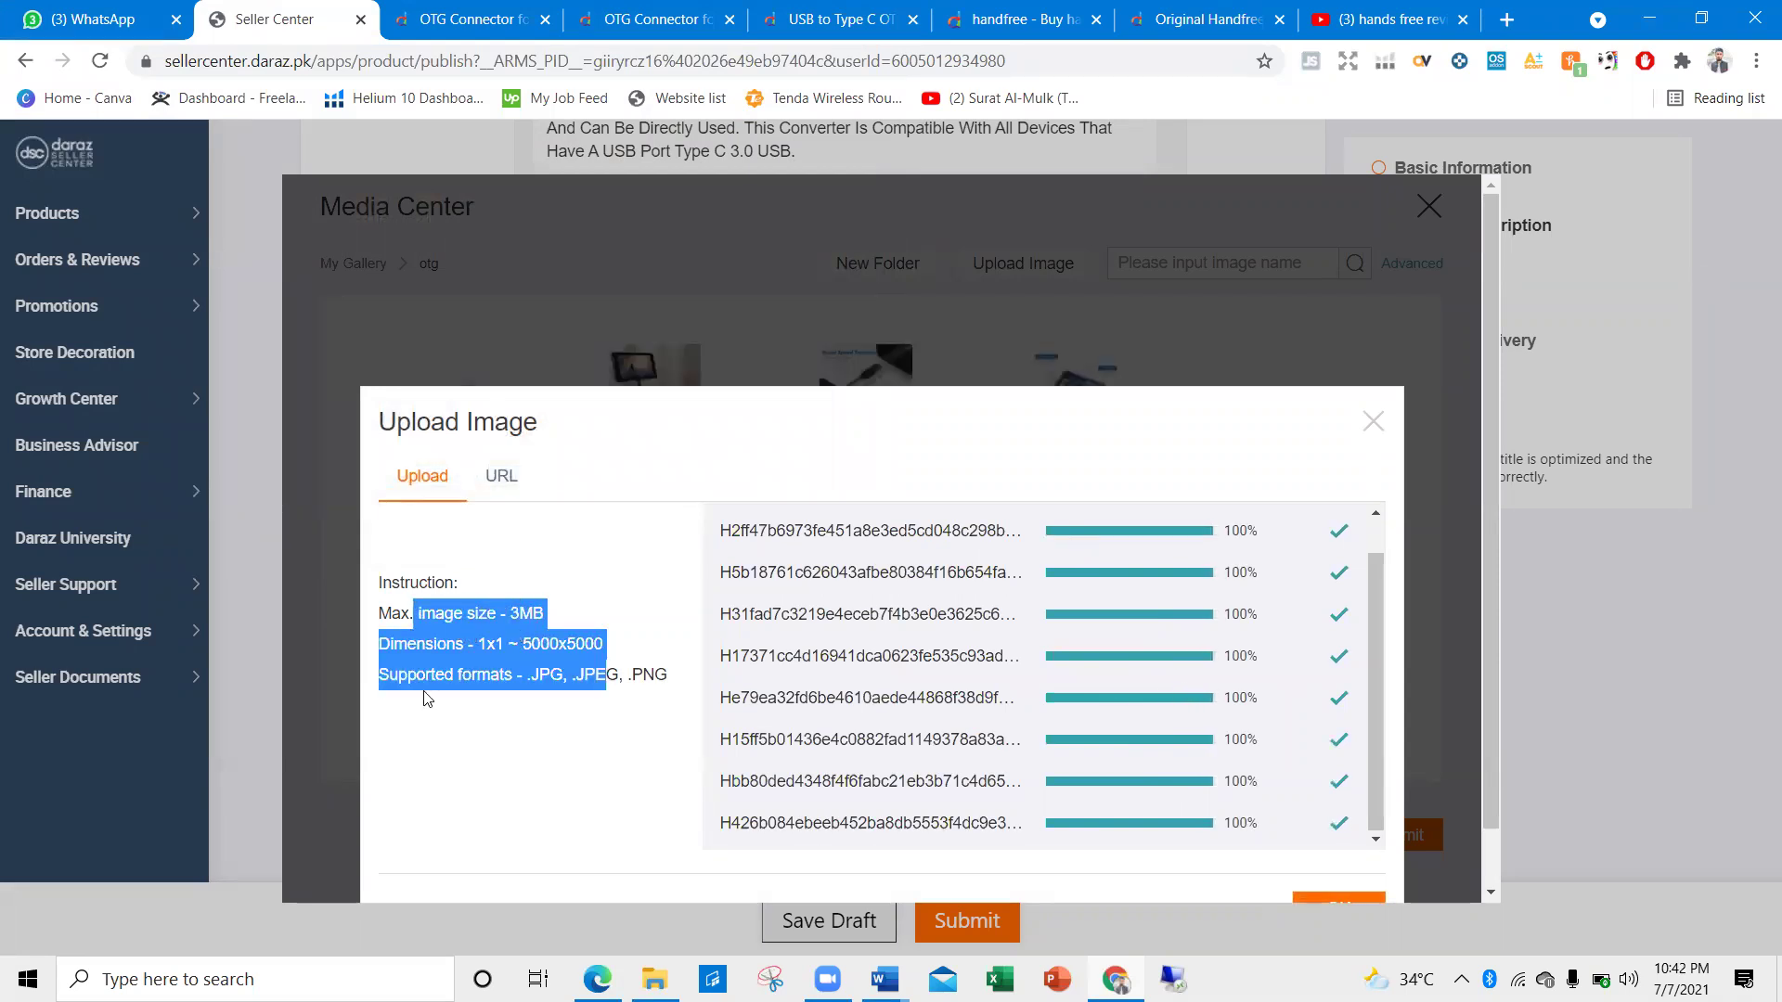
left_click(452, 759)
scroll(448, 608, "down", 1)
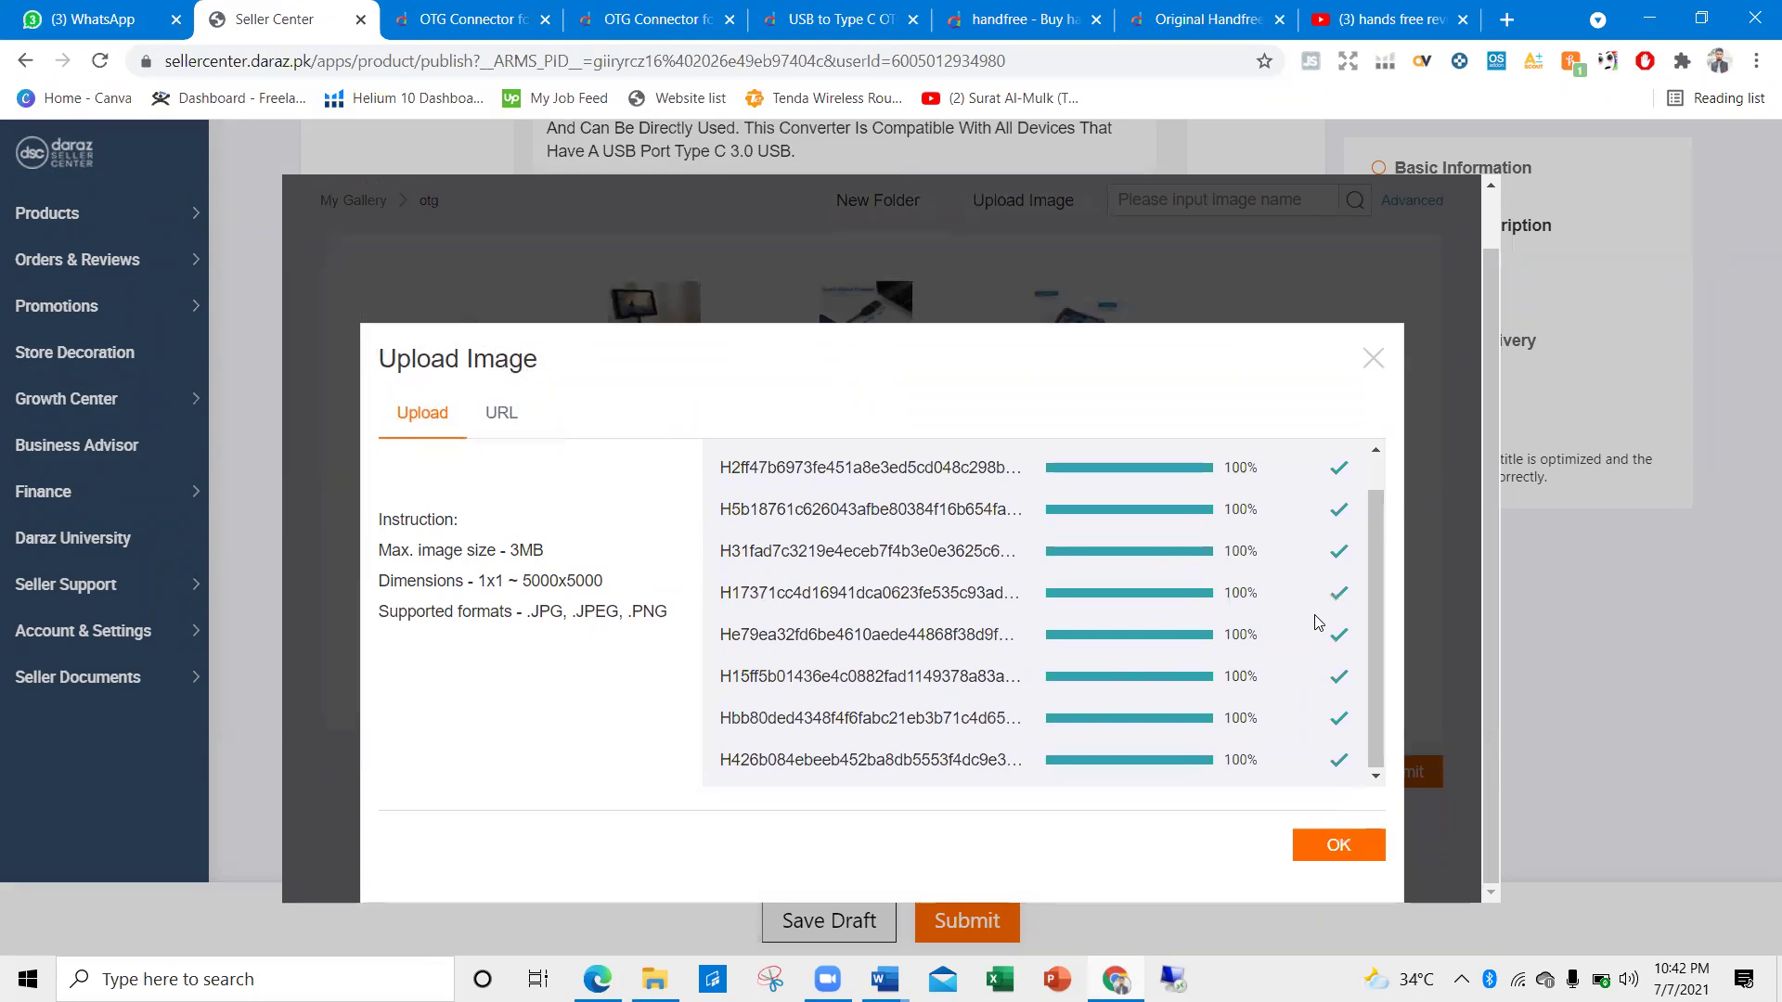
left_click(1309, 841)
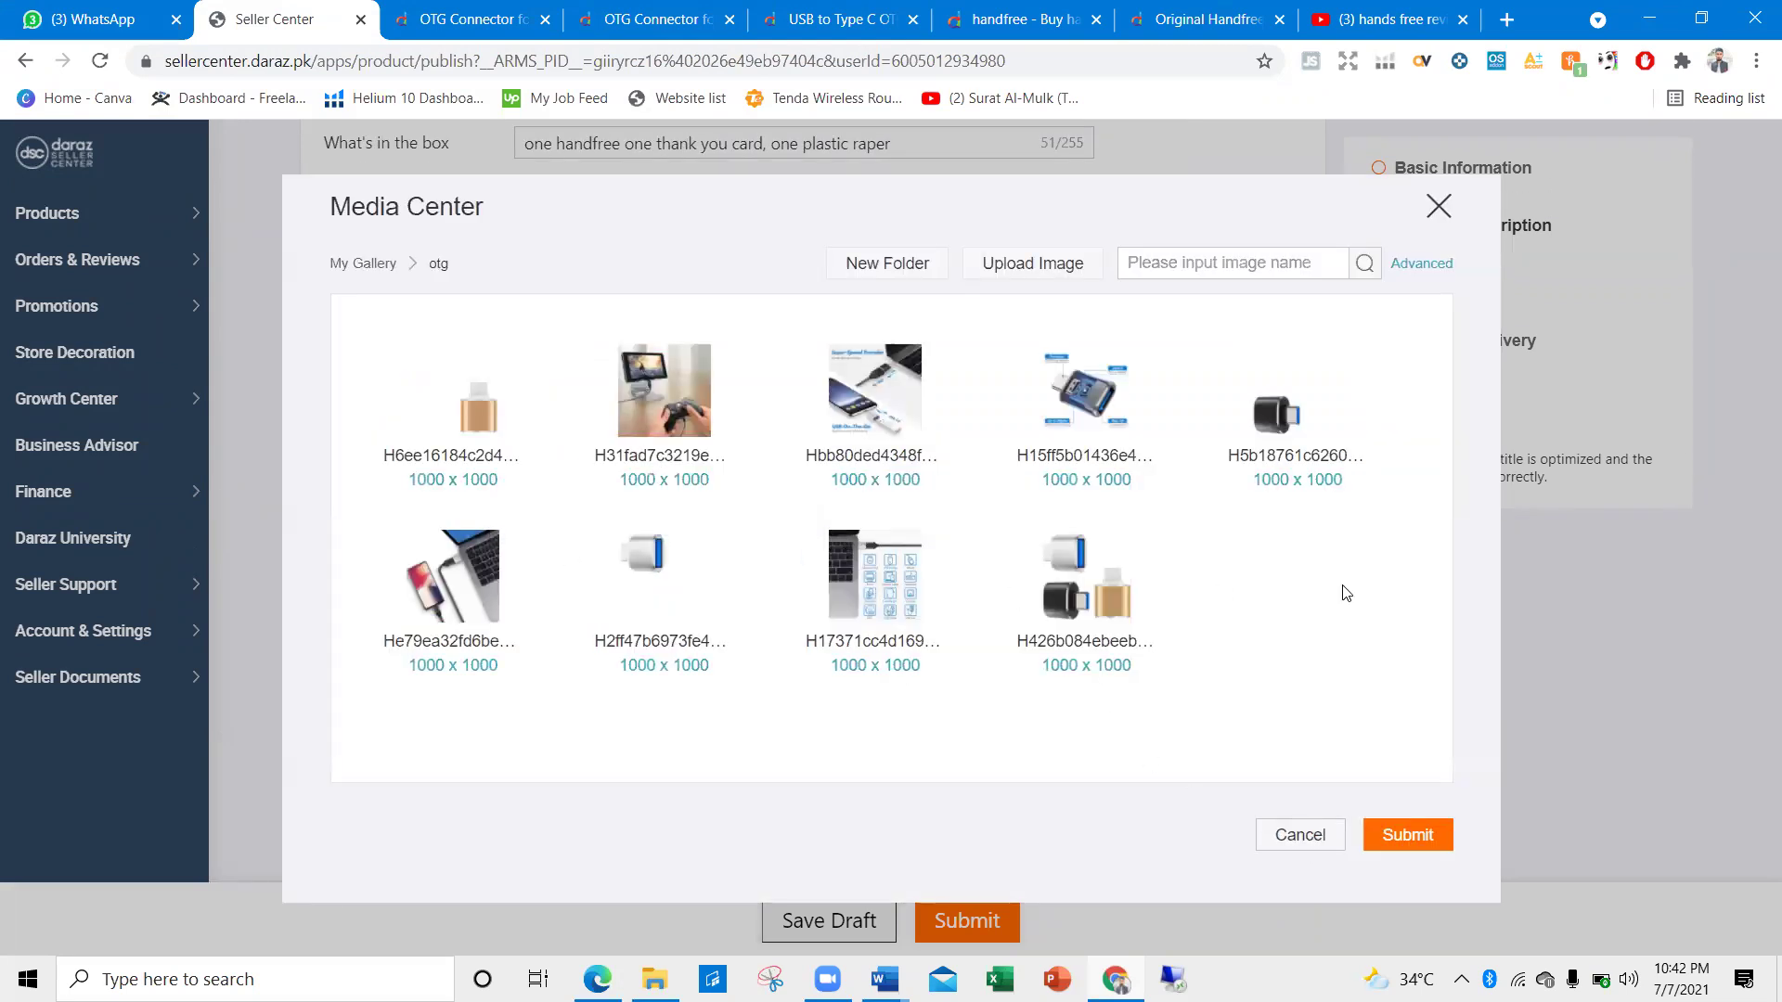
Add eight otg images to the Grey variation, starting with the three-connector picture as main image and leaving out the gold-only connector
left_click(1061, 584)
left_click(1067, 423)
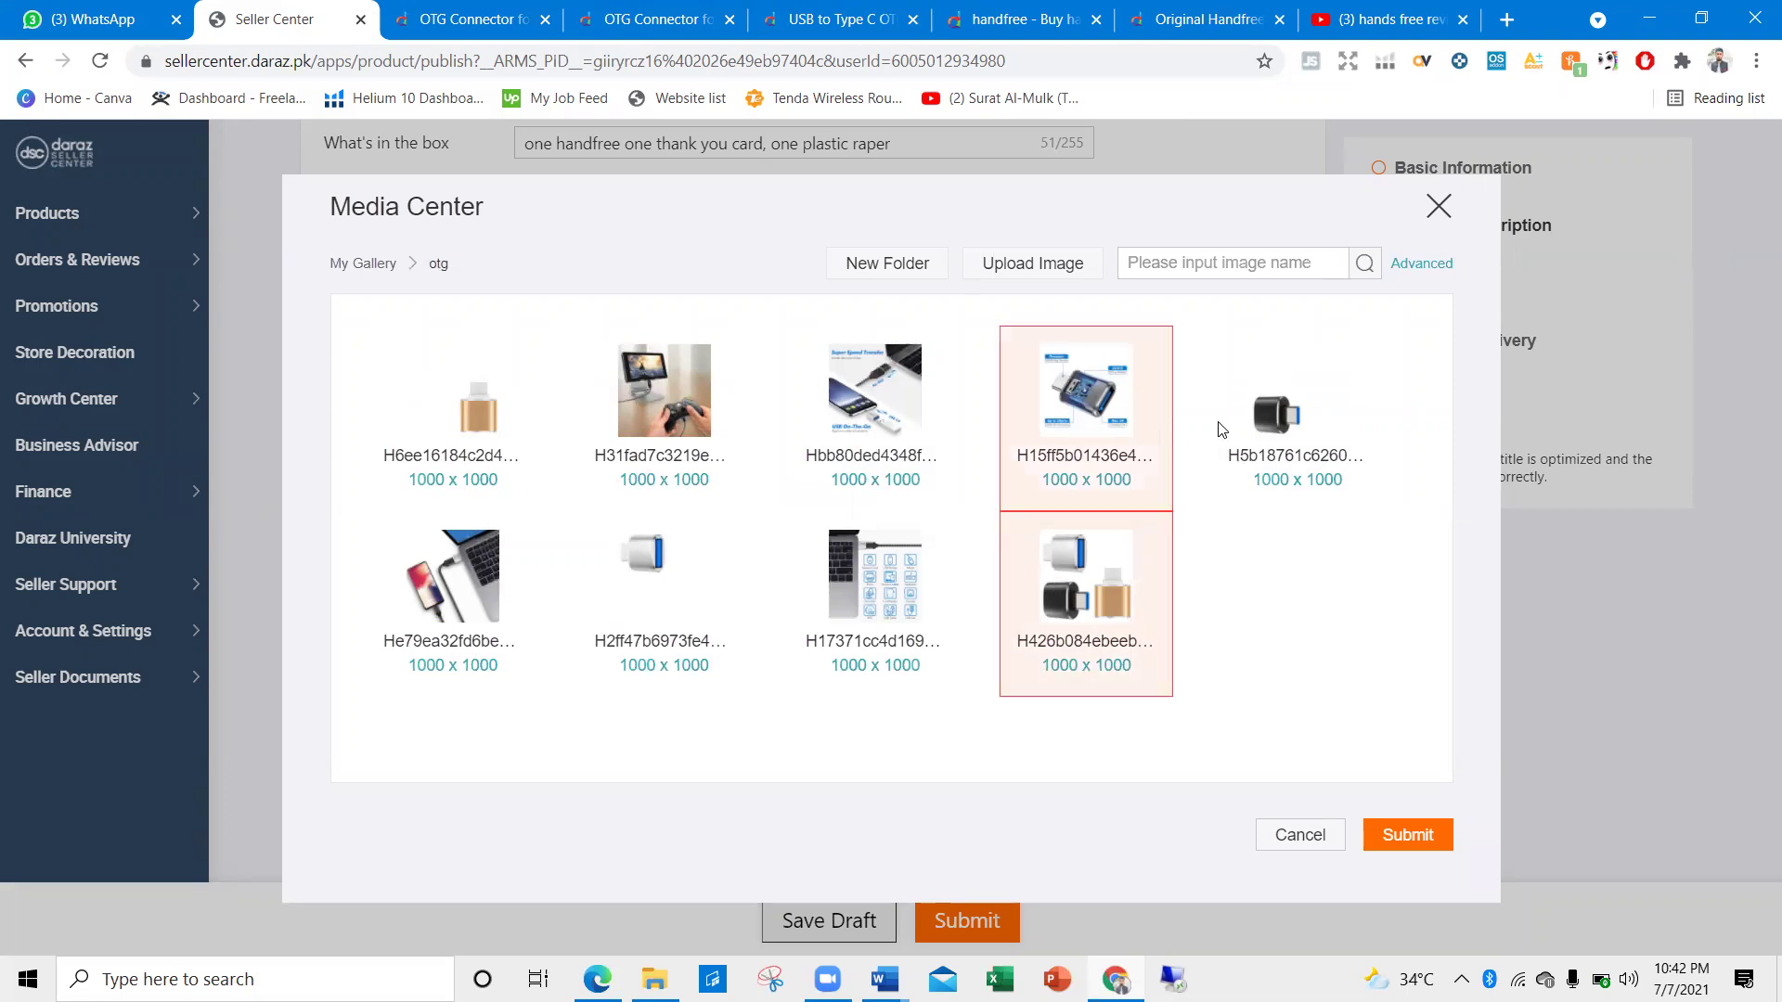
left_click(1249, 422)
left_click(878, 414)
left_click(873, 575)
left_click(603, 572)
left_click(448, 557)
left_click(642, 420)
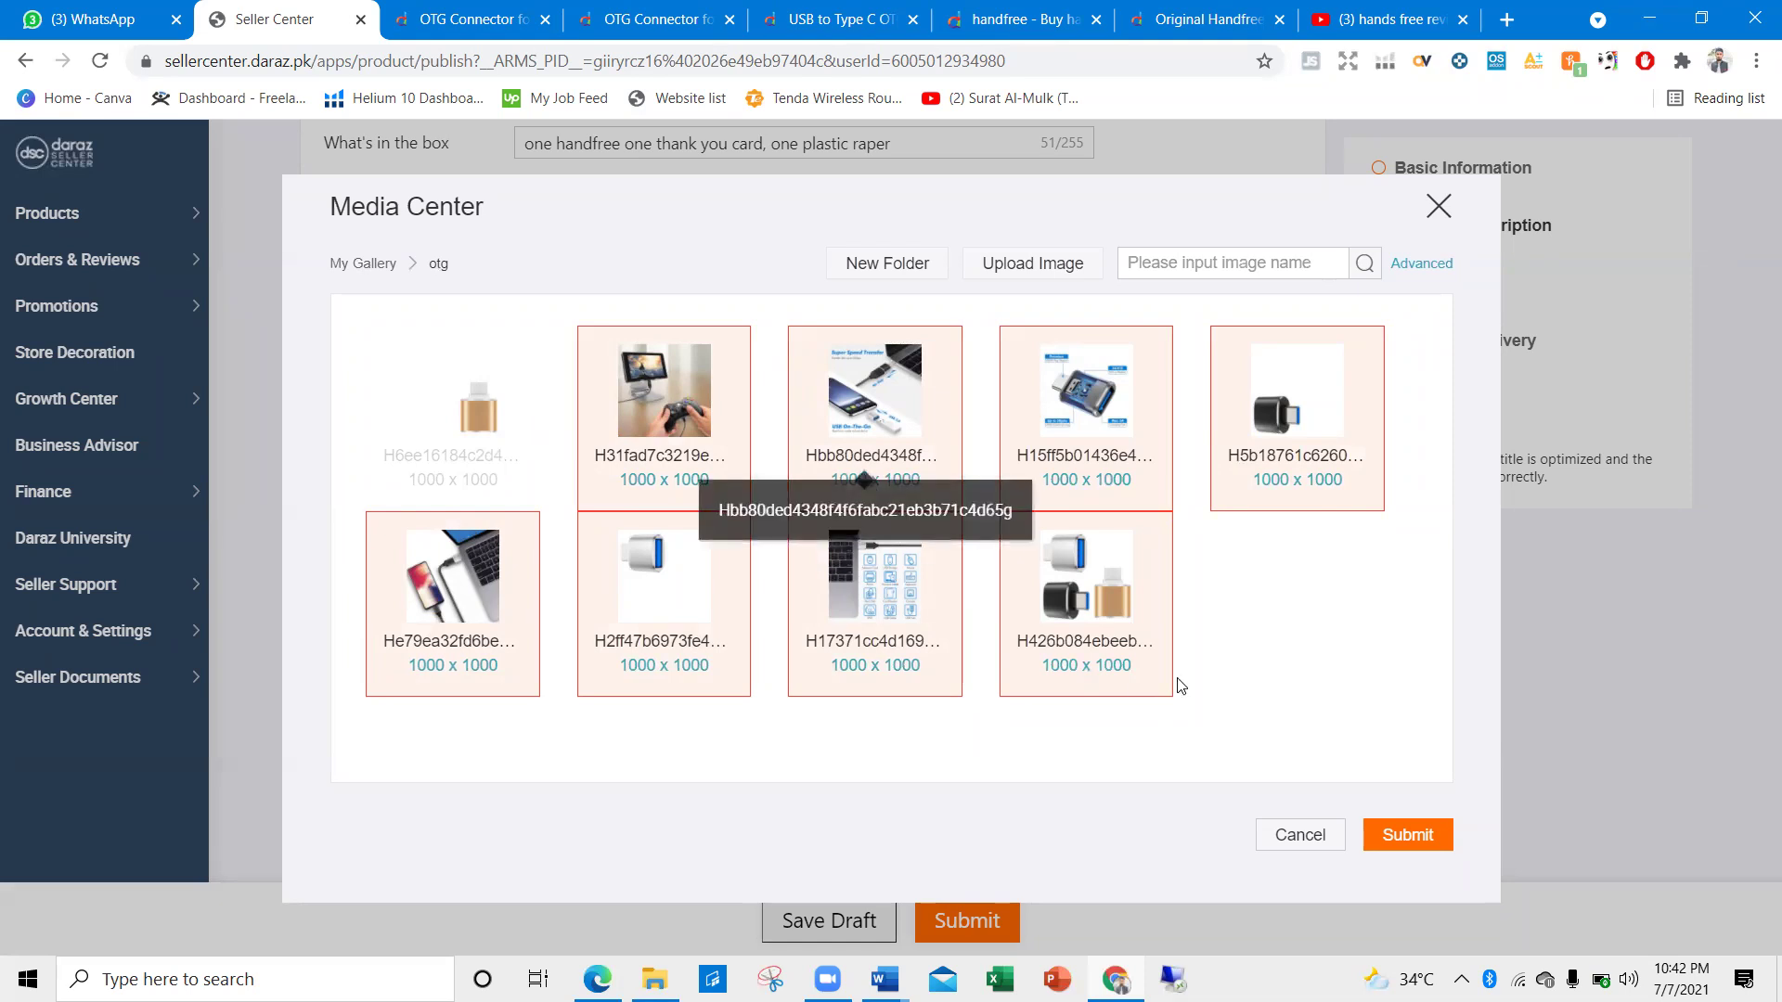
left_click(1408, 834)
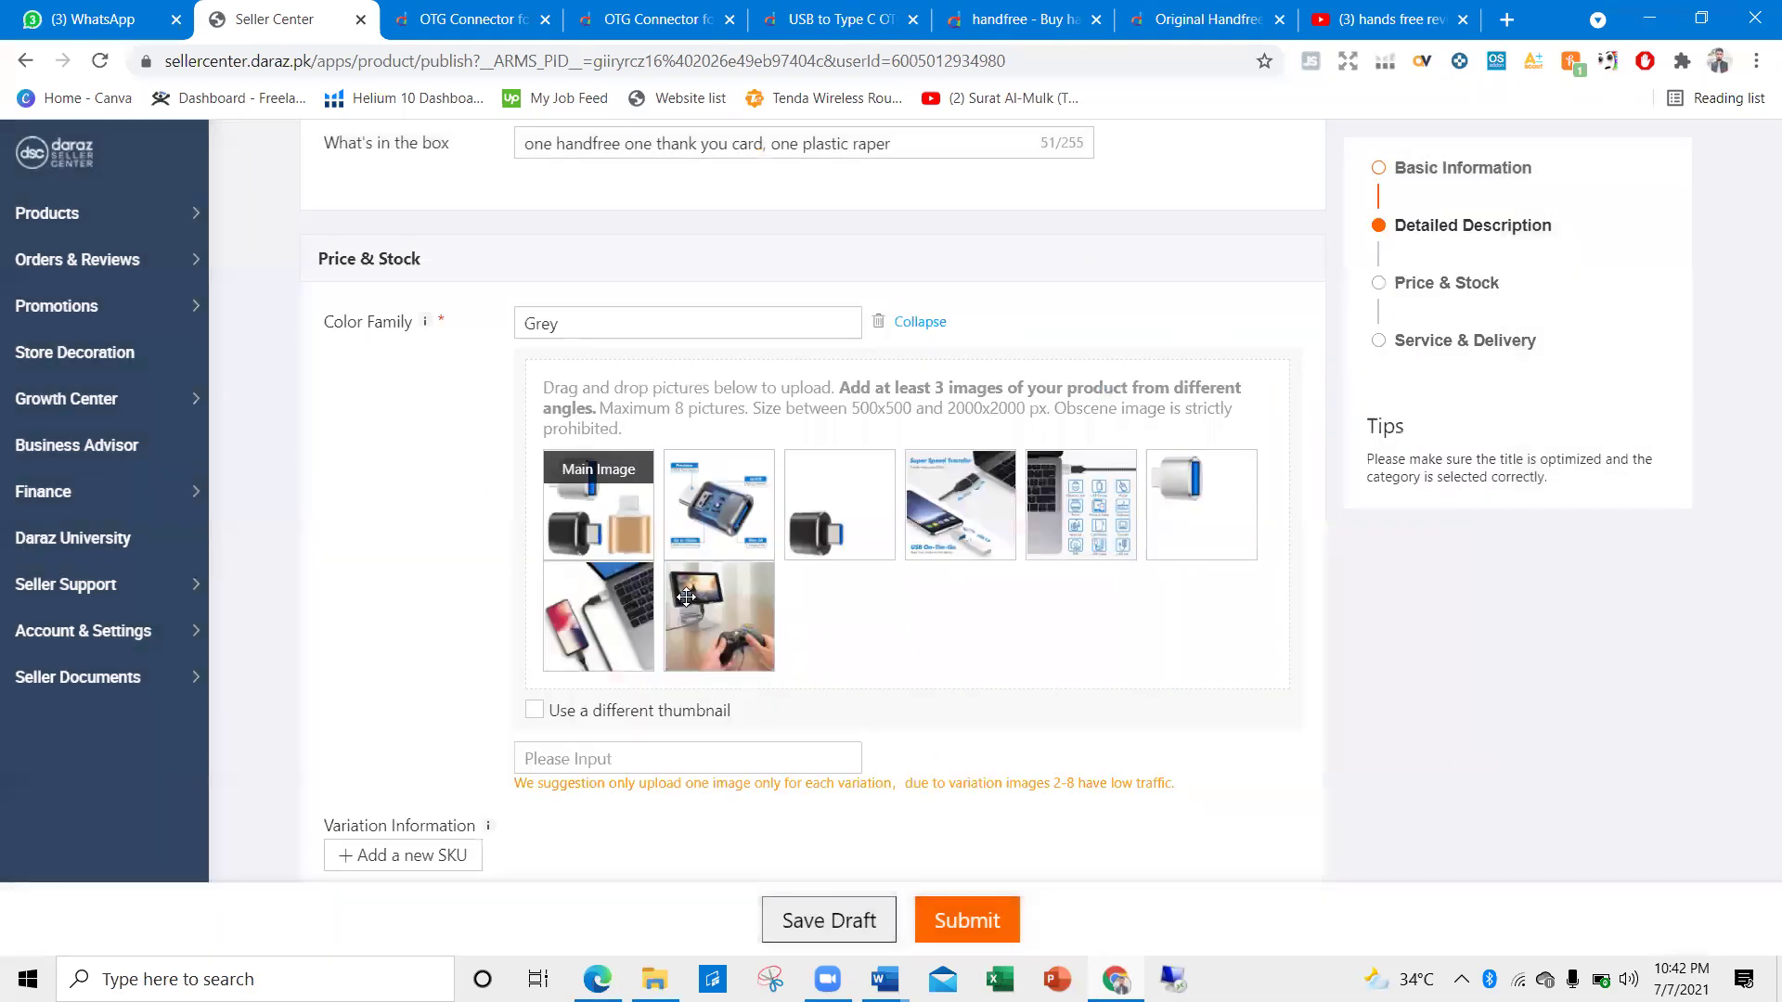
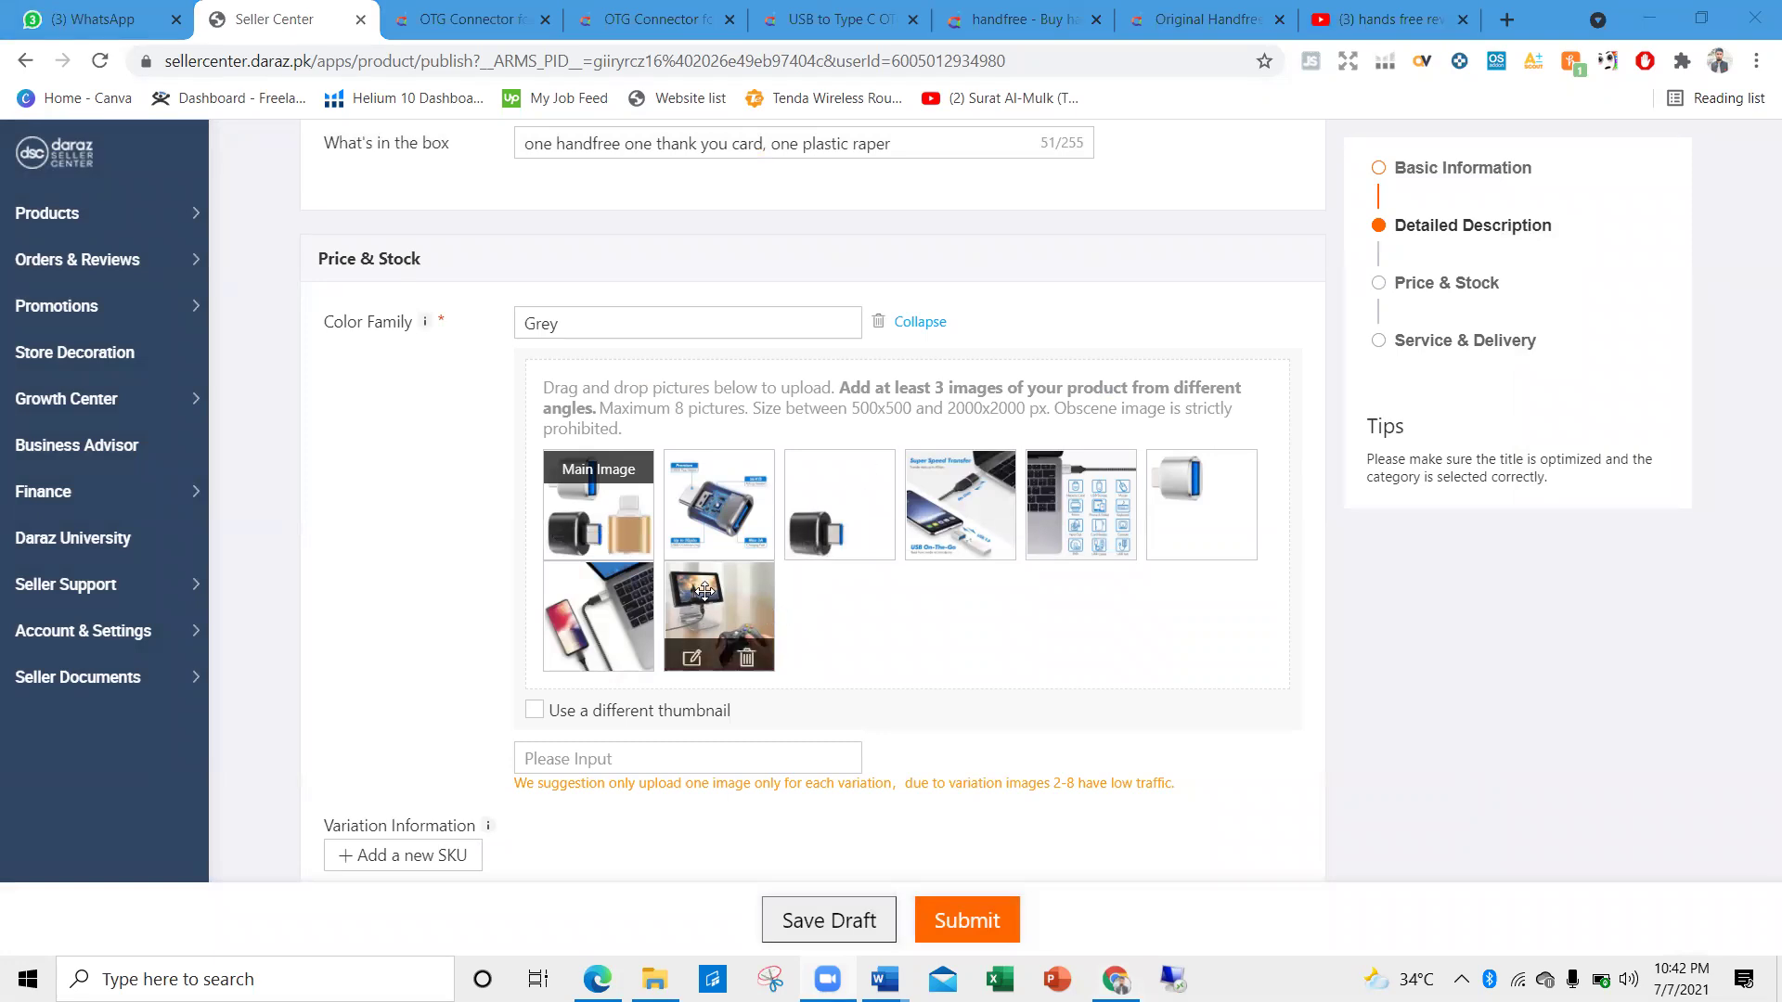
Go back to the English description field and examine its image and detail text
scroll(598, 532, "up", 5)
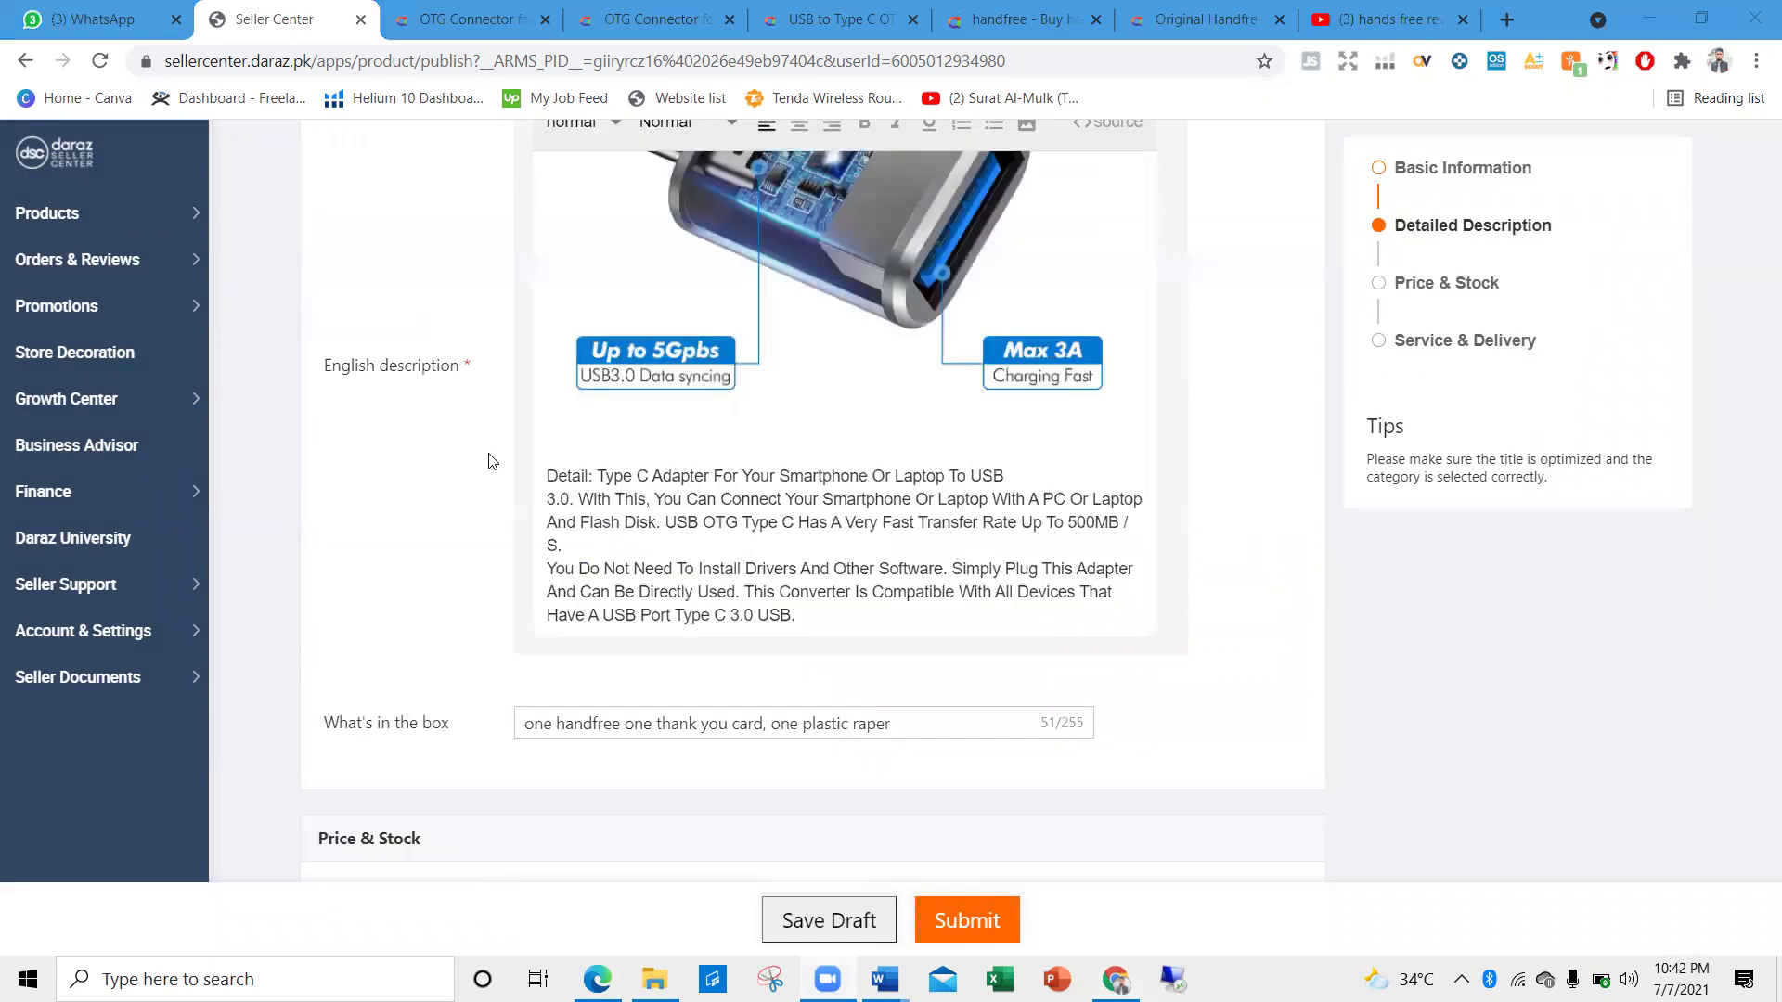
scroll(492, 461, "up", 4)
scroll(478, 496, "down", 3)
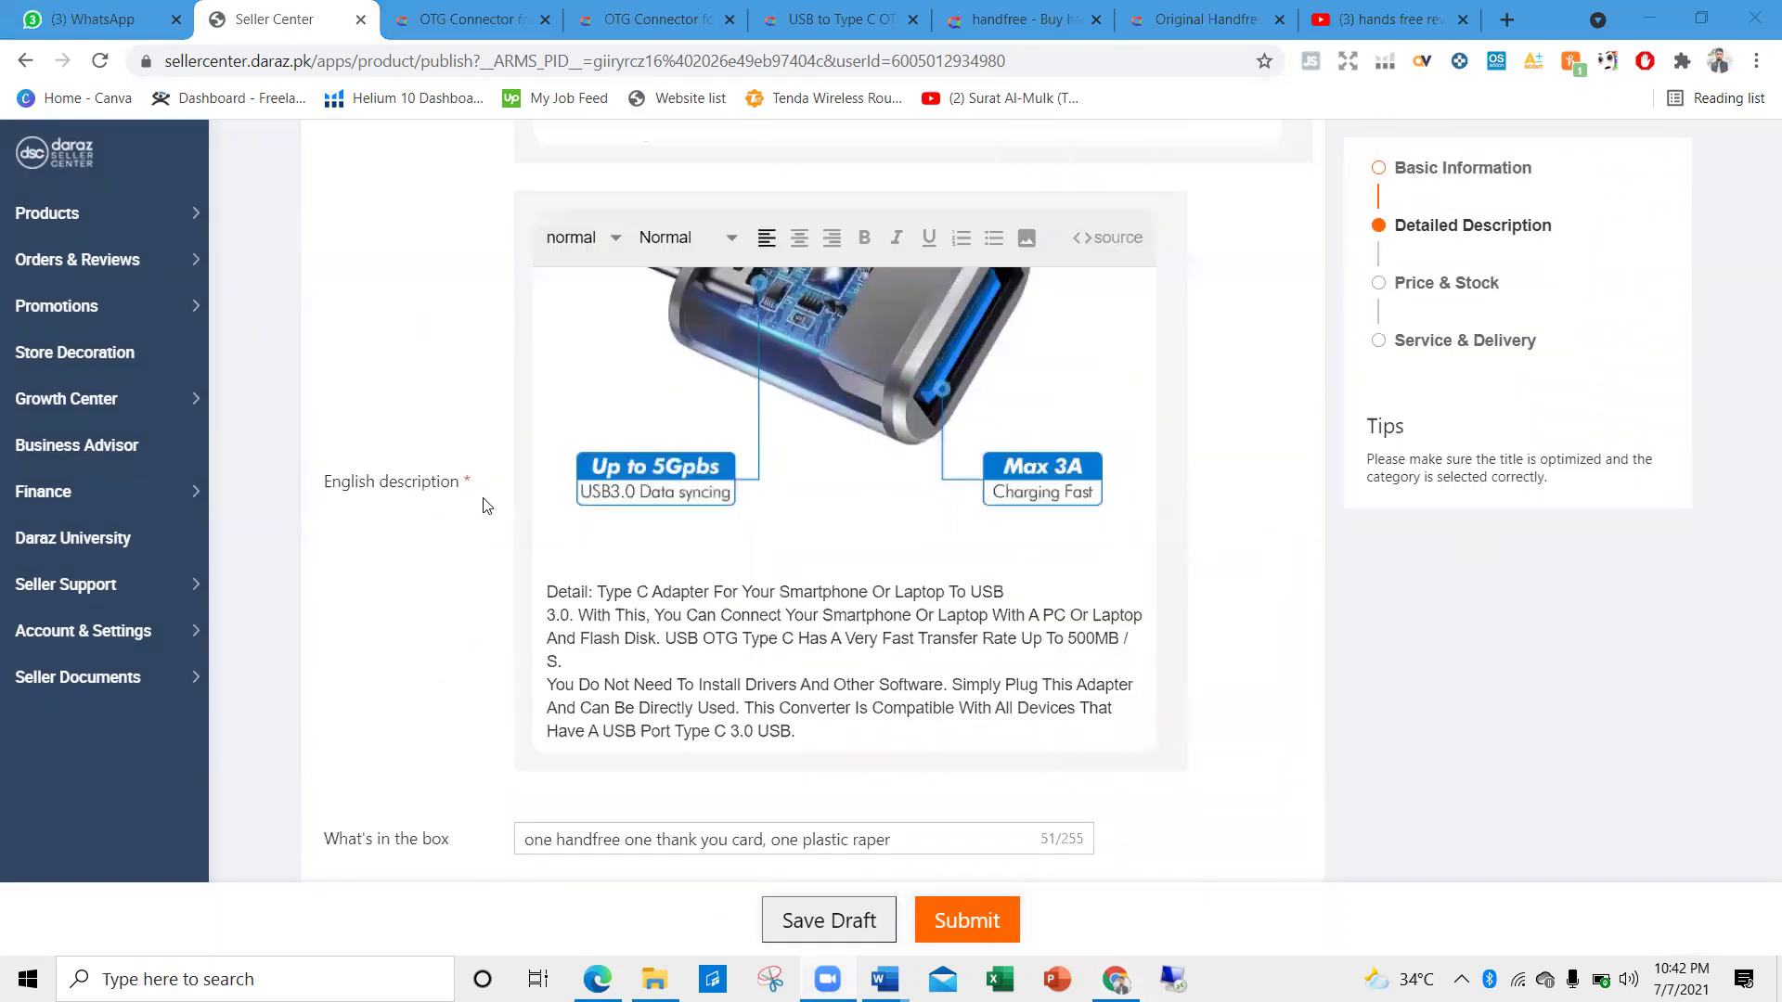
left_click_drag(484, 502, 312, 480)
left_click(372, 535)
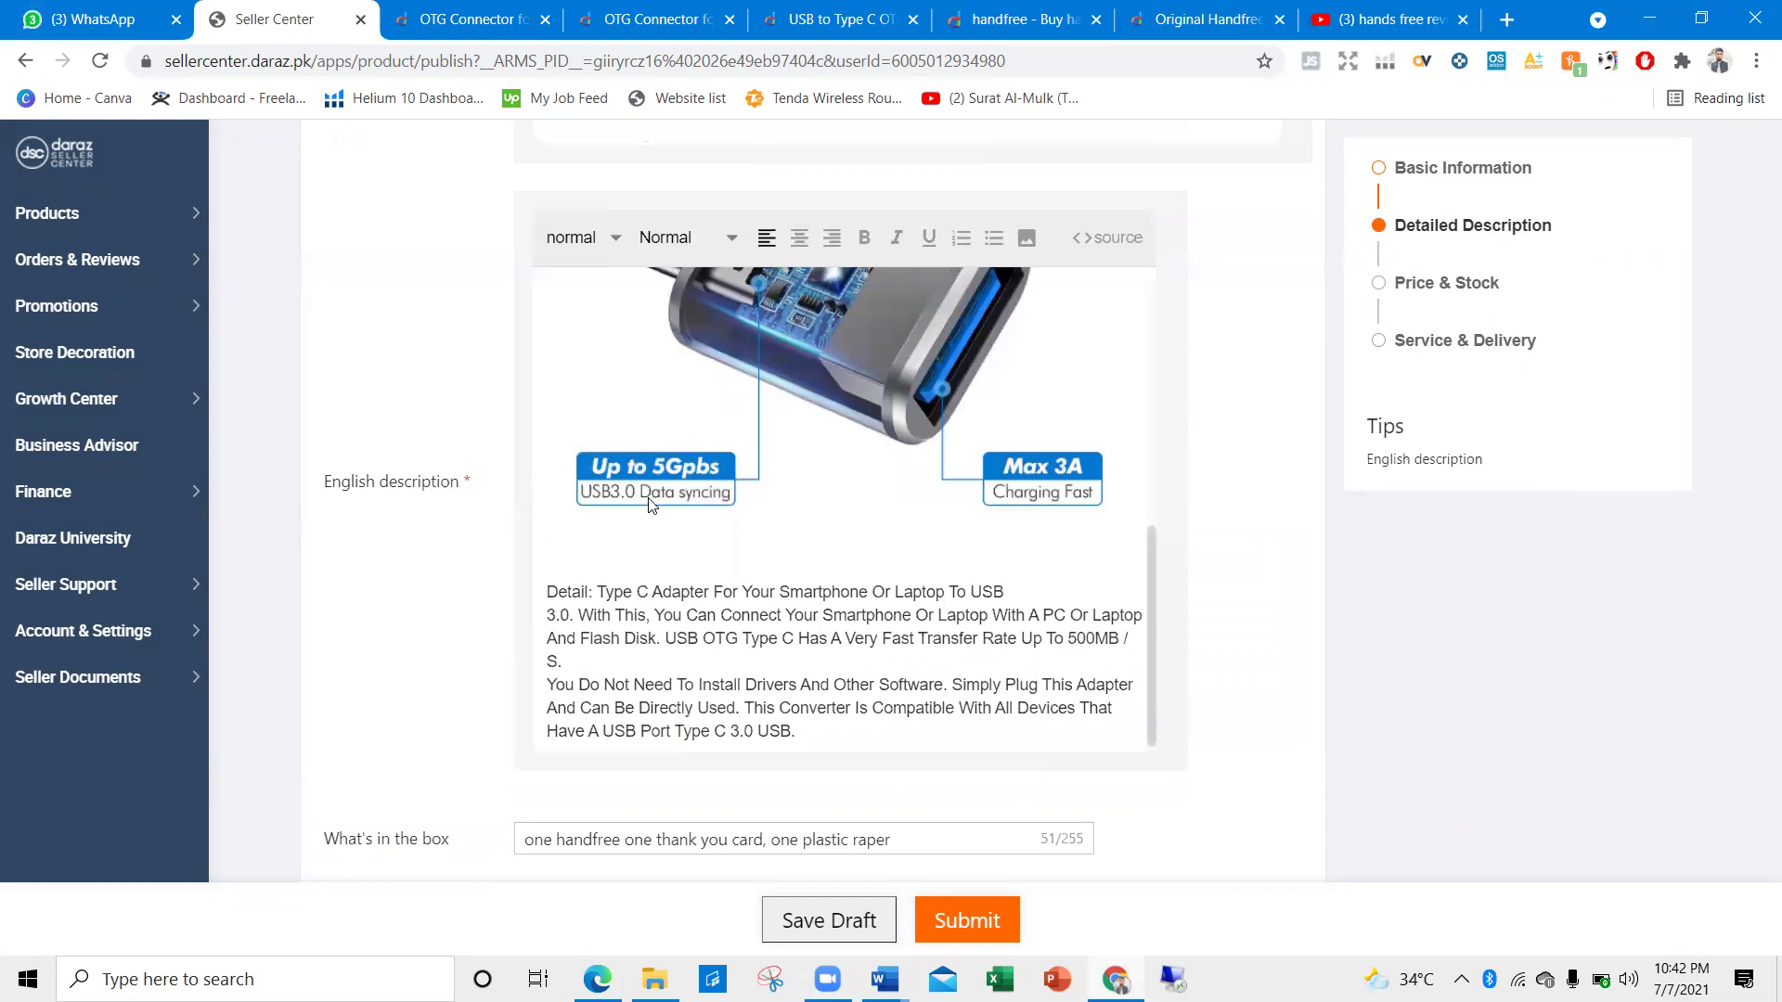
scroll(655, 496, "up", 5)
scroll(684, 477, "down", 4)
scroll(734, 492, "down", 3)
scroll(748, 509, "up", 8)
scroll(436, 343, "up", 5)
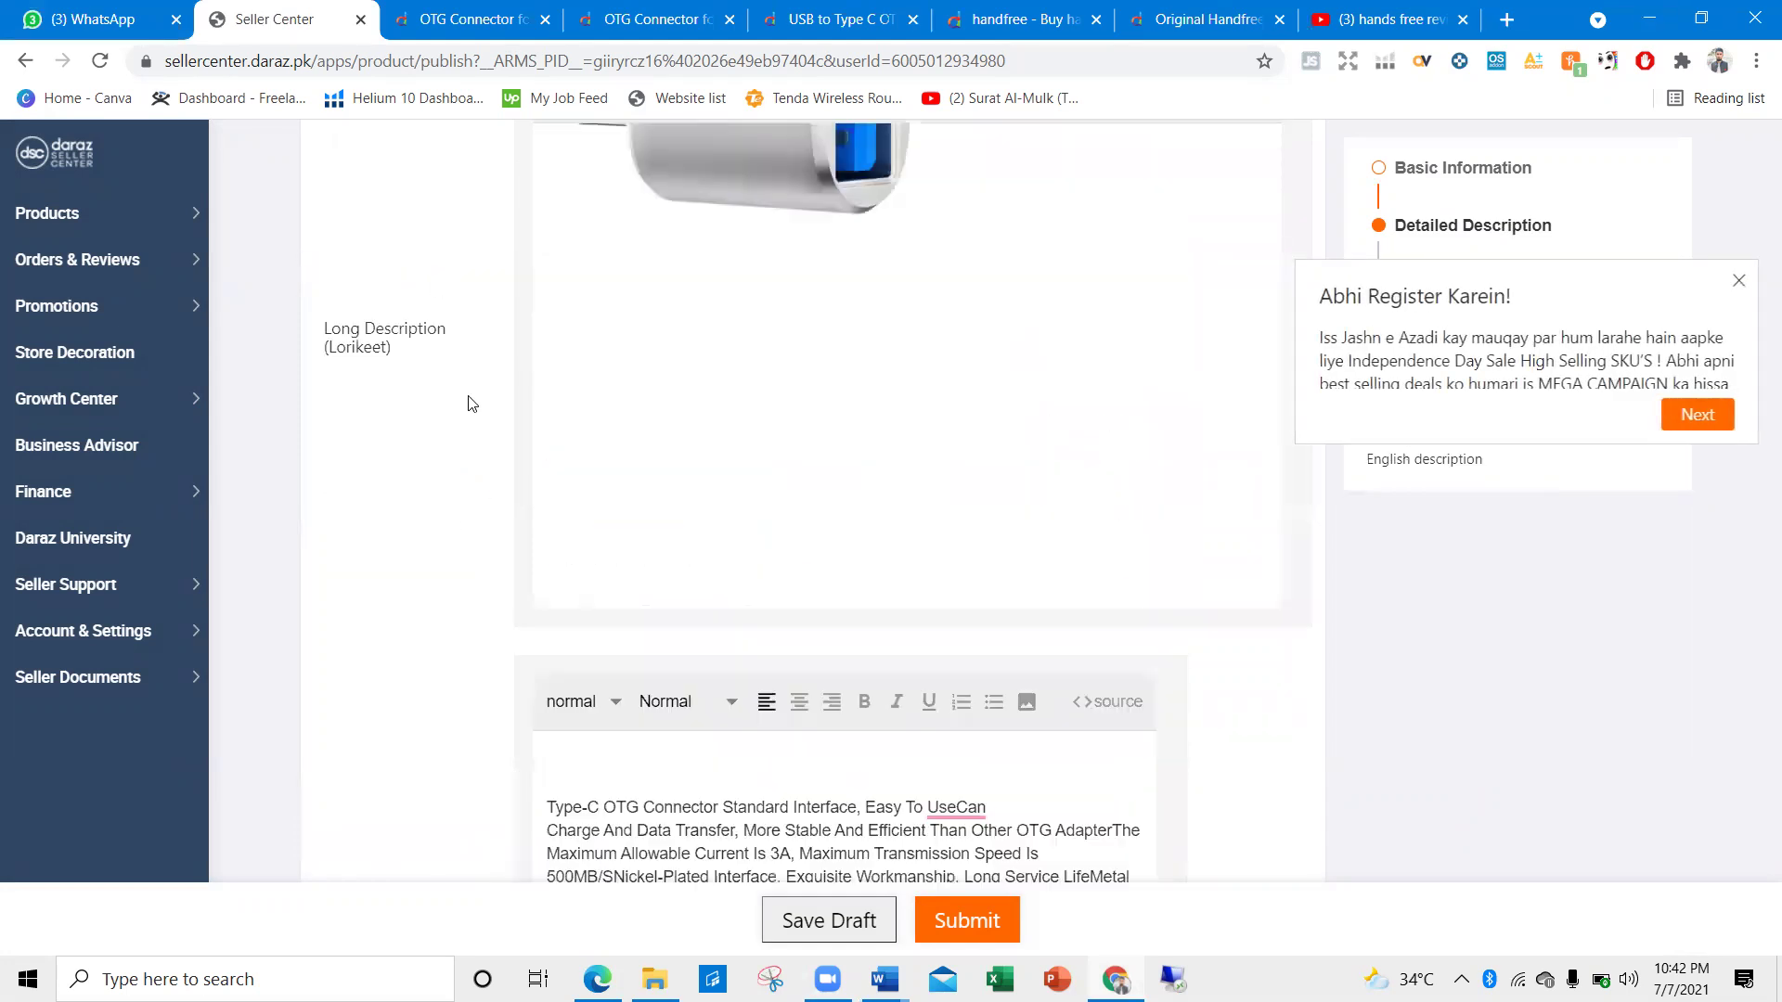
Review the Long Description (Lorikeet) images and detail text against the English description content
scroll(460, 431, "up", 3)
left_click(541, 545)
scroll(724, 513, "up", 5)
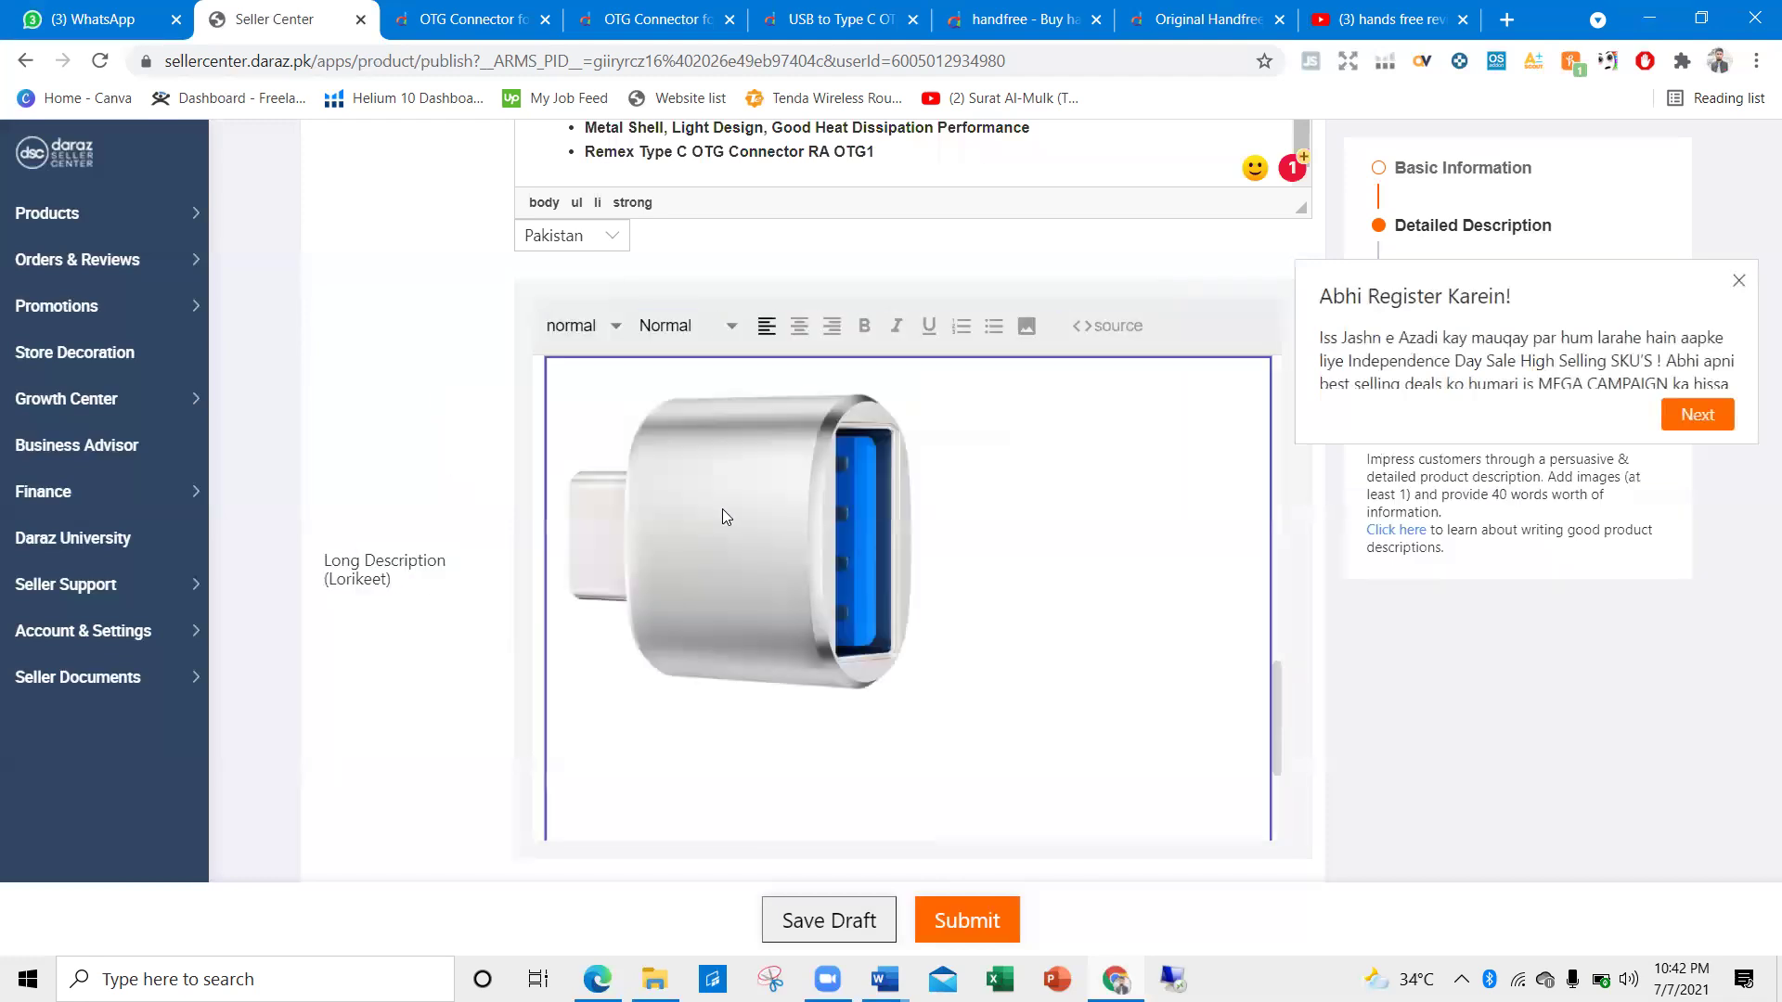
scroll(710, 515, "up", 10)
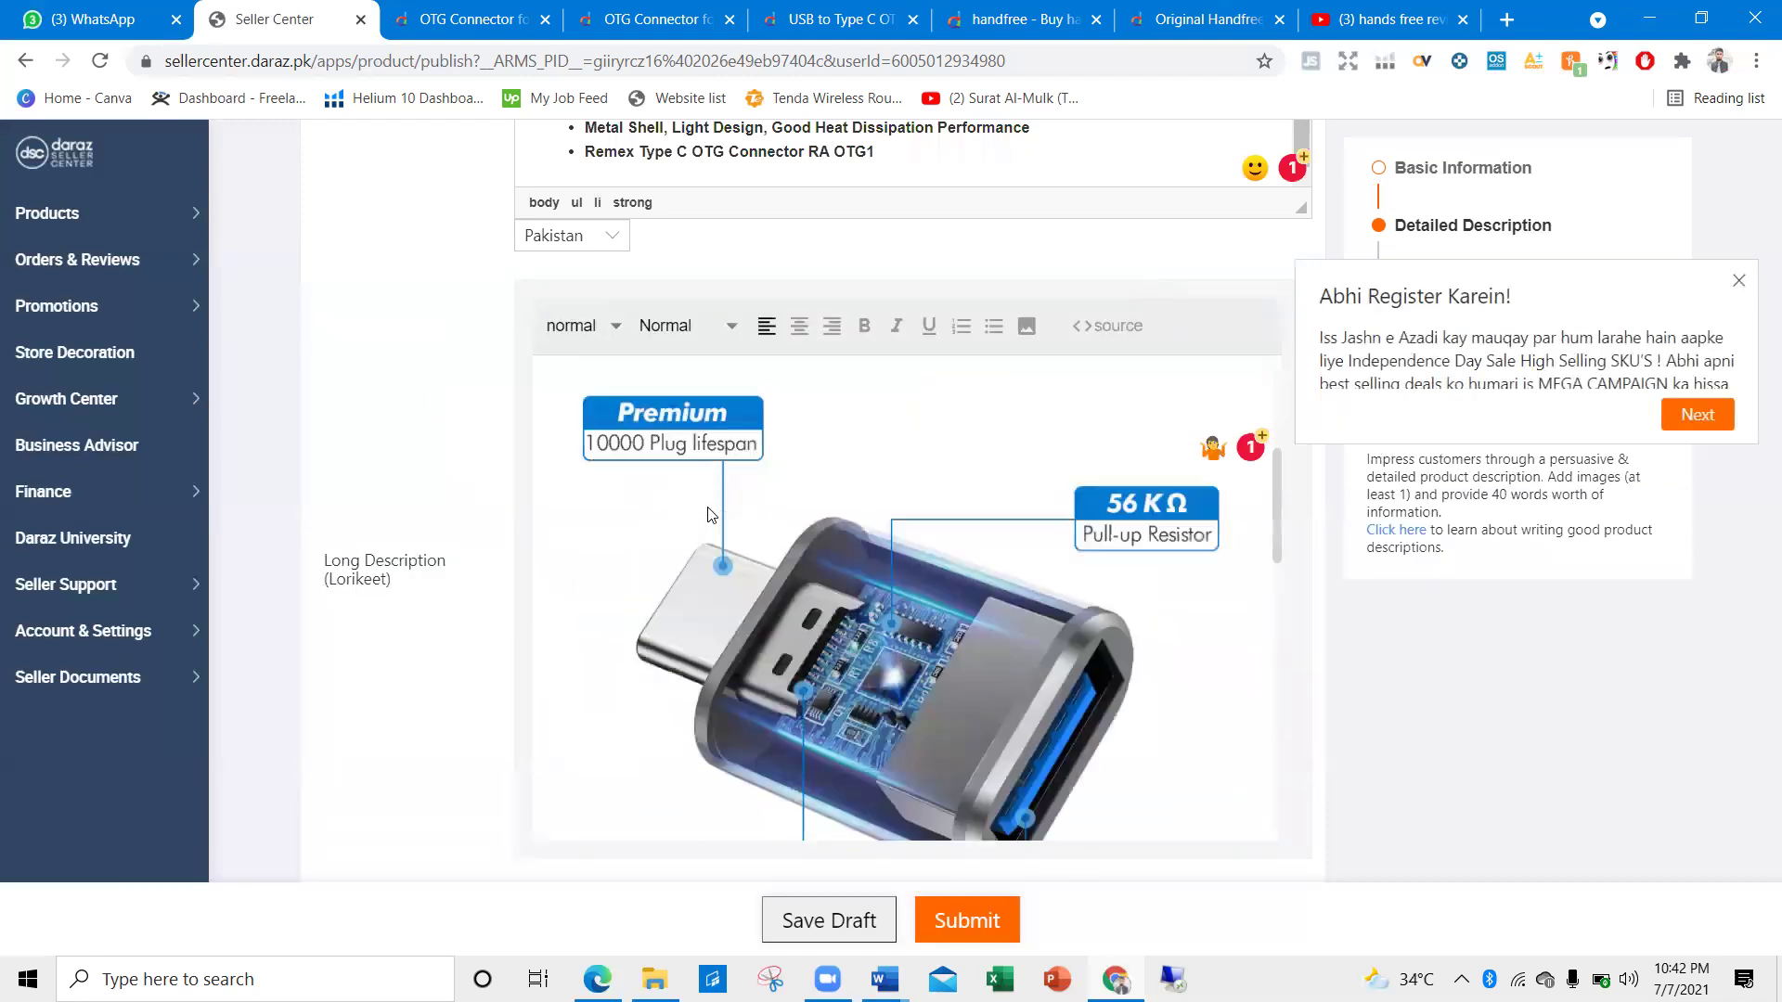
scroll(709, 513, "up", 3)
scroll(452, 476, "down", 2)
scroll(706, 603, "down", 5)
scroll(452, 476, "down", 4)
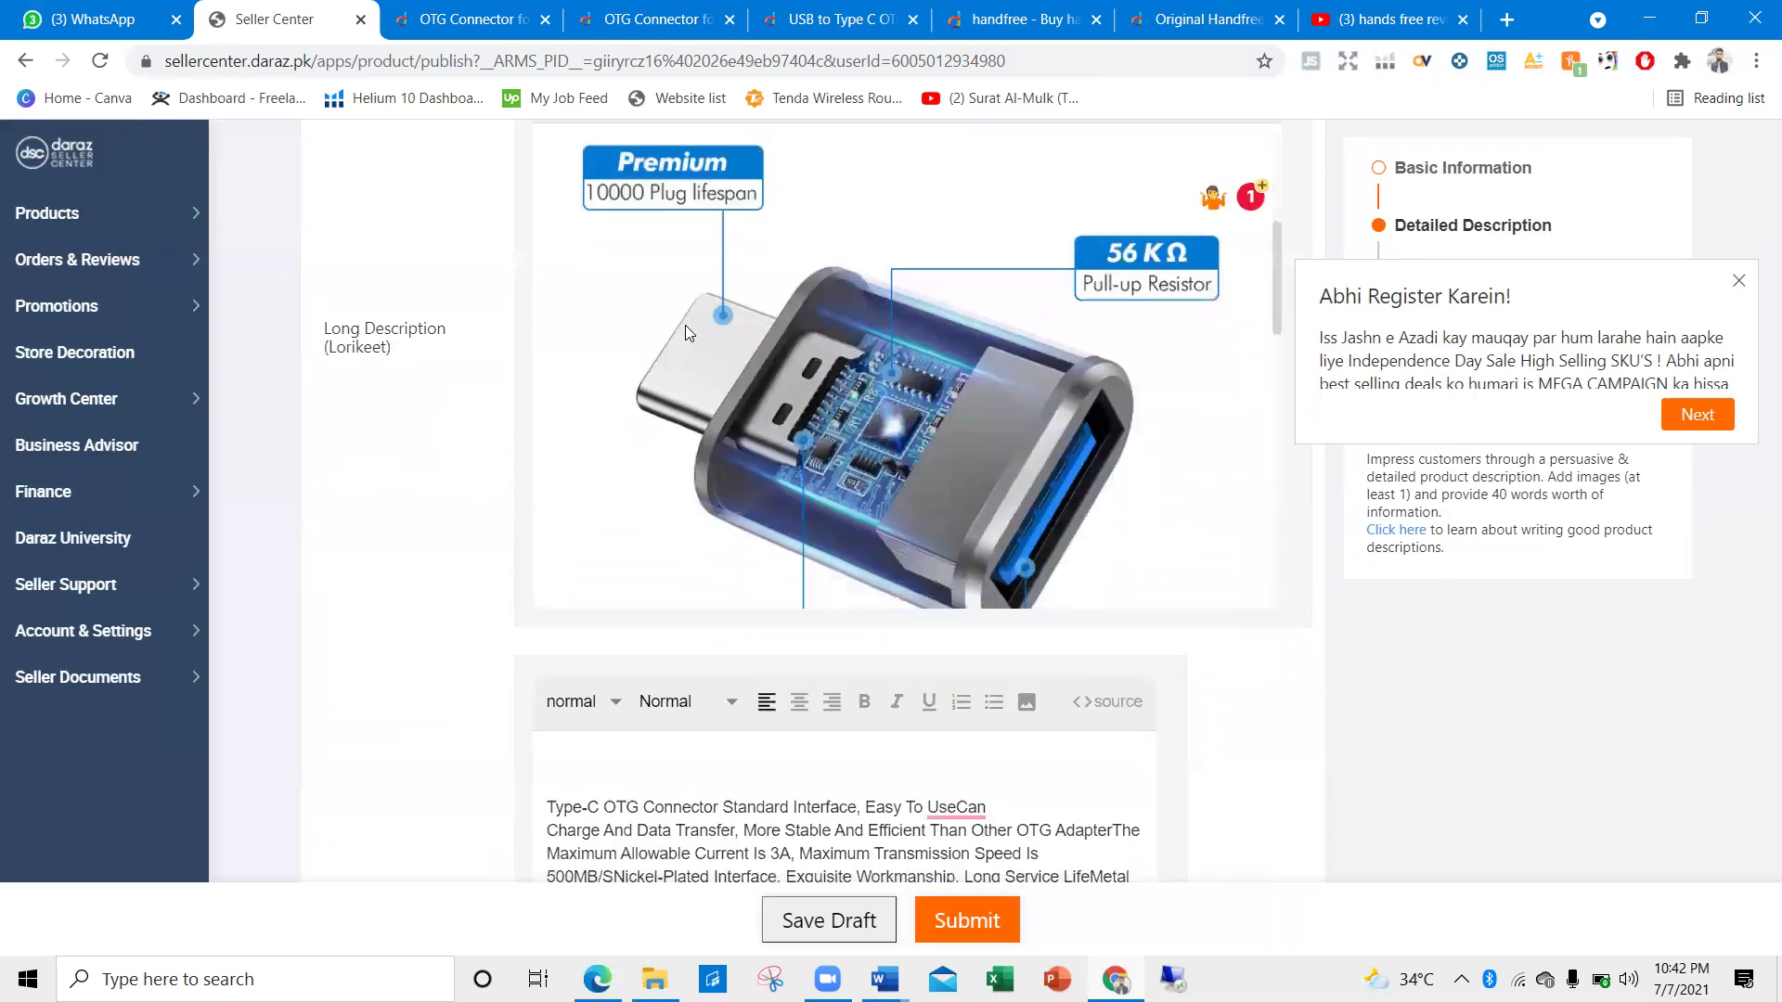
scroll(685, 325, "down", 3)
scroll(598, 296, "down", 5)
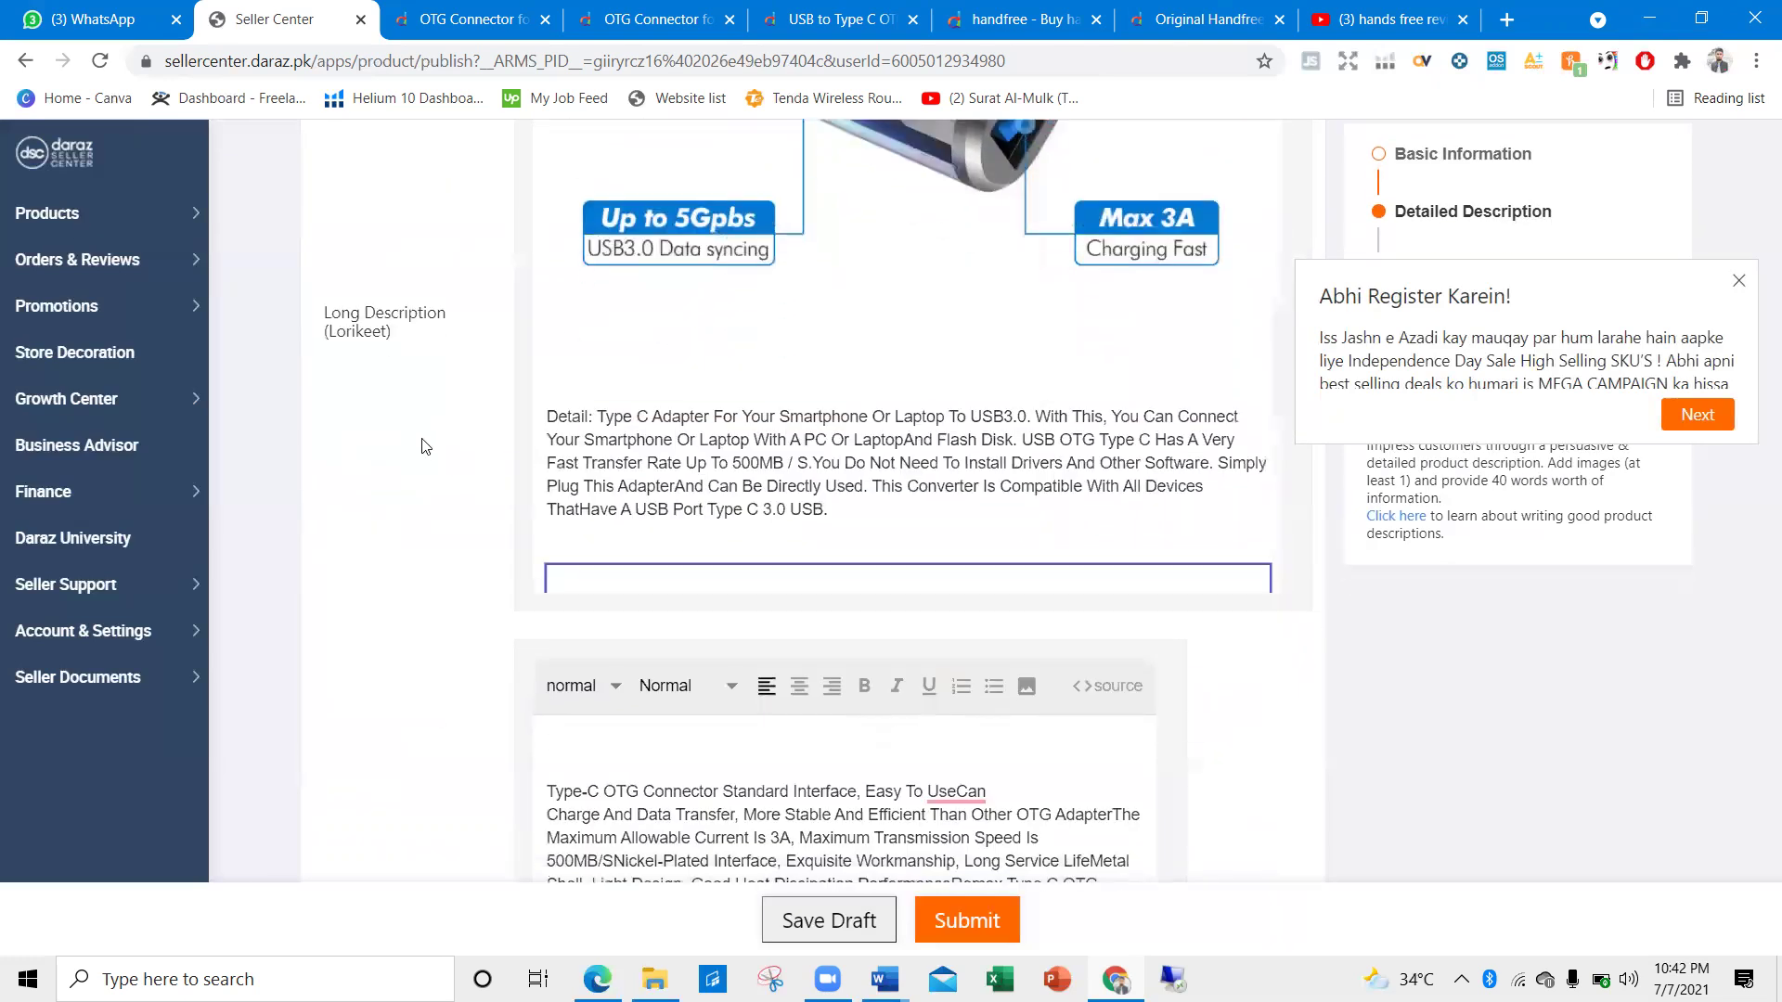
scroll(596, 437, "down", 4)
scroll(616, 373, "down", 3)
scroll(452, 476, "up", 3)
scroll(706, 502, "down", 8)
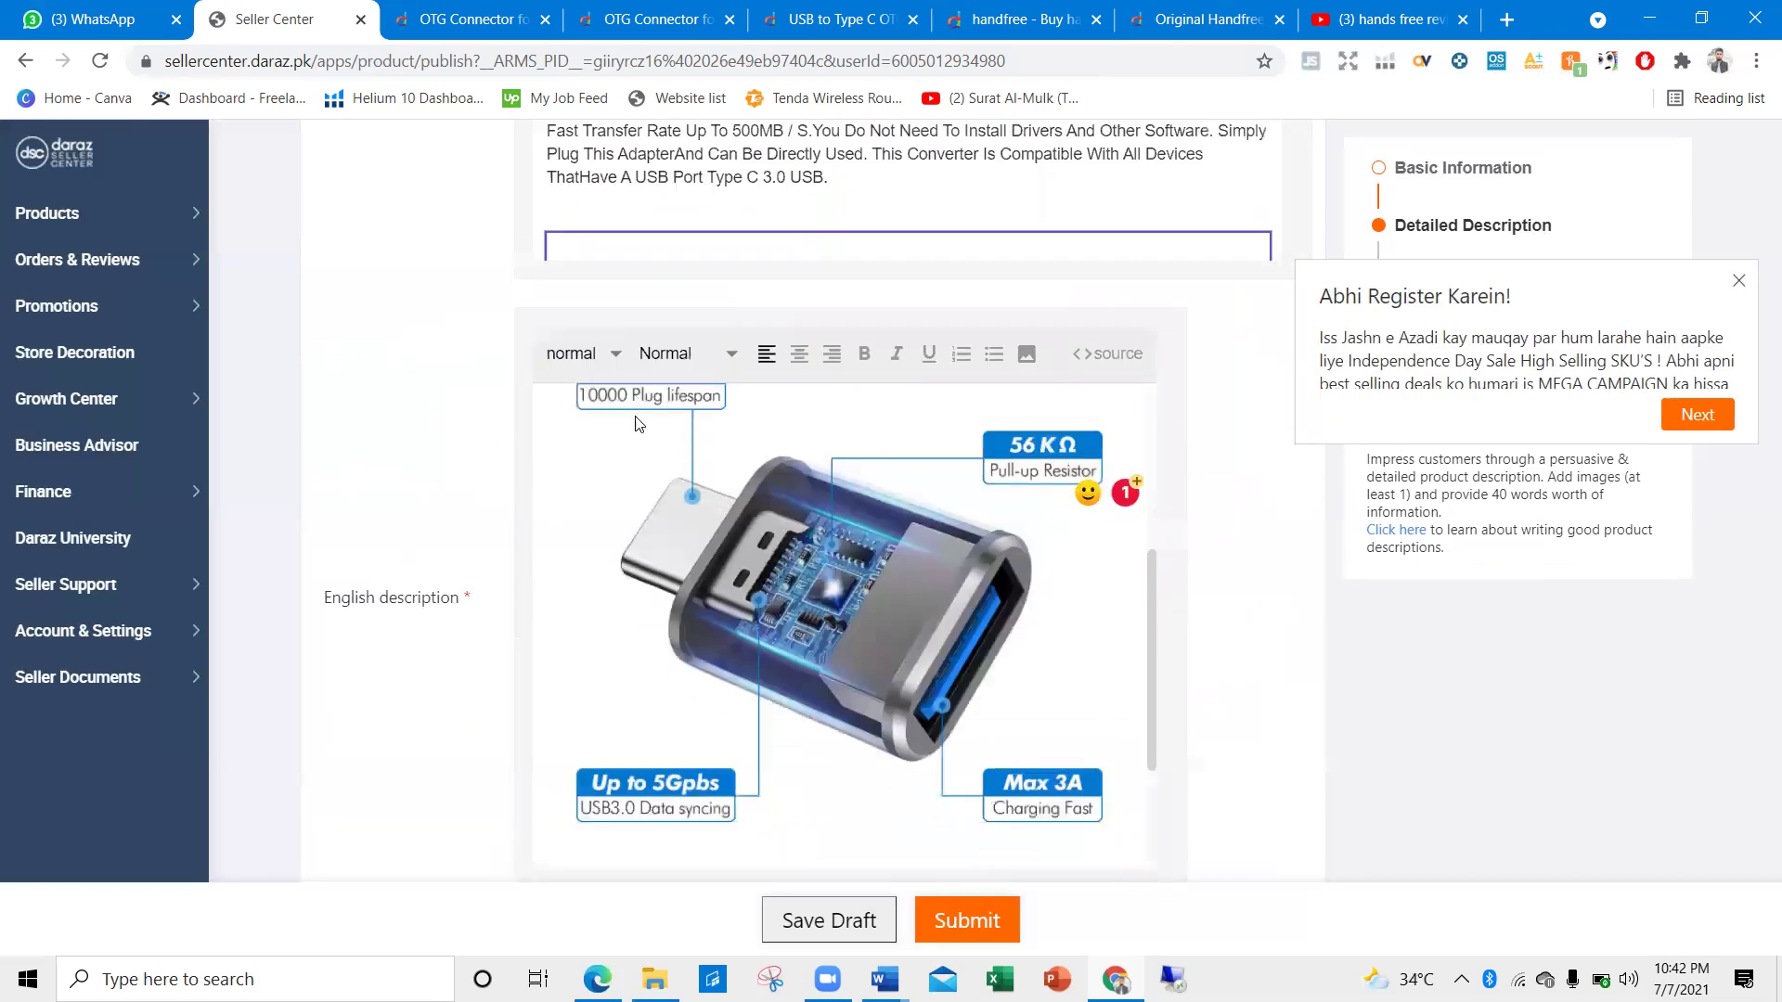
Add a second SKU row to the variation information and add Black as another color family
scroll(429, 415, "down", 5)
scroll(474, 474, "down", 6)
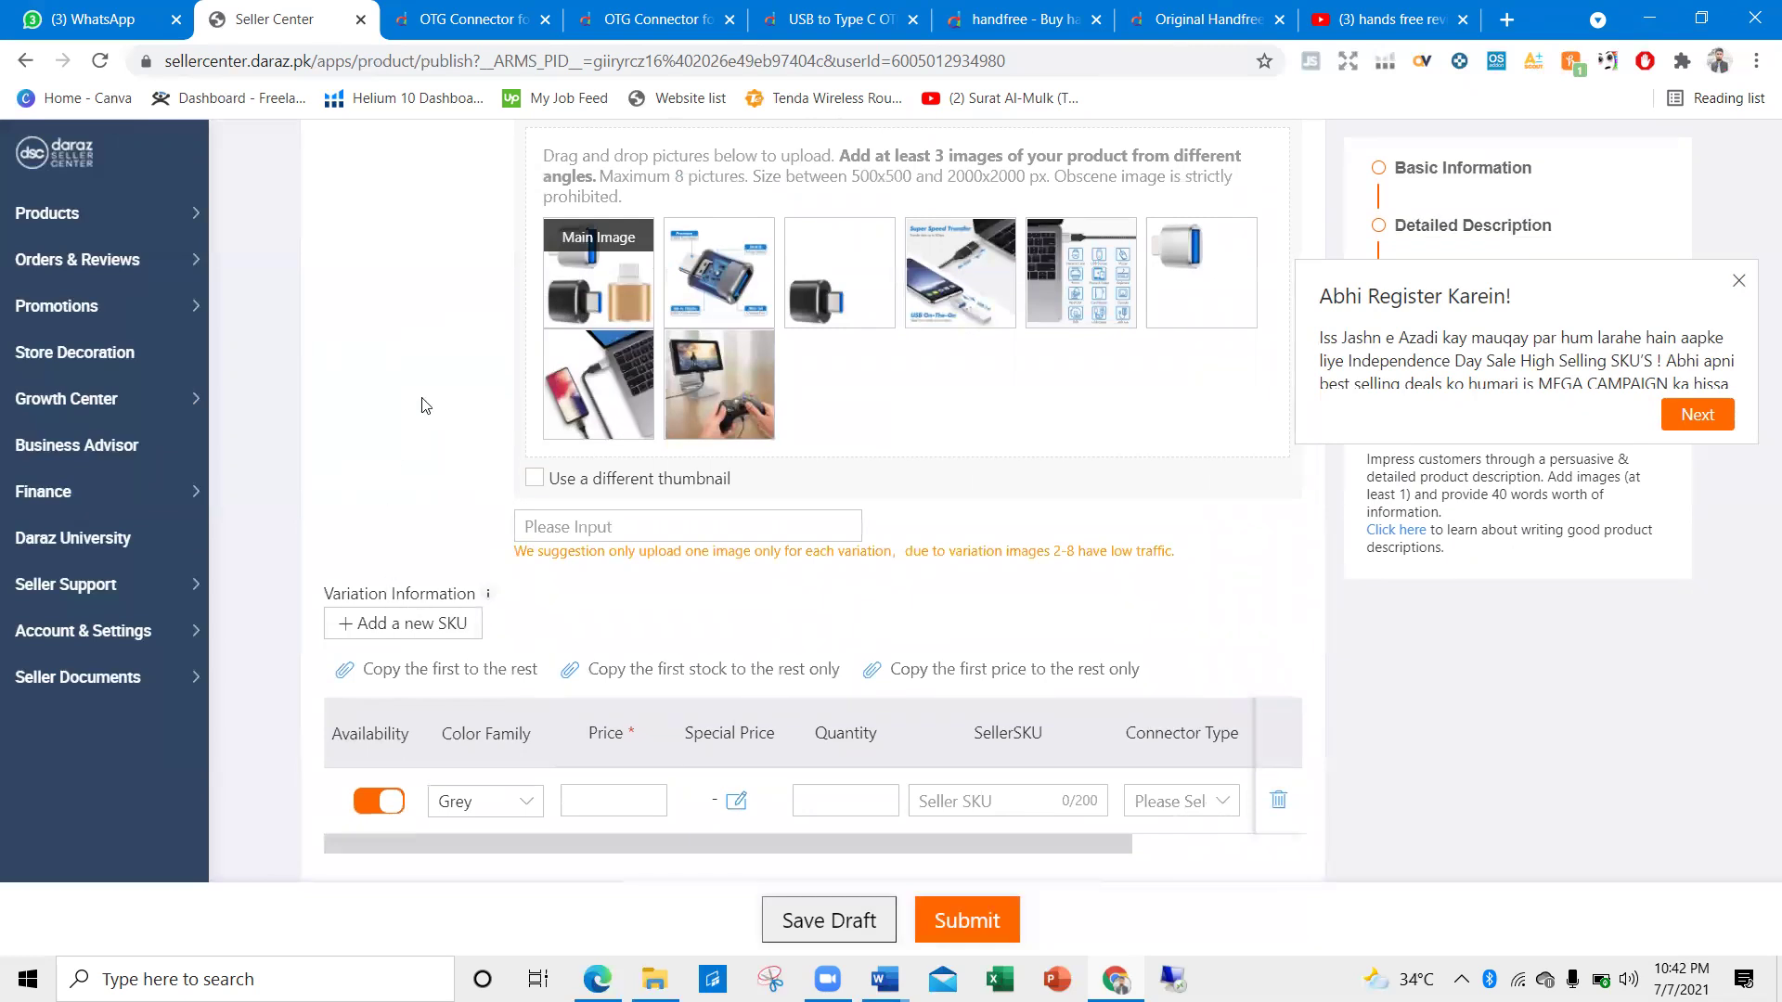
scroll(424, 405, "down", 1)
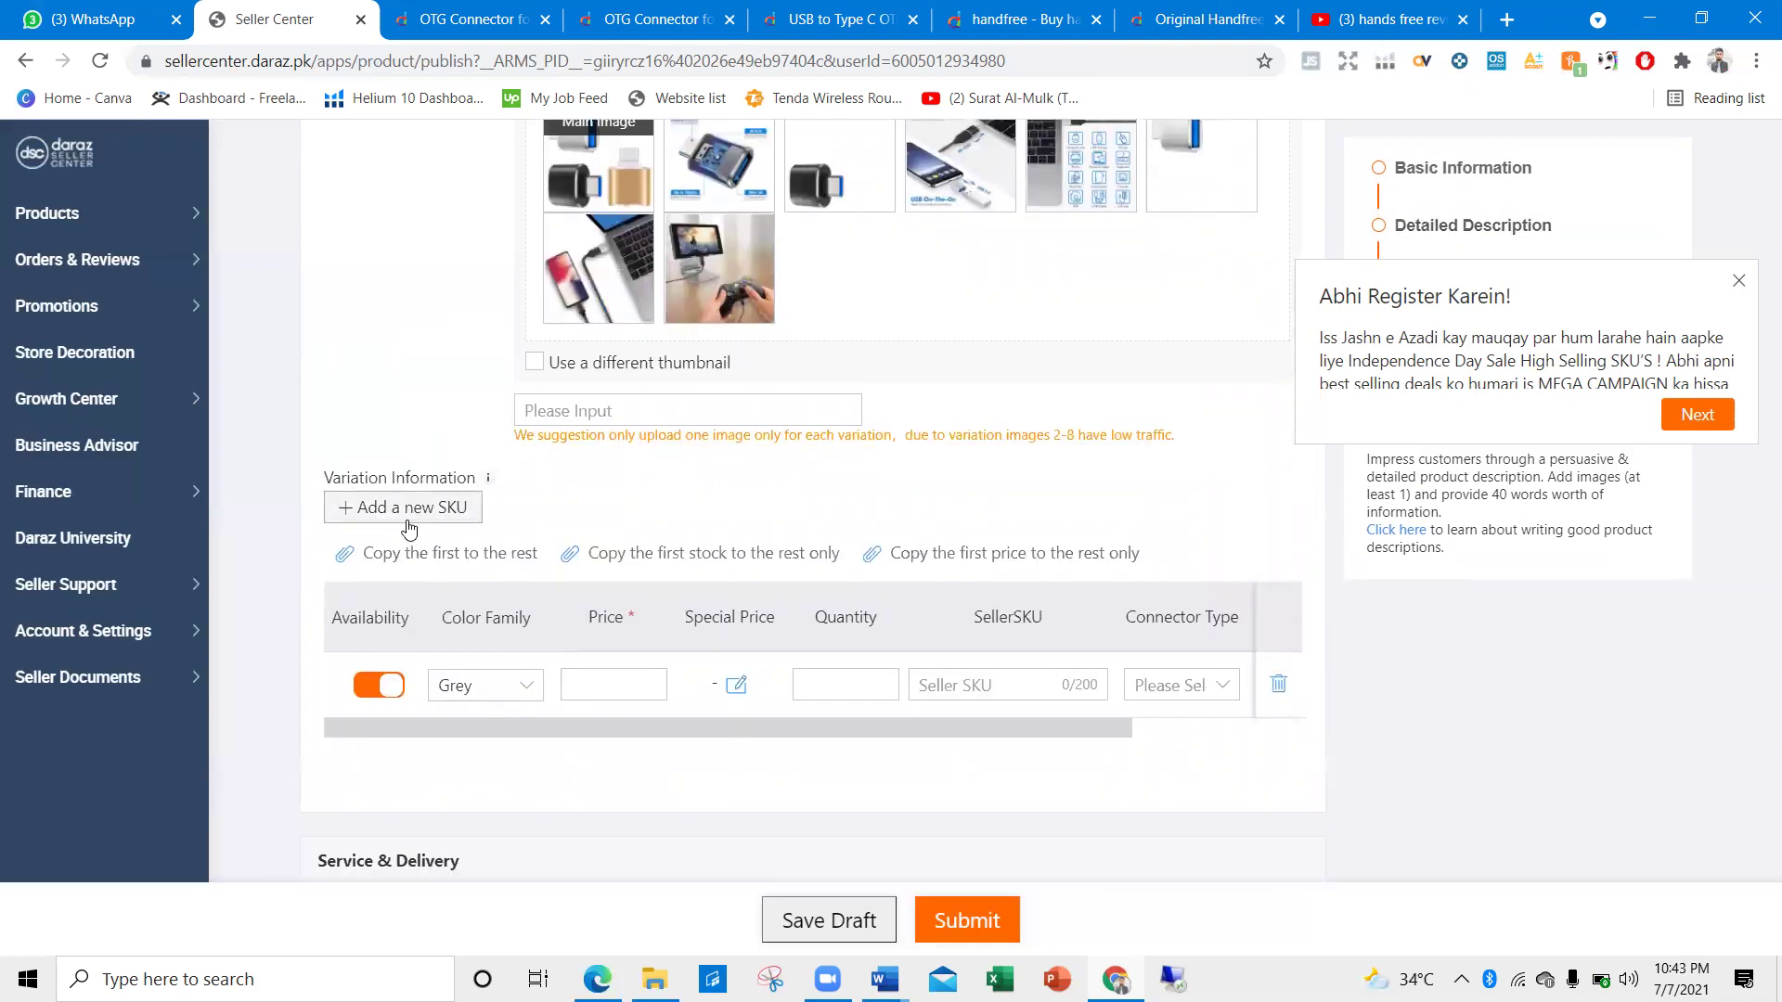
scroll(410, 529, "up", 3)
scroll(395, 622, "down", 2)
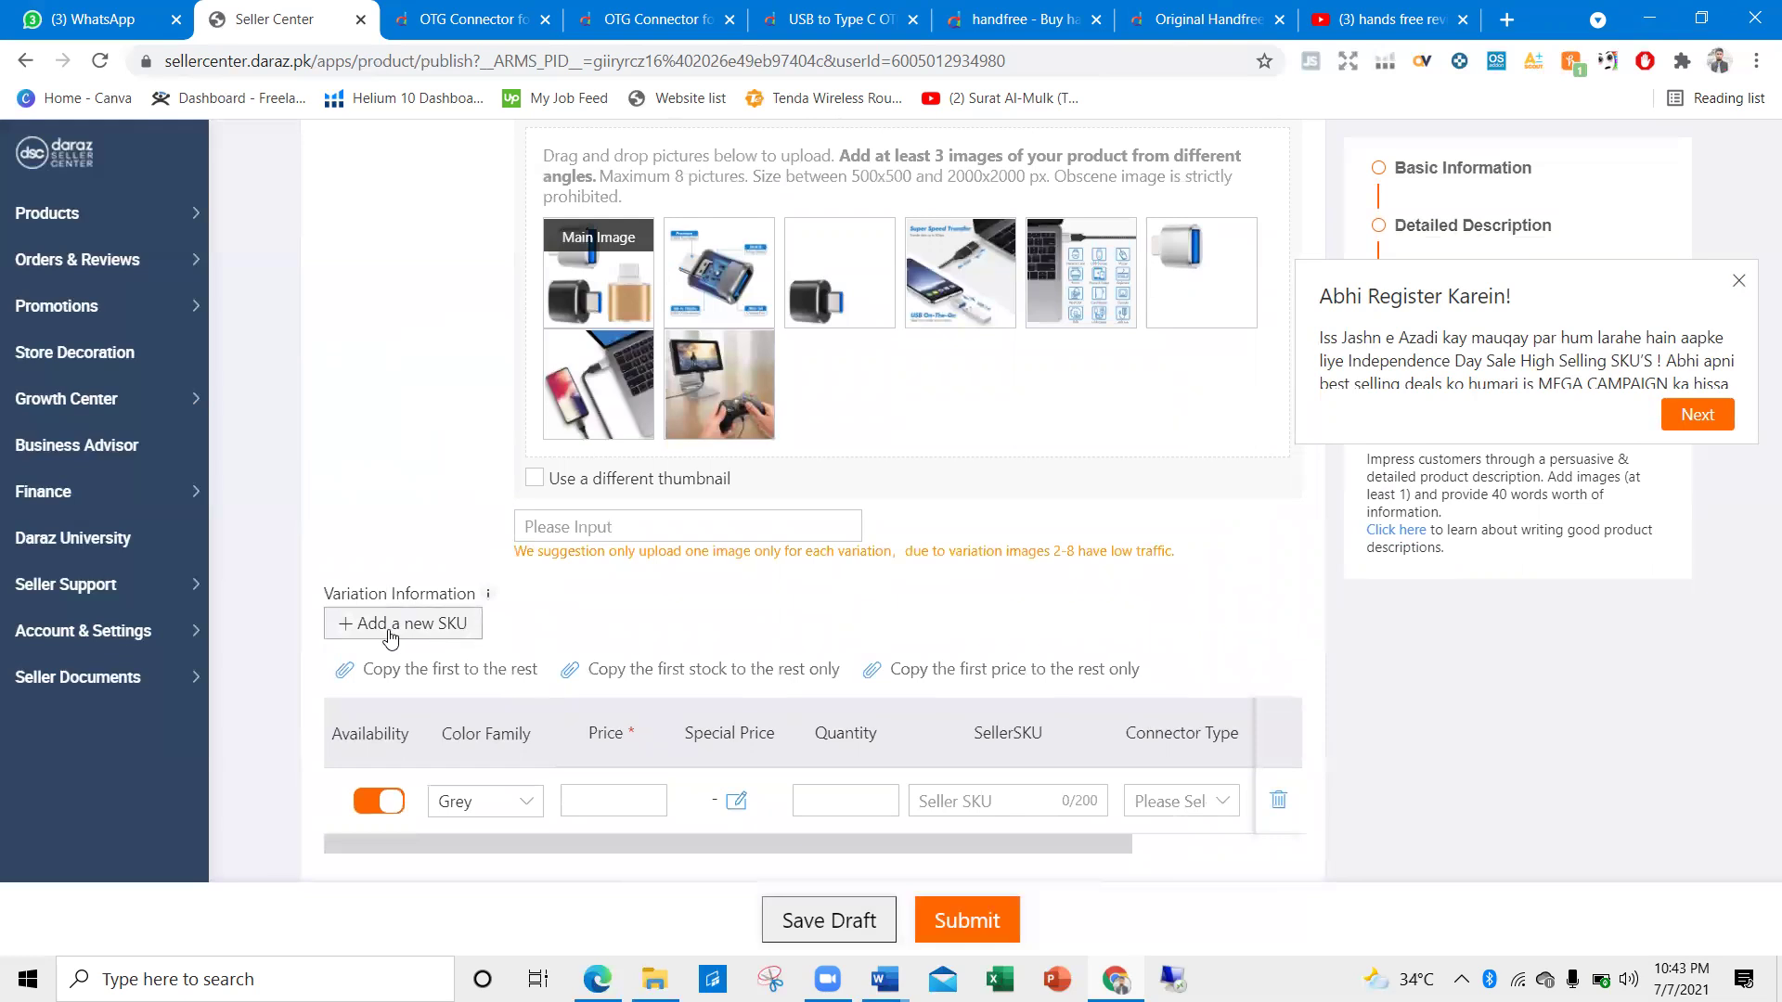
left_click(390, 623)
scroll(482, 520, "down", 1)
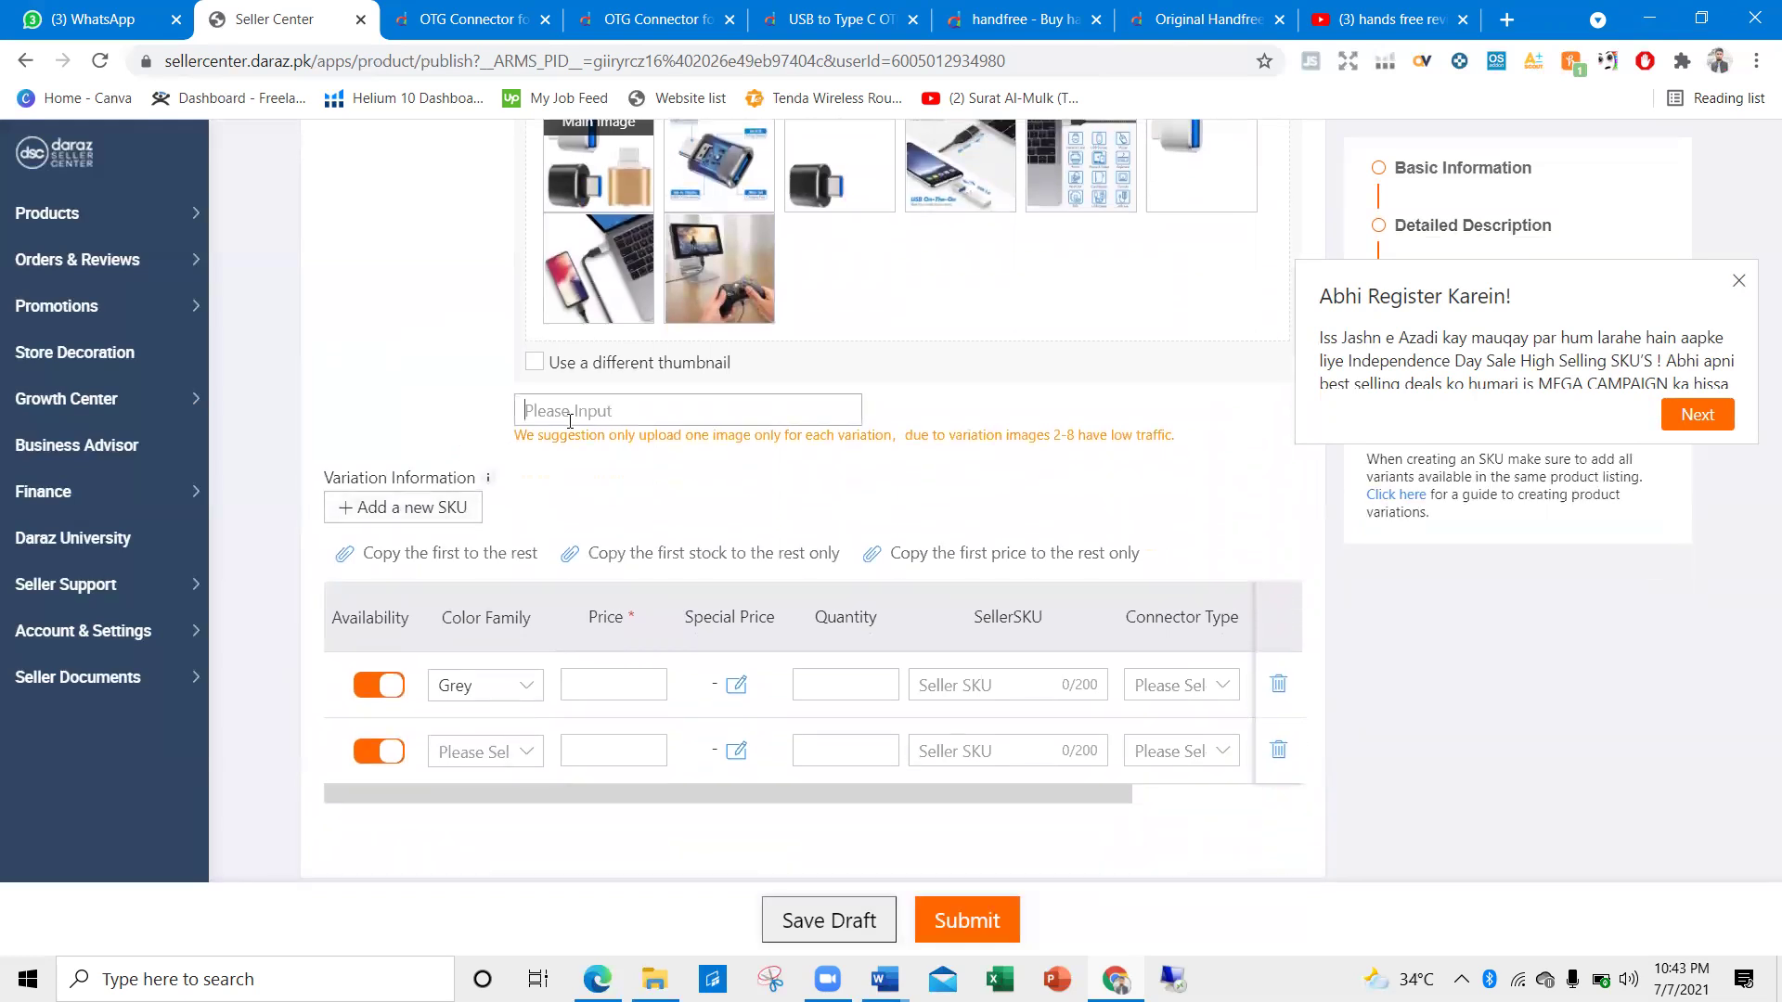
left_click(570, 419)
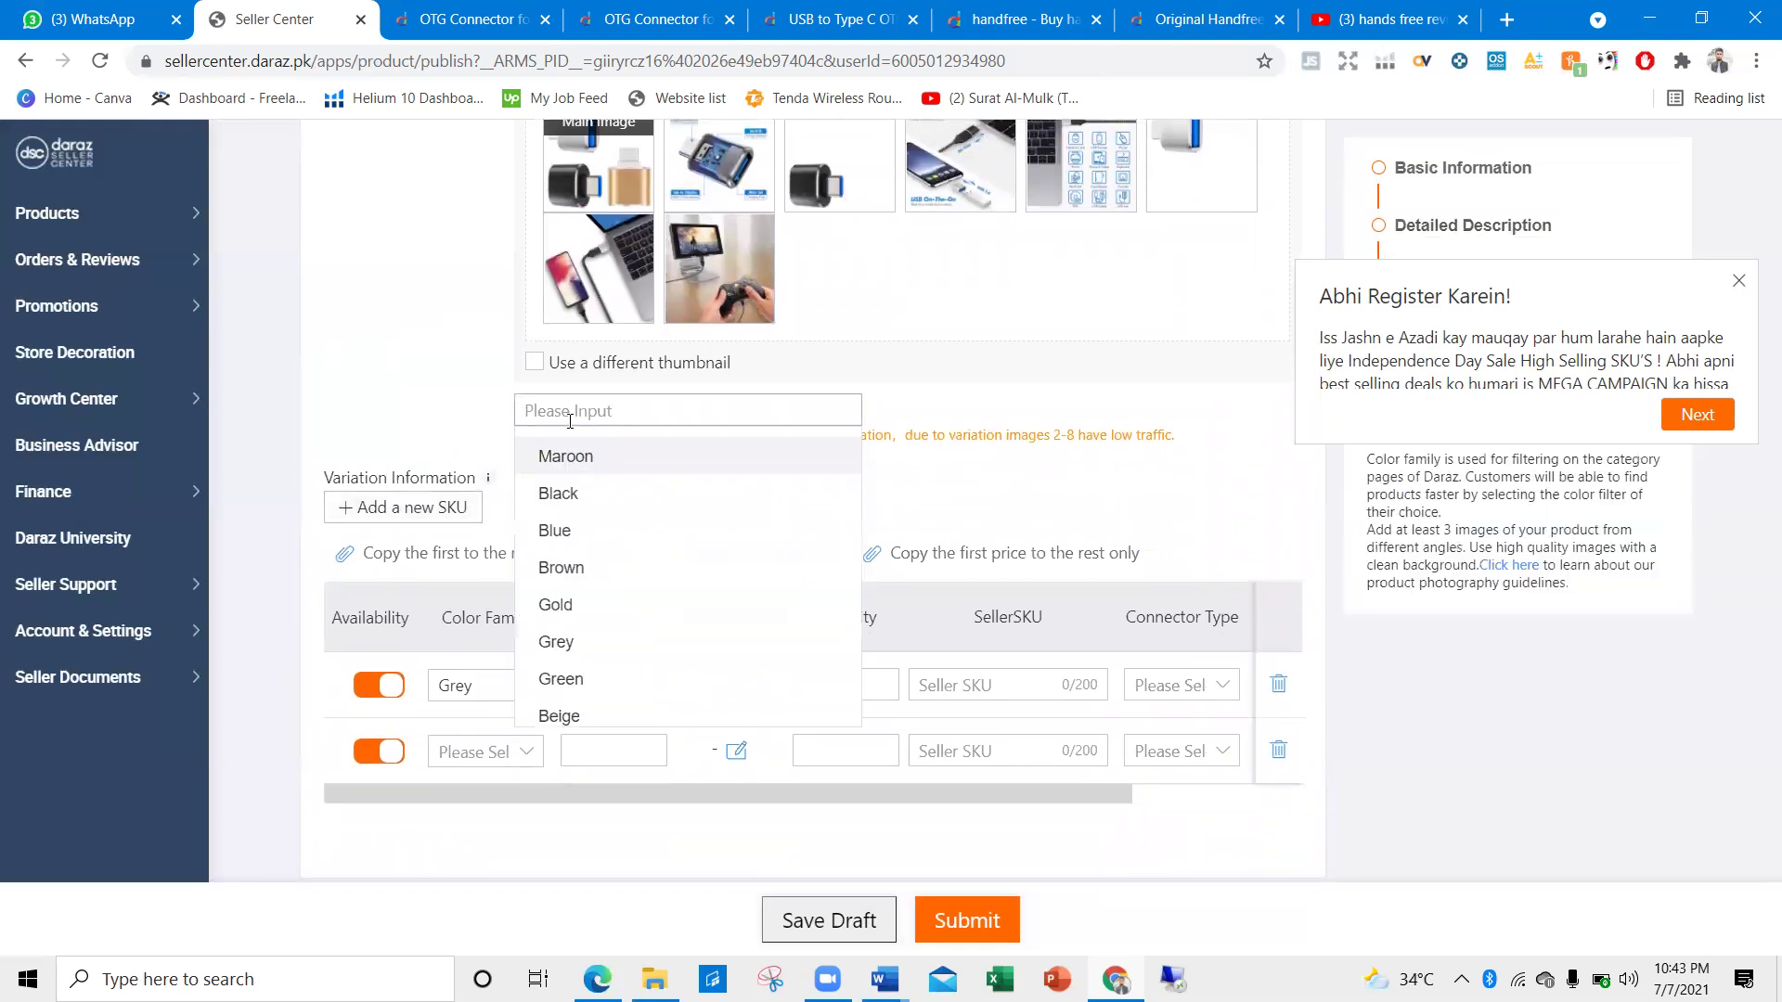
left_click(558, 494)
Add six images from the otg folder to the Black variation, using the black connector picture as main image
left_click(597, 563)
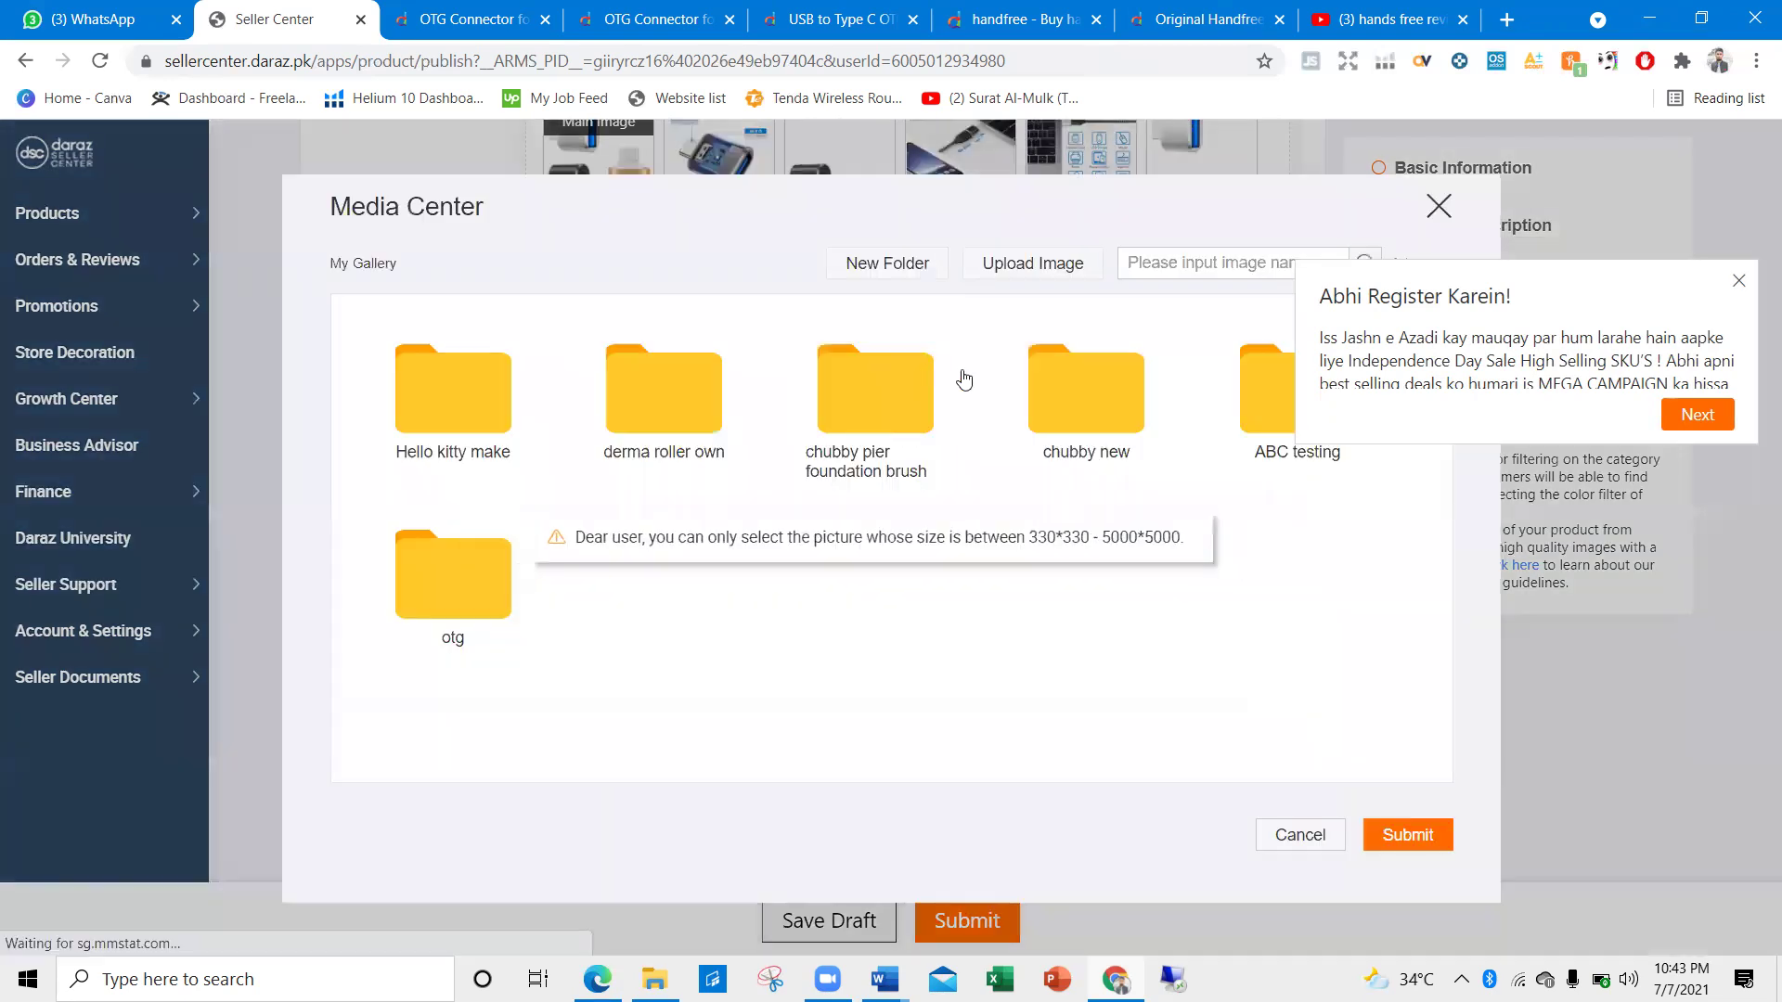
left_click(465, 594)
left_click(442, 596)
left_click(456, 382)
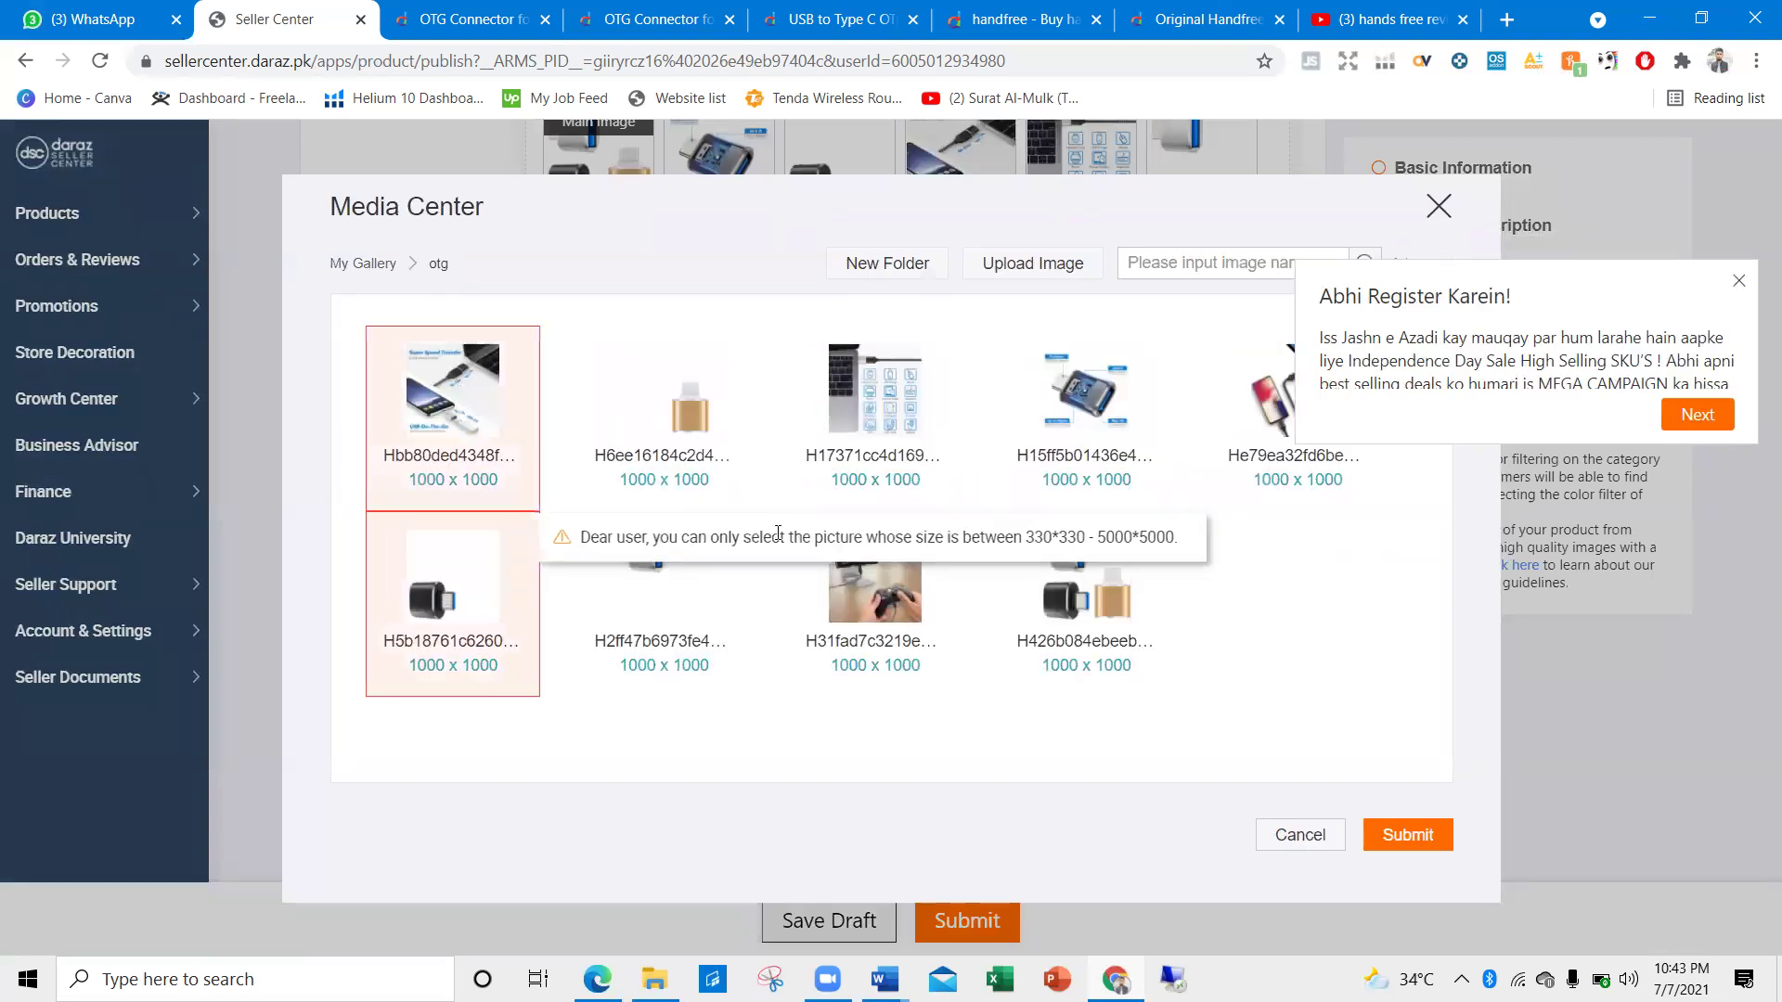
left_click(1059, 575)
left_click(1110, 414)
left_click(1232, 420)
left_click(862, 583)
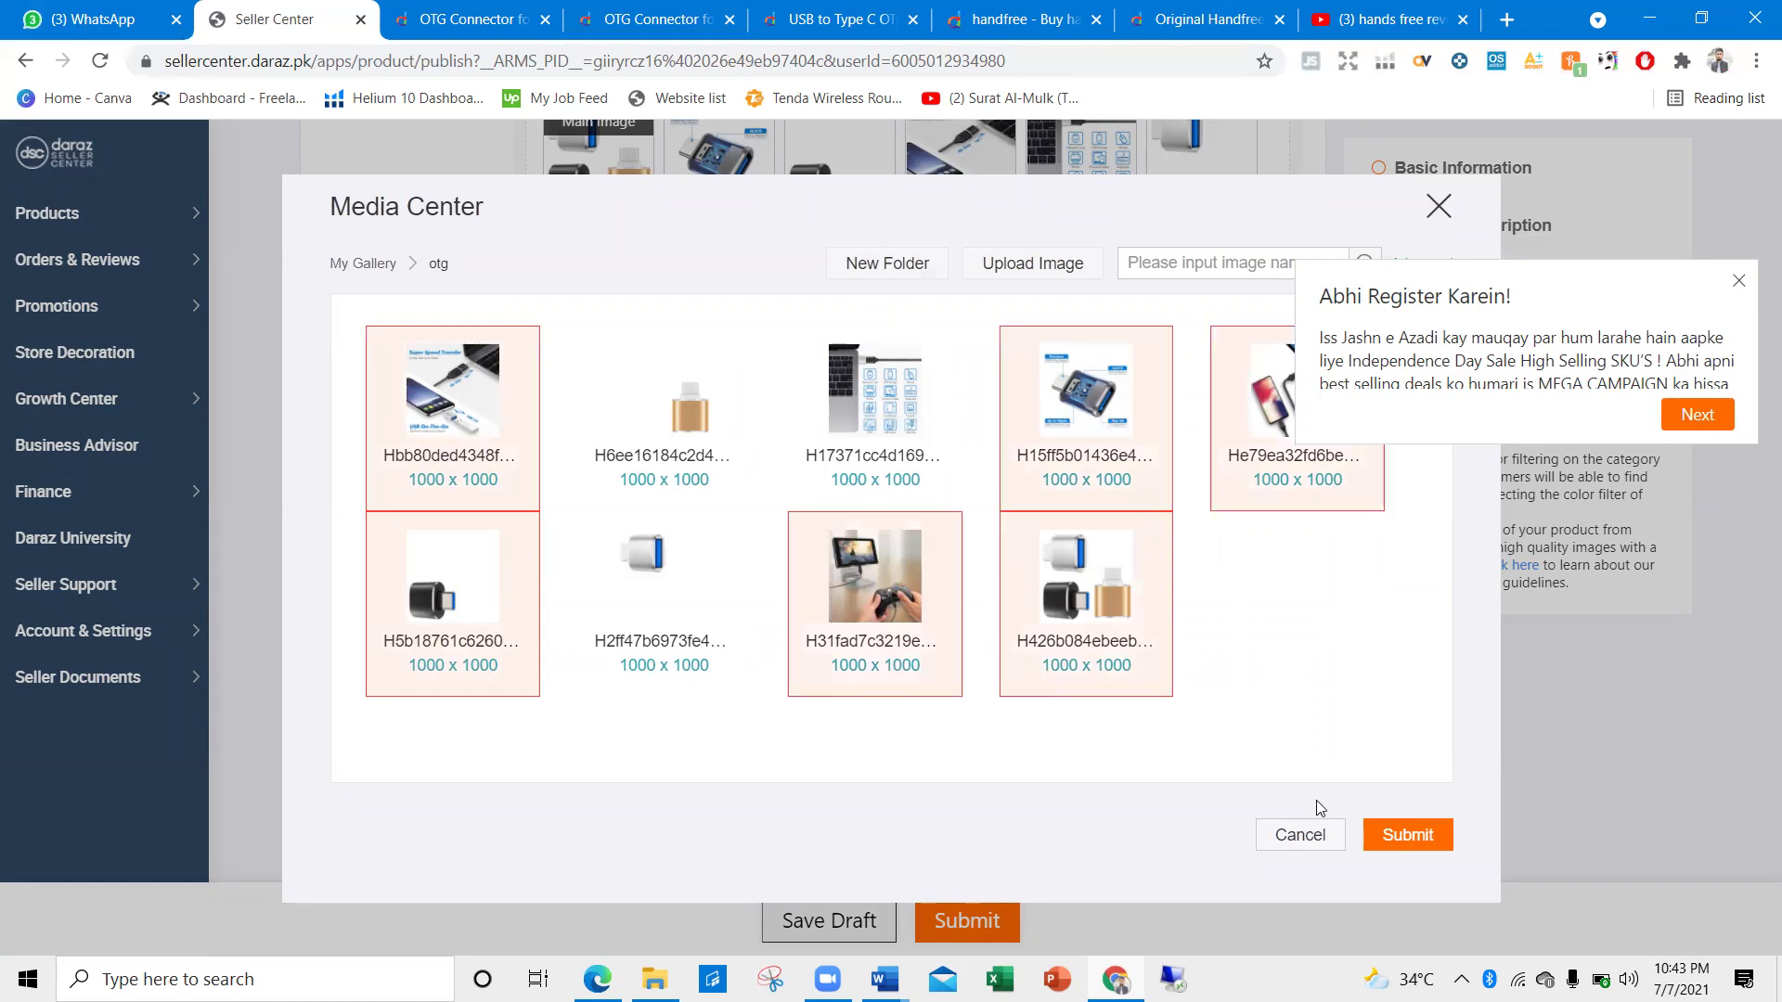
left_click(1401, 837)
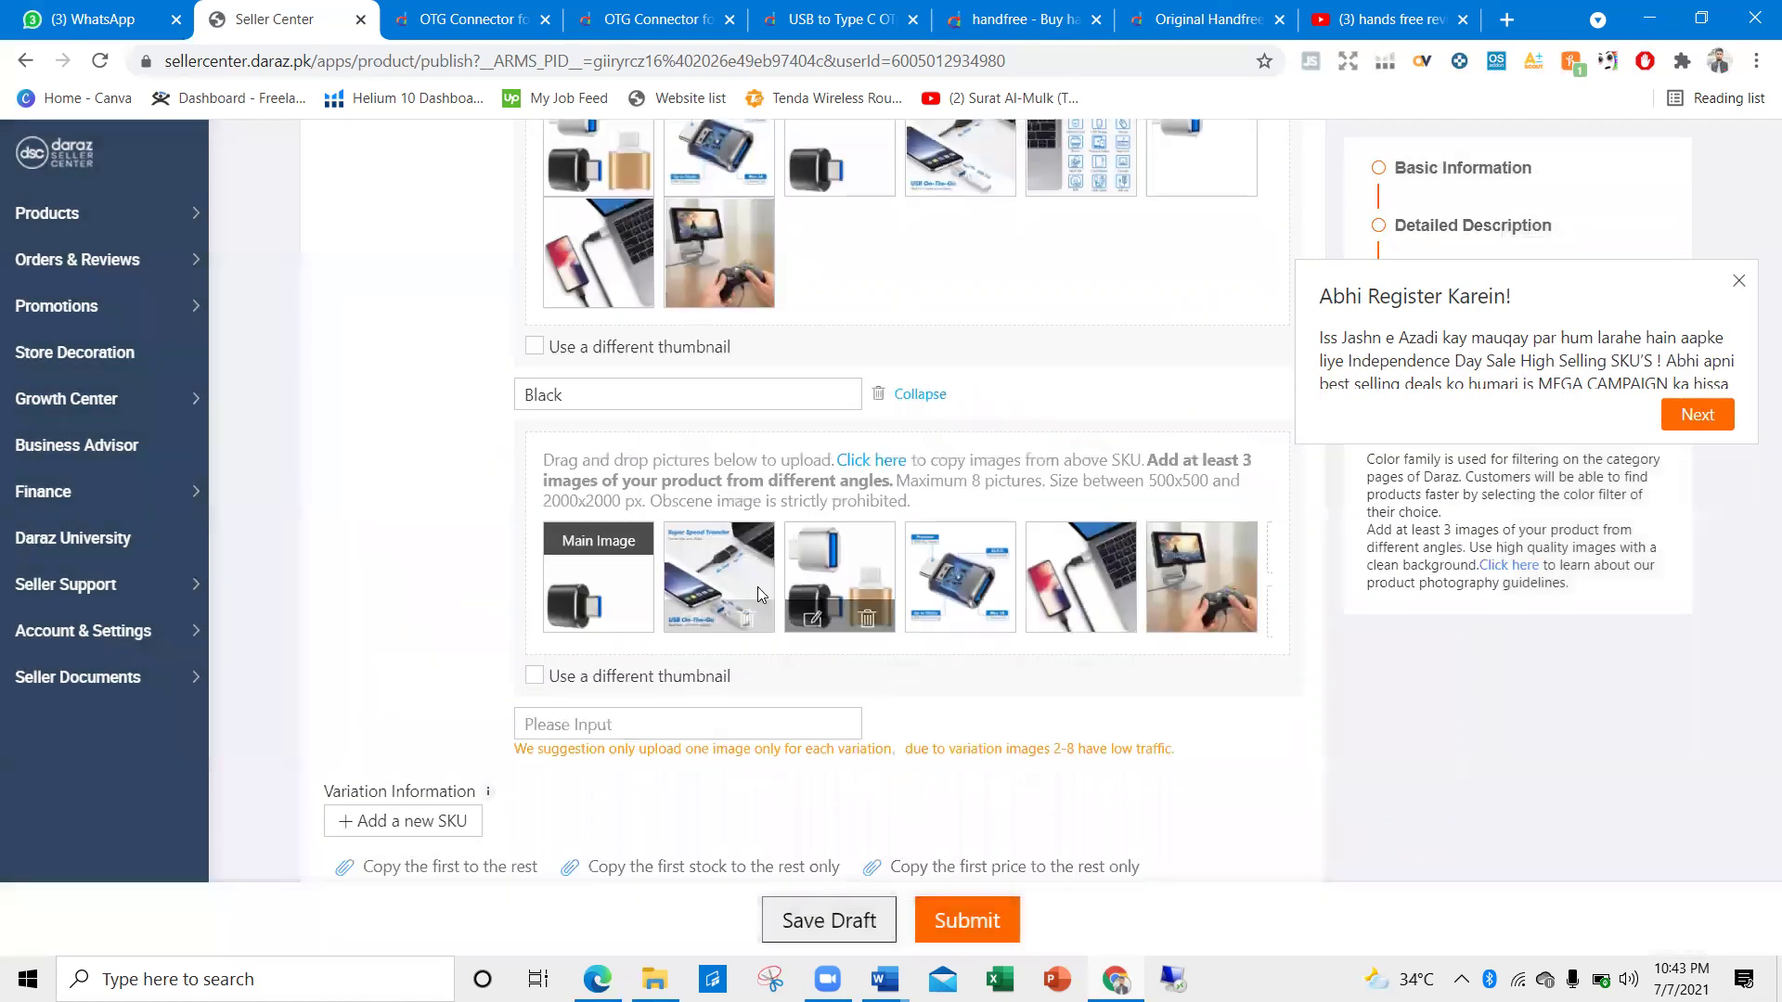
Enter a price of 999 for both the Grey and Black variations and open Grey's special price settings
scroll(464, 520, "down", 5)
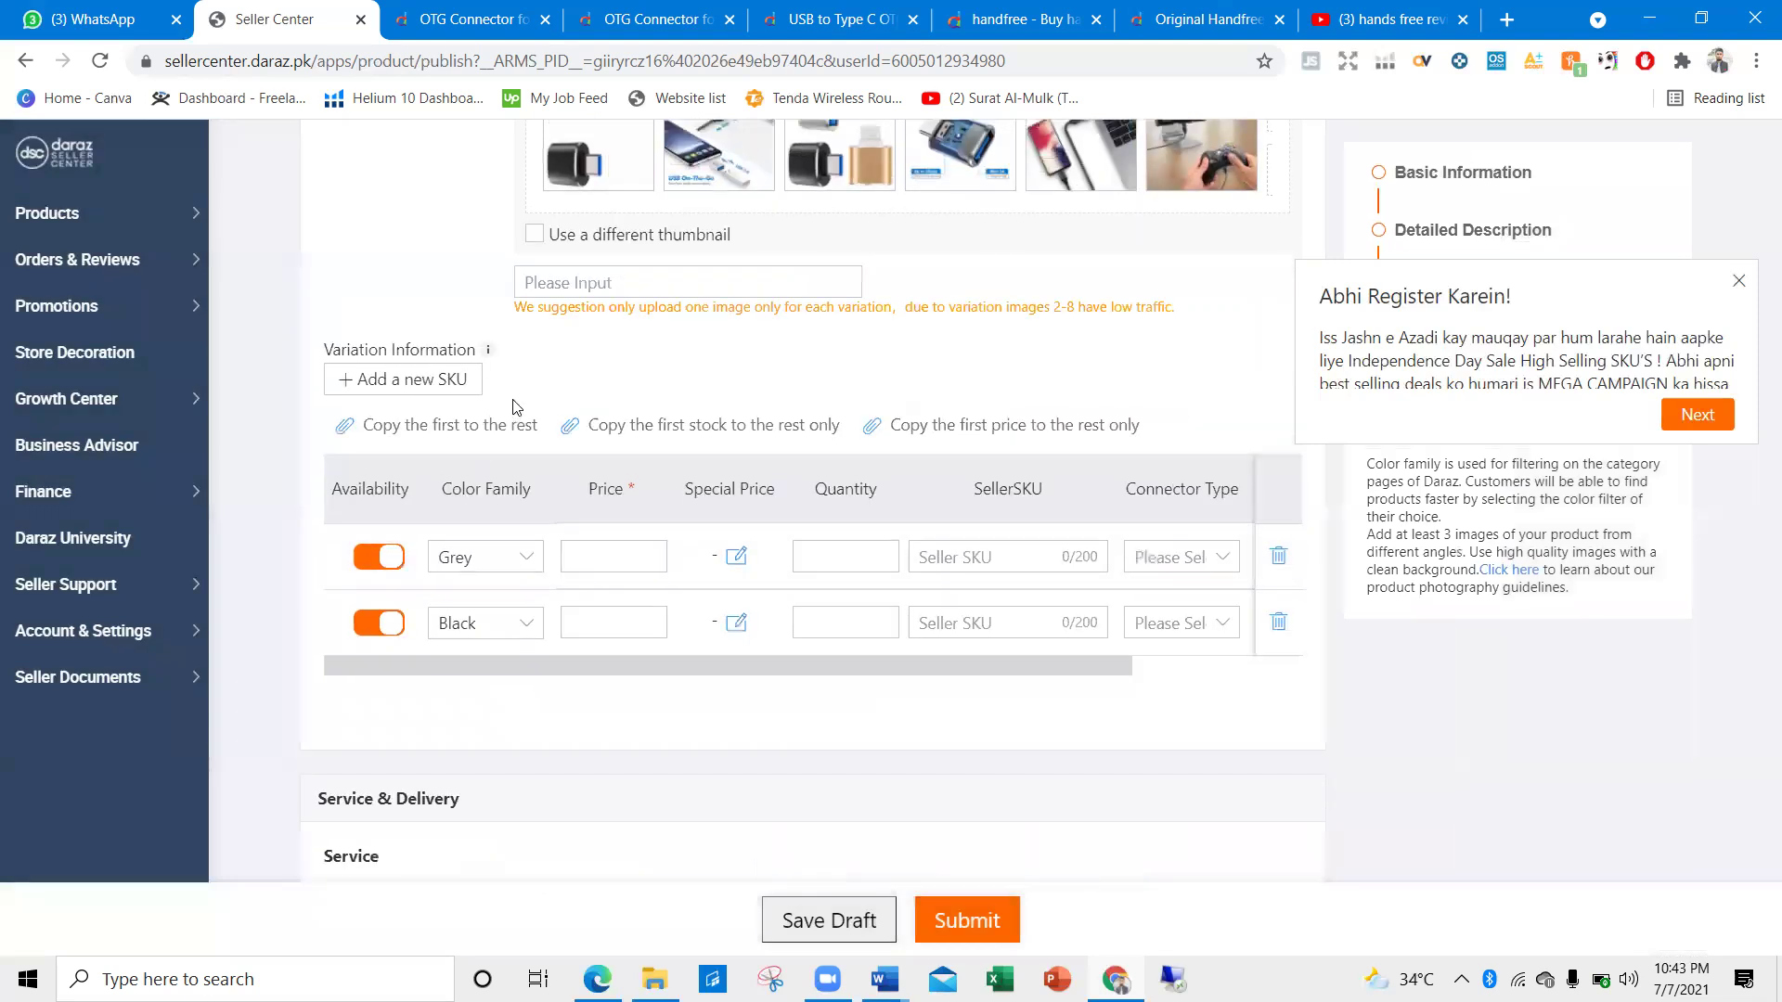
scroll(537, 464, "up", 2)
scroll(436, 609, "up", 5)
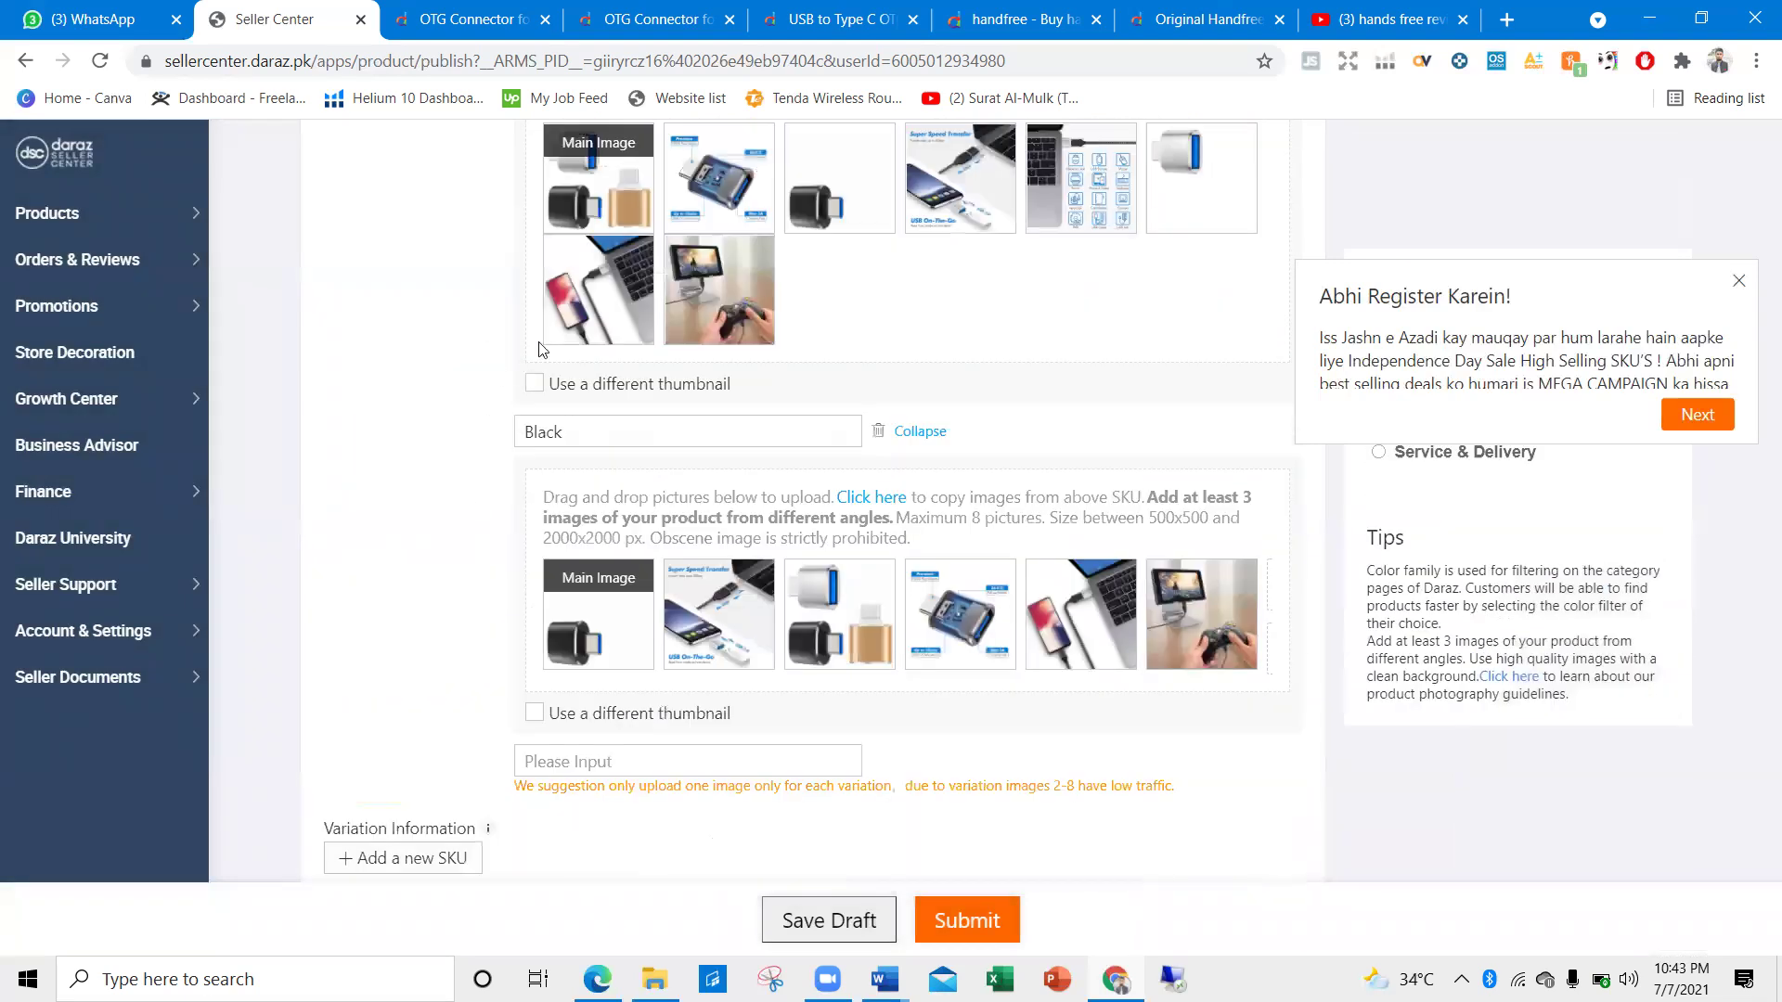
scroll(446, 752, "down", 5)
scroll(477, 750, "down", 1)
left_click(598, 670)
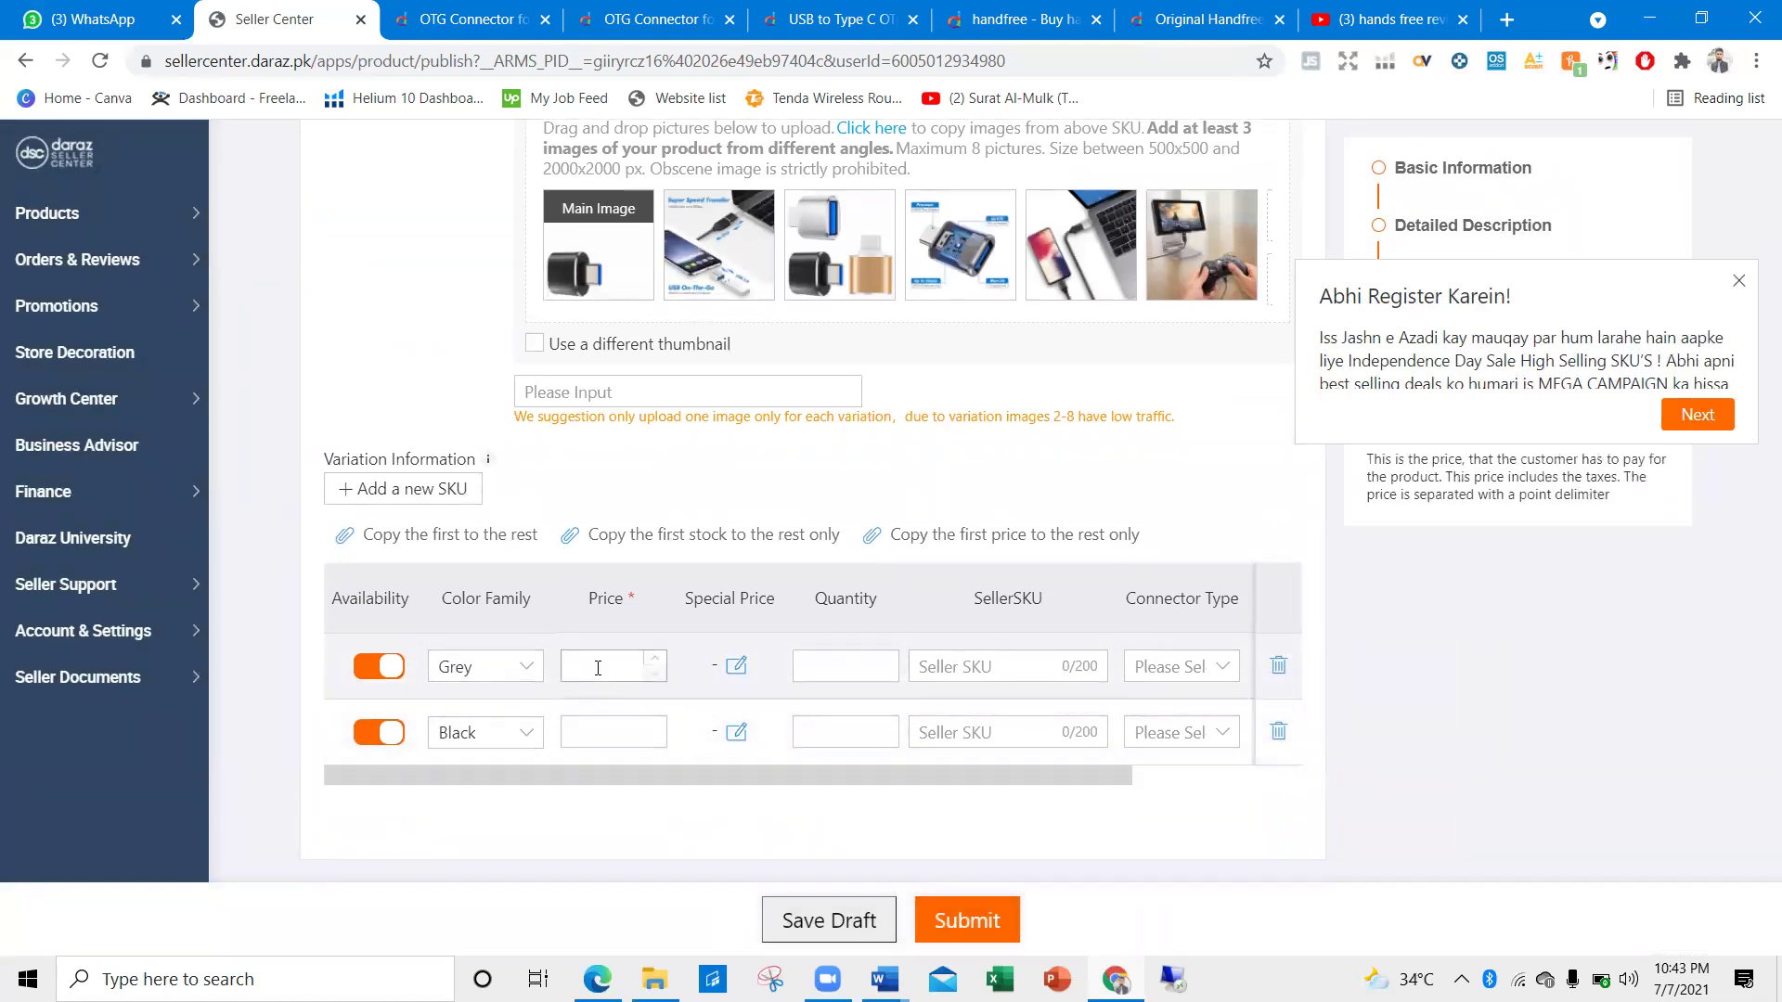
left_click(596, 732)
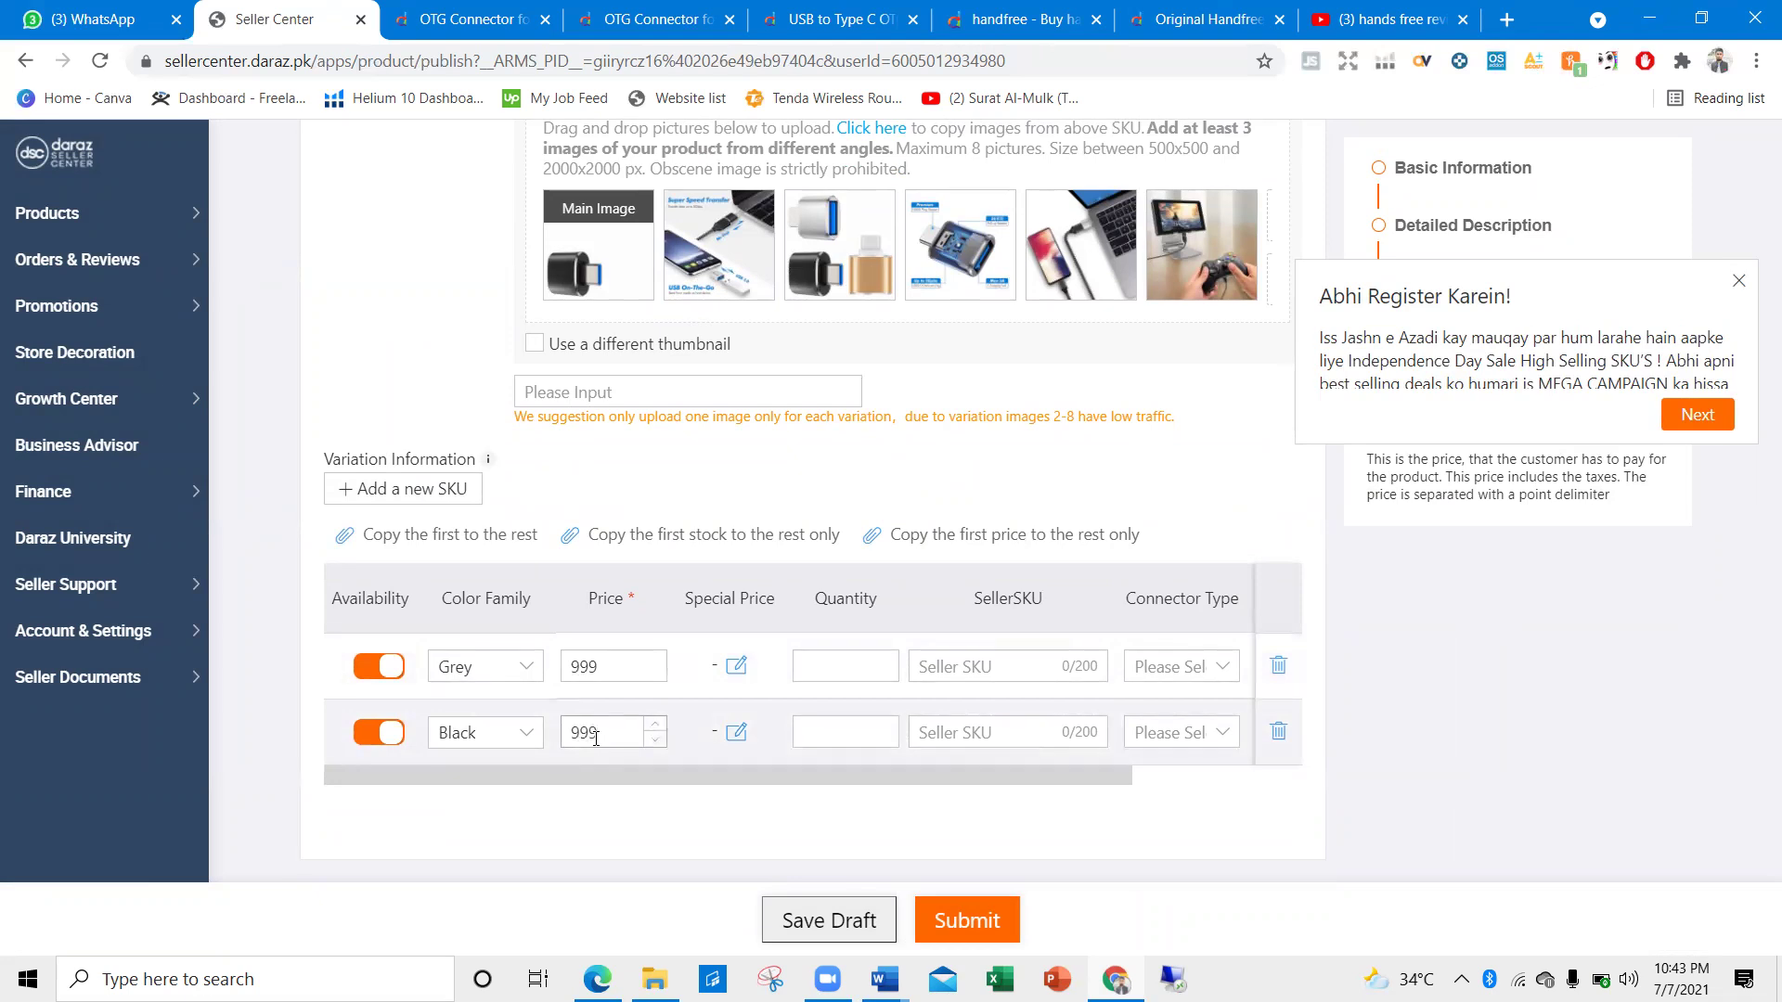
left_click(736, 666)
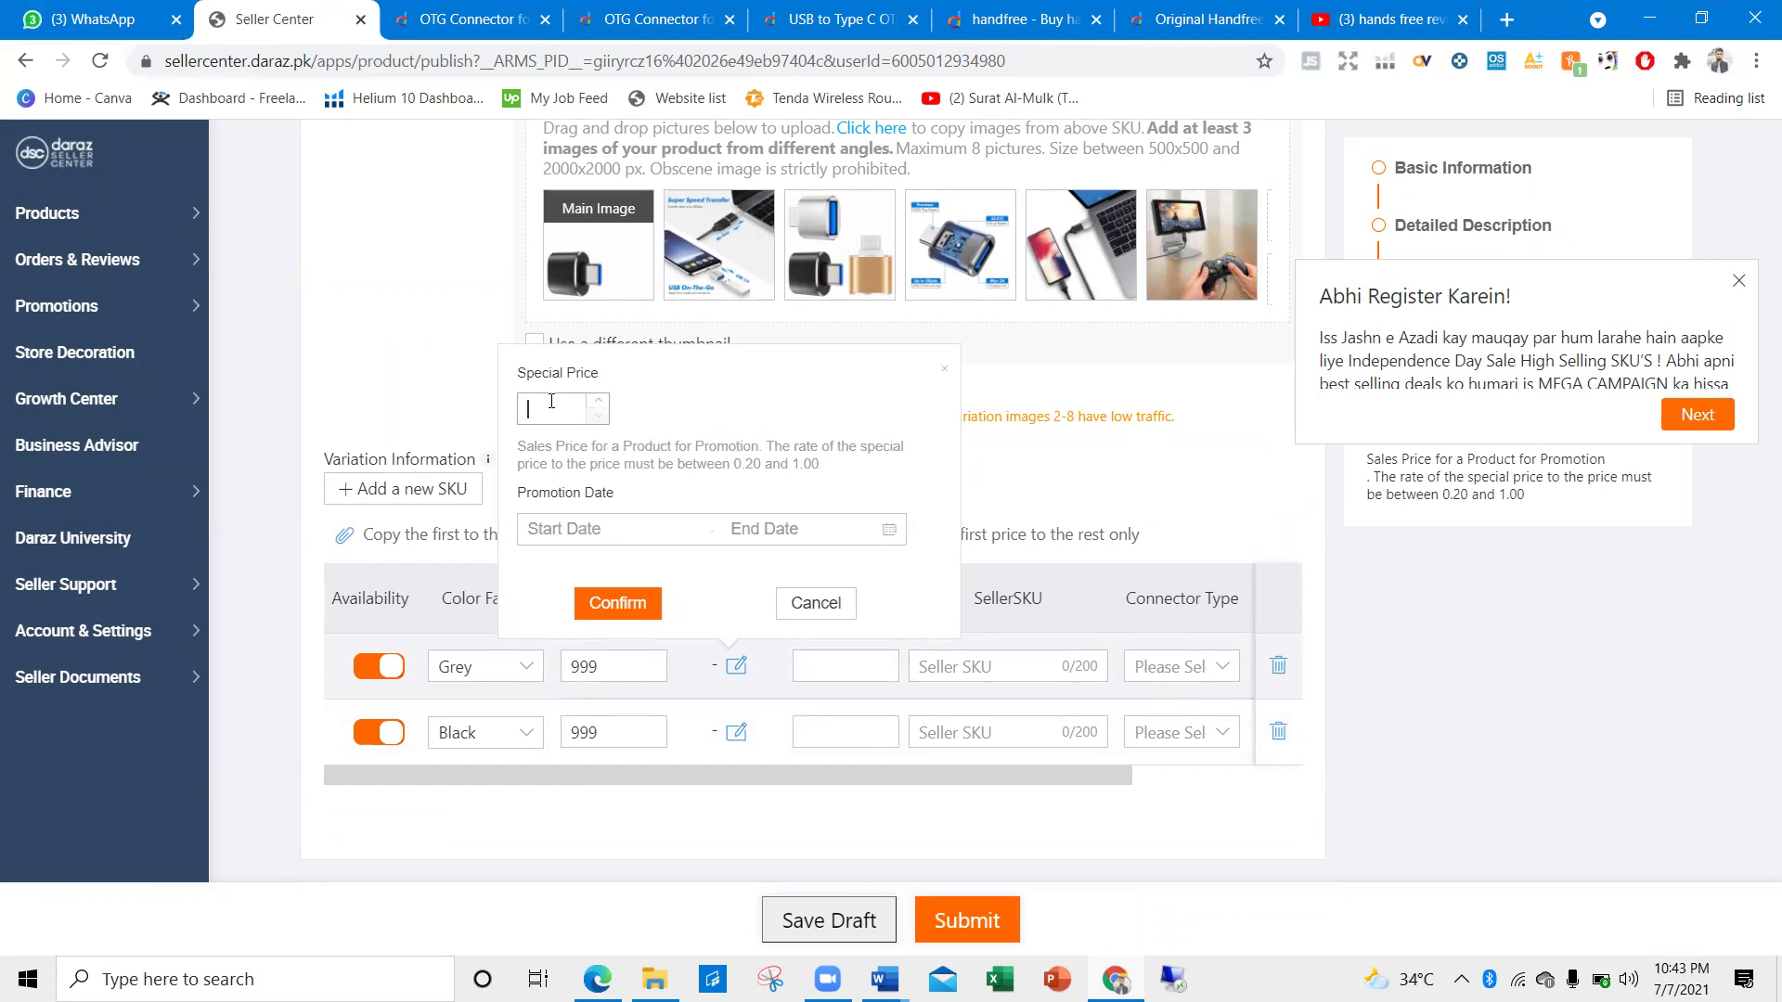
Set both variations' price to 399 and give Grey a special price of 49 with promotion dates 2021-07-07 to 2022-08-26
left_click(579, 667)
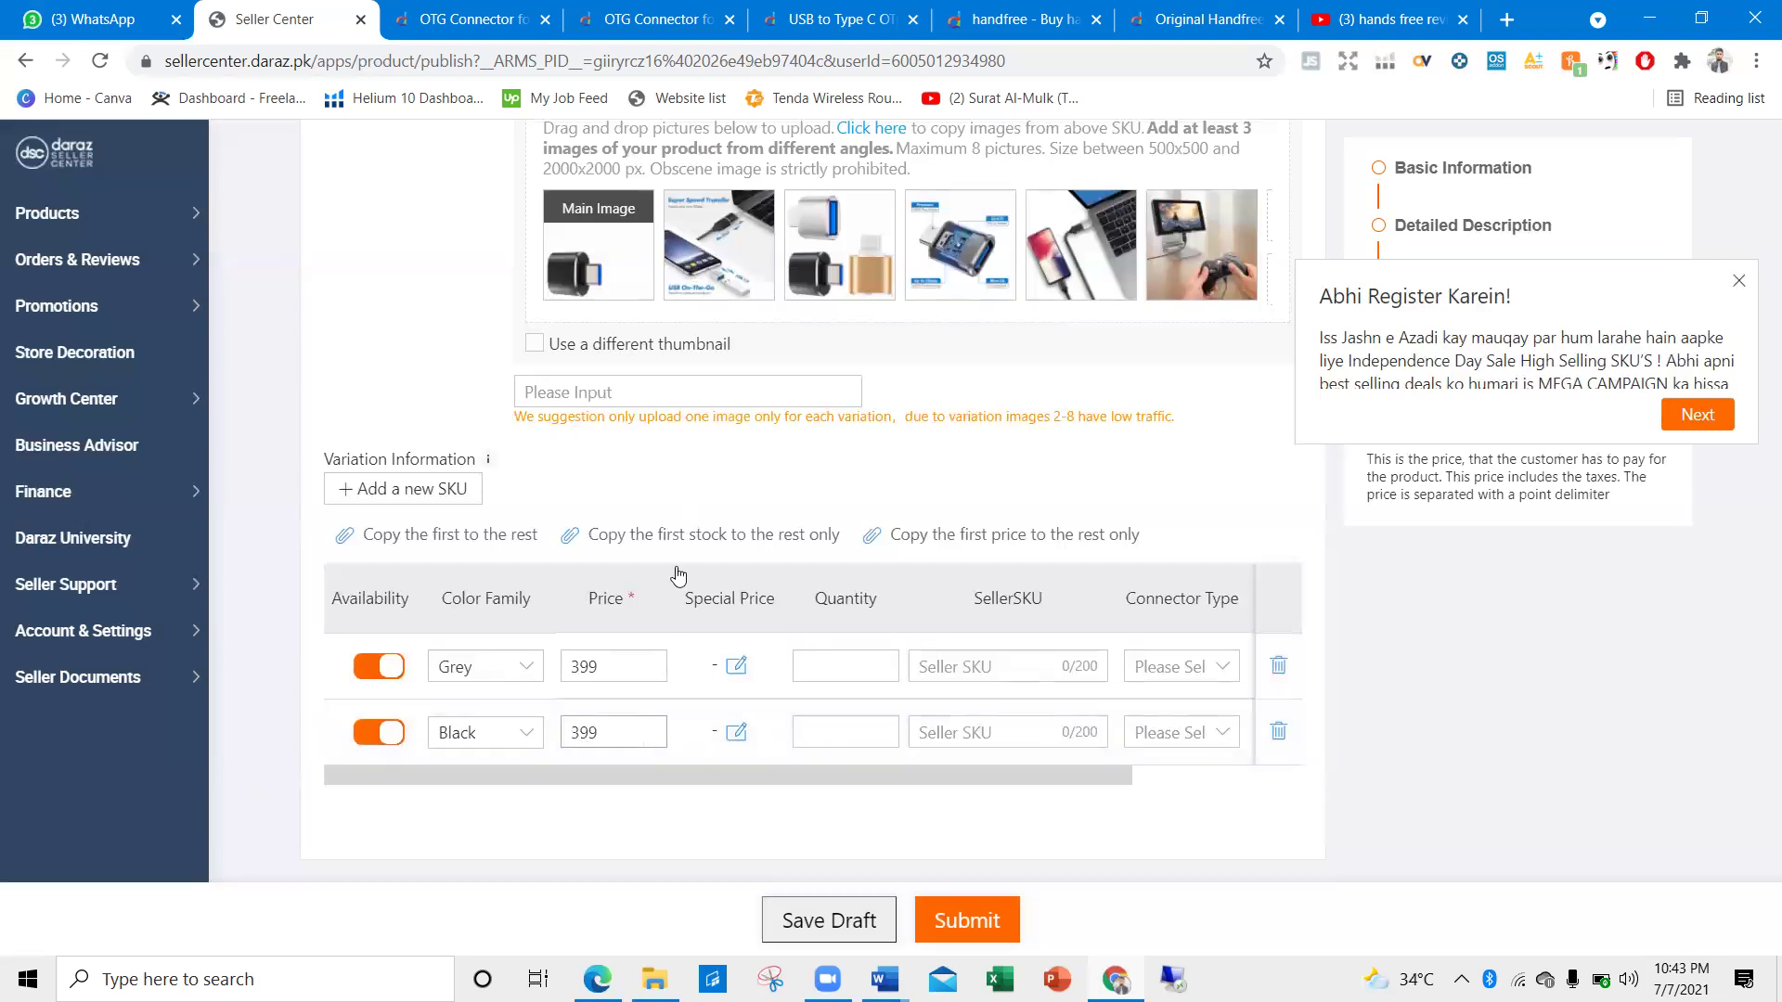
left_click(736, 667)
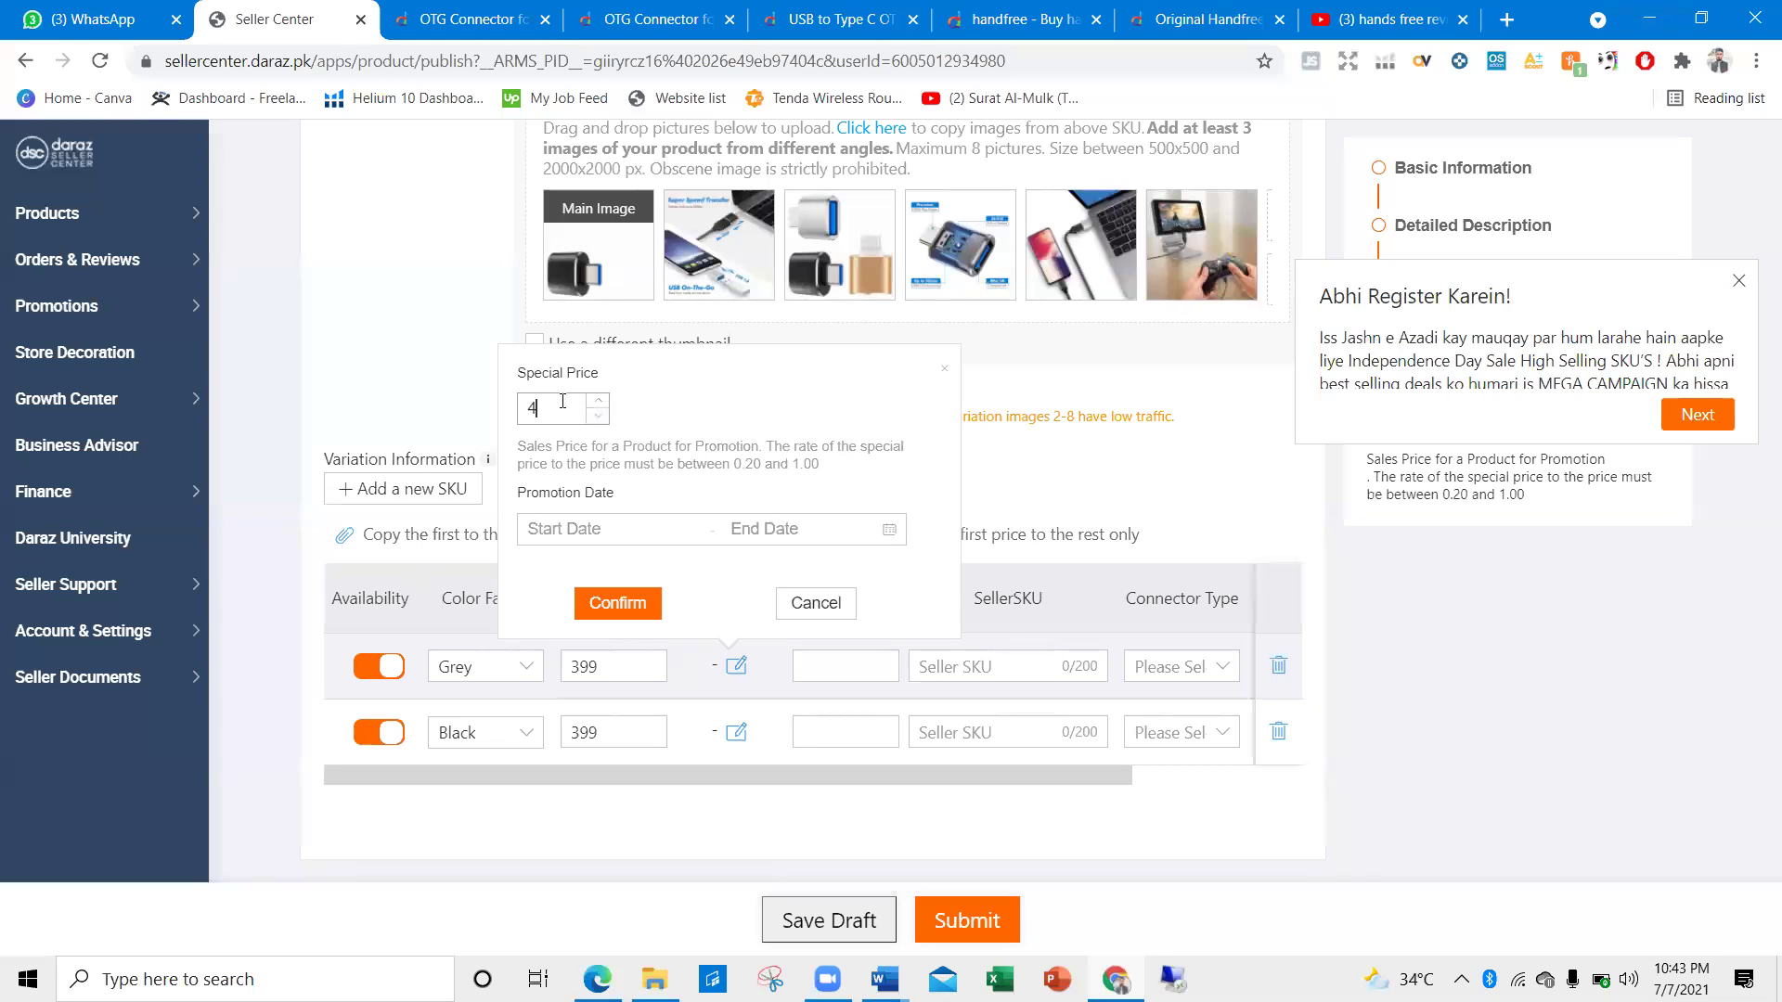
type("49")
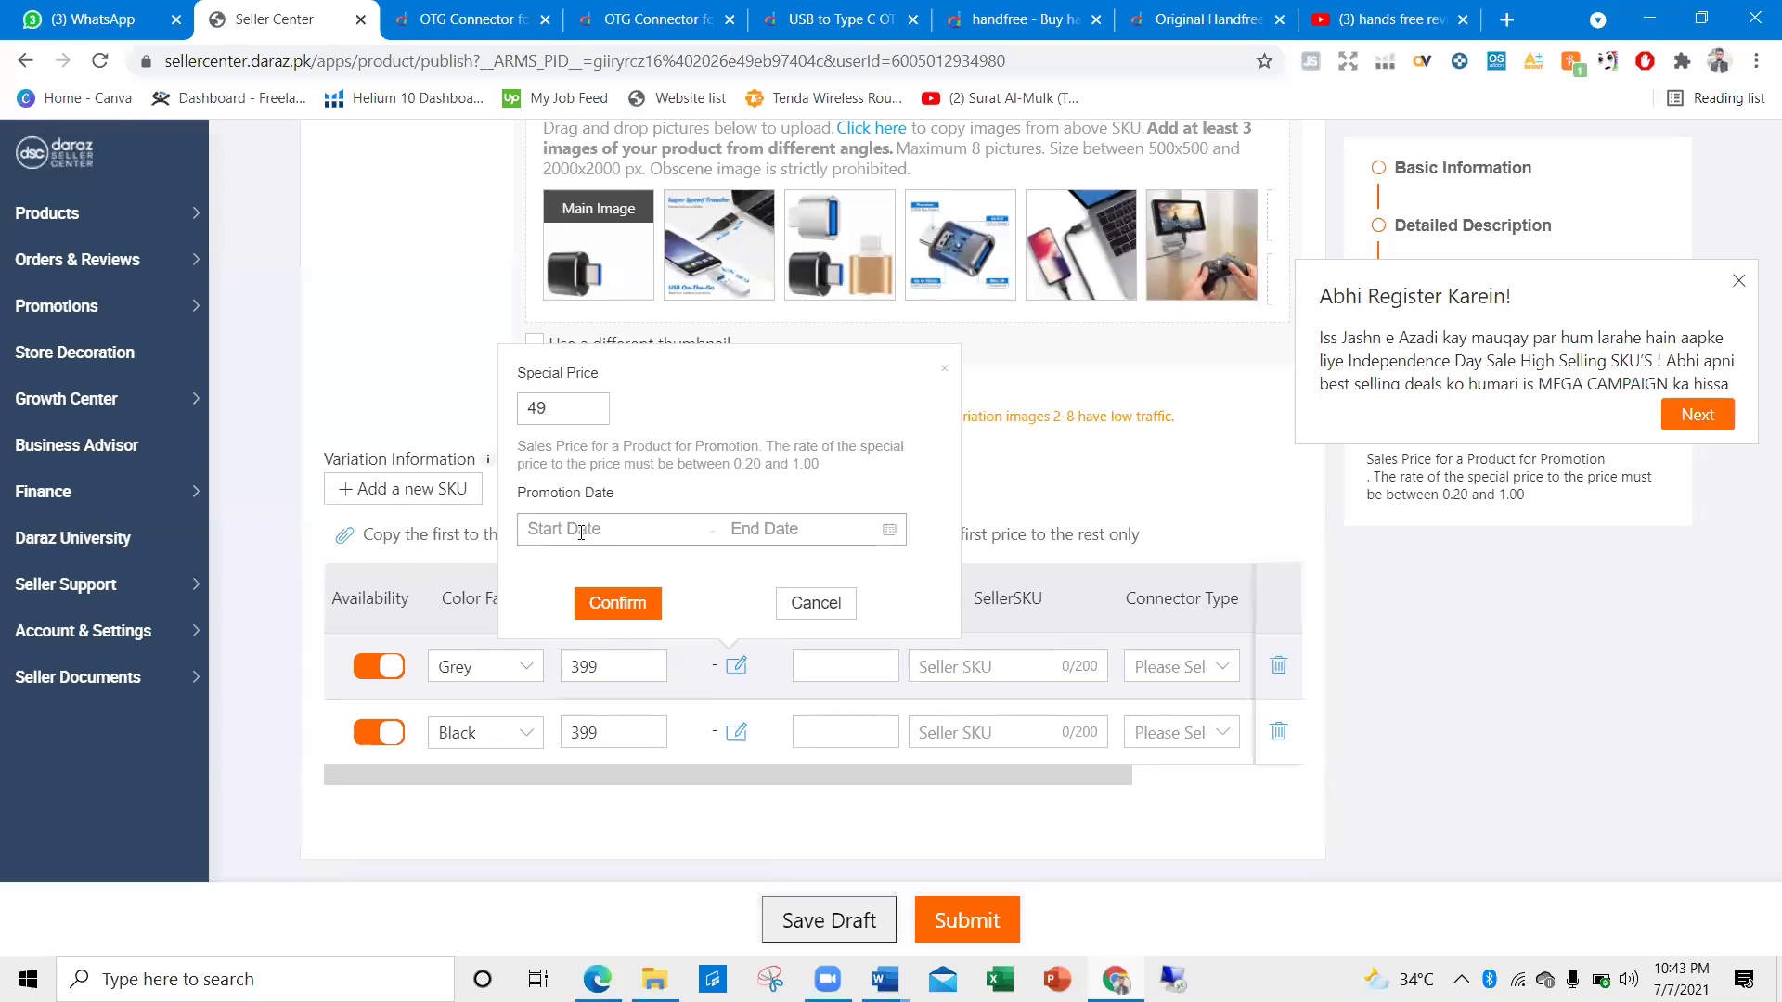
left_click(587, 530)
left_click(687, 680)
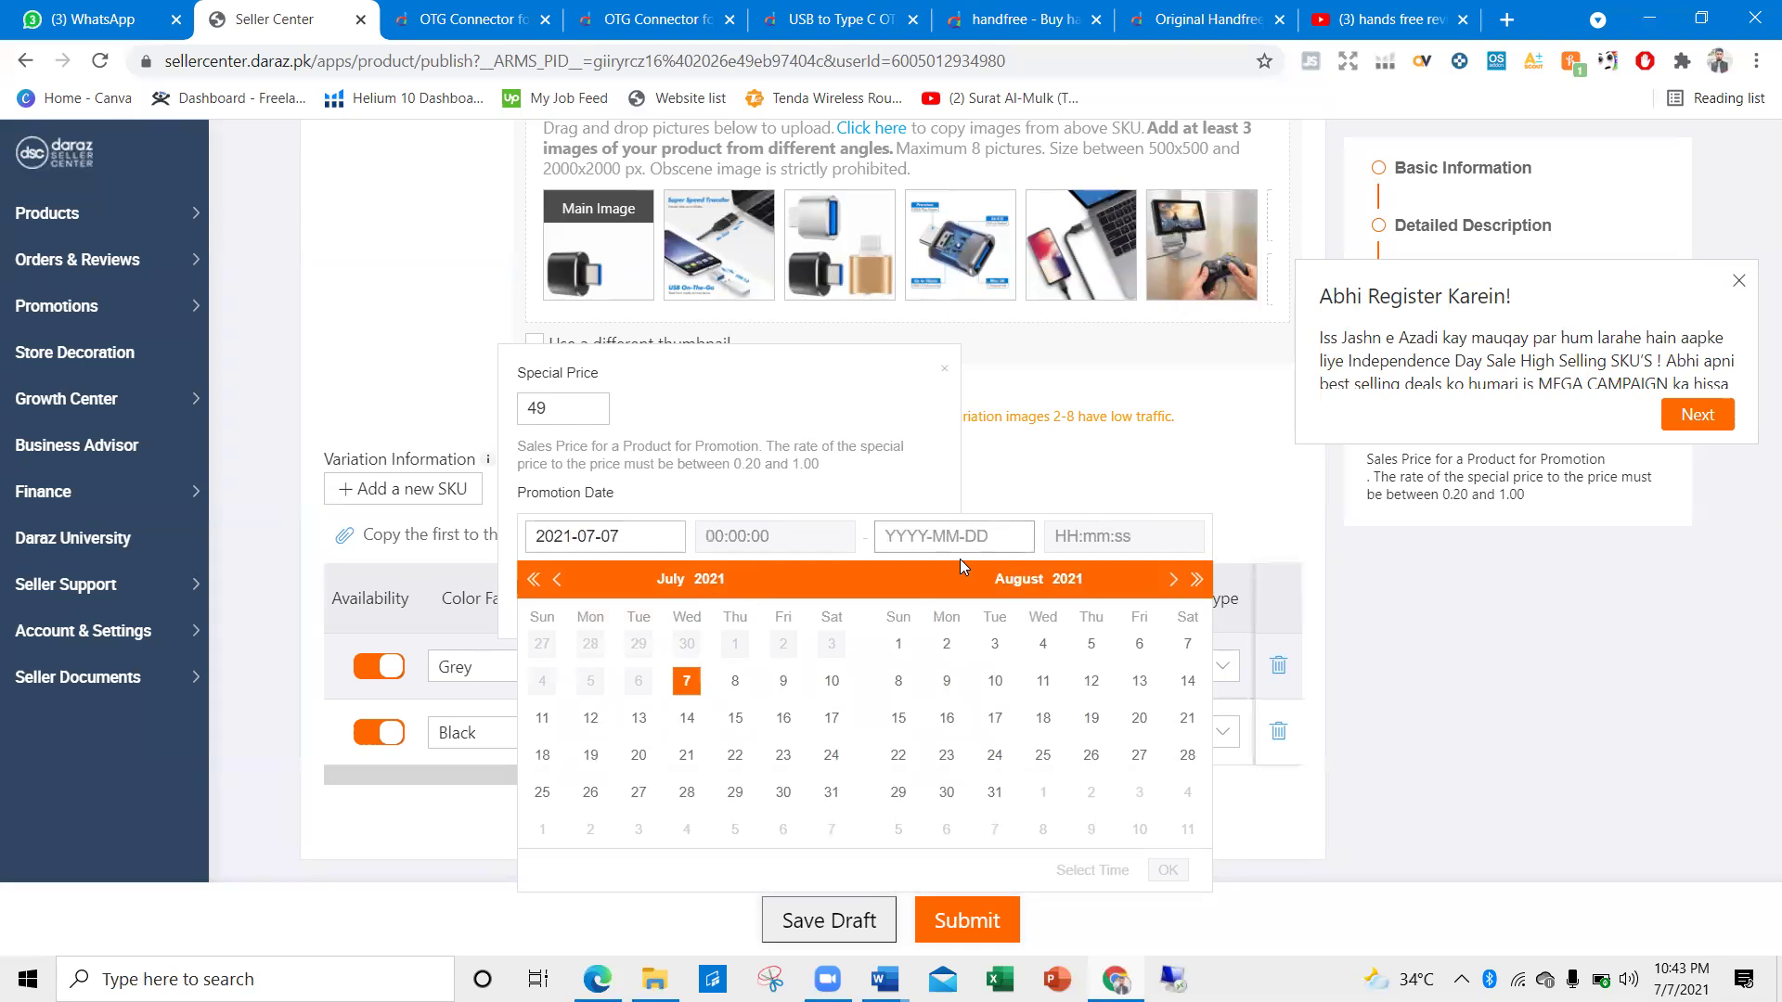
left_click(1196, 579)
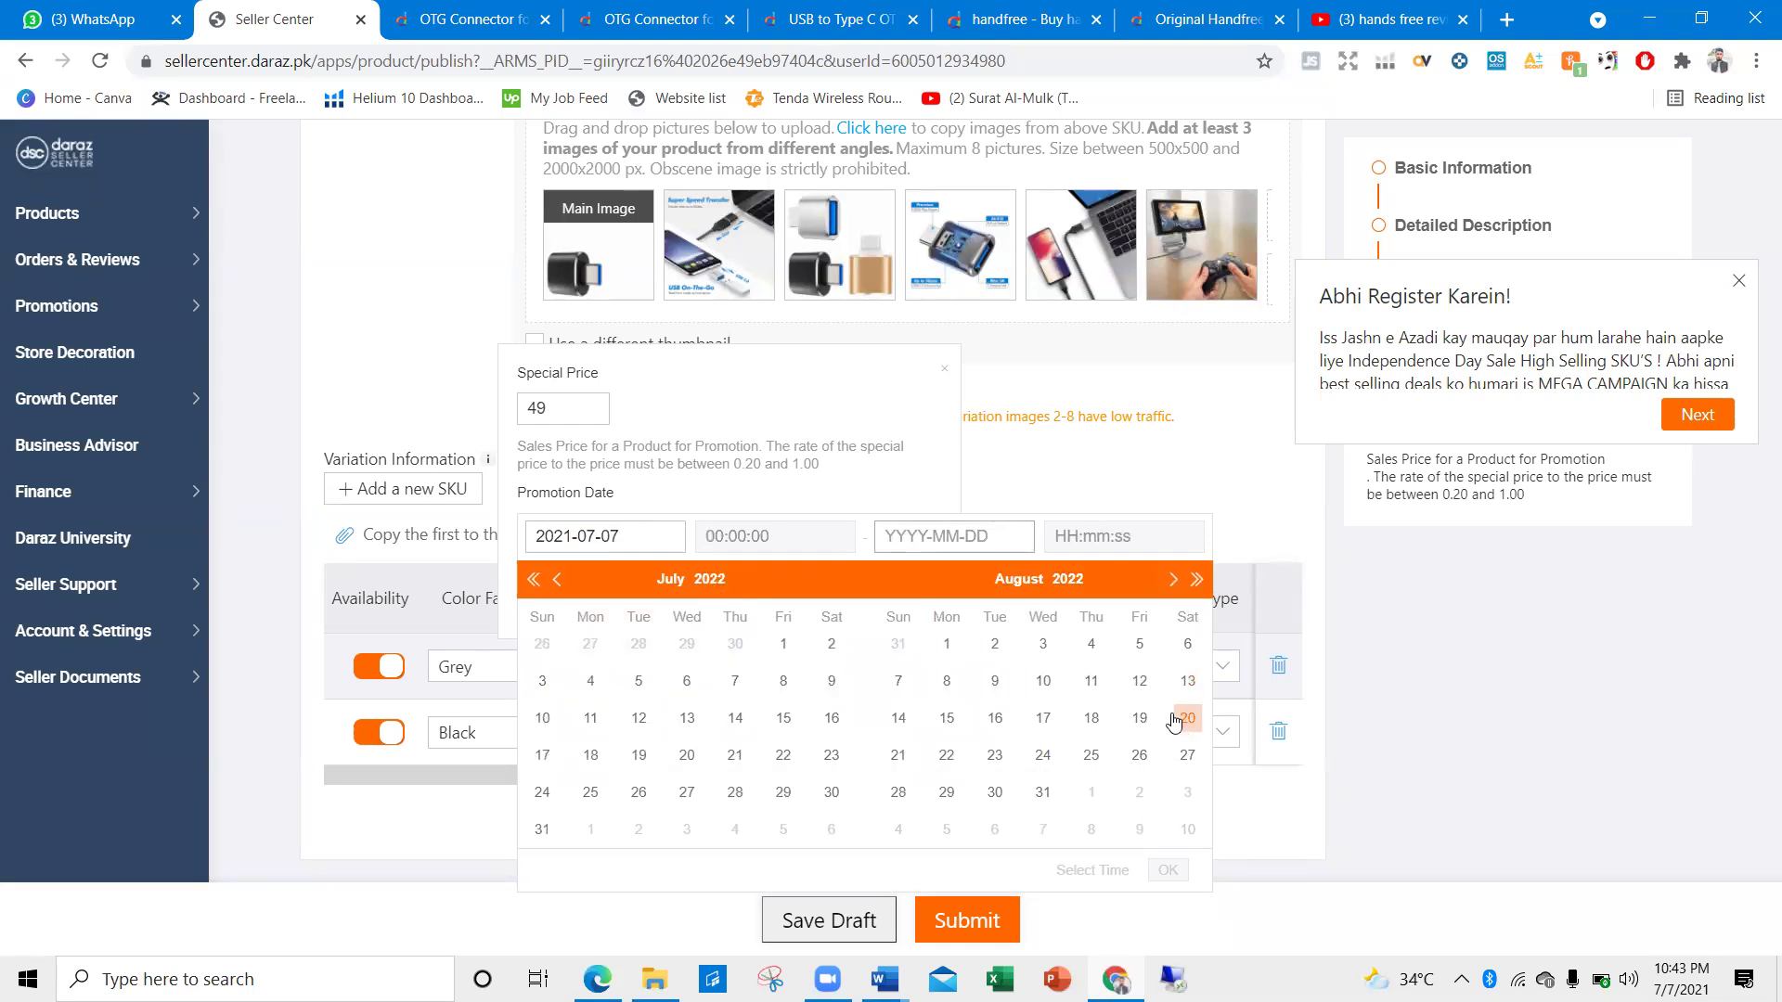
left_click(1140, 754)
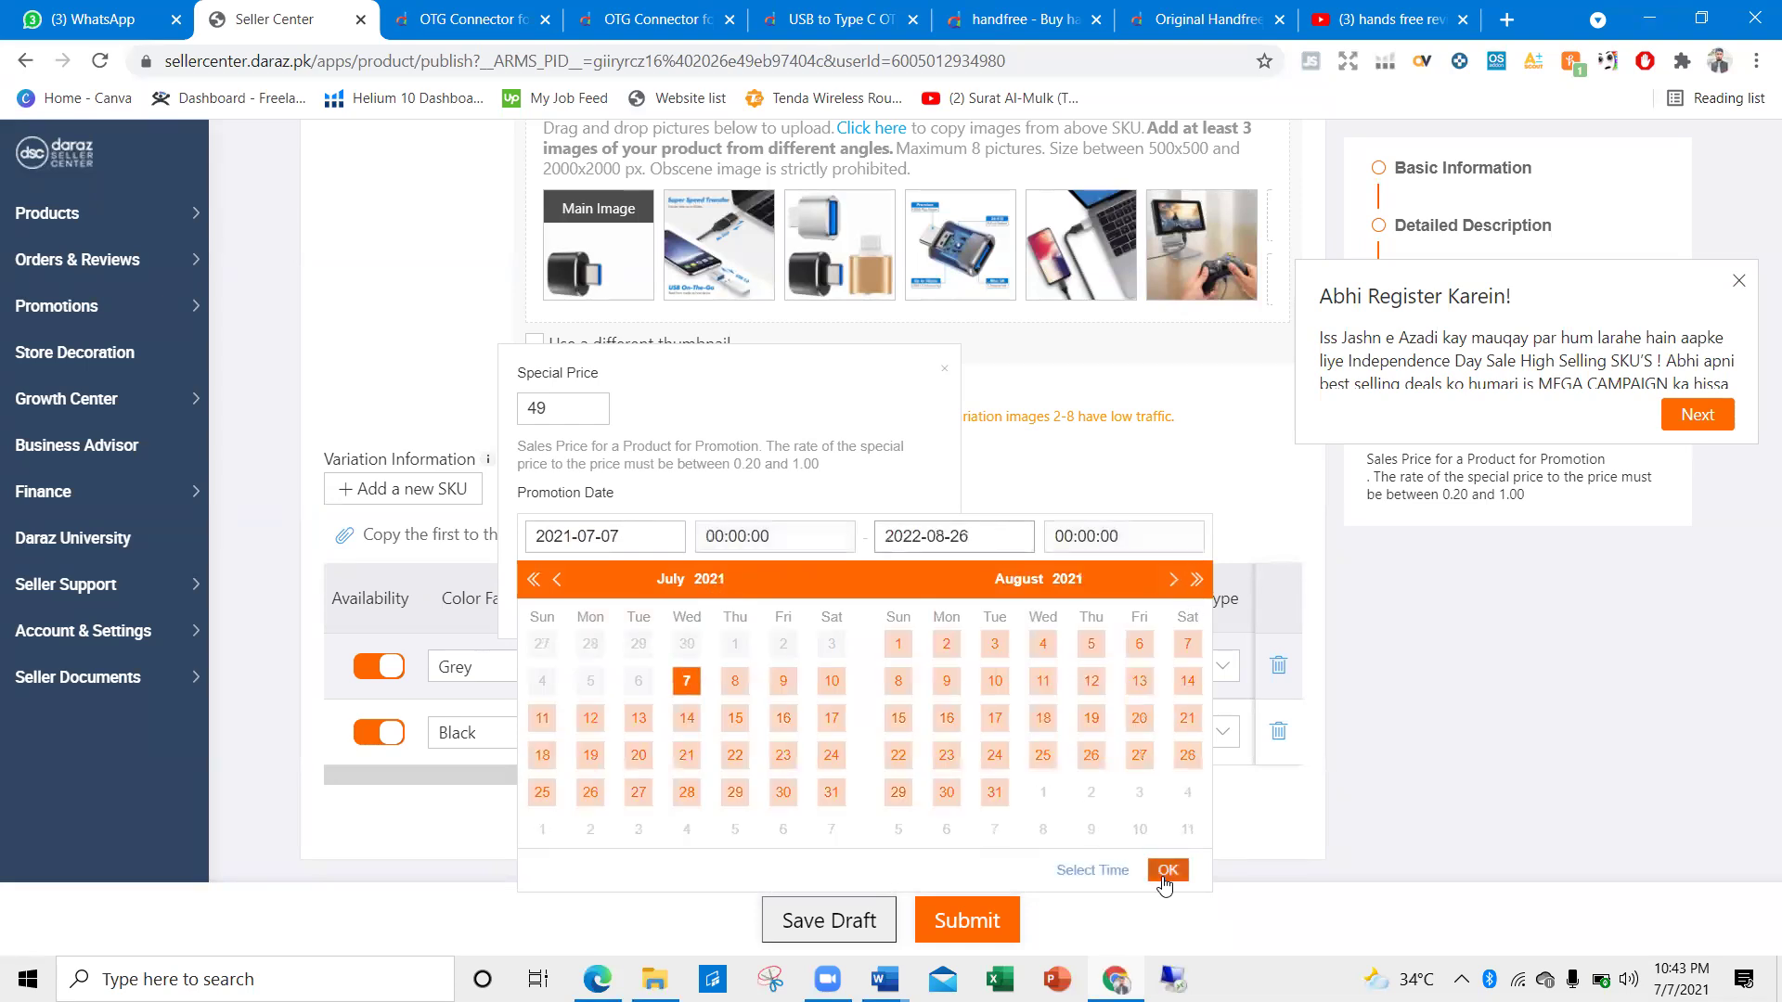
left_click(1168, 870)
left_click(617, 604)
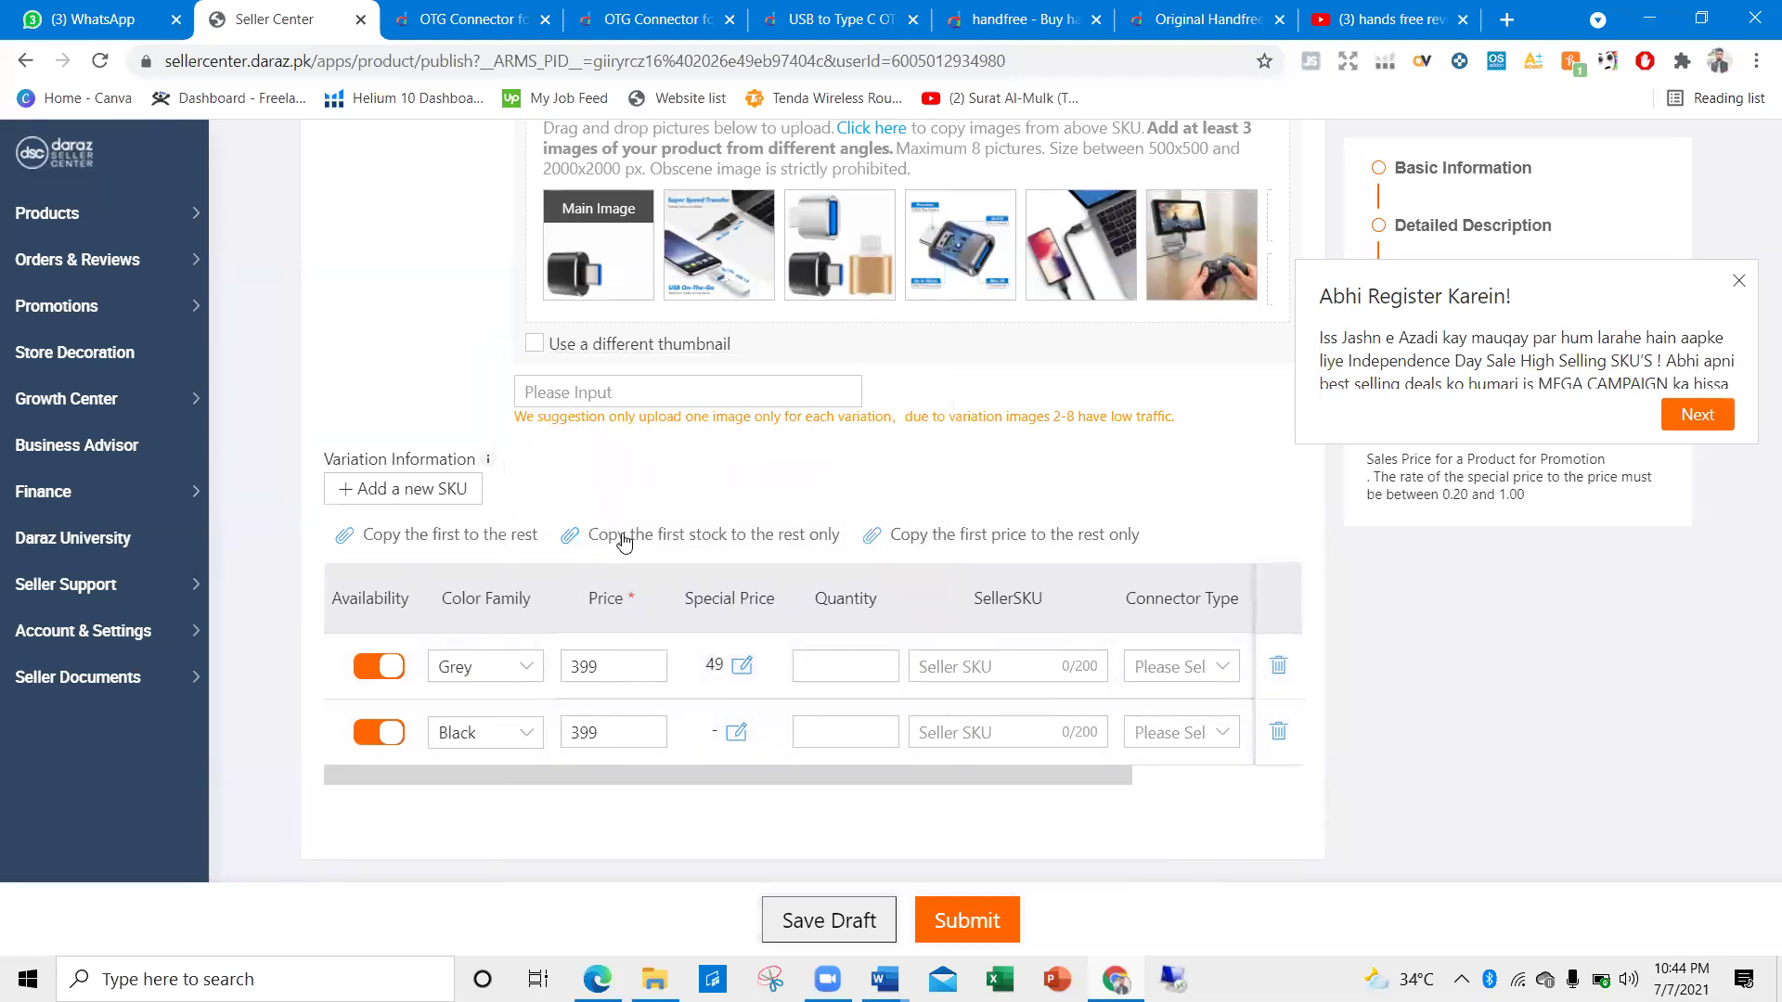
Fill in the Grey row with quantity 300, seller SKU "grey 0001 p 1" and connector type USB Type C
left_click(834, 666)
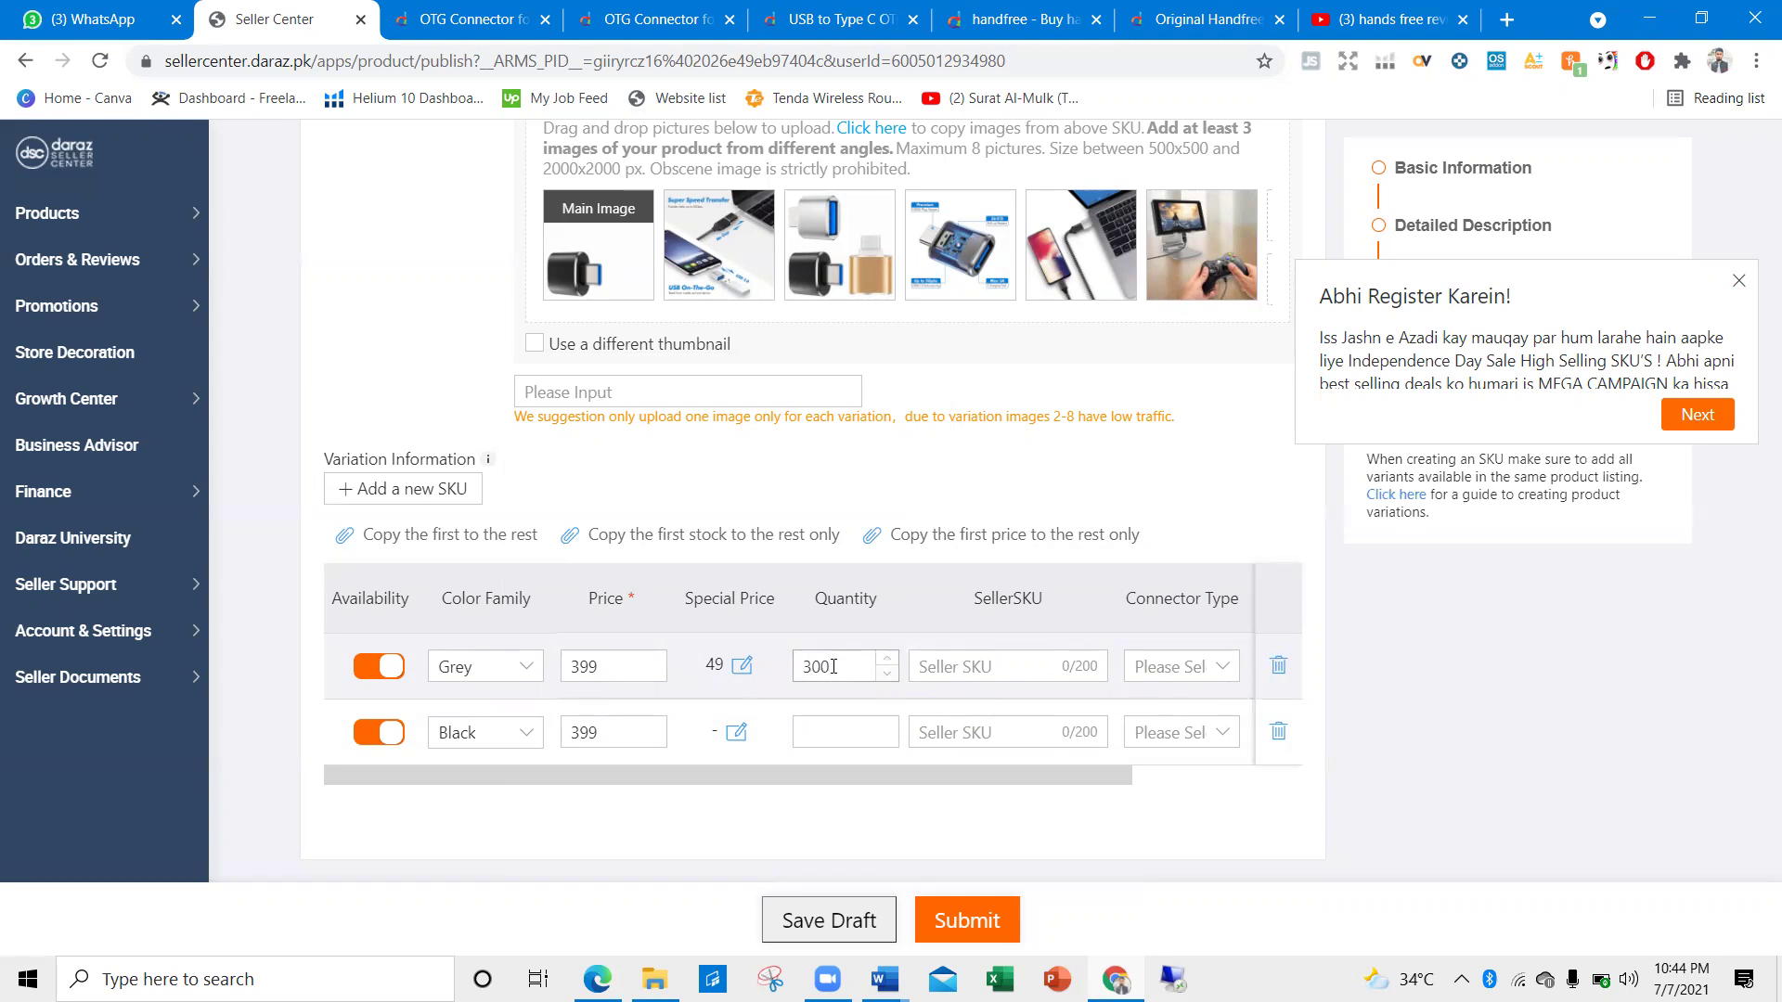
left_click(935, 665)
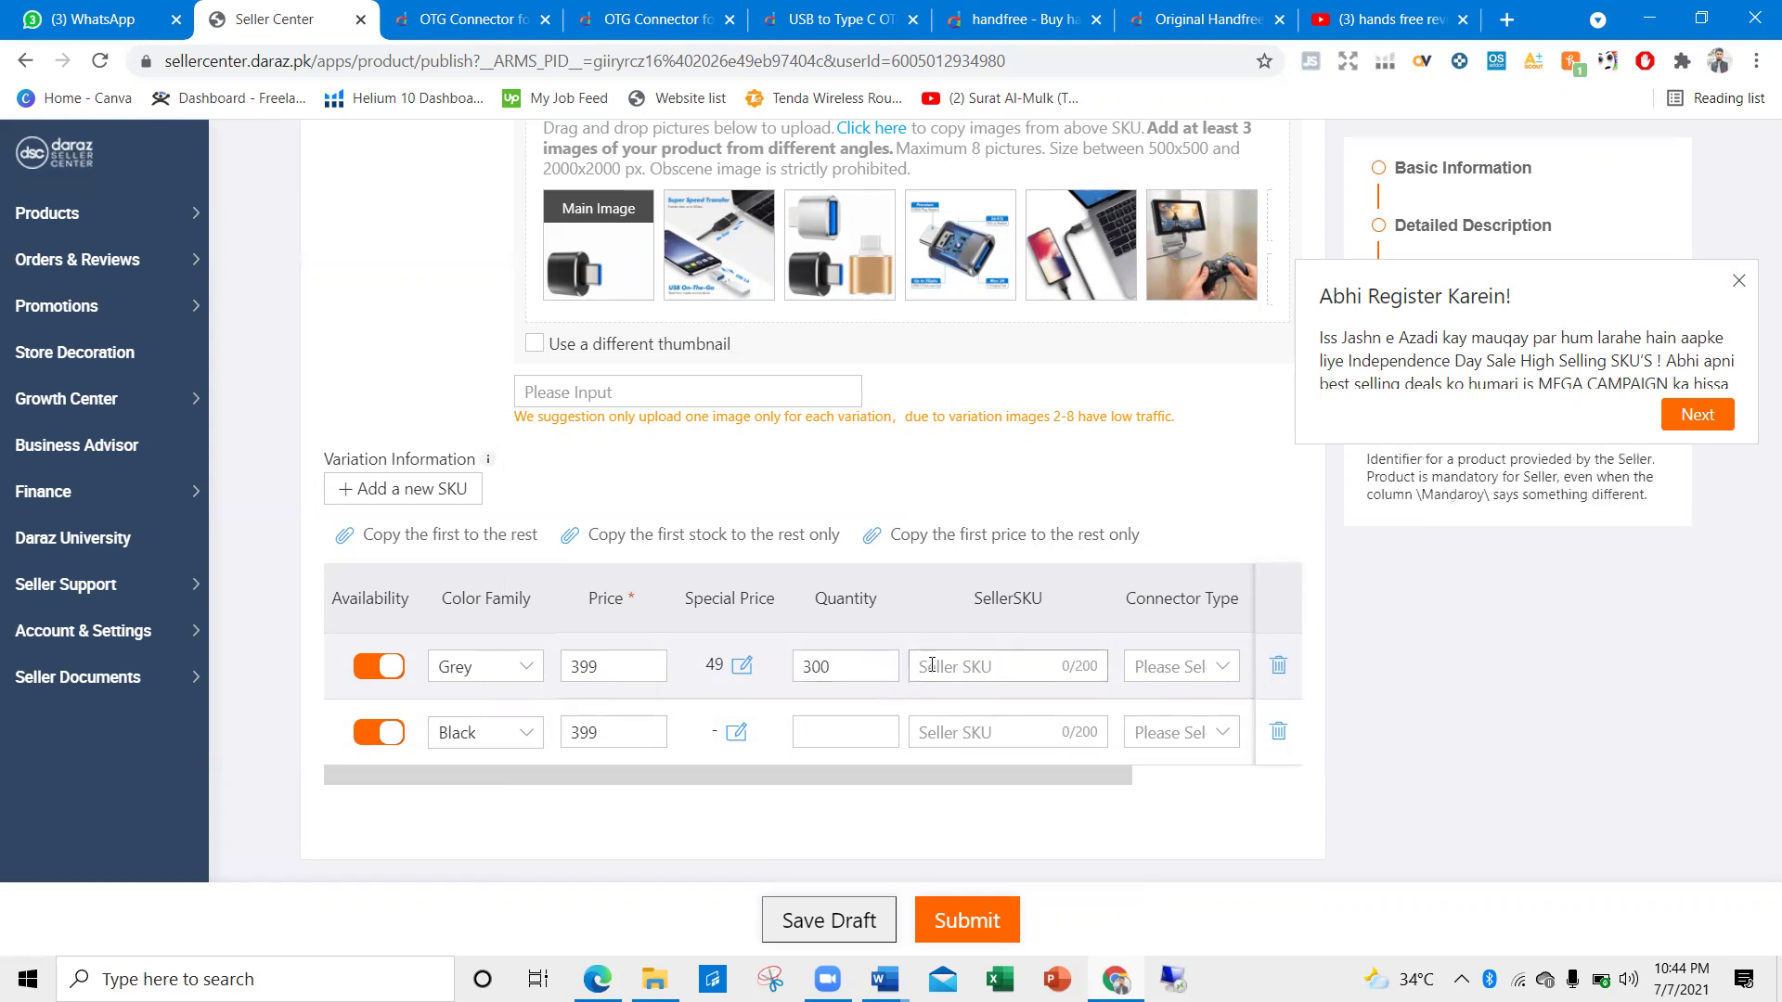
type("grey 0001 p 1")
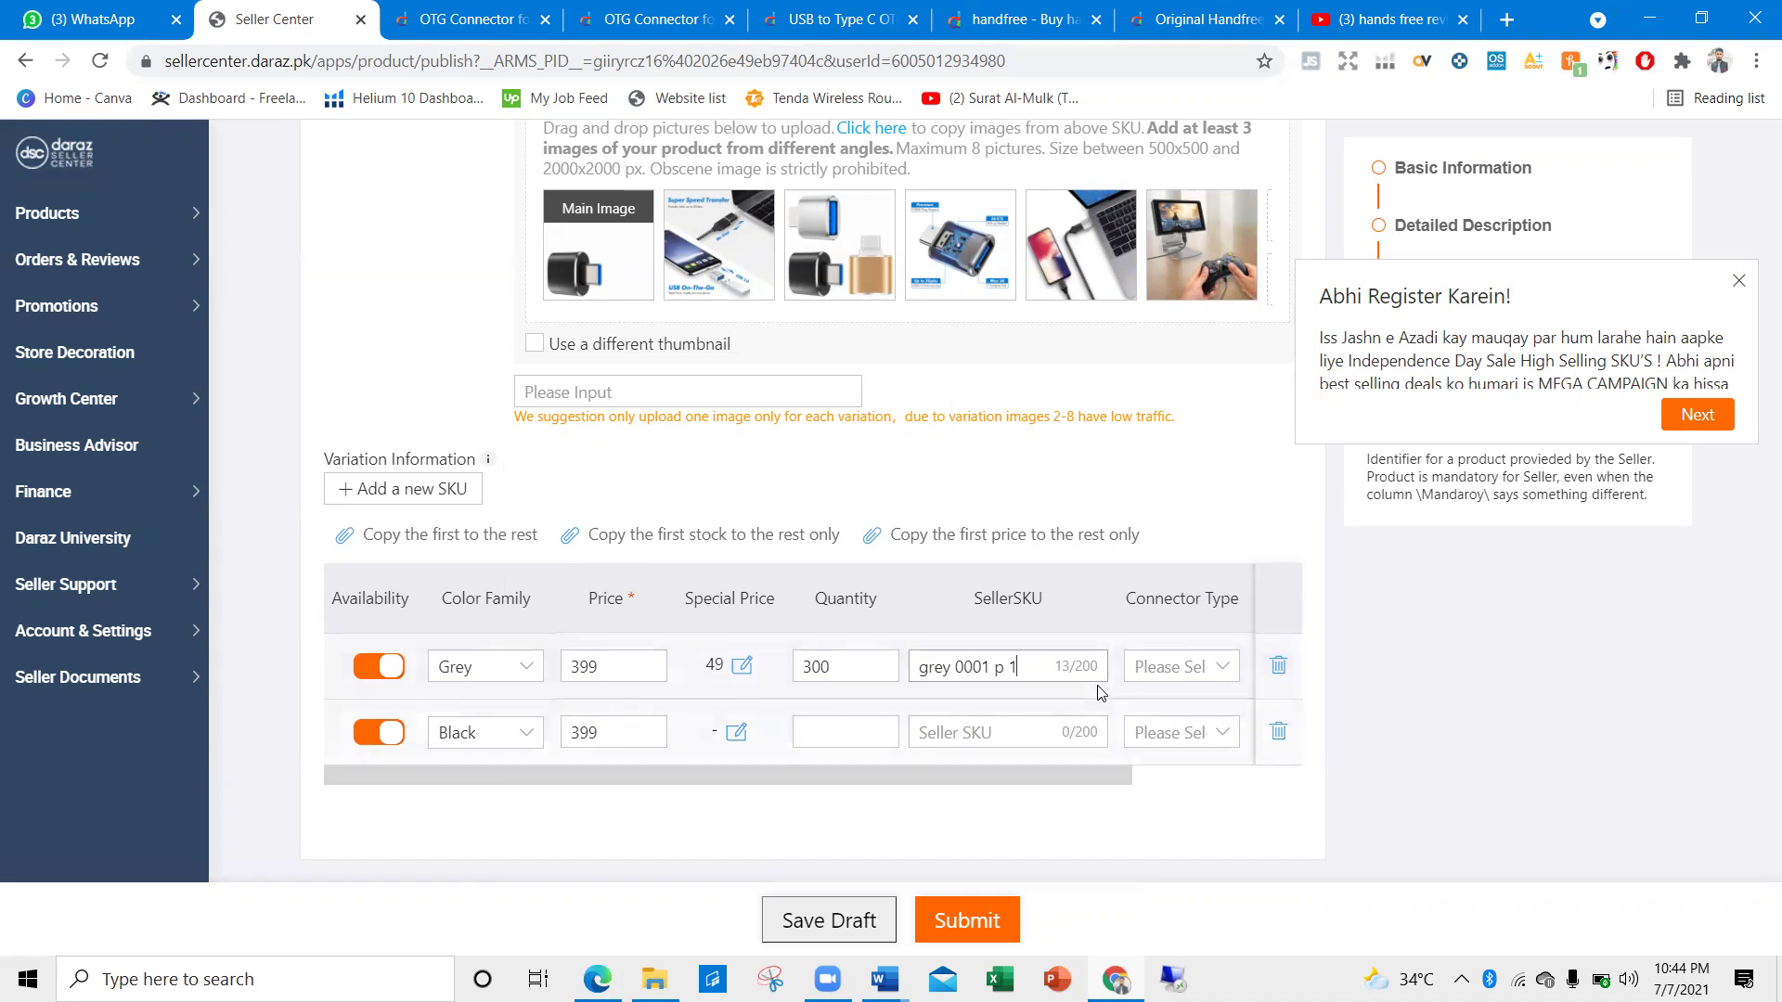
left_click(1162, 674)
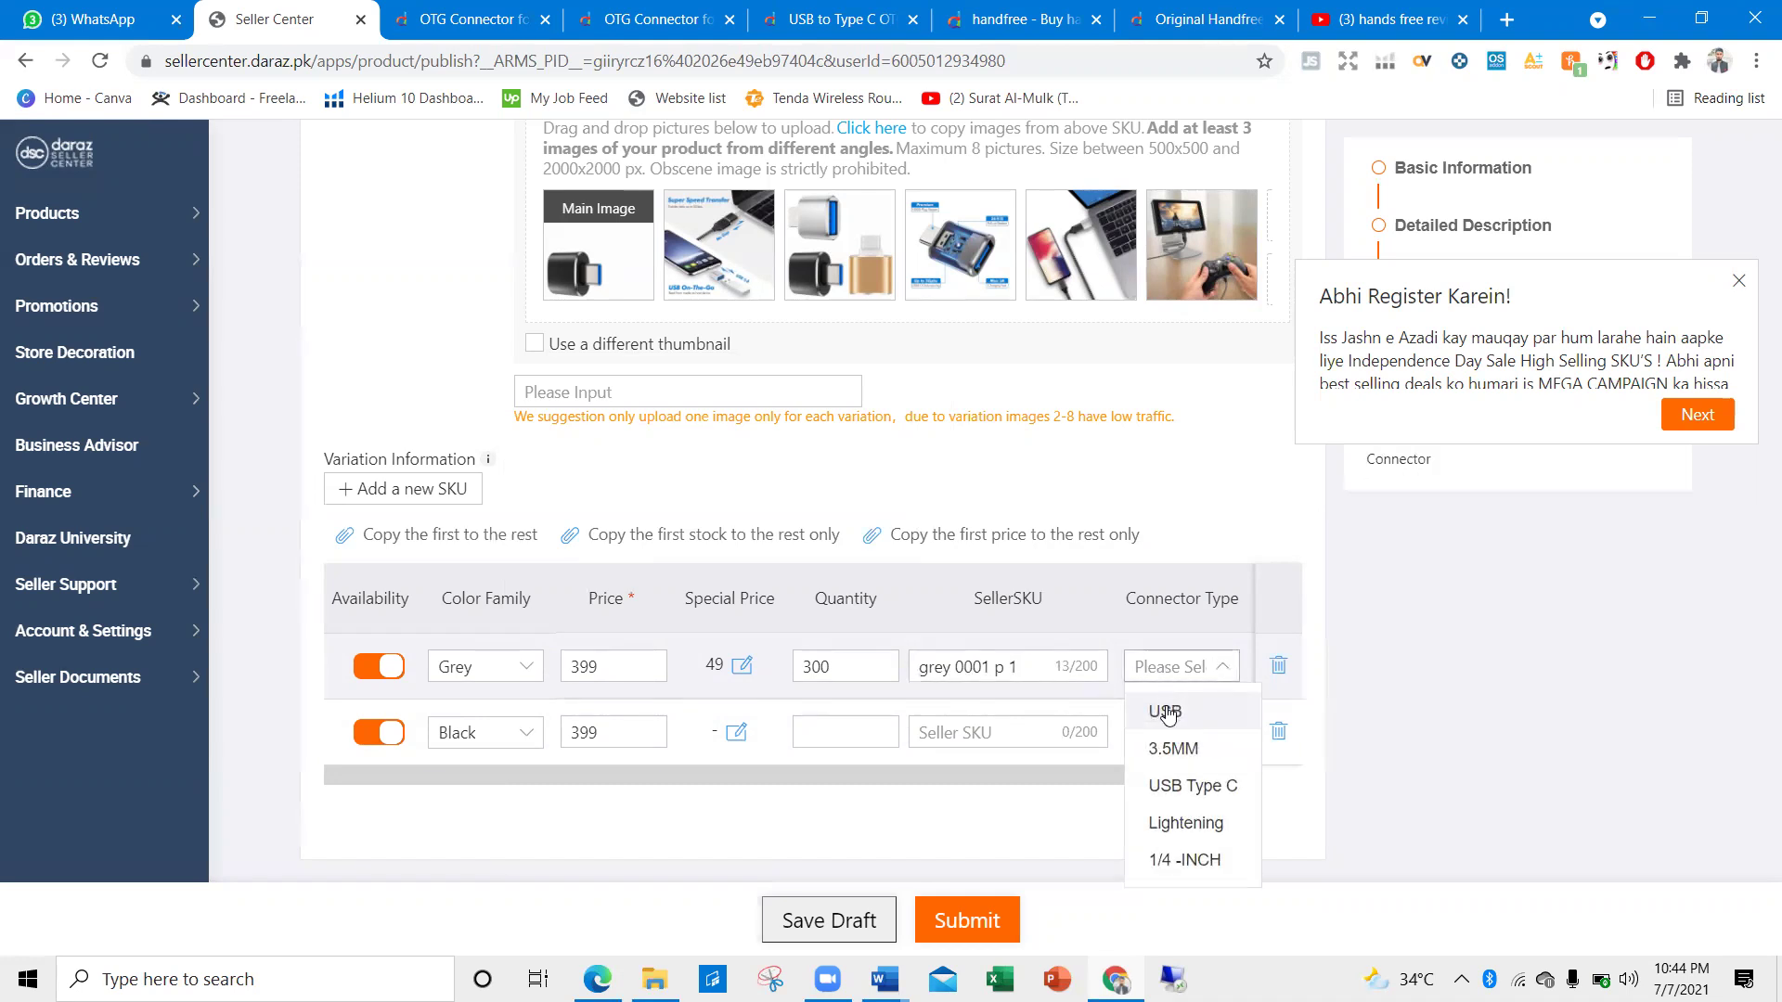
left_click(1175, 787)
Copy the Grey row's stock, price and remaining variation details to the Black row
left_click(742, 535)
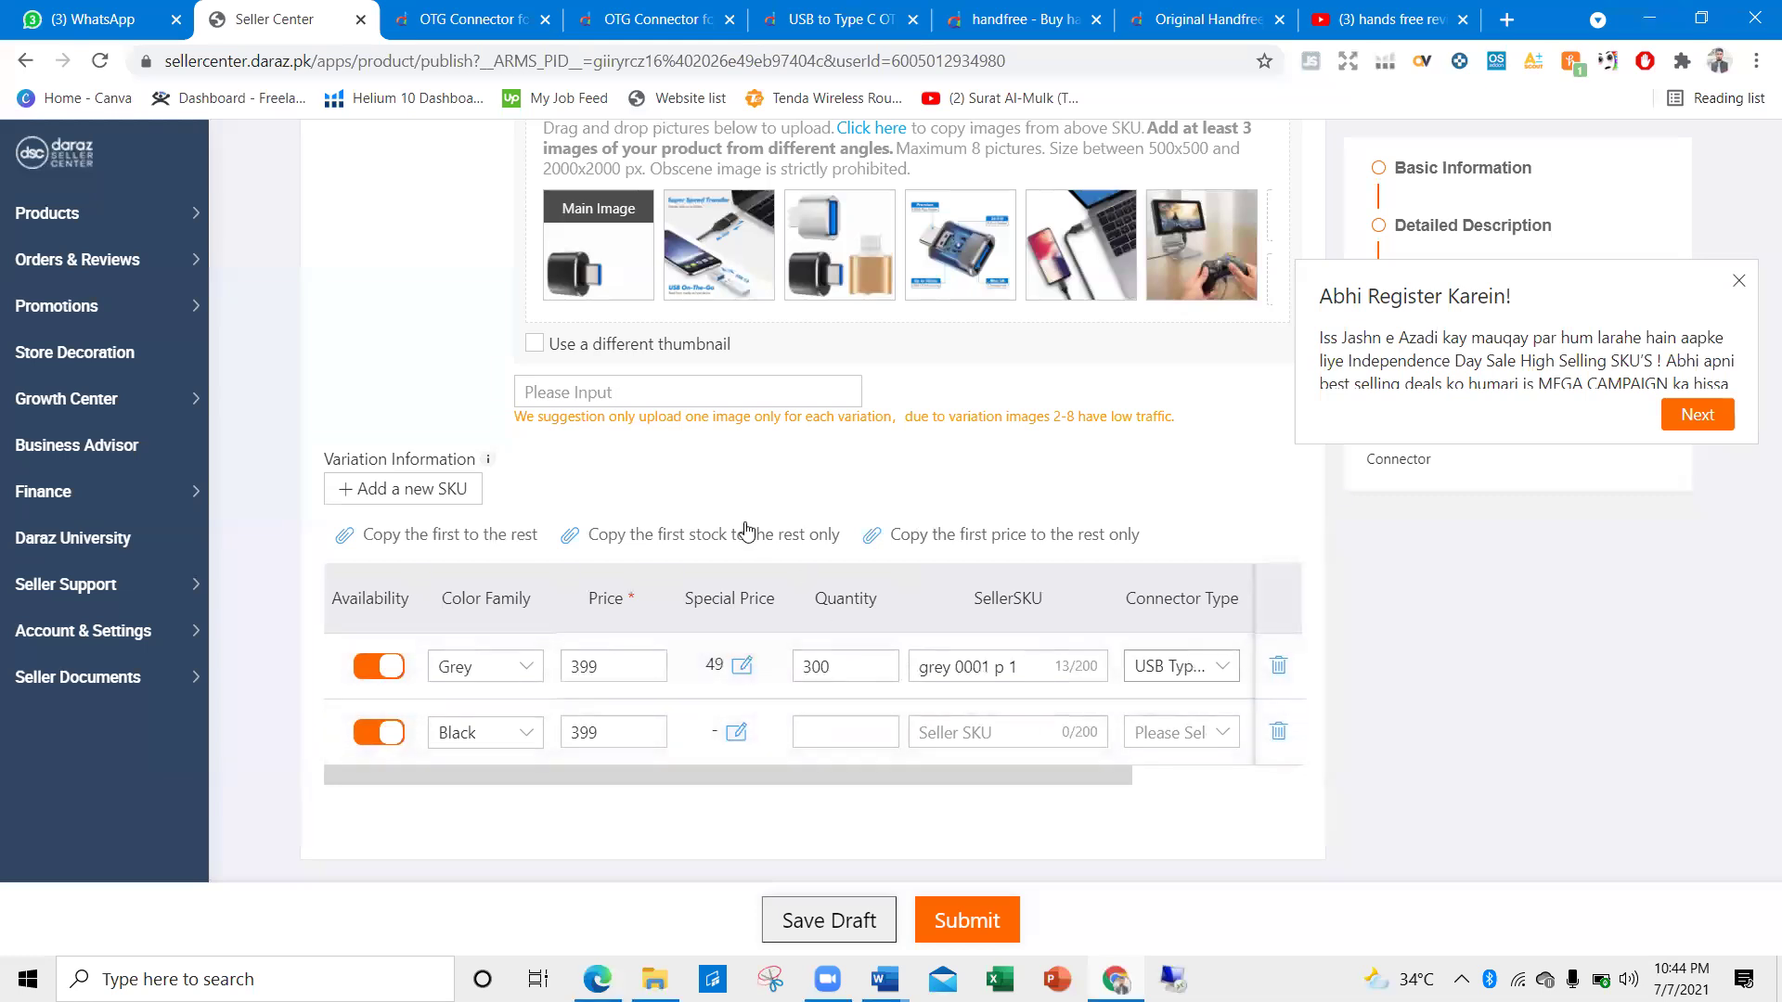
left_click(990, 546)
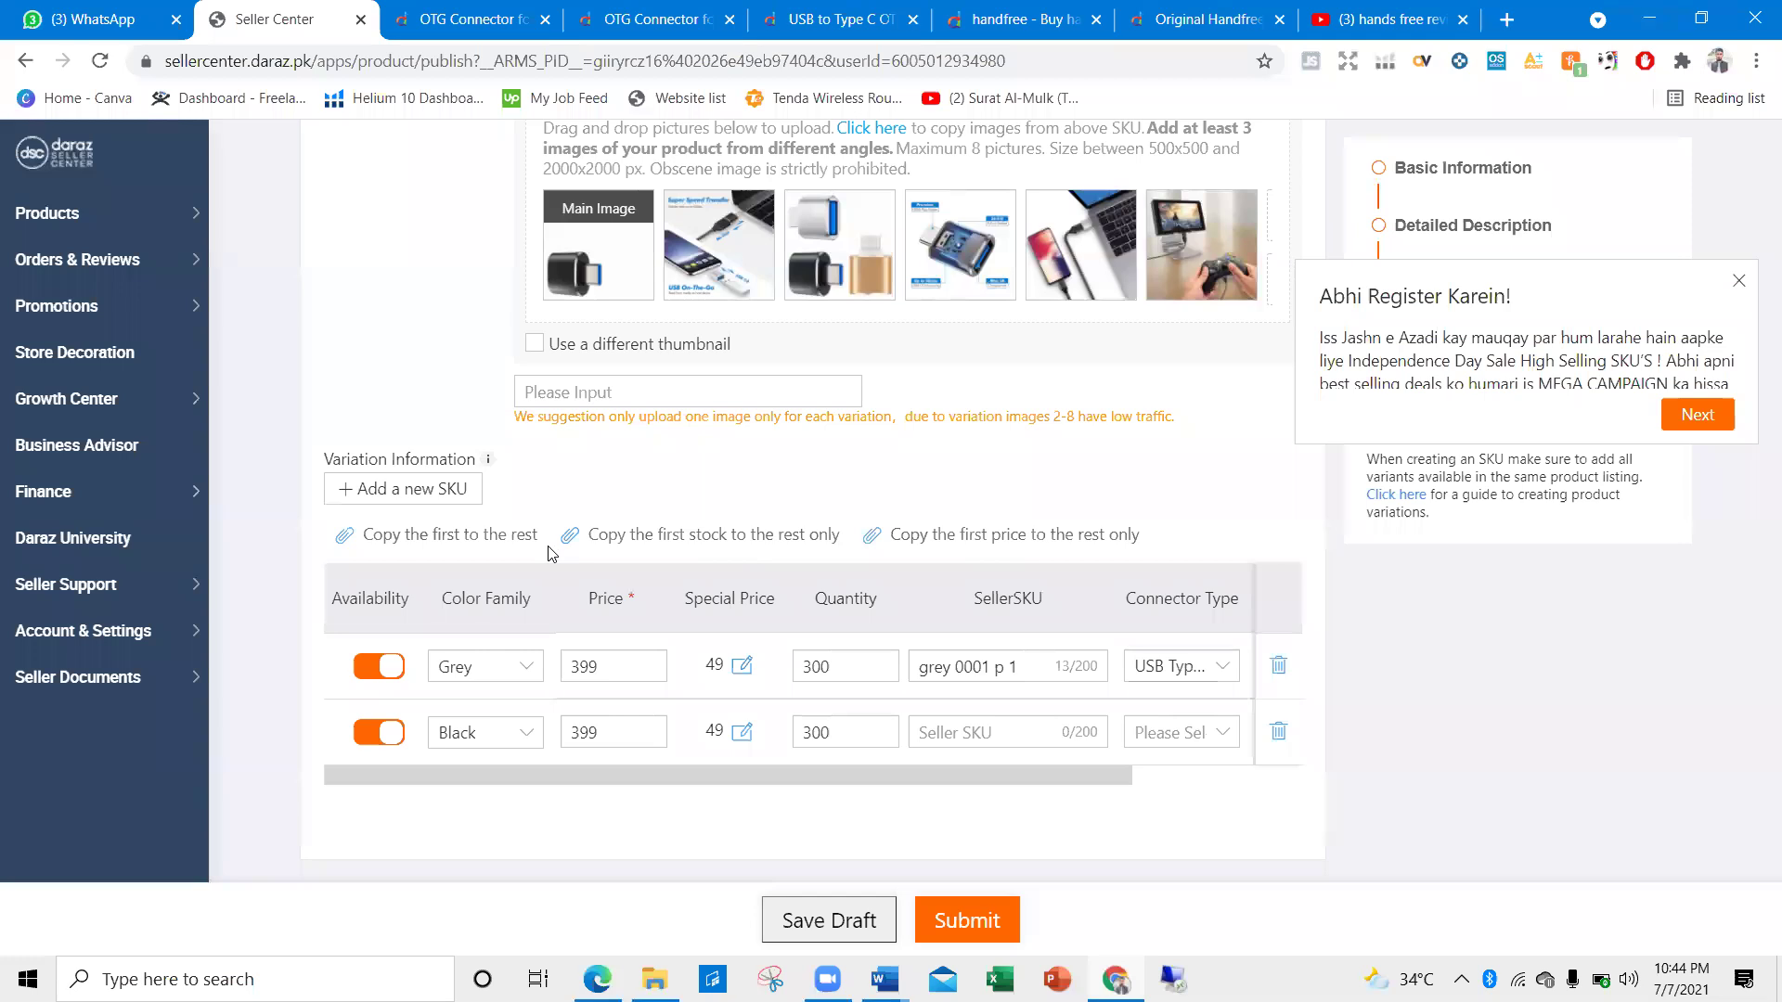
left_click(489, 540)
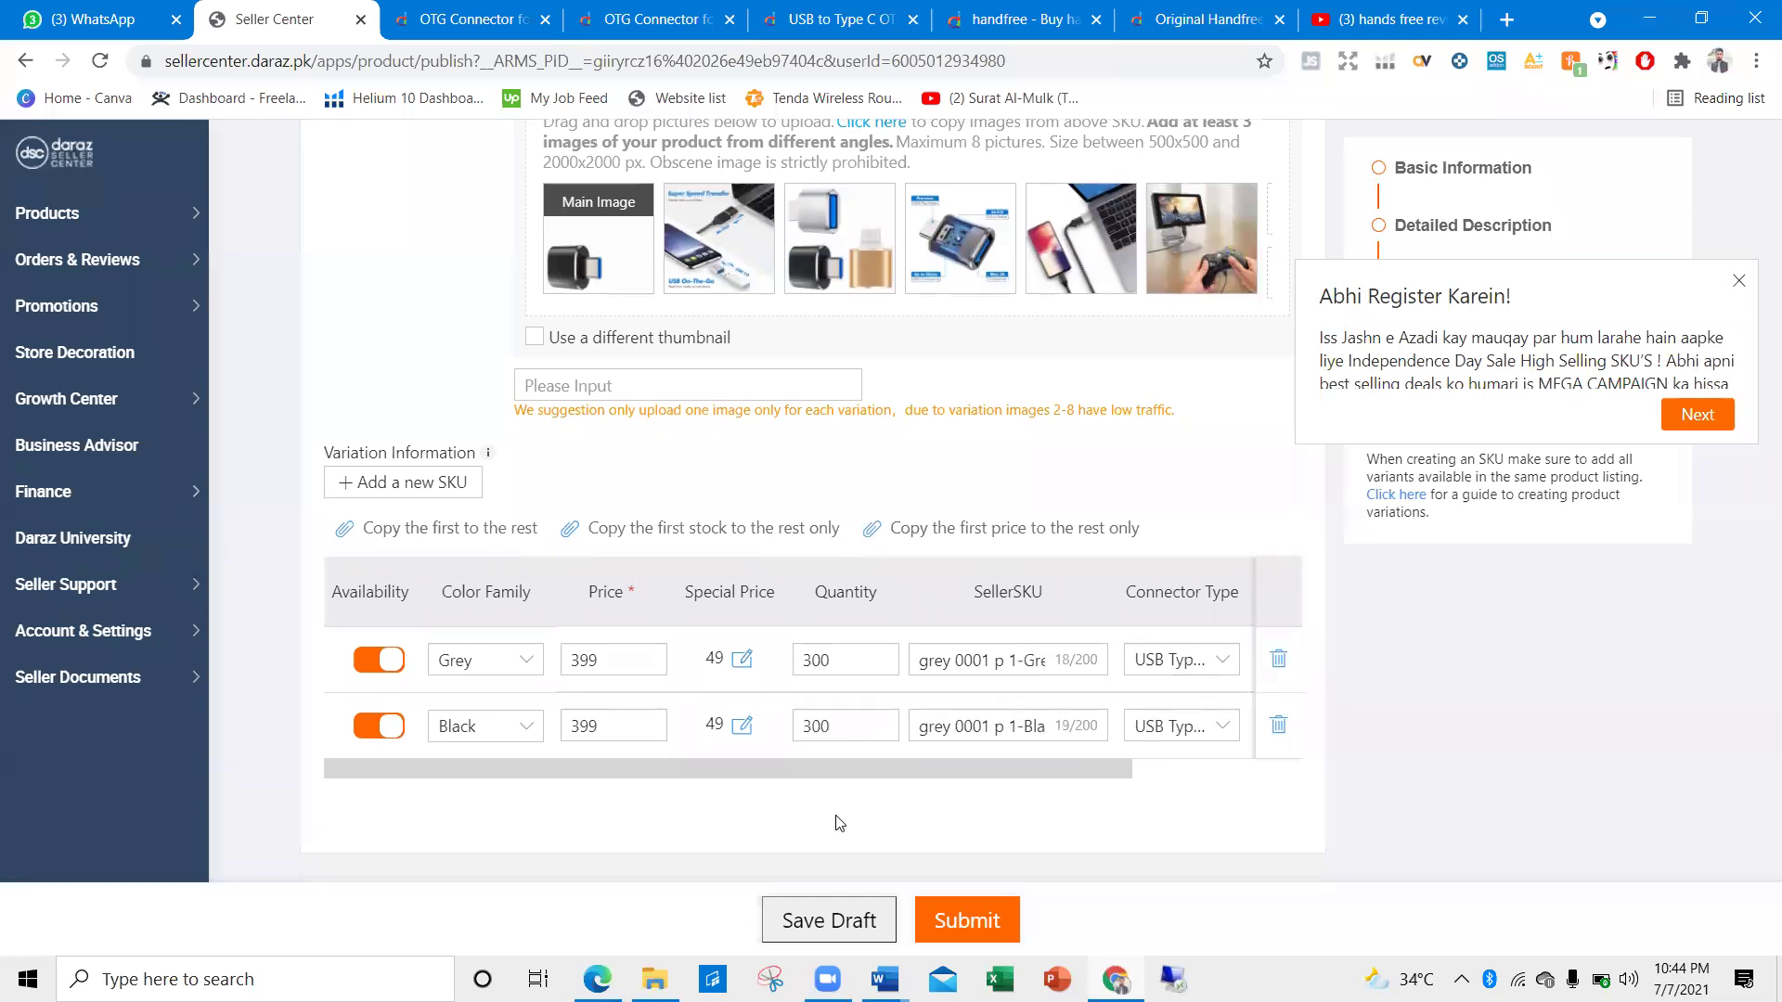
Set the warranty type to No Warranty in the Service & Delivery section
scroll(833, 824, "down", 2)
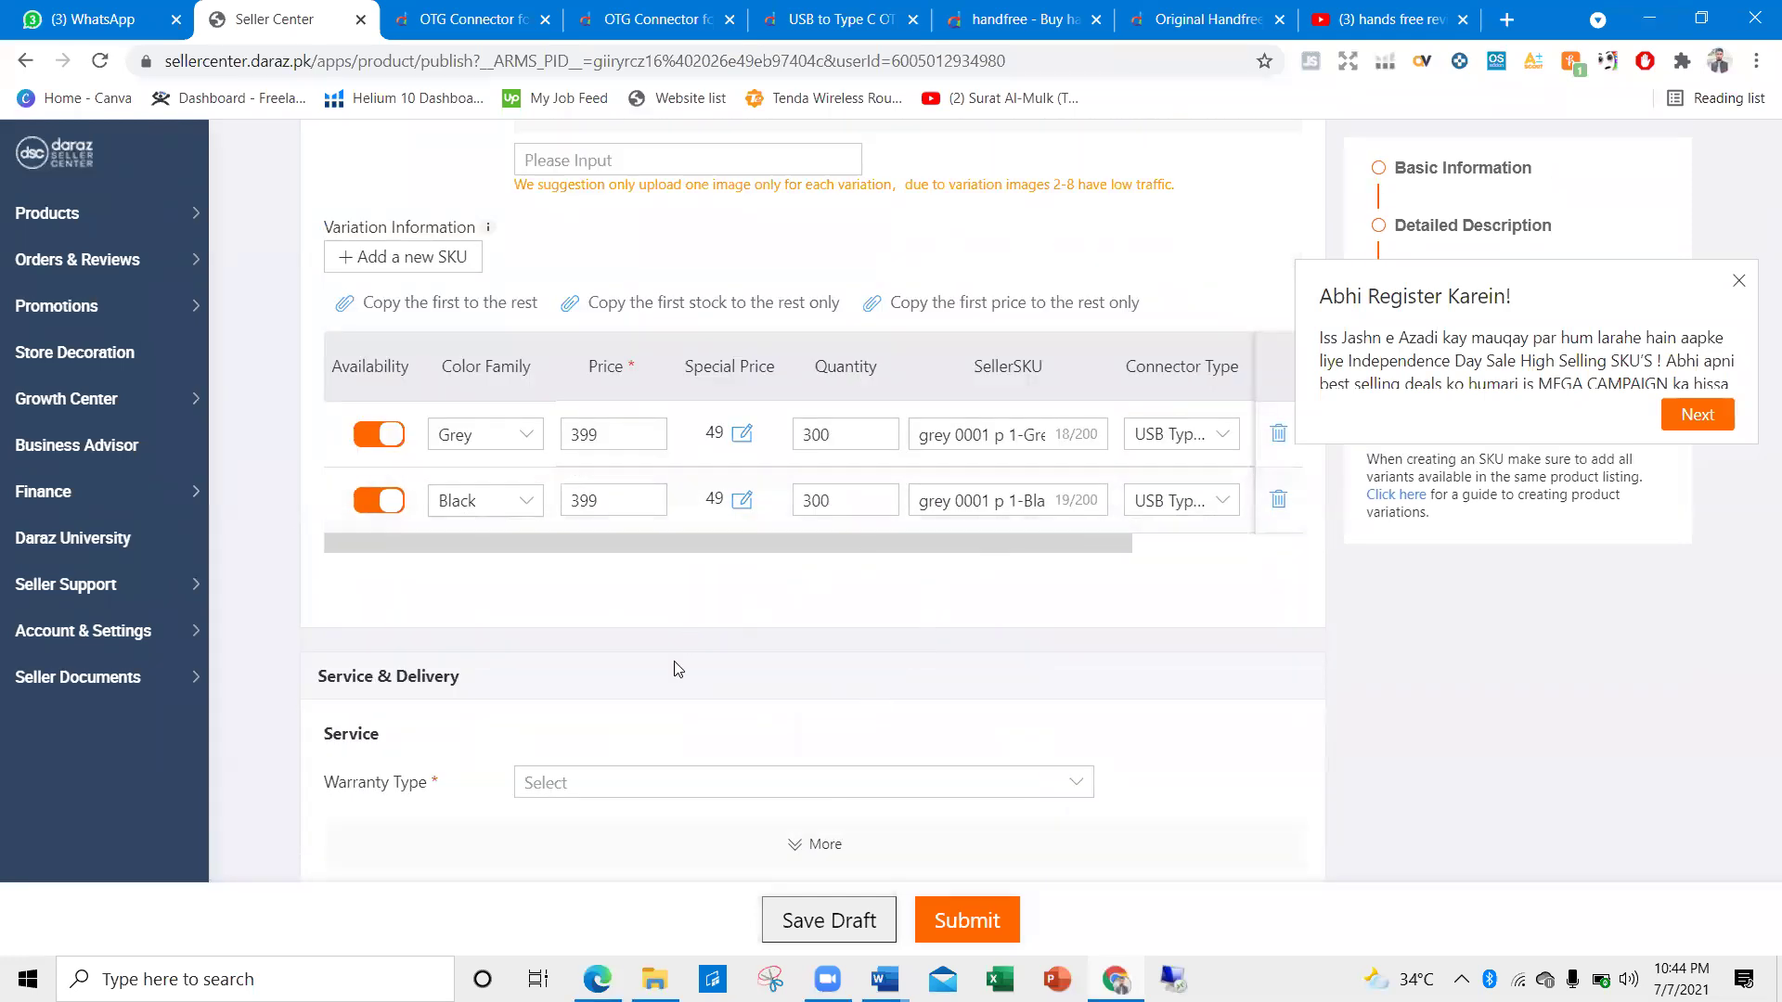
scroll(598, 609, "down", 2)
left_click(715, 557)
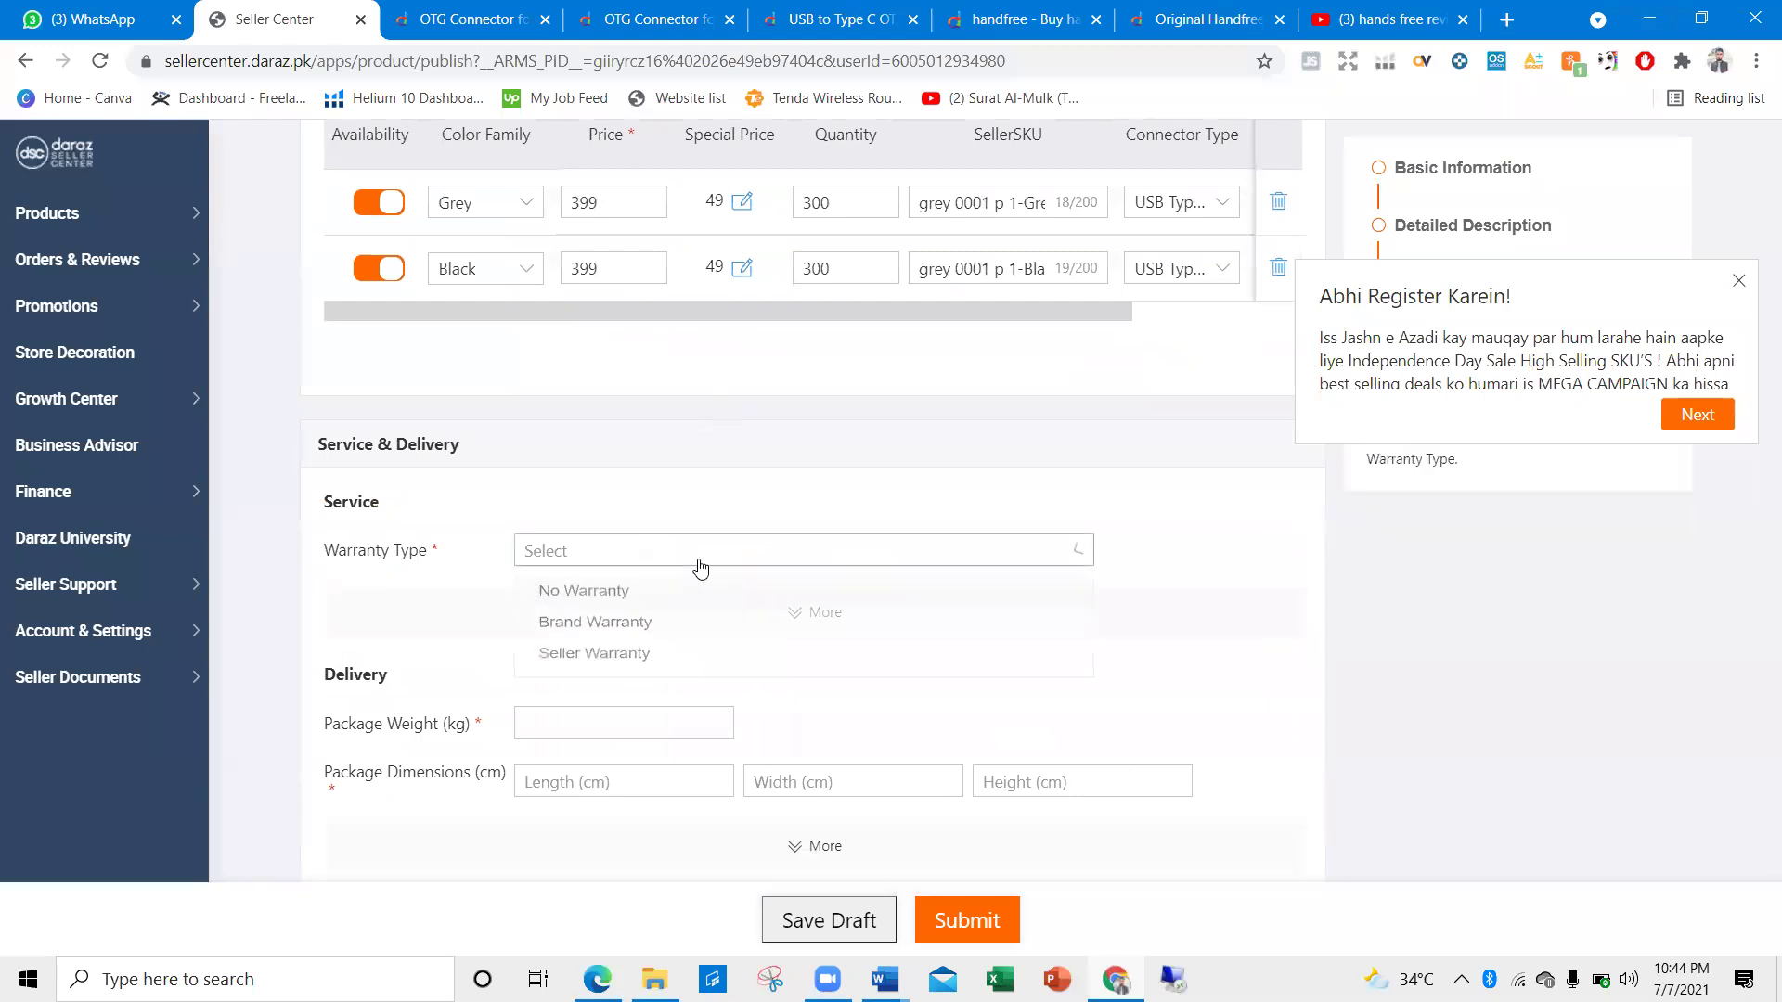
left_click(609, 599)
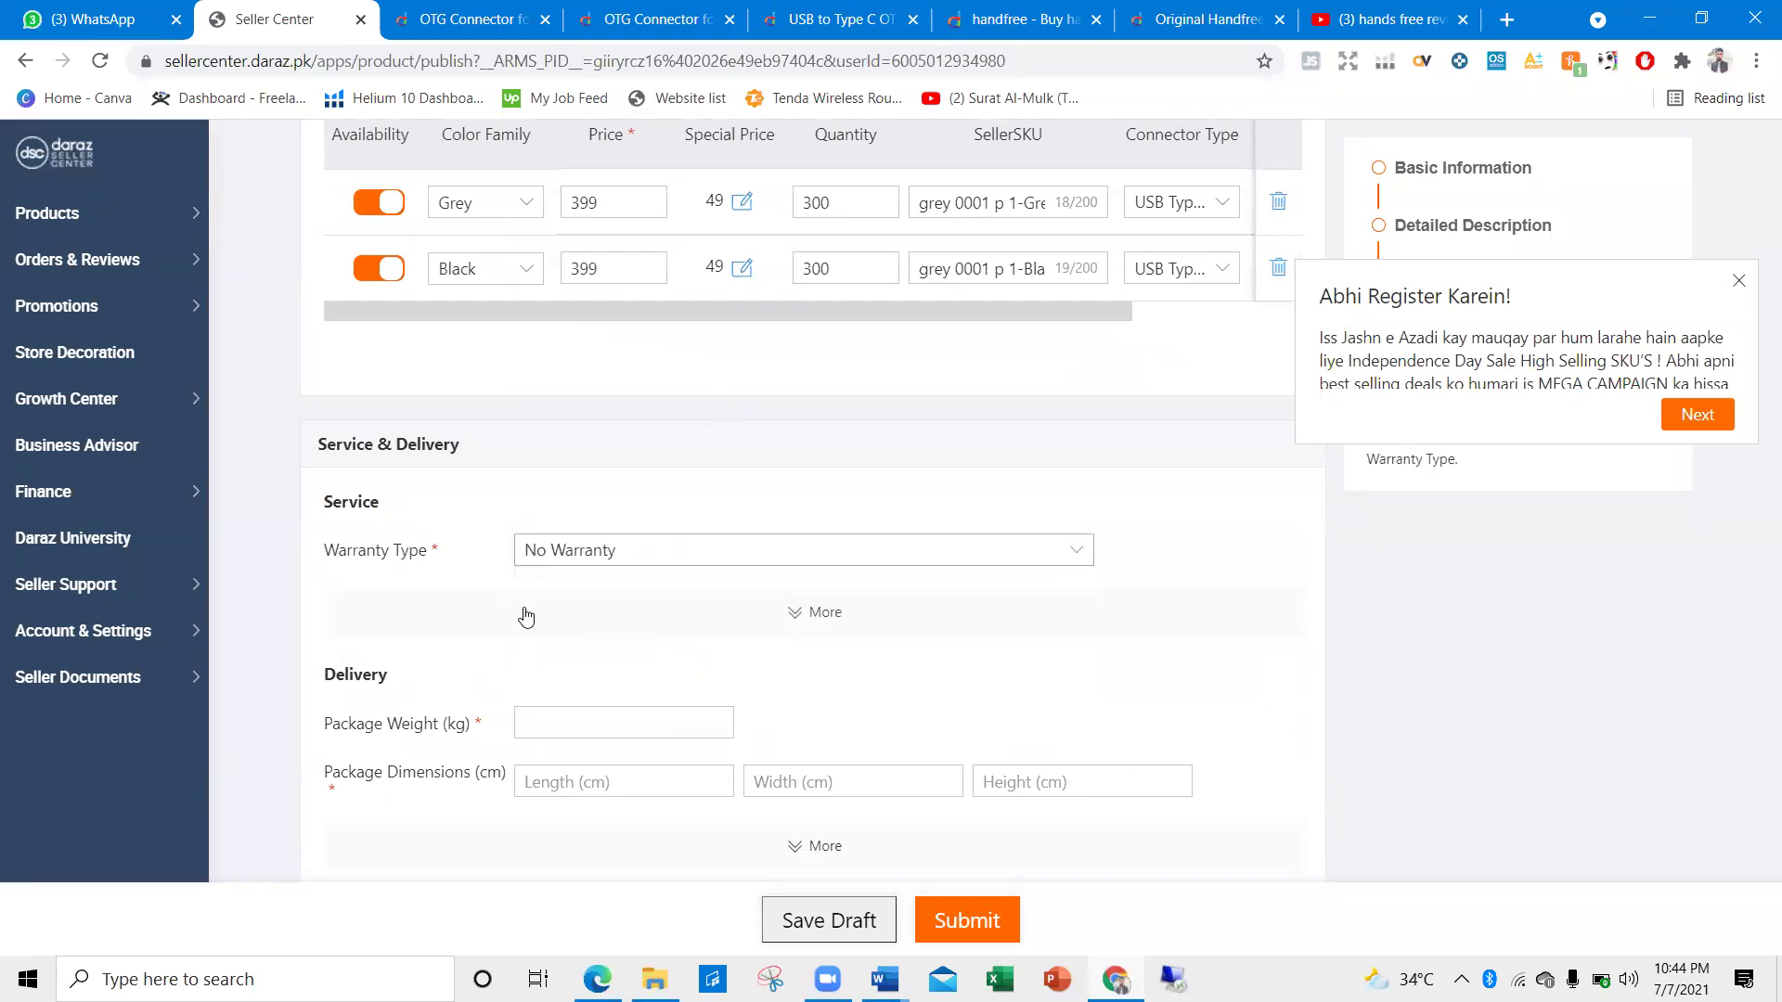
Expand the additional service fields, recheck the warranty type options, and enter "no warranty" as the warranty policy
left_click(525, 613)
left_click(527, 661)
left_click(557, 554)
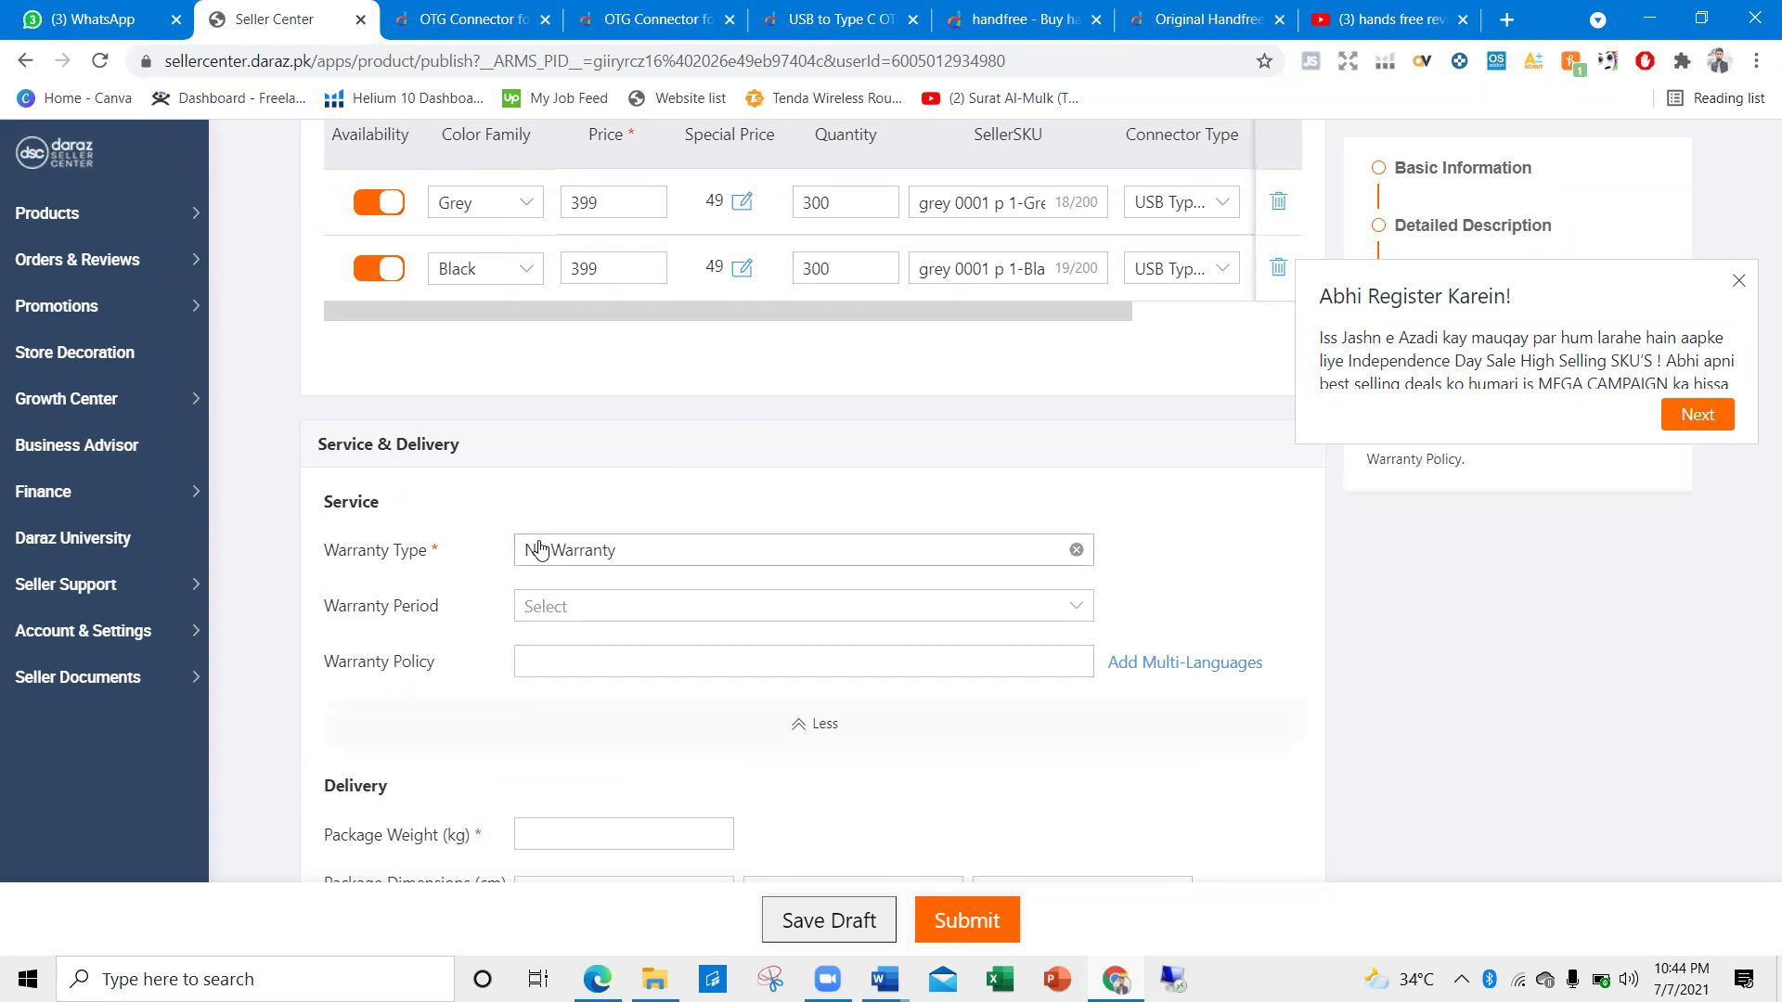
left_click(592, 554)
left_click(621, 557)
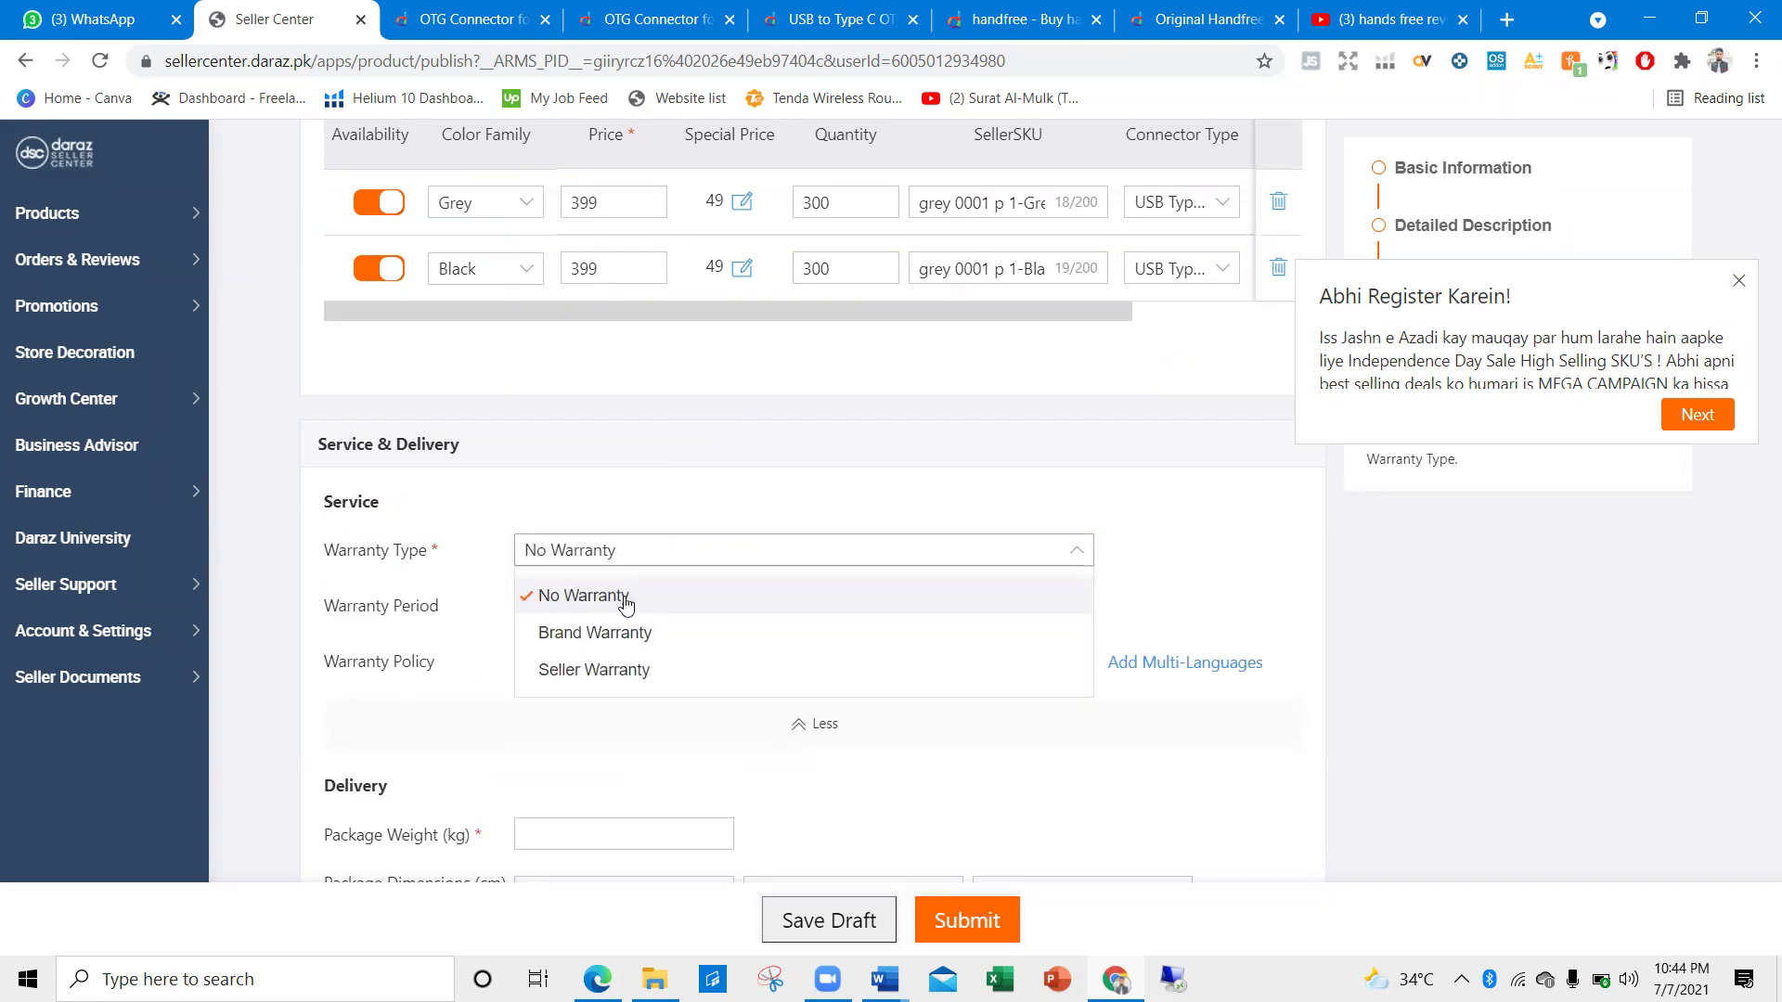
left_click(436, 654)
left_click(537, 664)
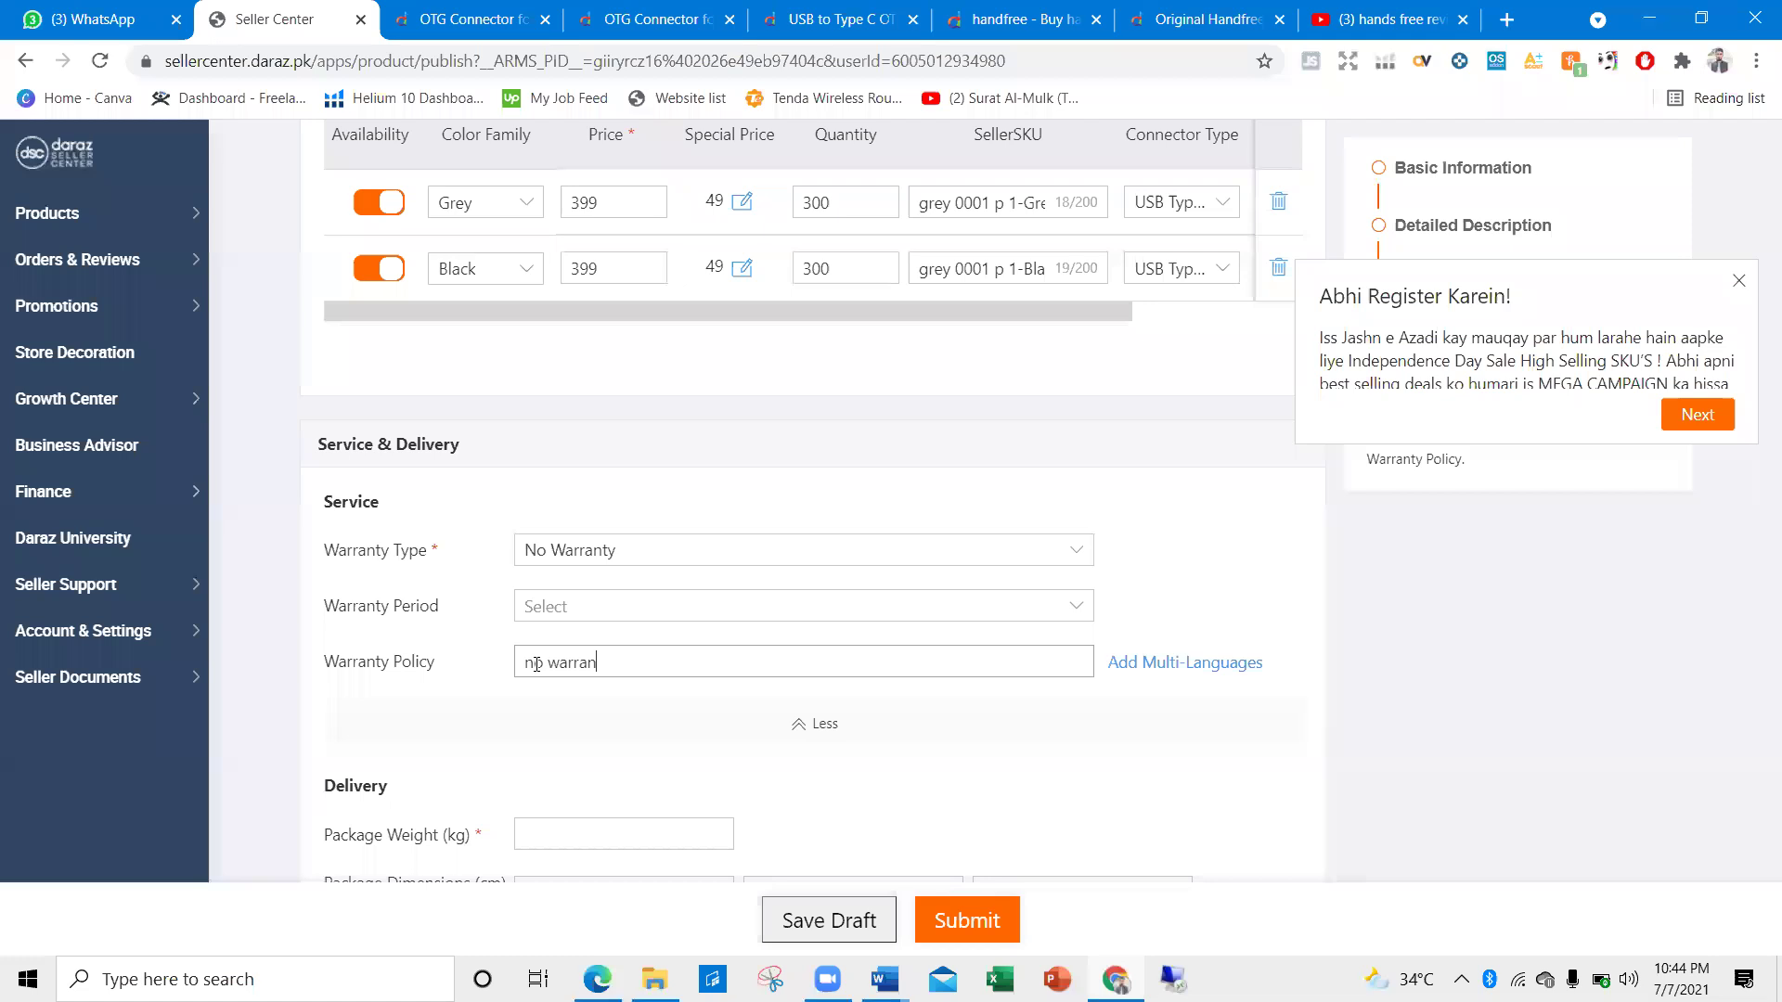
Set the package weight to 0.1 kg and expand the additional delivery fields
scroll(514, 665, "down", 3)
left_click(523, 511)
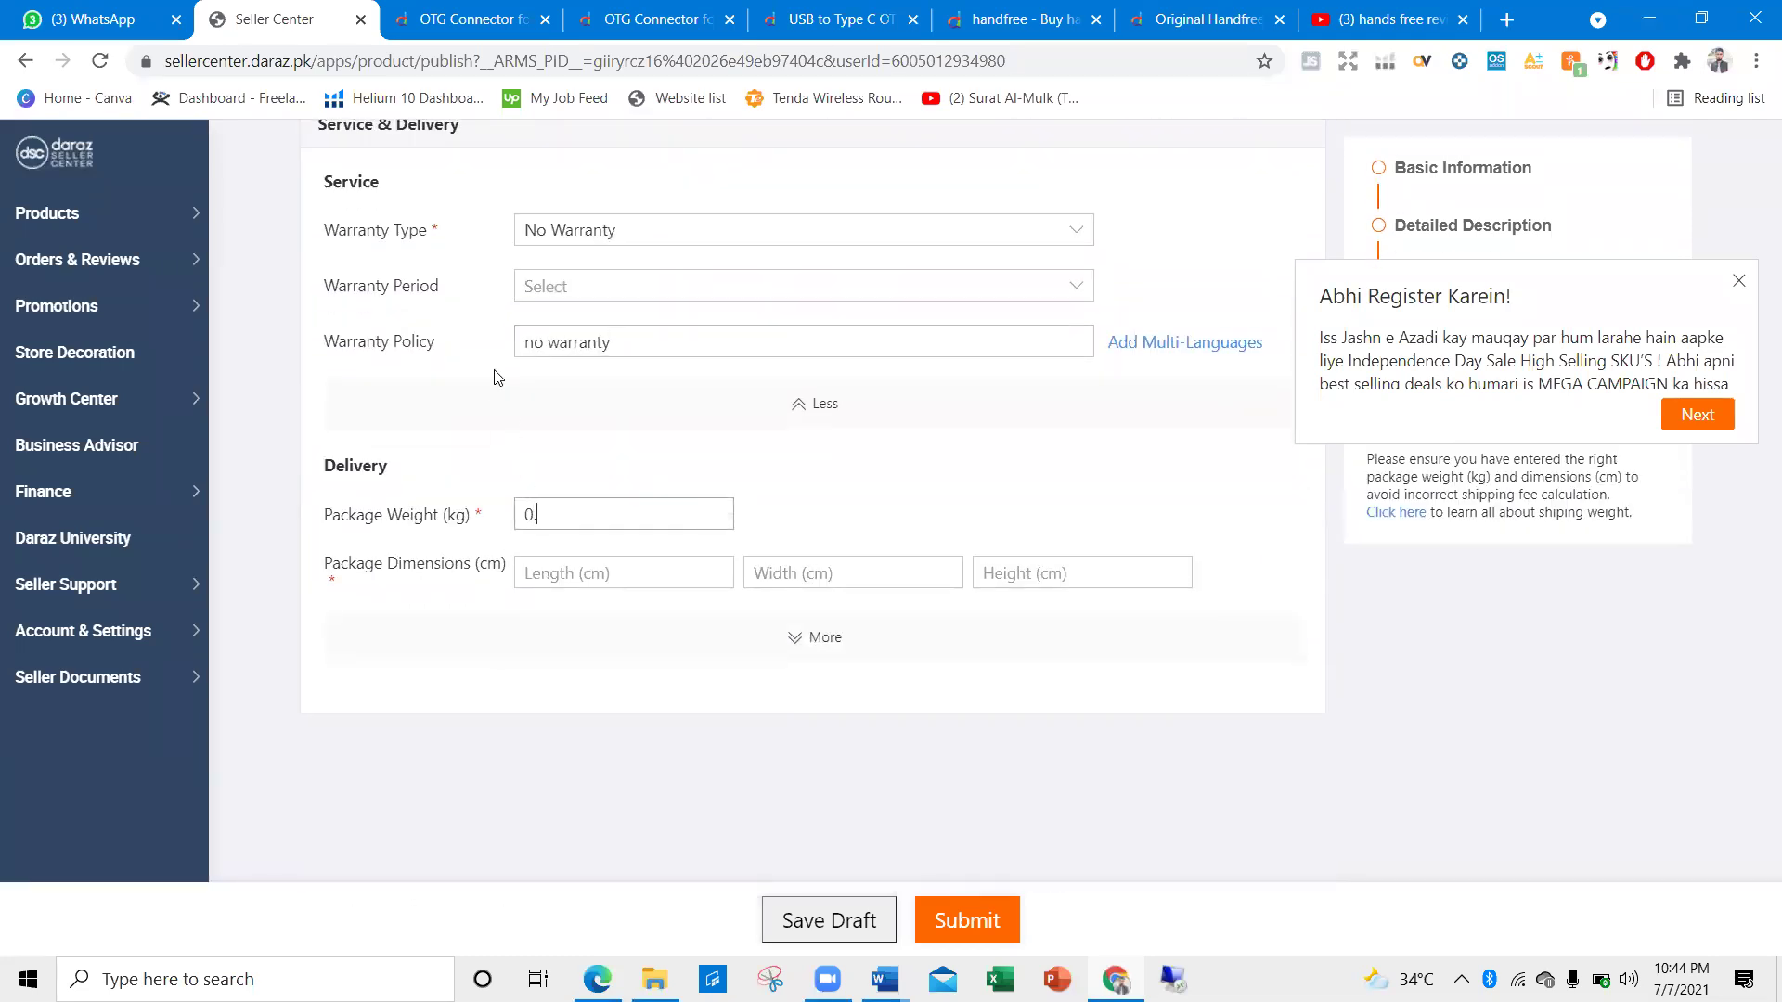
type("0.1")
left_click(611, 637)
left_click(599, 573)
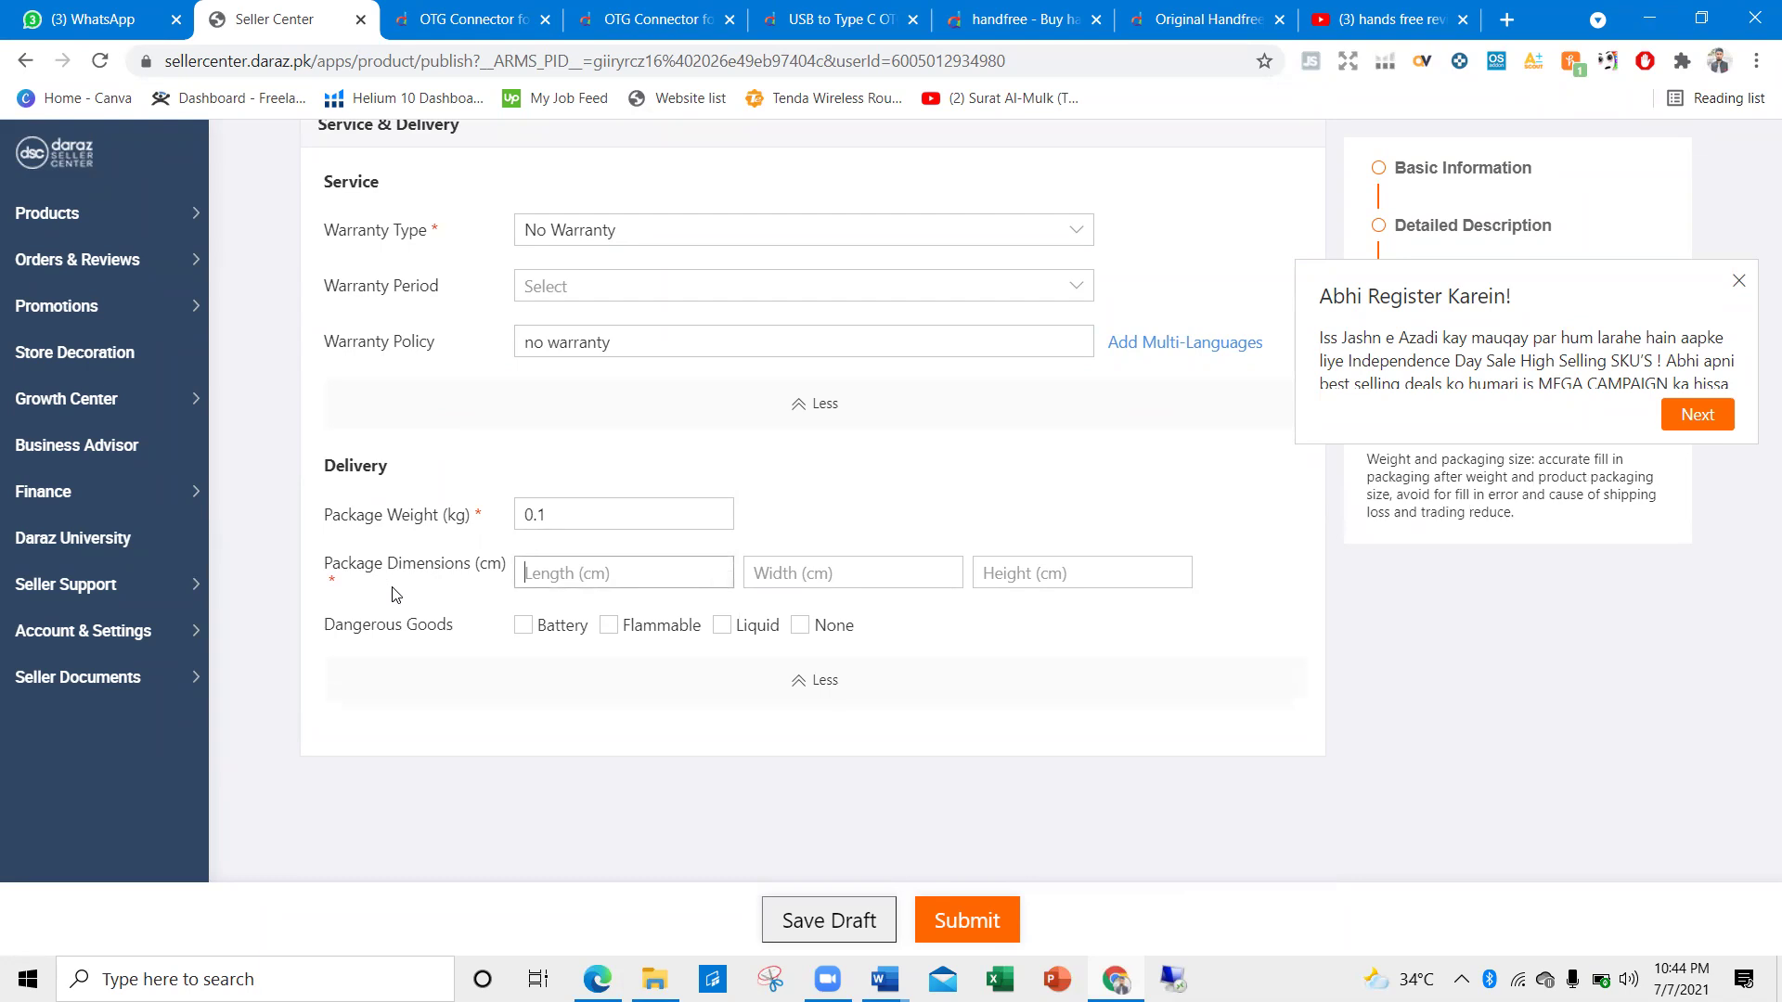
left_click_drag(381, 590, 337, 576)
left_click(334, 541)
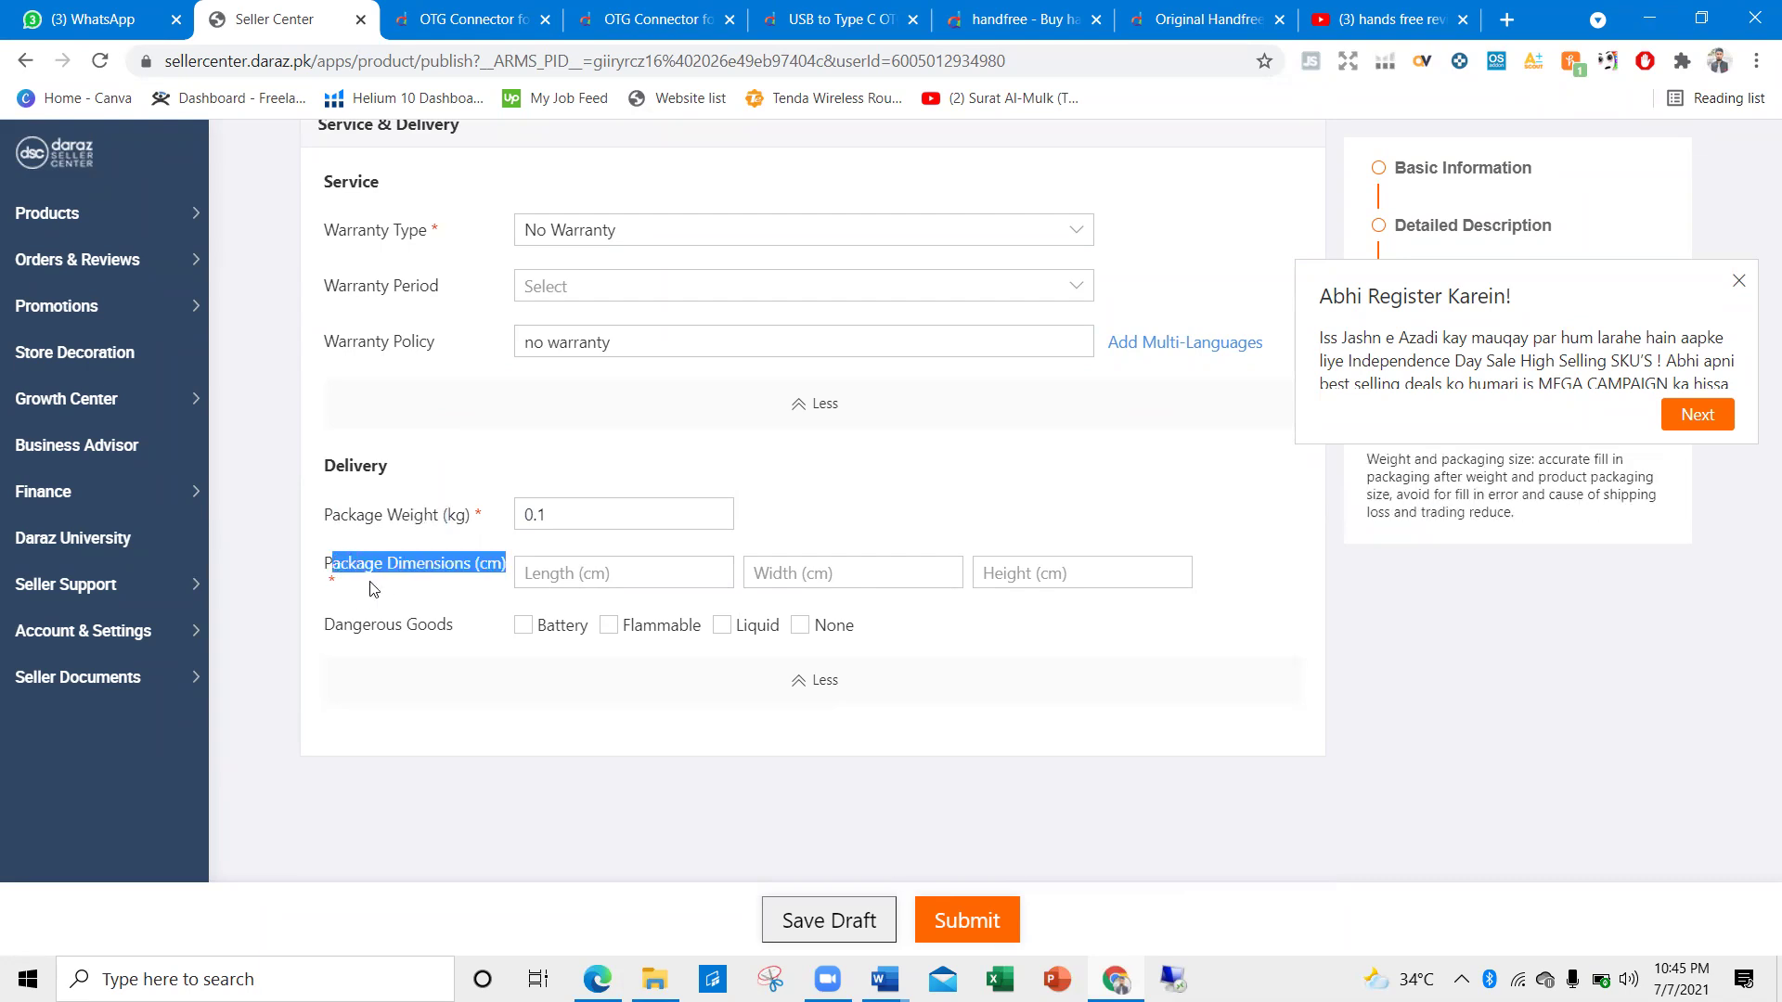
left_click(372, 588)
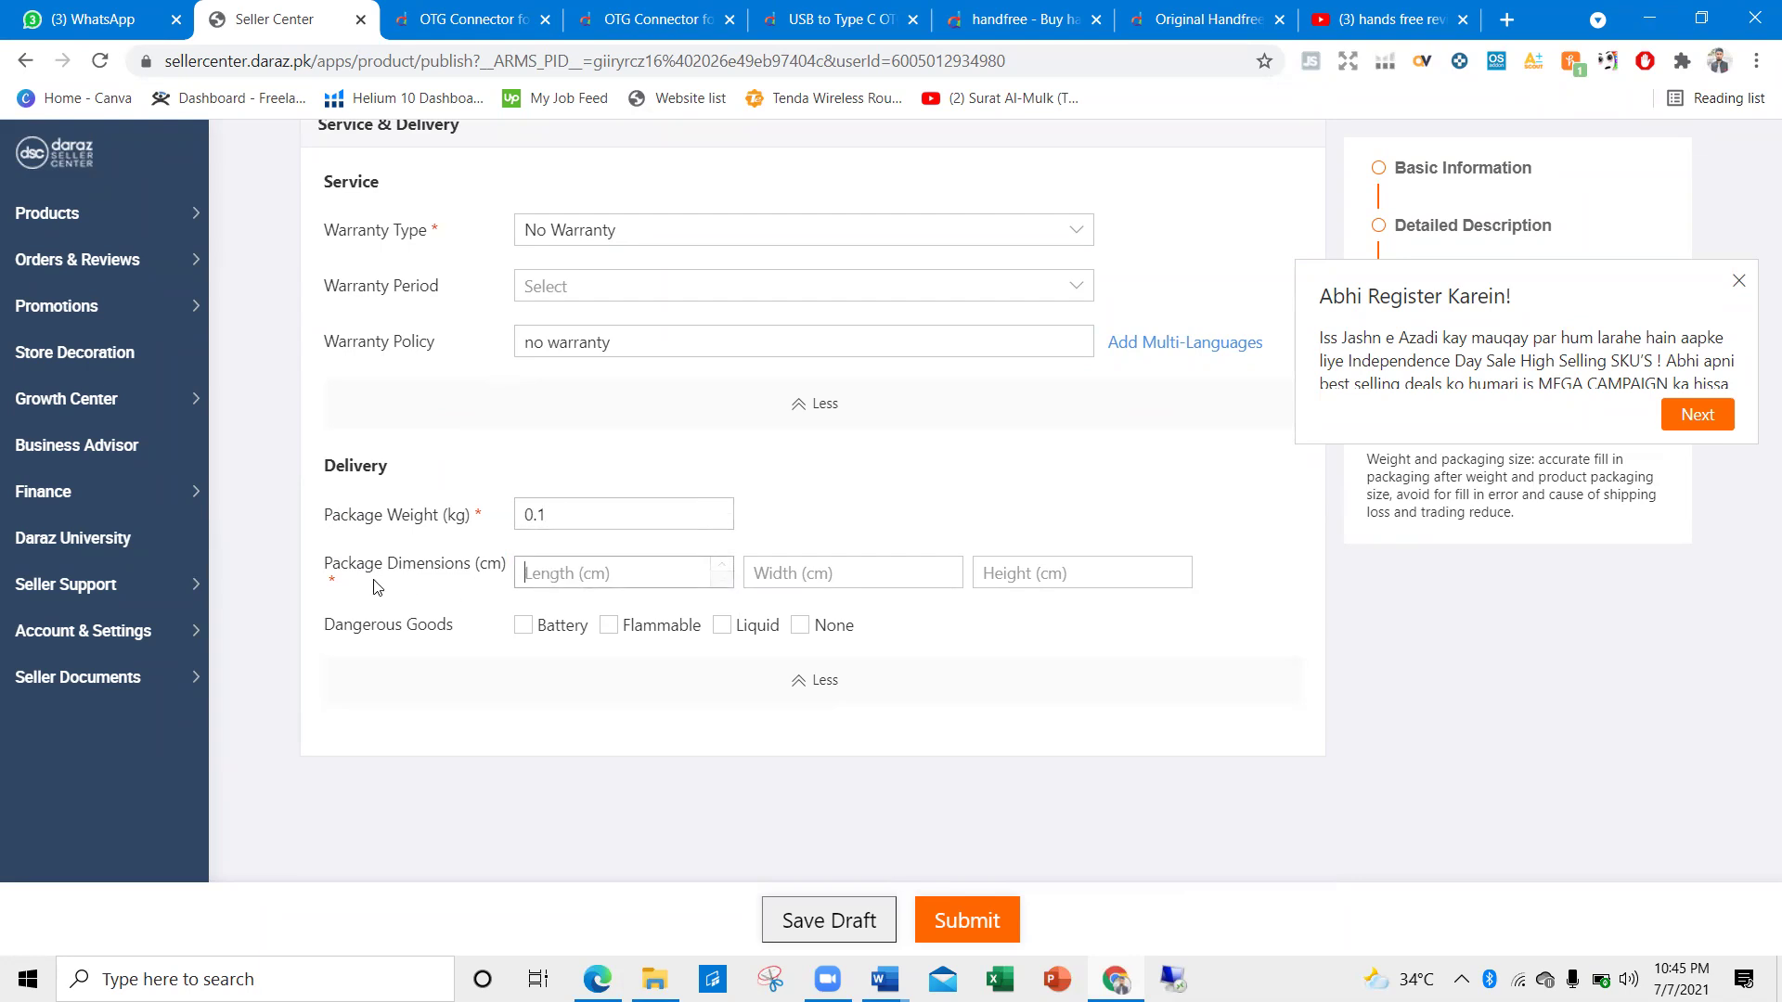
left_click(546, 573)
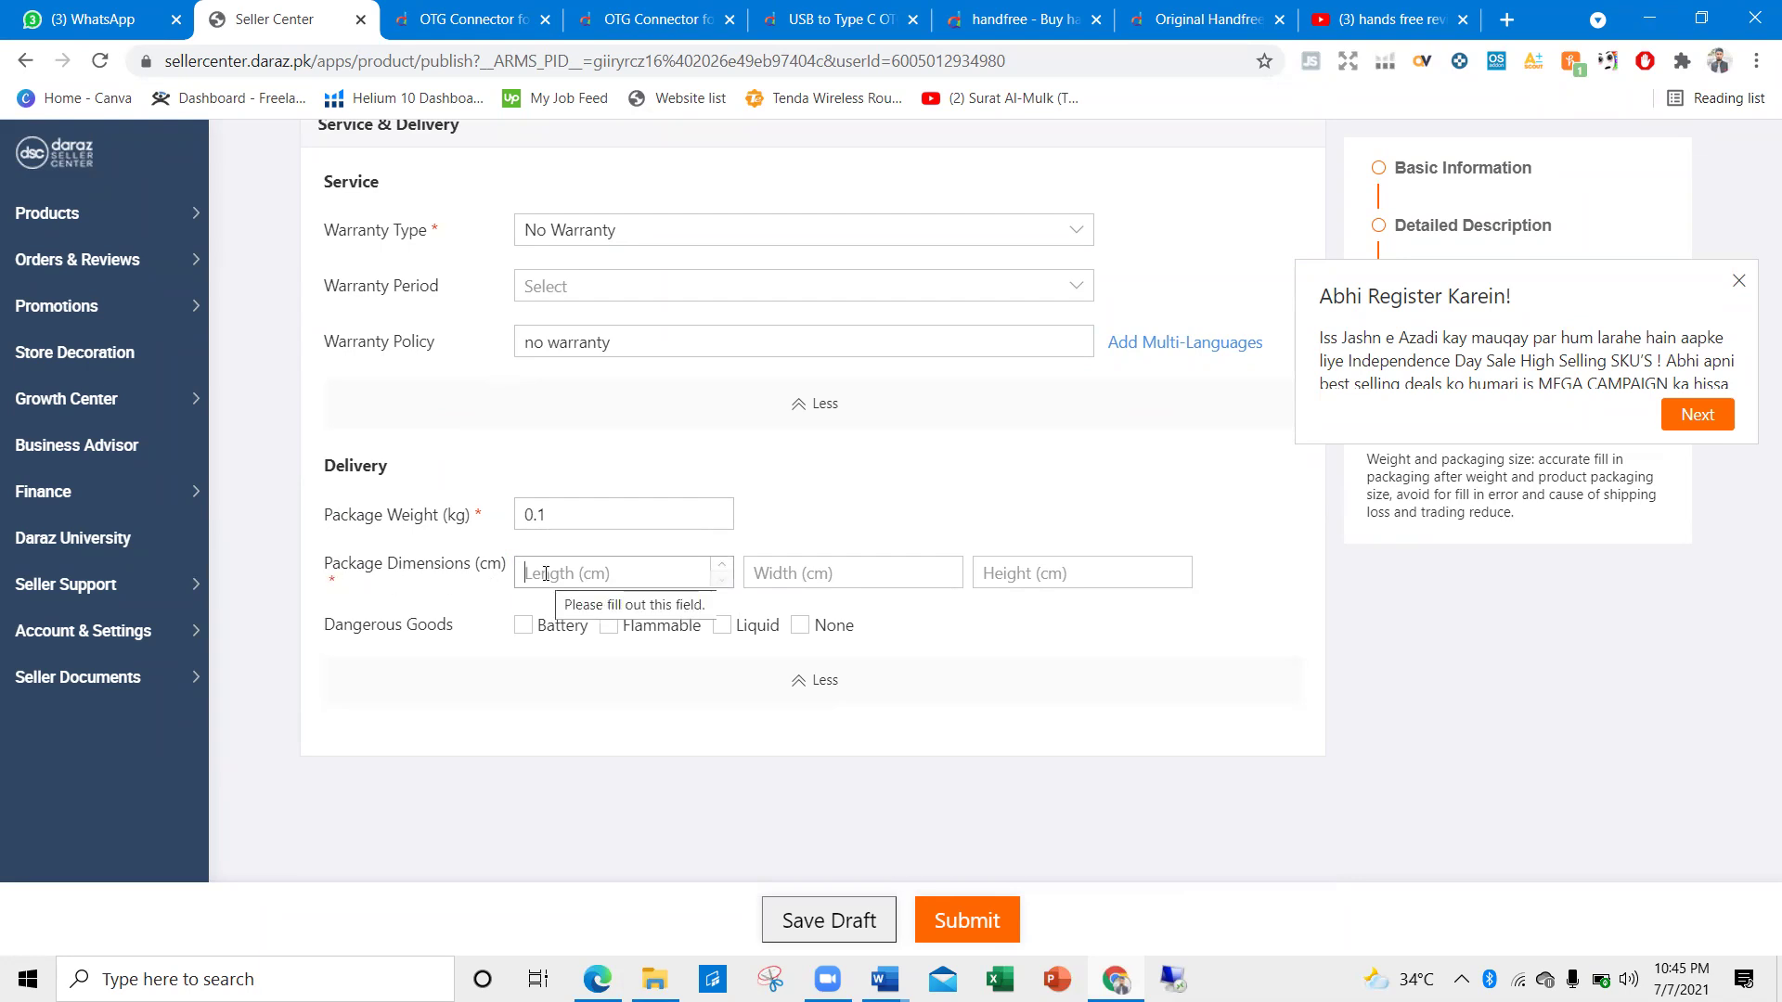
mouse_move(371, 588)
left_mouse_down()
mouse_move(358, 620)
mouse_move(332, 570)
mouse_move(343, 592)
left_mouse_up()
left_click(342, 574)
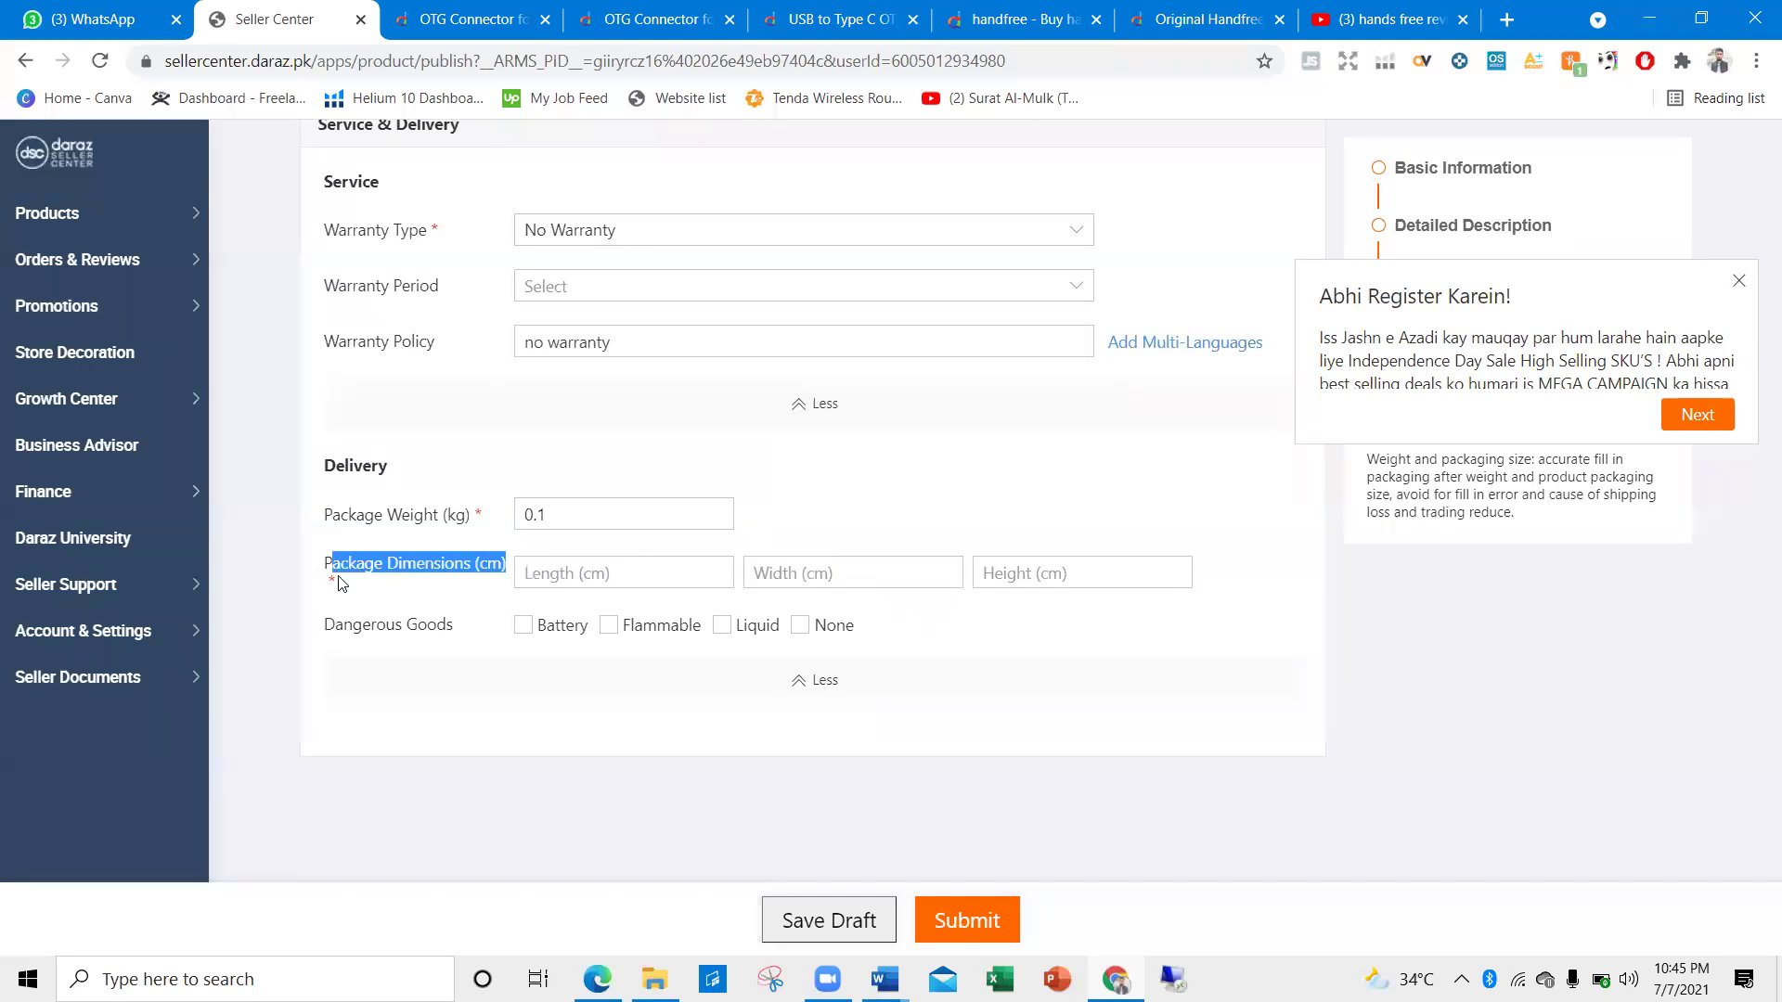
left_click(335, 560)
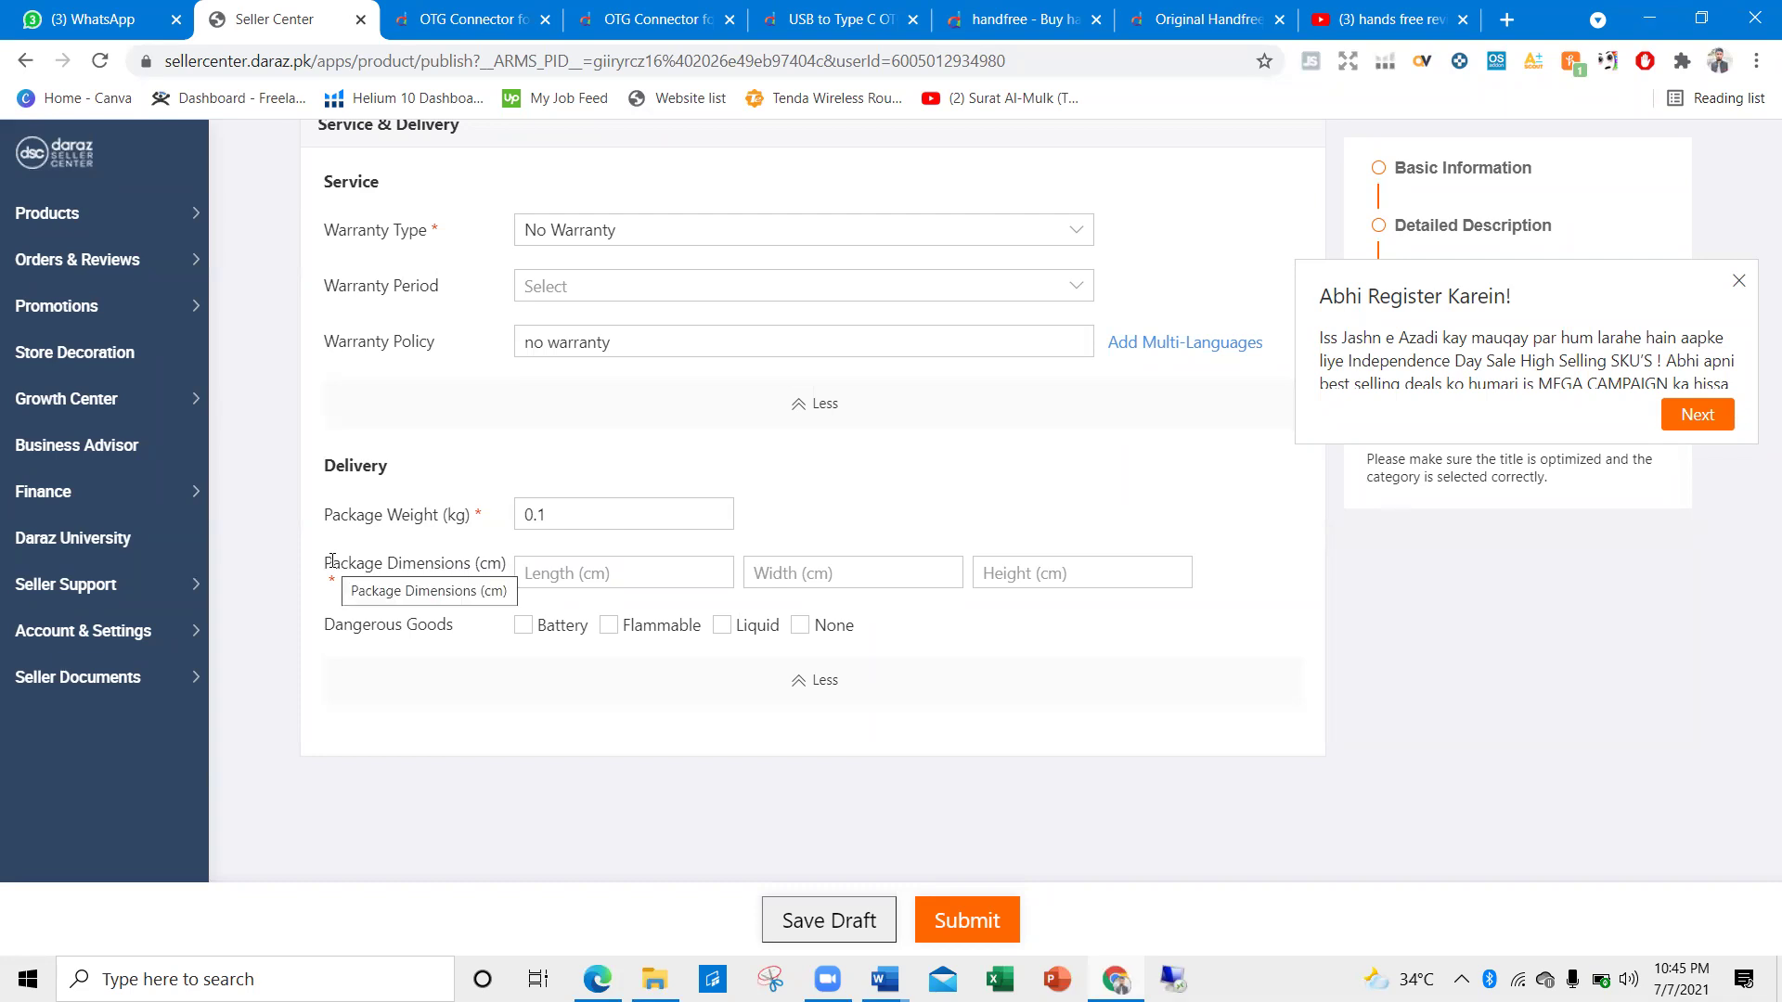
left_click_drag(322, 562, 490, 563)
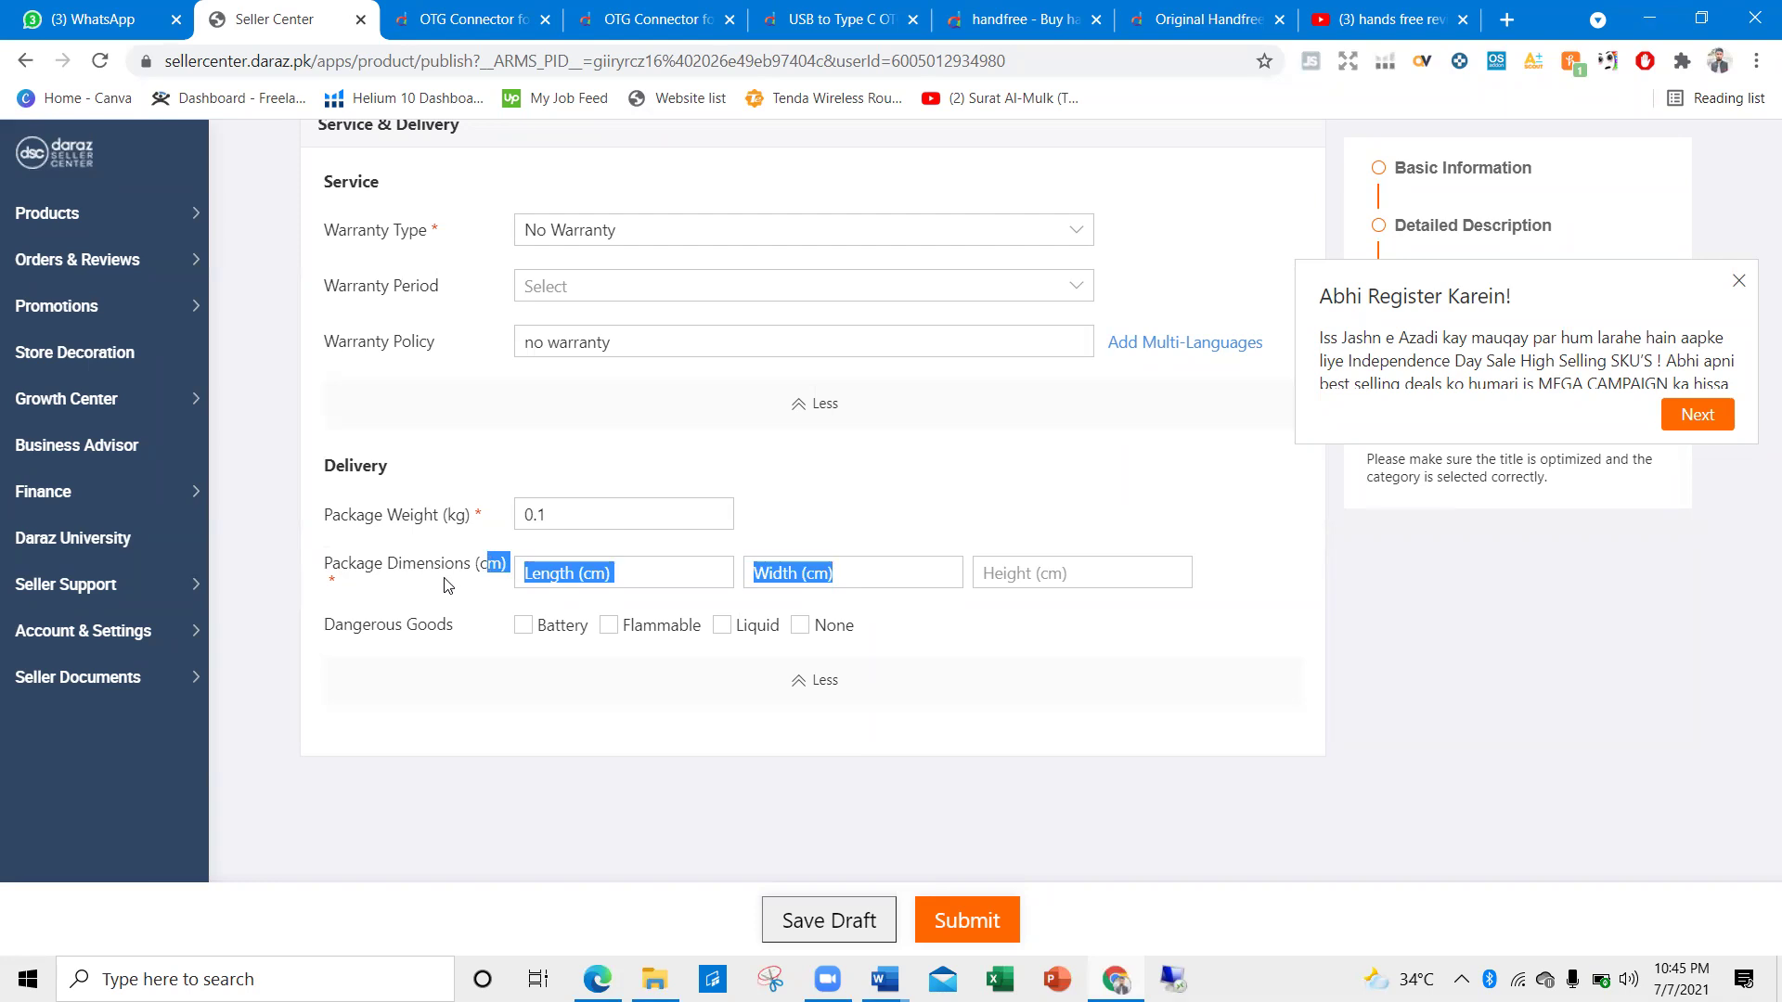
left_click(408, 569)
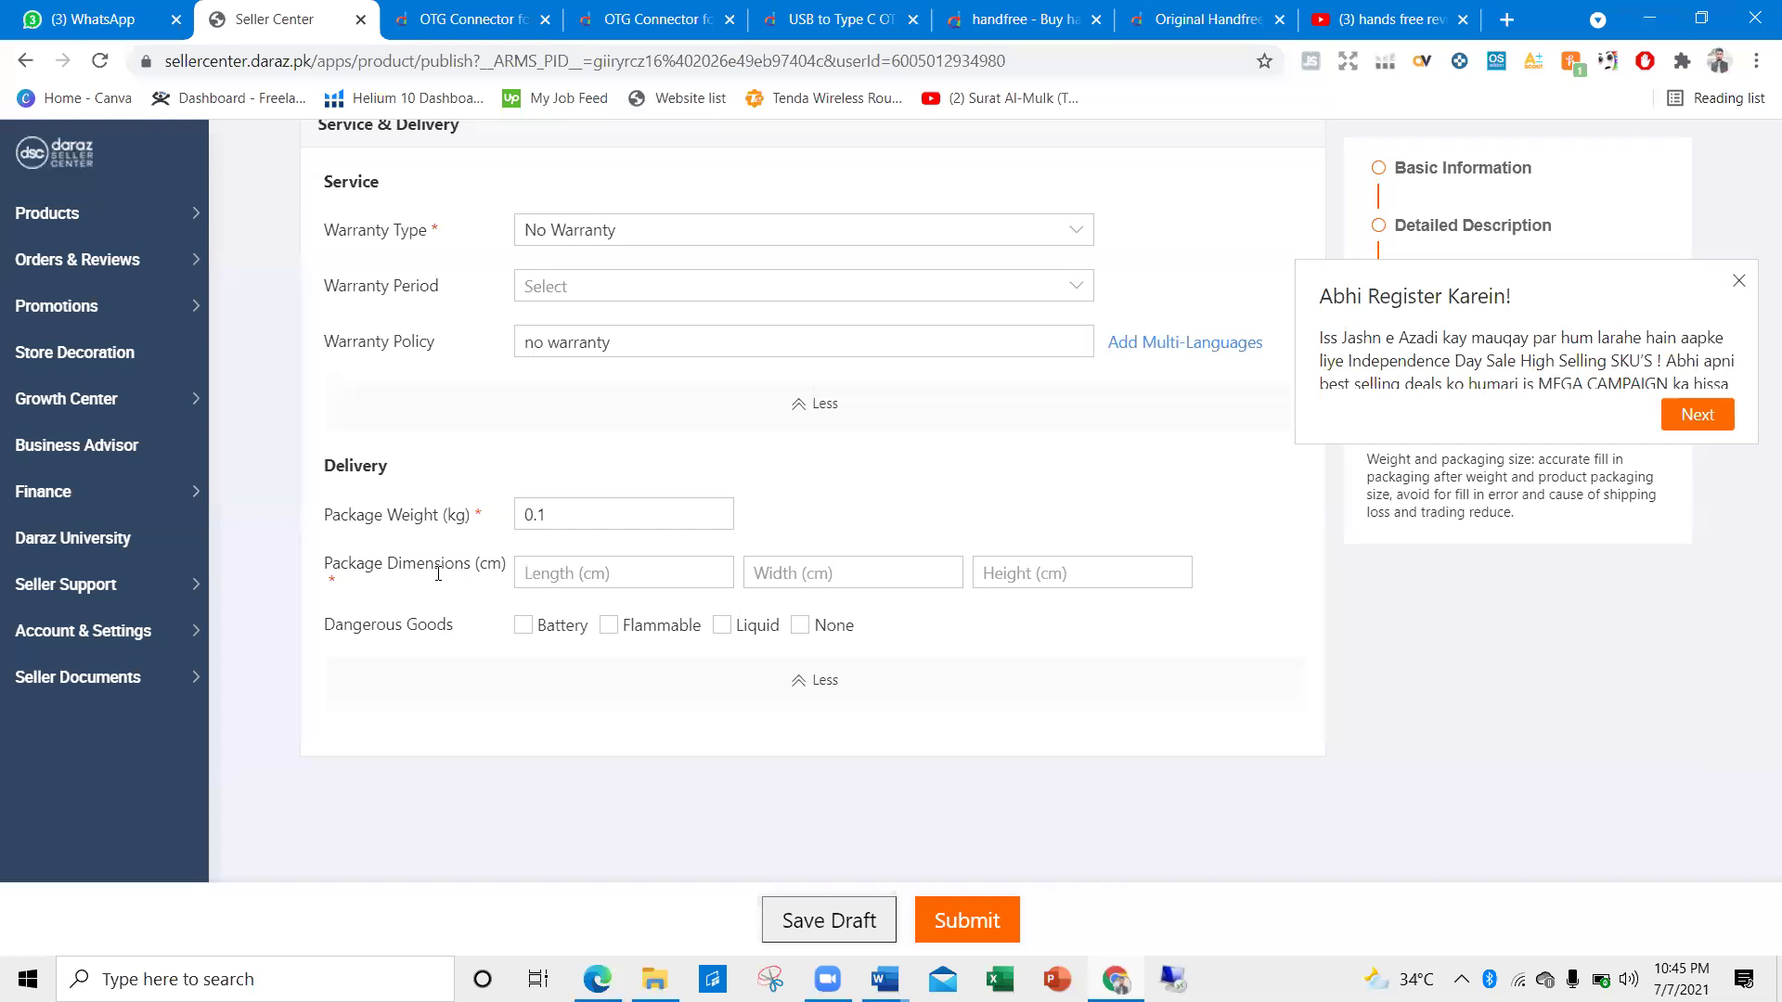
Enter package dimensions of 12 cm length, 10 cm width and 5 cm height
left_click(538, 569)
type("12")
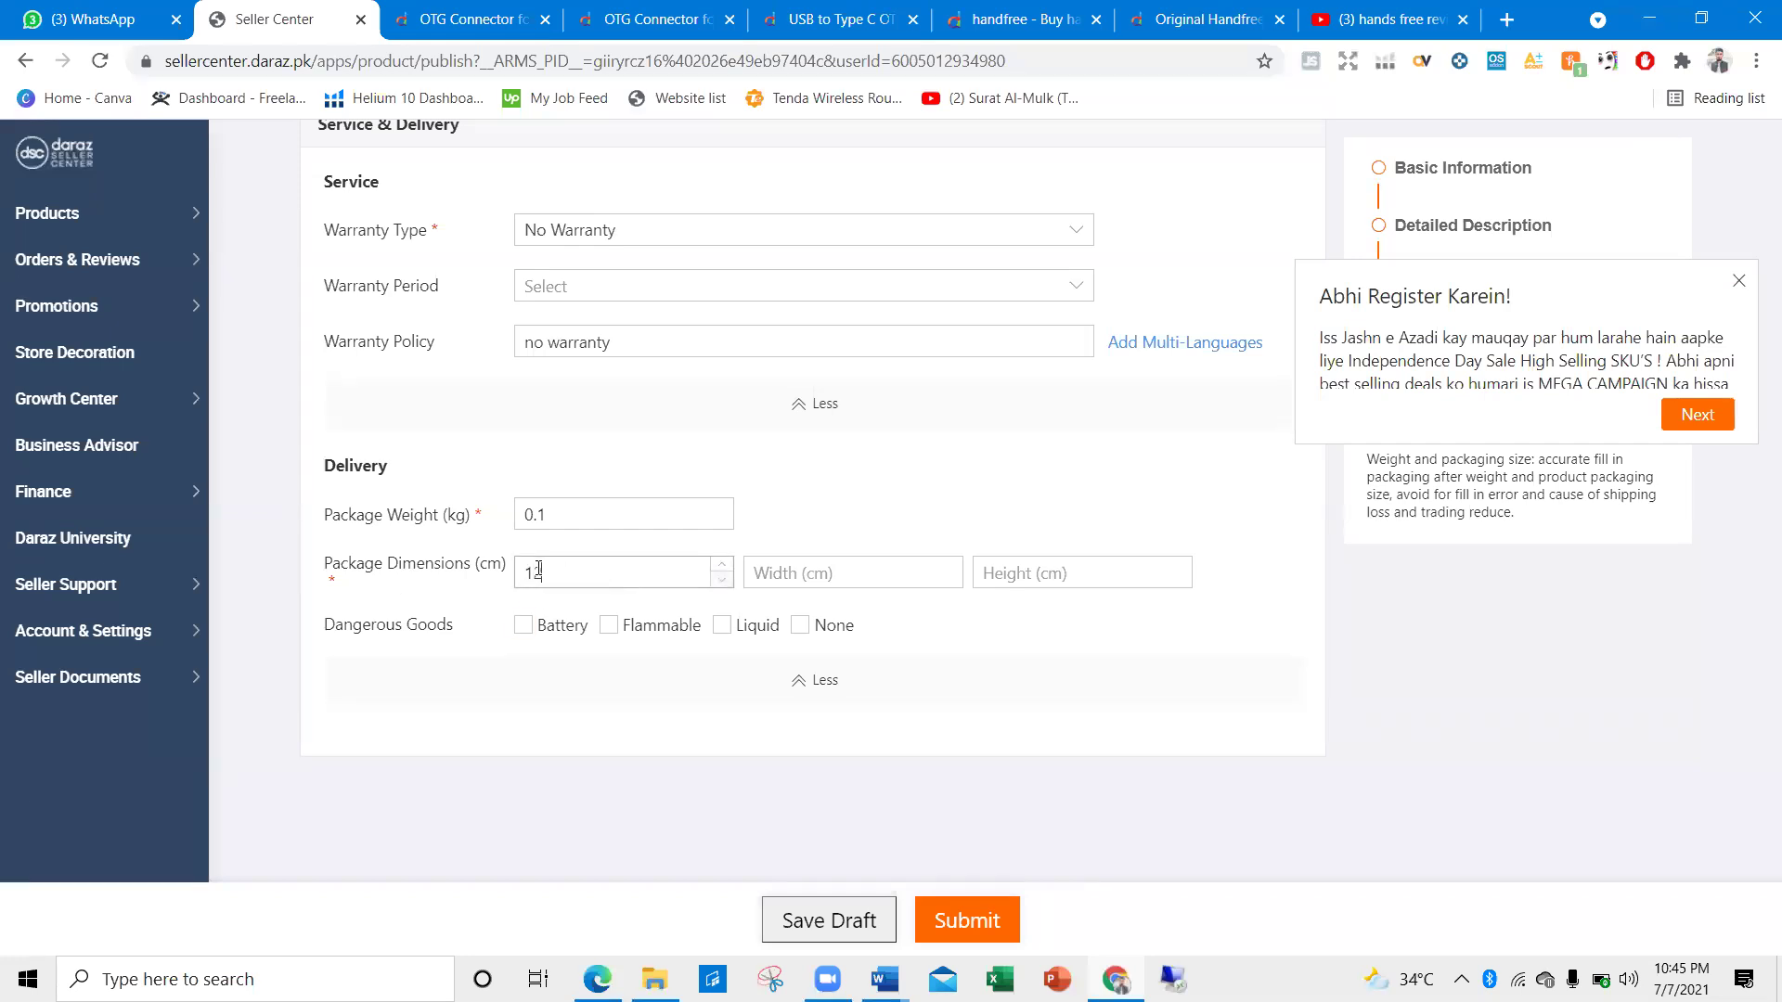
left_click(780, 567)
type("10")
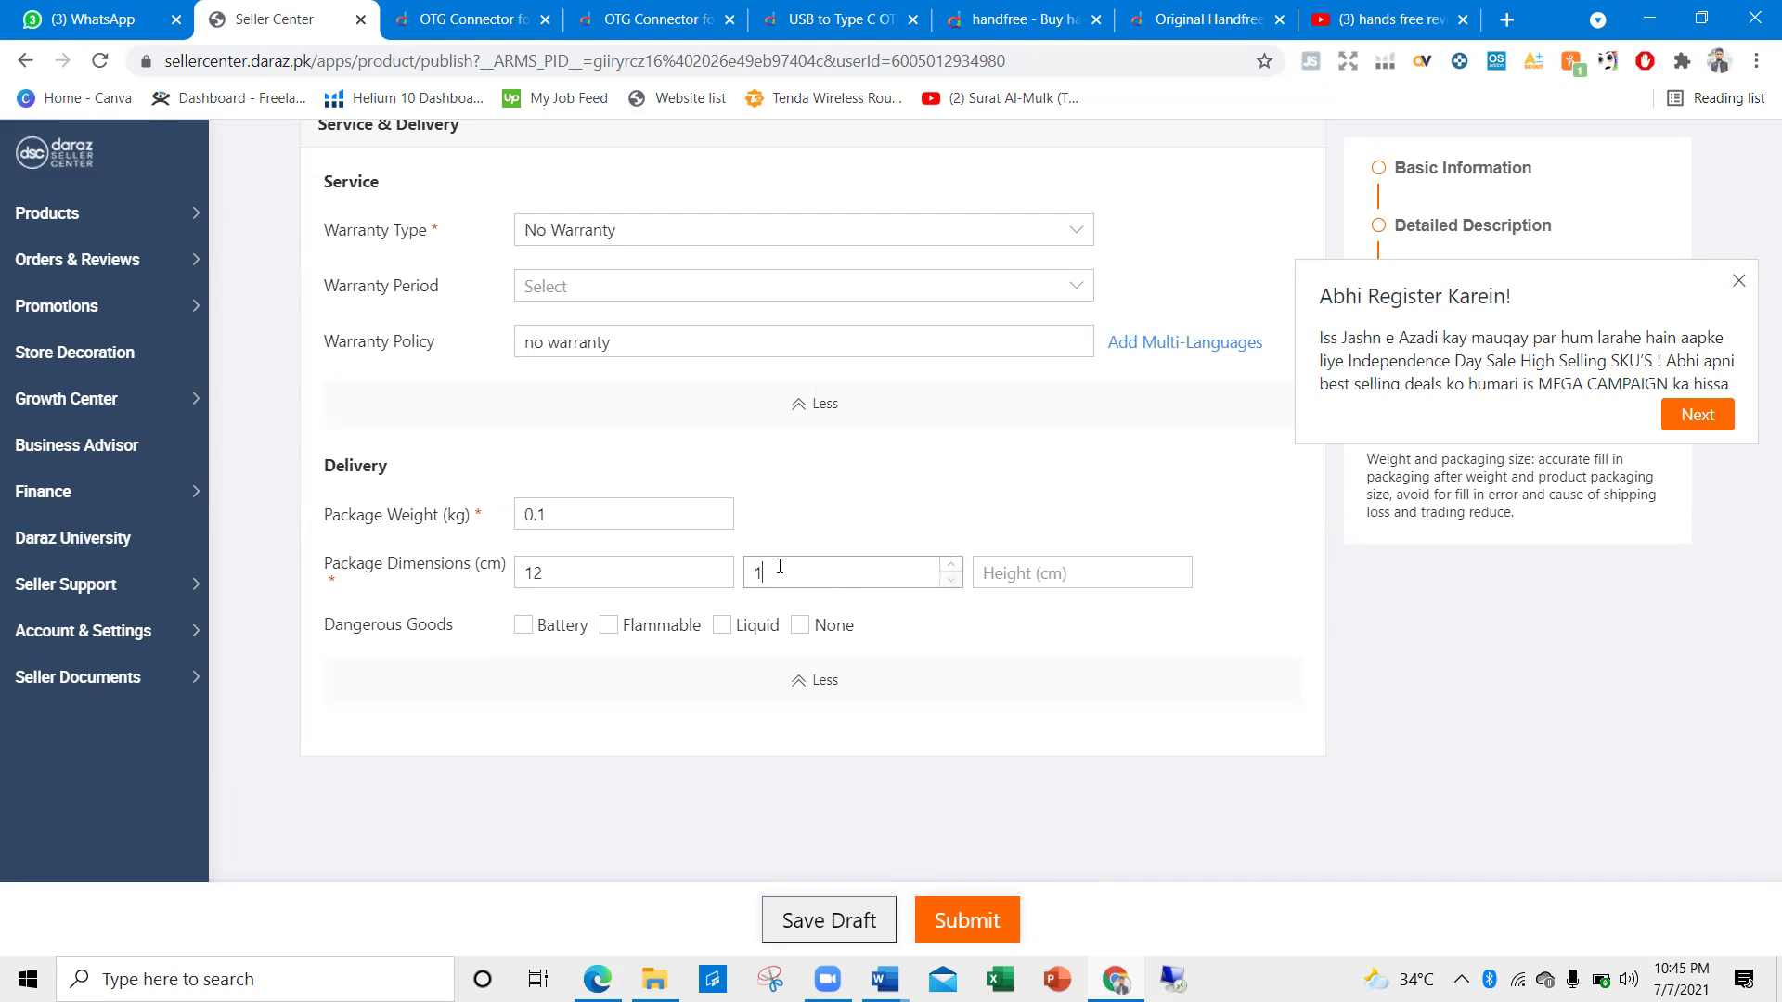
left_click(1014, 566)
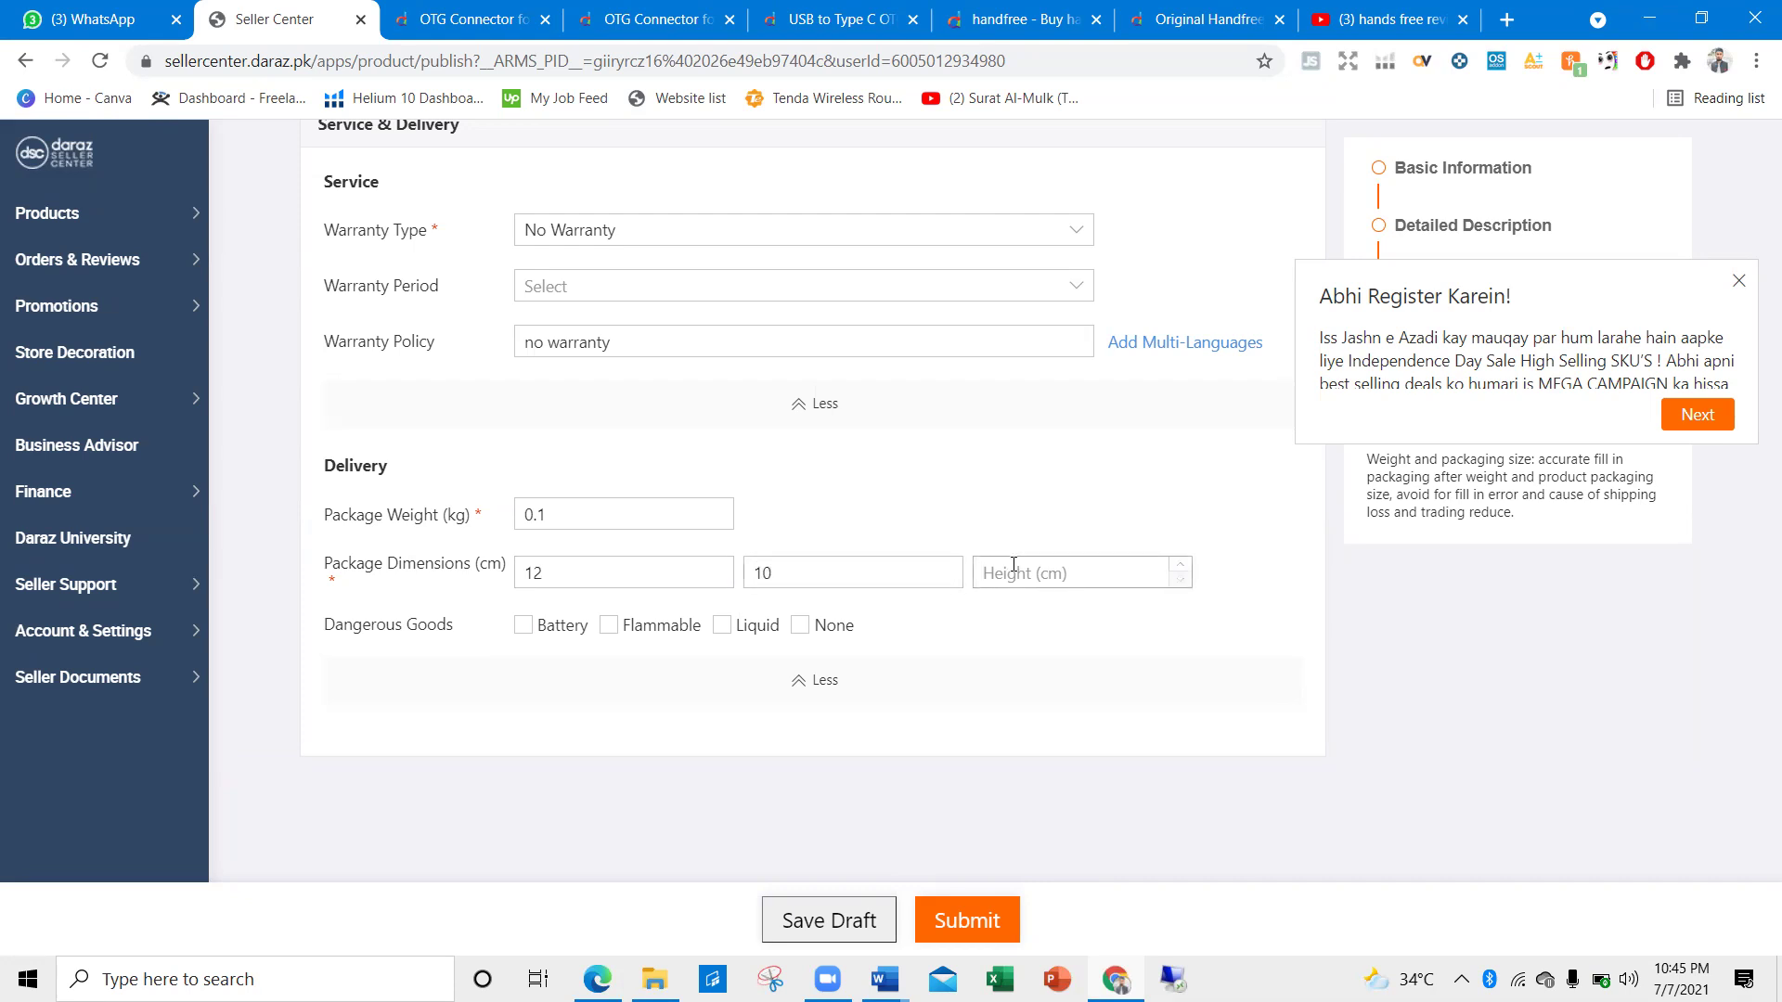
type("5")
left_click(893, 492)
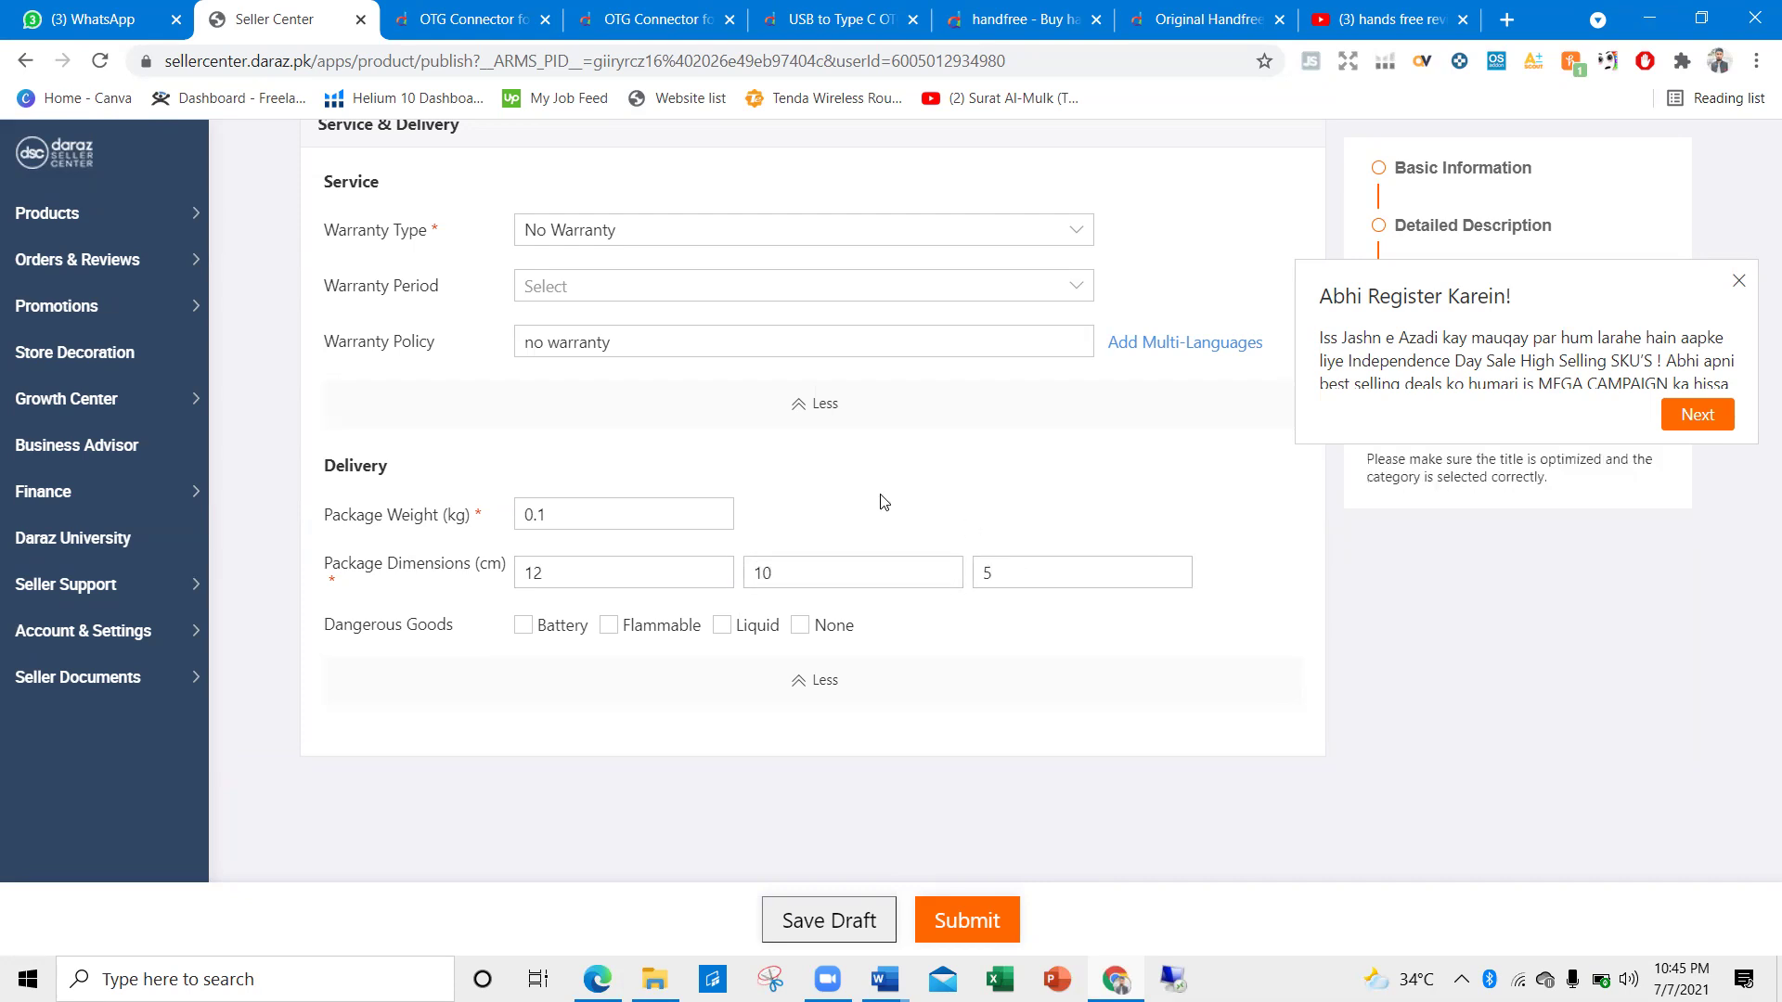
Clear the package height and re-enter the package weight as 0.1 kg
left_click(587, 517)
left_click(1047, 575)
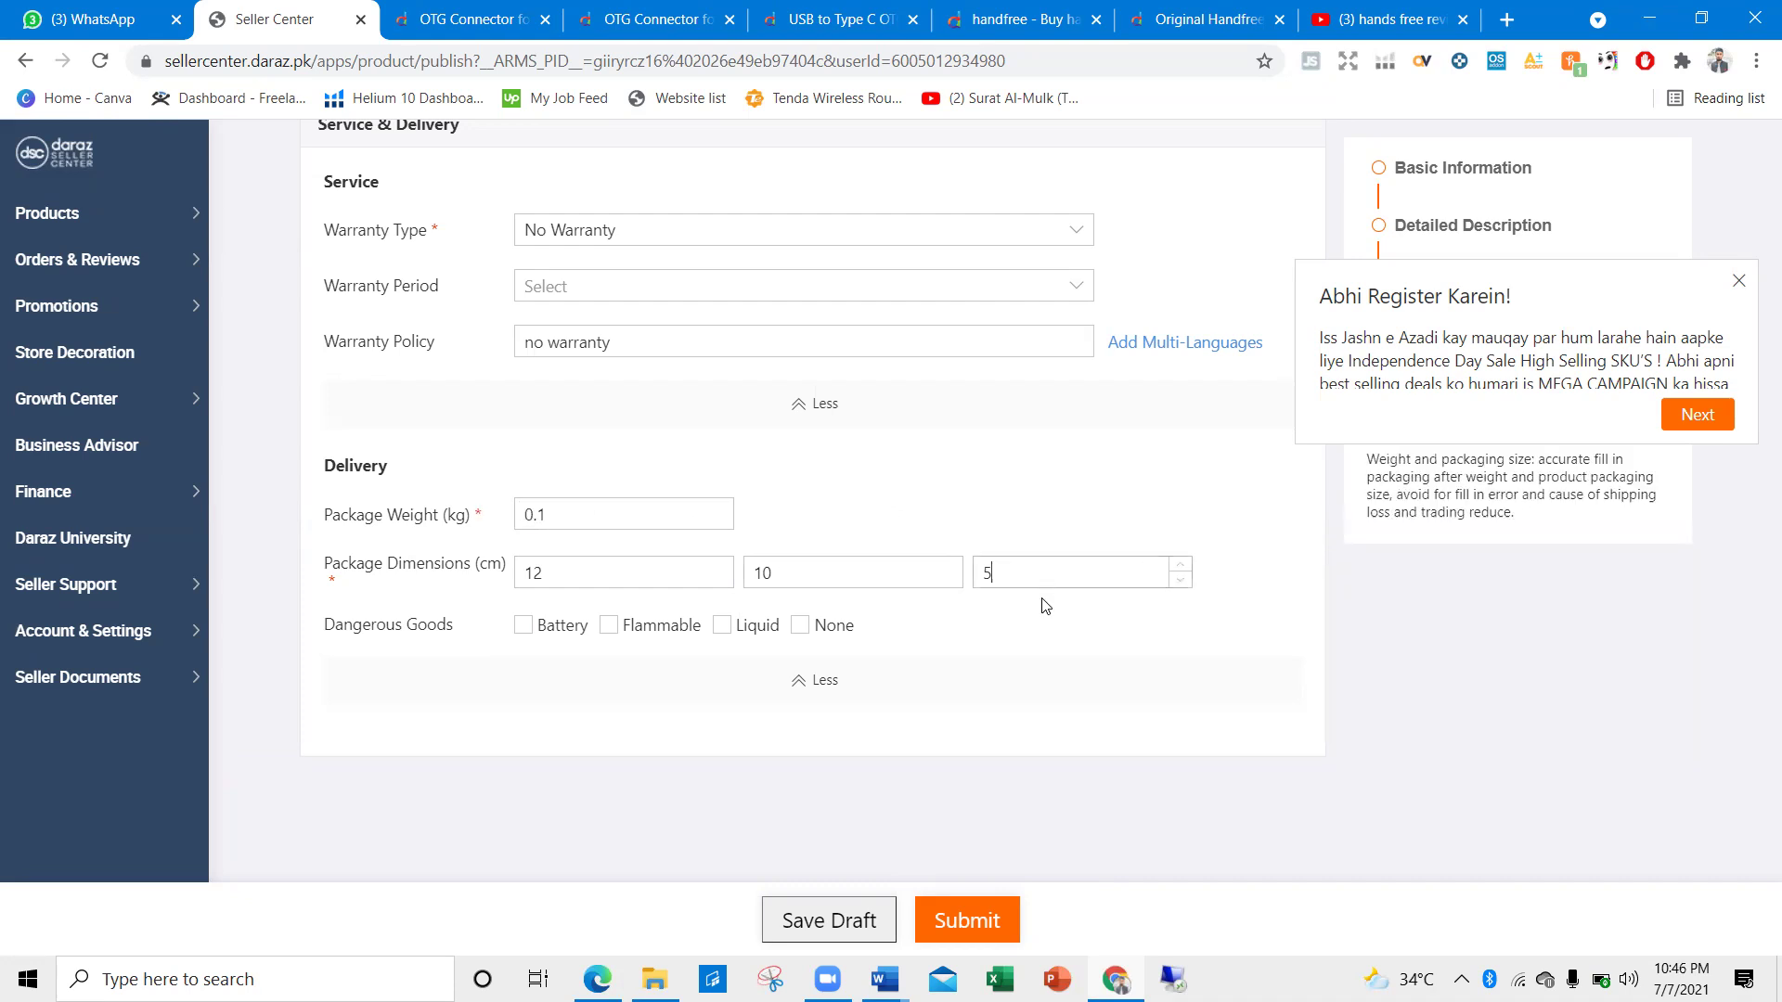
key("BackSpace")
left_click(1047, 623)
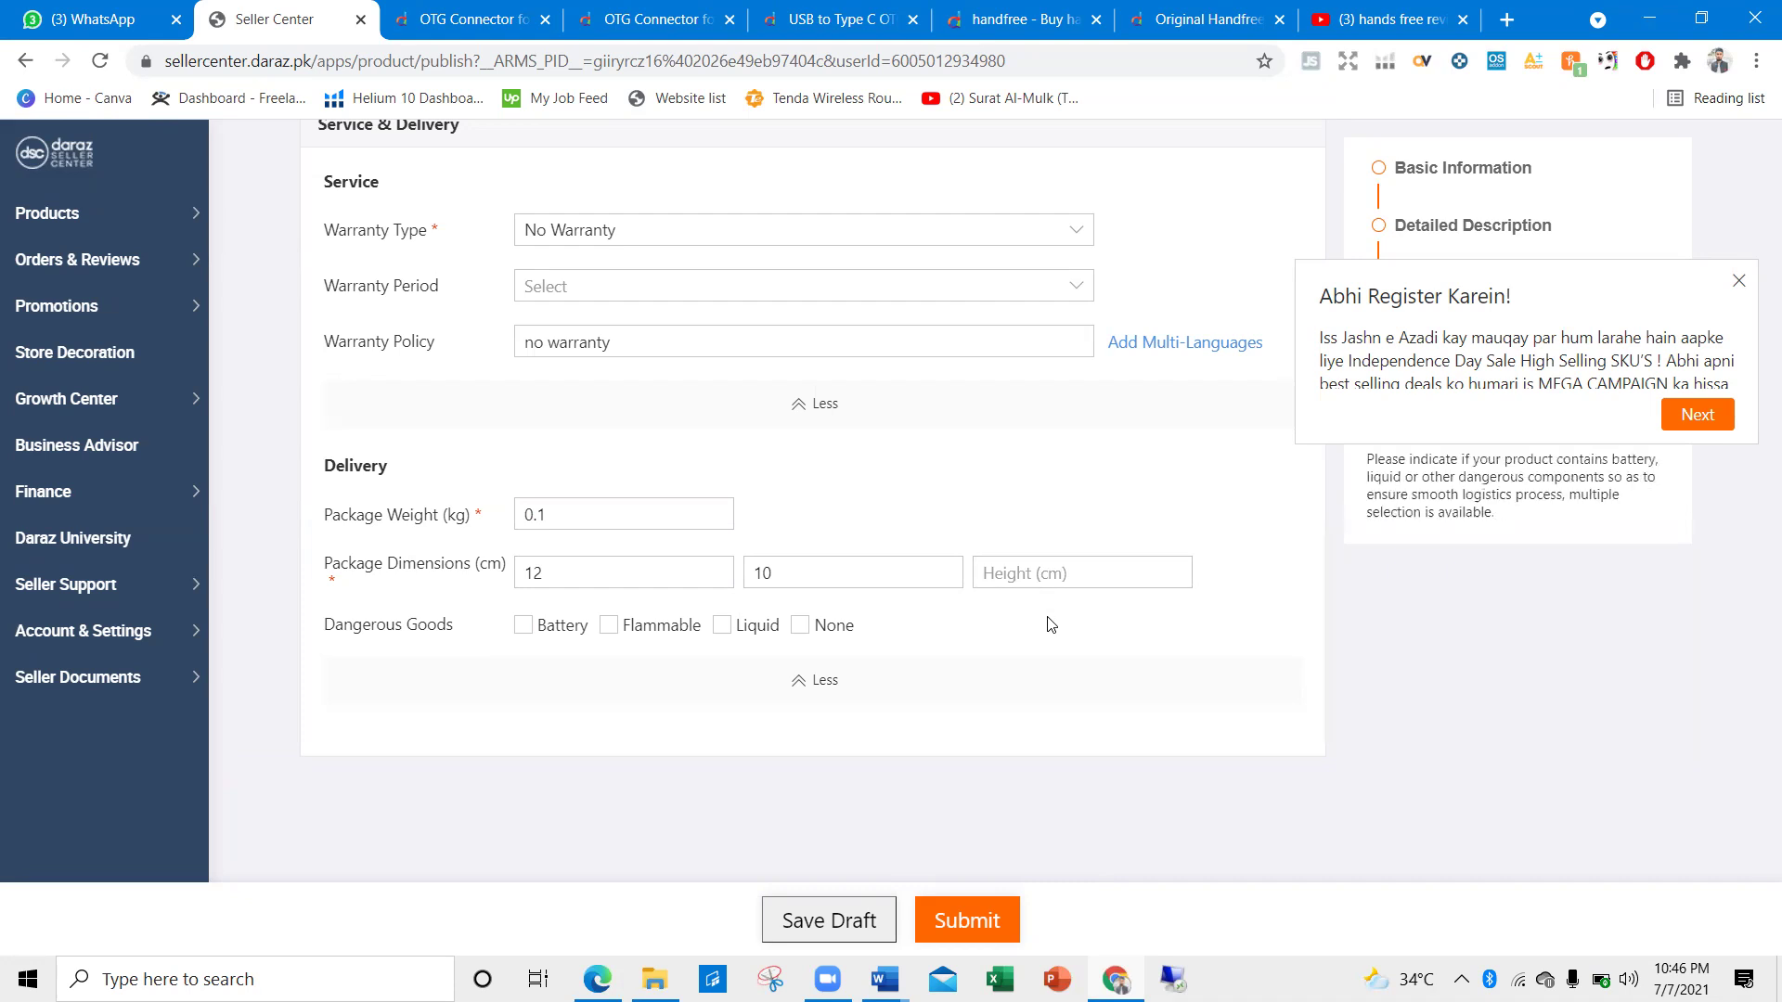
left_click(655, 514)
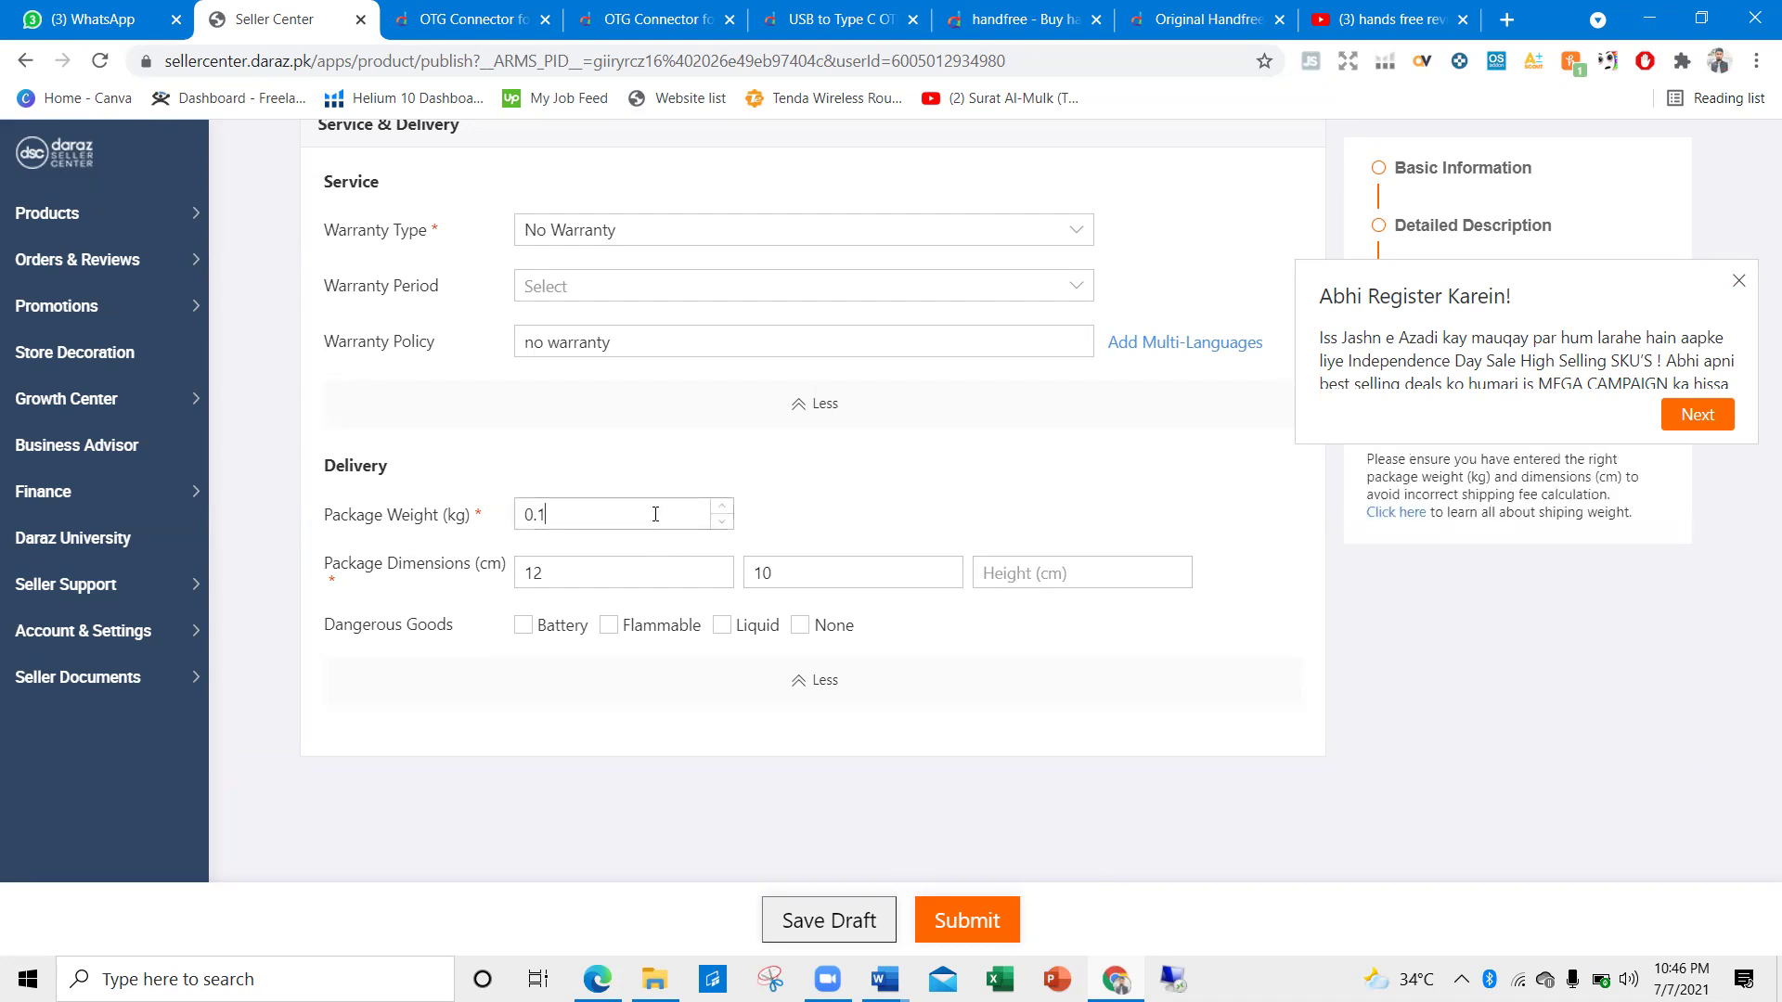
key("BackSpace")
left_click_drag(433, 515, 472, 516)
left_click_drag(993, 547, 1126, 598)
left_click(1121, 600)
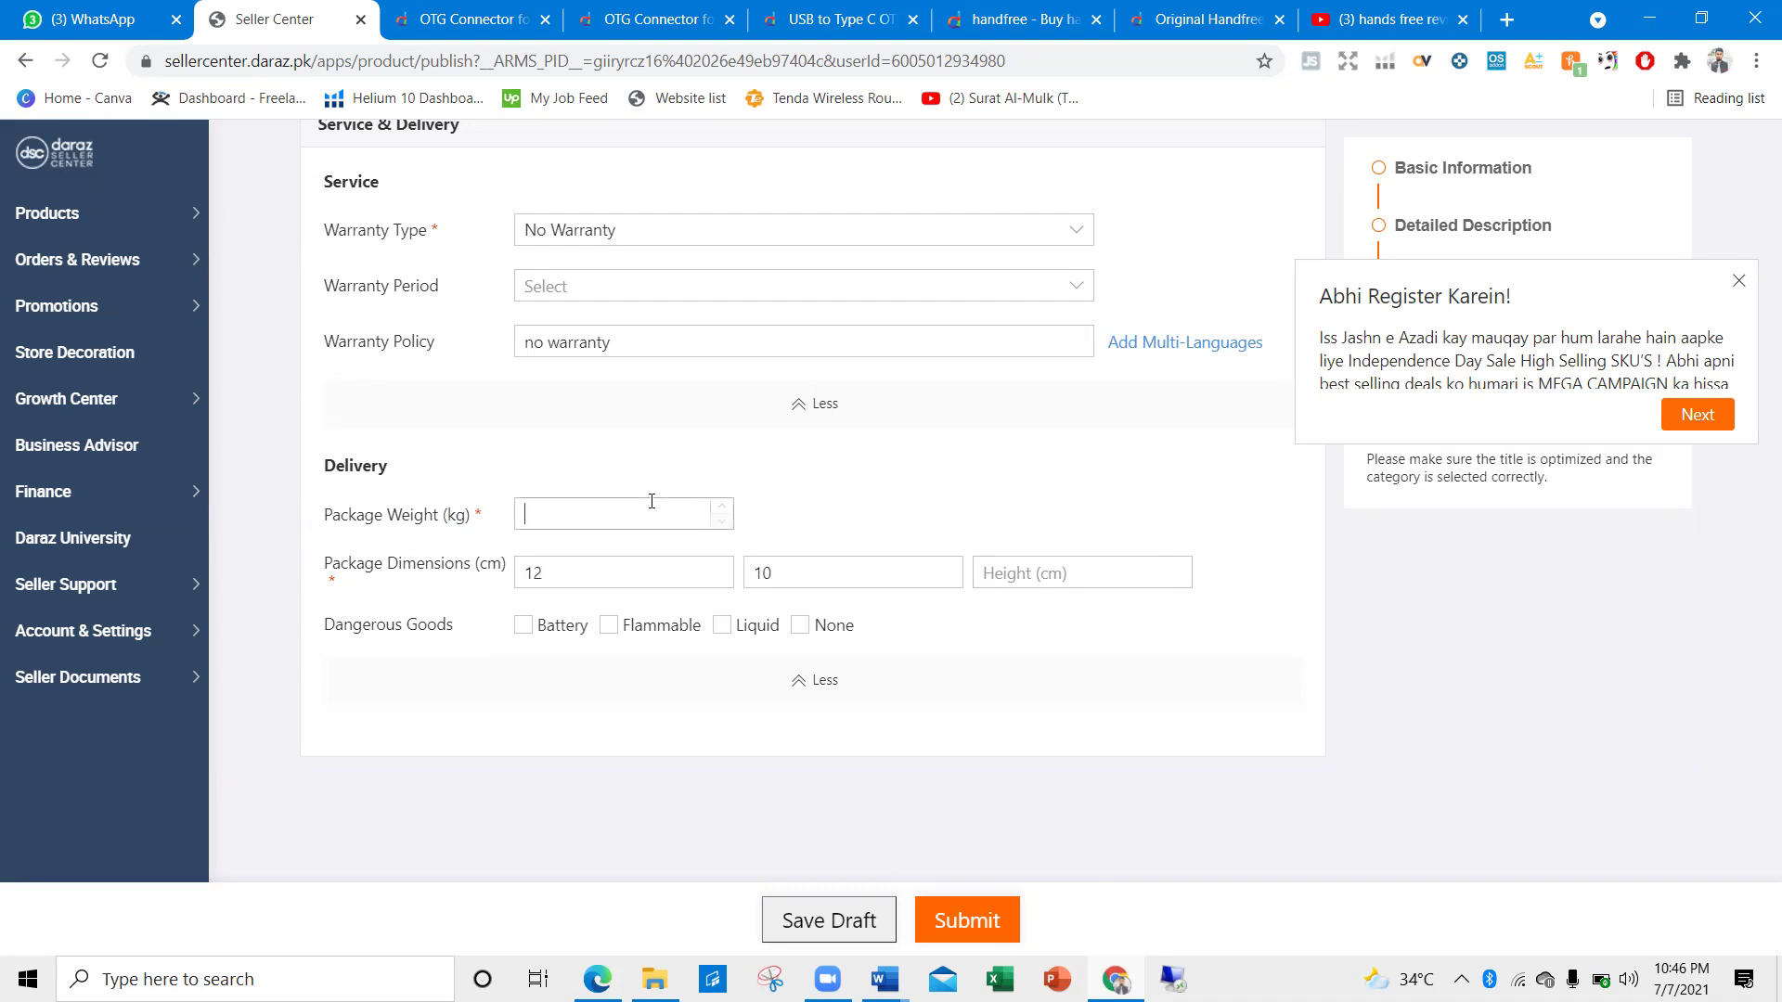
type("0.1")
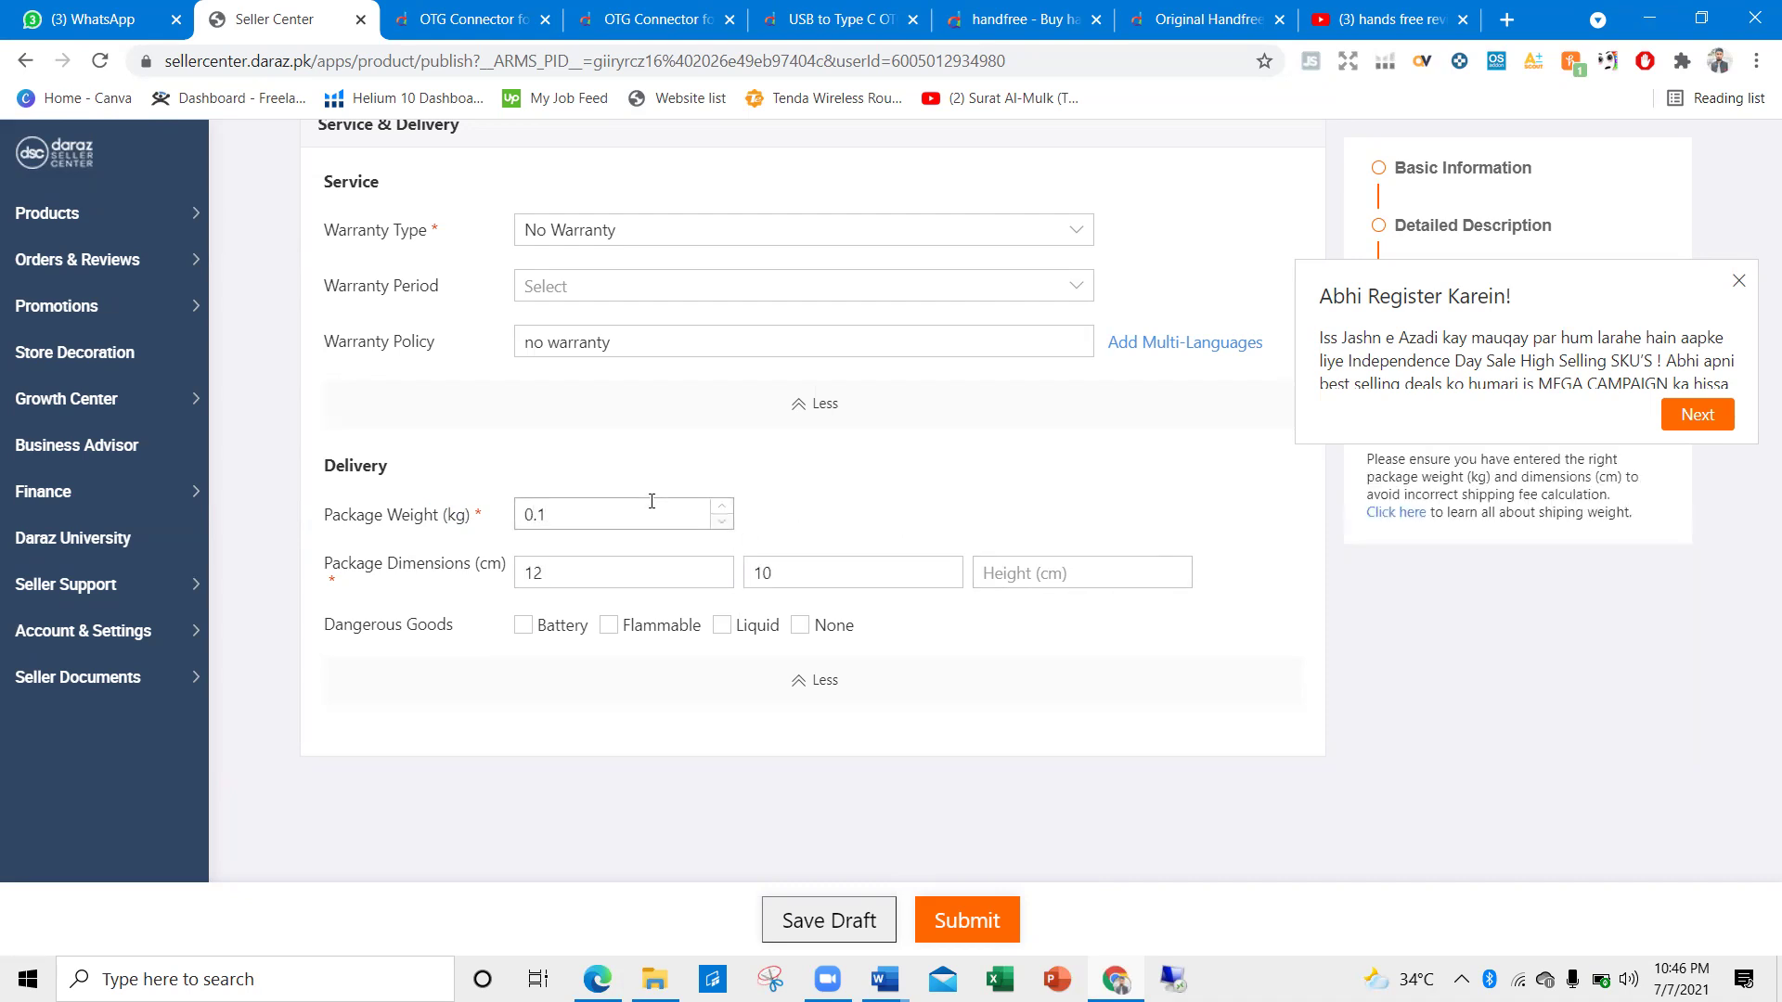
left_click(753, 474)
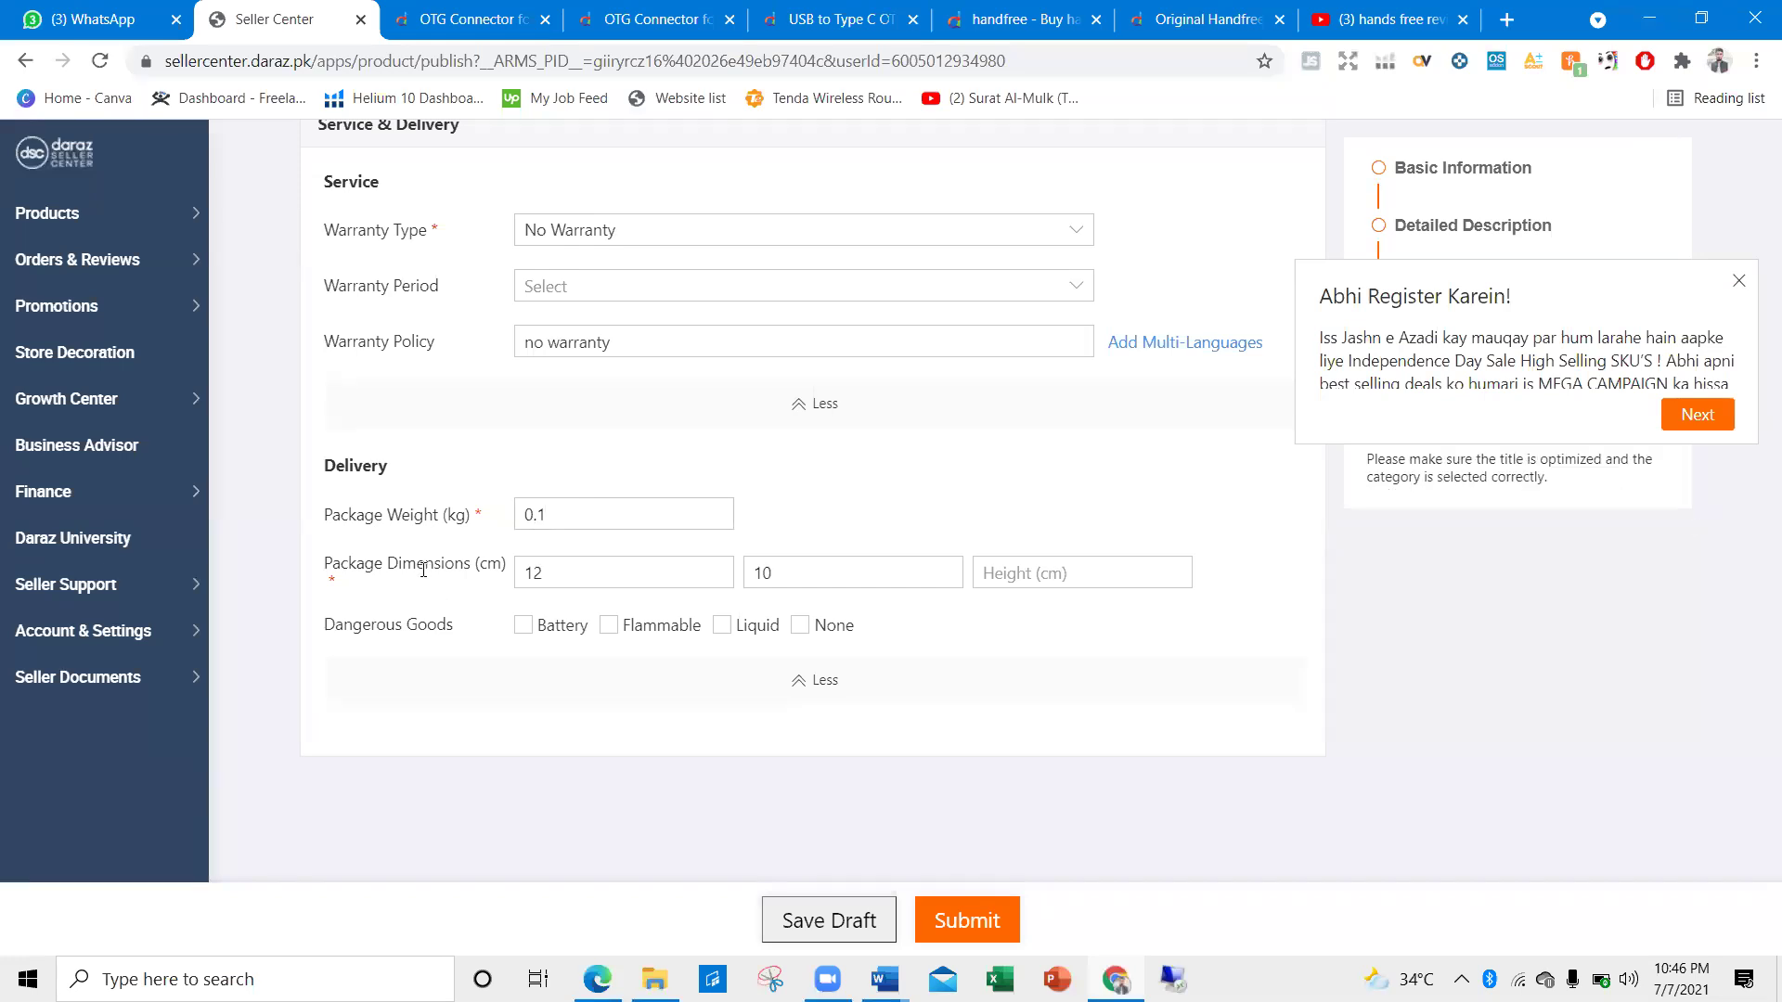
left_click(986, 587)
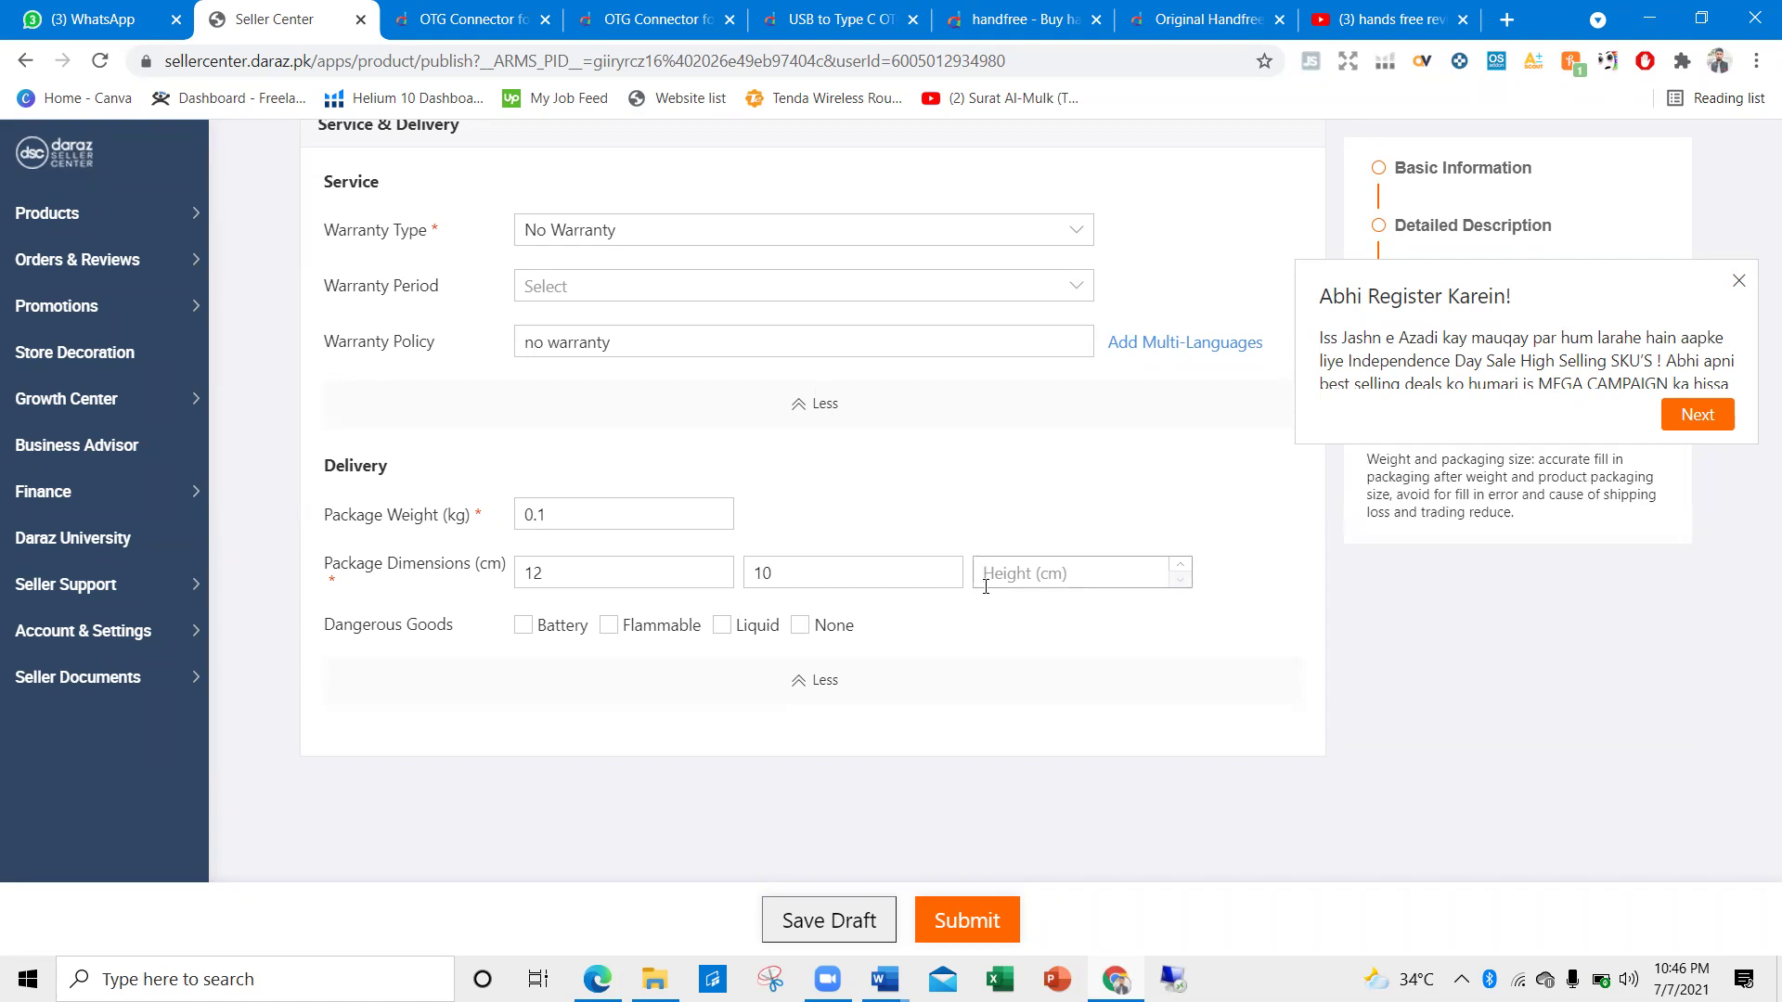
left_click(966, 601)
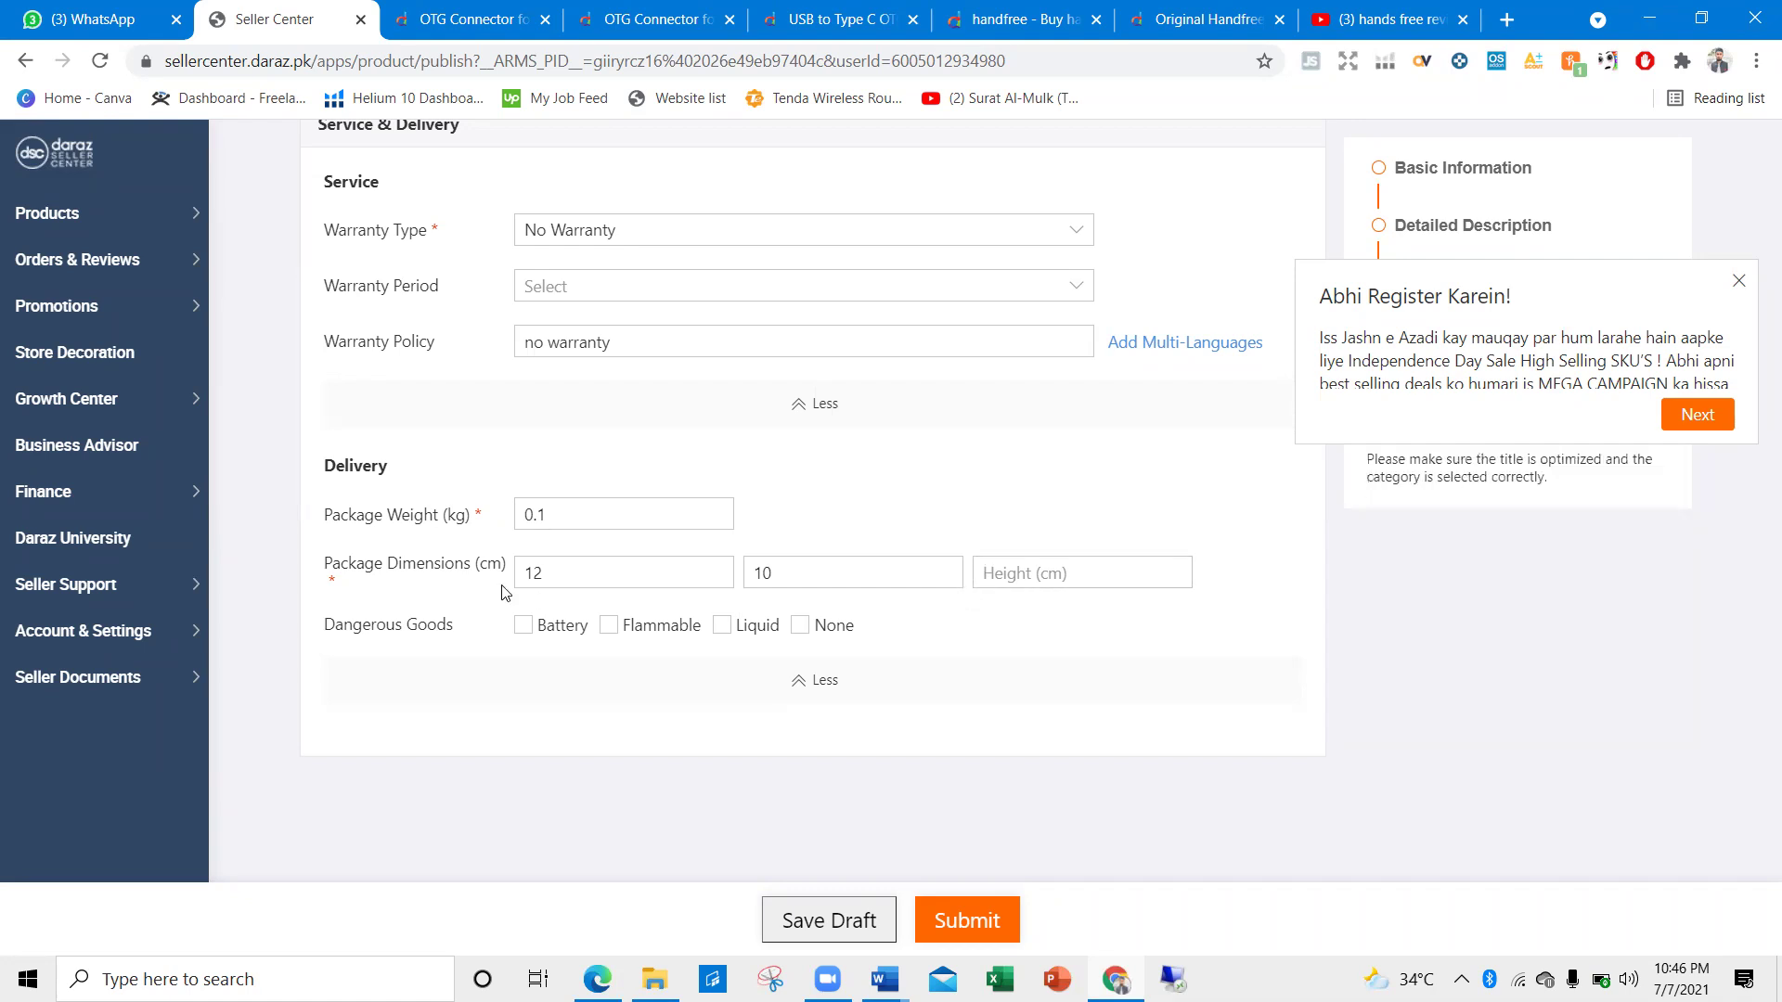
left_click_drag(336, 565, 318, 518)
left_click(402, 586)
left_click(381, 570)
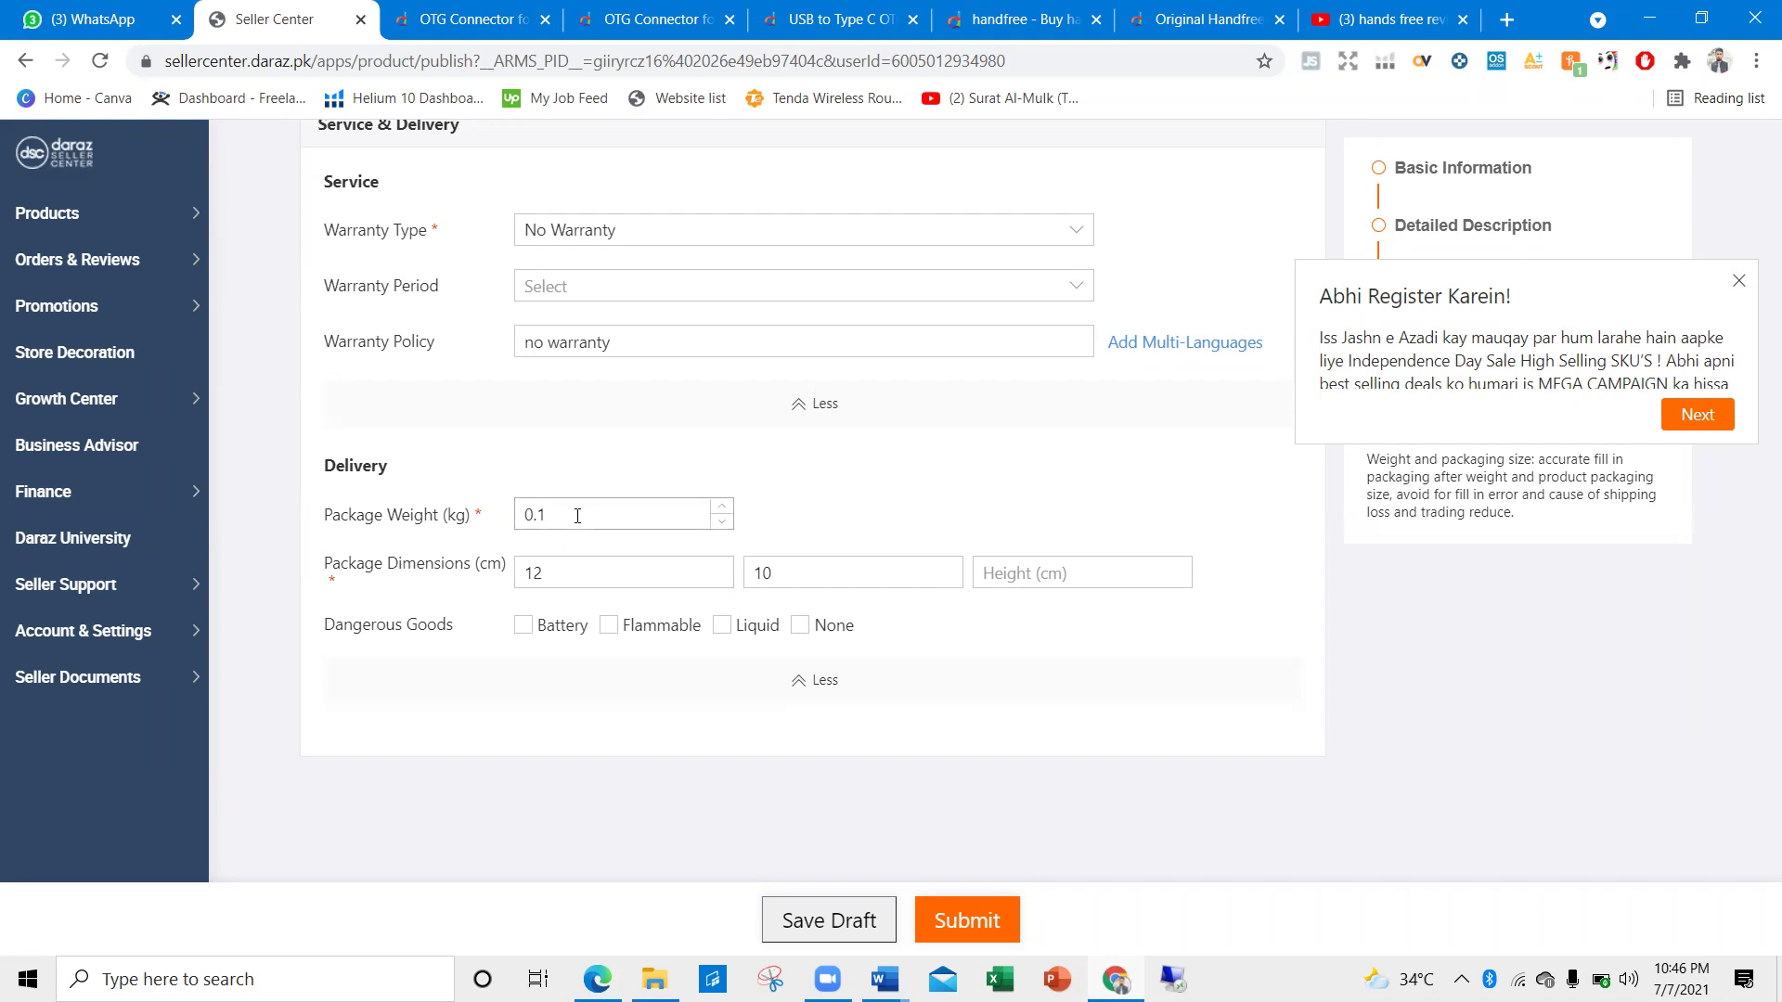
Set the package height to 6 cm and mark the dangerous goods as None
left_click(1080, 575)
type("6")
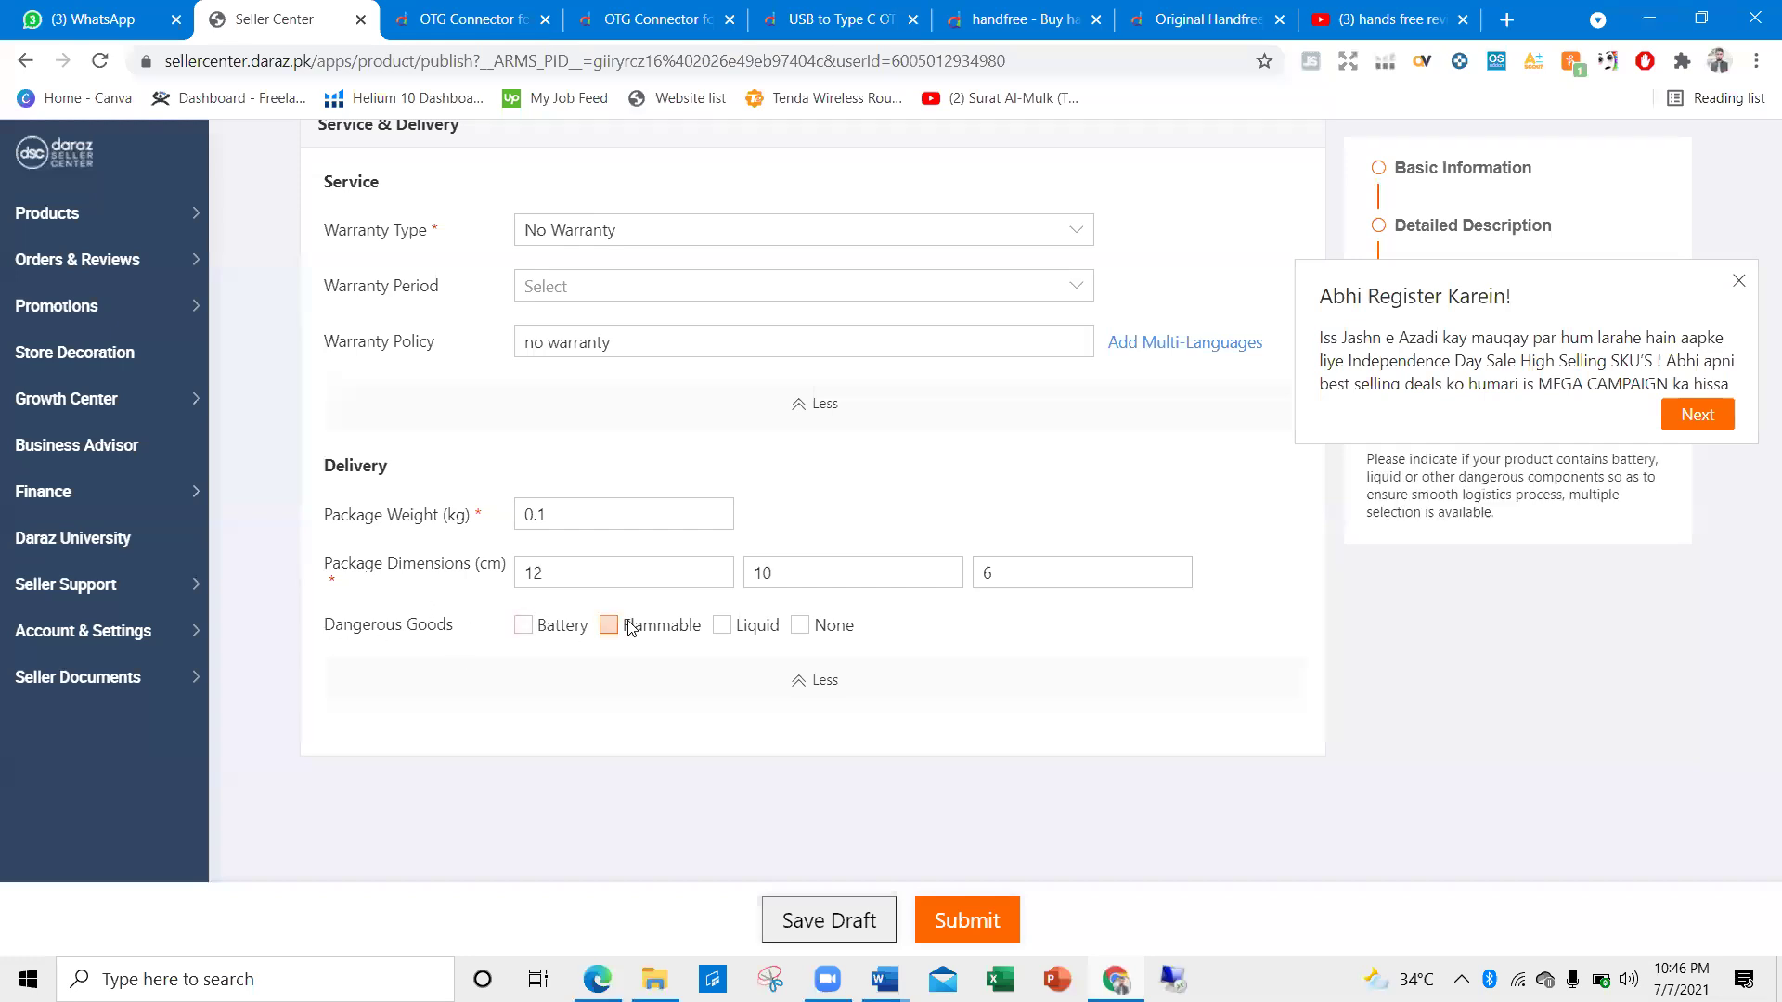
left_click(800, 626)
Dismiss the campaign pop-up and review the whole product form, from basic information through descriptions, variations and stock to service and delivery
scroll(938, 609, "up", 5)
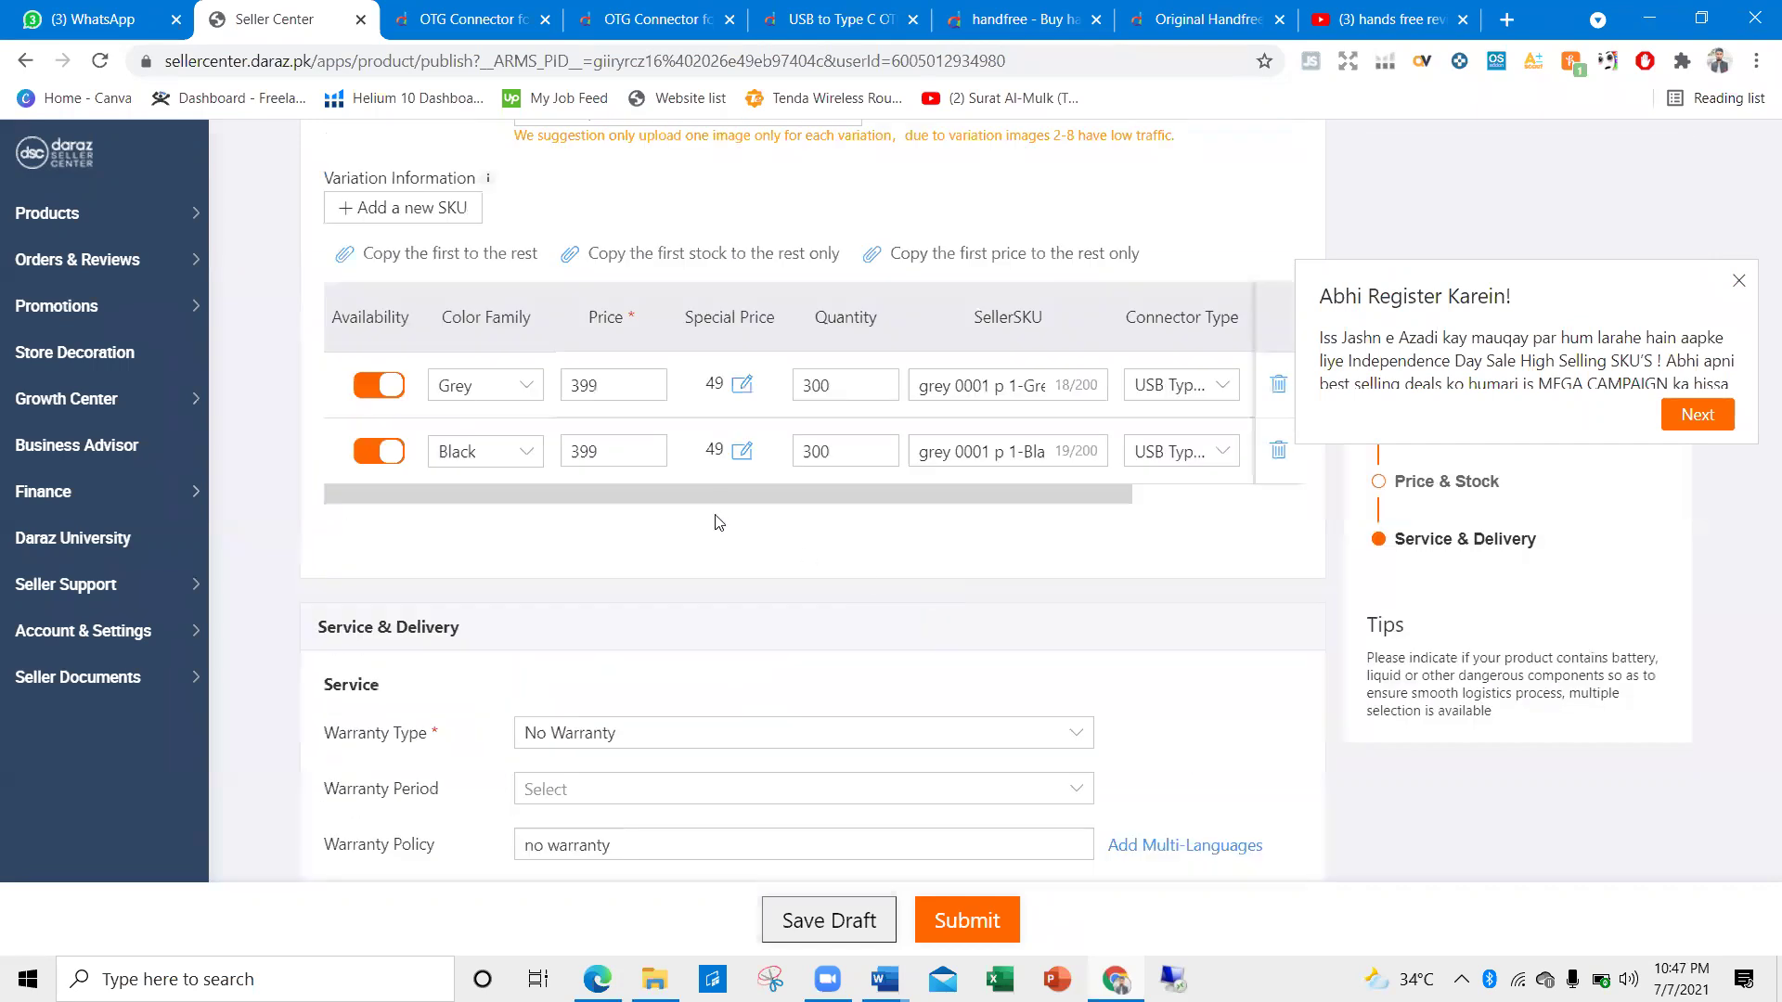
scroll(1758, 297, "up", 5)
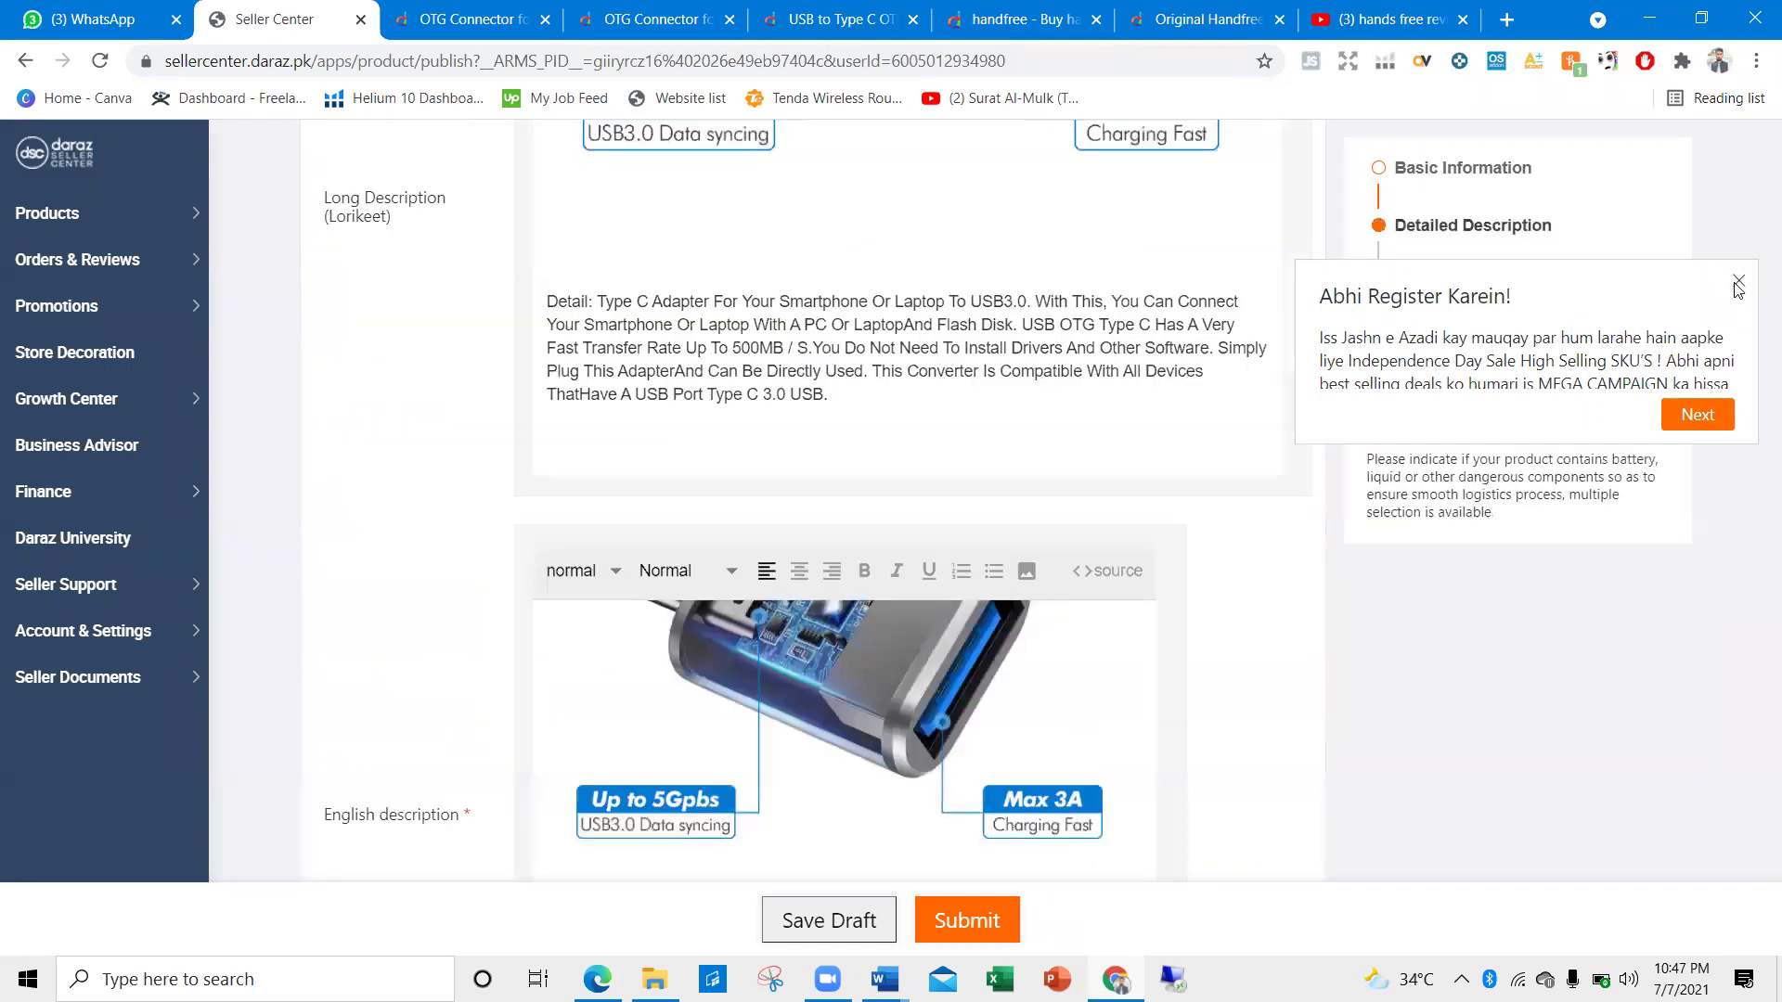
scroll(436, 399, "up", 5)
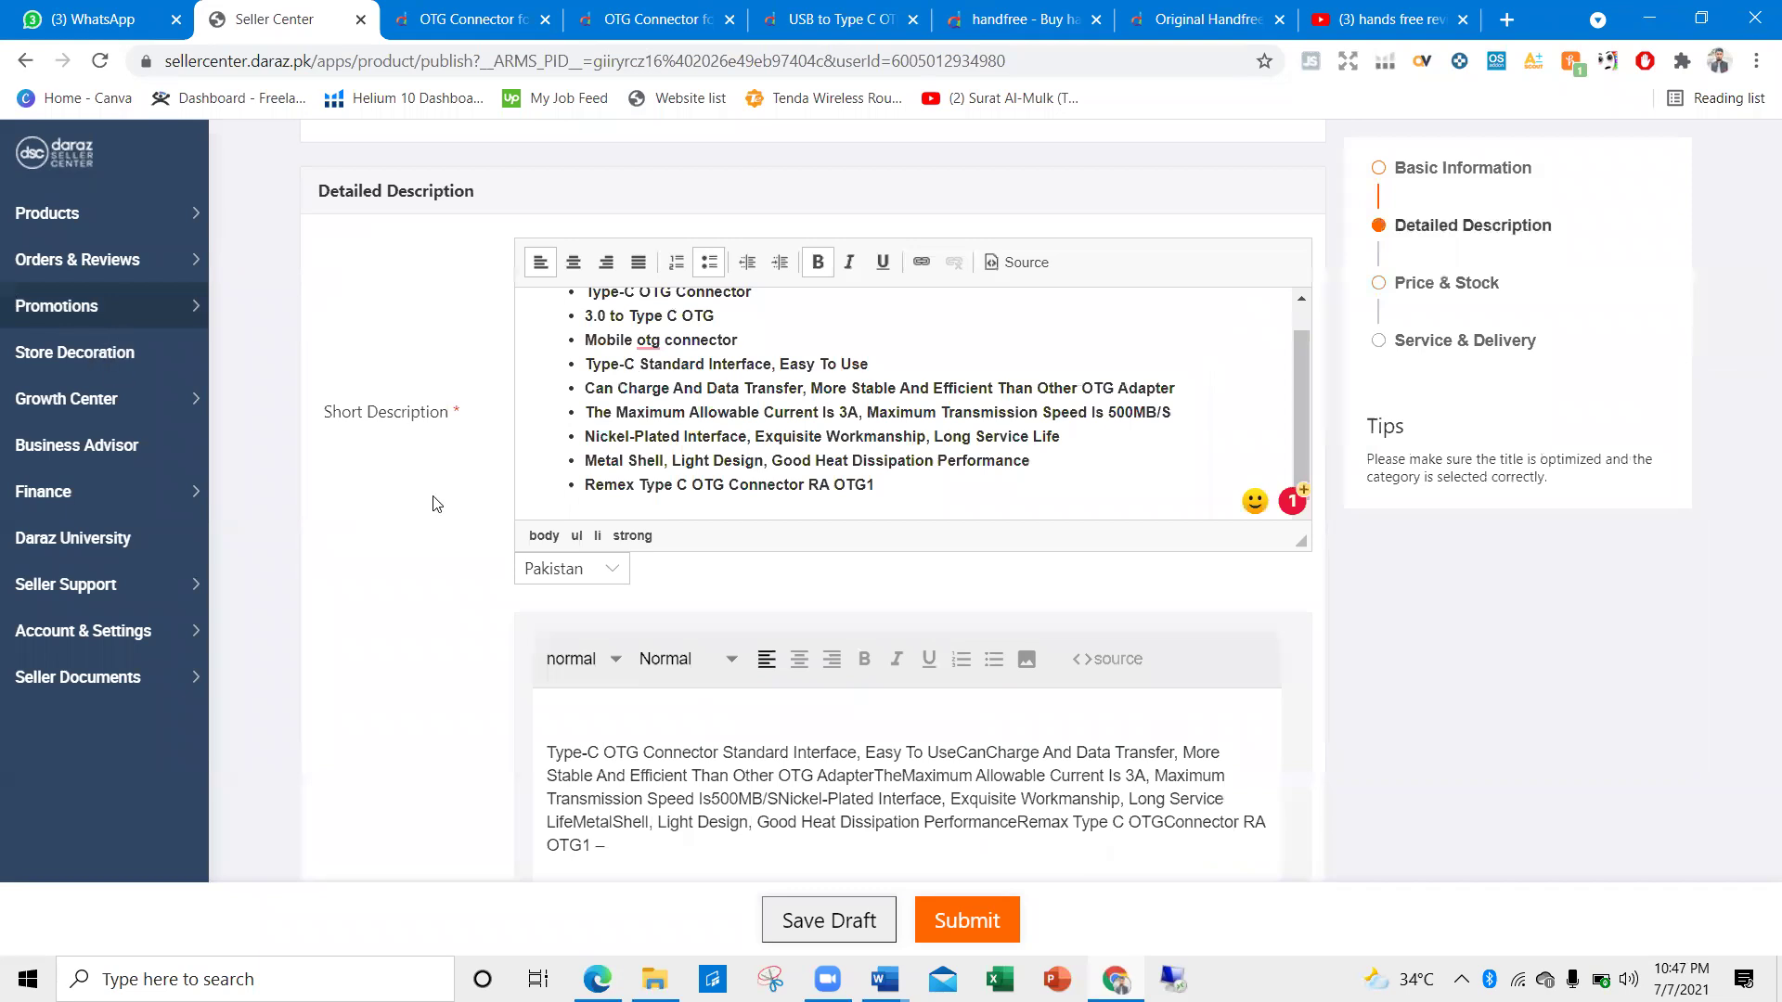
scroll(510, 533, "up", 10)
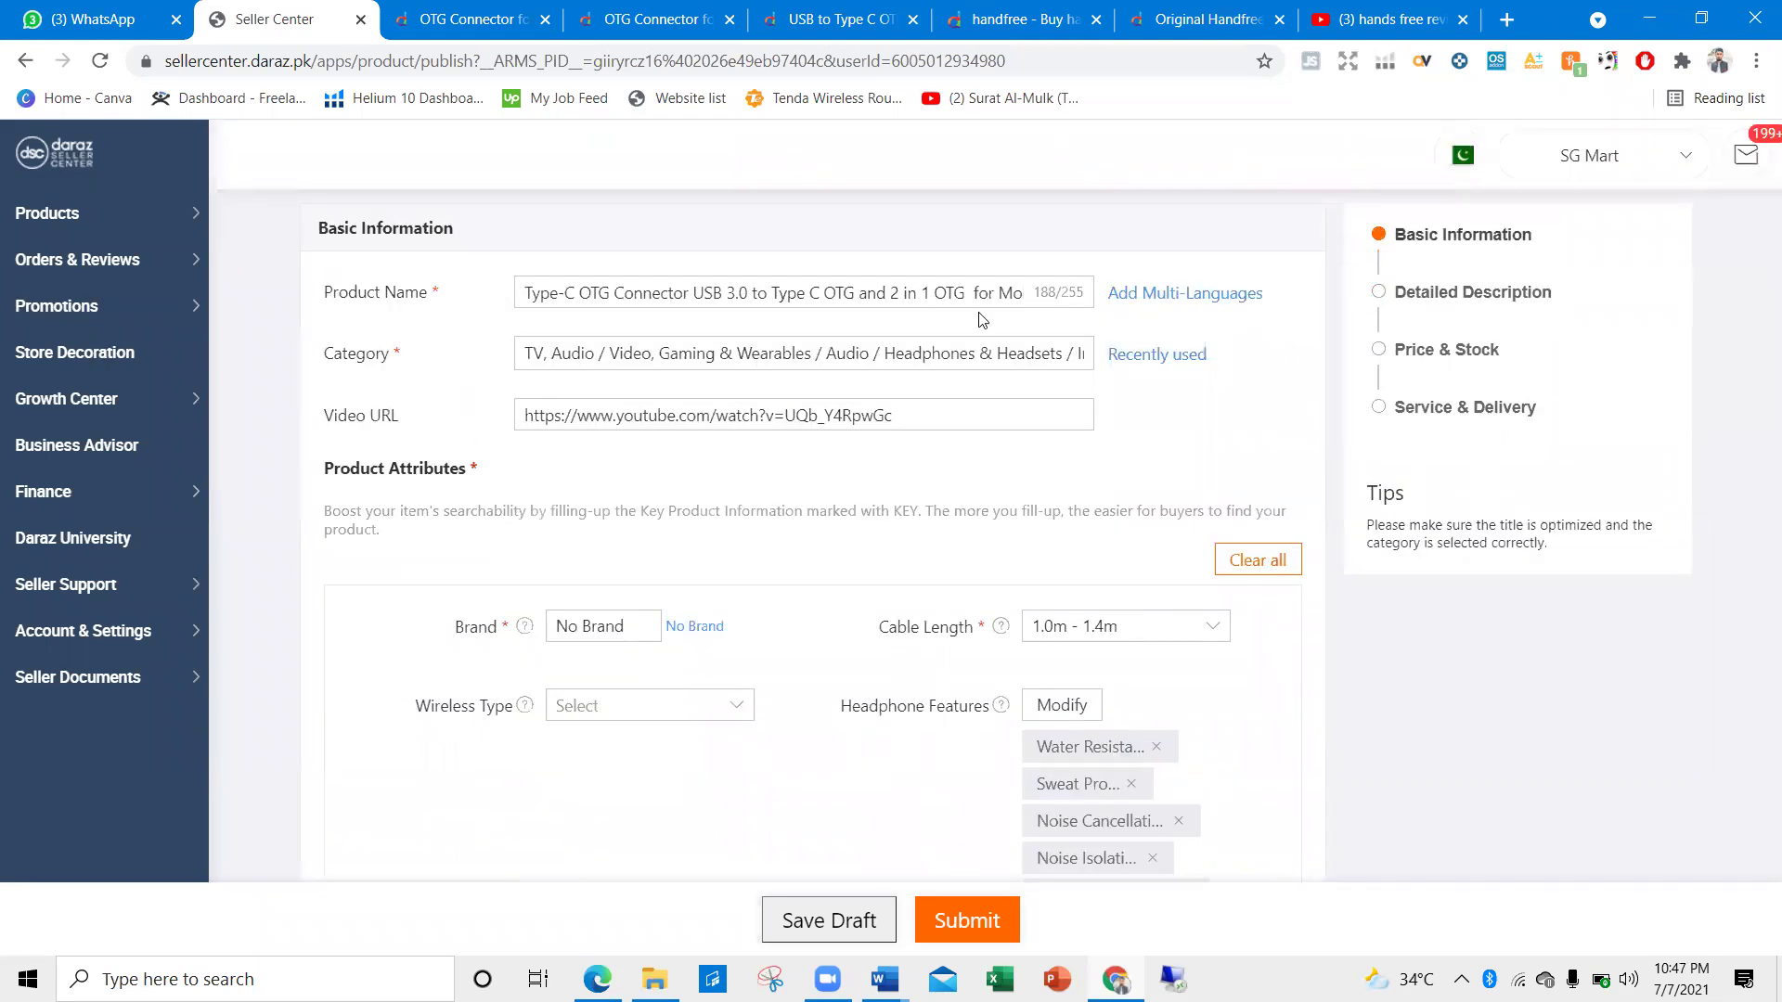
scroll(765, 384, "down", 10)
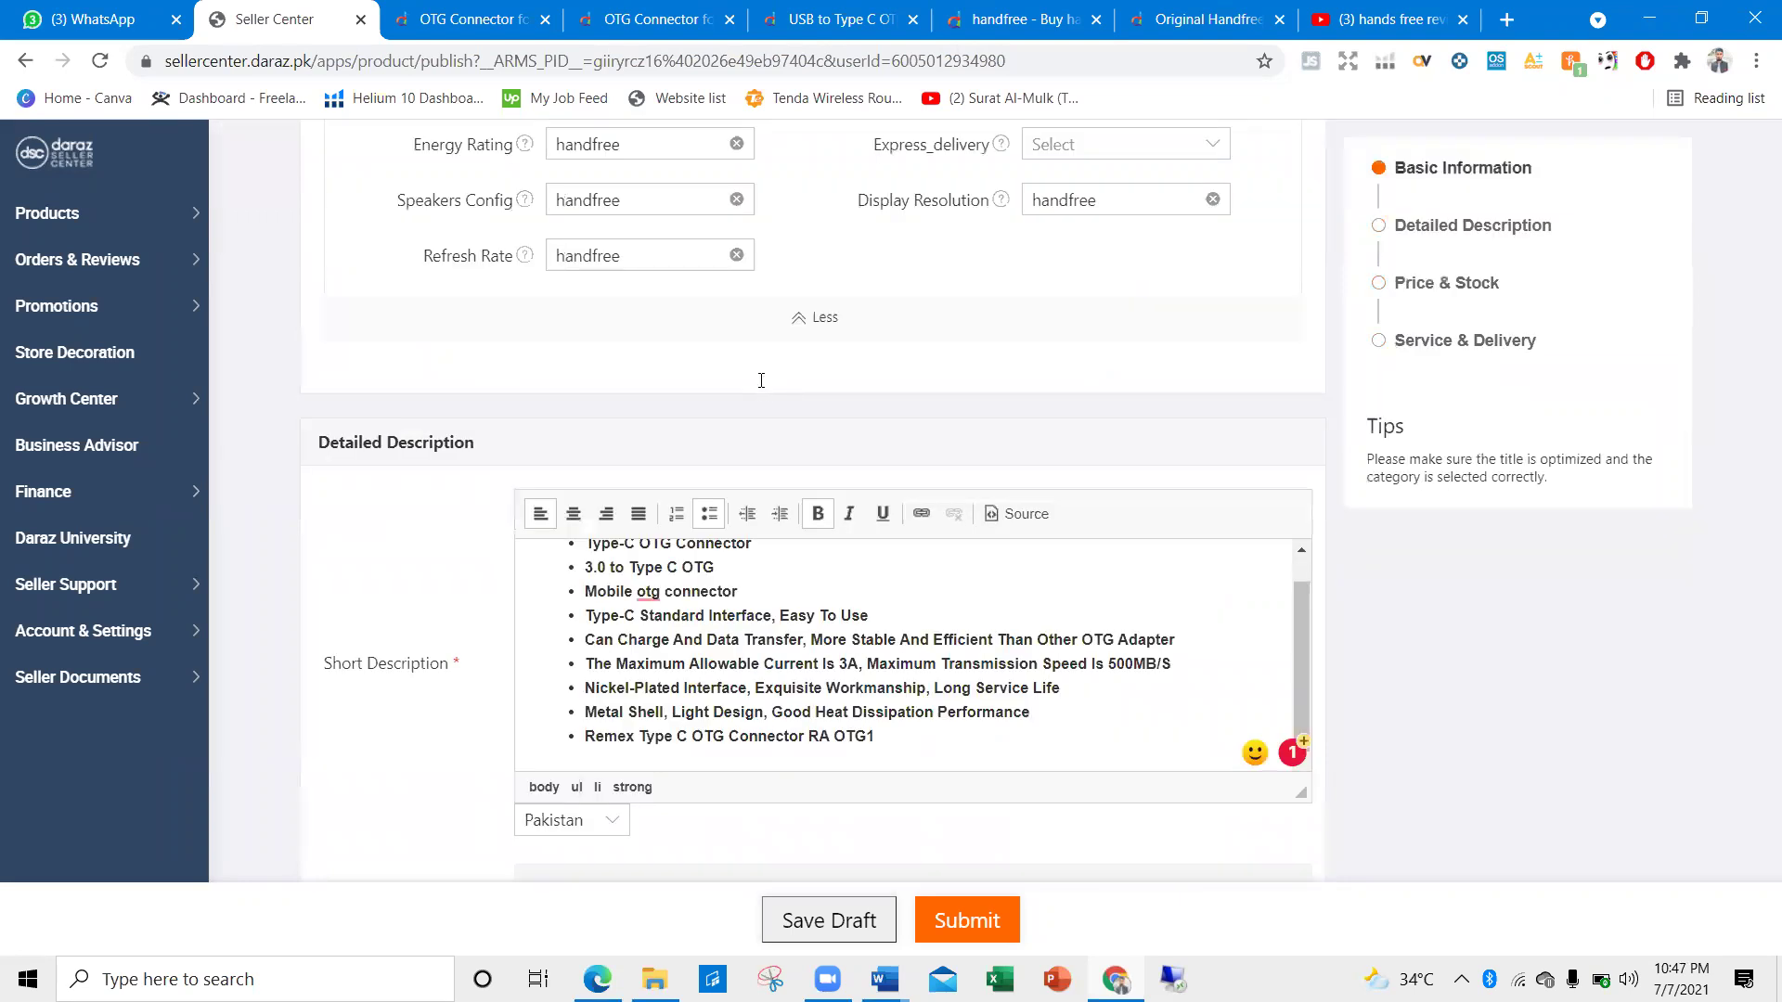
scroll(717, 473, "down", 7)
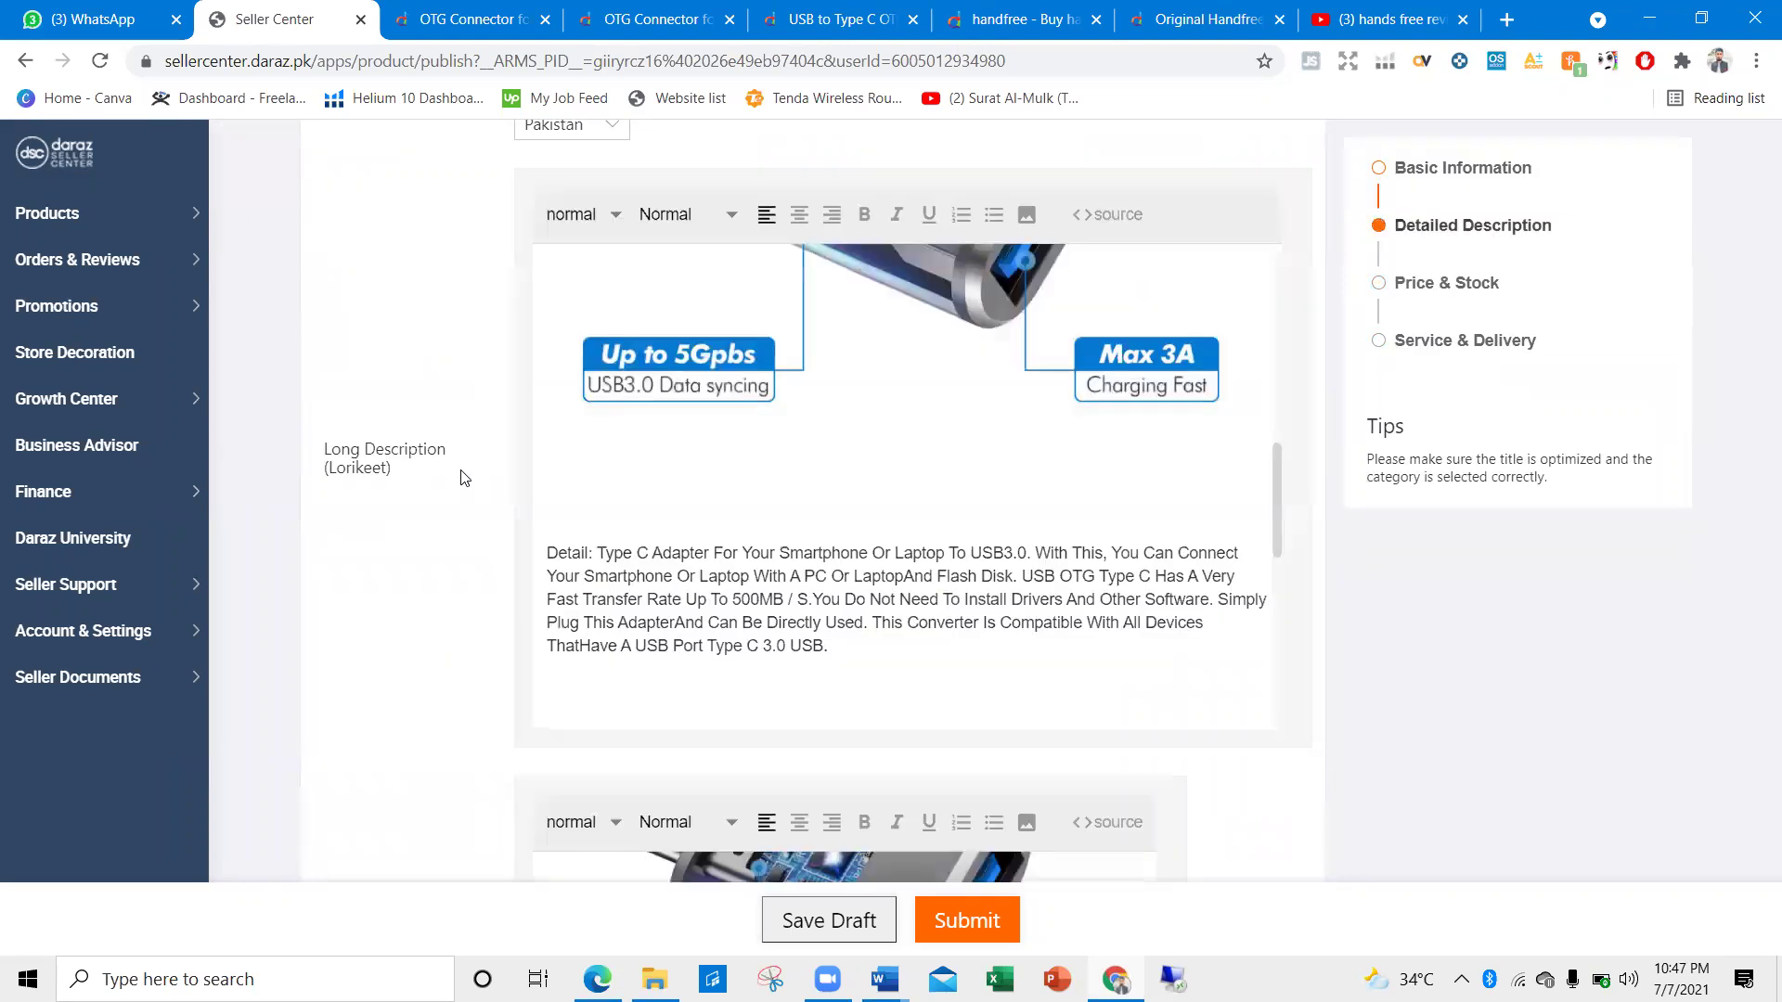
scroll(464, 478, "down", 10)
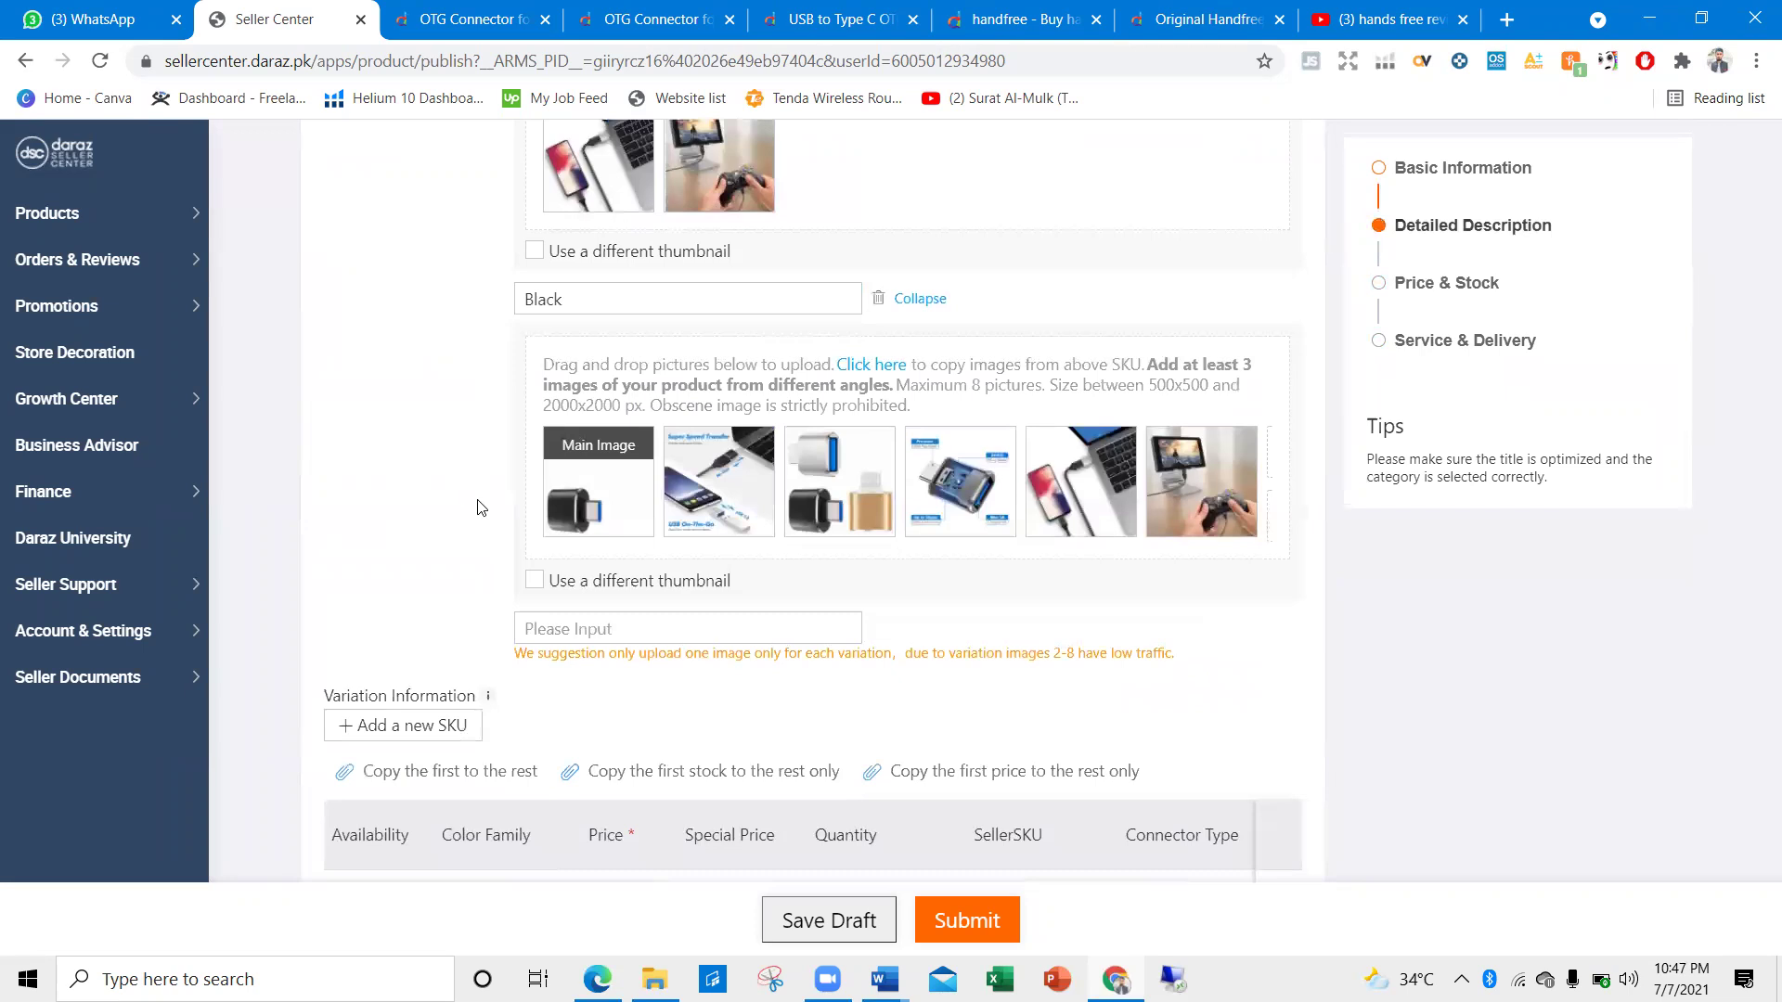
scroll(580, 640, "down", 10)
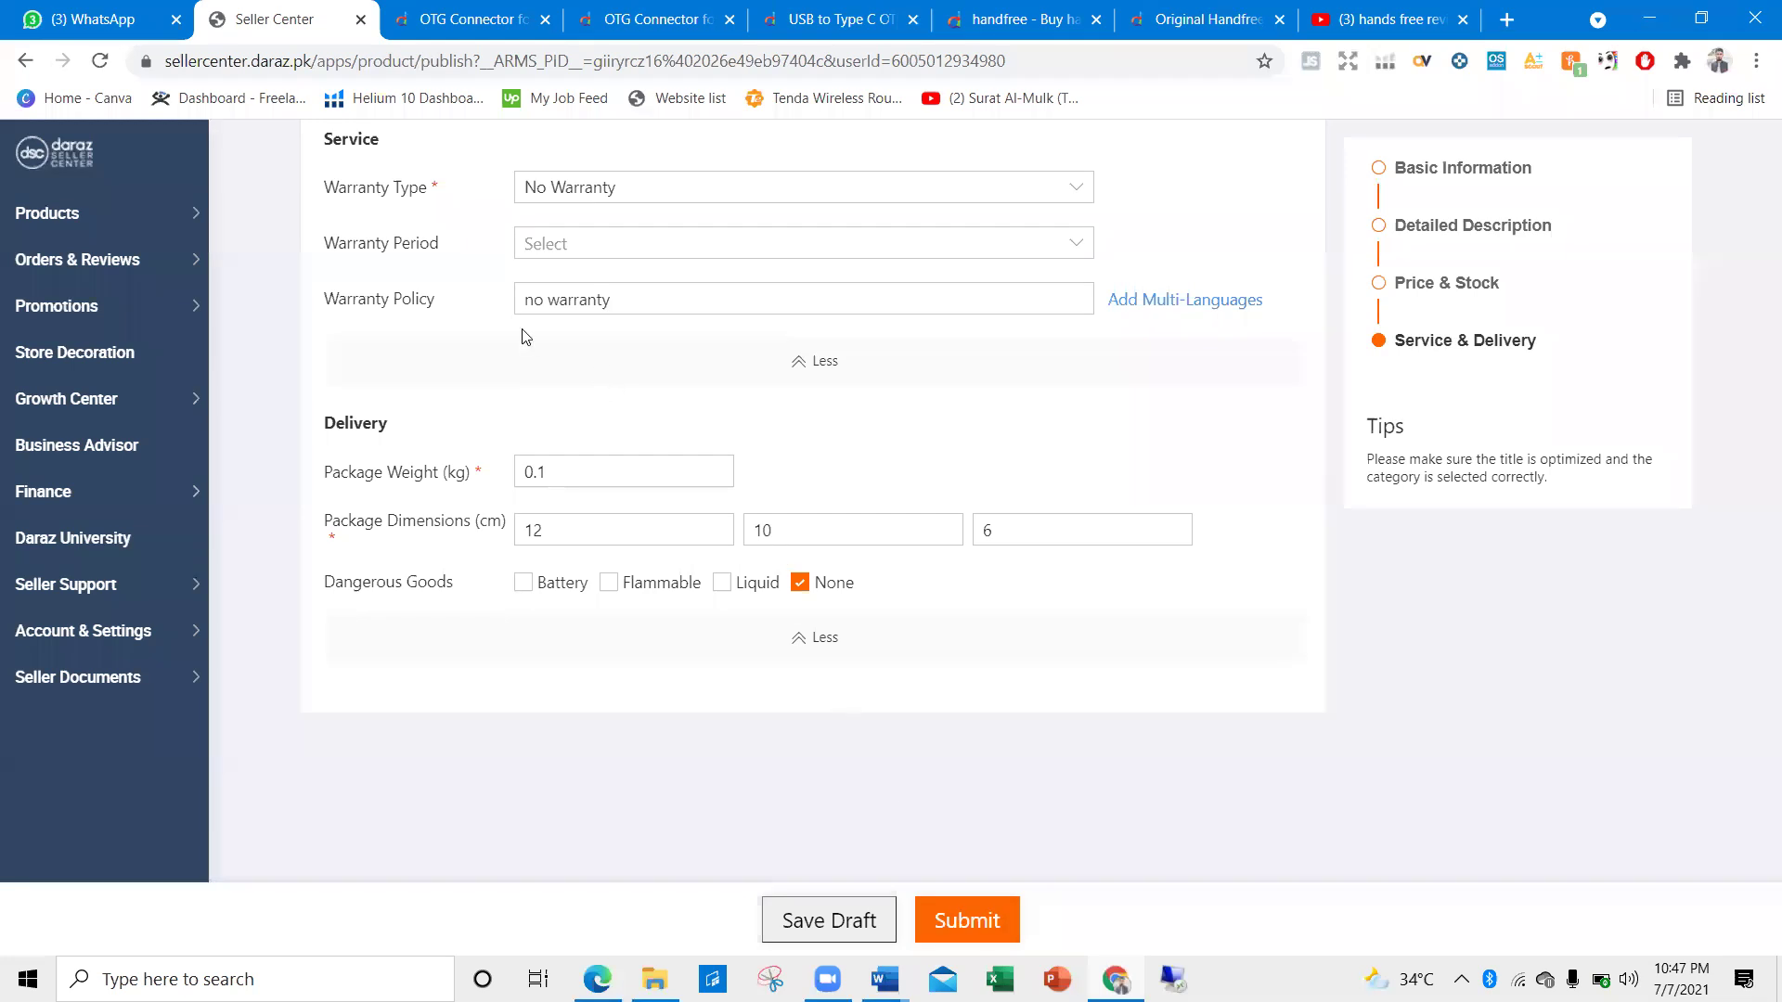
scroll(525, 336, "up", 5)
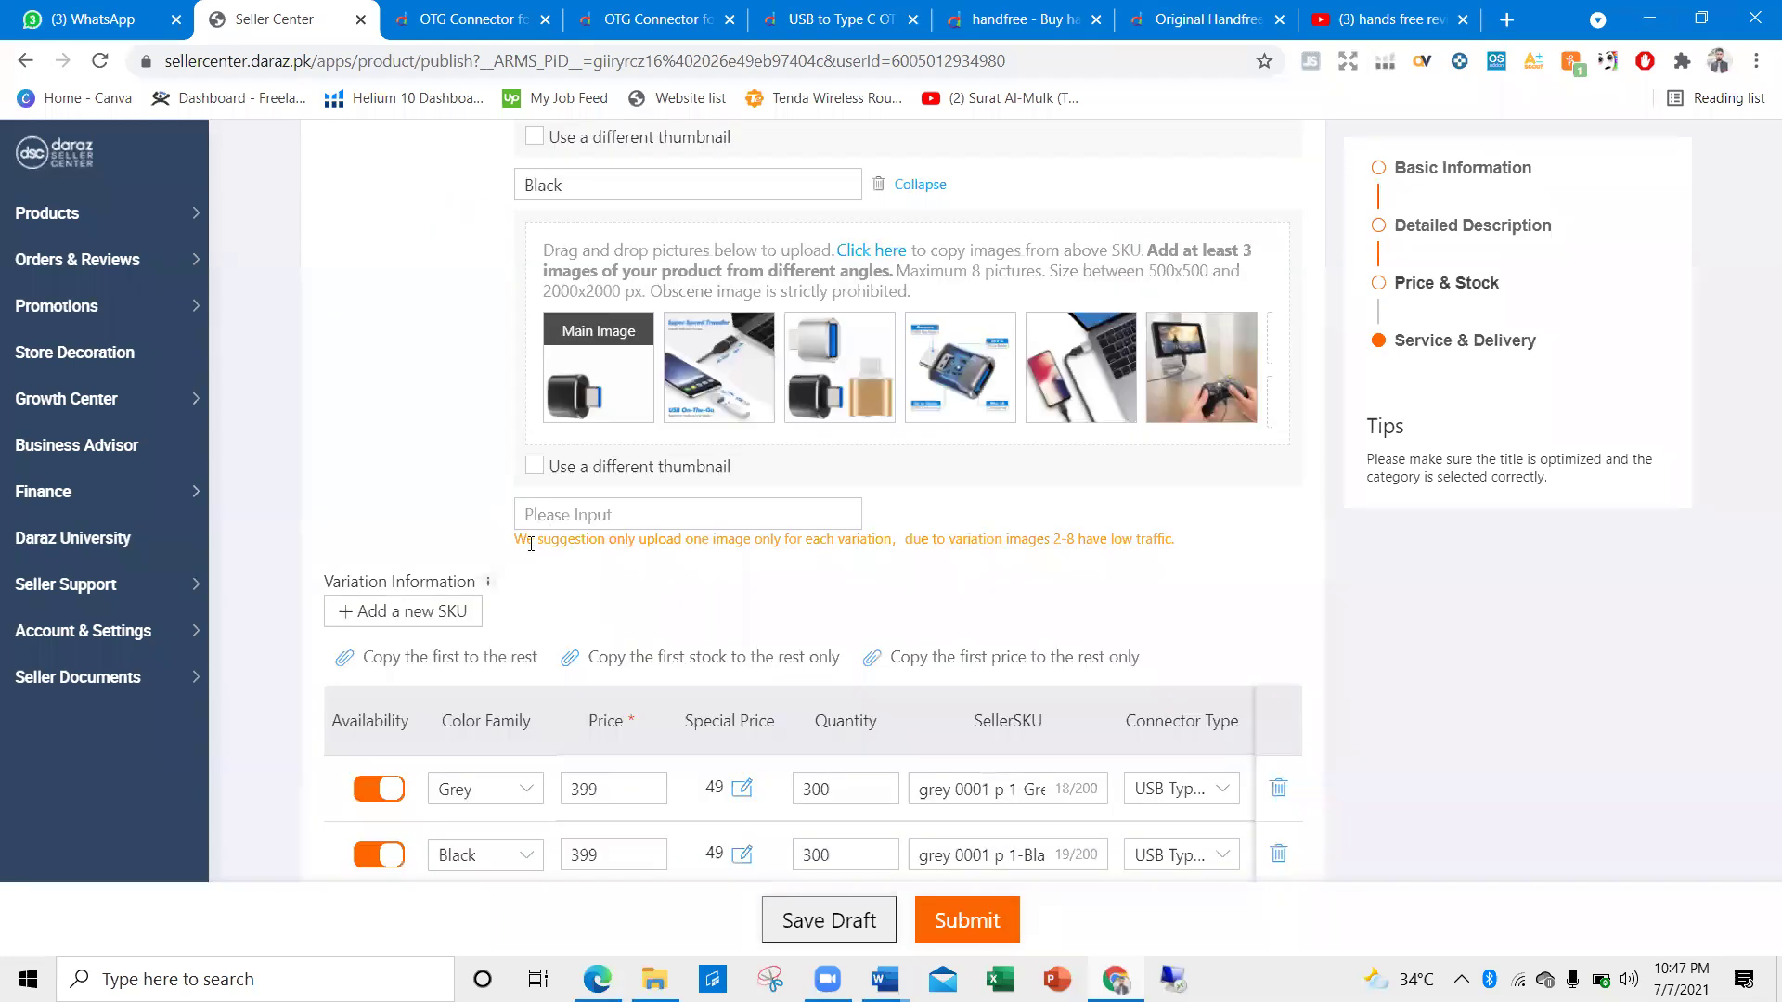
scroll(594, 558, "up", 5)
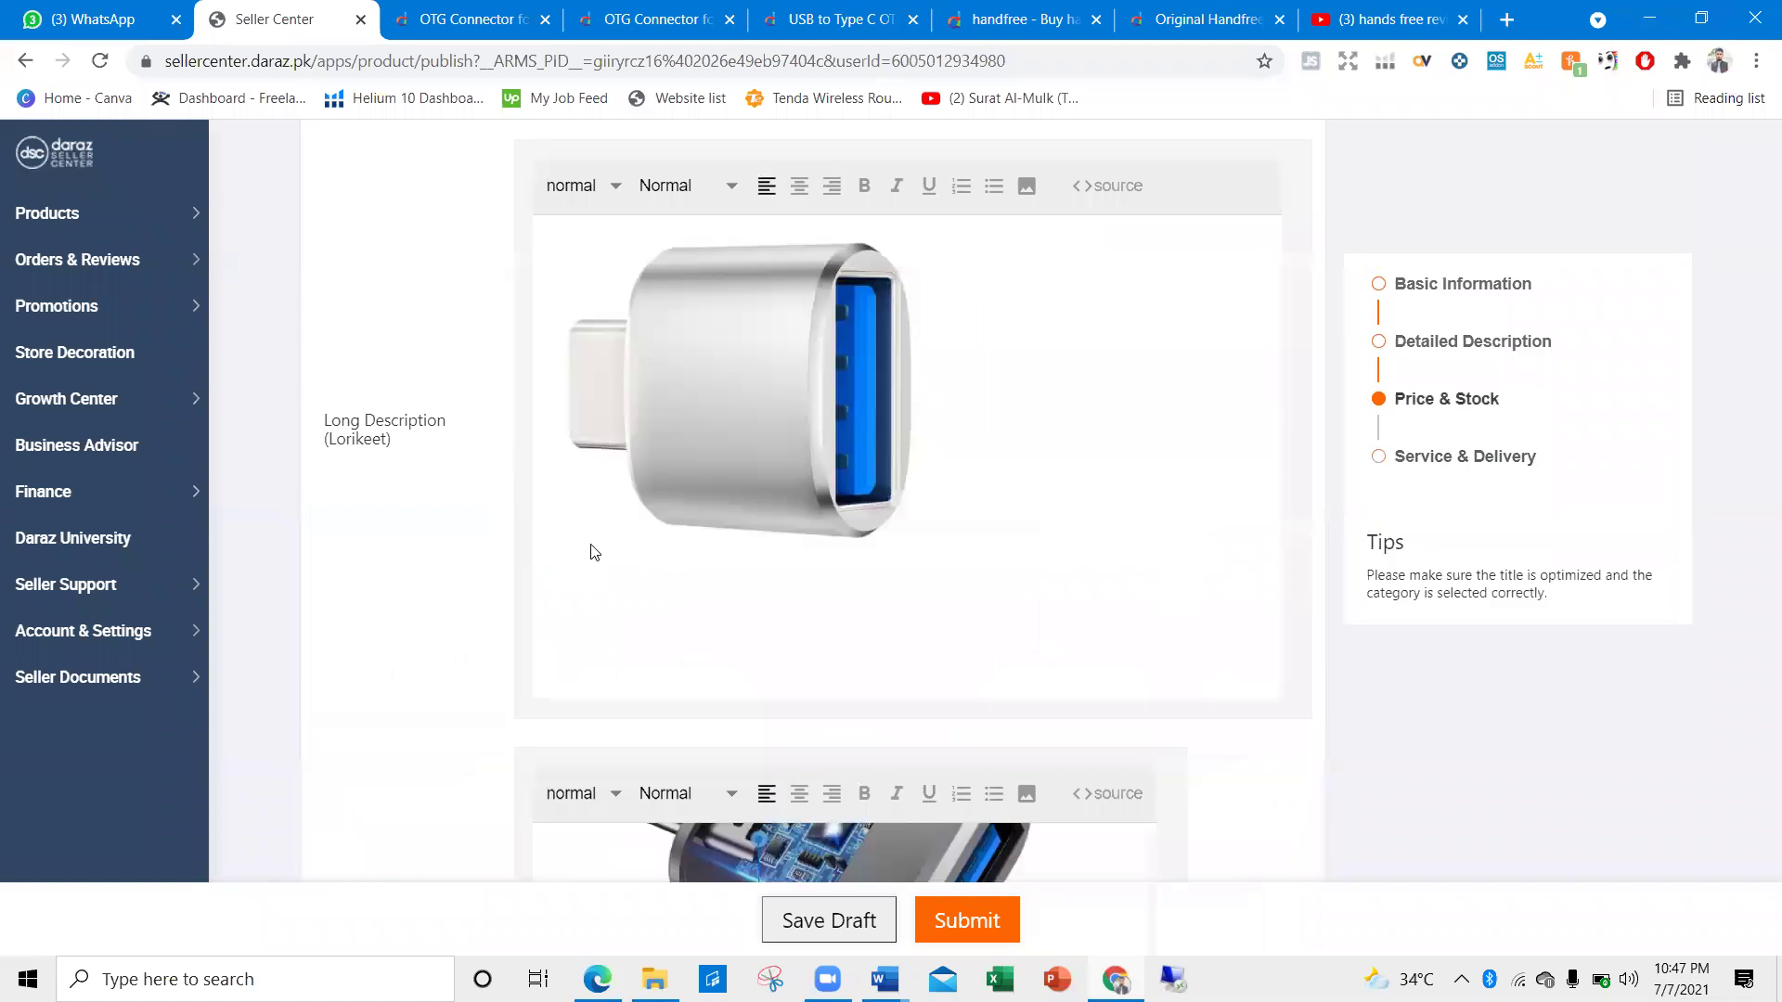
scroll(594, 552, "up", 15)
left_click(931, 923)
scroll(832, 776, "down", 17)
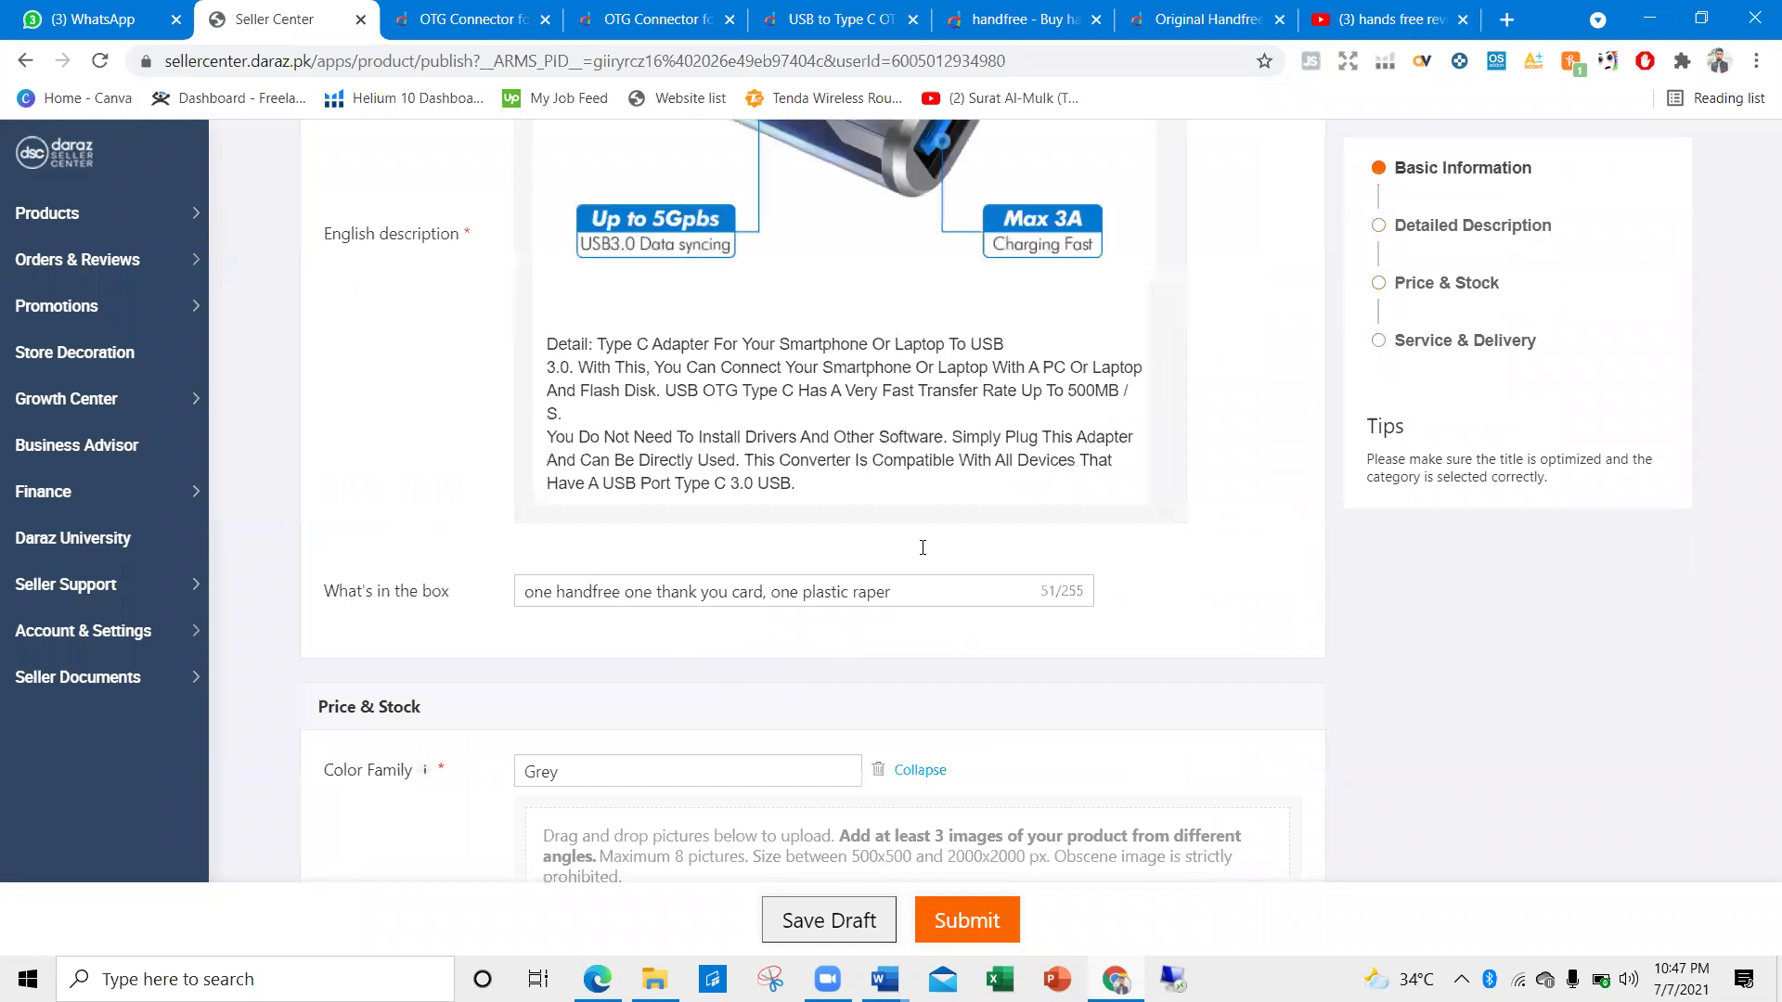
scroll(924, 555, "down", 10)
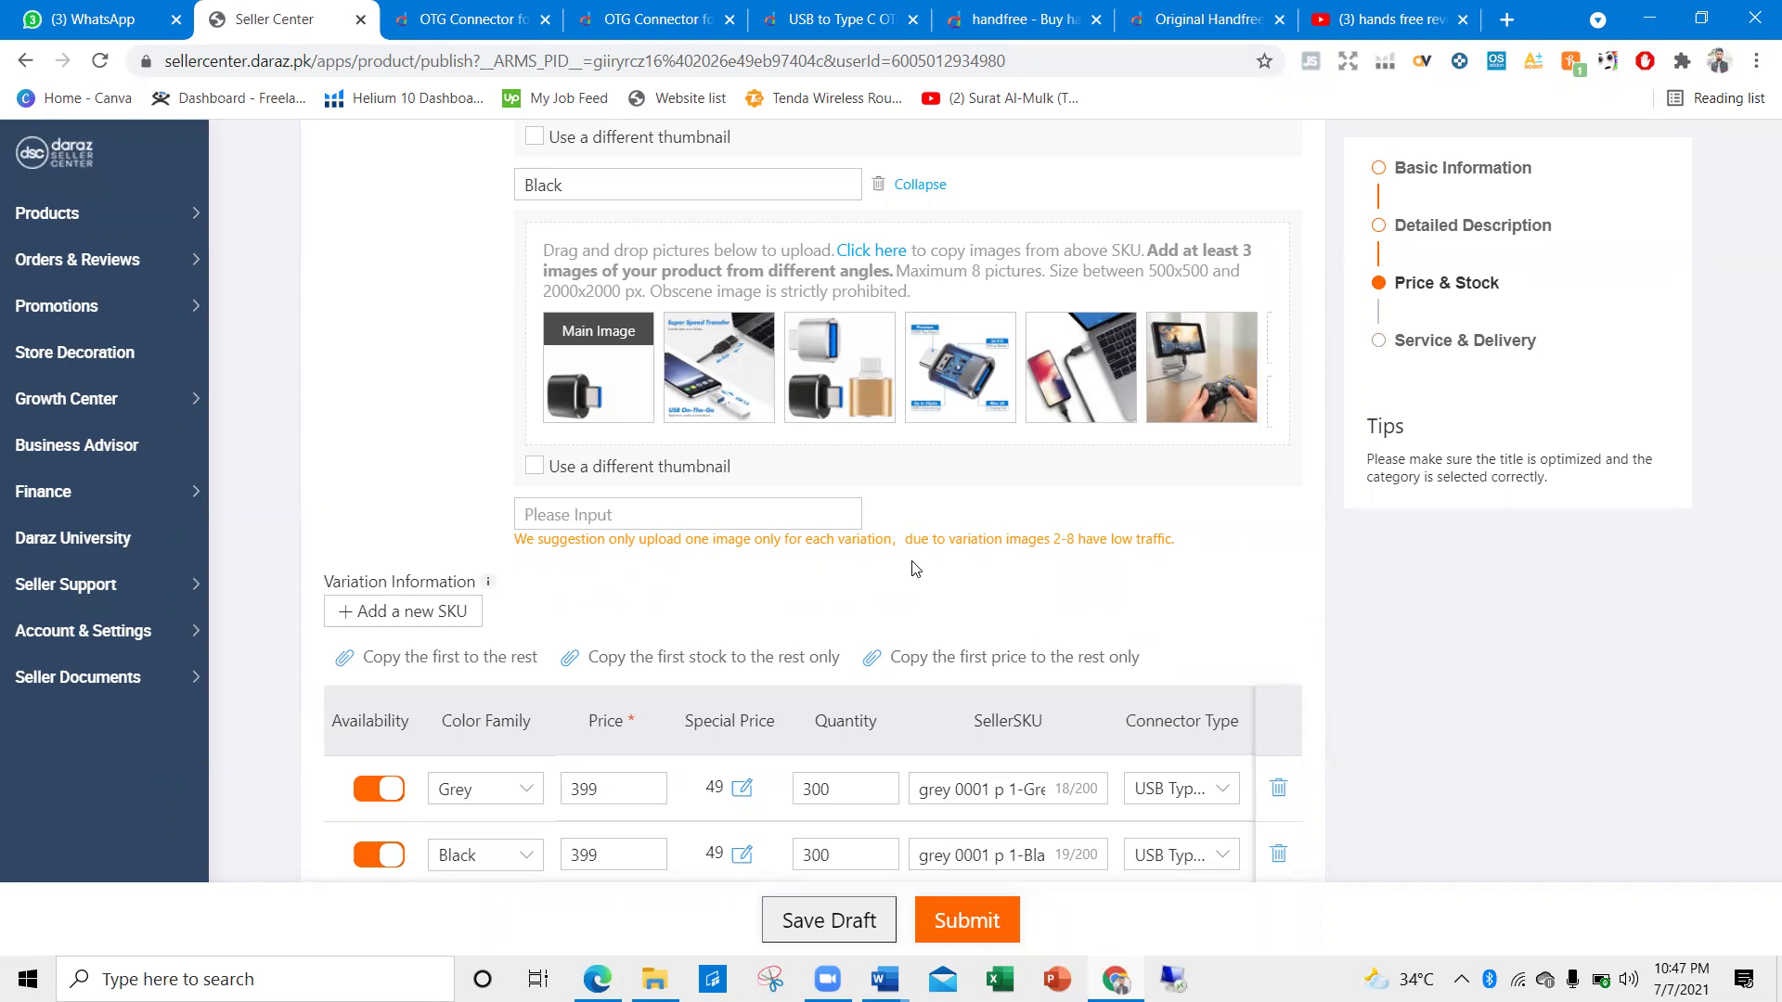
Check the product's category selection in the basic information and leave it as it is
scroll(767, 632, "up", 3)
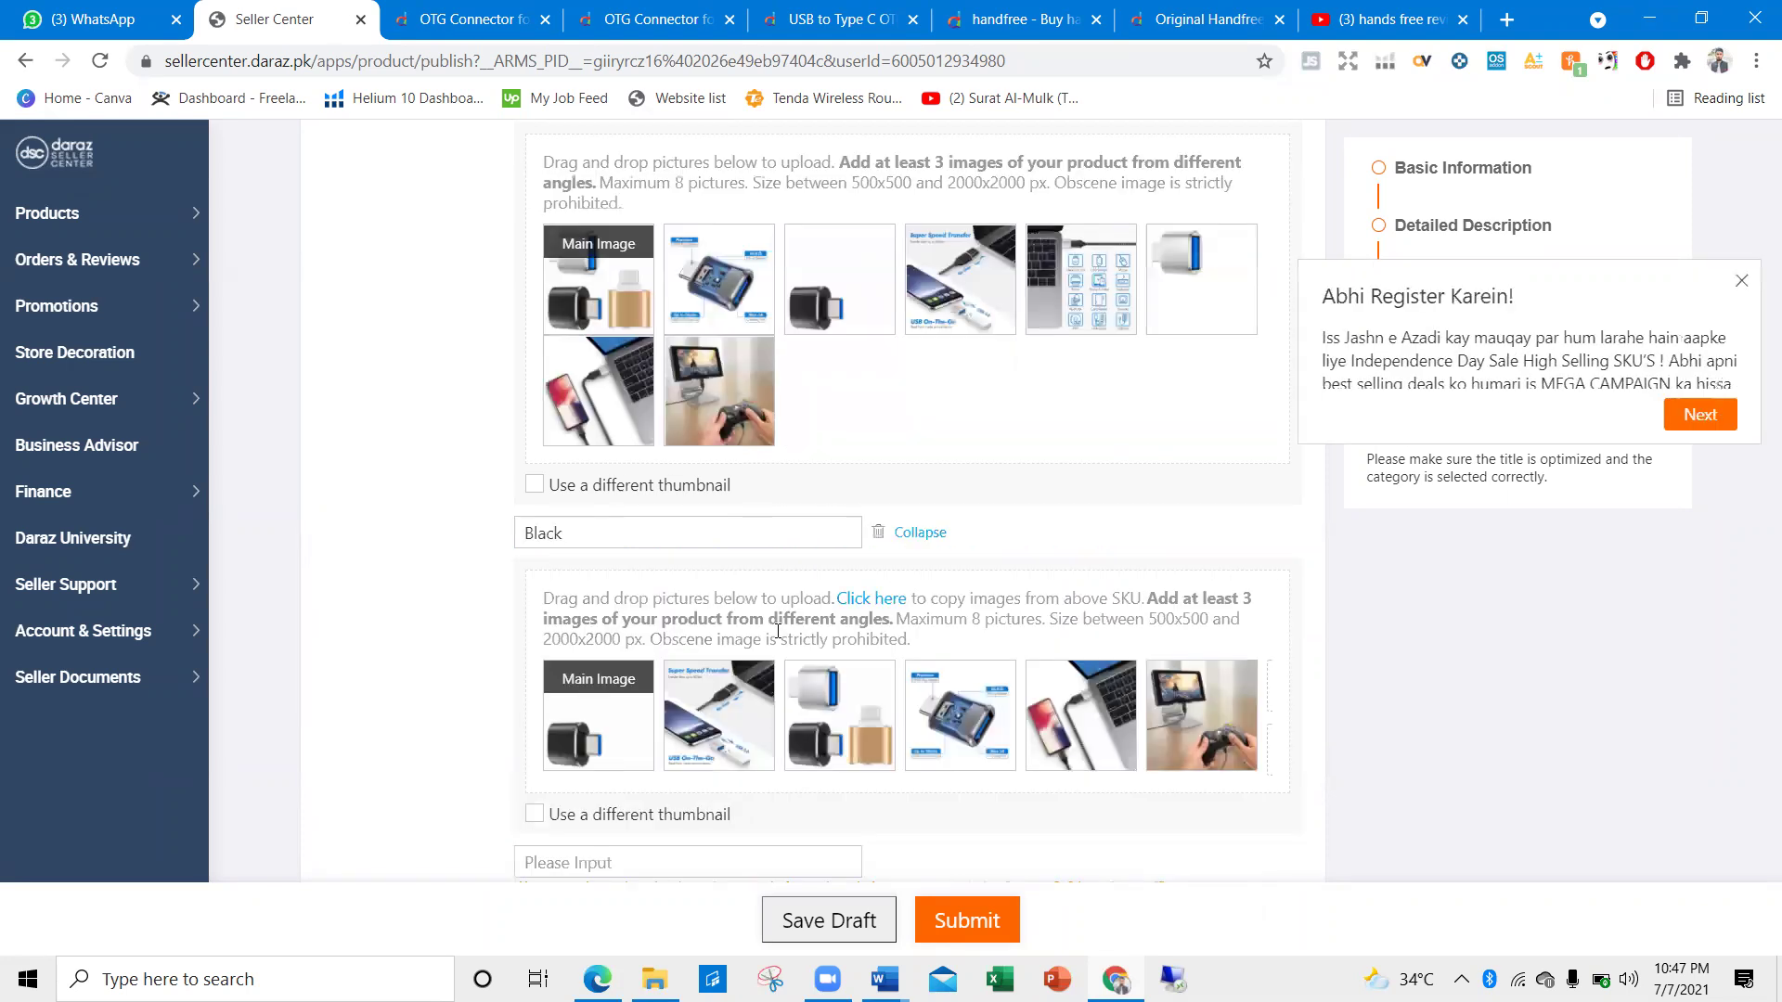
scroll(688, 576, "up", 3)
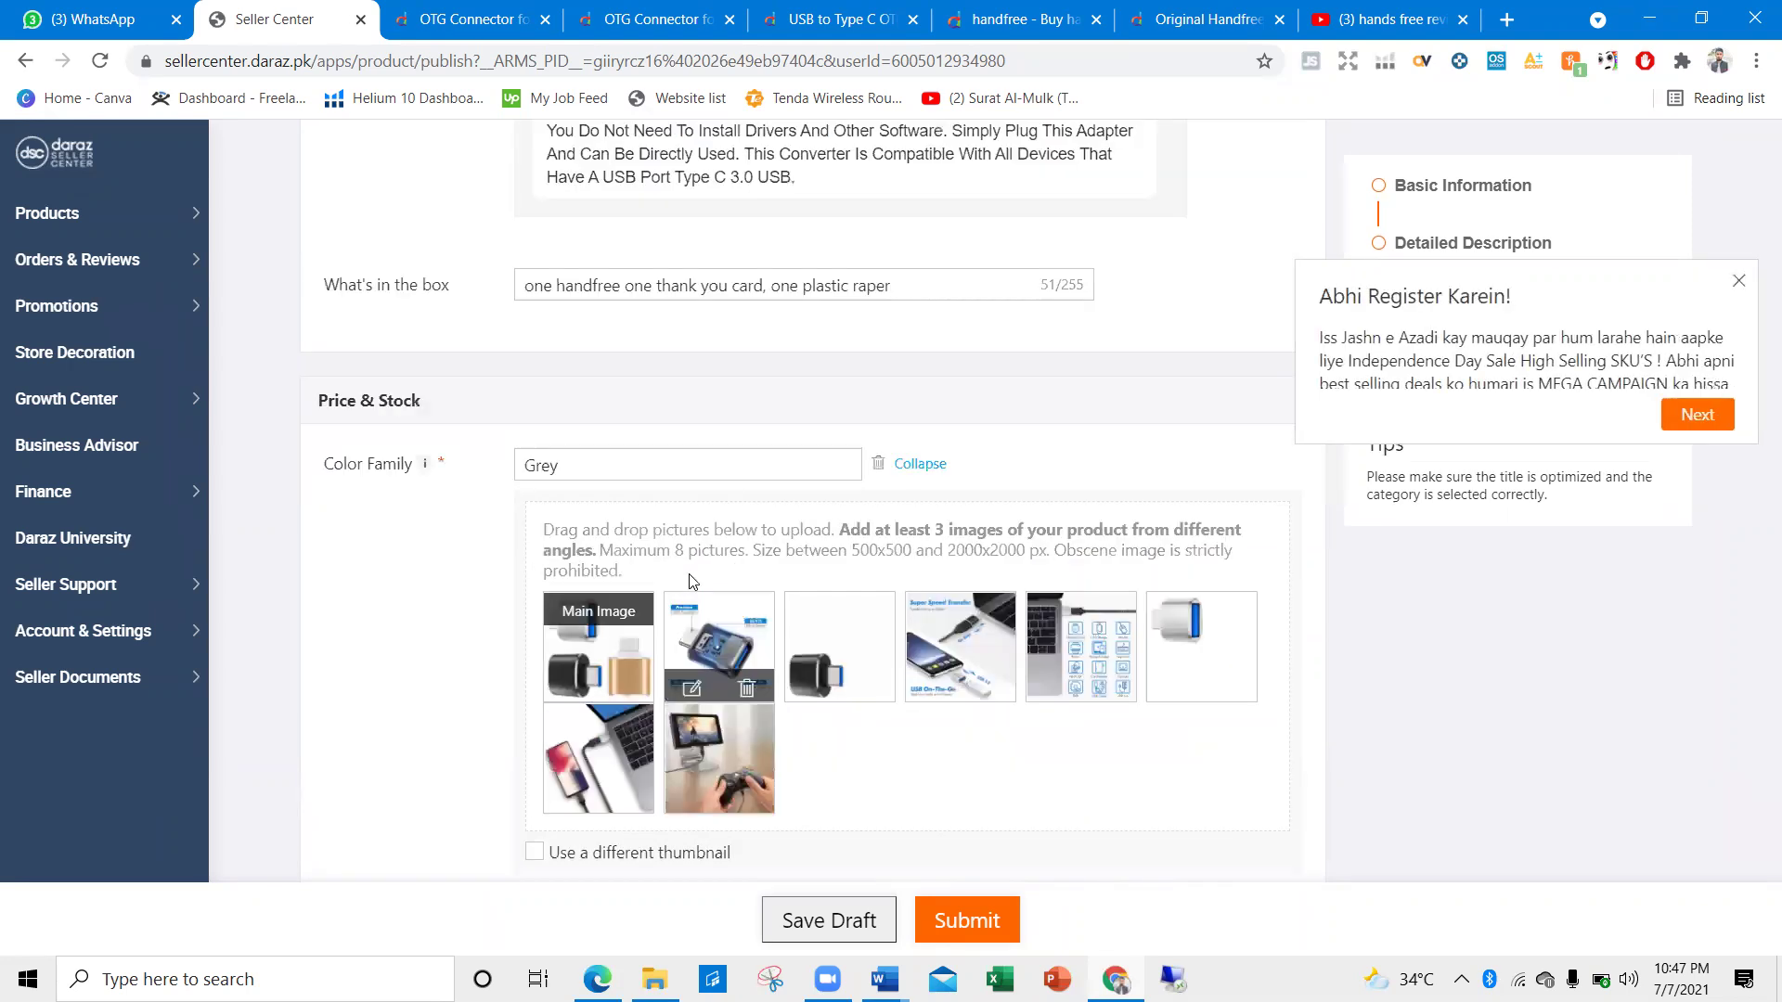
scroll(687, 576, "up", 15)
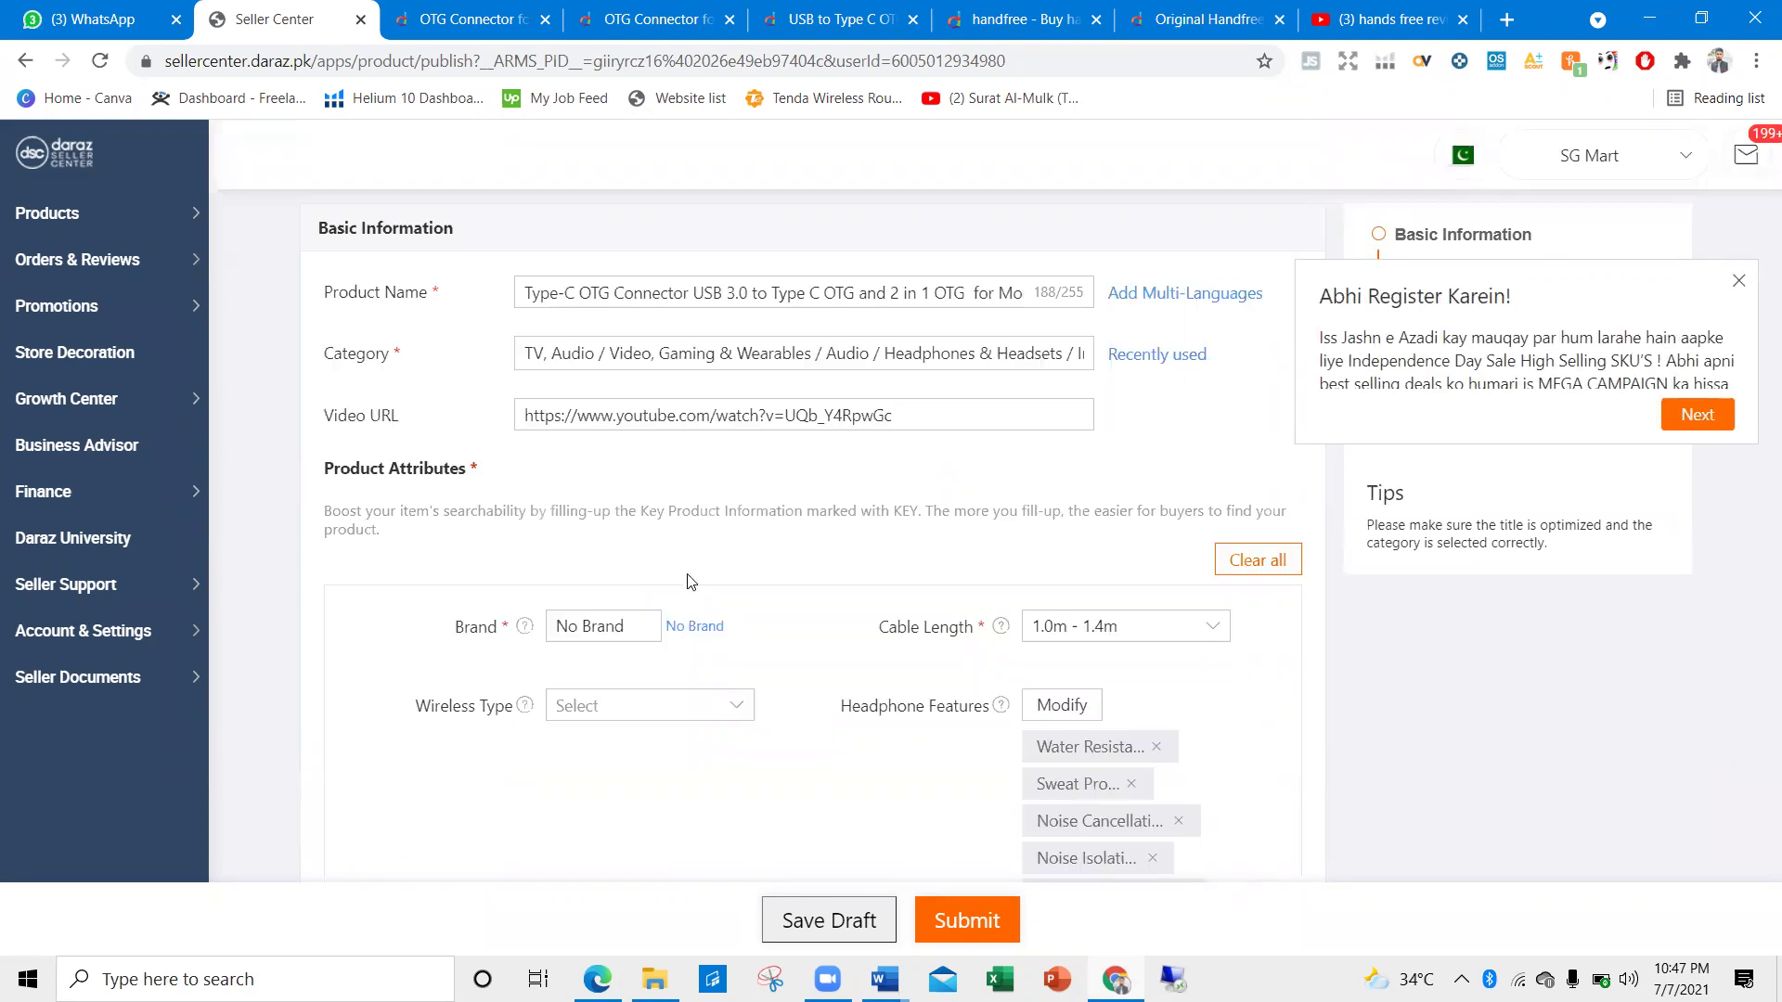
left_click(619, 351)
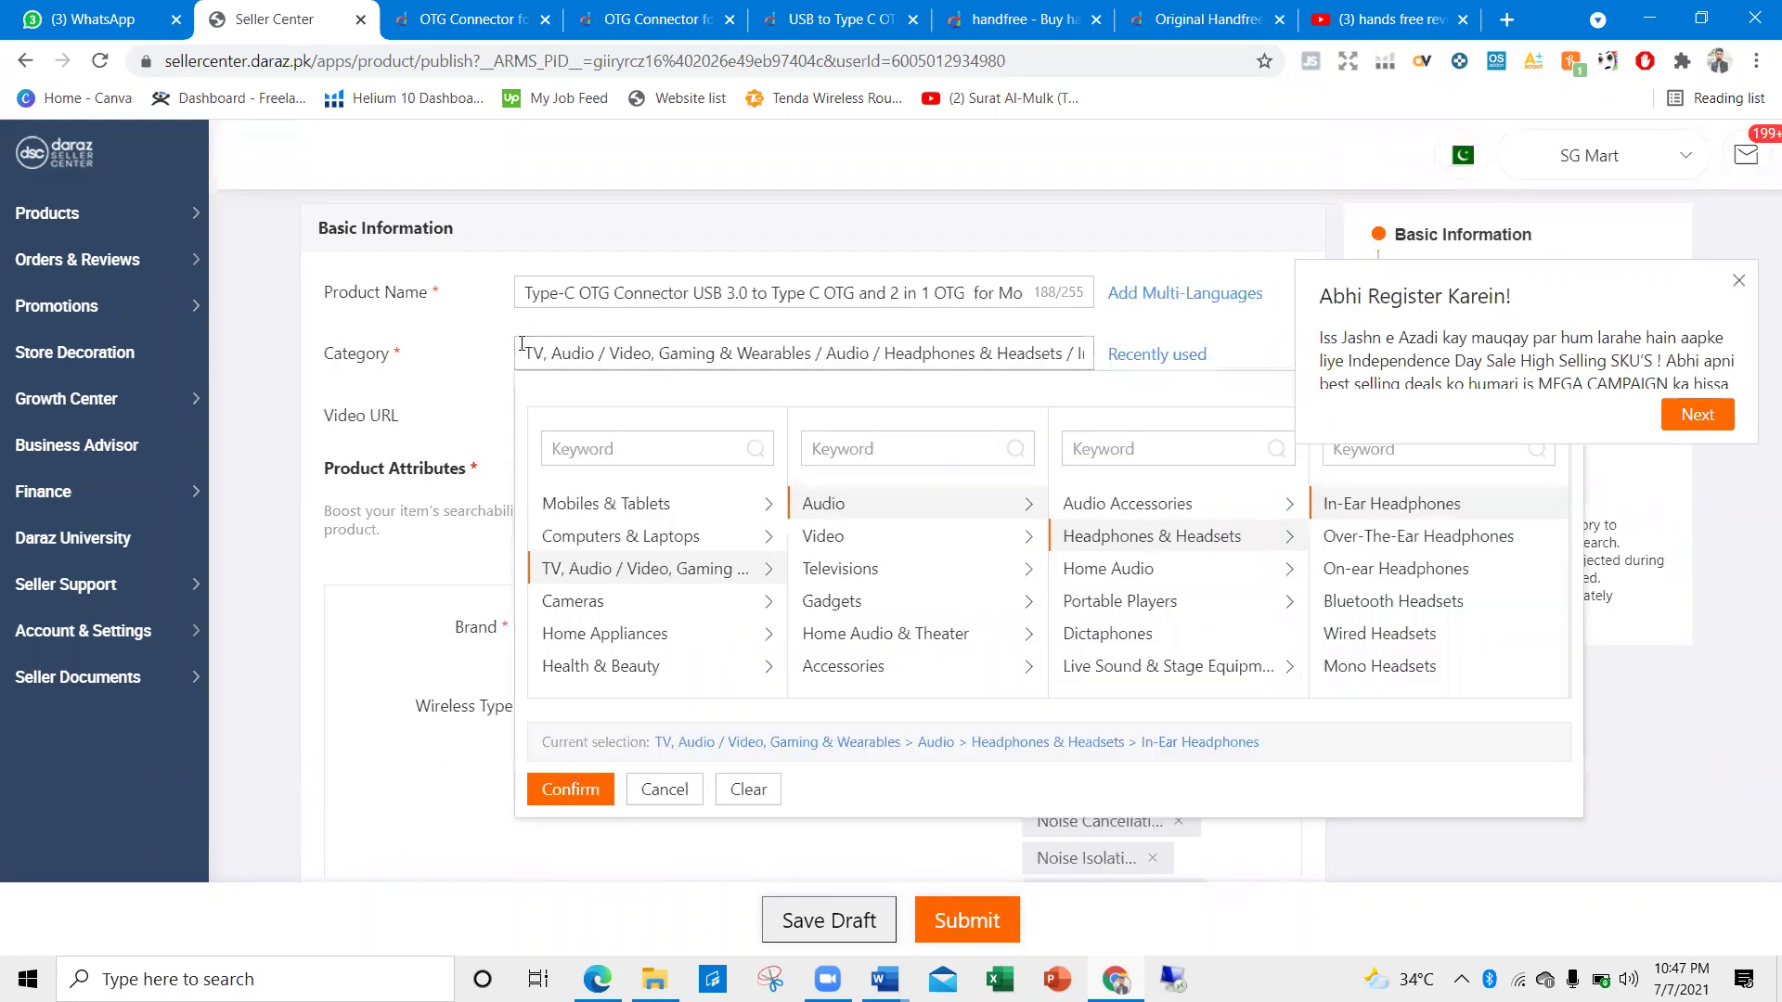
left_click(522, 344)
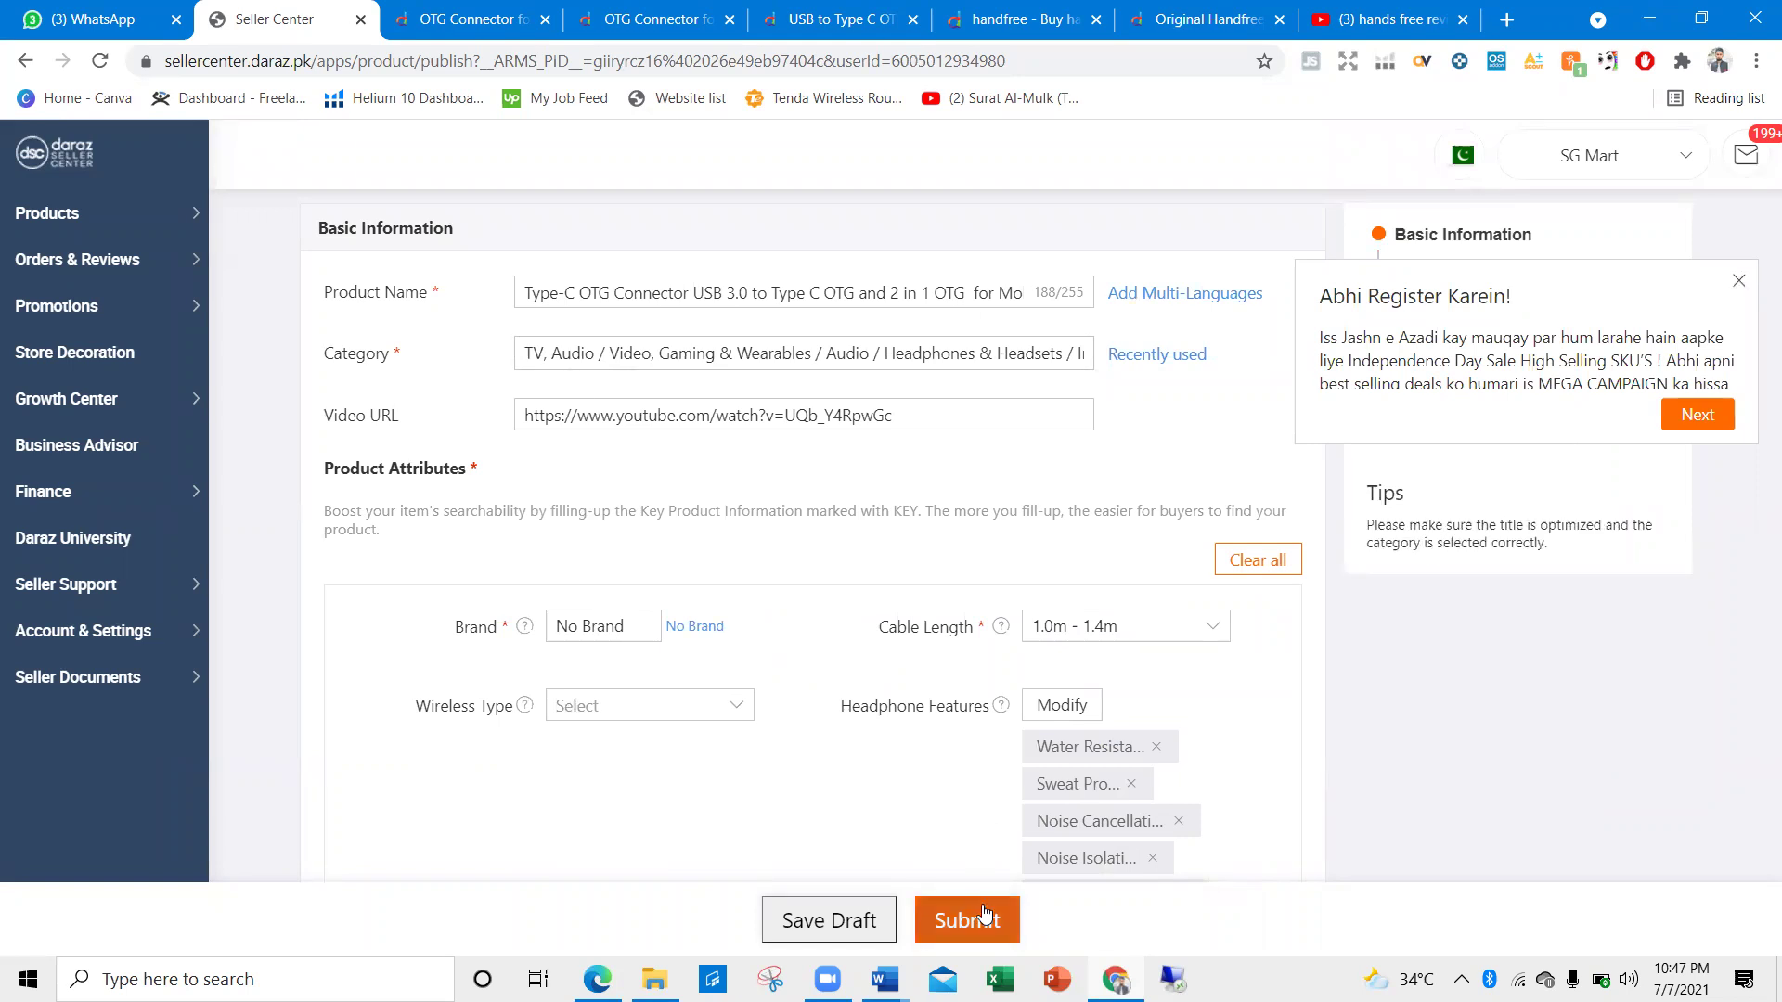
Collapse the Black variation's images, switch off the Black SKU's availability and try to submit the product
scroll(986, 914, "down", 5)
scroll(910, 780, "down", 10)
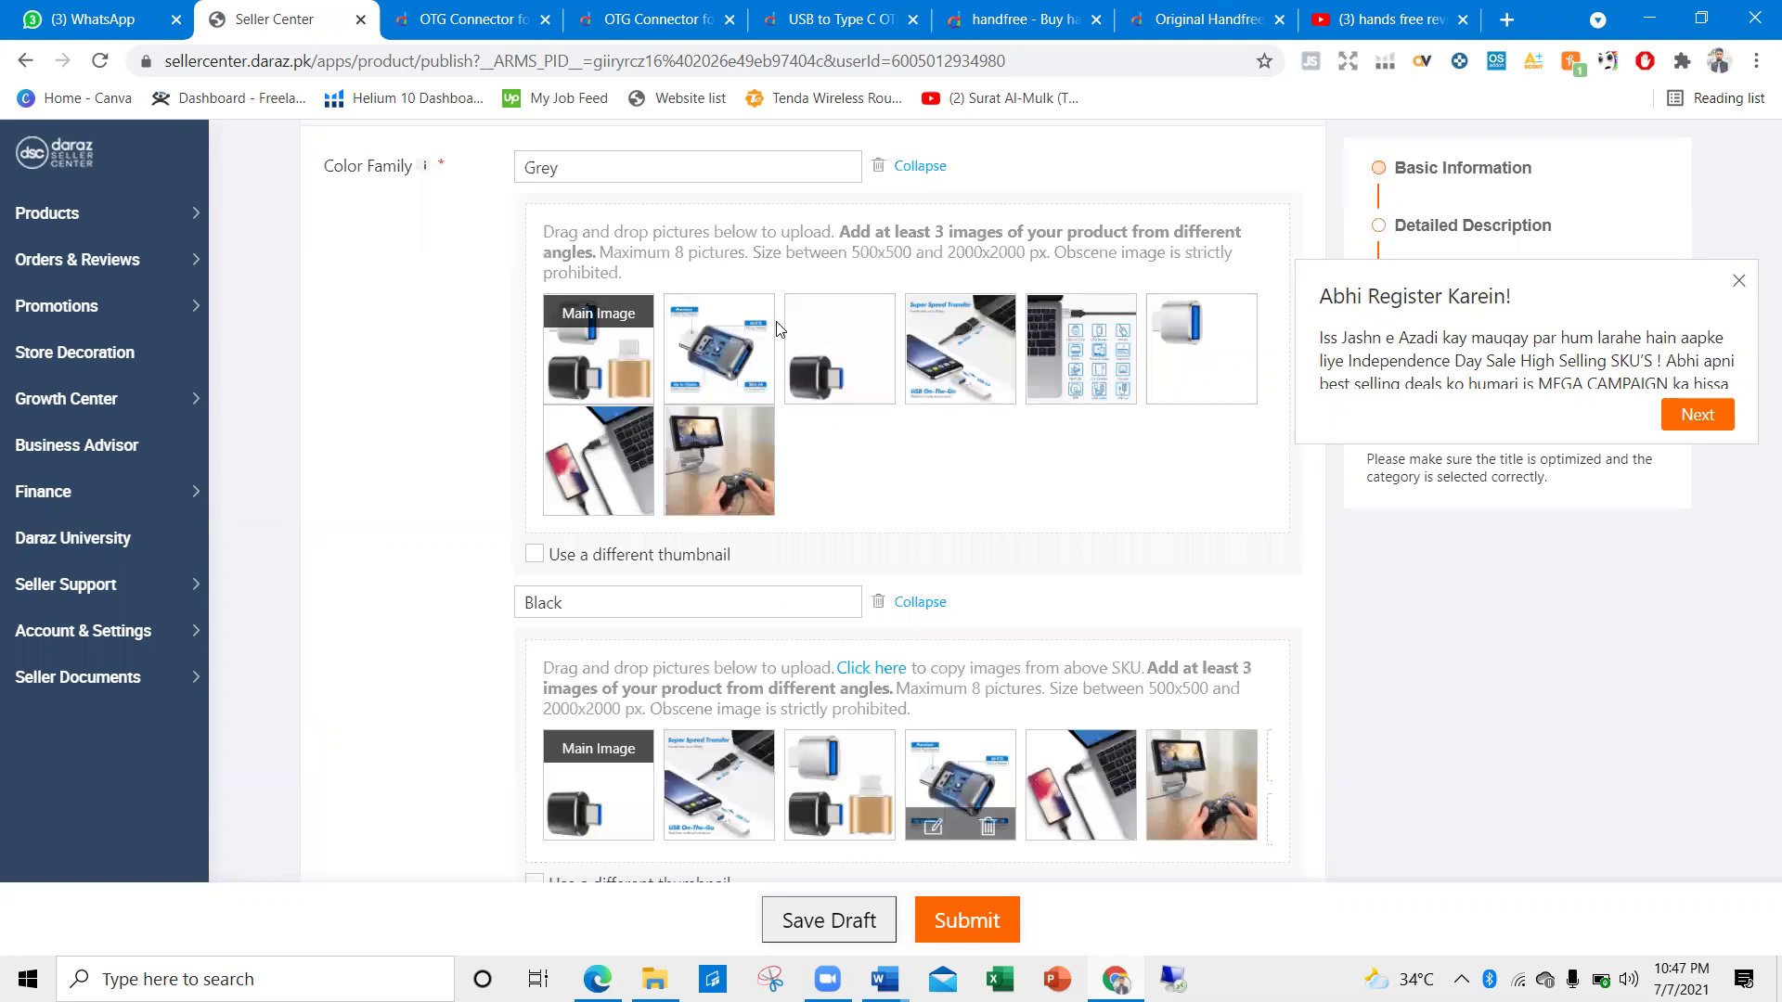
scroll(896, 197, "down", 5)
left_click(901, 185)
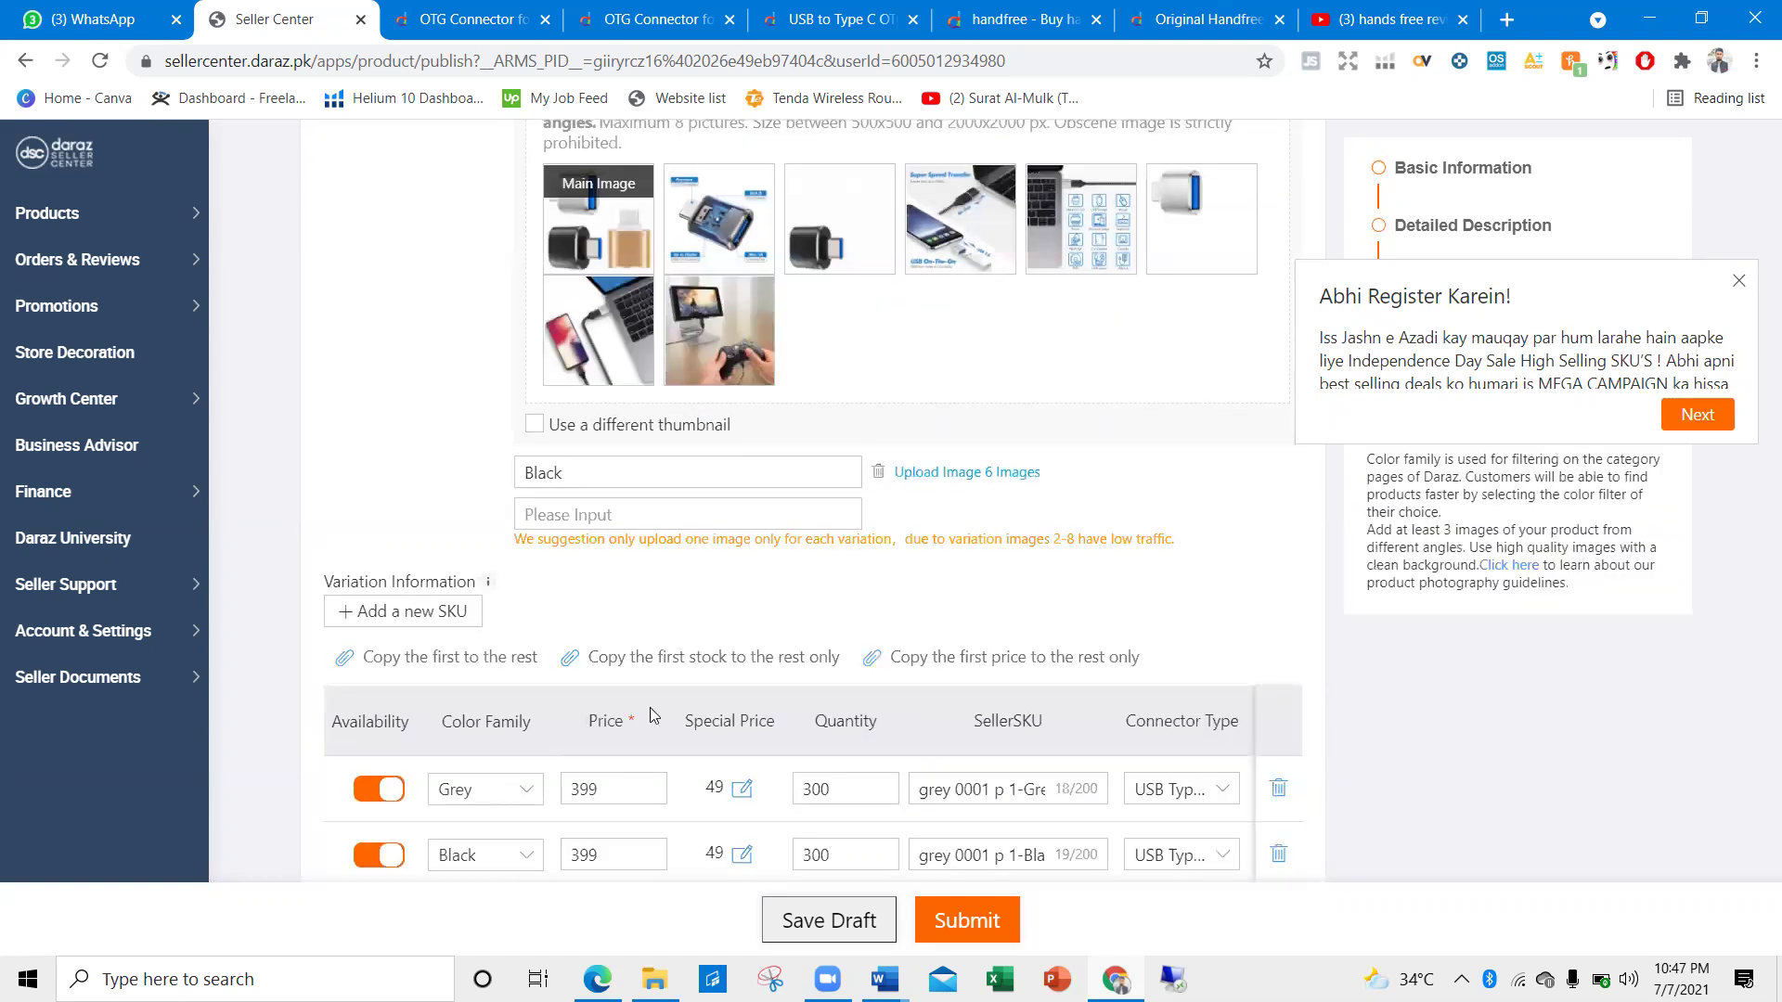
scroll(387, 762, "down", 1)
left_click(379, 738)
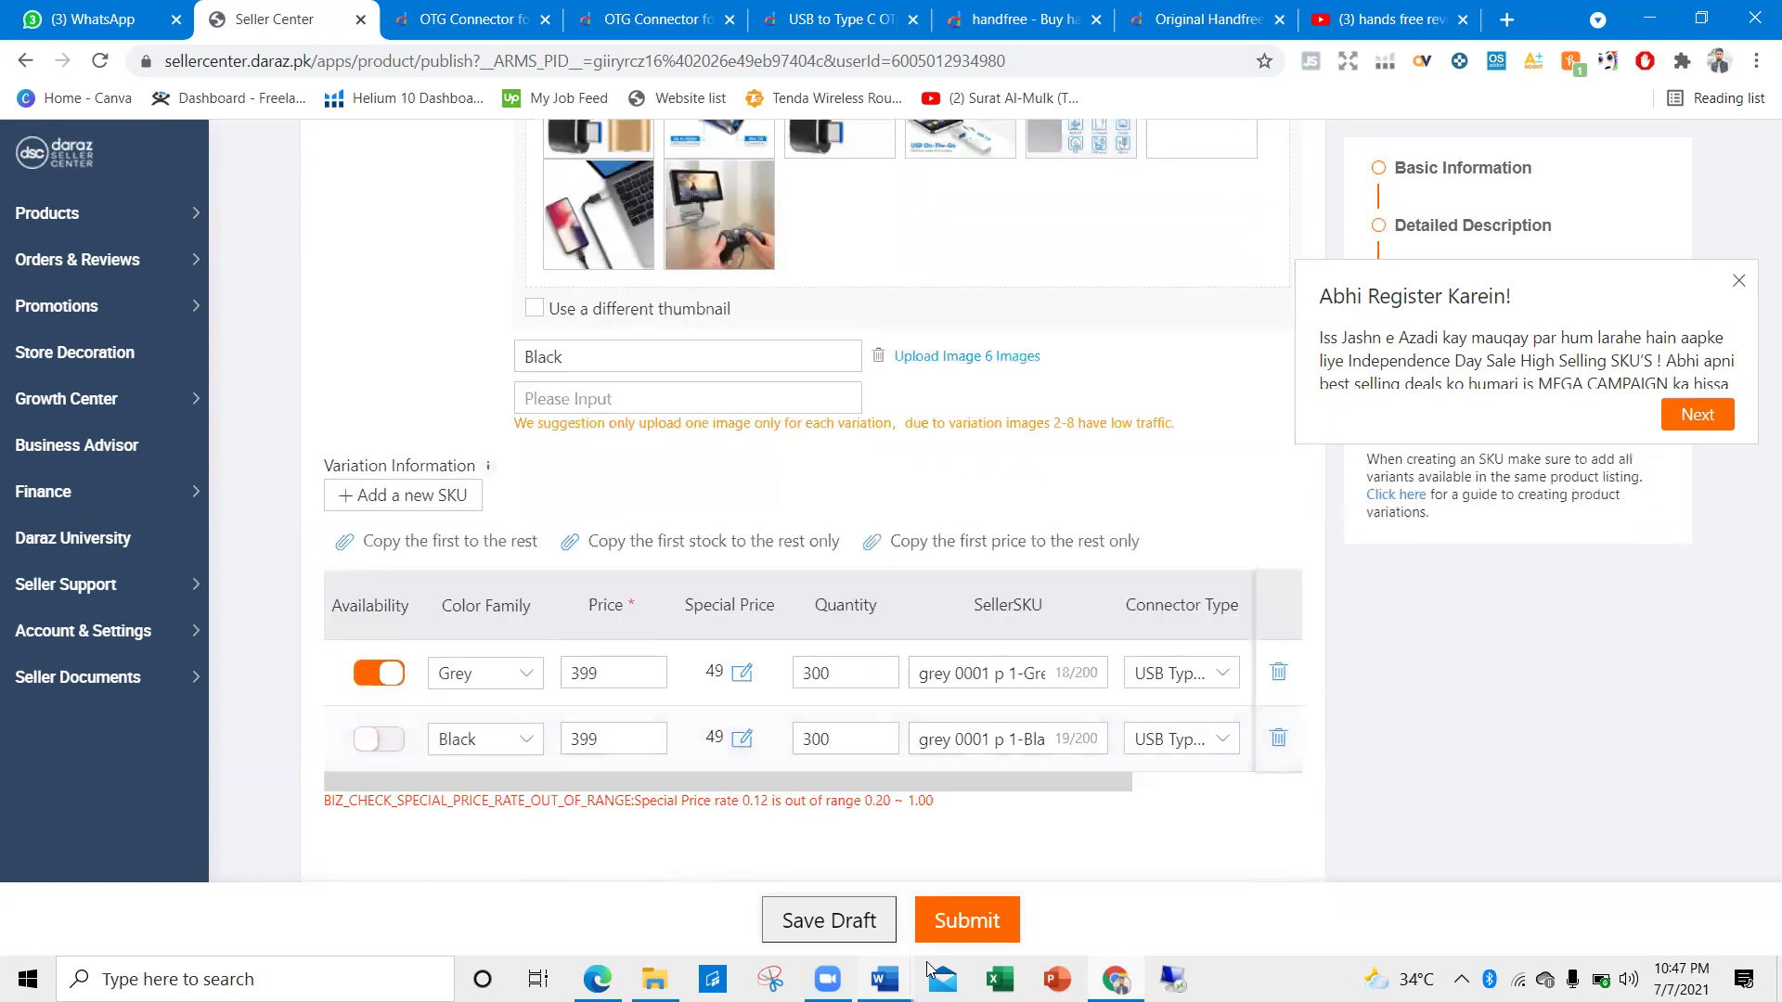
left_click(975, 919)
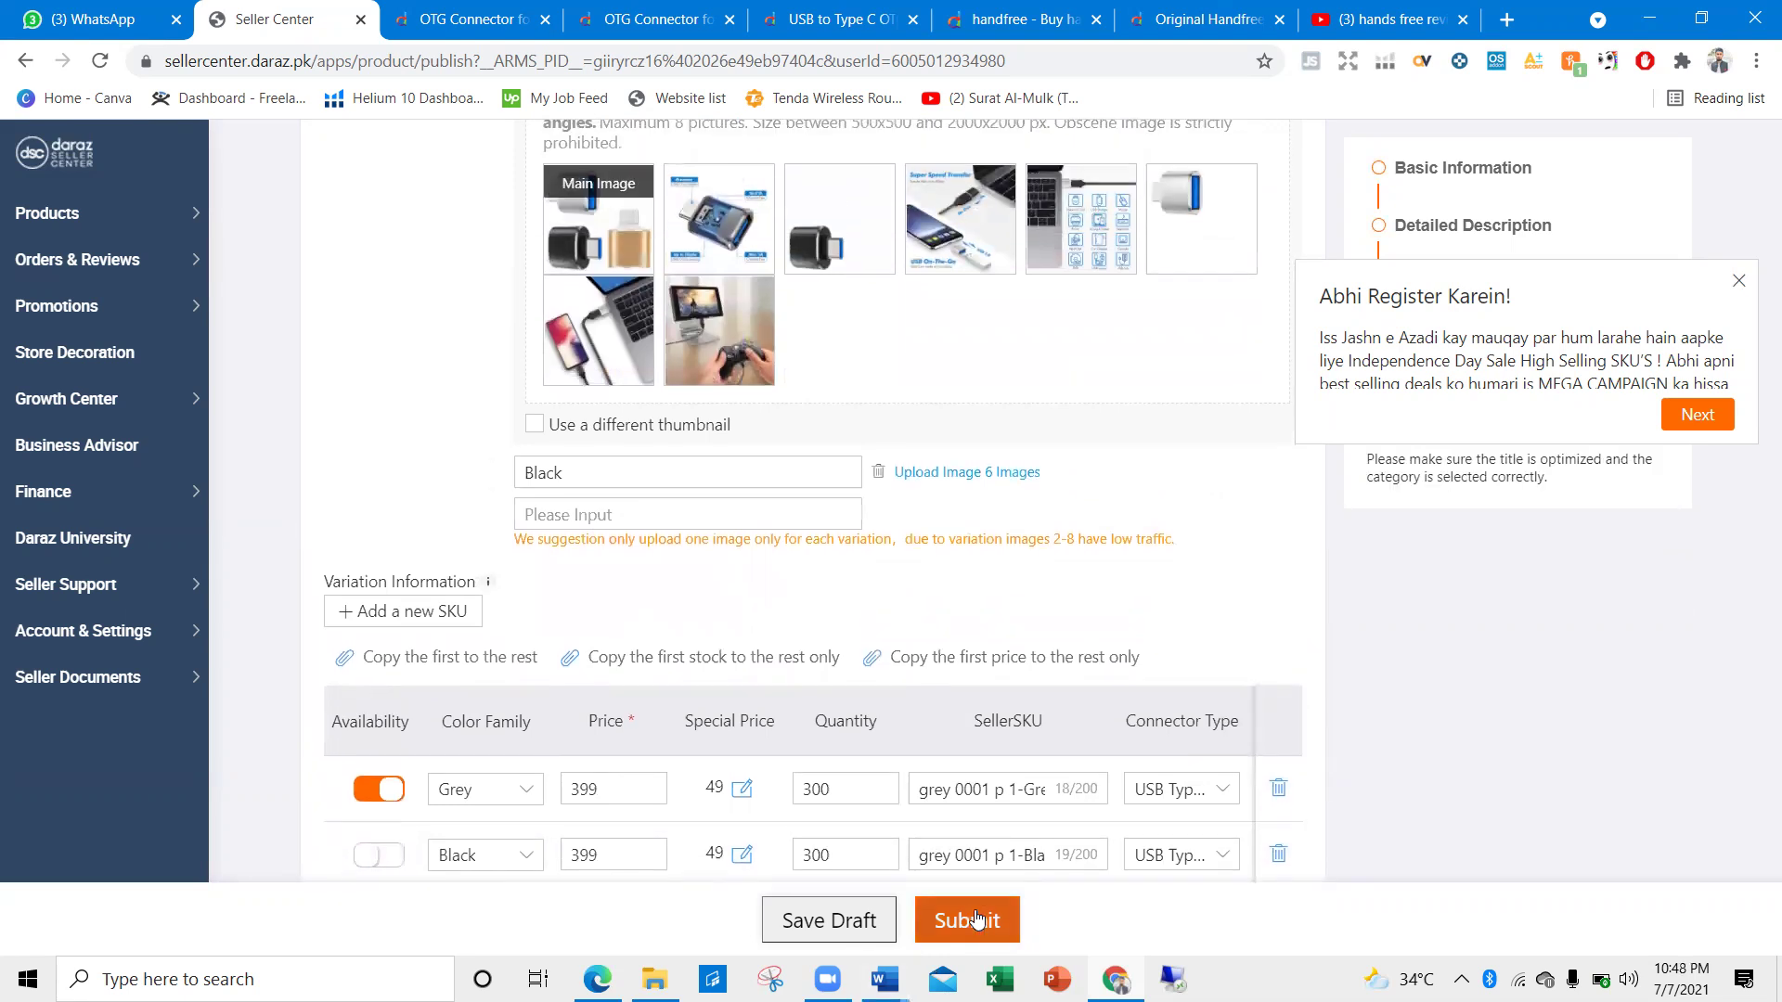
Delete the Black color variation and submit the product again
left_click(898, 473)
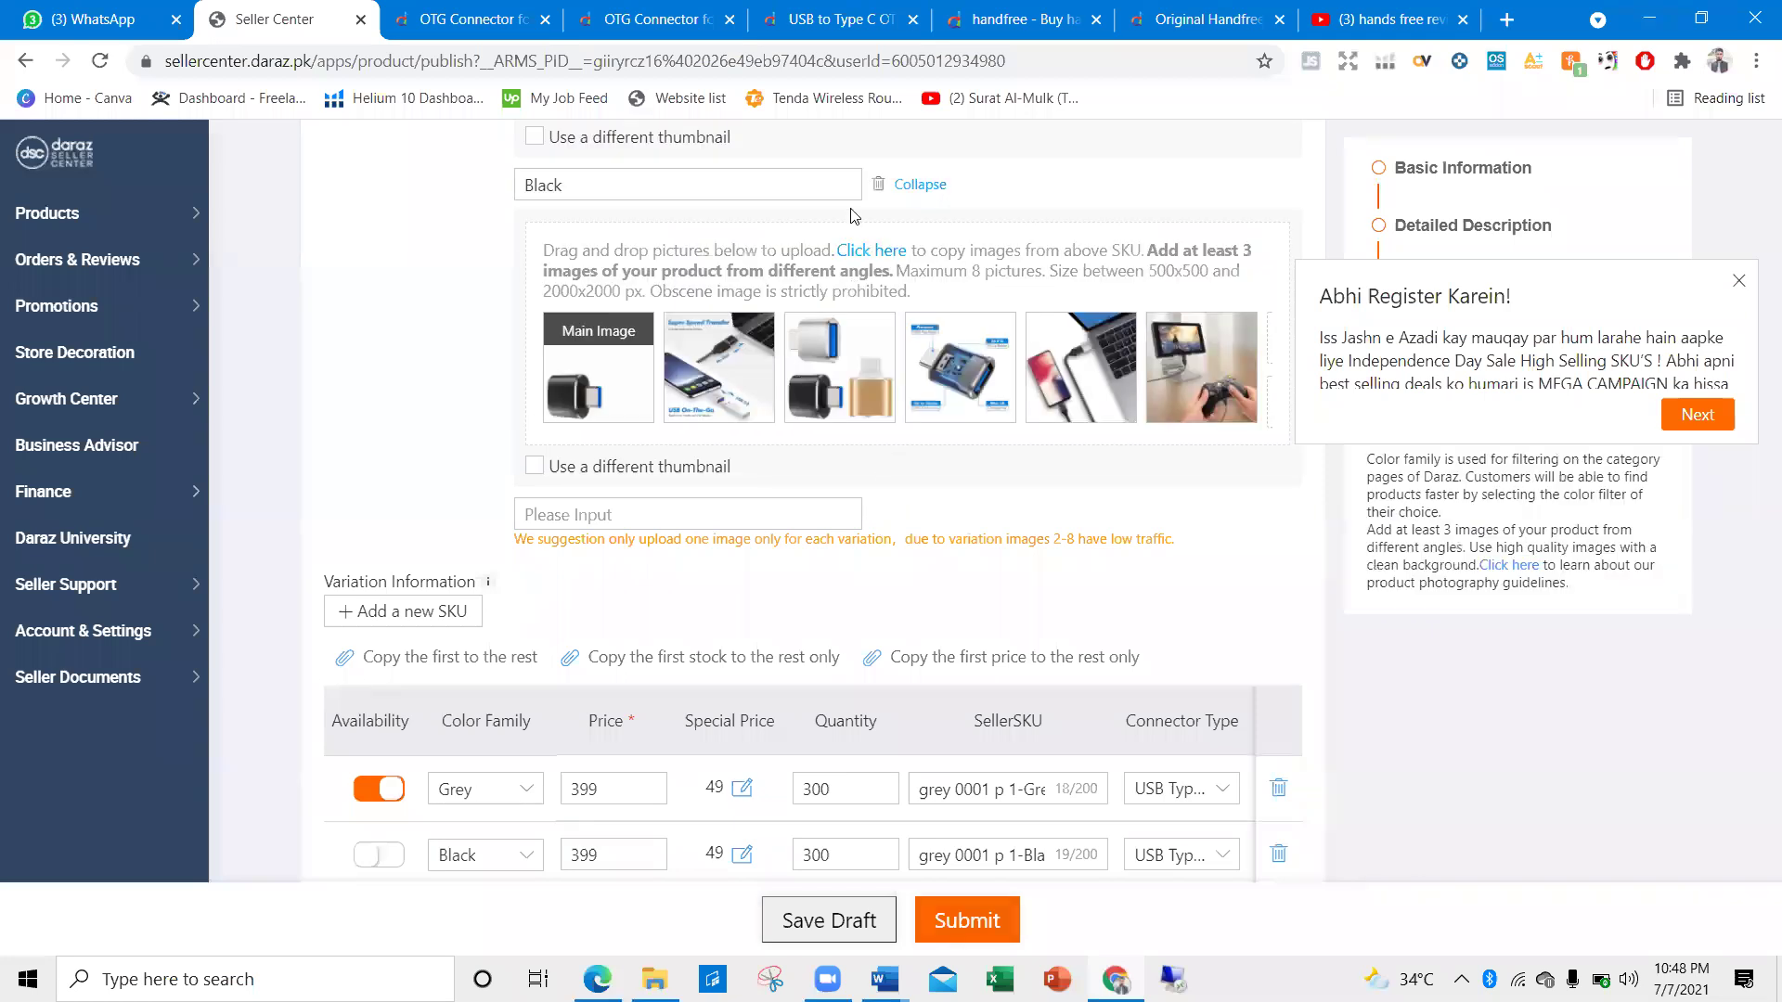
left_click(876, 189)
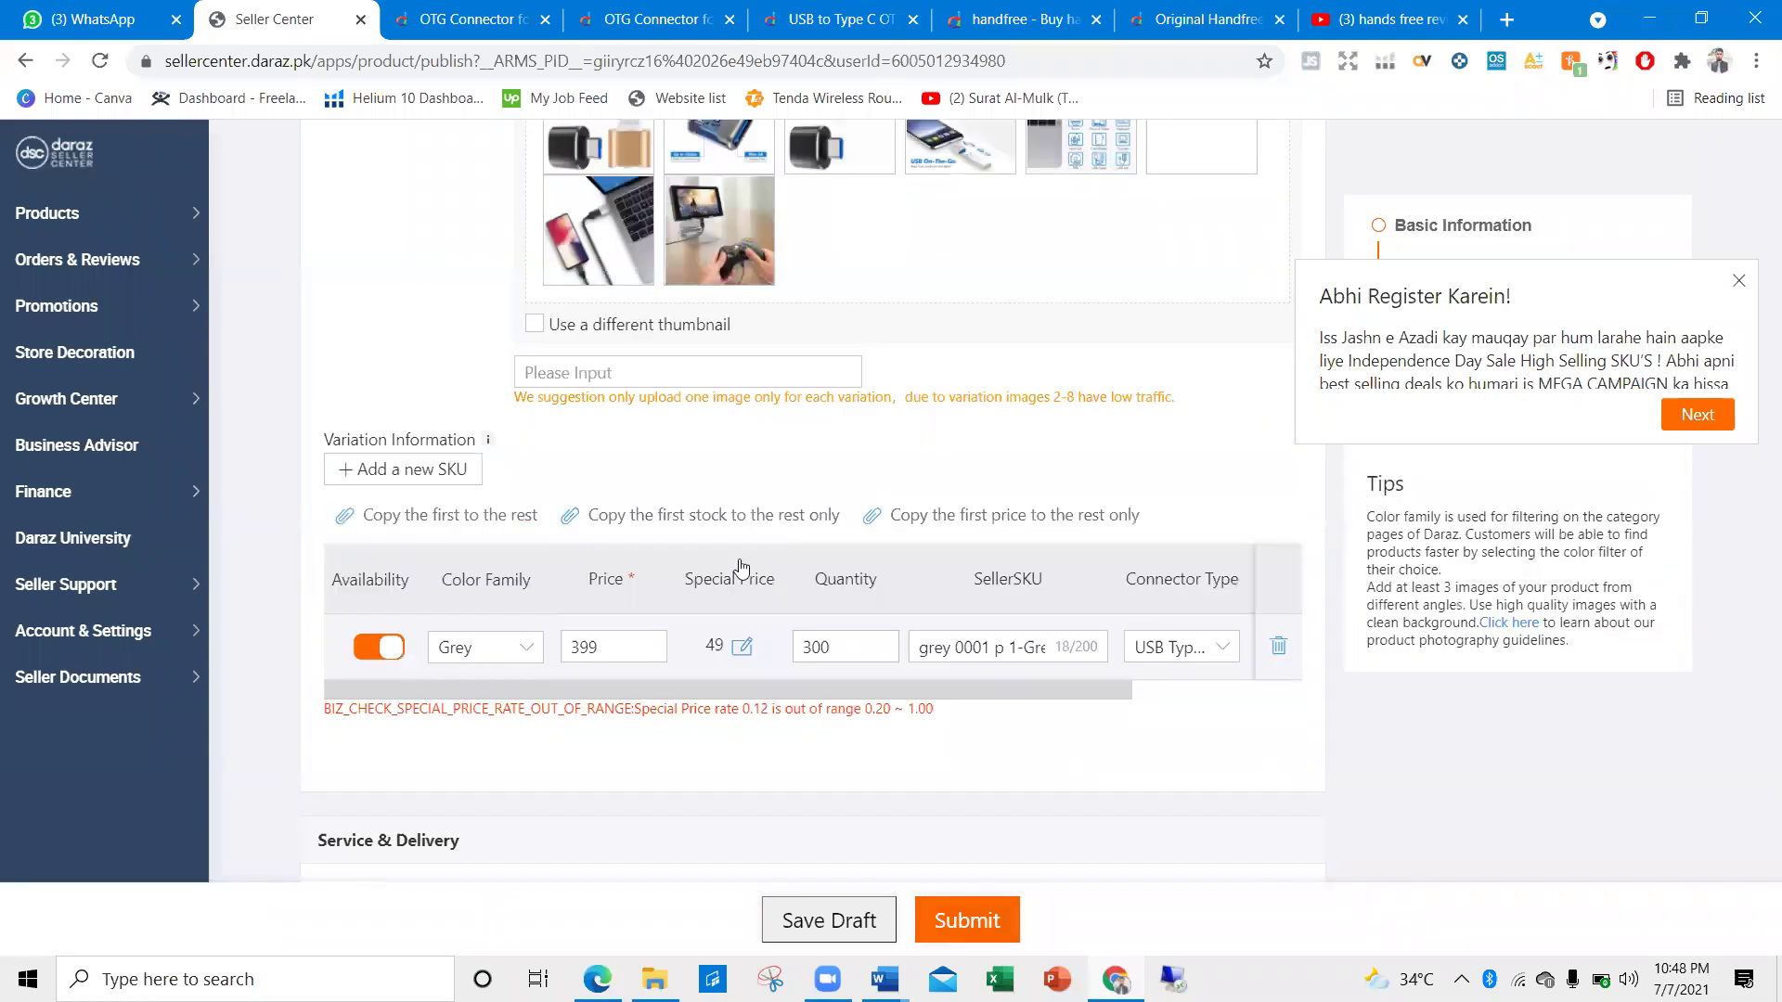
scroll(962, 919, "down", 2)
left_click(962, 919)
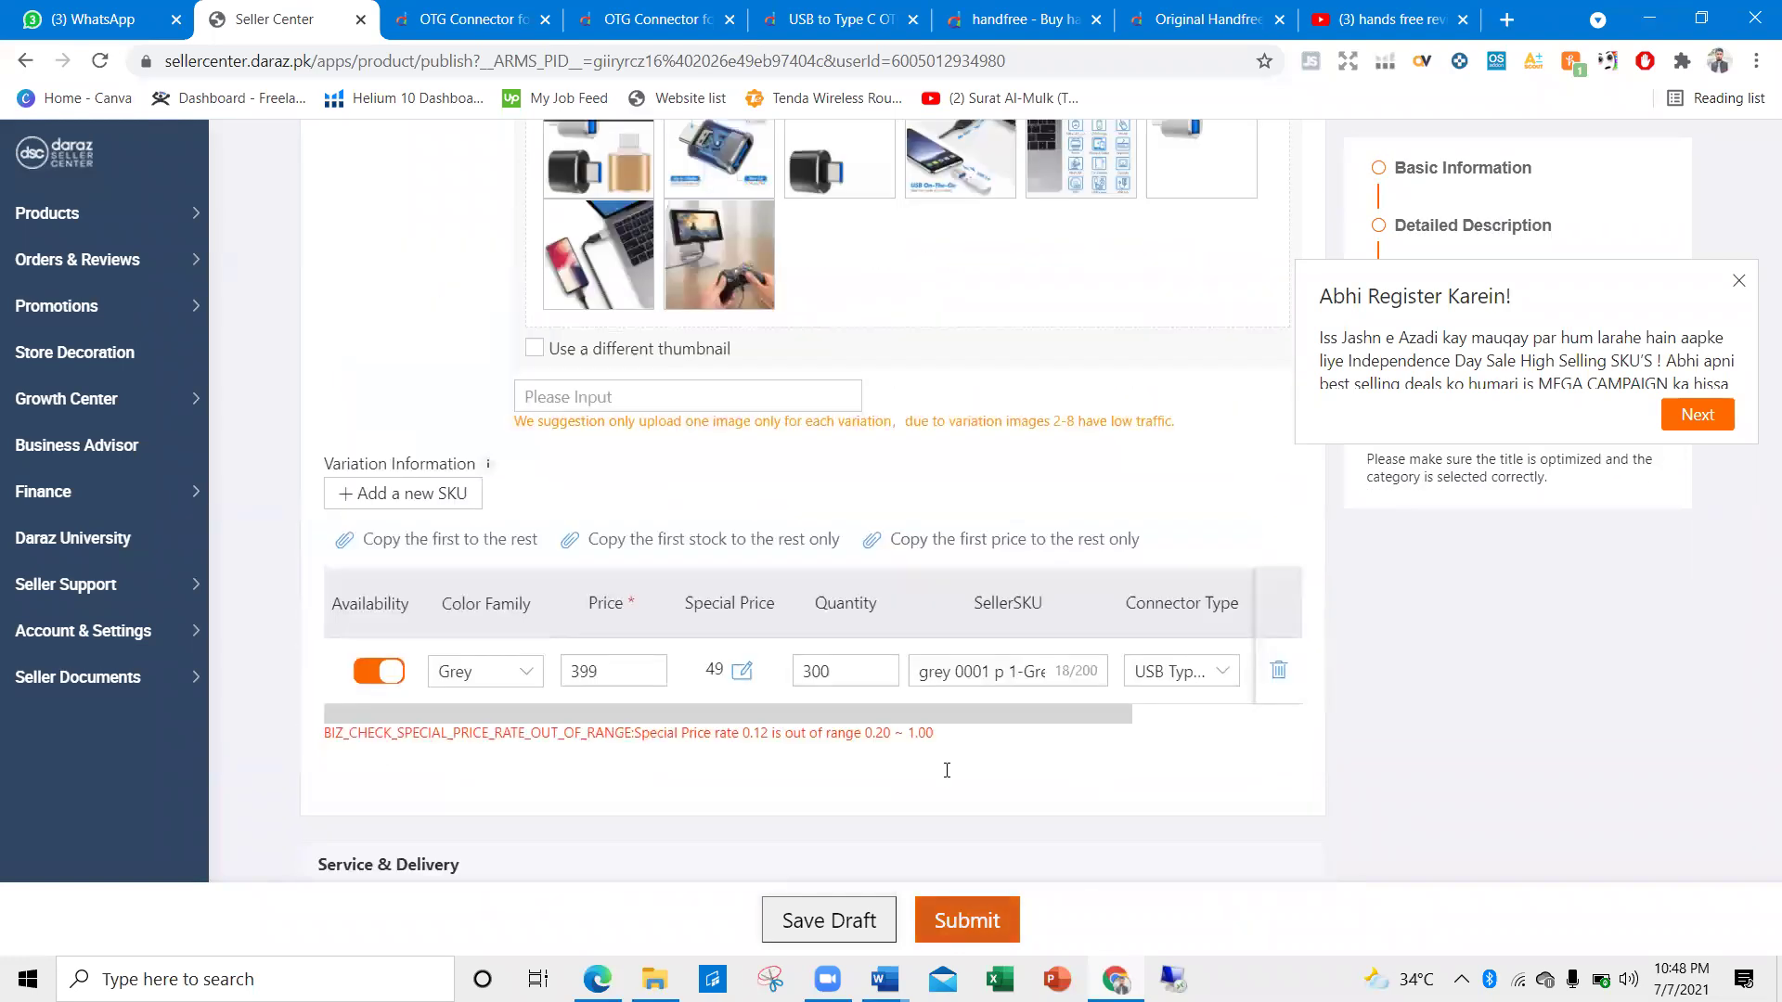
Set the Grey SKU's price to 199 and submit the product
scroll(616, 509, "down", 3)
left_click(615, 435)
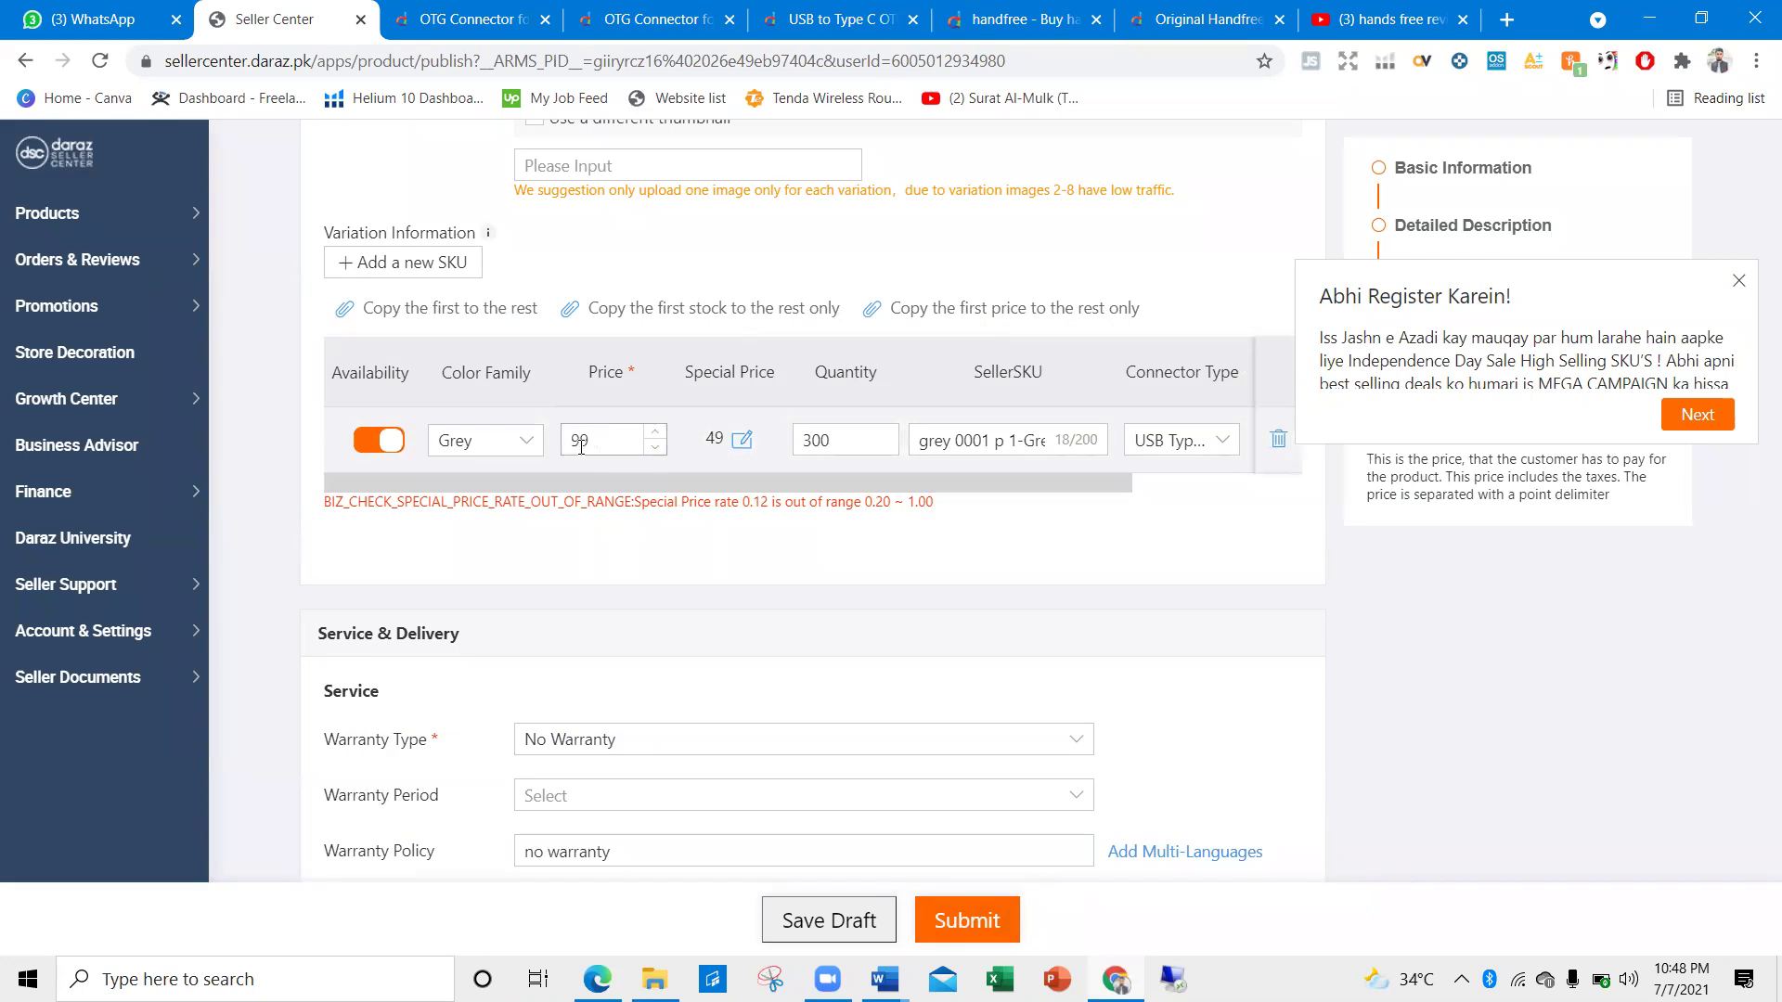
type("1")
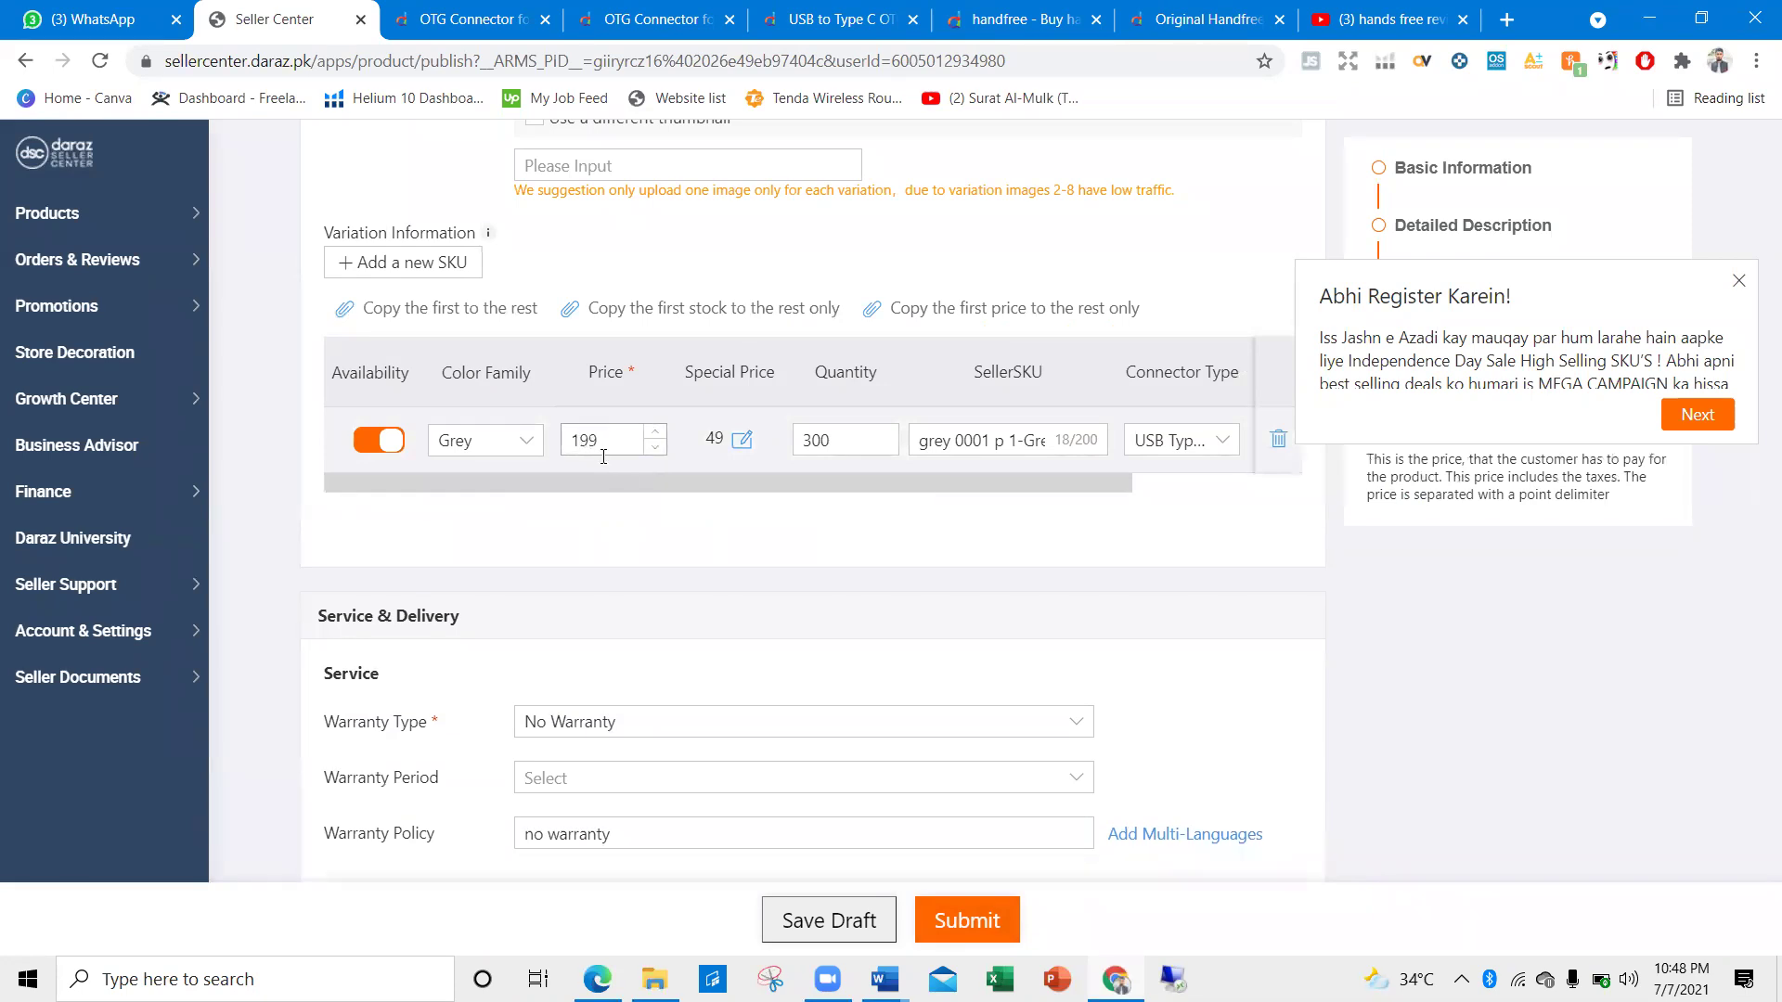
left_click(948, 914)
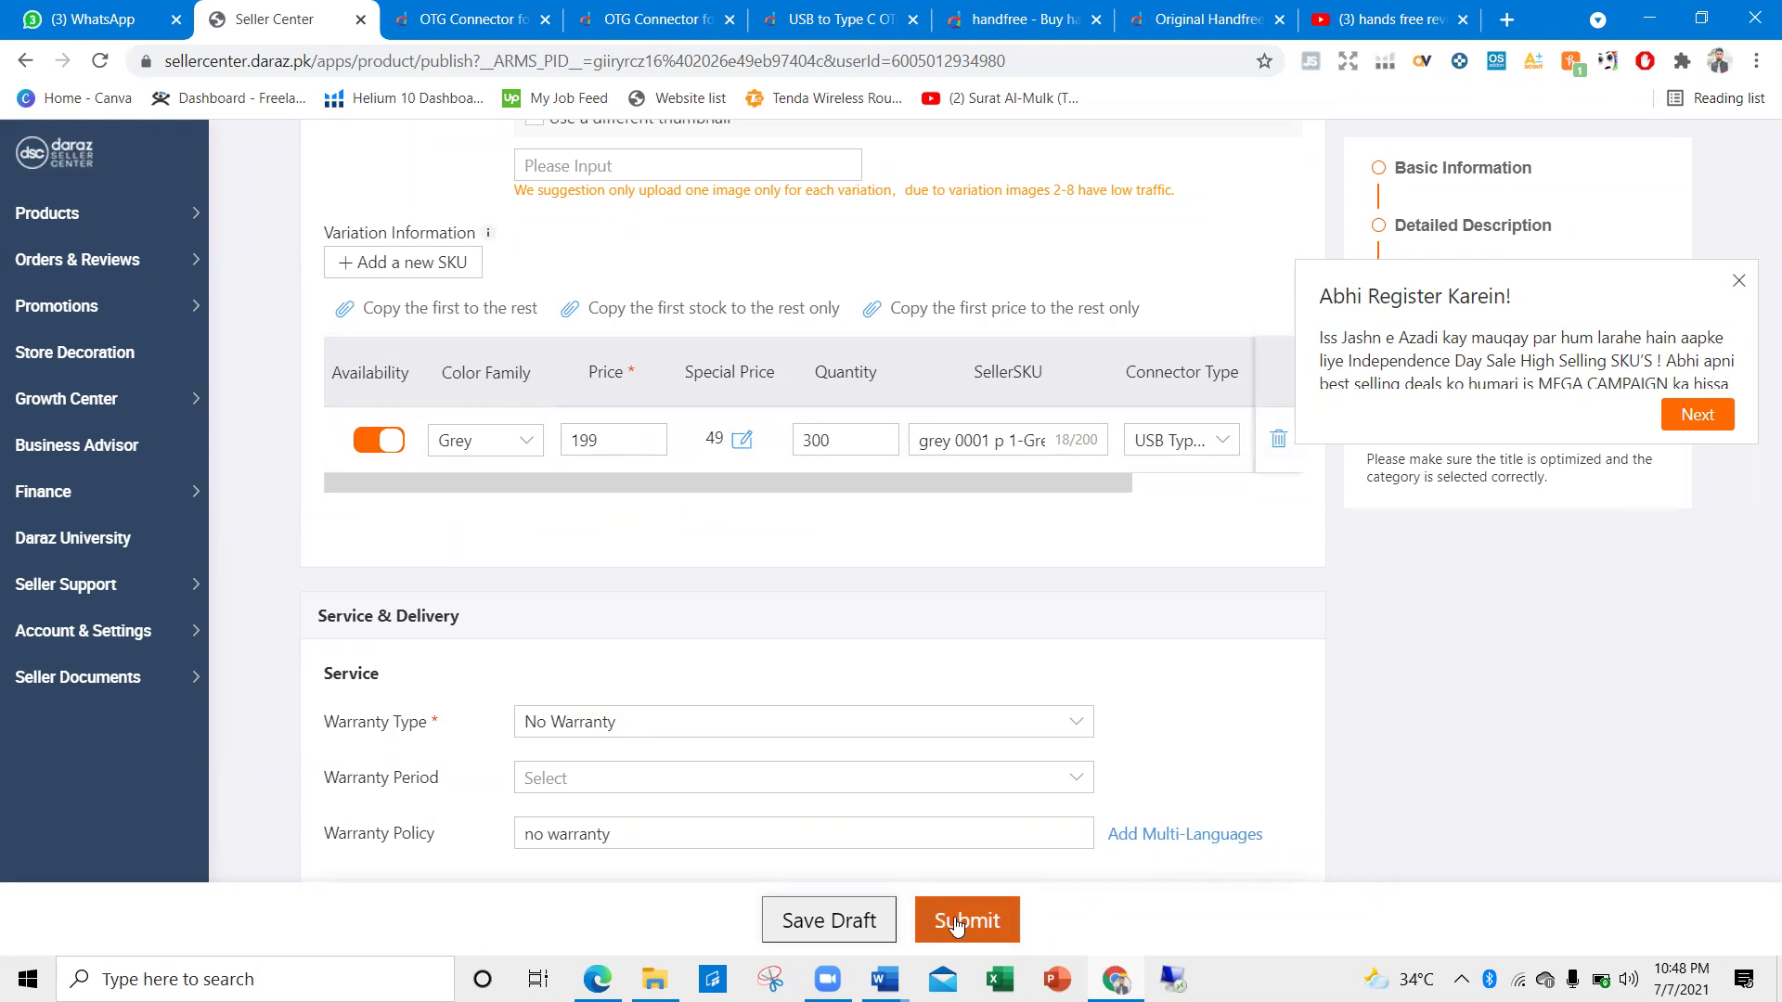
left_click(956, 926)
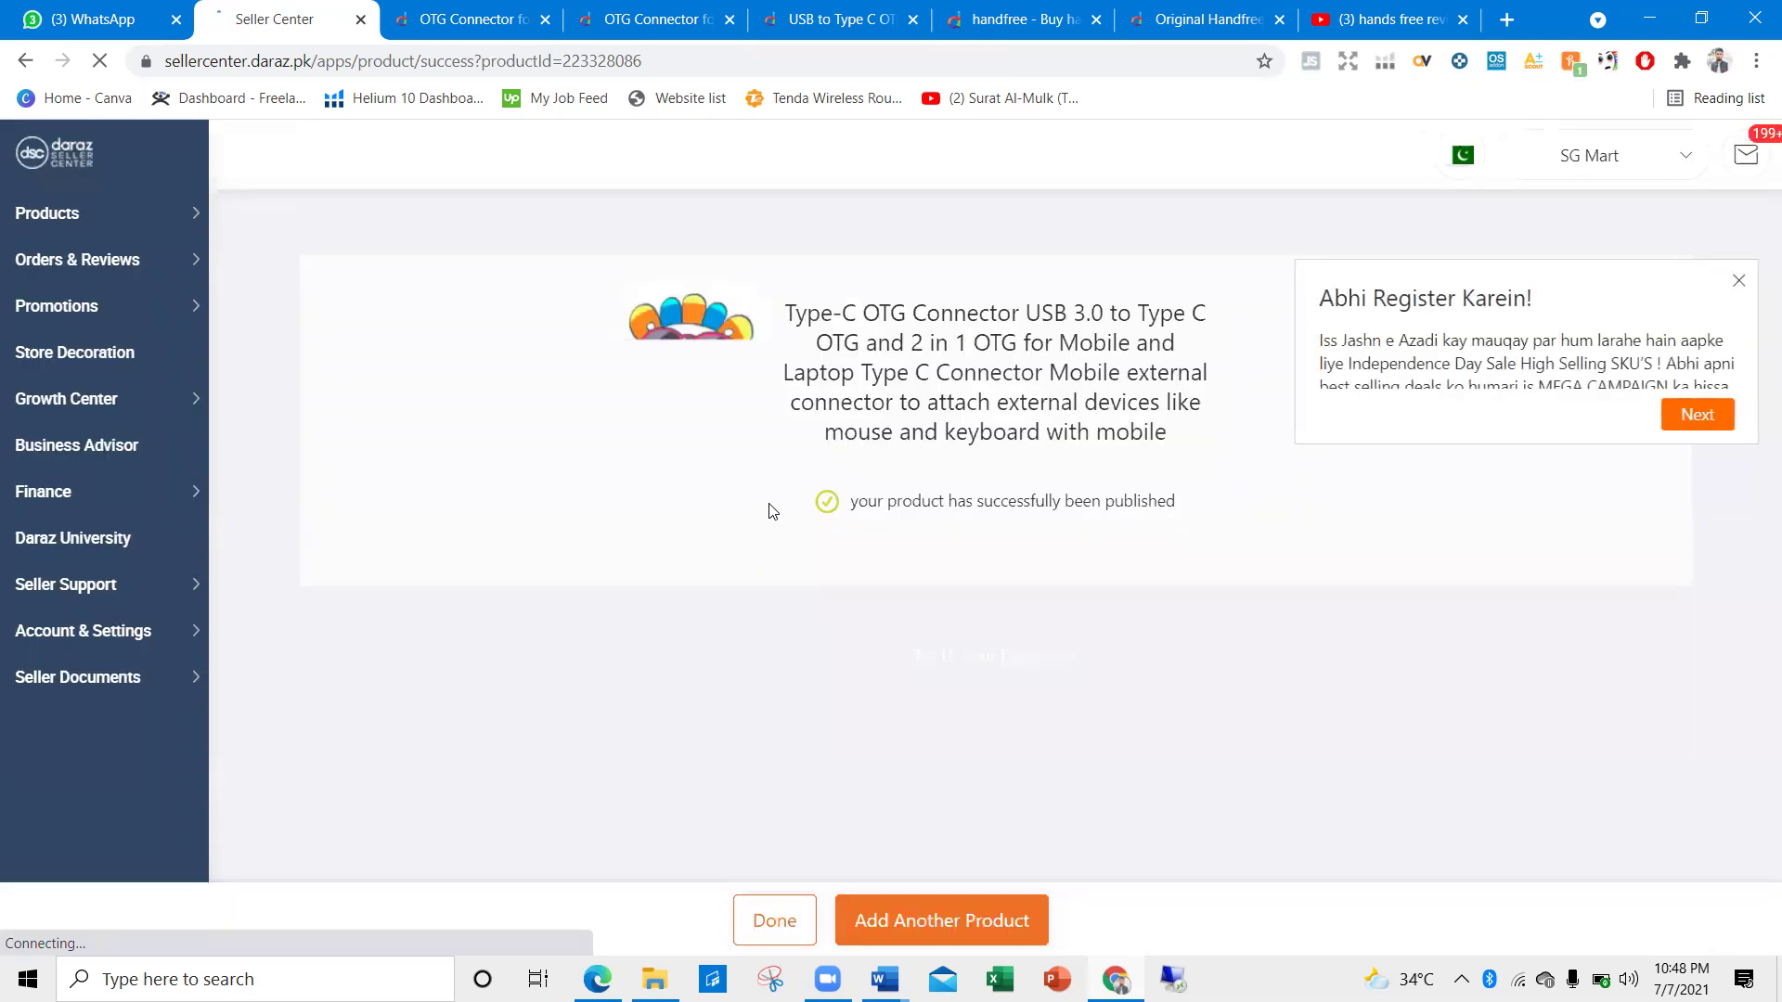
Dismiss the campaign pop-up and examine the product title and publishing status on the submission result page
left_click(1746, 280)
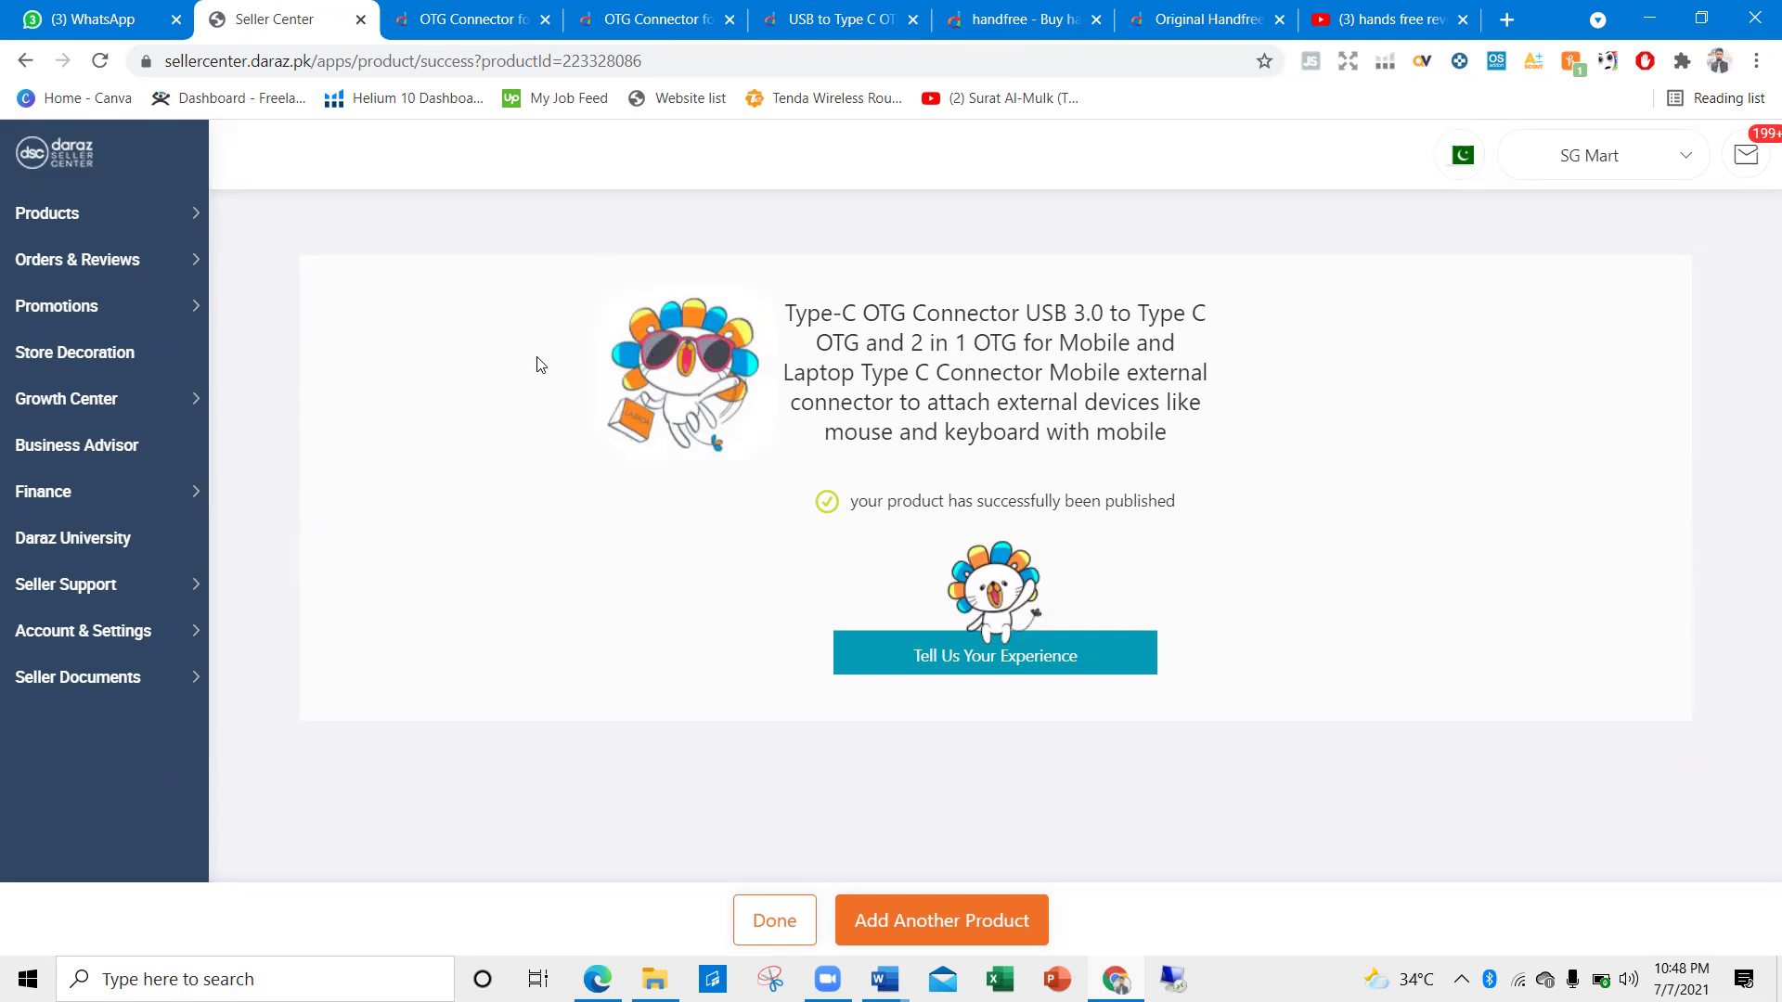
left_click_drag(784, 311, 1182, 489)
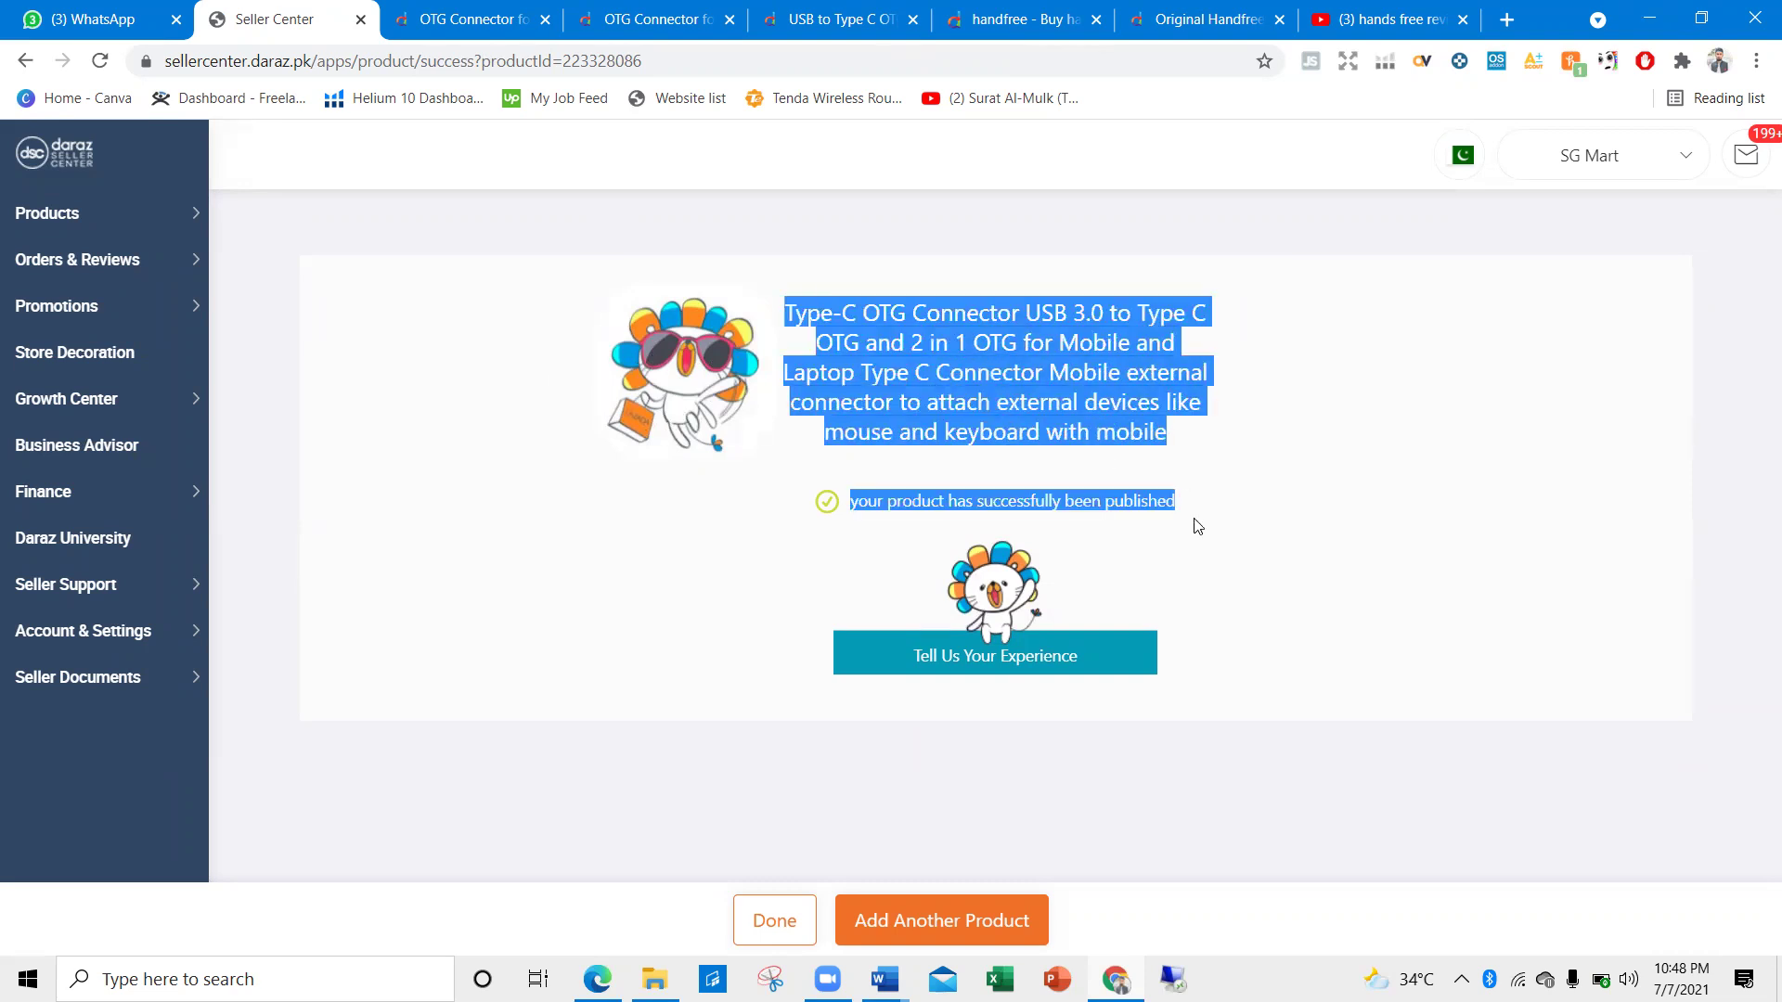
left_click(1197, 526)
left_click_drag(1176, 506, 750, 327)
left_click(780, 338)
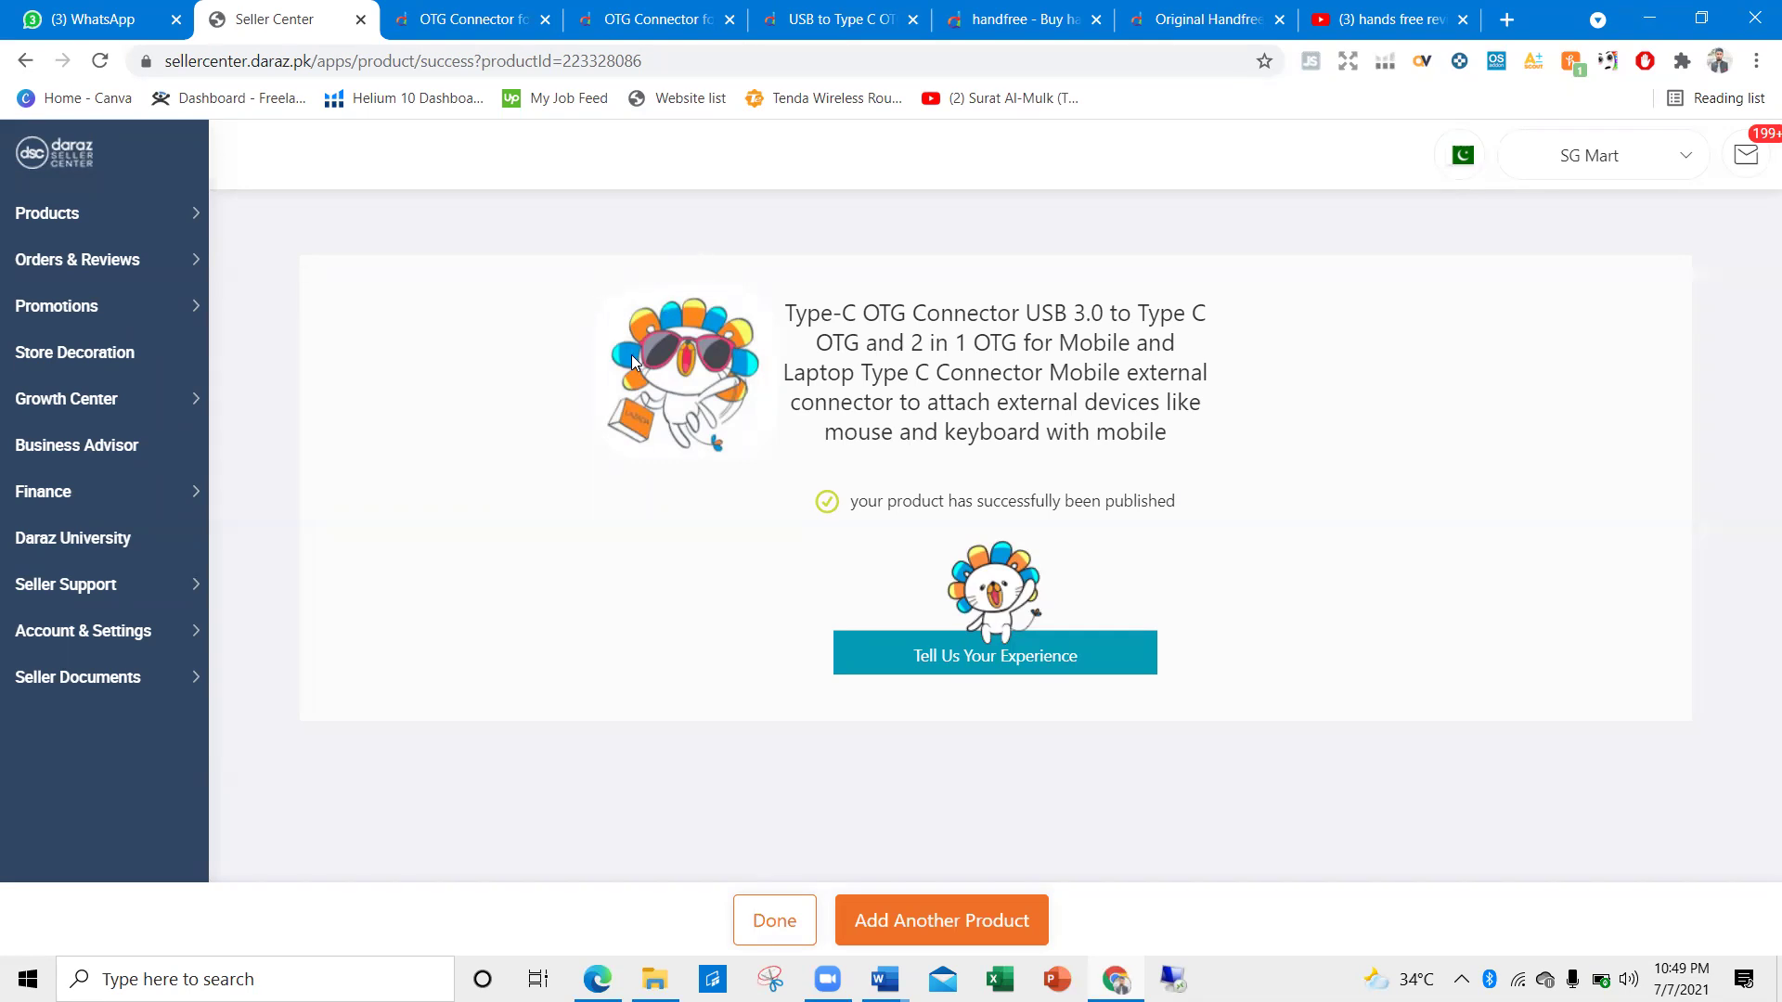
left_click_drag(507, 225, 1284, 498)
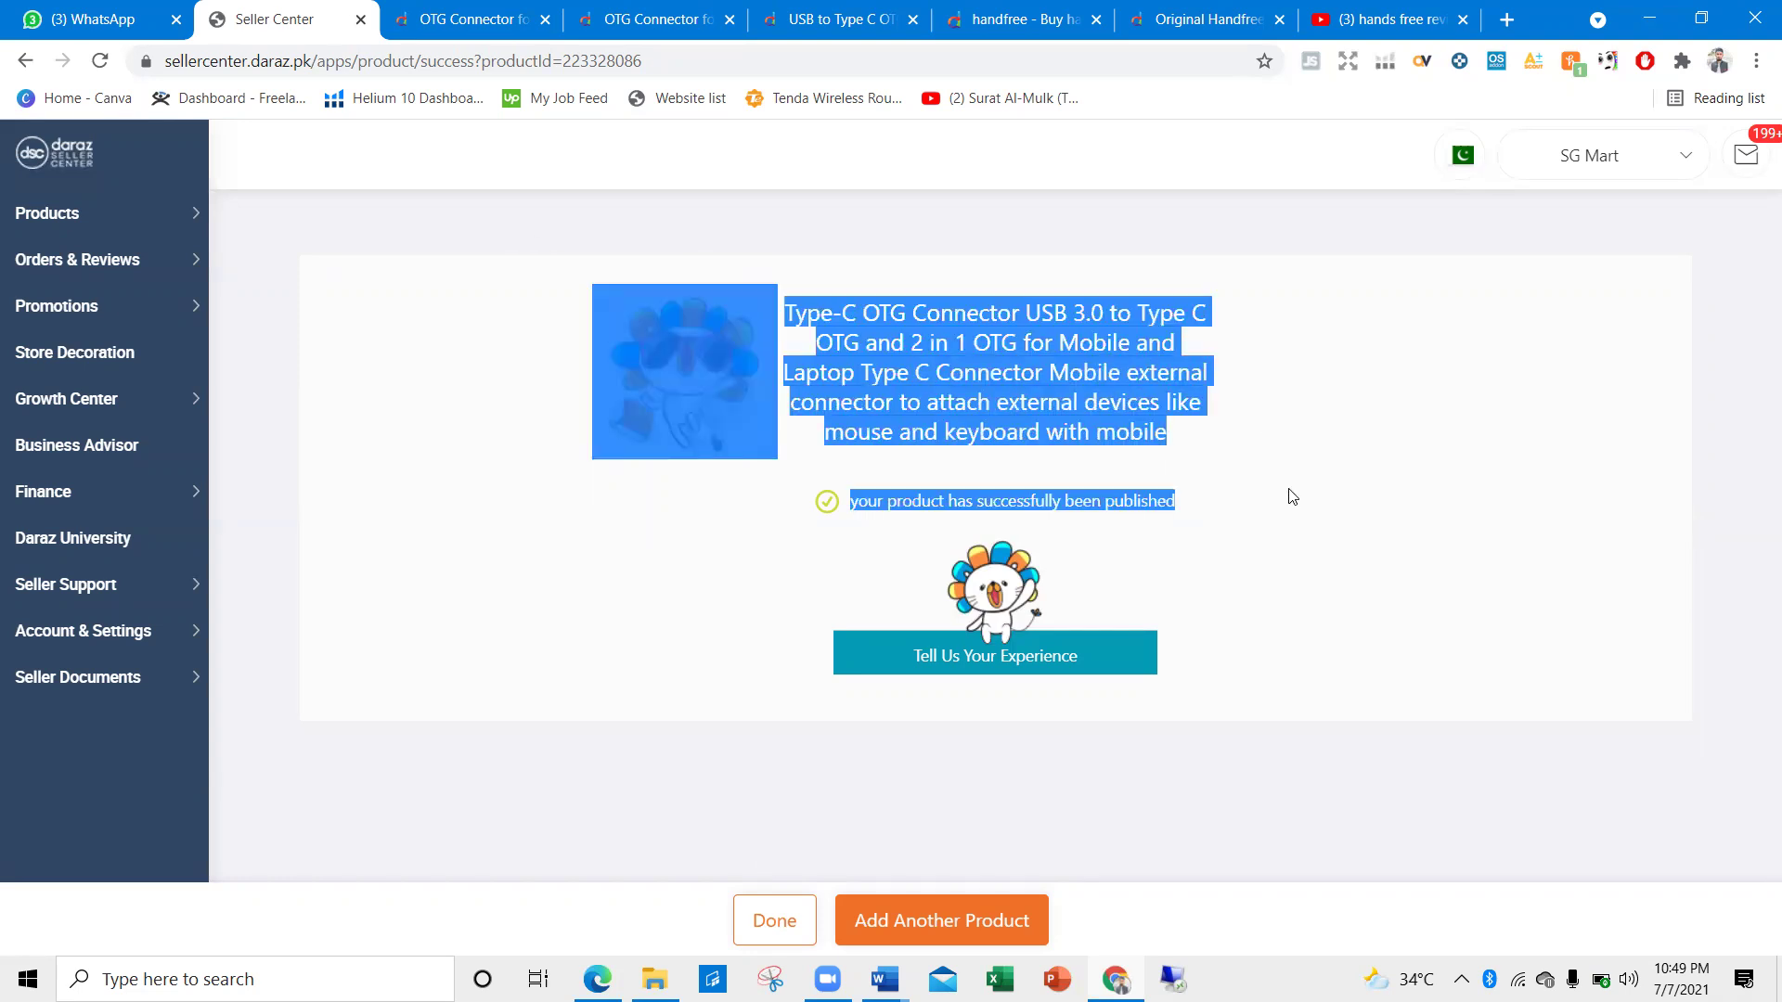
left_click(1261, 513)
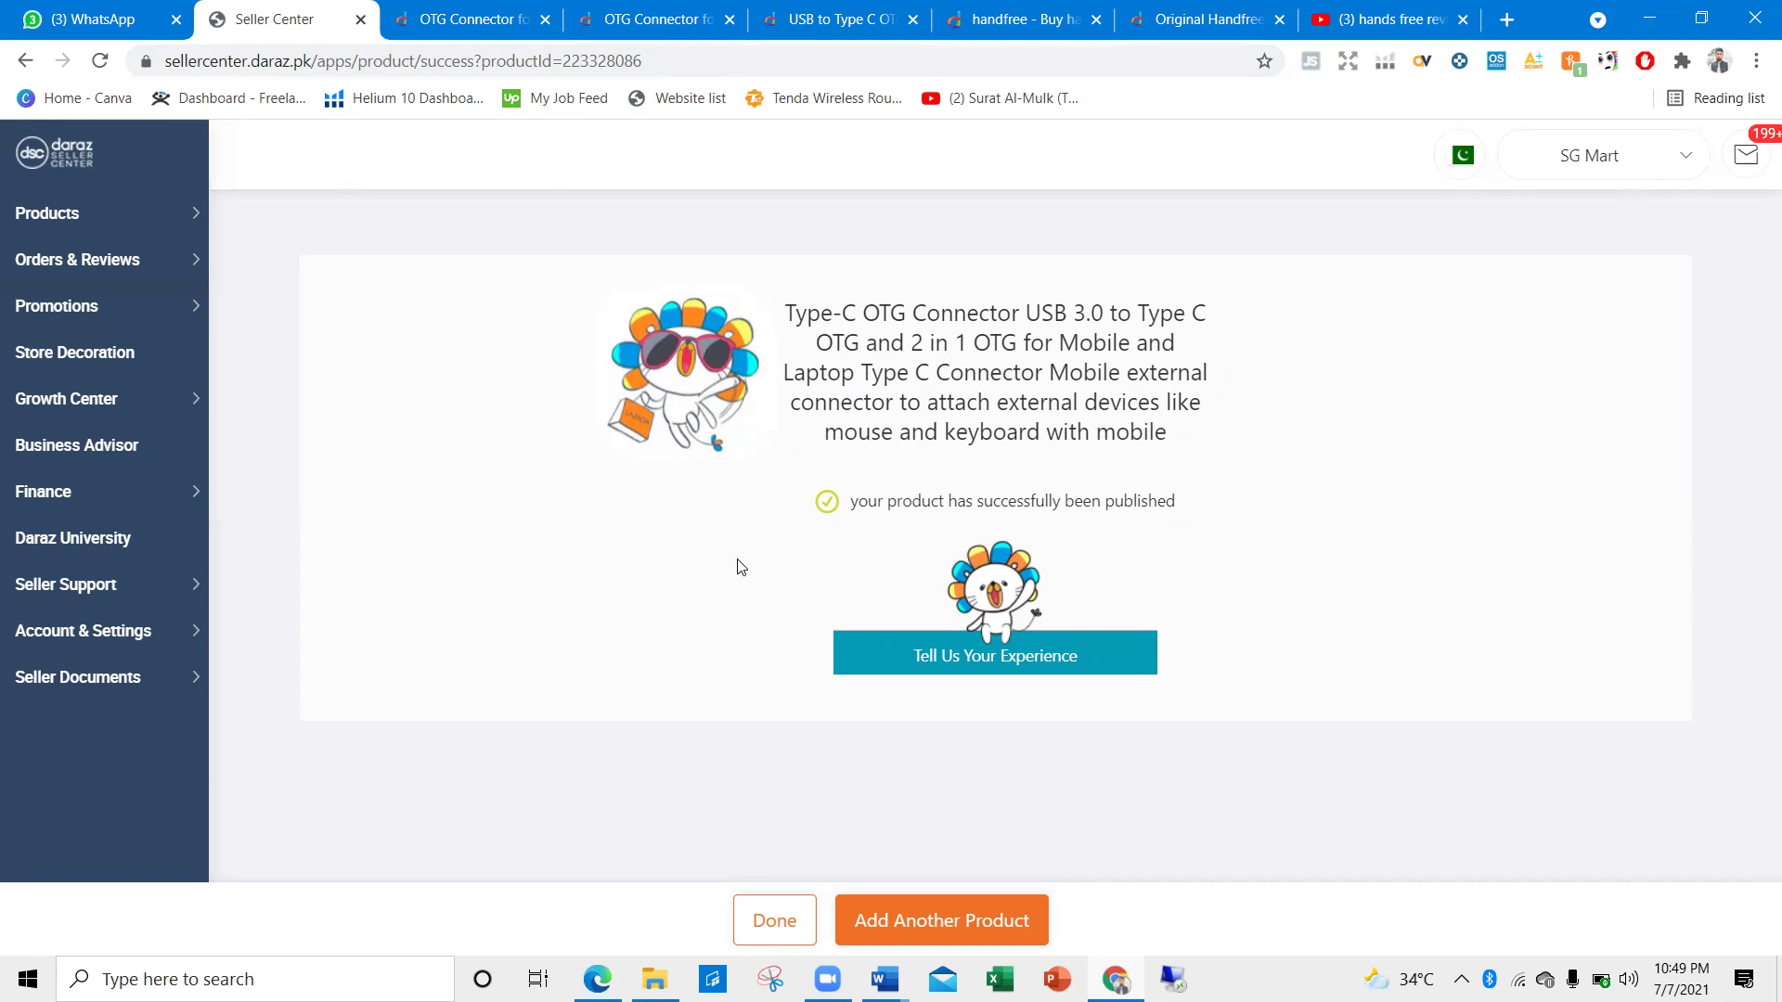
Open Fulfilment by Daraz, look over its dashboard and Manage Fulfilment SKU list, and close the Honey tips offer
mouse_move(74, 232)
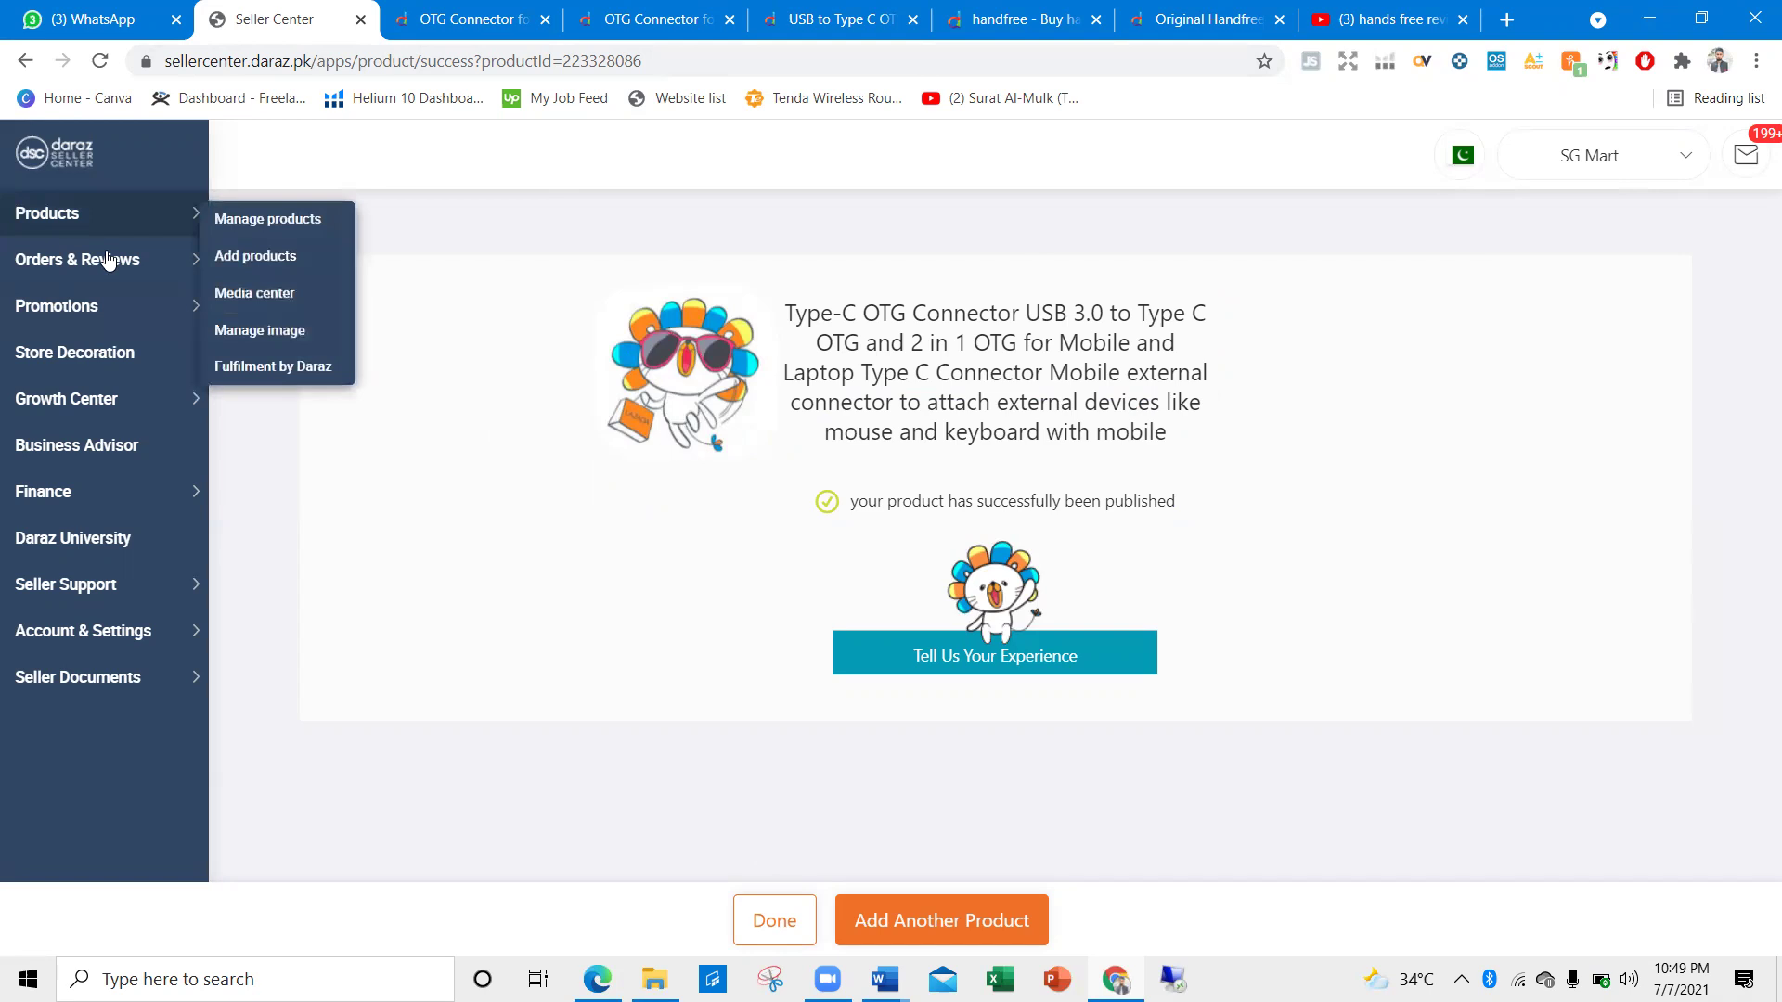
left_click(226, 371)
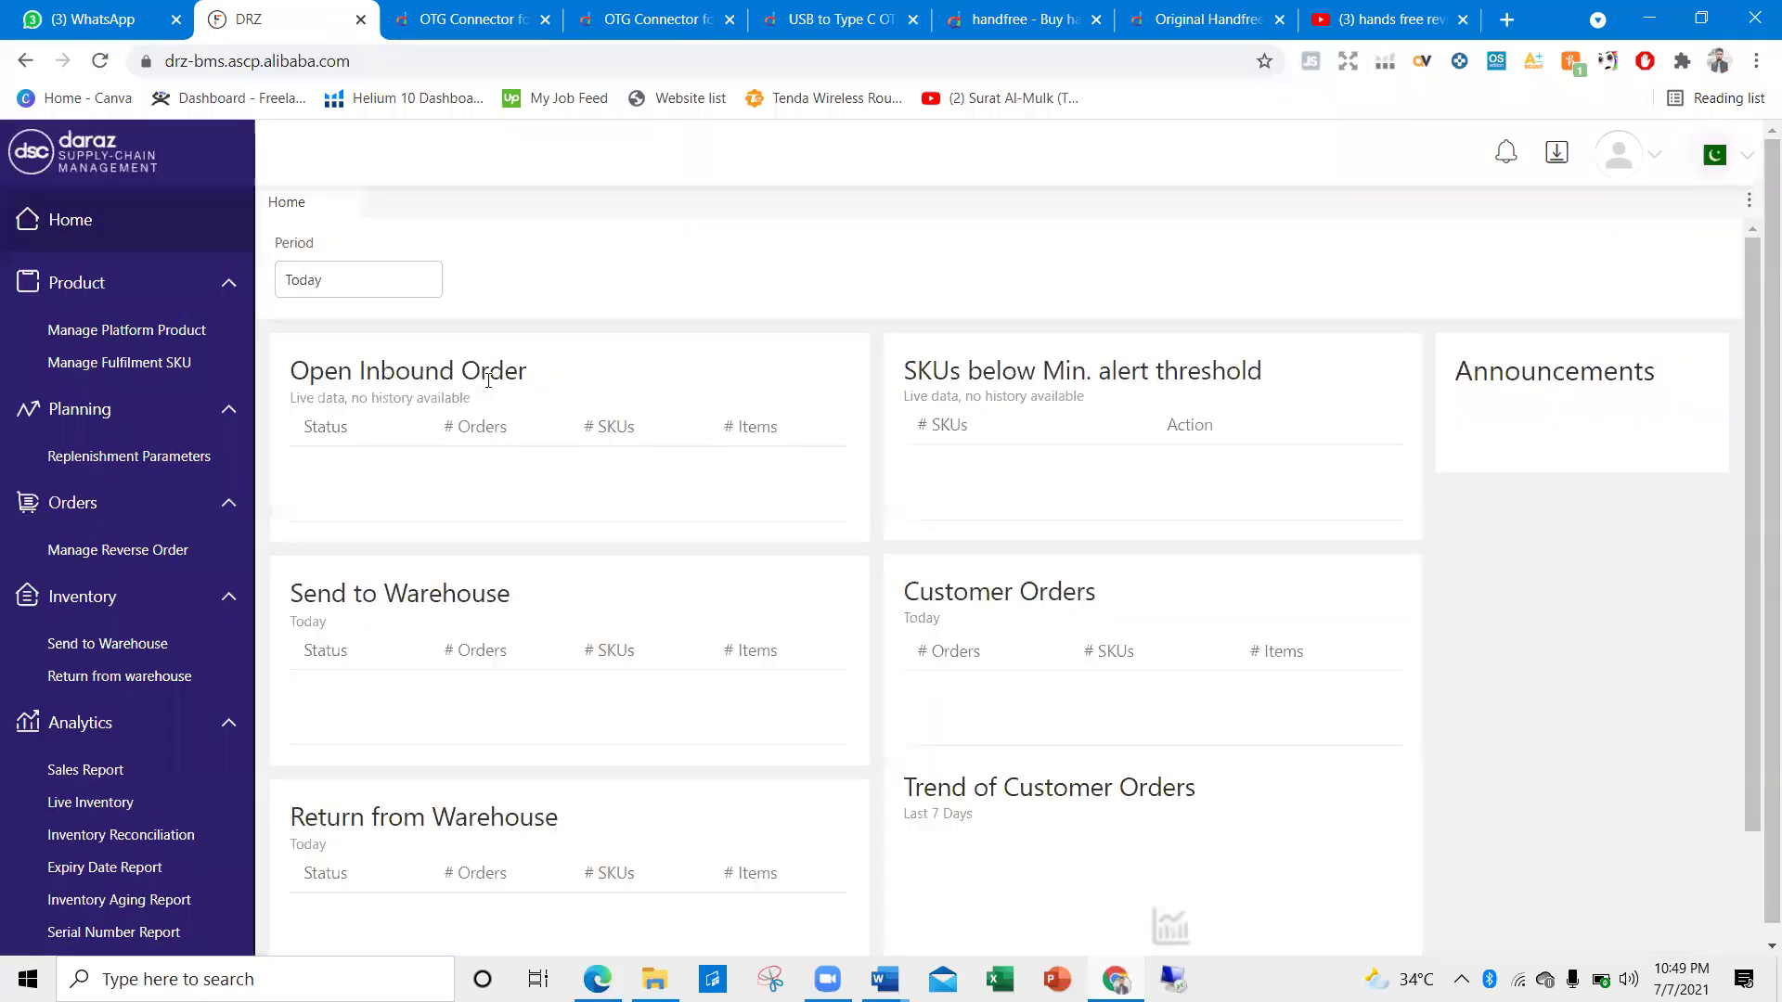
scroll(965, 558, "down", 3)
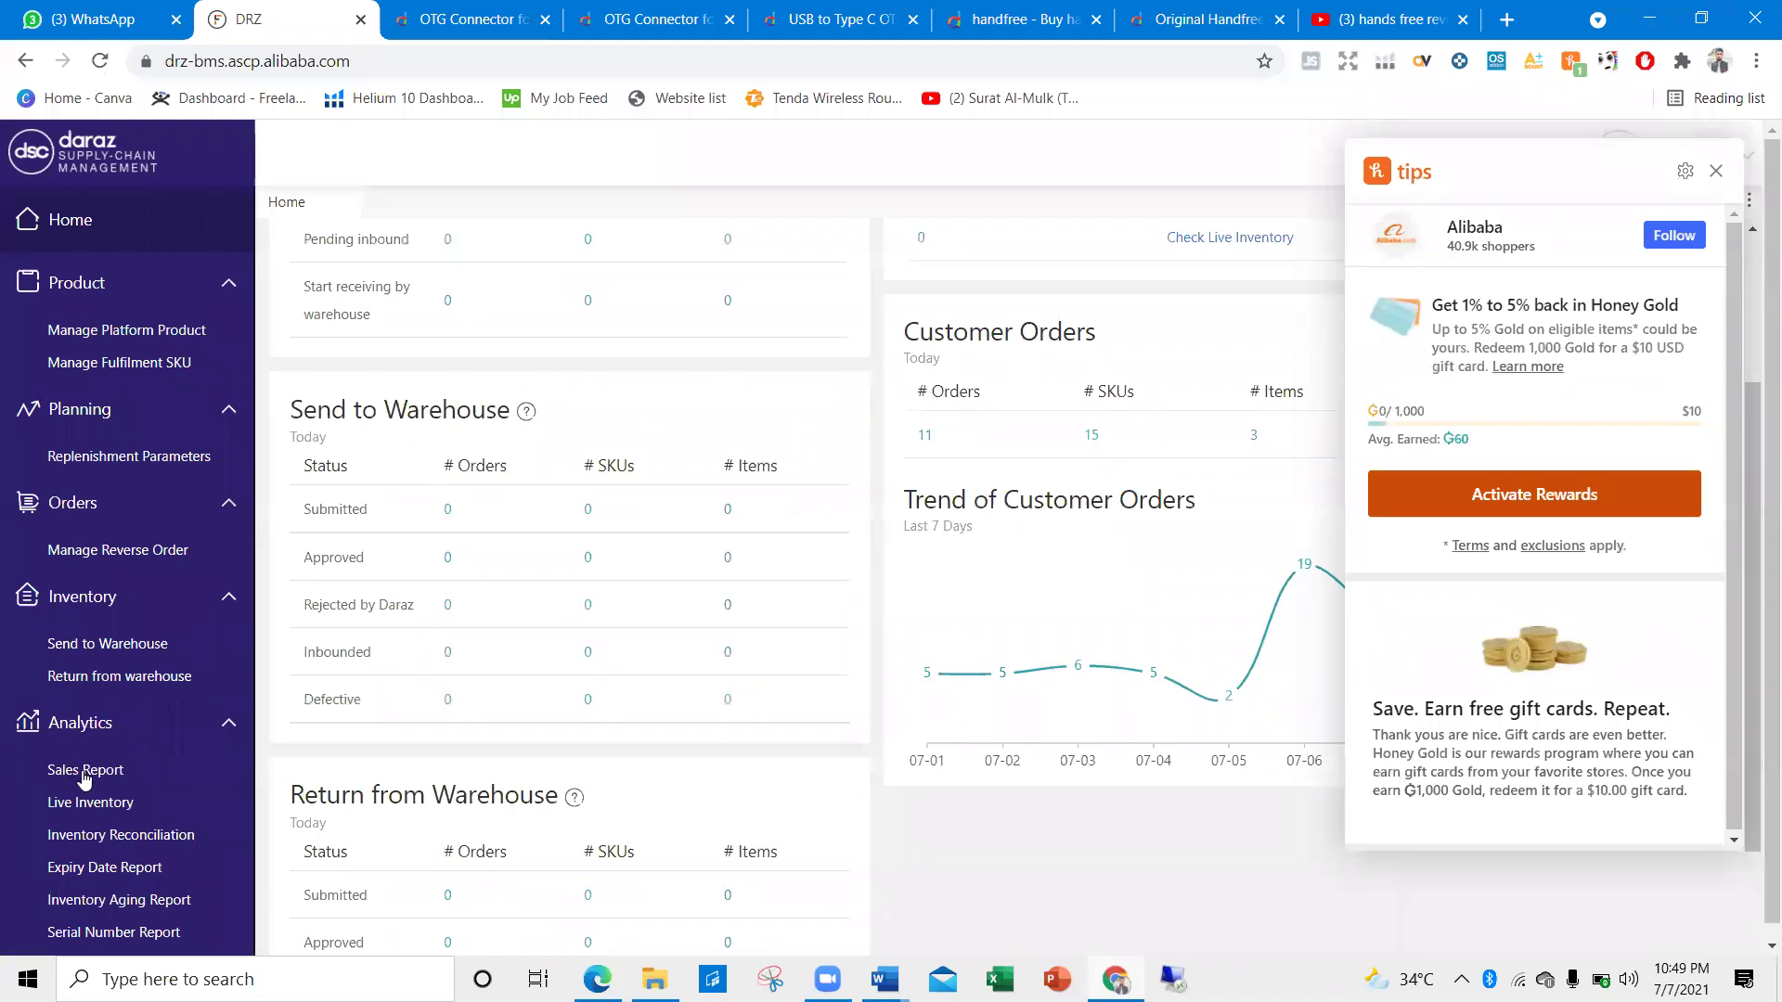
left_click(93, 370)
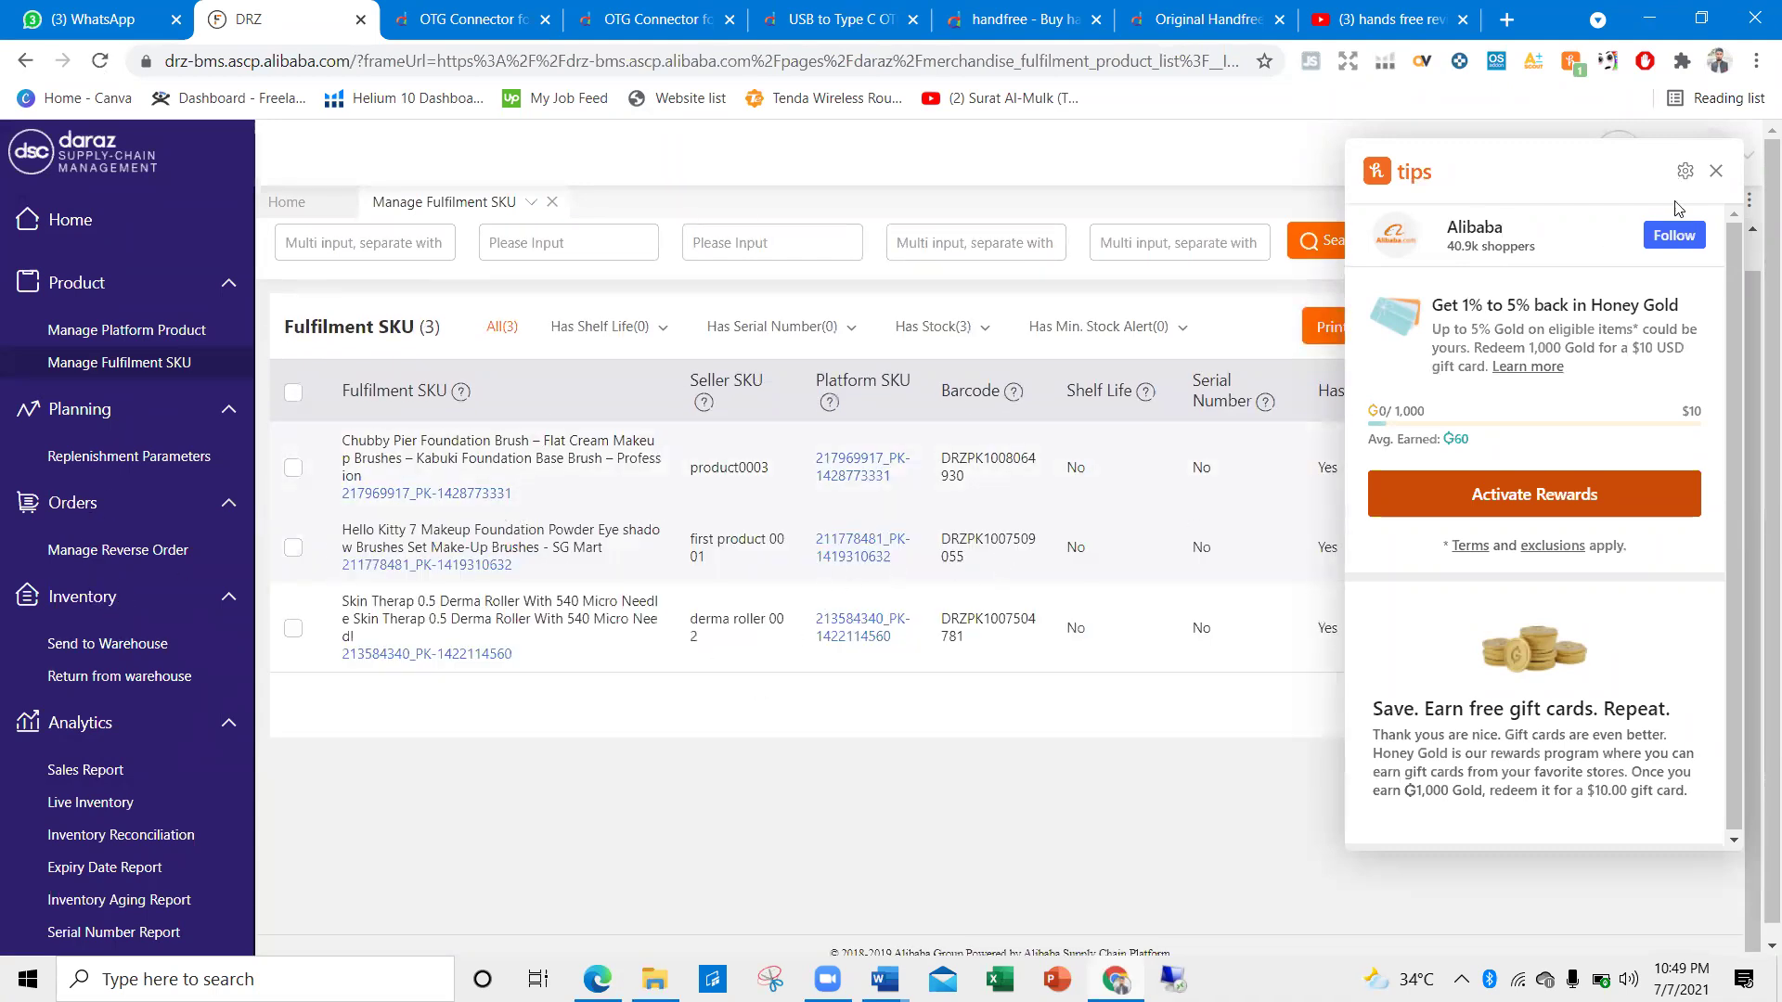
left_click(1715, 171)
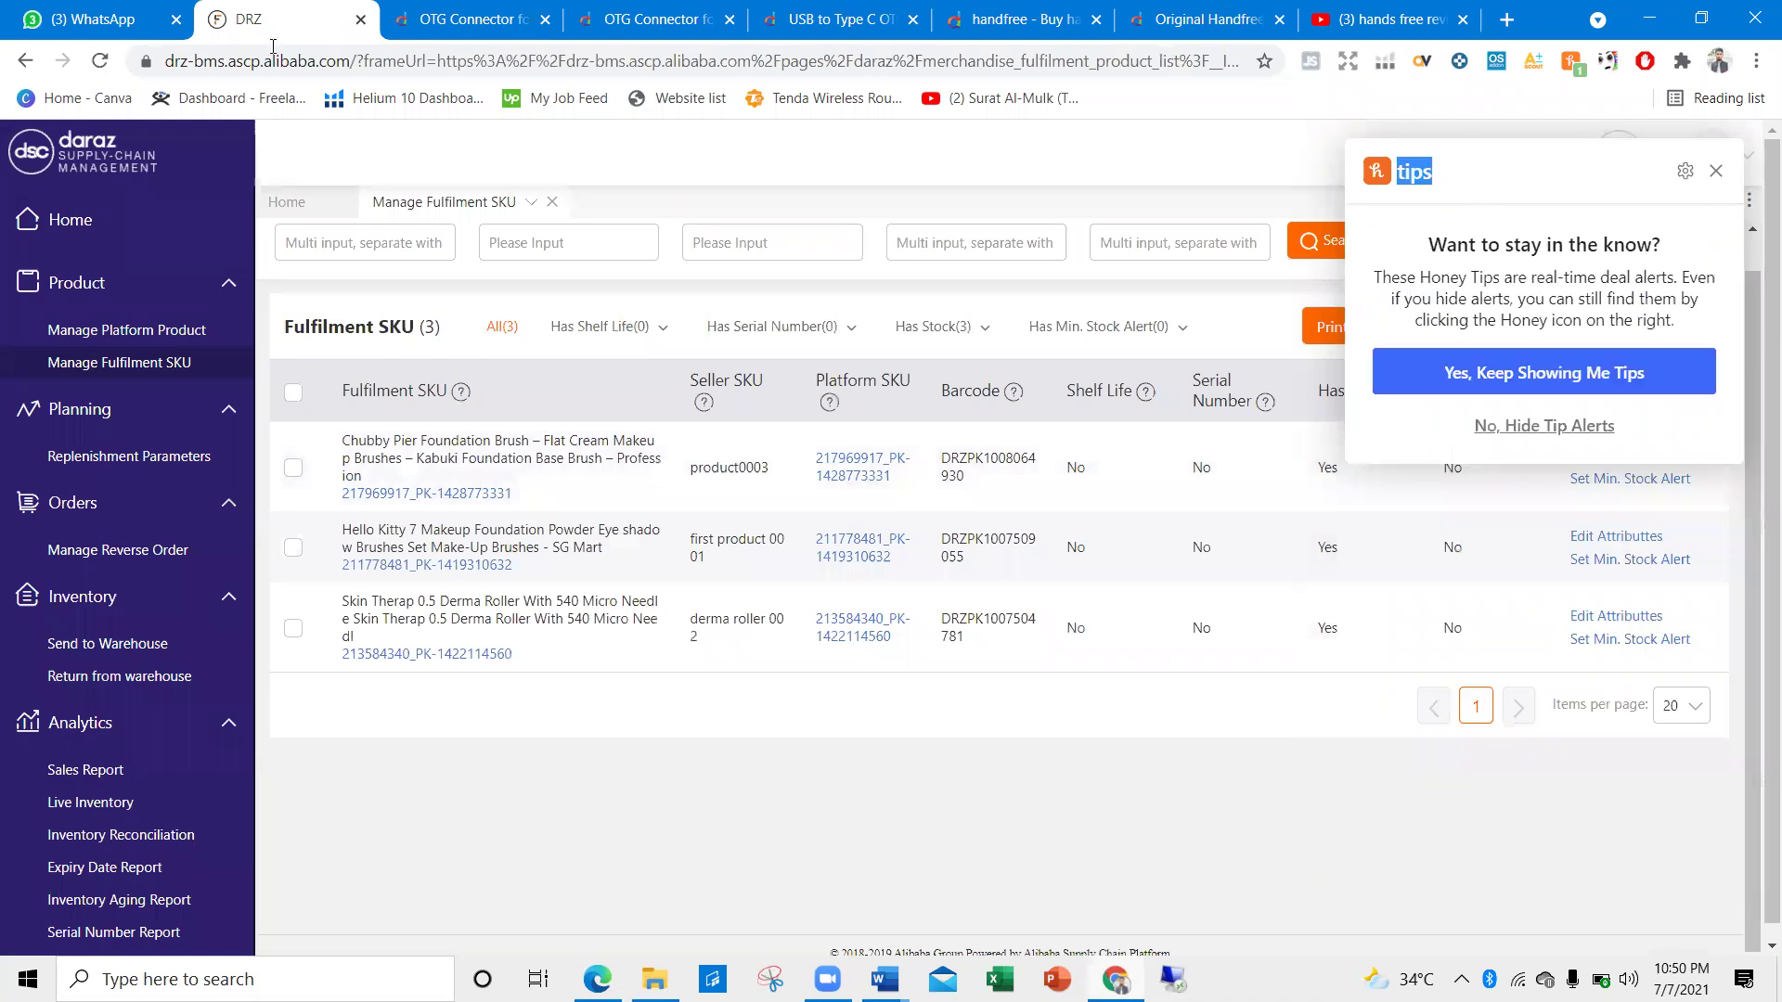
Return to Seller Center, dismiss the campaign pop-up and show more contact options on the Seller Support Contact Us page
left_click(21, 61)
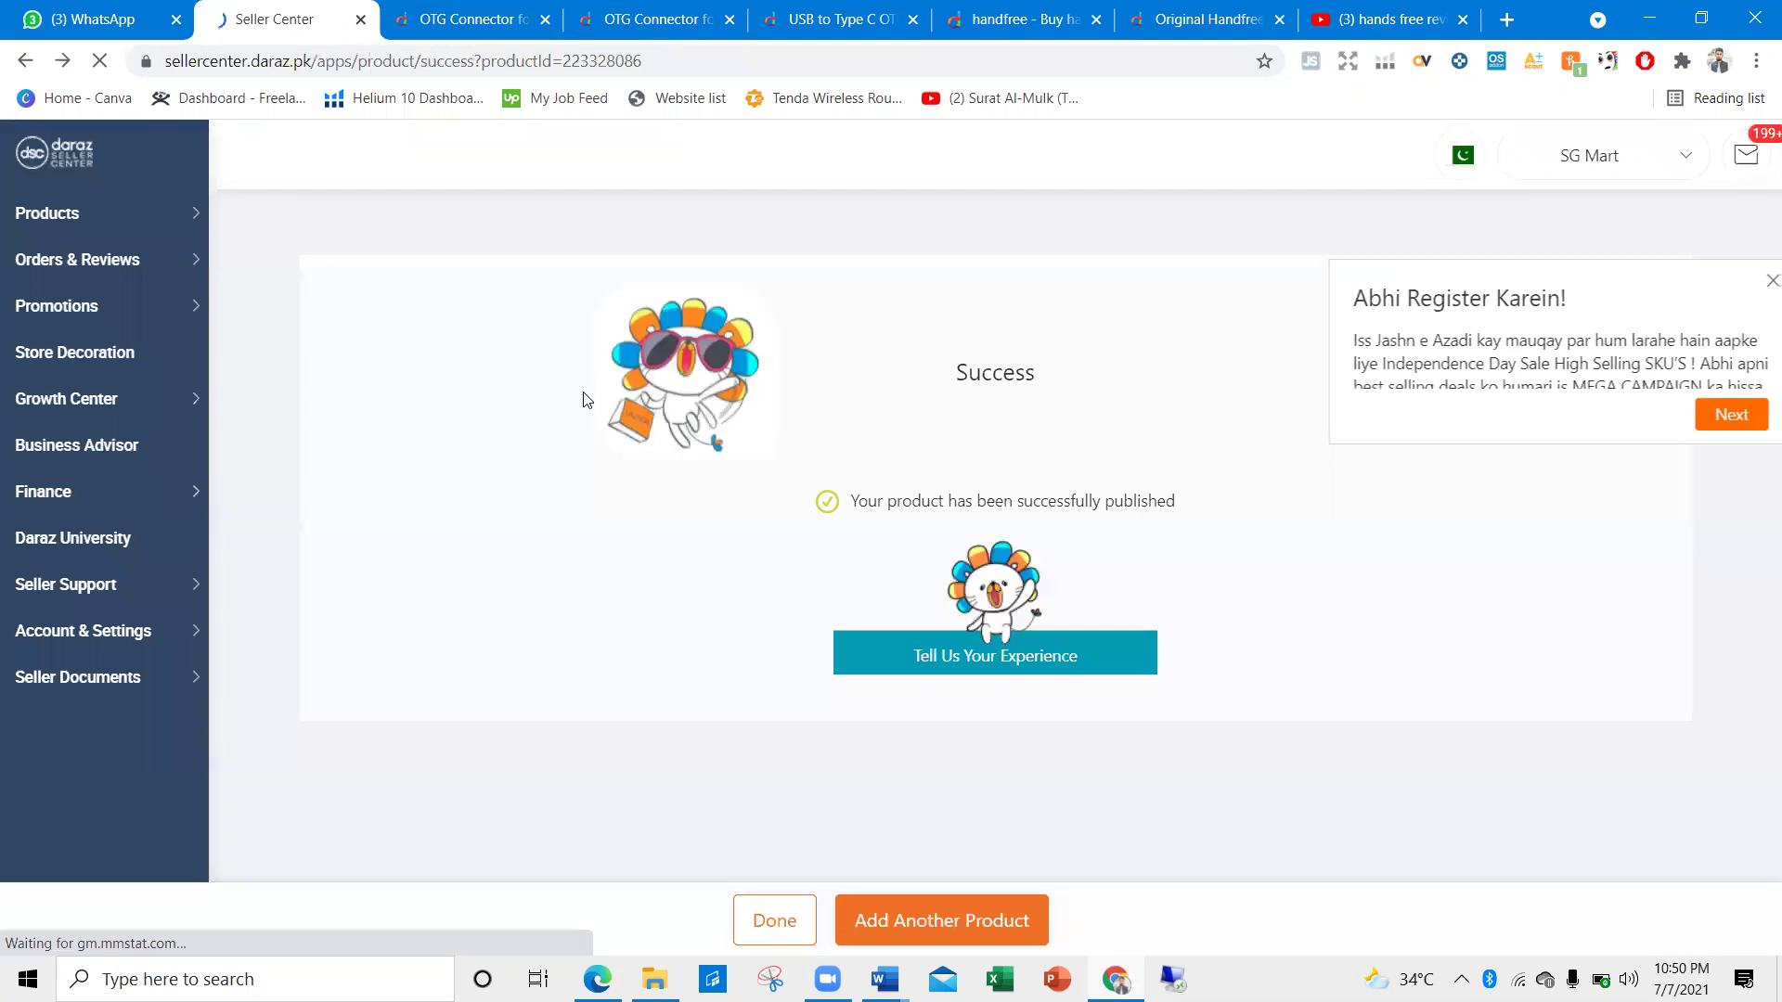
left_click(1746, 280)
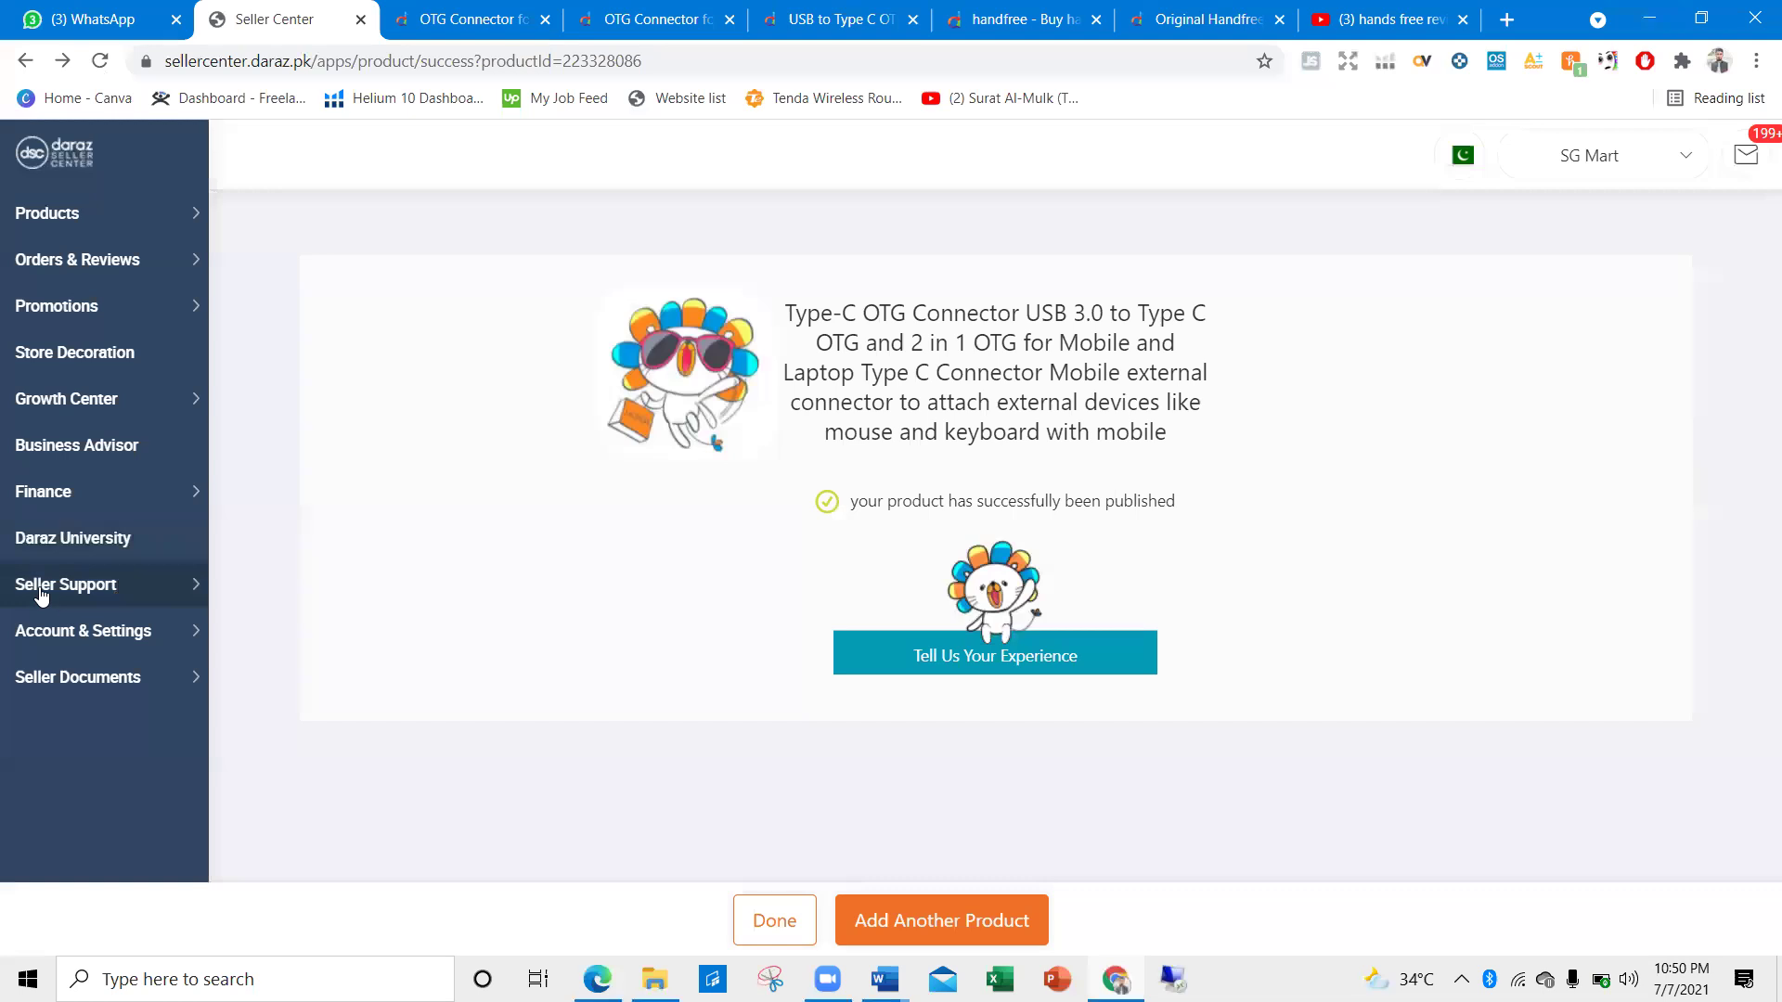
mouse_move(42, 594)
left_click(250, 665)
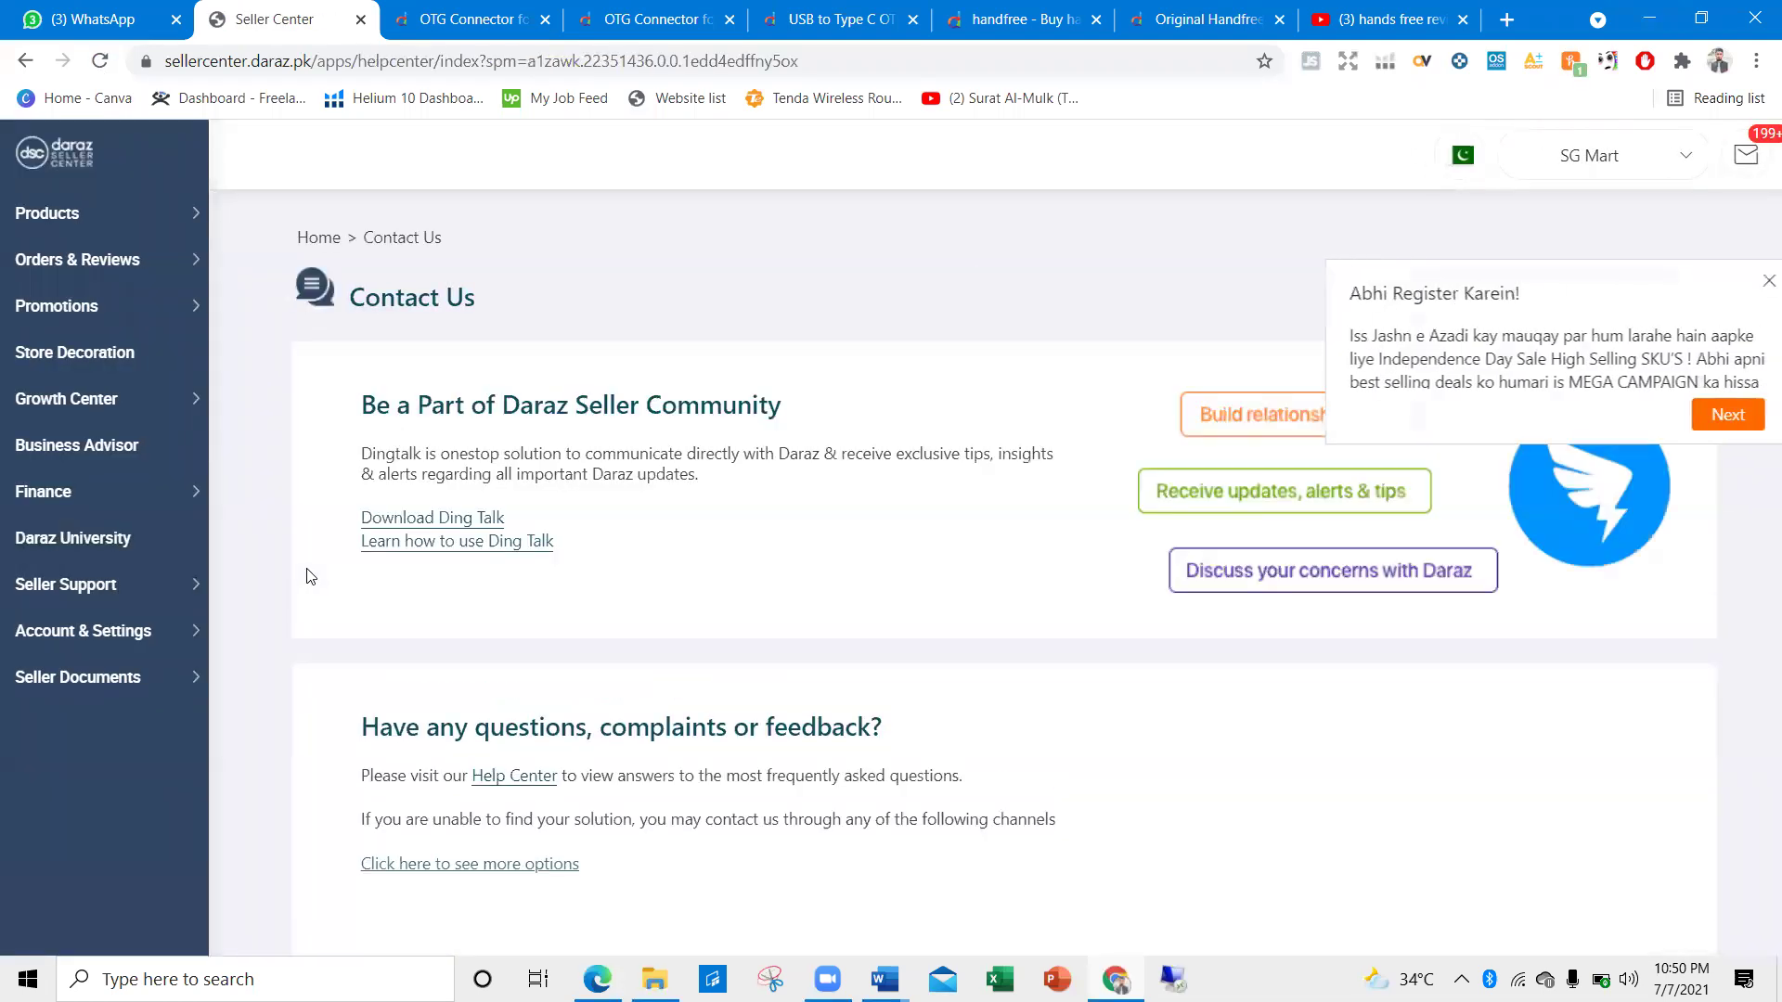
left_click(521, 867)
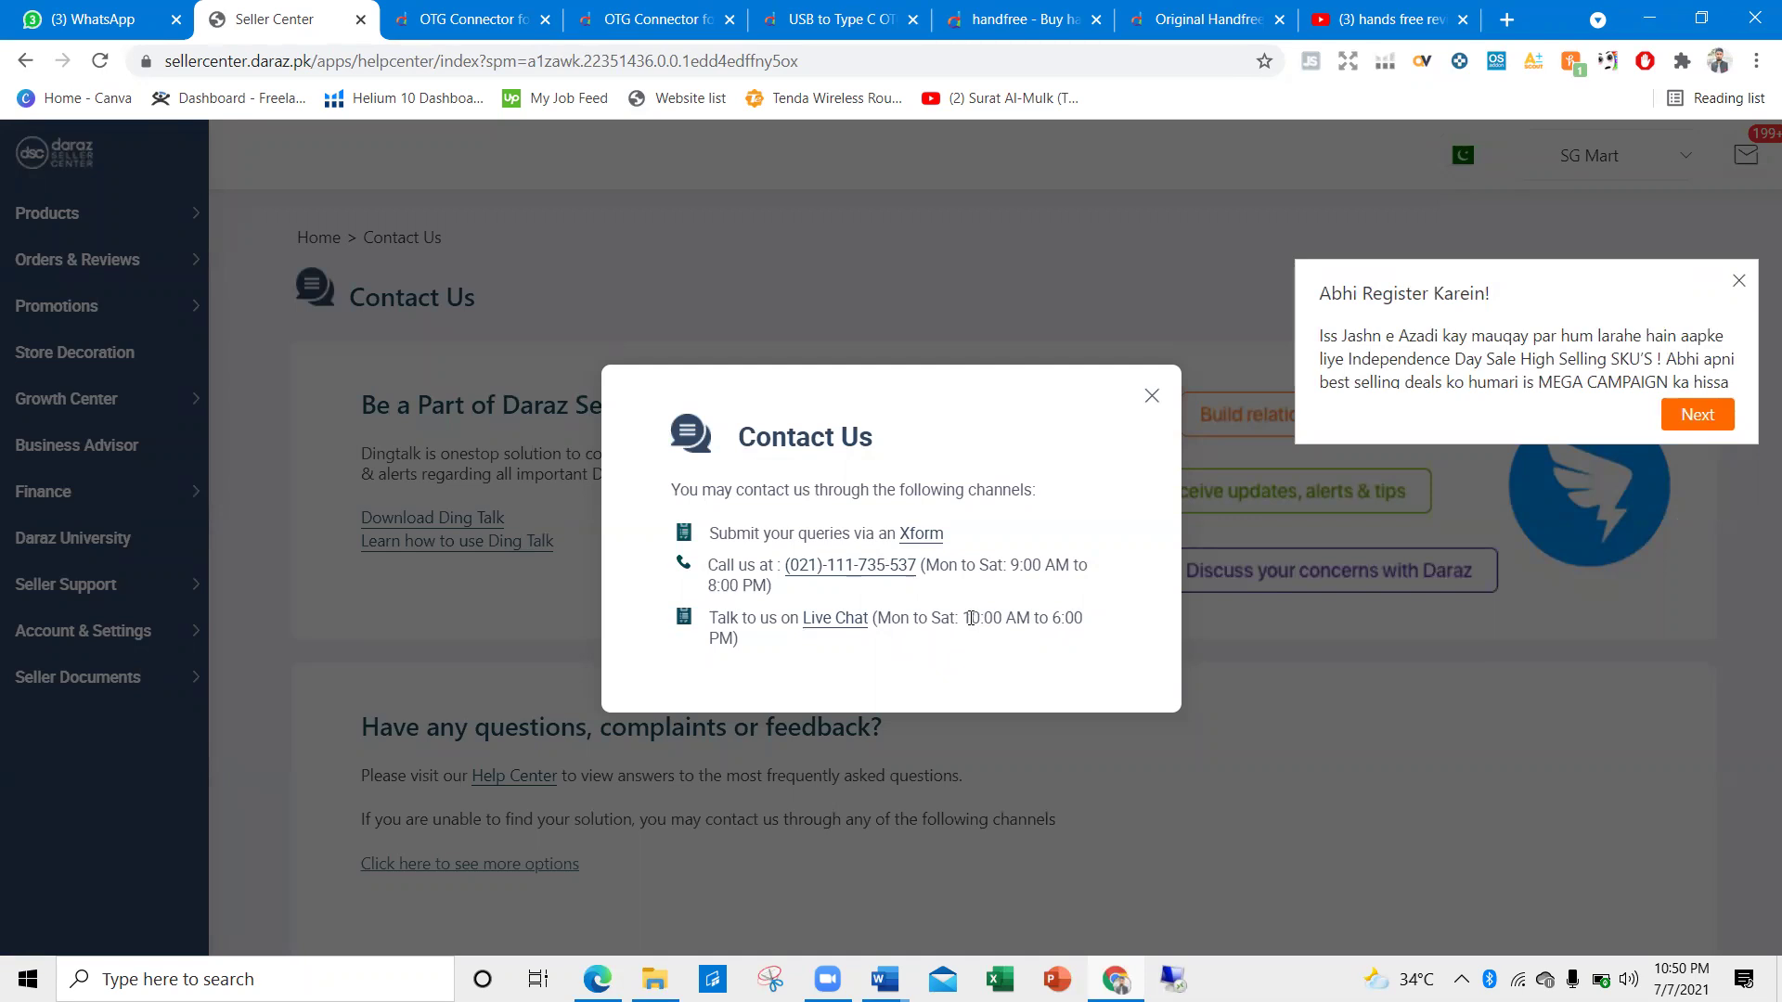
Highlight the Live Chat hours and open Live Chat with seller support
left_click_drag(971, 619, 1084, 620)
left_click(815, 661)
left_click(826, 619)
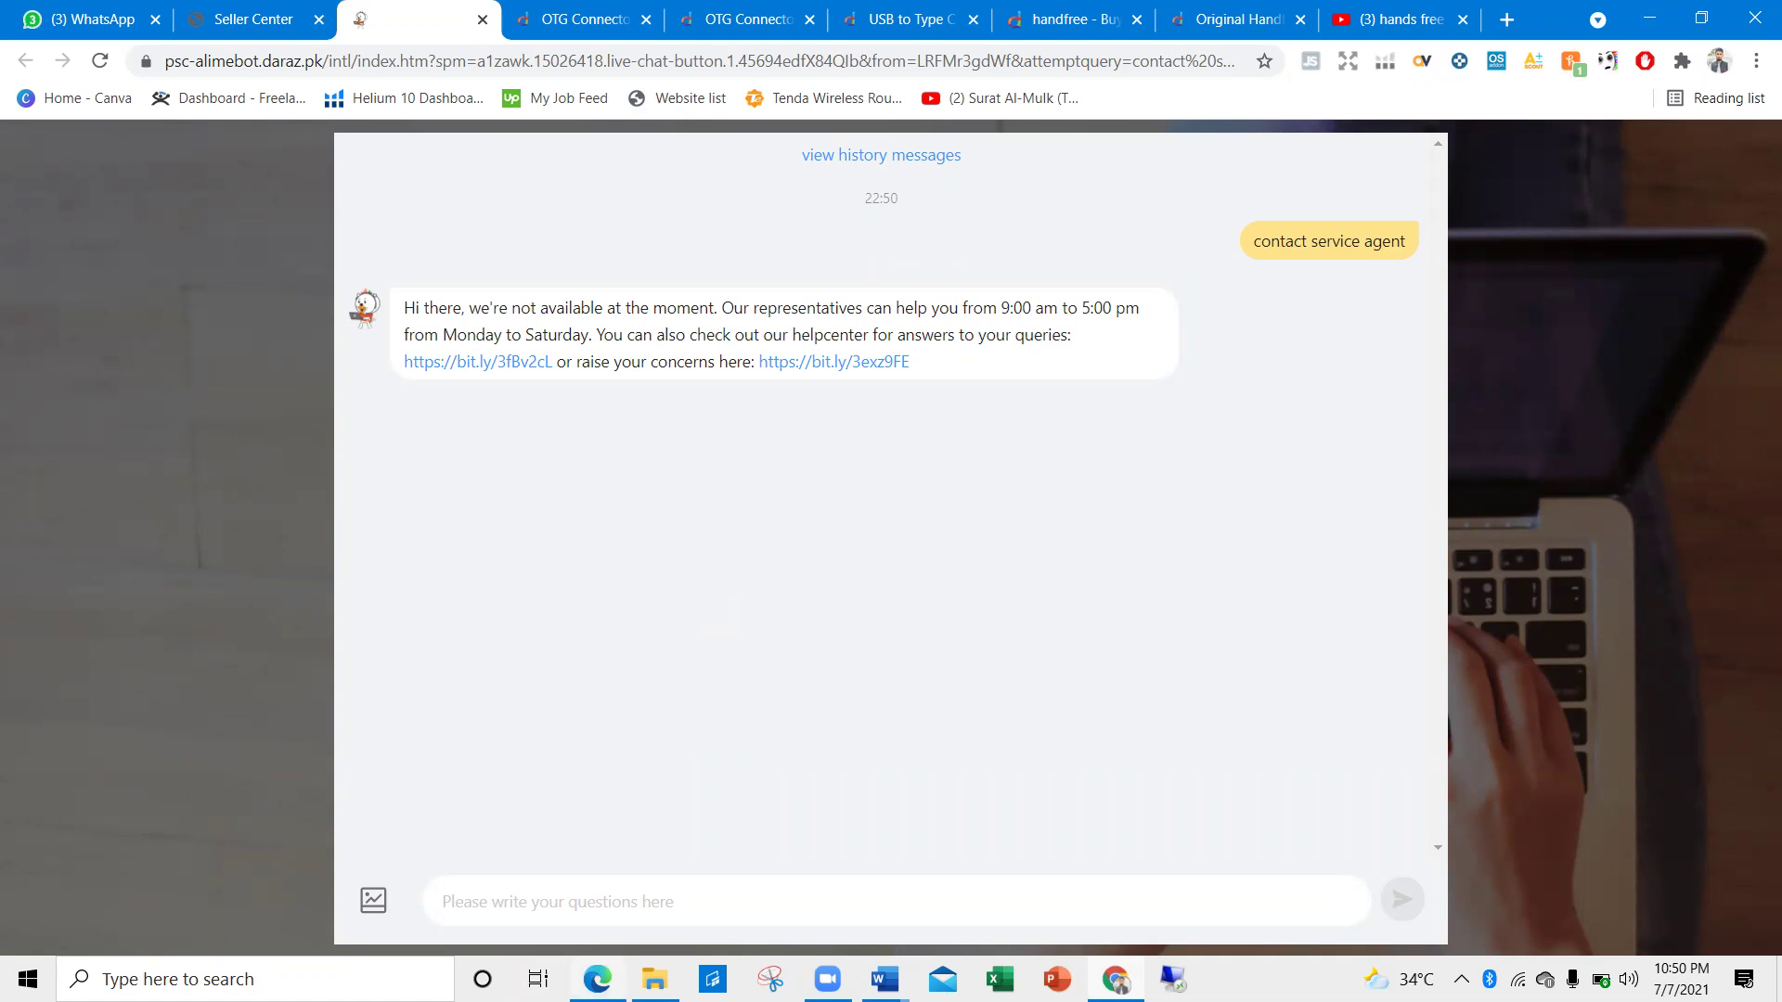
Switch to to ungate.pdf in Edge and examine its listing text, product images, supplier invoice and authorization letter
key("alt+Tab")
left_click(846, 548)
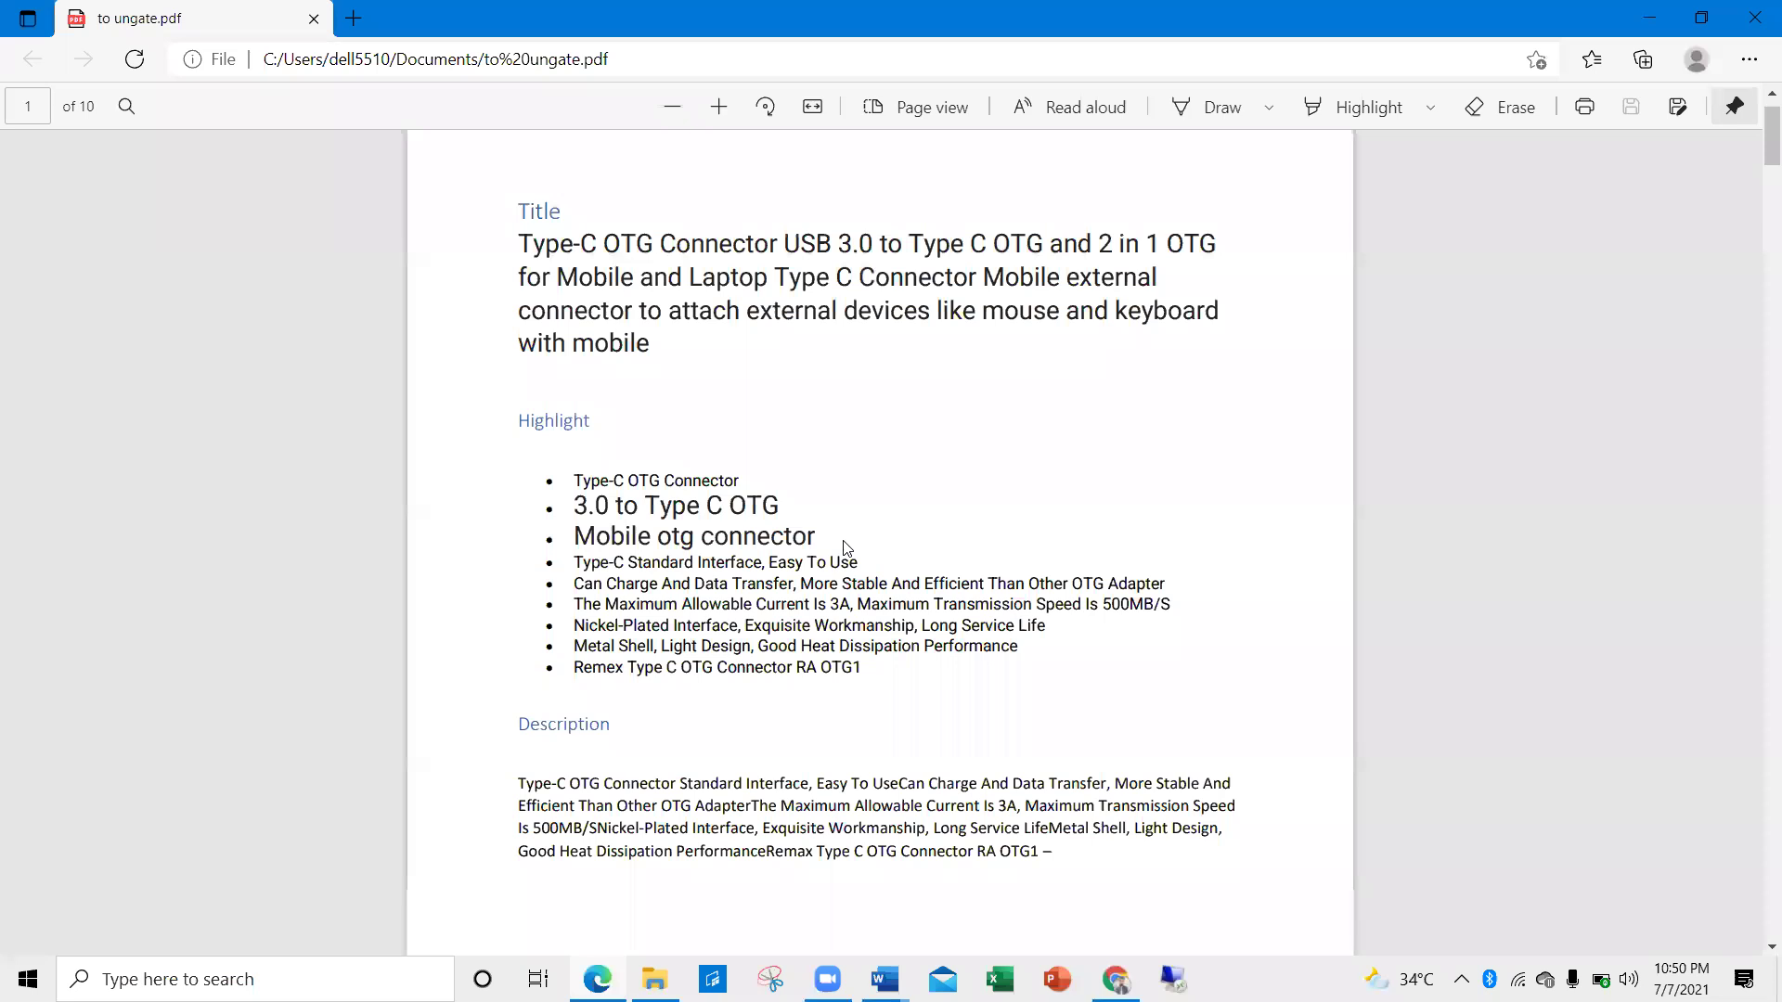
scroll(650, 546, "down", 15)
scroll(651, 547, "down", 20)
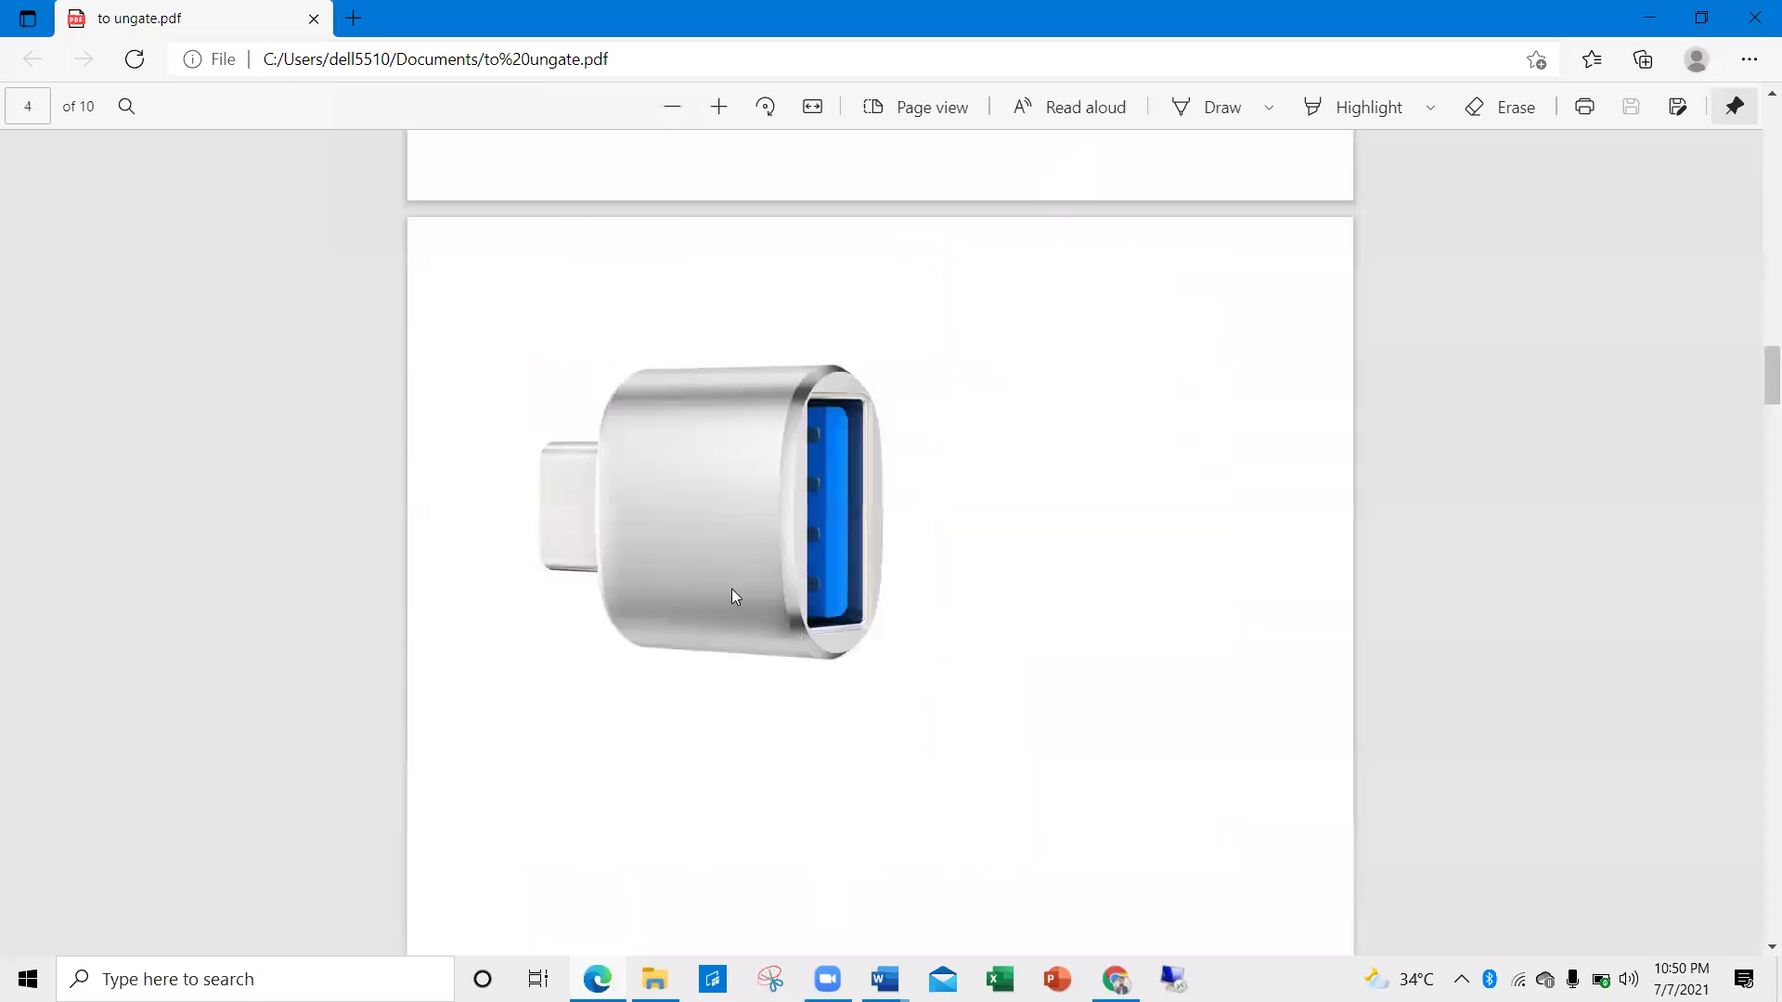
scroll(801, 642, "down", 20)
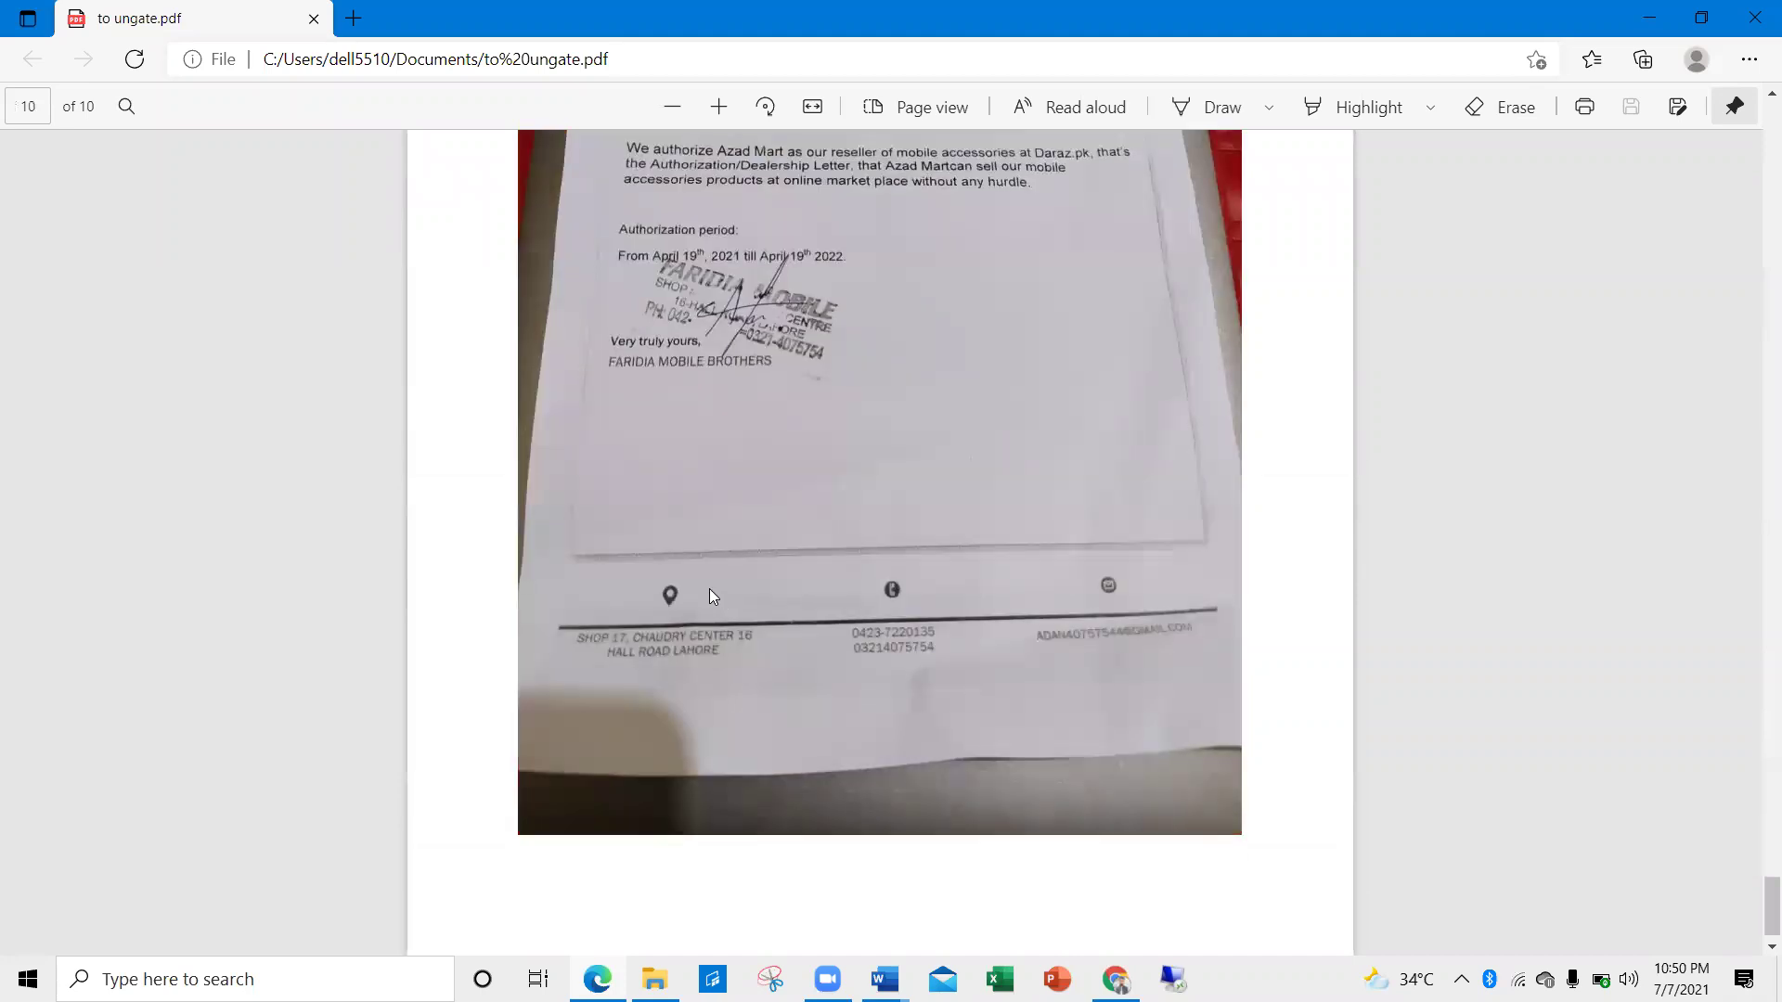
scroll(713, 596, "up", 8)
scroll(713, 596, "up", 17)
scroll(711, 594, "down", 2)
scroll(713, 605, "down", 3)
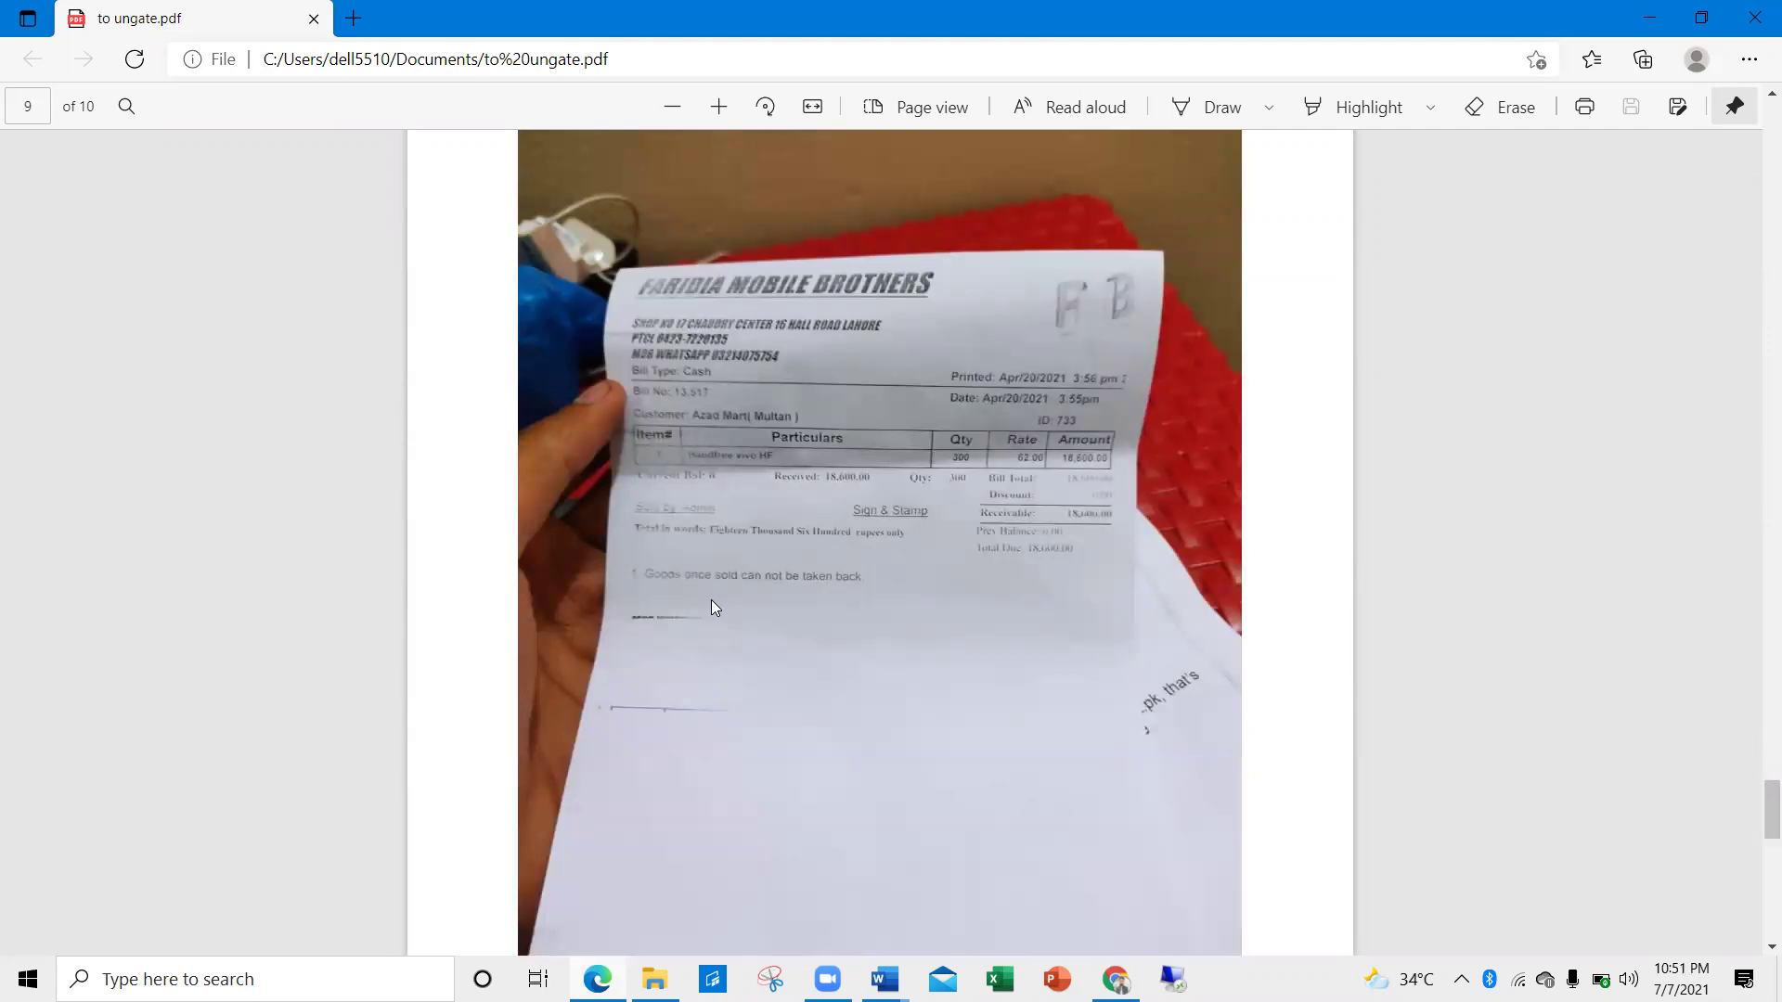
Close the to ungate.pdf window and the seller support live chat tab
left_click(1756, 12)
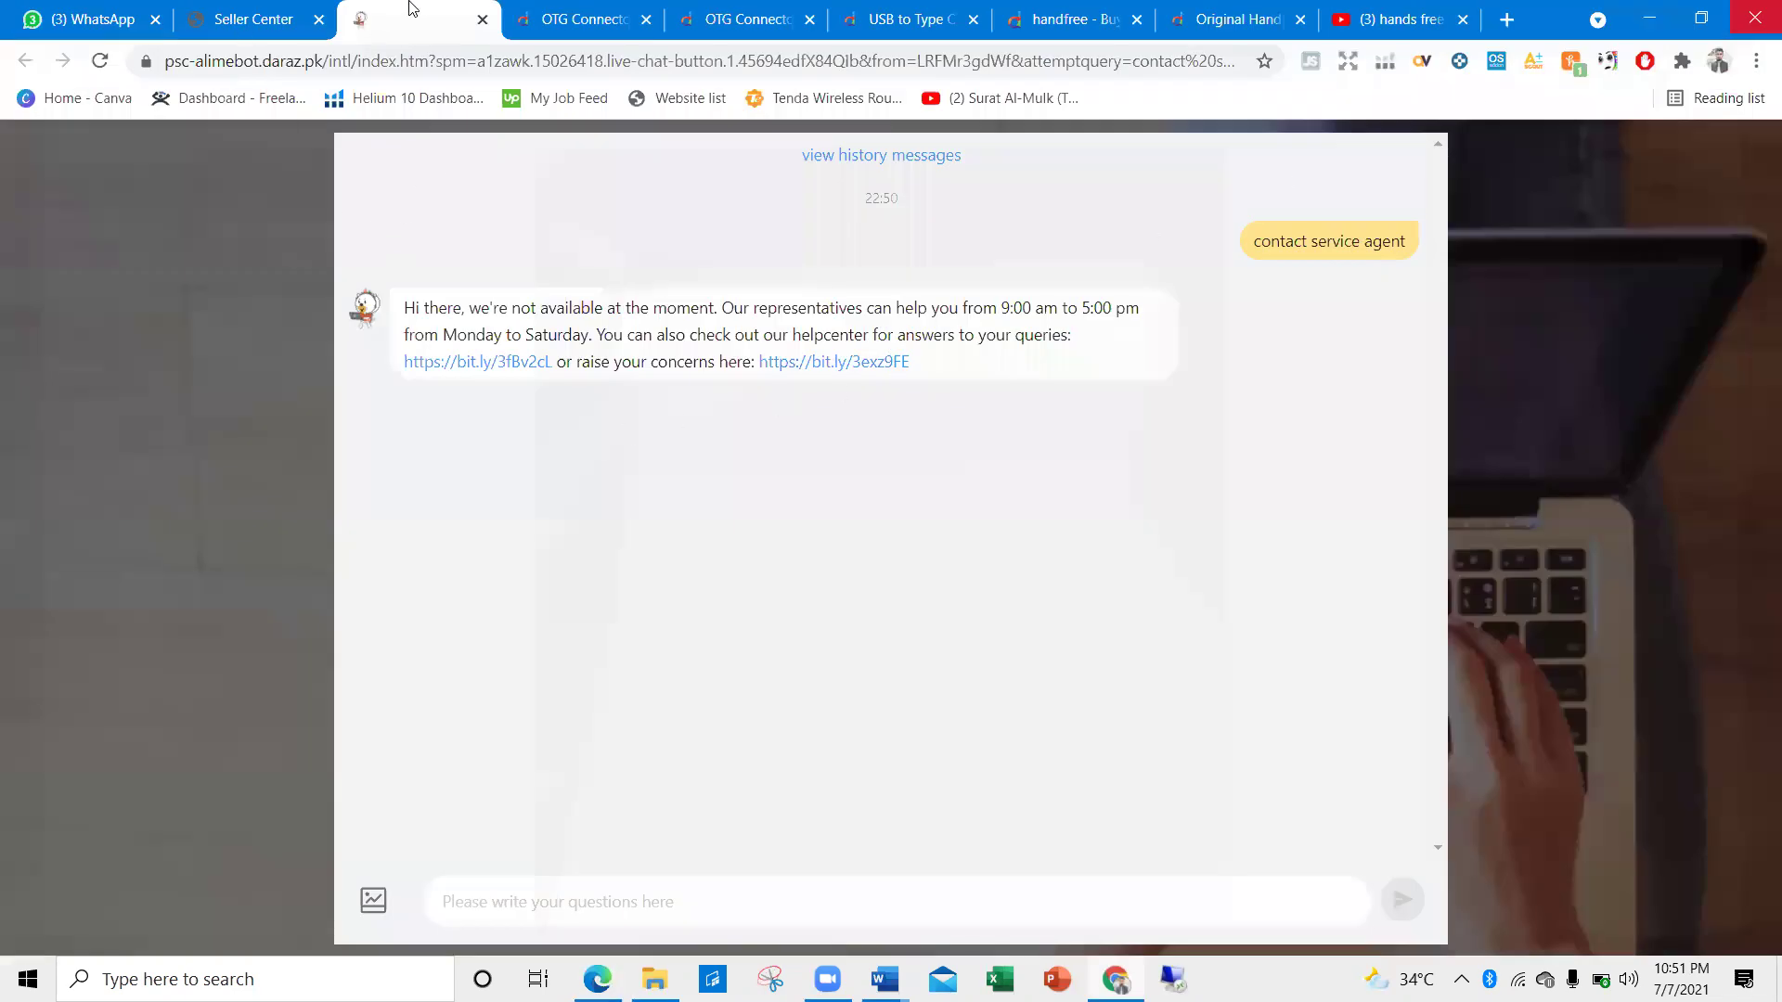
key("ctrl+shift+Tab")
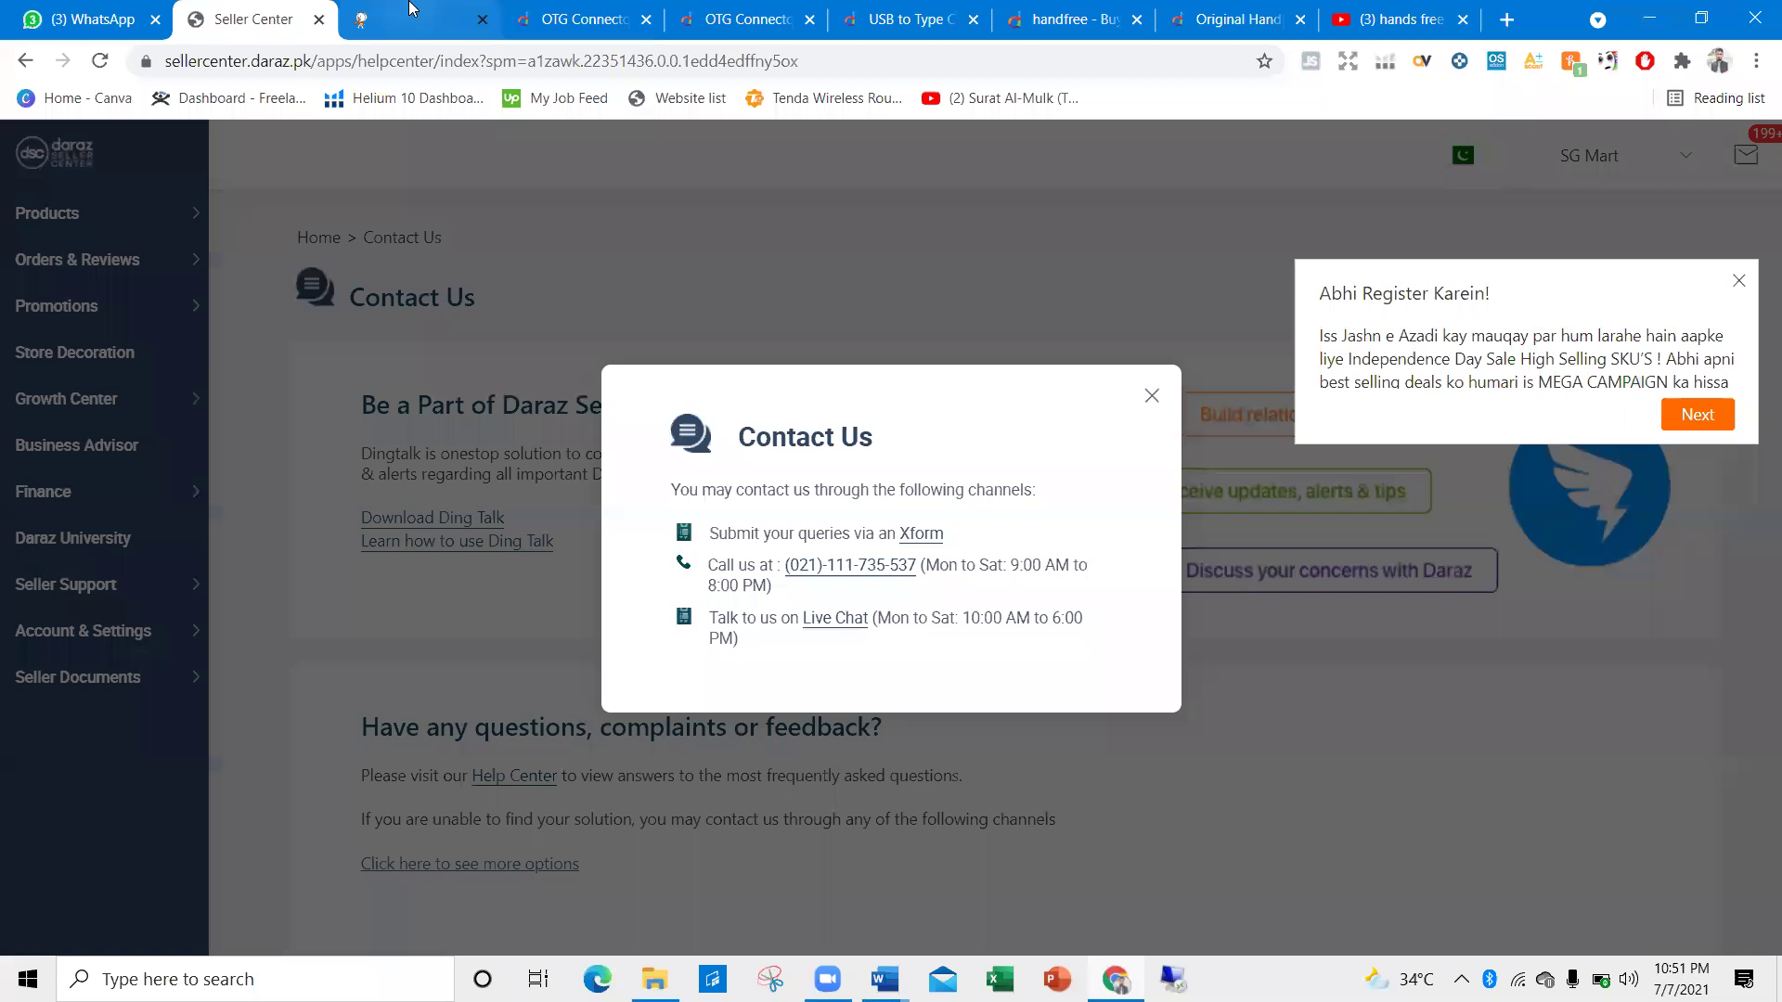
key("ctrl+Tab")
left_click(482, 20)
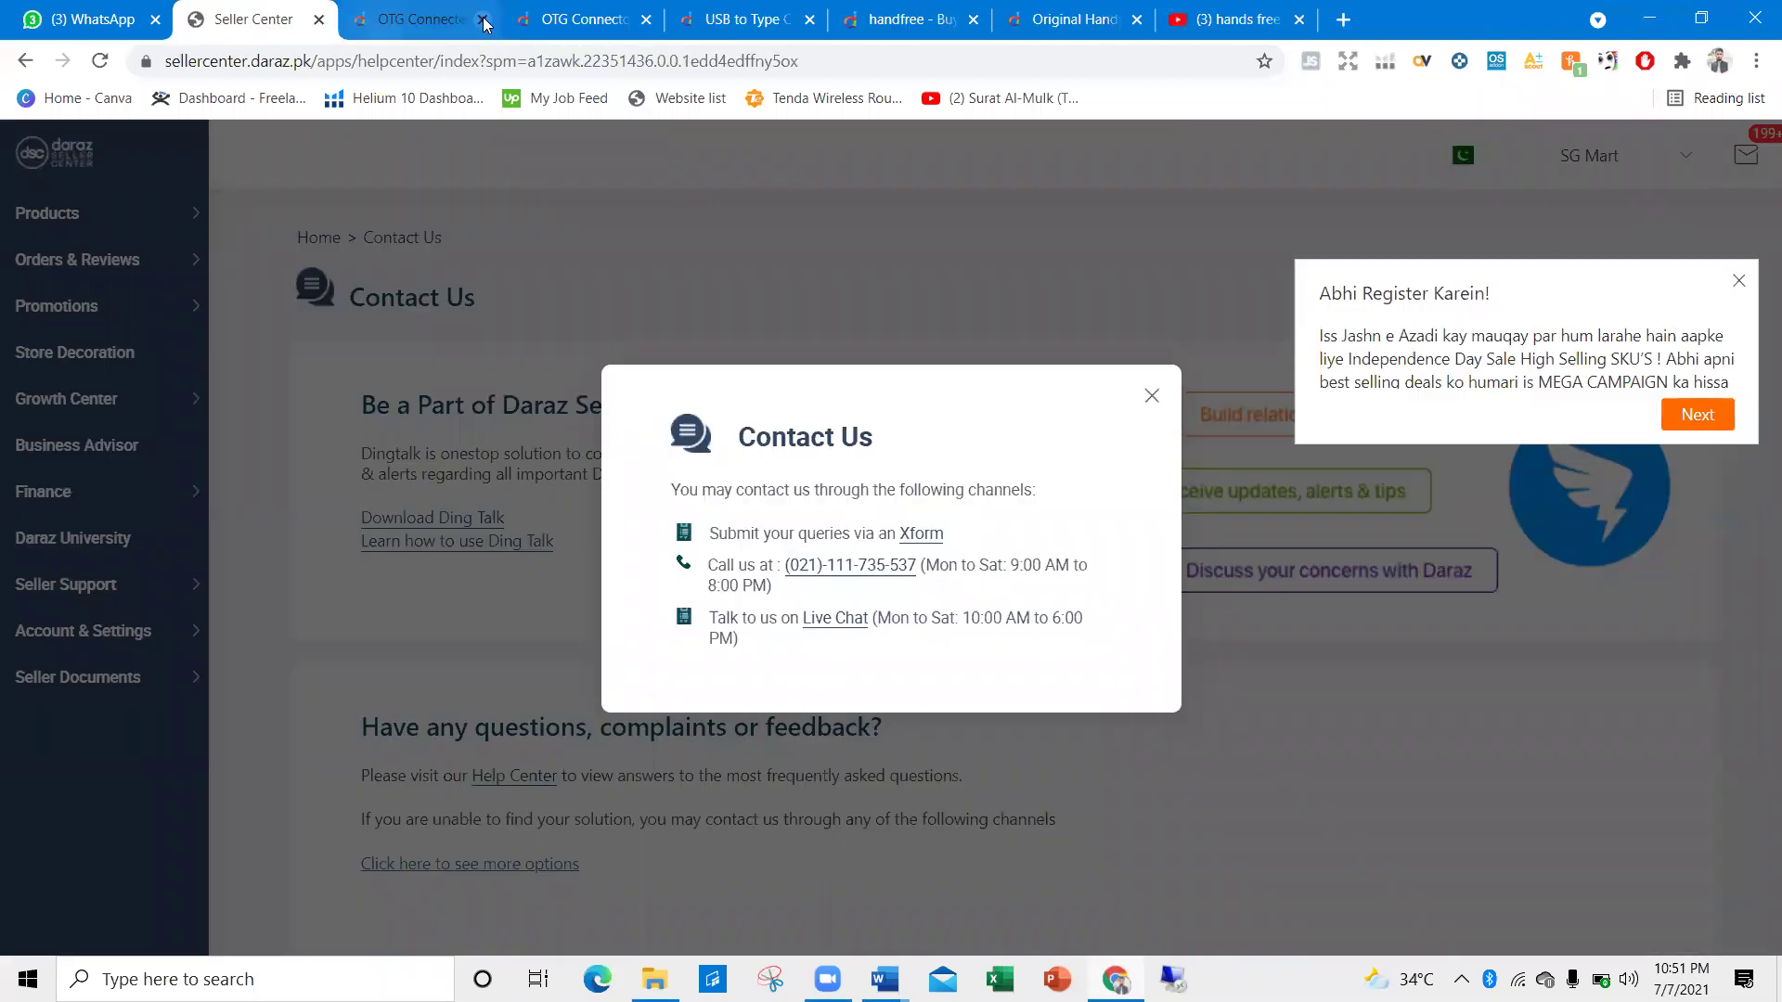
Close the Daraz product tabs and the YouTube results tab, and dismiss the Contact Us dialog in Seller Center
left_click(453, 19)
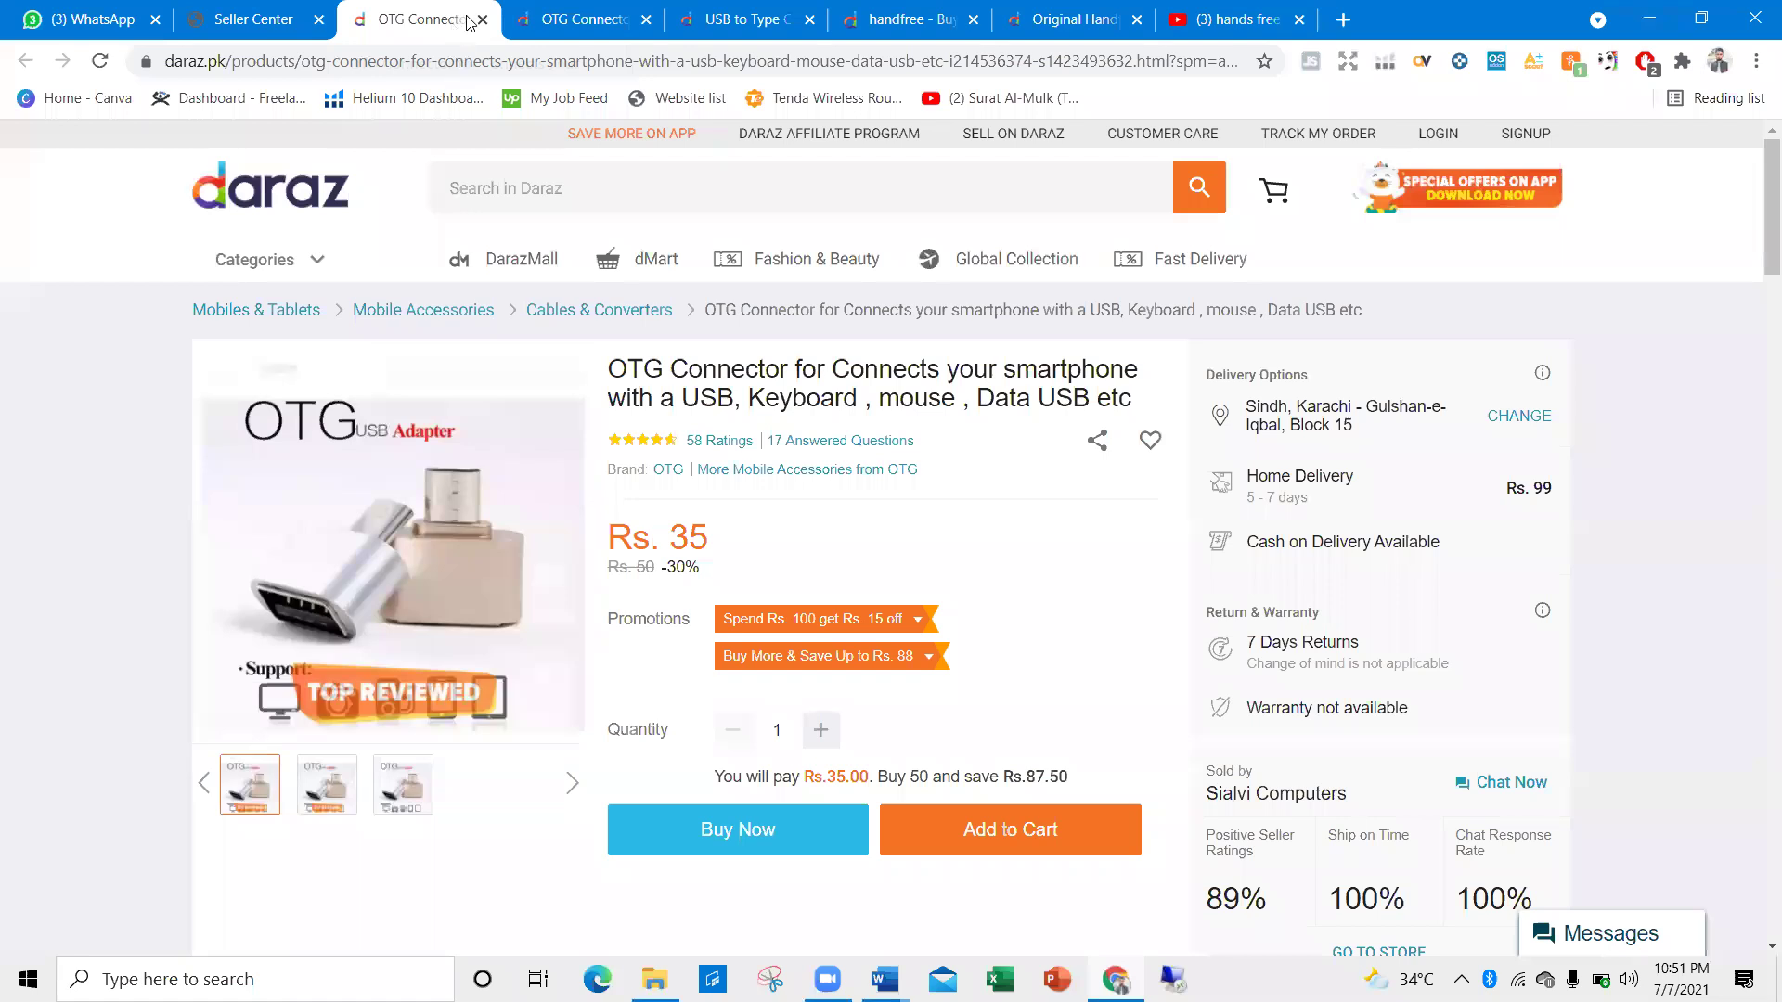
left_click(482, 20)
left_click(483, 21)
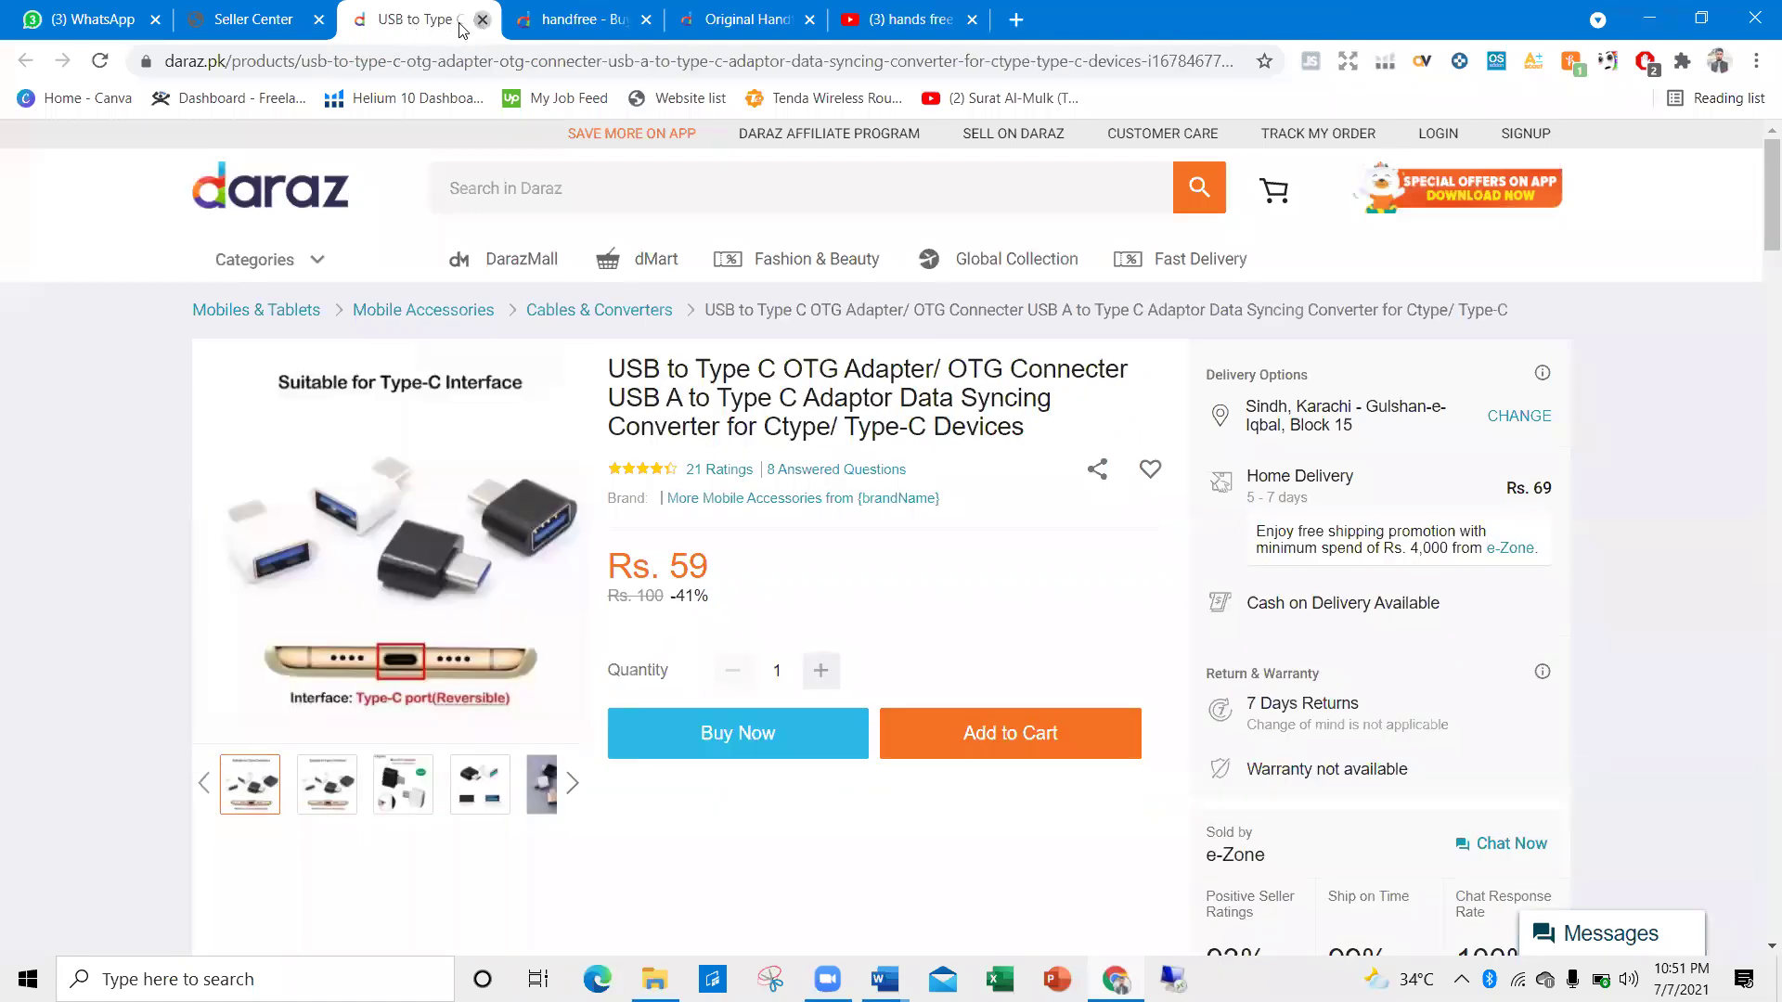
left_click(482, 20)
left_click(483, 21)
left_click(482, 20)
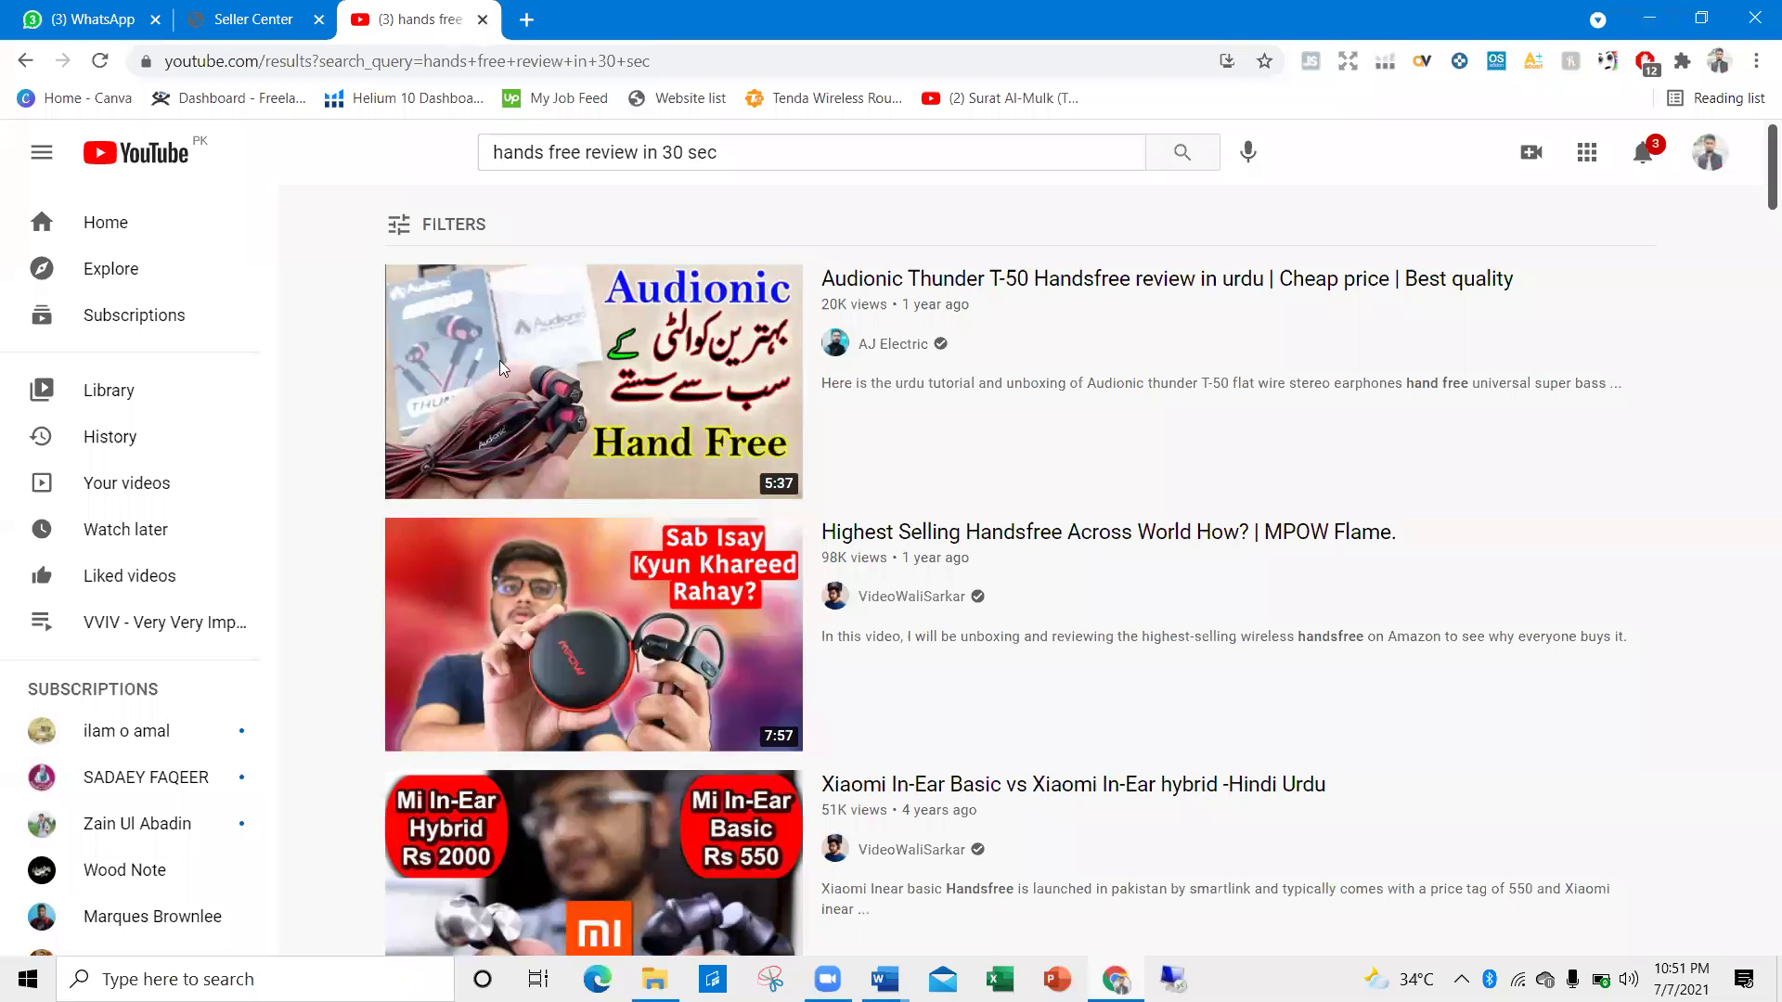
key("ctrl+w")
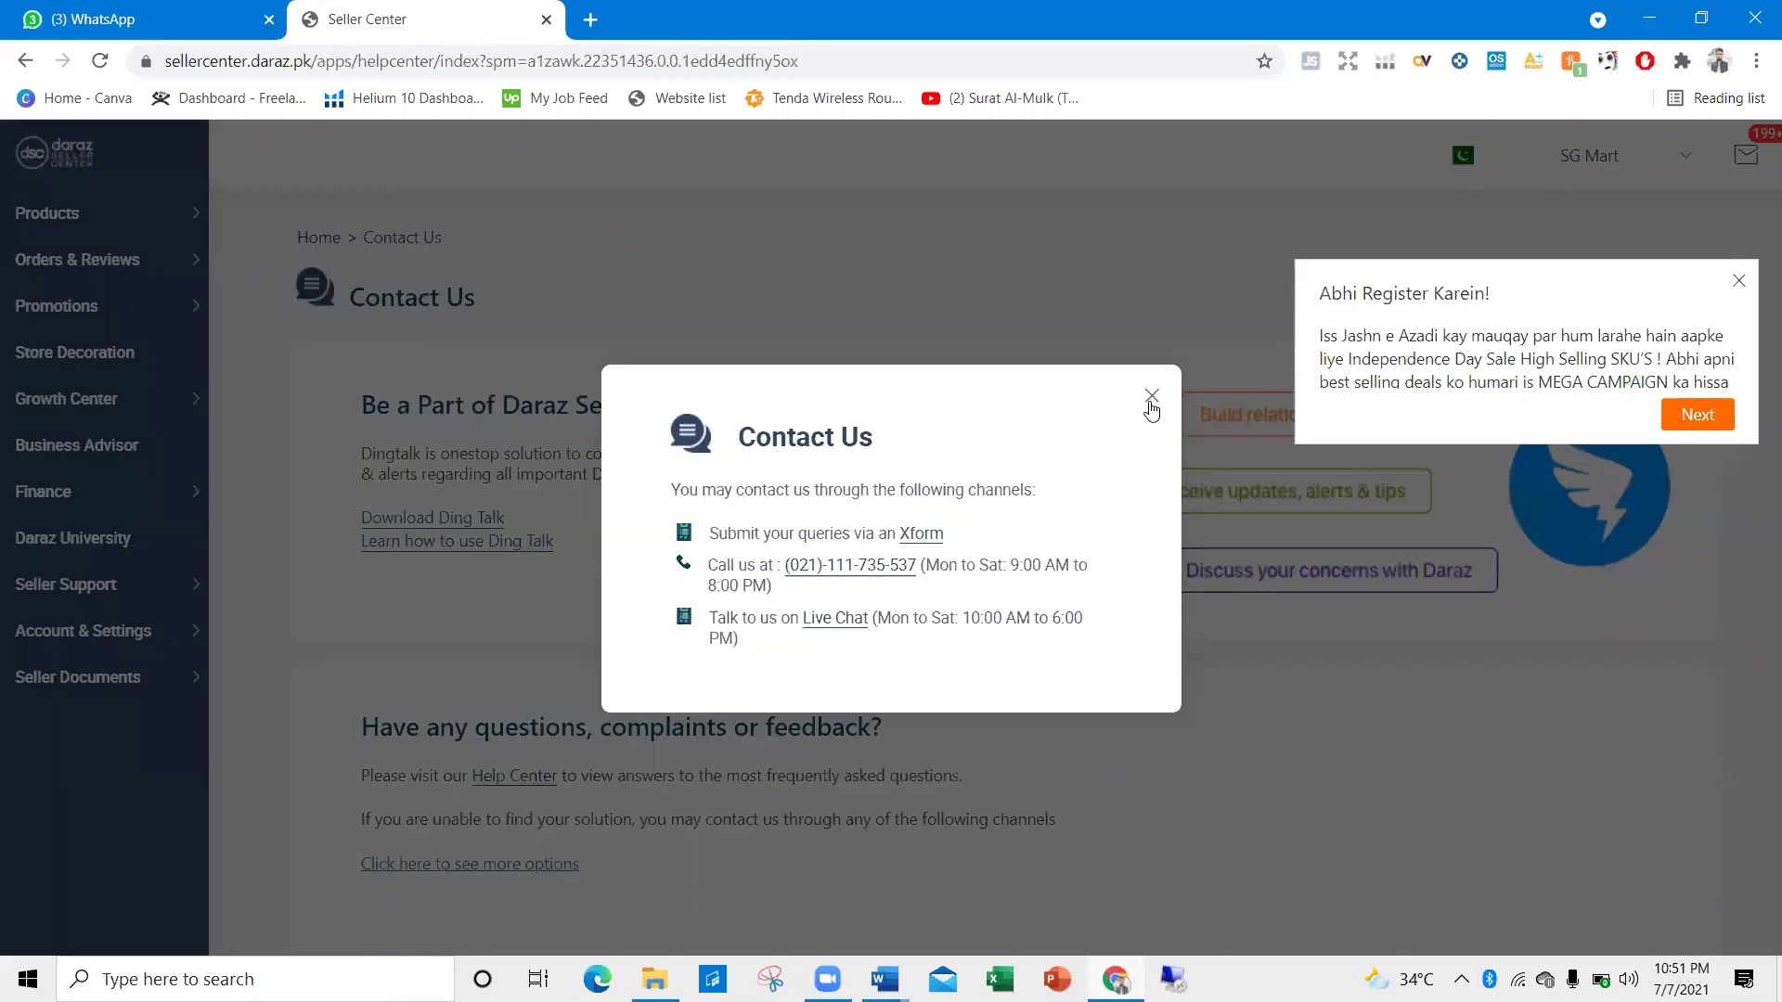
left_click(800, 909)
Switch to Document1 in Word and highlight the "Content writing via copywriting" line of the Listing Creation outline
left_click(885, 975)
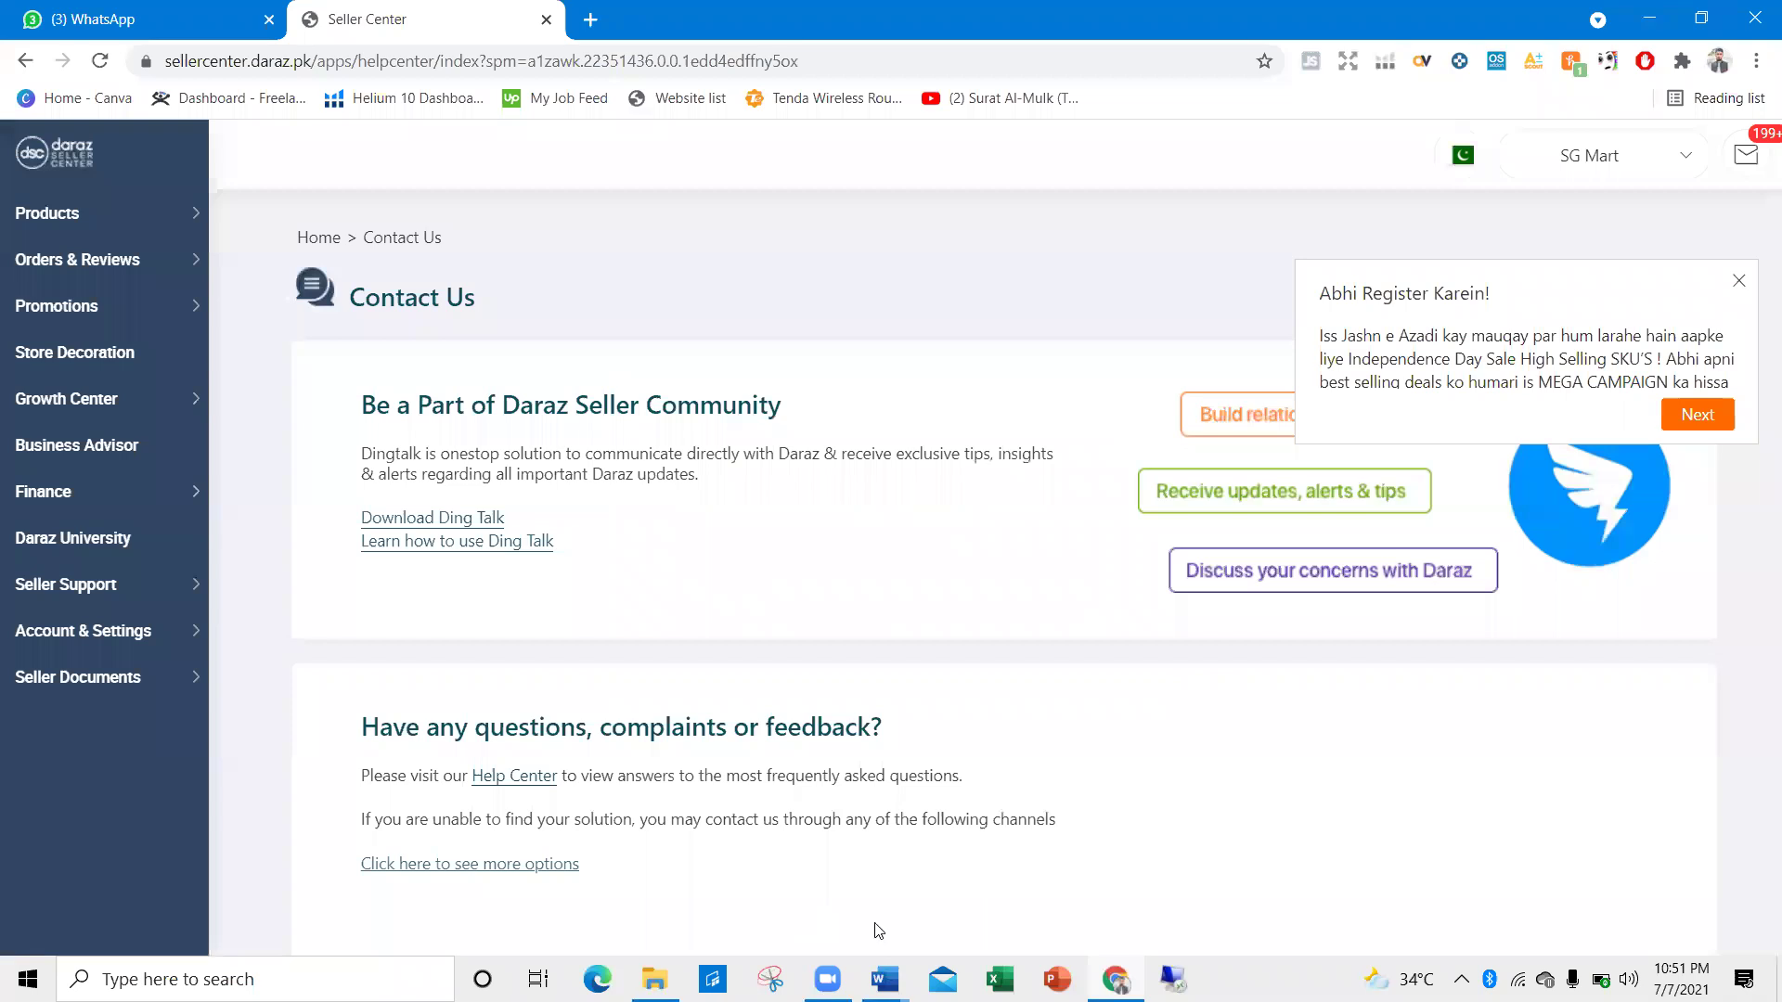
left_click(885, 882)
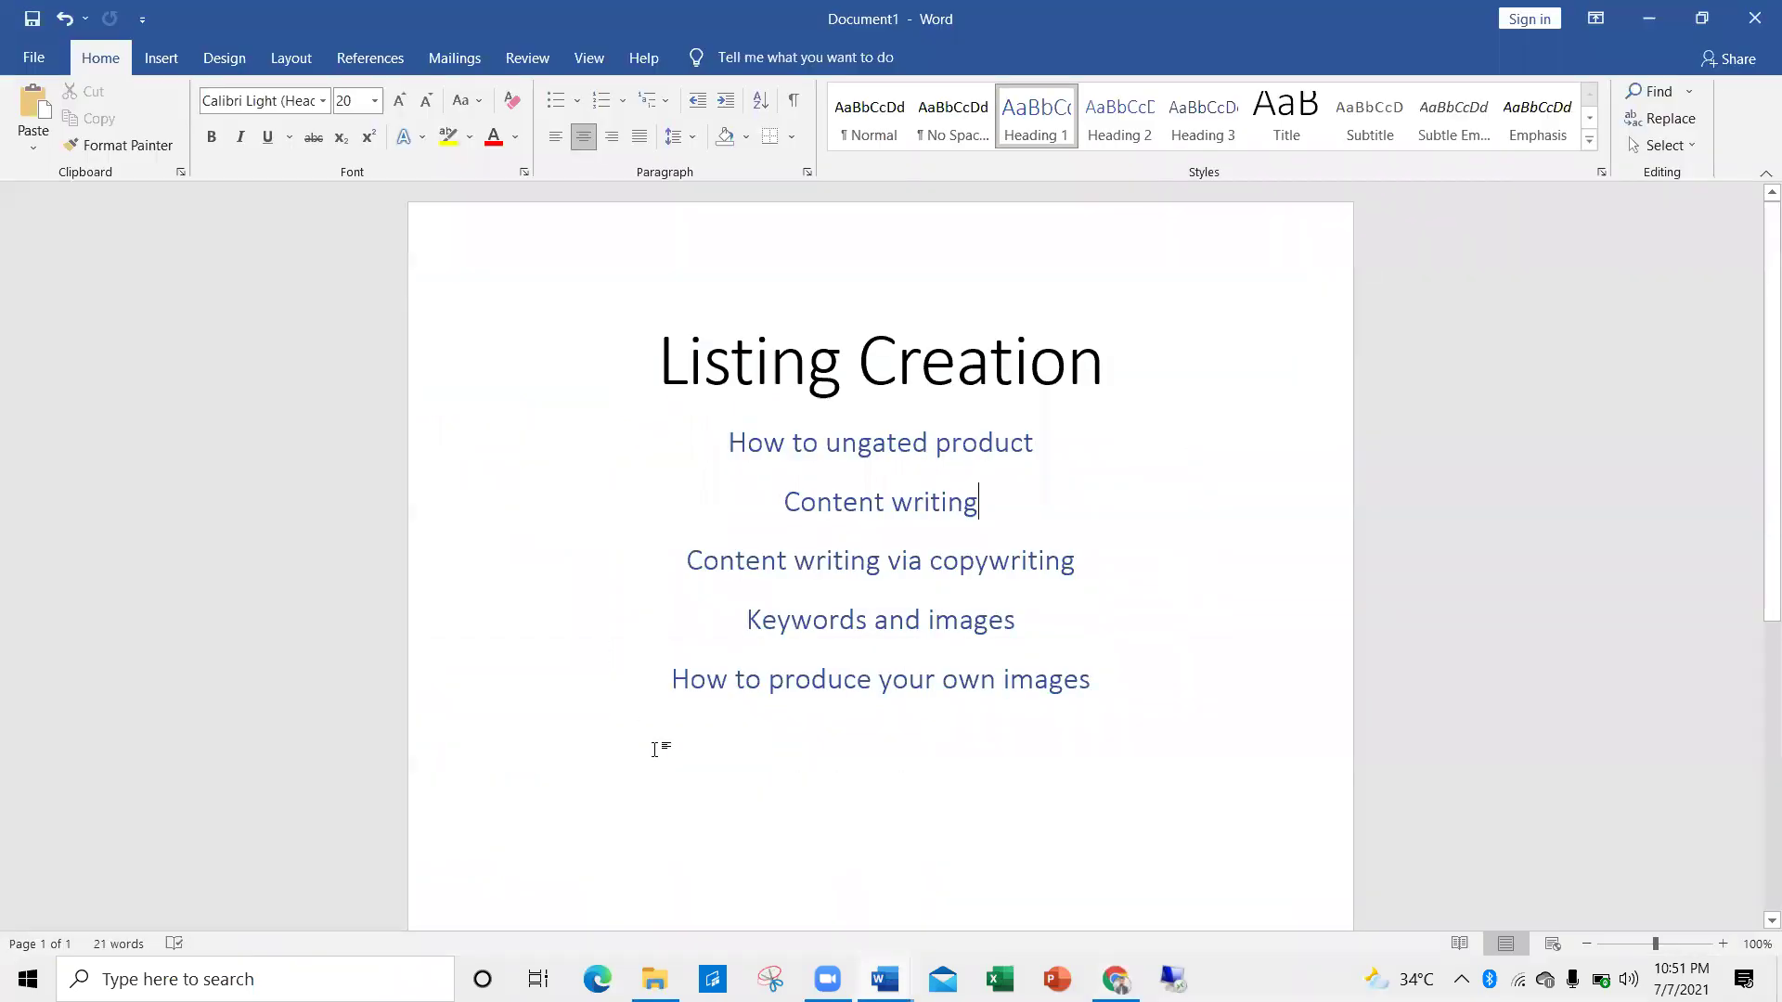
left_click(669, 729)
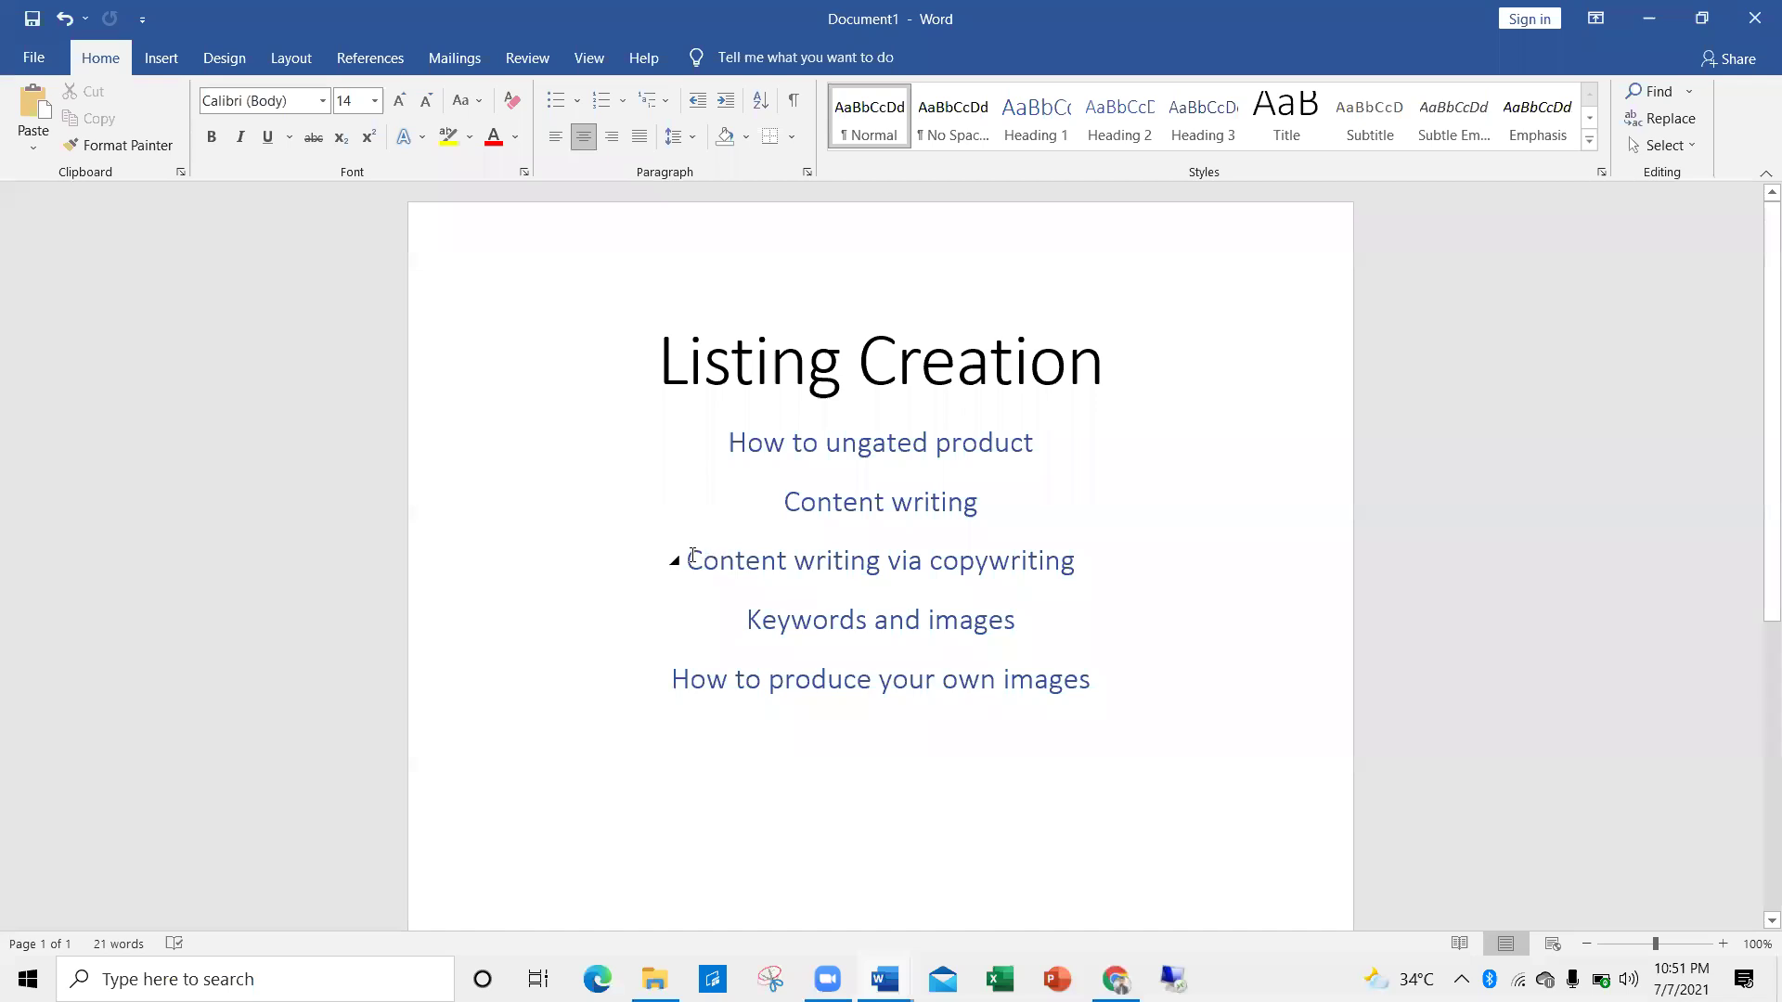
left_click_drag(689, 561, 1058, 583)
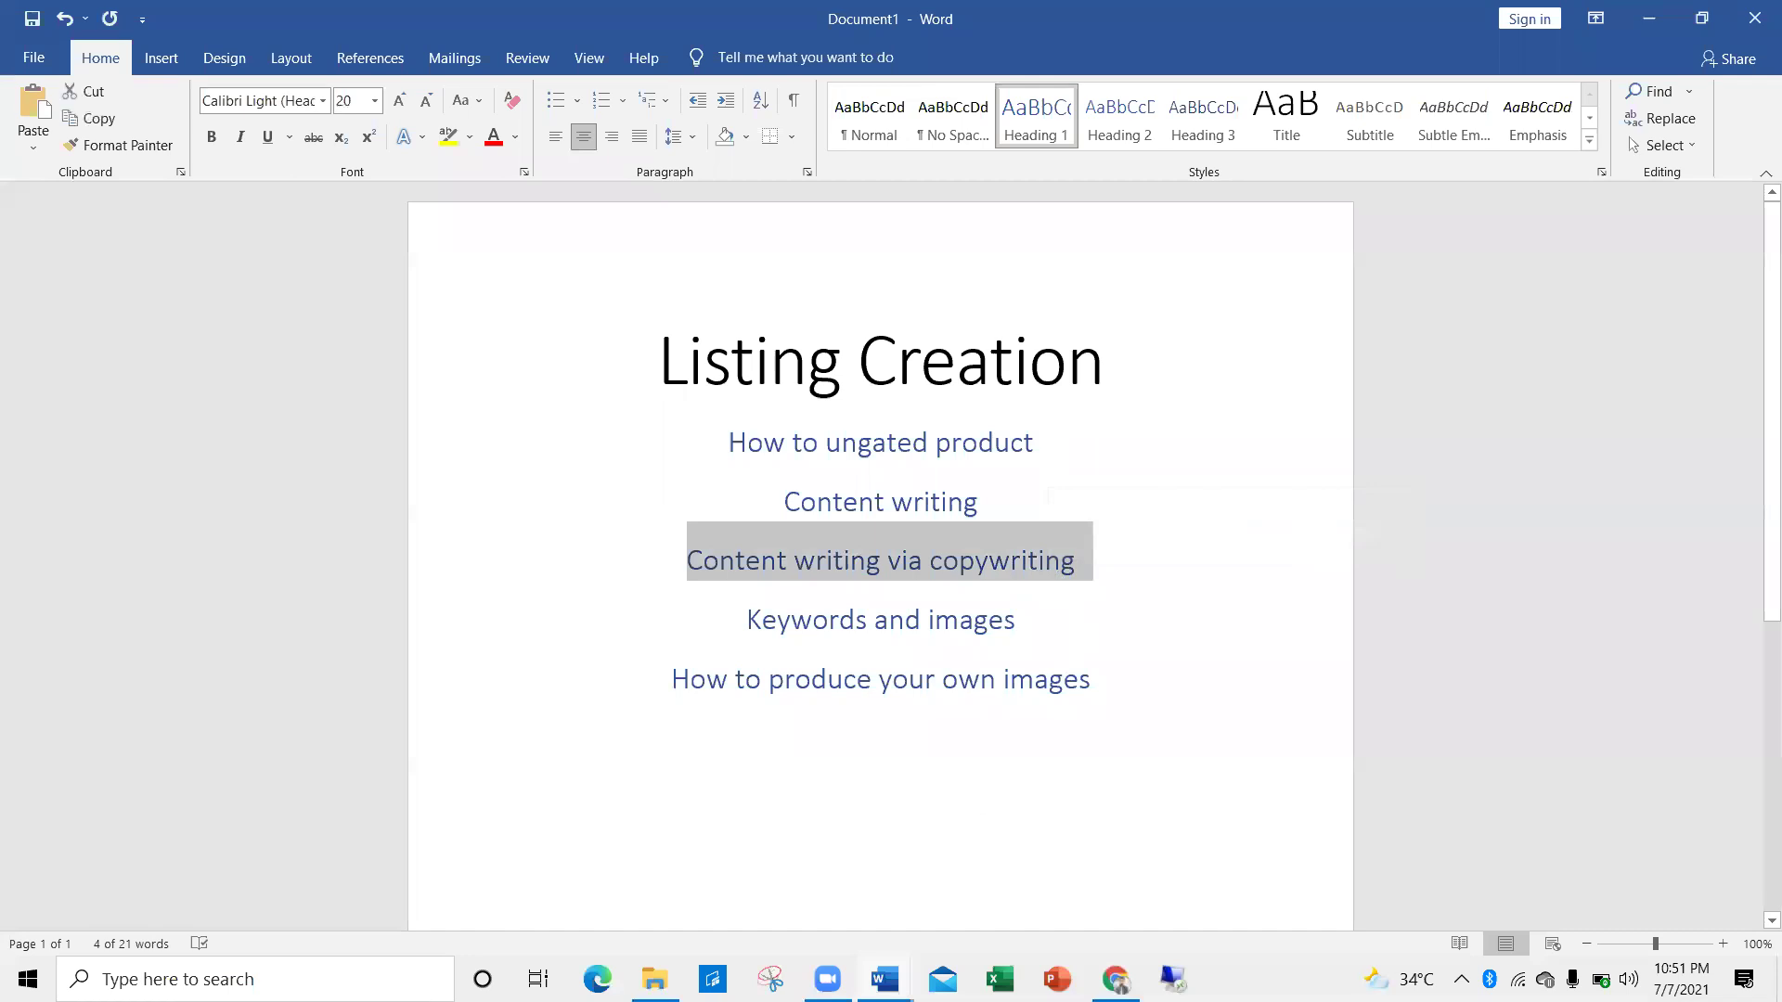
Switch to the Title1 document in Word, highlight the OTG connector title and review the Highlight bullets
key("alt+Tab")
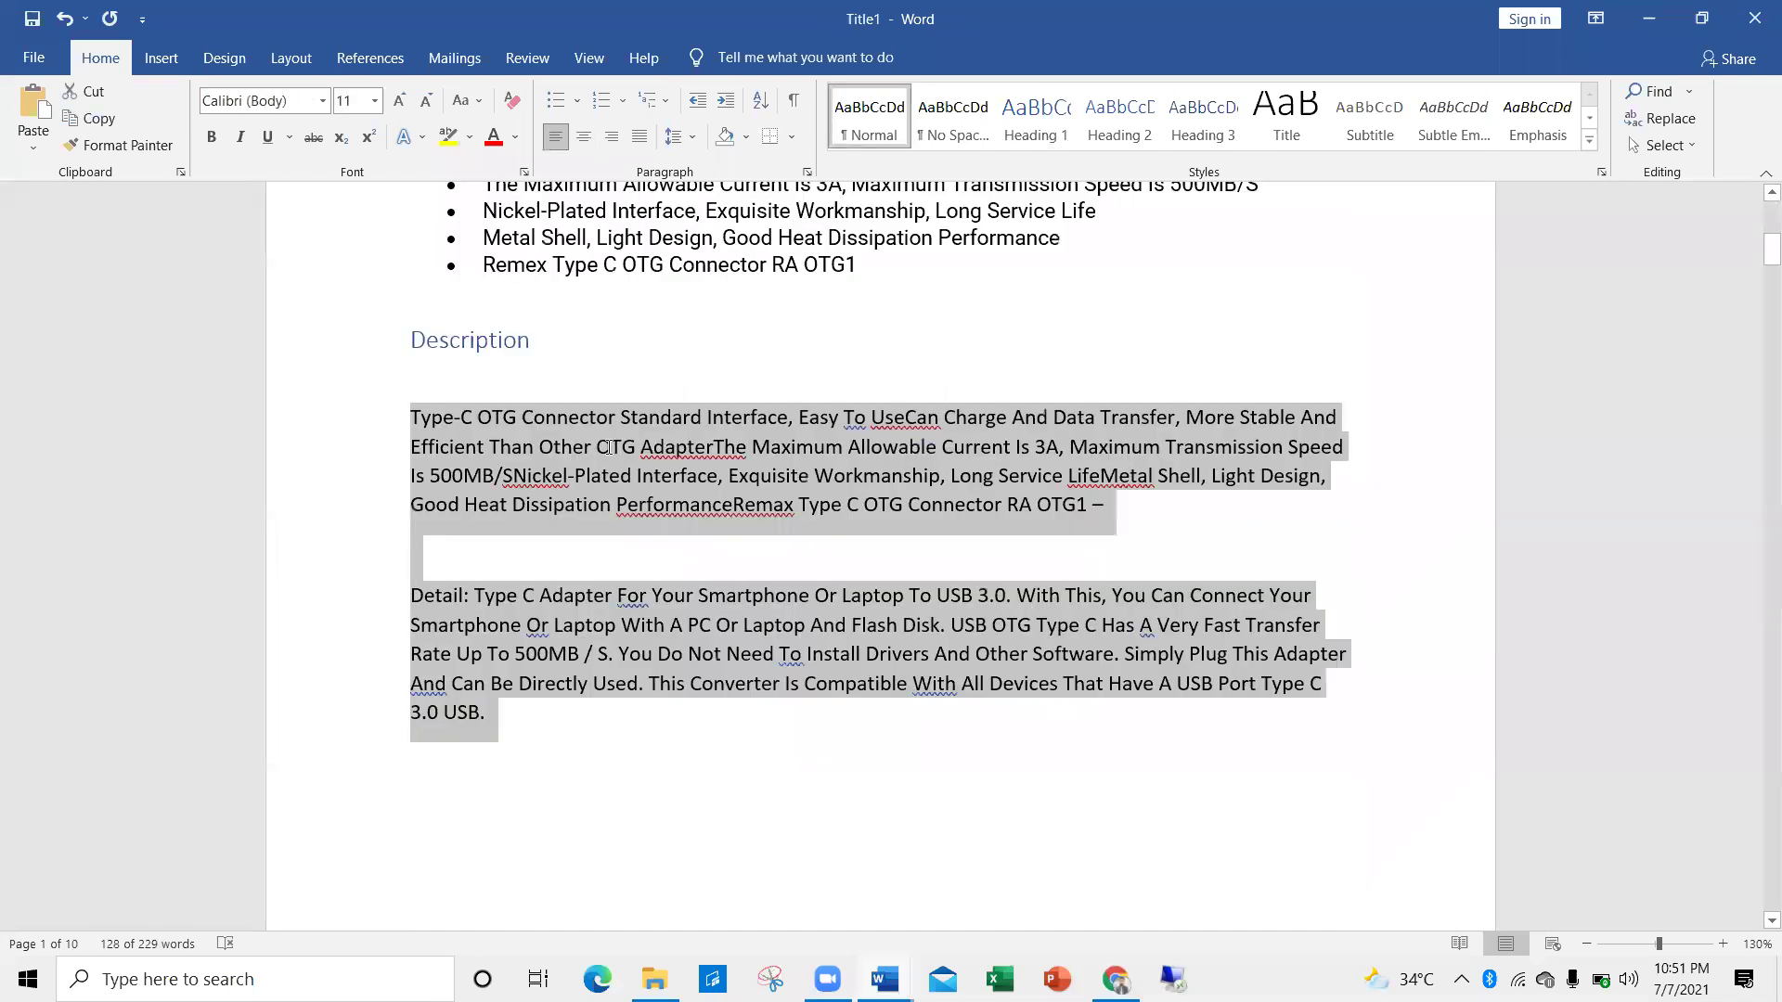
scroll(608, 451, "up", 4)
scroll(586, 582, "up", 3)
left_click(584, 581)
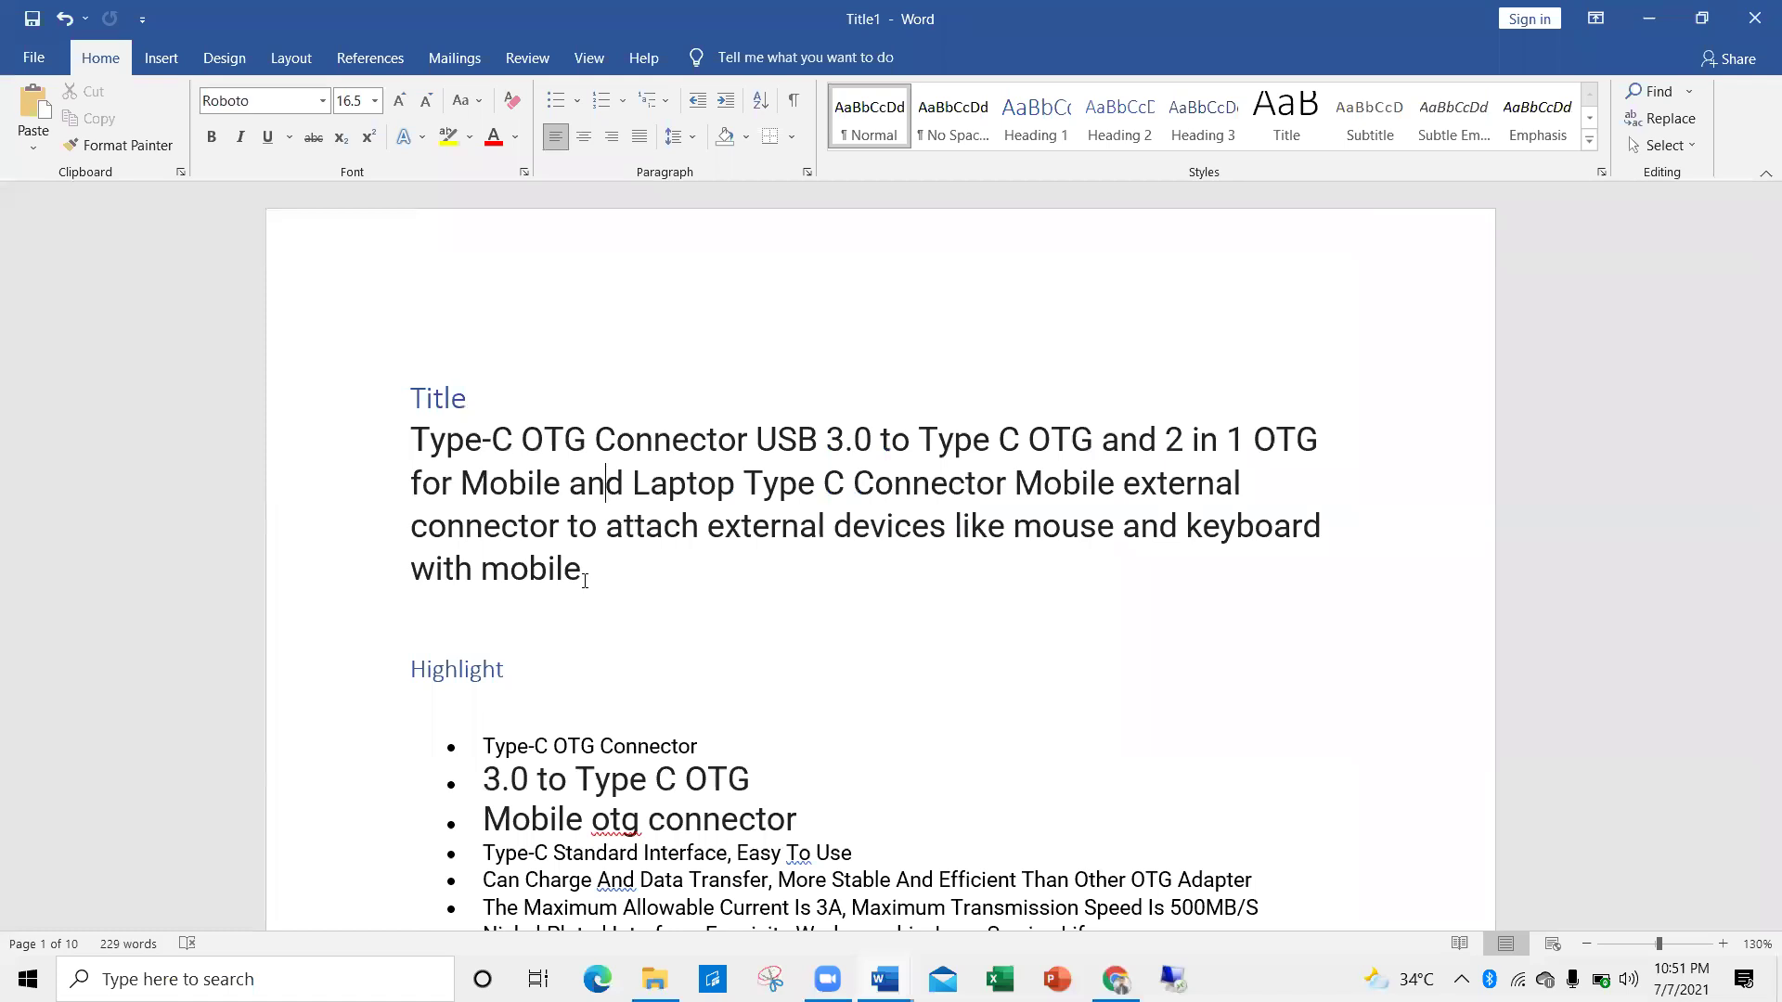
left_click_drag(583, 581, 410, 439)
left_click(692, 666)
scroll(640, 629, "down", 2)
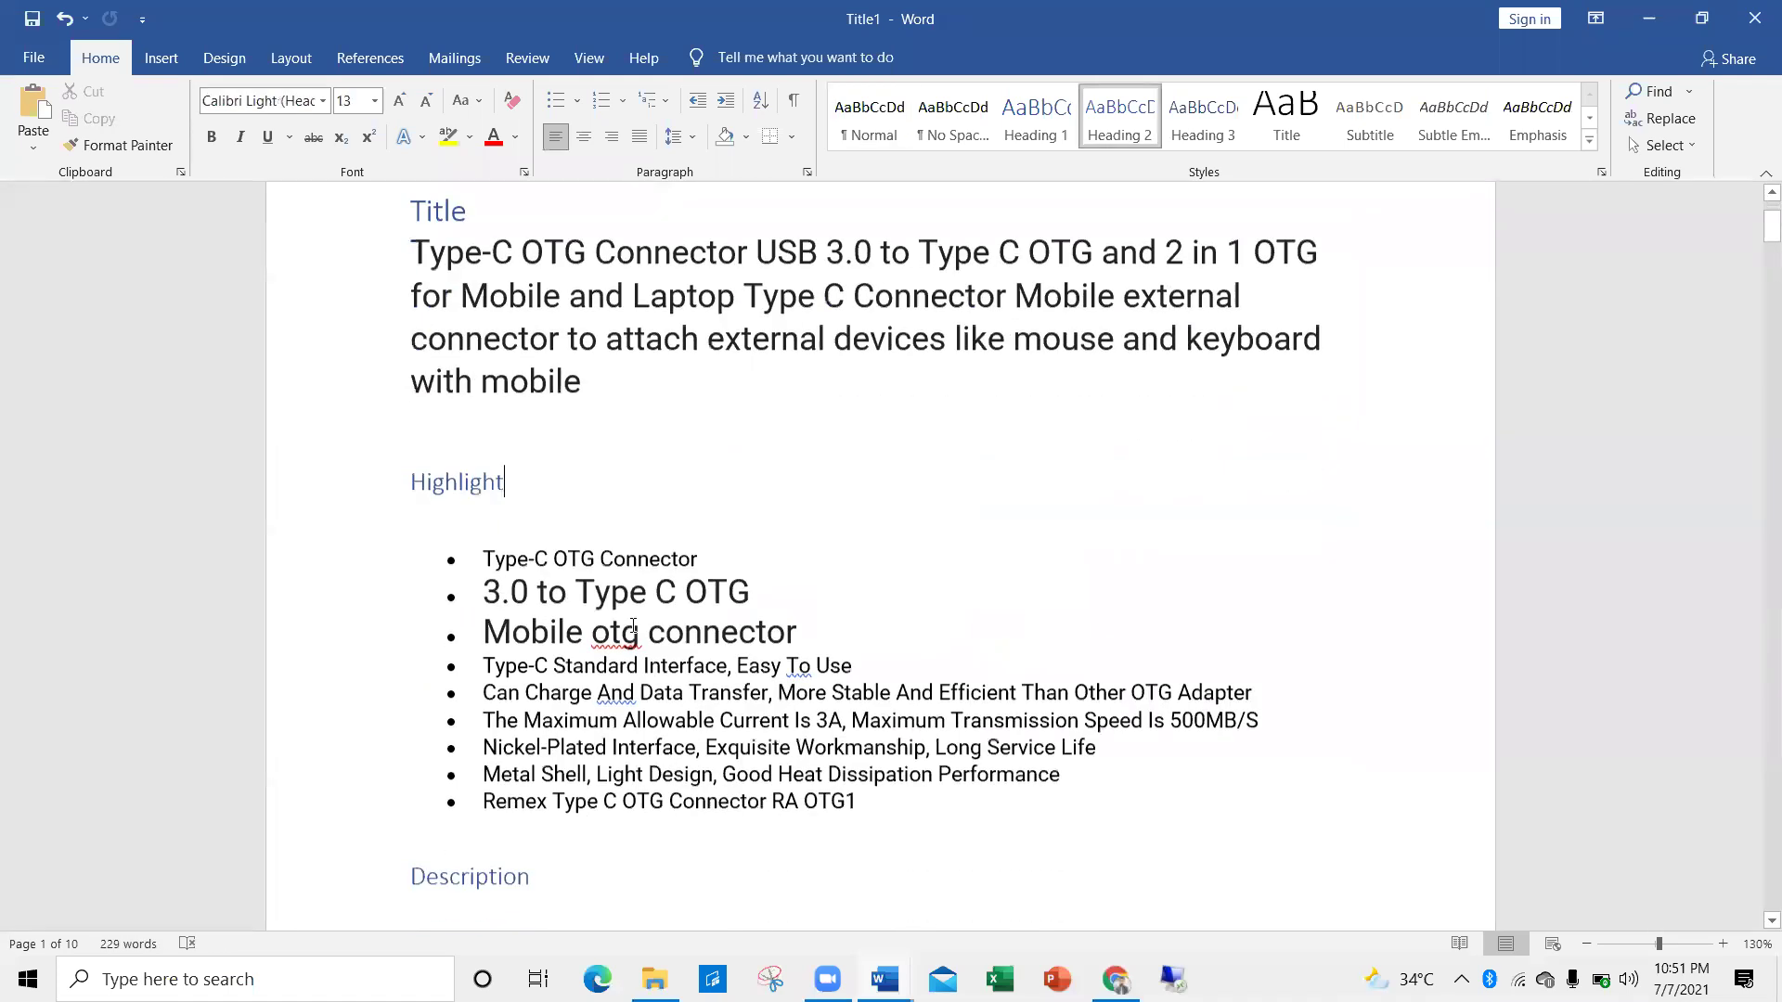
scroll(827, 797, "down", 1)
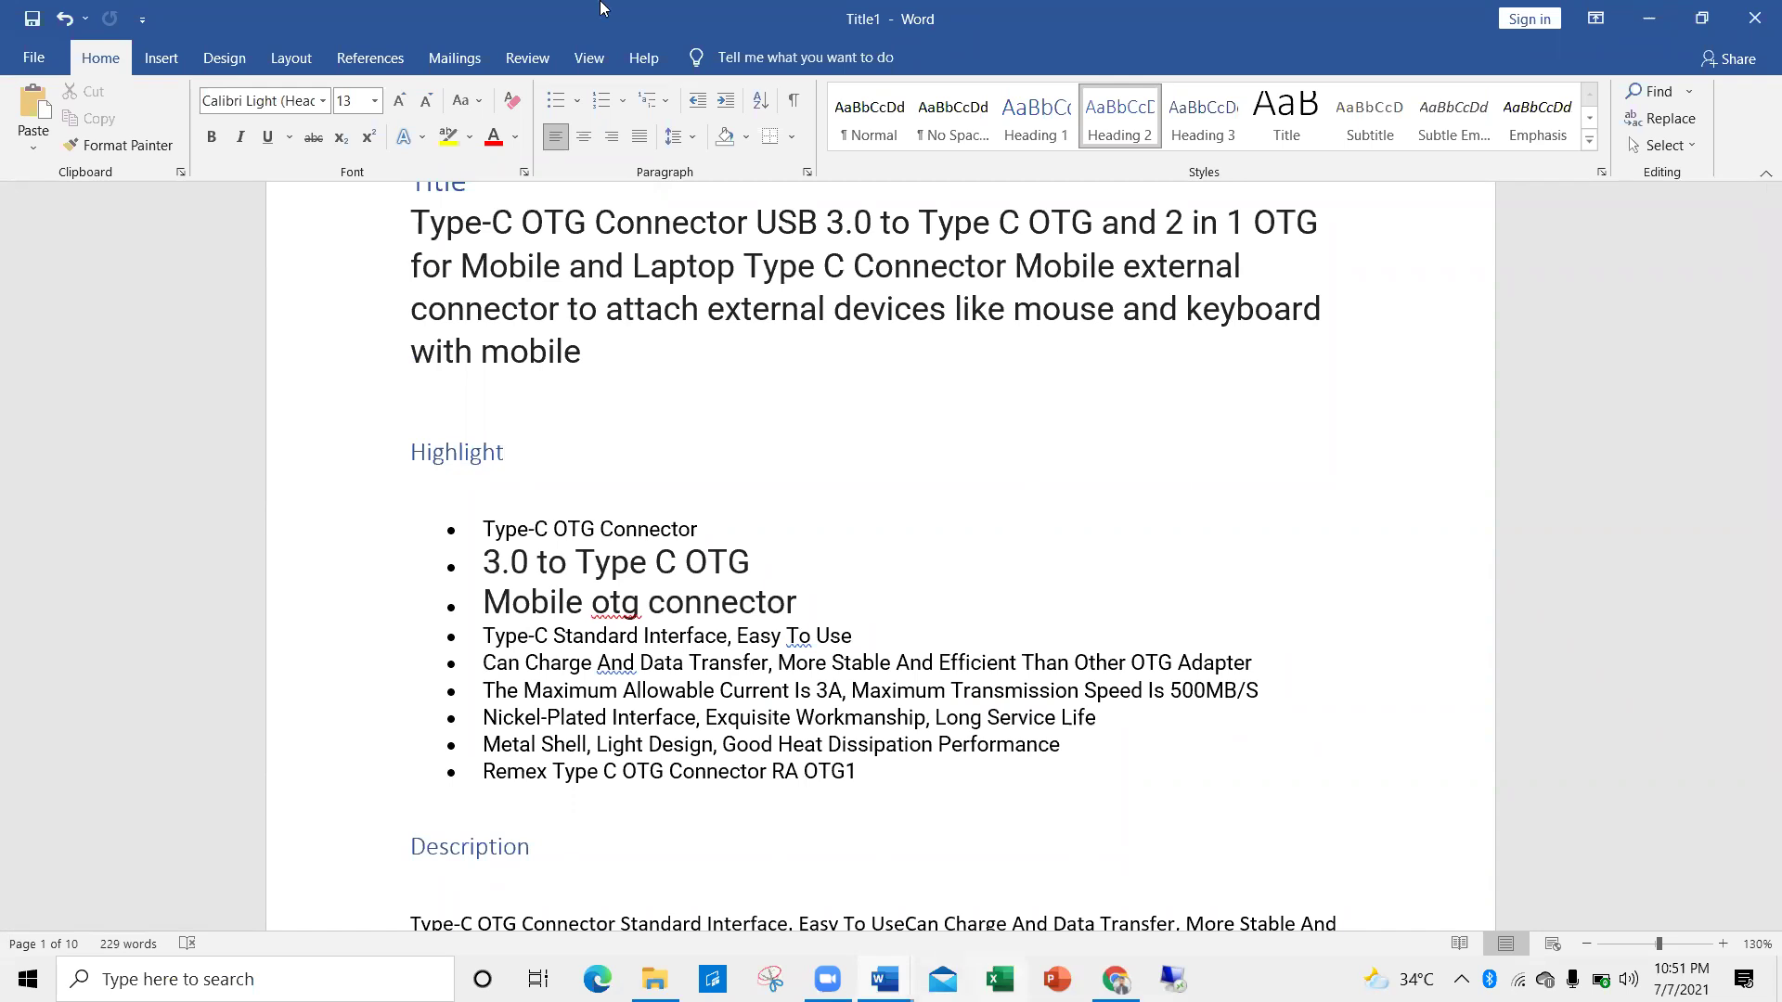
Switch to Chrome and open youtube.com in a new tab
key("alt+Tab")
left_click(580, 28)
type("youtube.com")
key("Return")
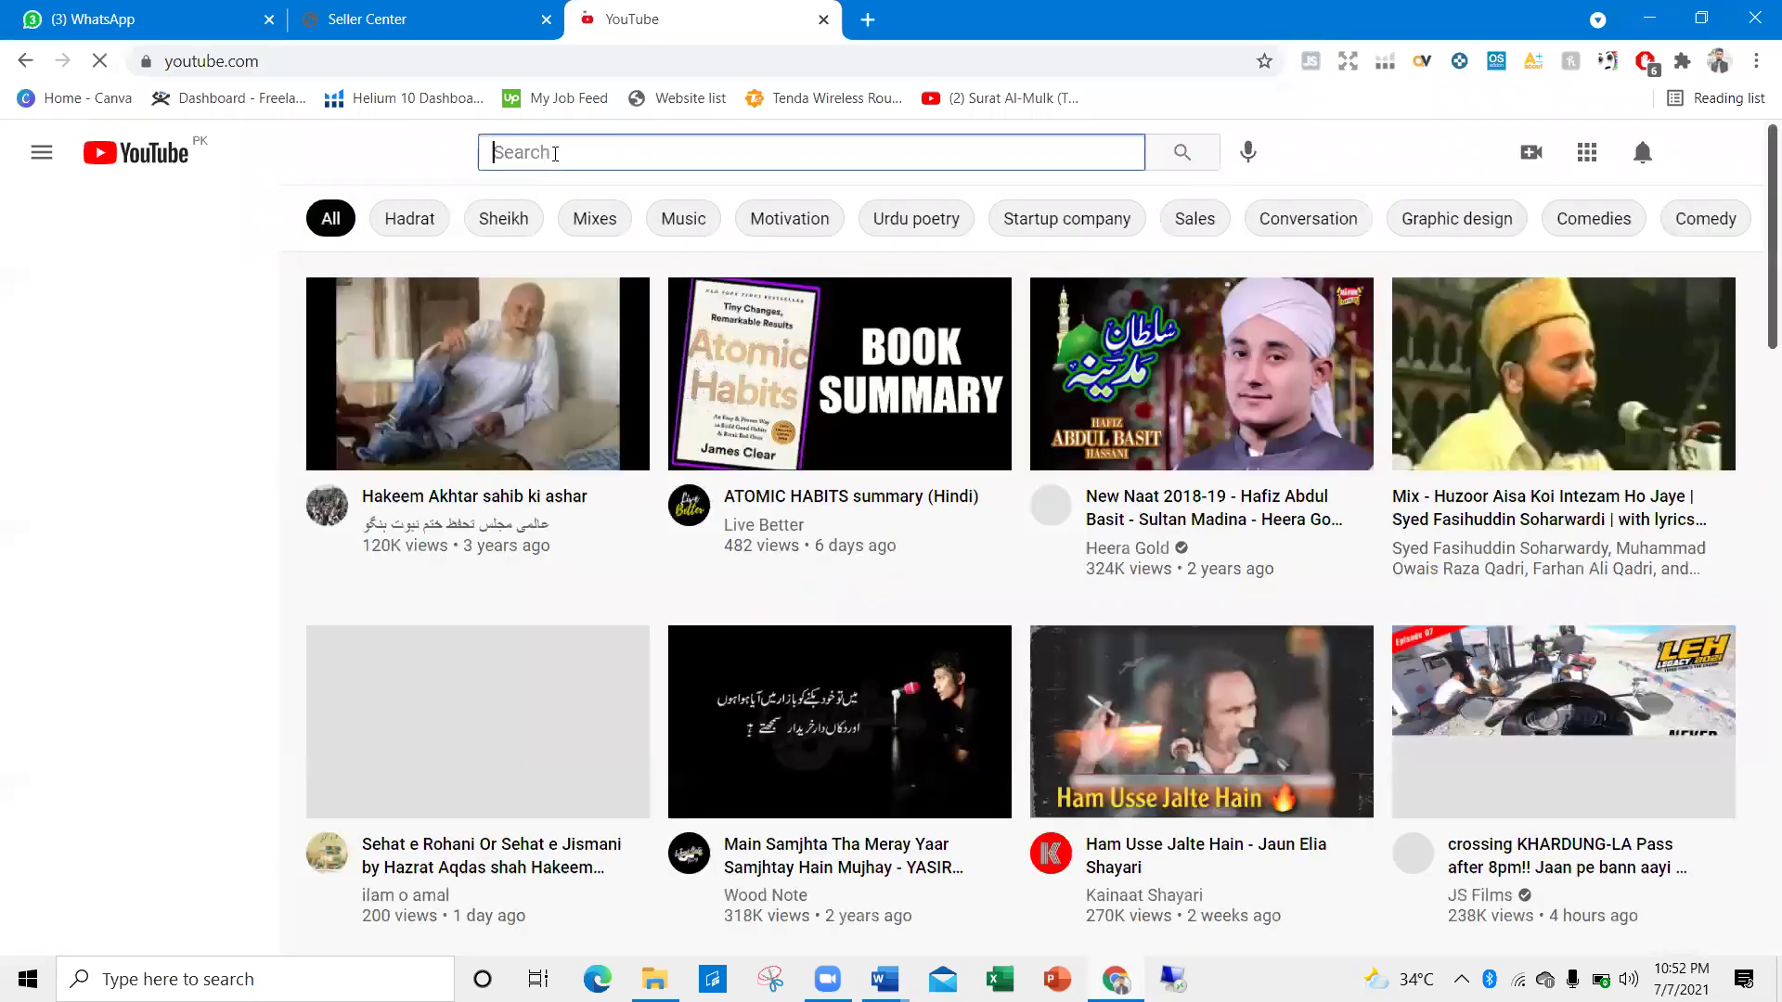
Search YouTube for "how to learn copywriting"
type("go")
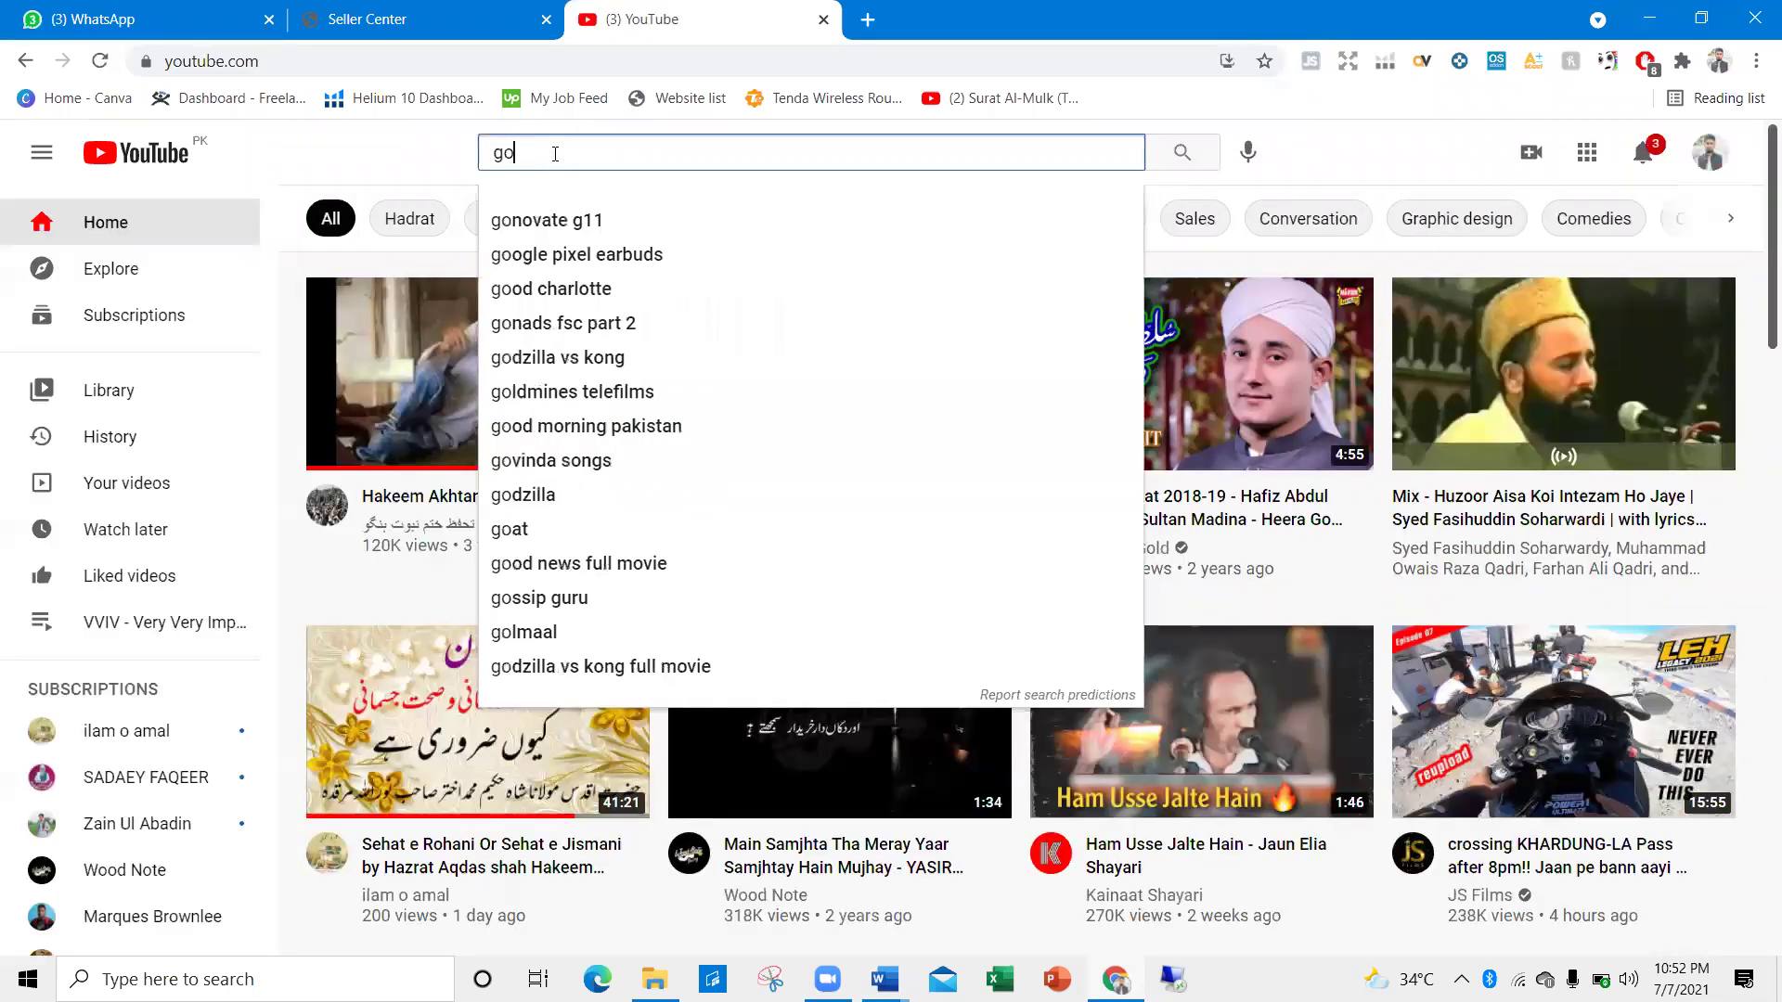
key("BackSpace")
key("BackSpace")
type("ho")
type("to ")
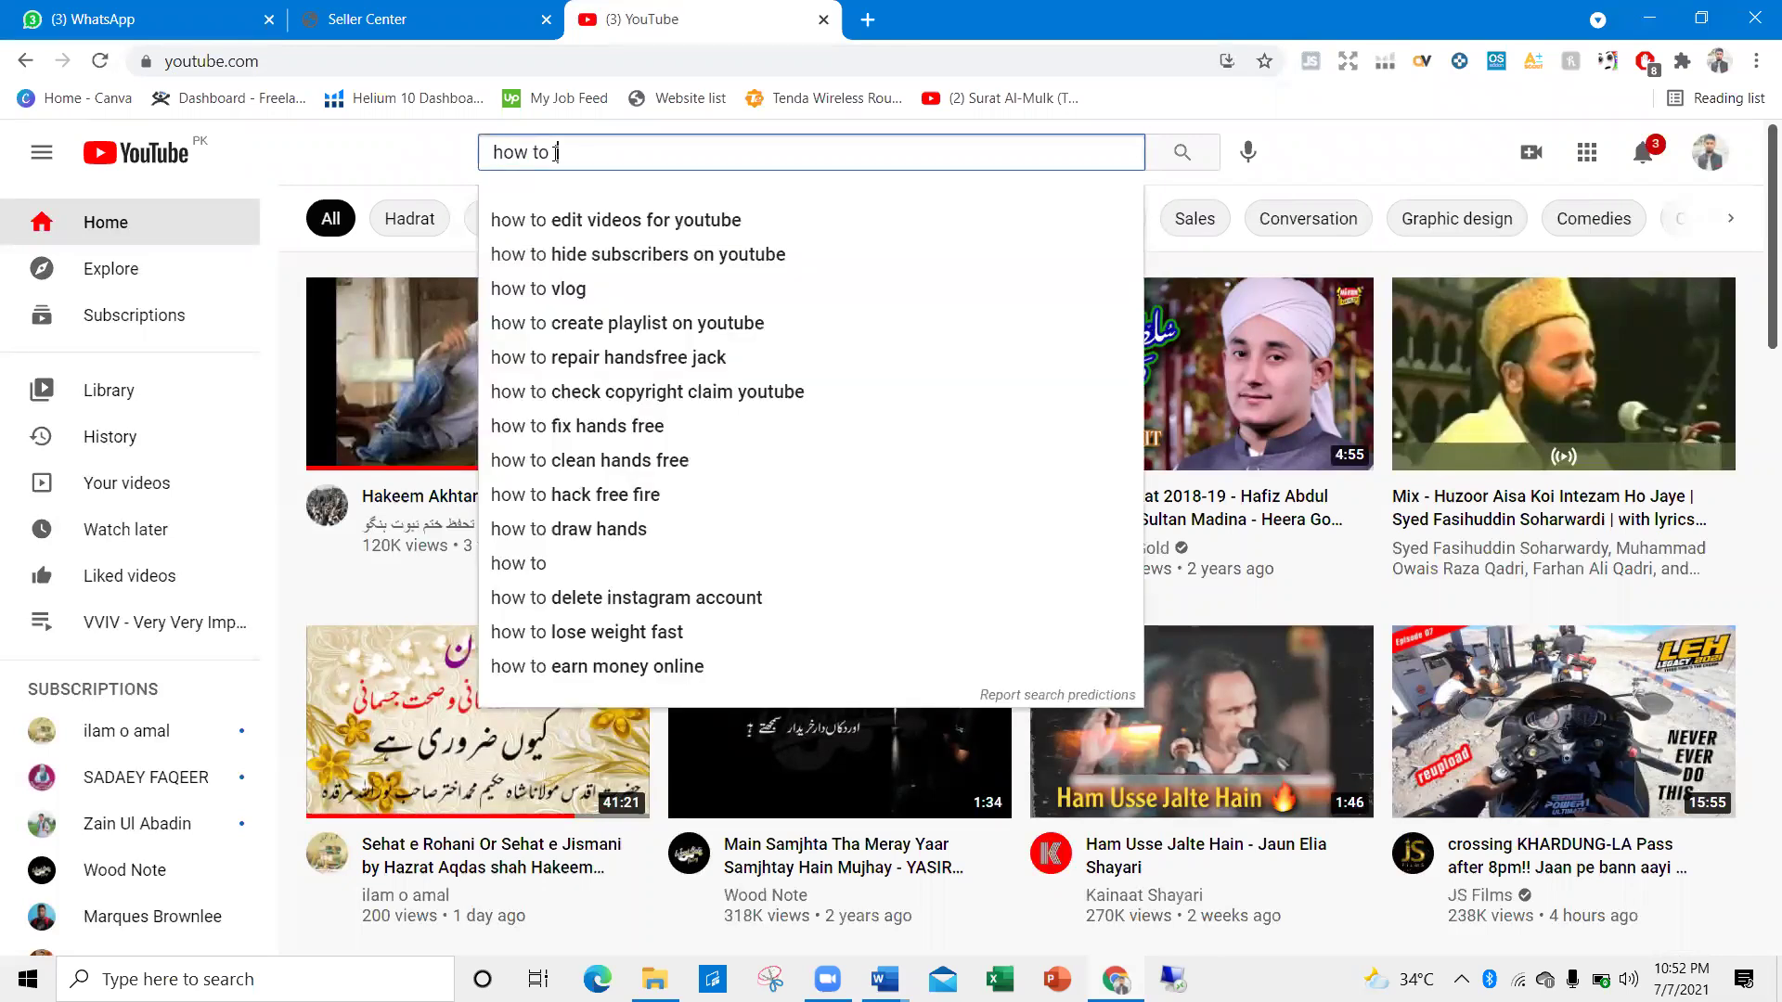
type("learn copy")
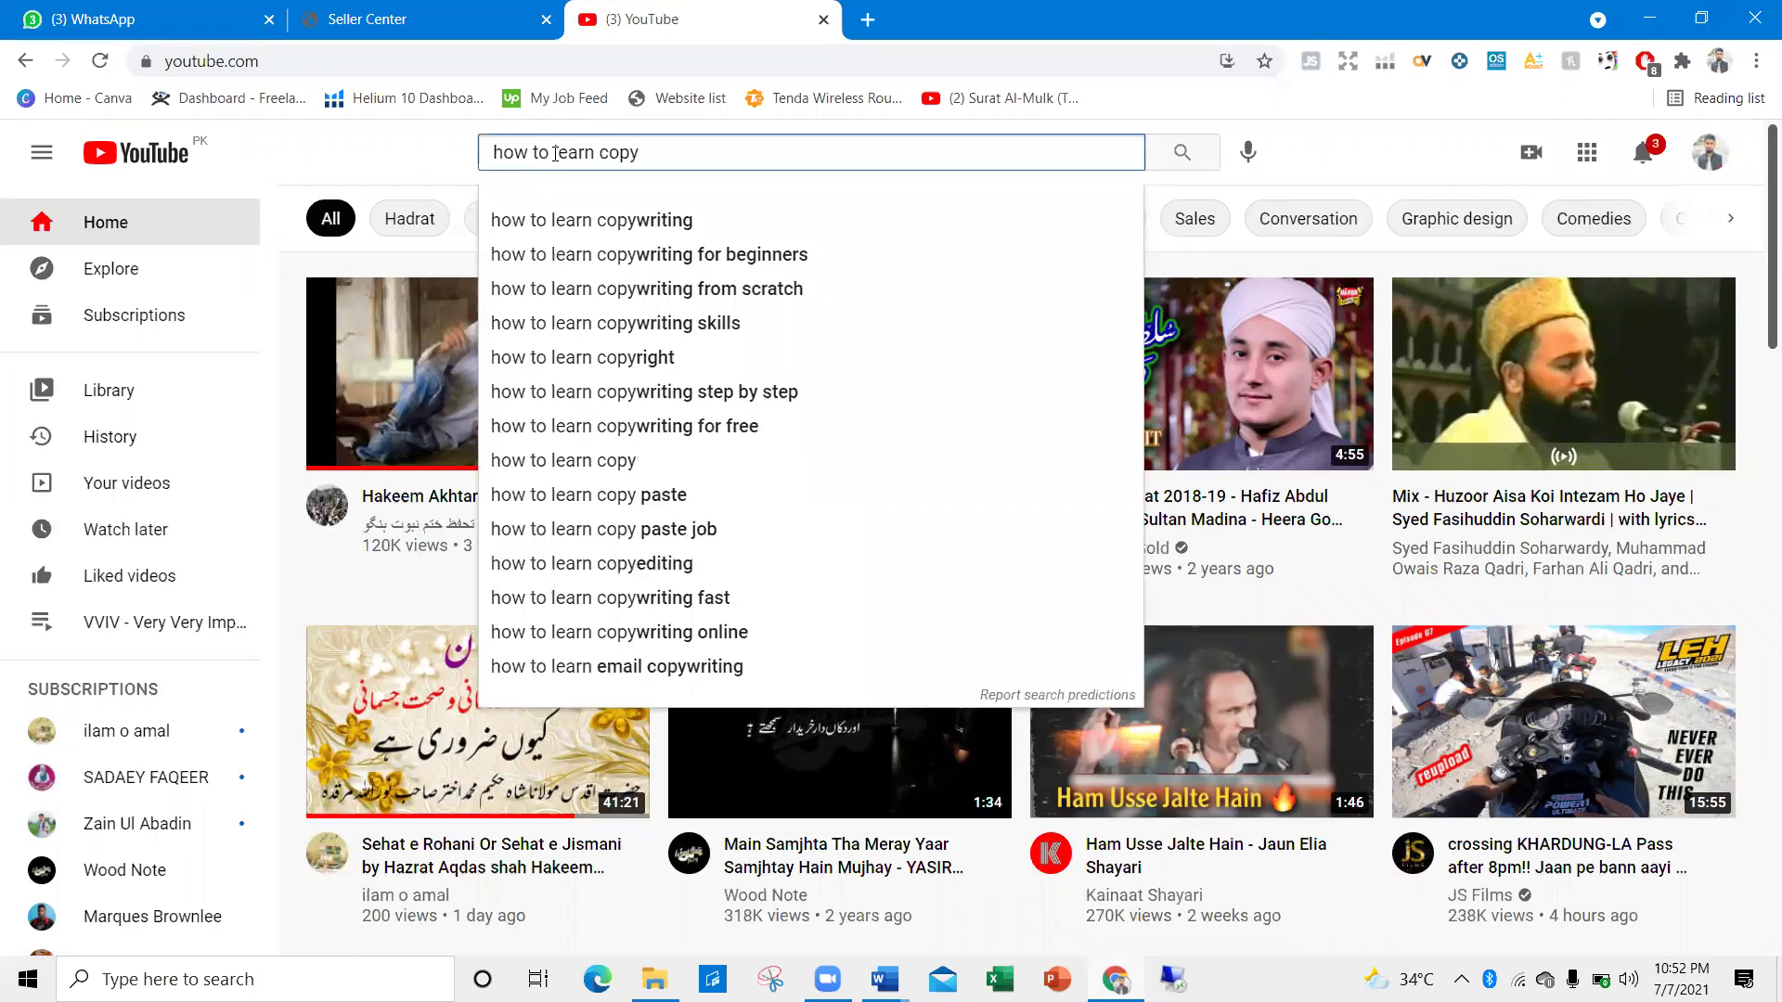
key("Down")
key("Return")
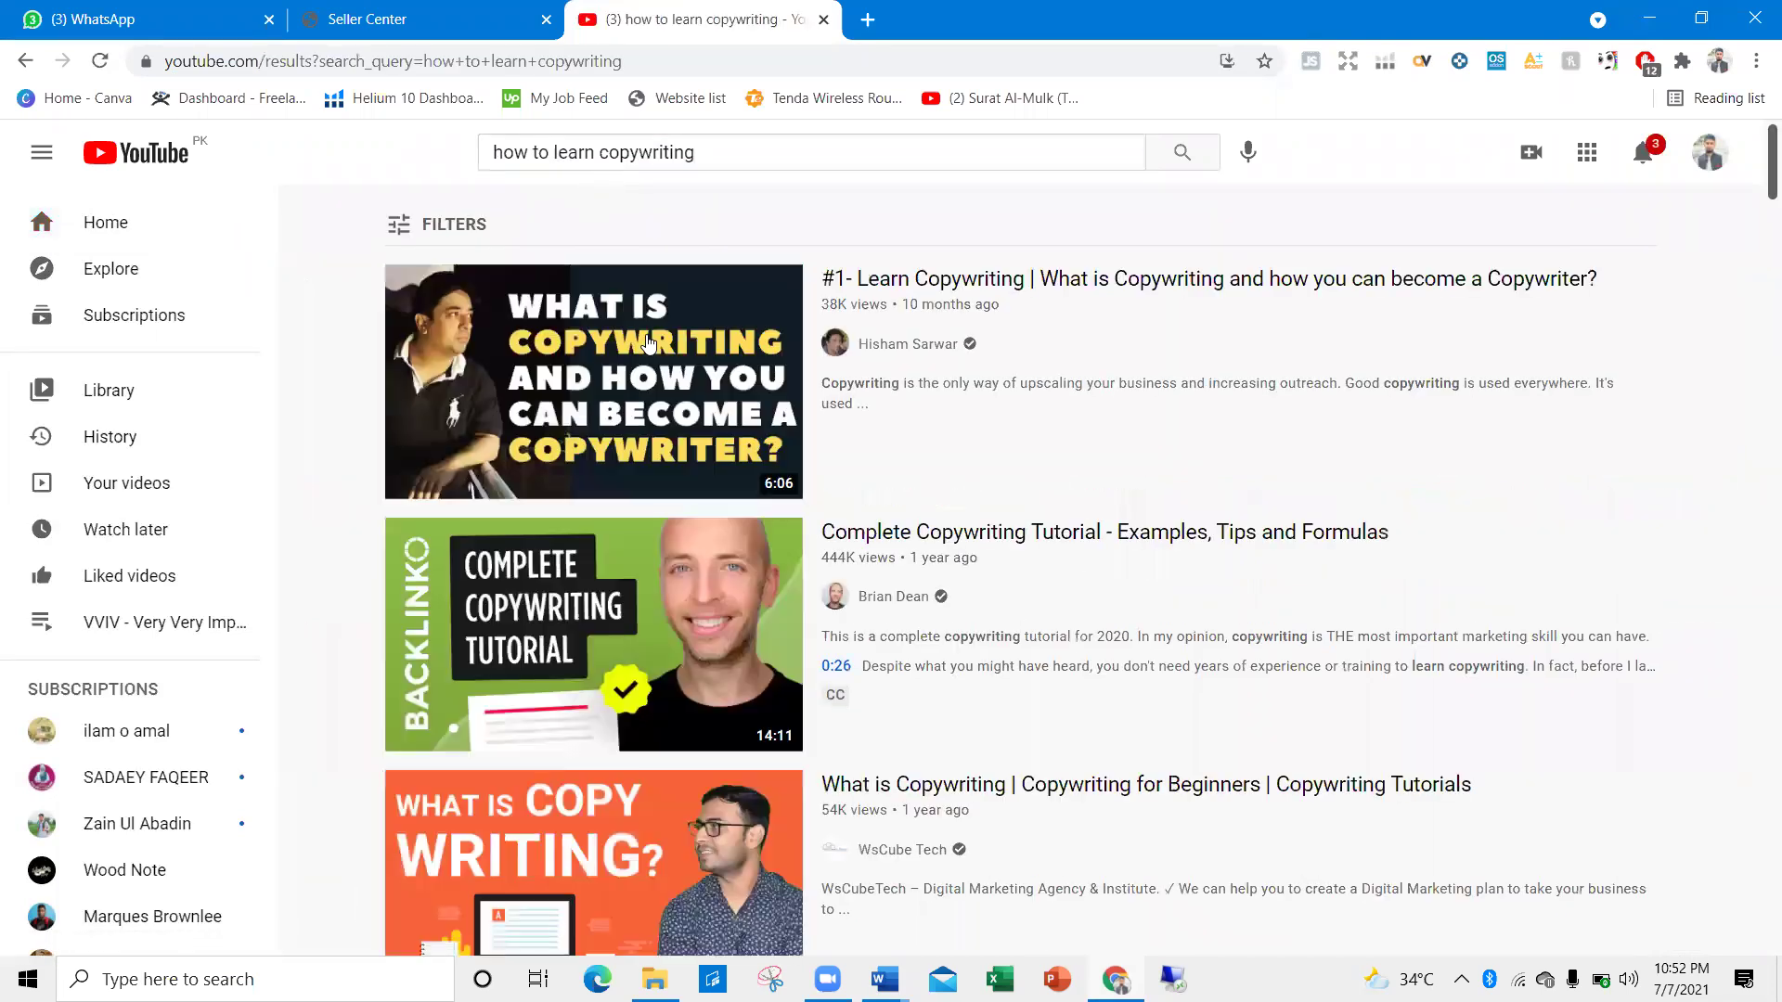
Look through the copywriting video results and return to the Seller Center tab
scroll(753, 489, "down", 1)
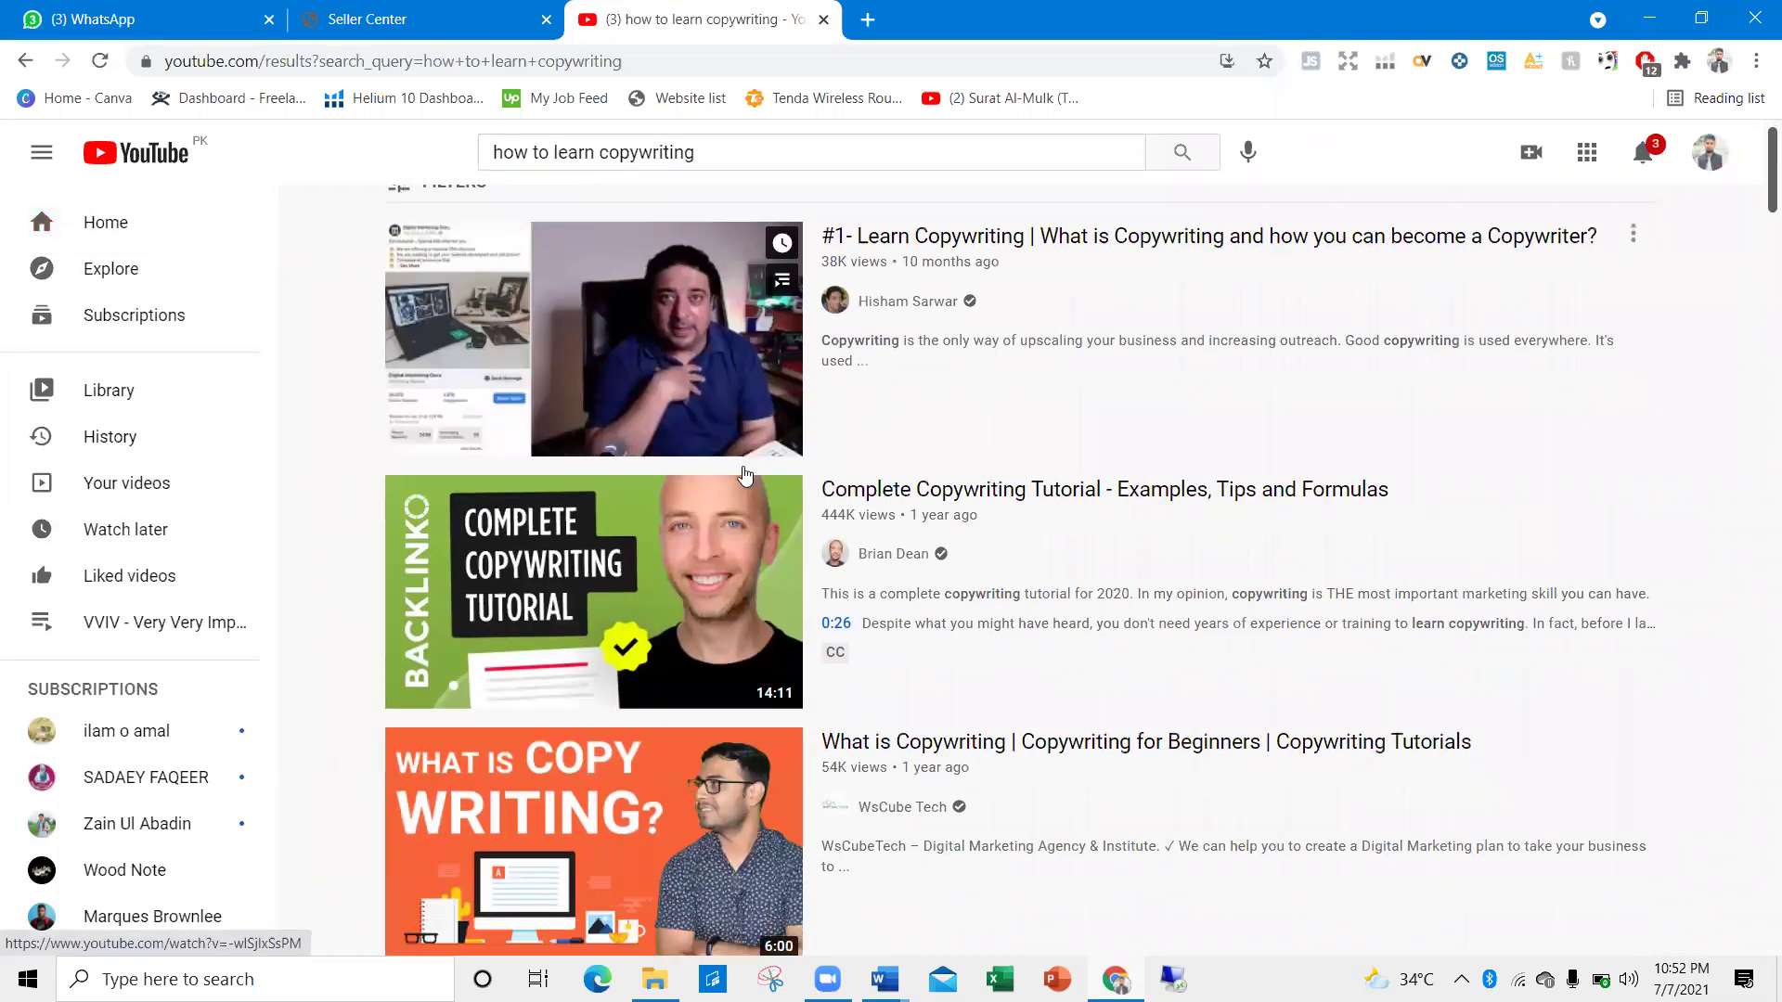
scroll(352, 408, "down", 8)
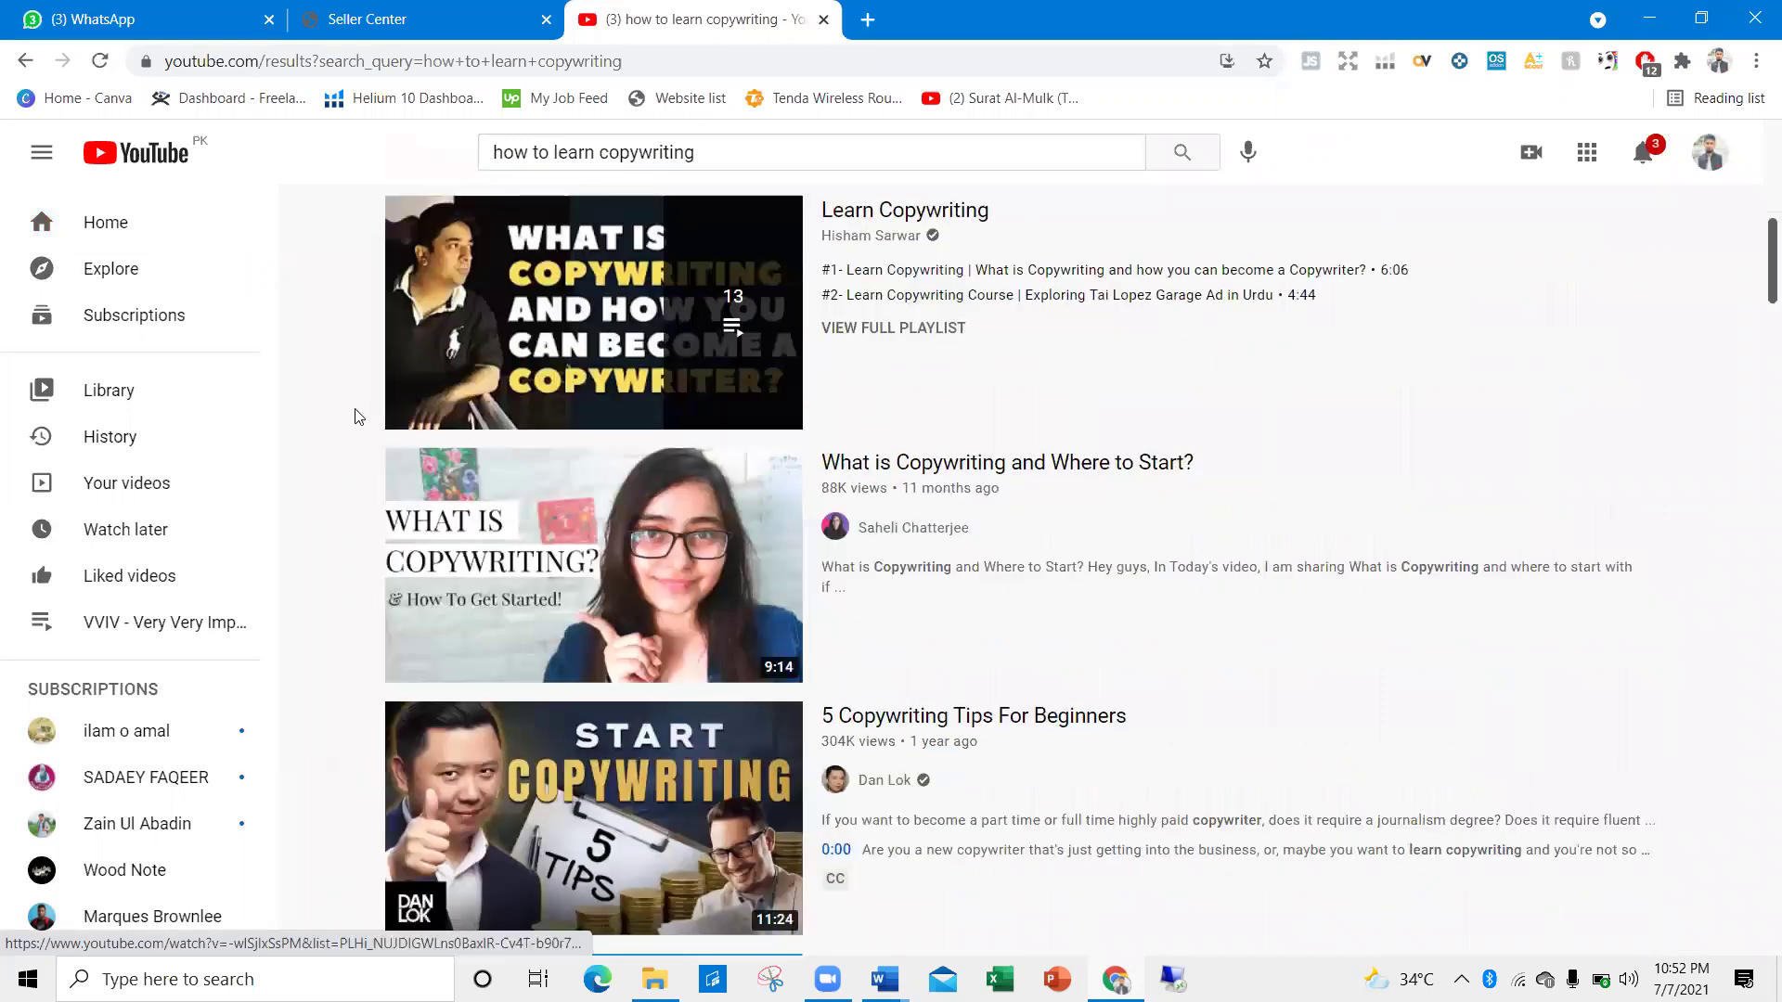
scroll(356, 403, "down", 7)
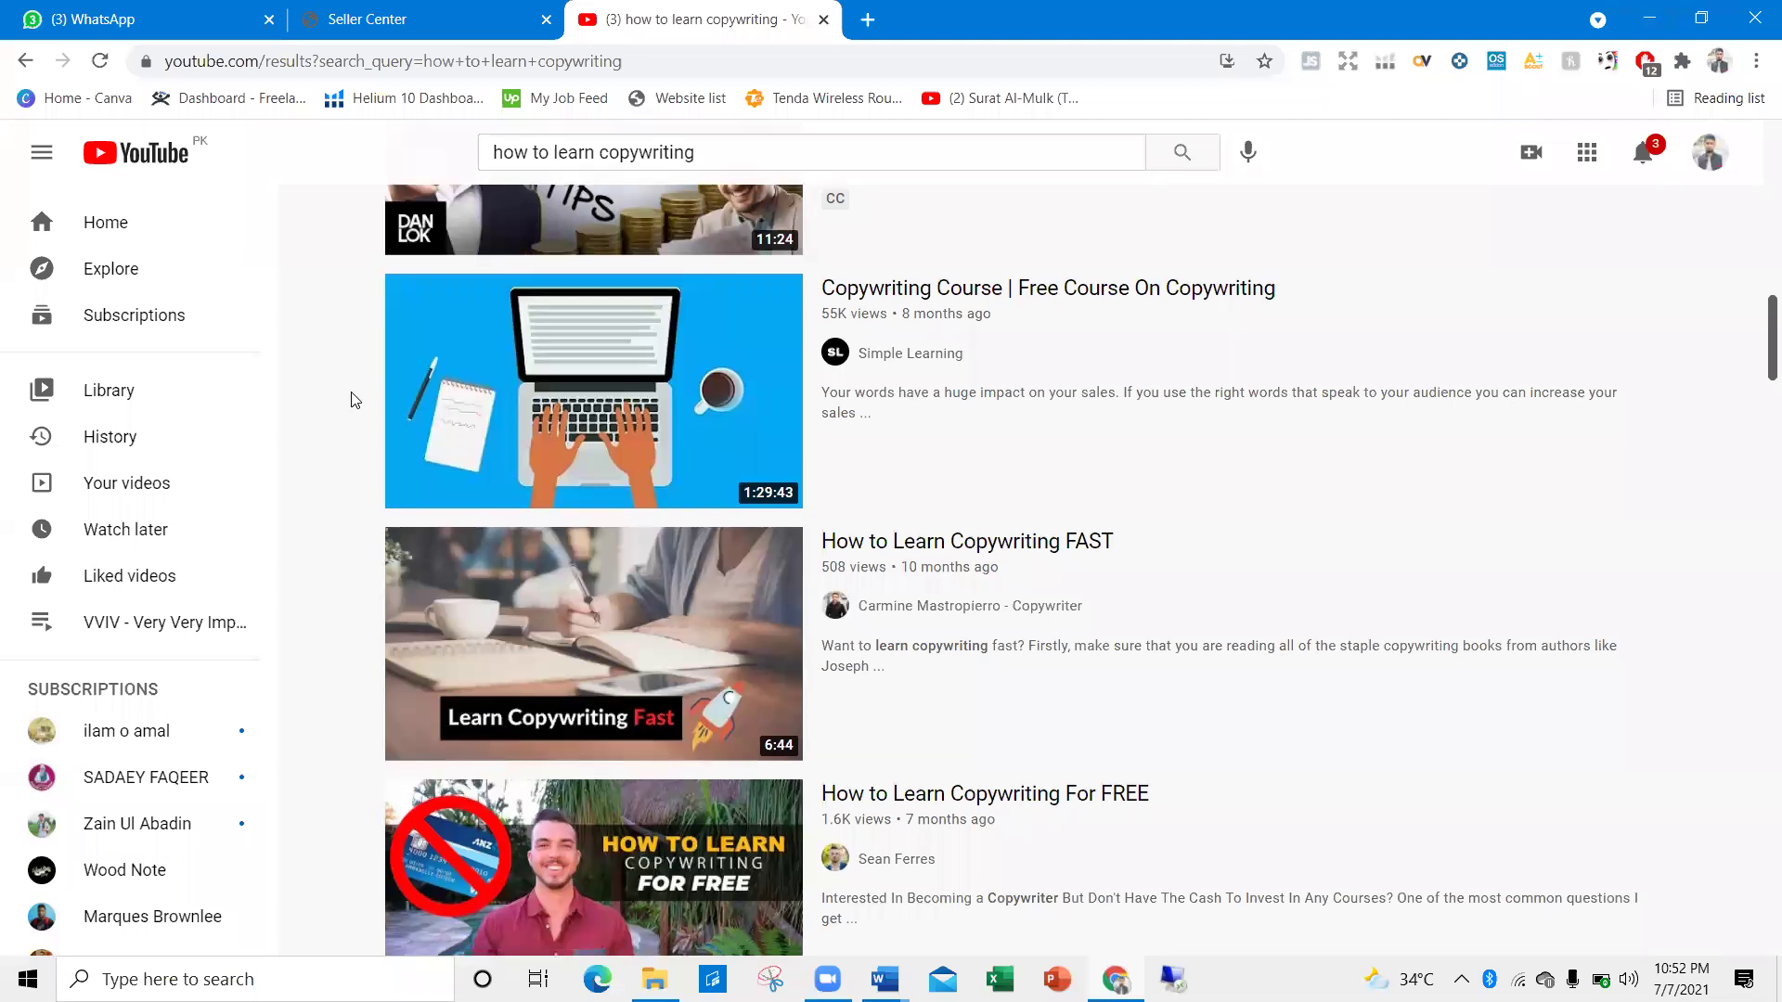
scroll(351, 399, "up", 1)
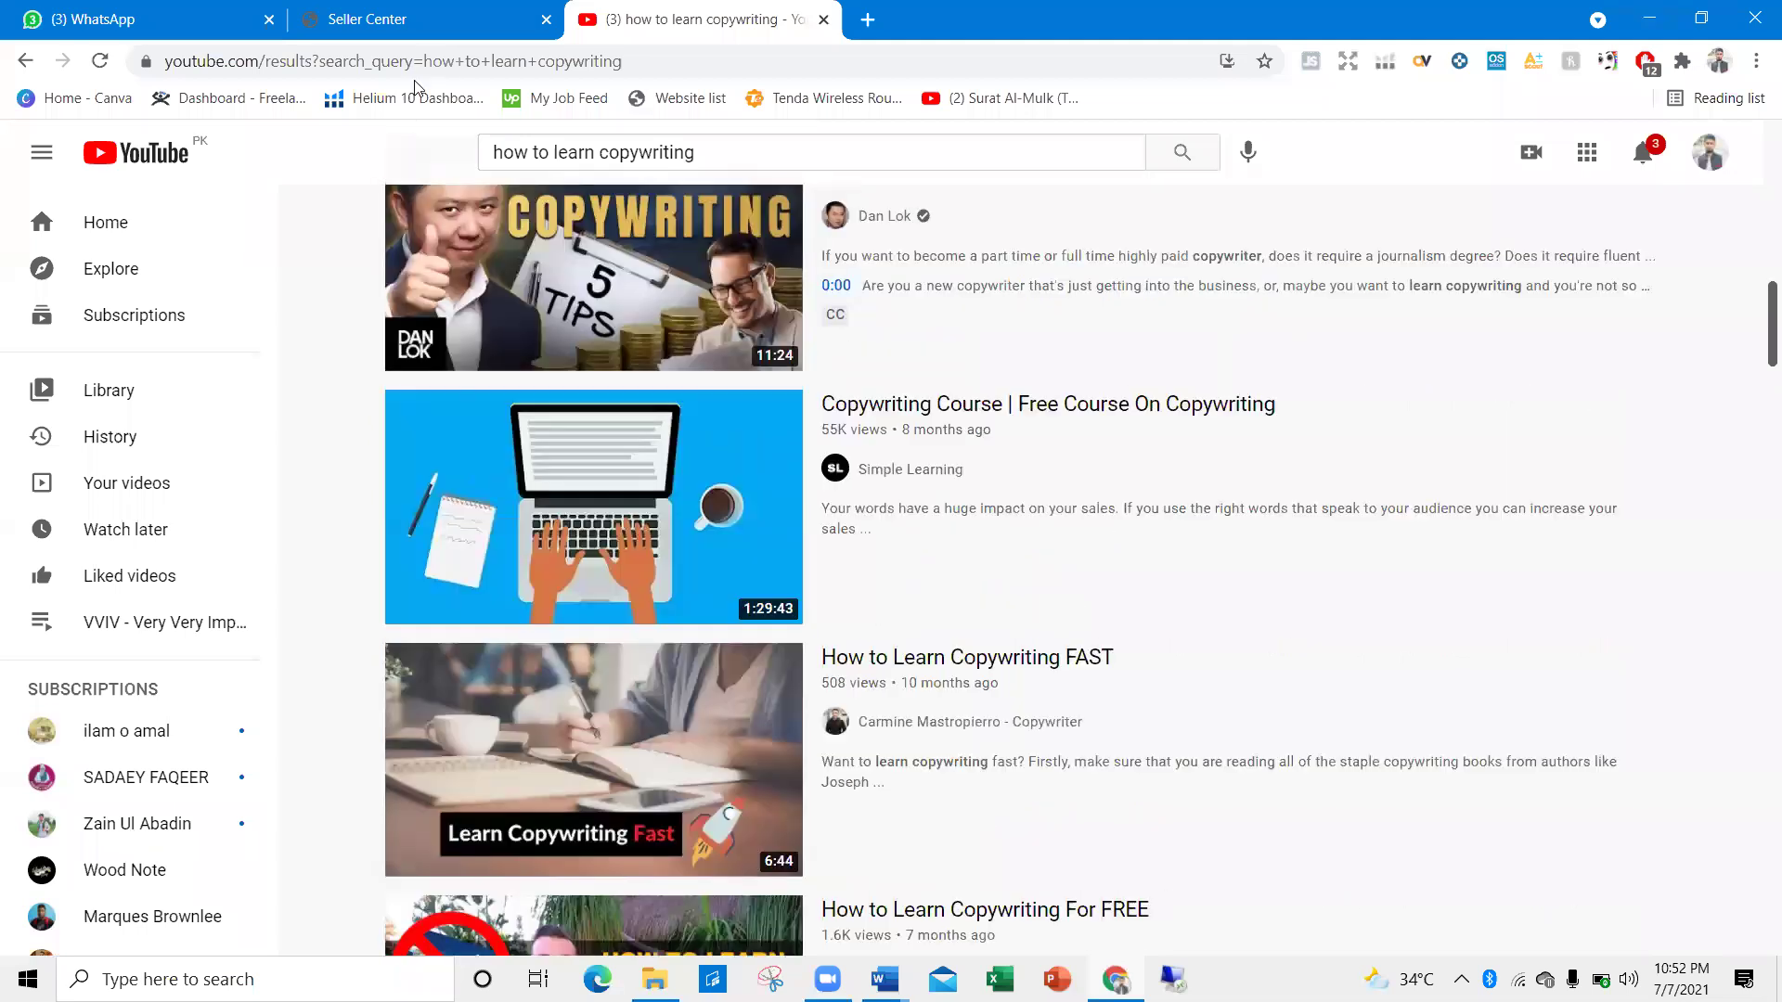
left_click(446, 16)
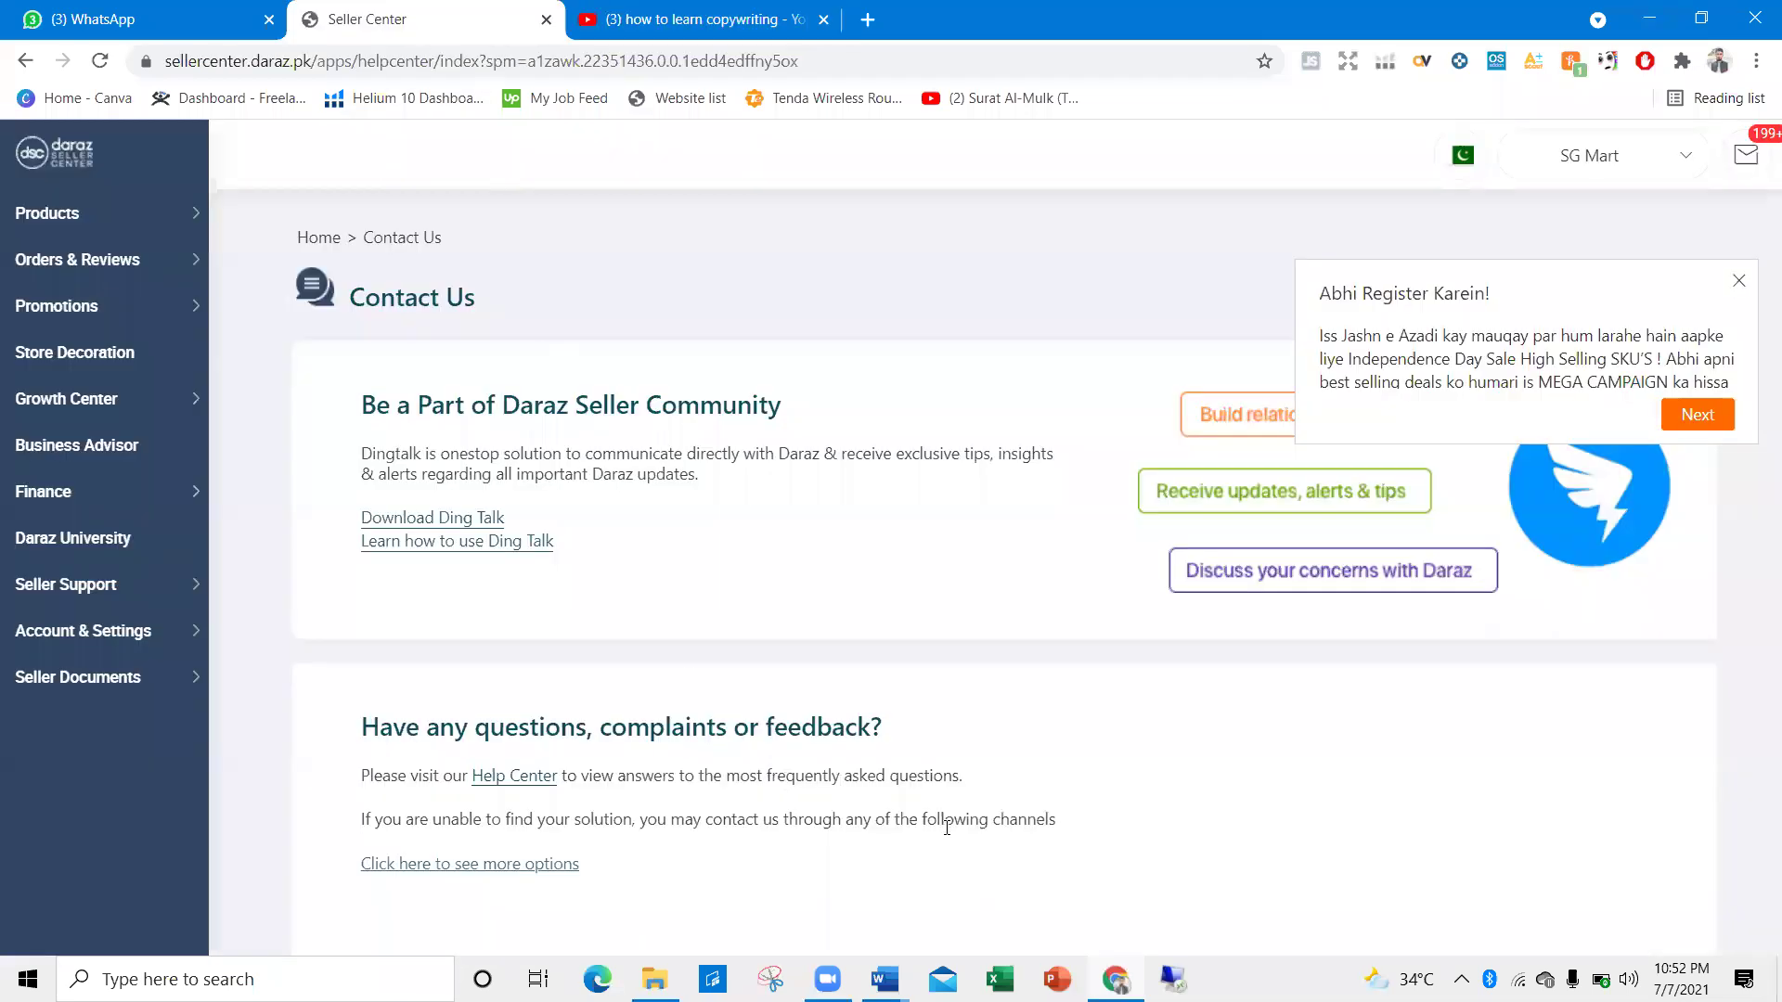